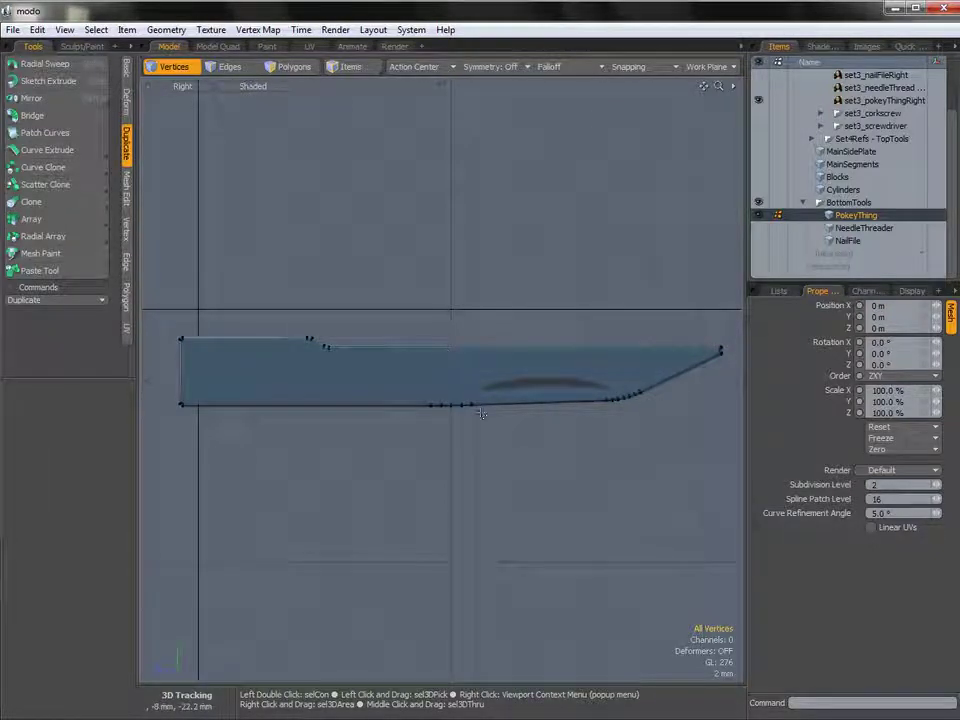
Step: Select the two large flat side polygons of the PokeyThing mesh and delete them
left_click_drag(396, 370, 424, 362, "alt+shift")
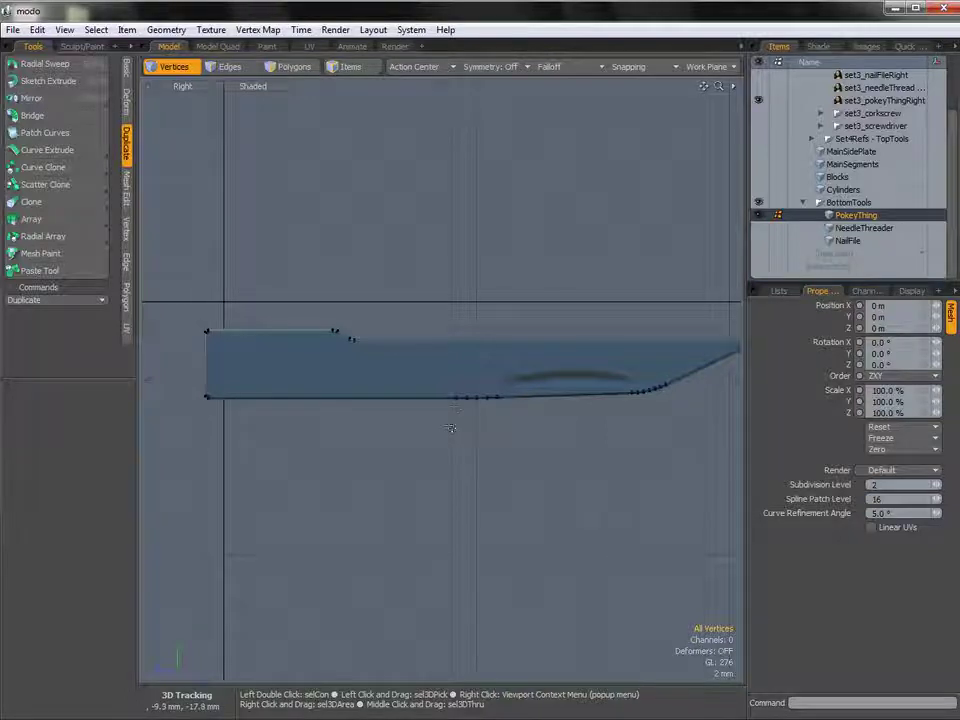
left_click_drag(469, 378, 453, 394, "alt+shift")
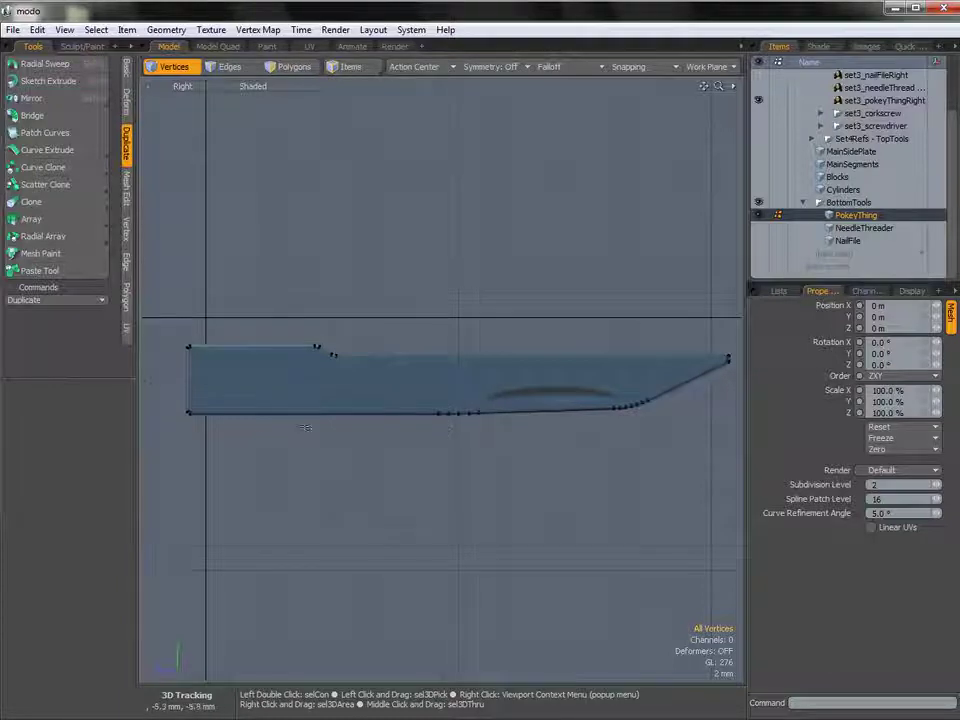
key("3")
left_click(323, 393)
key("ctrl+space")
left_click(404, 366)
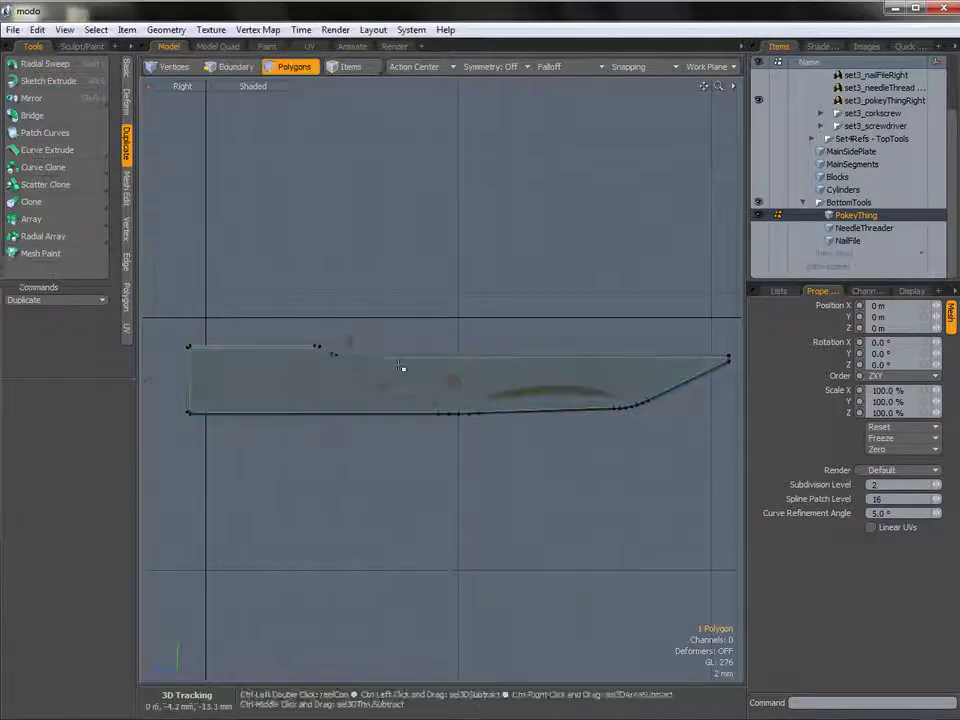
left_click_drag(475, 368, 414, 388, "alt")
left_click(414, 388, "shift")
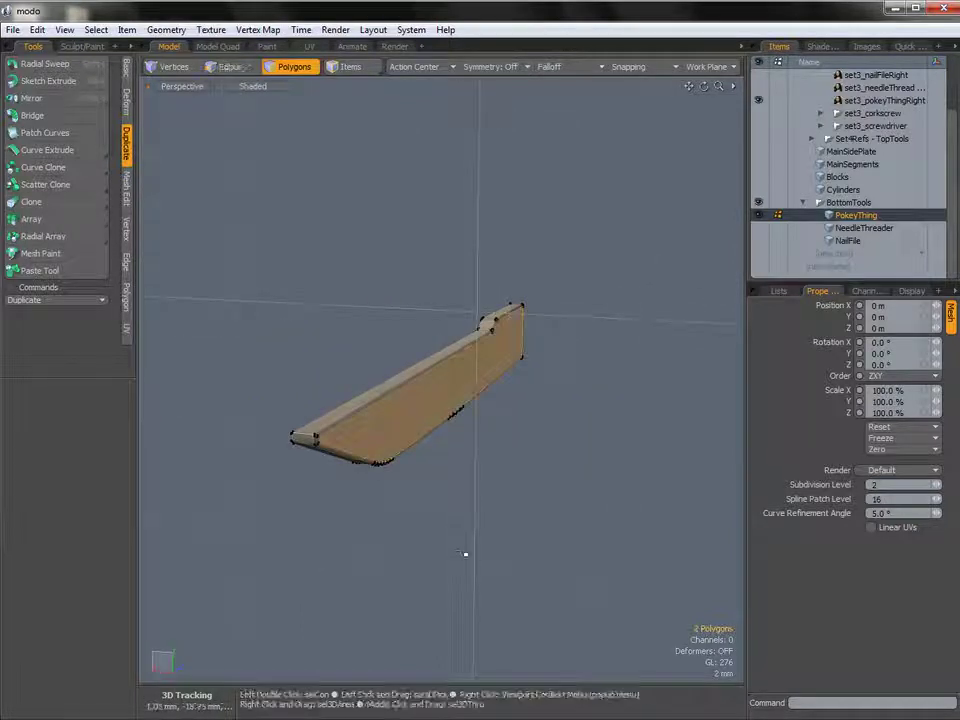
key("Delete")
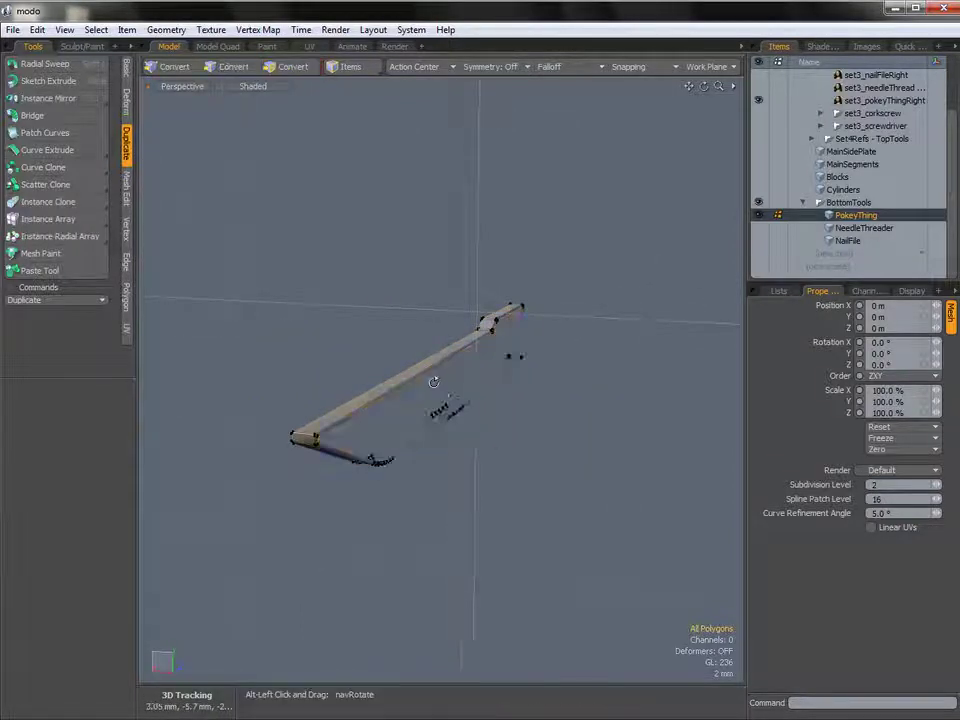
Step: Cut four vertical polygon slices through the bottom strip below the stepped shoulder, between Z about -8.6 mm and -10.2 mm
left_click_drag(433, 381, 494, 378, "alt")
key("ctrl+space")
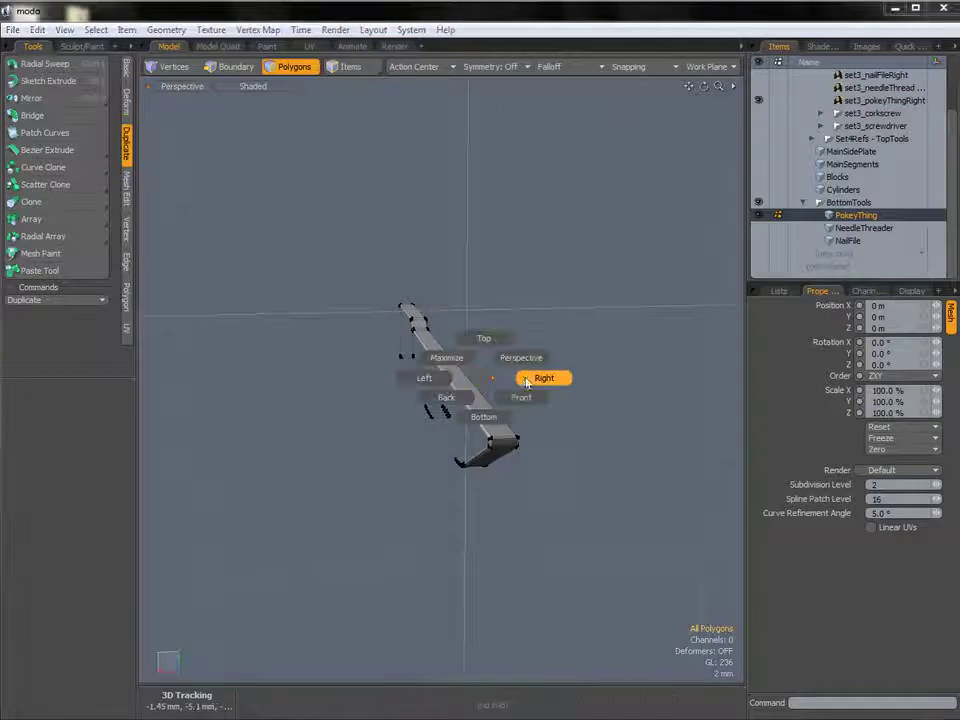
left_click(527, 383)
left_click_drag(311, 399, 489, 364, "alt+shift")
left_click_drag(372, 370, 440, 375, "ctrl+alt")
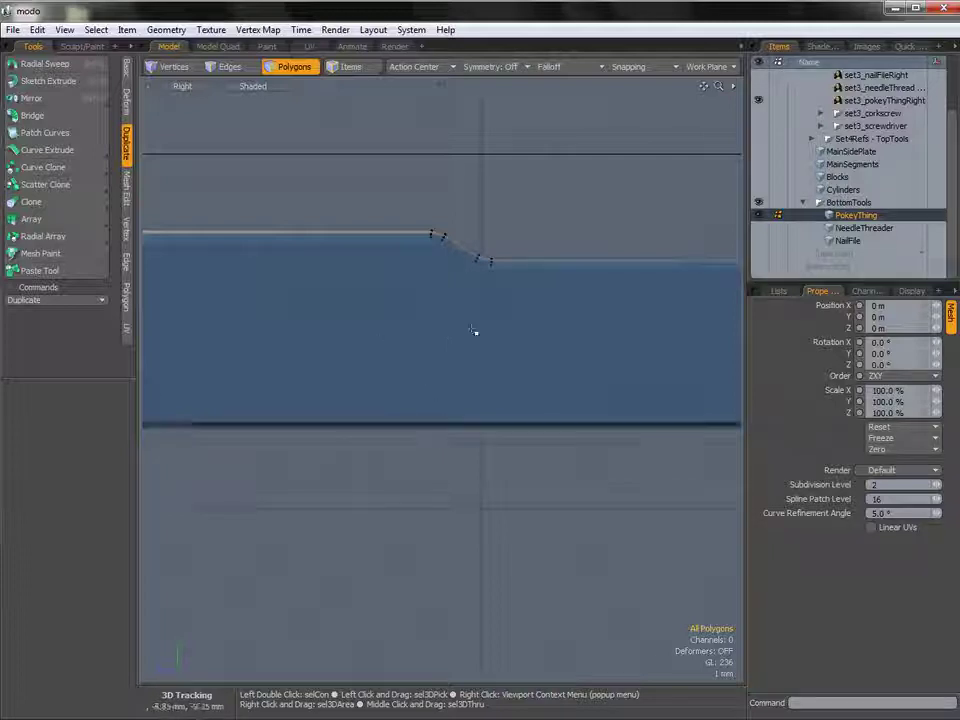
key("shift+c")
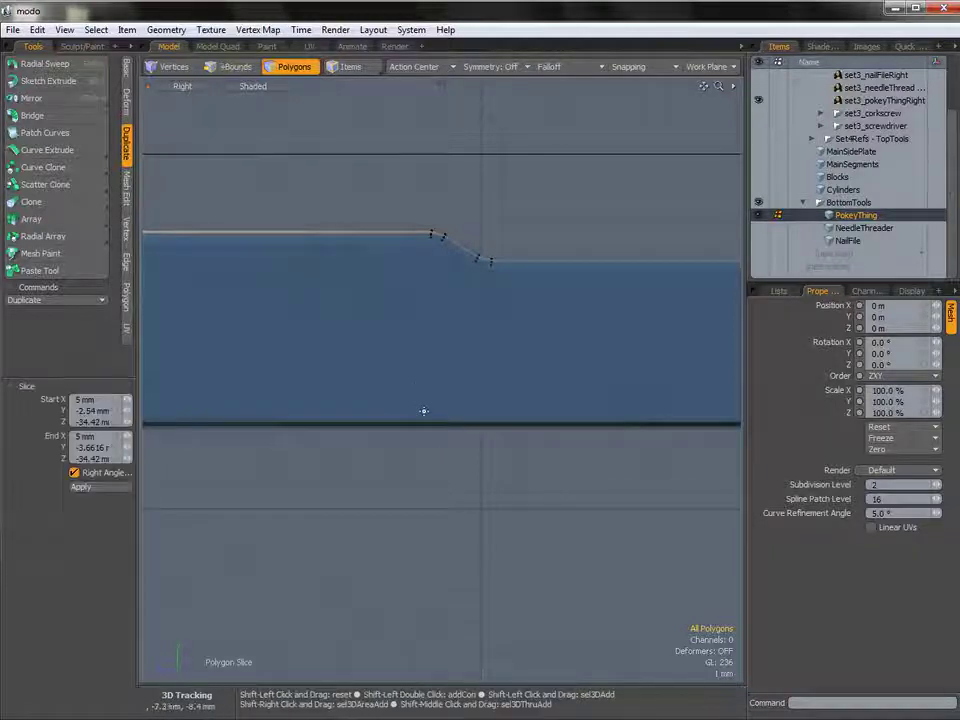
left_click_drag(429, 370, 429, 487)
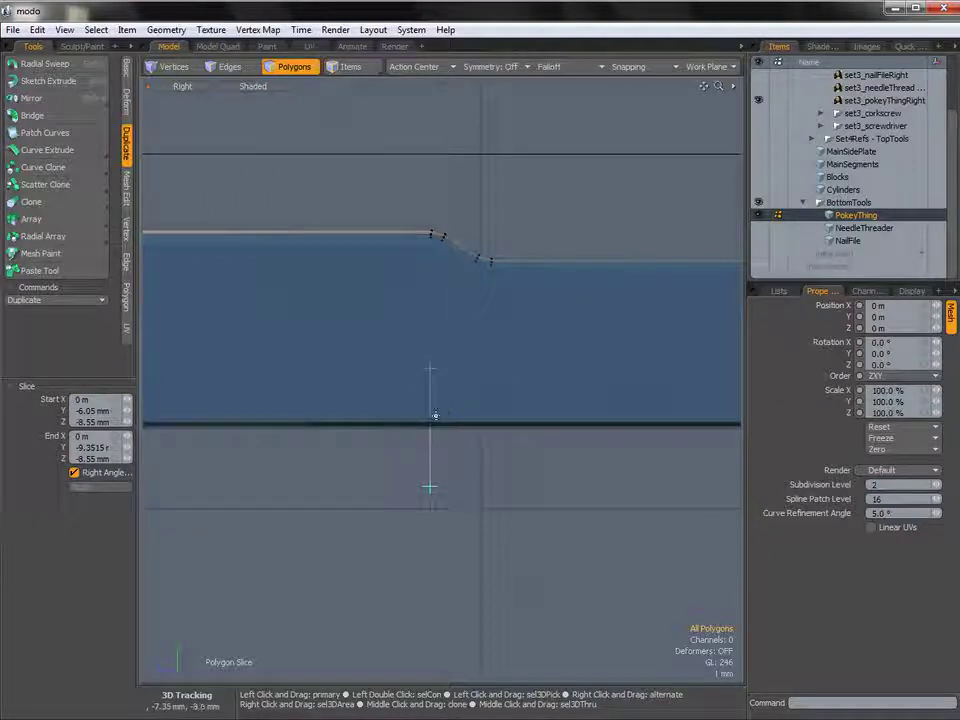
left_click_drag(449, 407, 473, 456, "shift")
left_click_drag(489, 401, 490, 457, "shift")
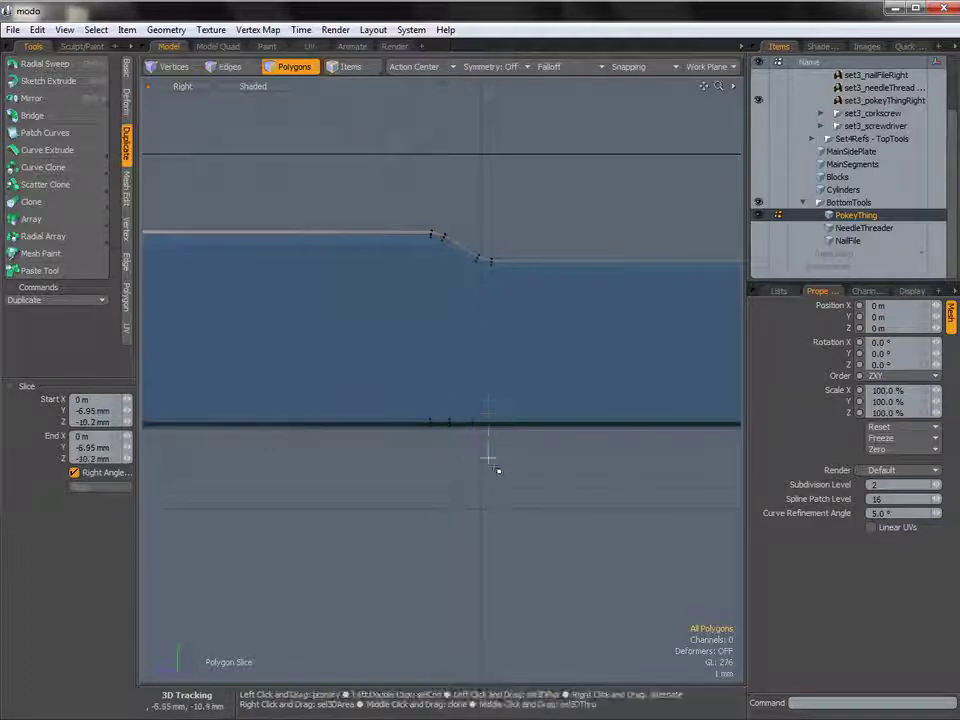
key("space")
Step: Cut five vertical polygon slices through the top strip above the cluster of mid-blade bottom vertices, ending at Z about -21.6 mm
left_click_drag(636, 386, 459, 366, "alt+shift")
key("shift+c")
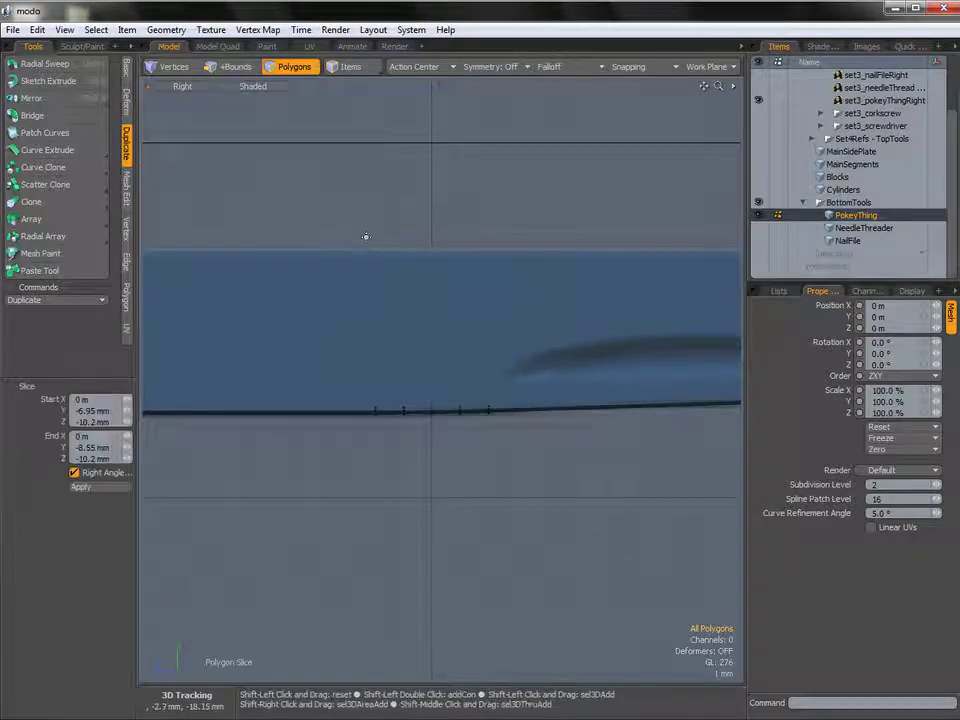
left_click_drag(391, 232, 391, 288, "shift")
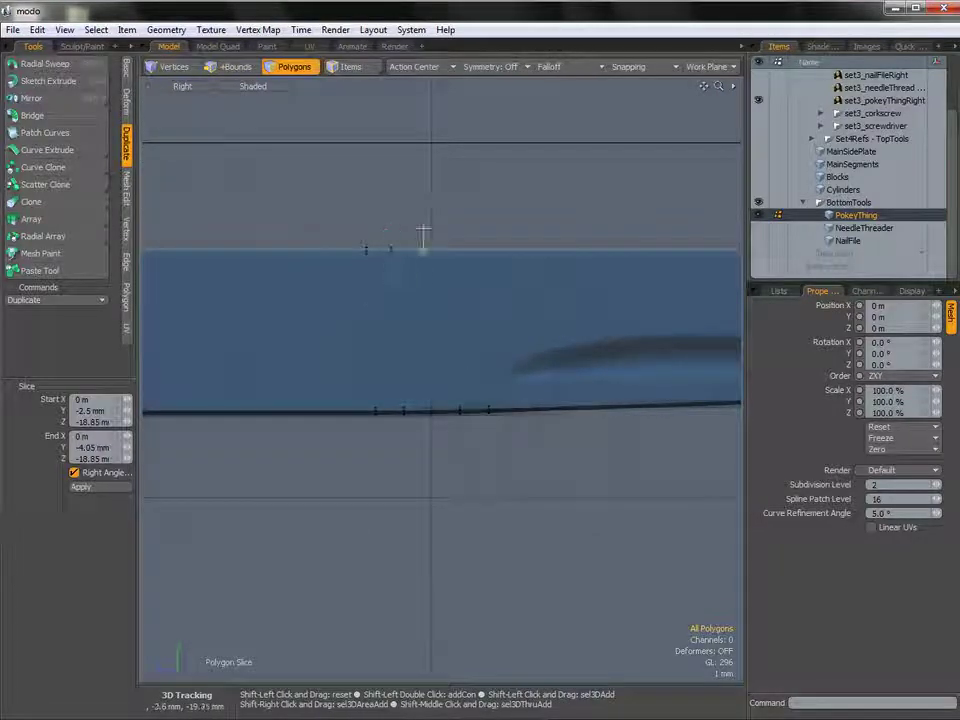
left_click_drag(452, 232, 452, 287, "shift")
left_click_drag(489, 232, 489, 290, "shift")
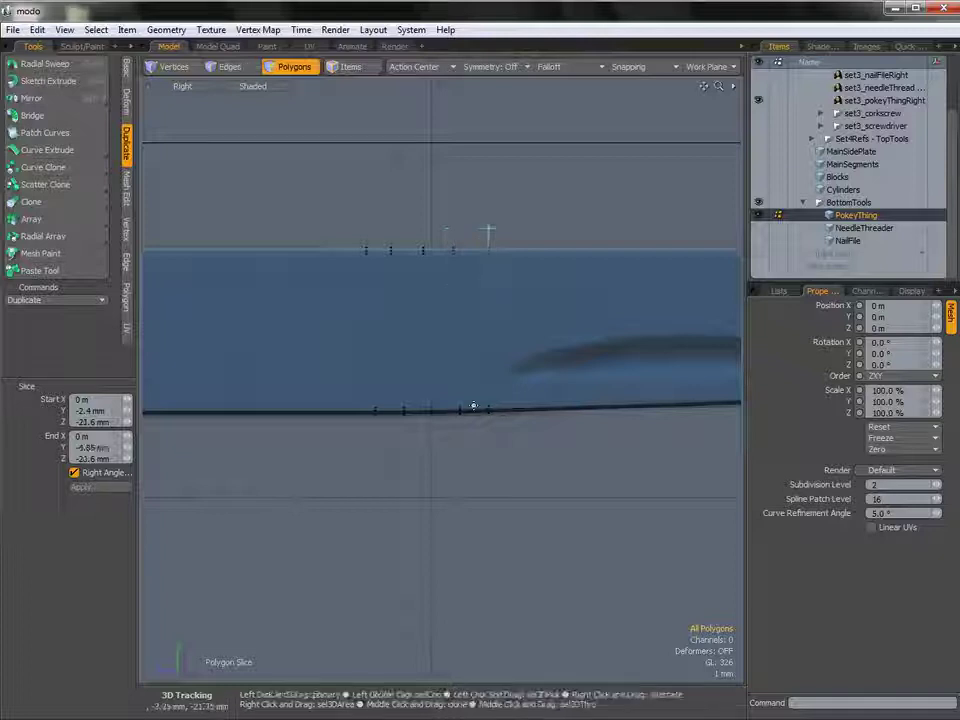
key("space")
Step: Cut seven vertical polygon slices through the top strip above the curved lower edge near the tip, between Z about -32.1 and -34.9 mm
mouse_move(583, 352)
left_mouse_down("alt+shift")
mouse_move(365, 359)
mouse_move(416, 340)
mouse_move(399, 340)
left_mouse_up("alt+shift")
left_click_drag(576, 323, 604, 321, "ctrl+alt")
left_click_drag(534, 334, 572, 321, "alt+shift")
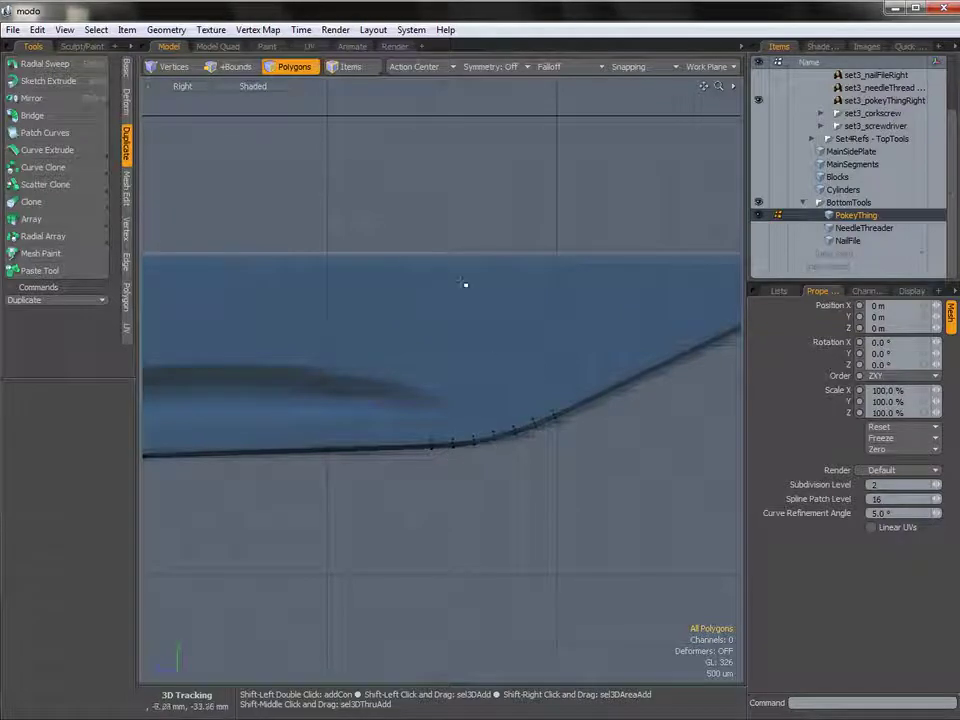
key("shift+c")
left_click_drag(422, 237, 423, 298, "ctrl")
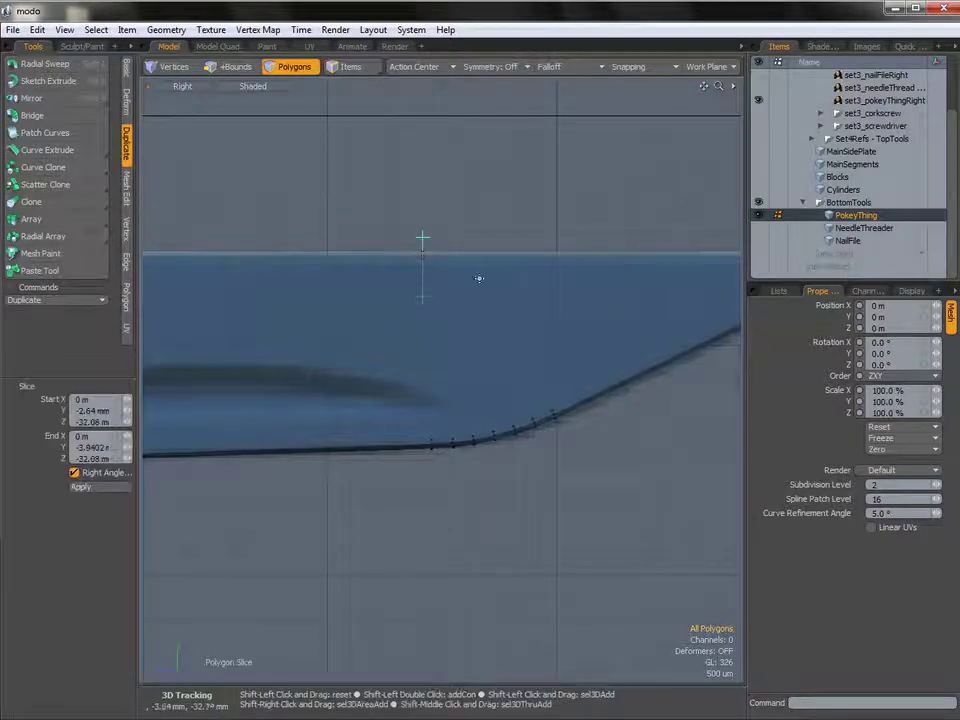
left_click_drag(554, 237, 554, 300, "shift")
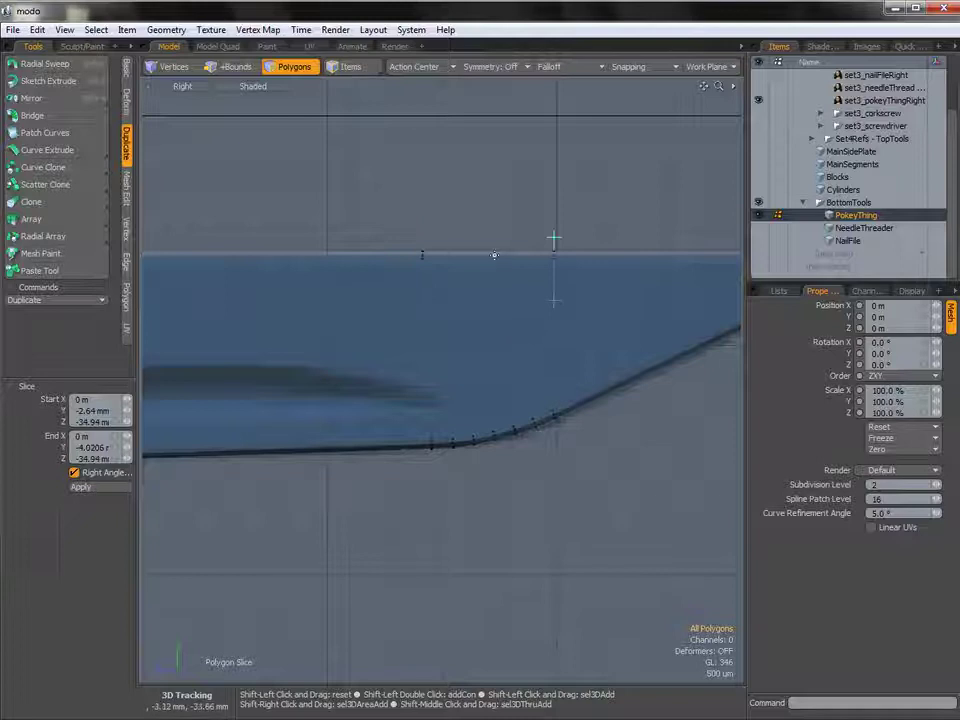
left_click_drag(489, 238, 490, 308)
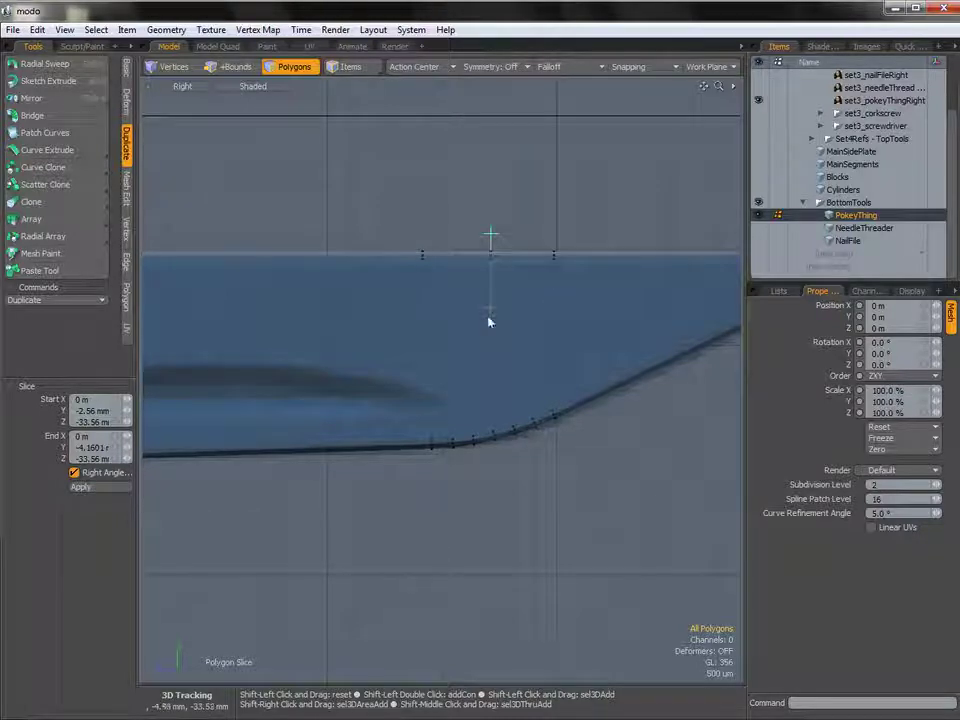
left_click(448, 237)
left_click_drag(467, 227, 468, 300, "shift")
left_click_drag(515, 233, 518, 284, "shift")
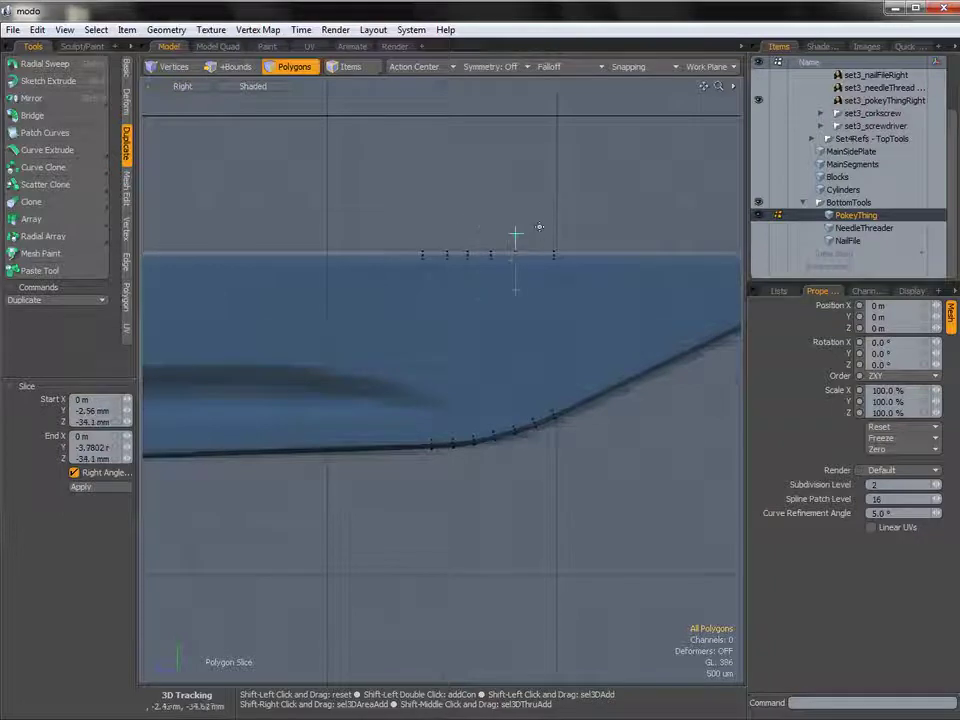
Step: Select the border edge loop around one open side in perspective and deselect its end edges, leaving the top and bottom runs
mouse_move(611, 332)
left_mouse_down("alt+shift")
mouse_move(427, 353)
mouse_move(690, 333)
left_mouse_up("alt+shift")
left_click_drag(450, 366, 735, 364, "alt+shift")
left_click_drag(332, 346, 686, 341, "alt+shift")
mouse_move(270, 342)
left_mouse_down("alt+shift")
mouse_move(557, 332)
mouse_move(508, 326)
left_mouse_up("alt+shift")
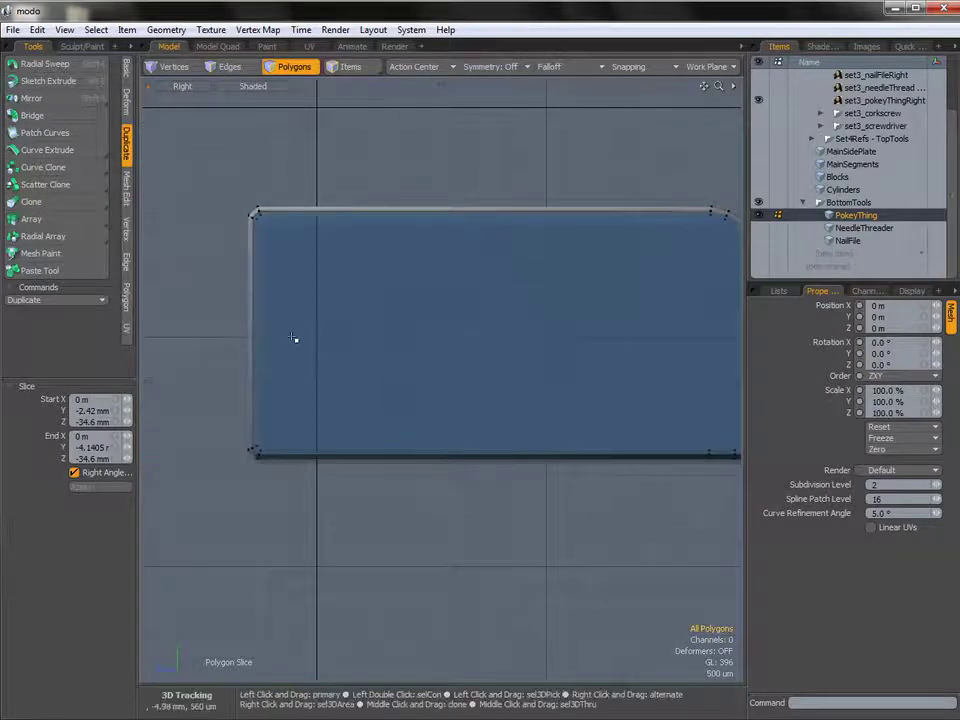
key("ctrl+space")
left_click(322, 318)
left_click_drag(321, 330, 236, 326, "alt")
key("2")
left_click(367, 255)
key("l")
left_click_drag(649, 311, 540, 287, "ctrl+alt")
left_click_drag(398, 260, 459, 291, "ctrl+alt")
left_click(447, 236, "ctrl")
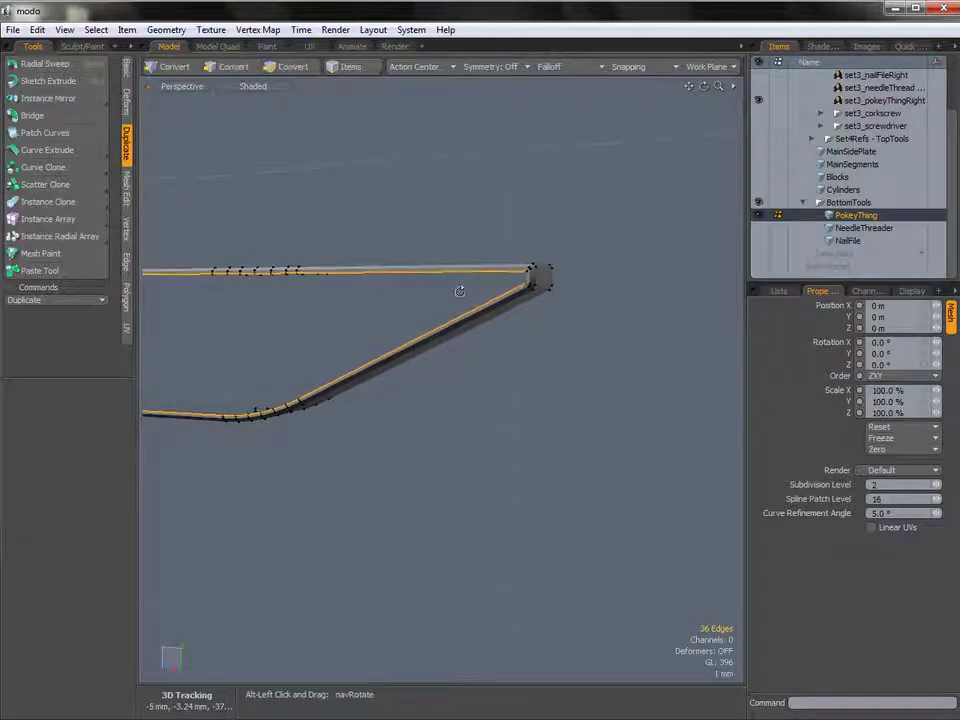
Step: Bridge the selected top and bottom edges to close that side of the blade, and clear the selection
left_click(126, 267)
left_click(41, 141)
left_click_drag(250, 310, 454, 383, "alt")
left_click(335, 314)
key("space")
left_click(270, 486)
Step: Select the top and bottom border edges of the opposite open side, bridge them with 1 linear segment, and clear the selection
left_click_drag(180, 338, 279, 343, "ctrl+alt")
double_click(222, 332)
left_click_drag(336, 371, 568, 336, "ctrl+alt")
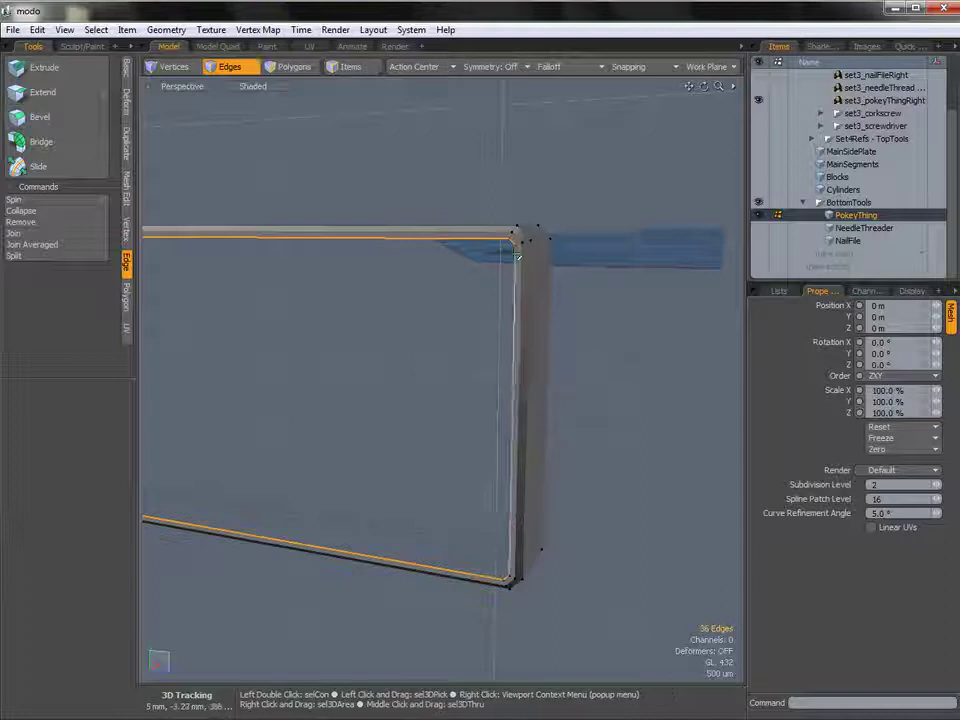
left_click(42, 141)
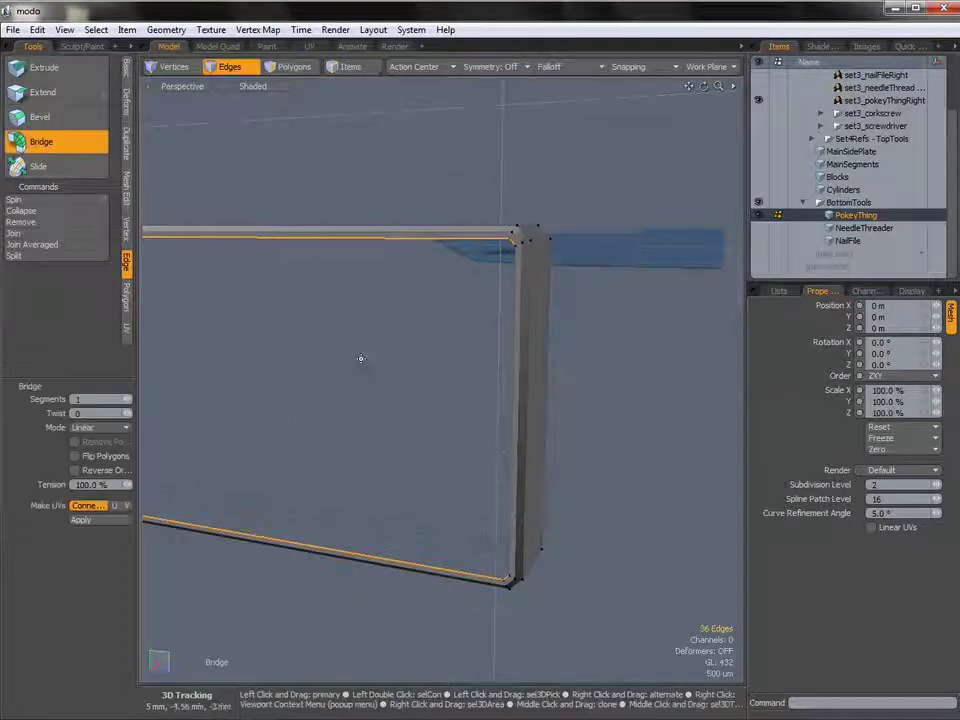
left_click(361, 358)
left_click_drag(420, 377, 401, 450, "ctrl+alt")
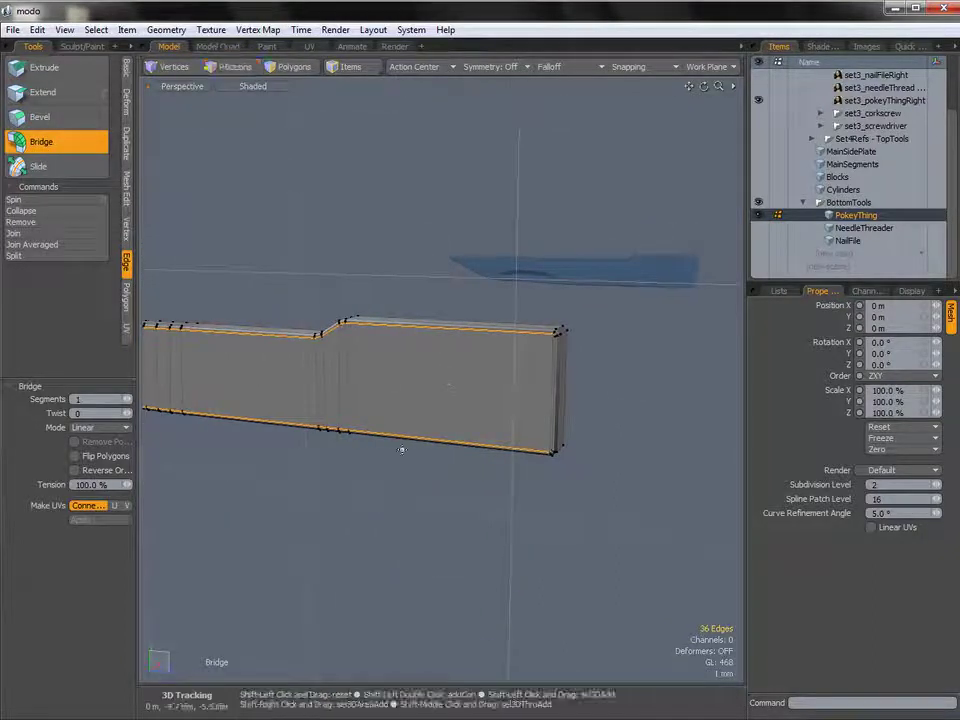
key("q")
left_click(436, 426)
left_click_drag(270, 362, 420, 380, "alt")
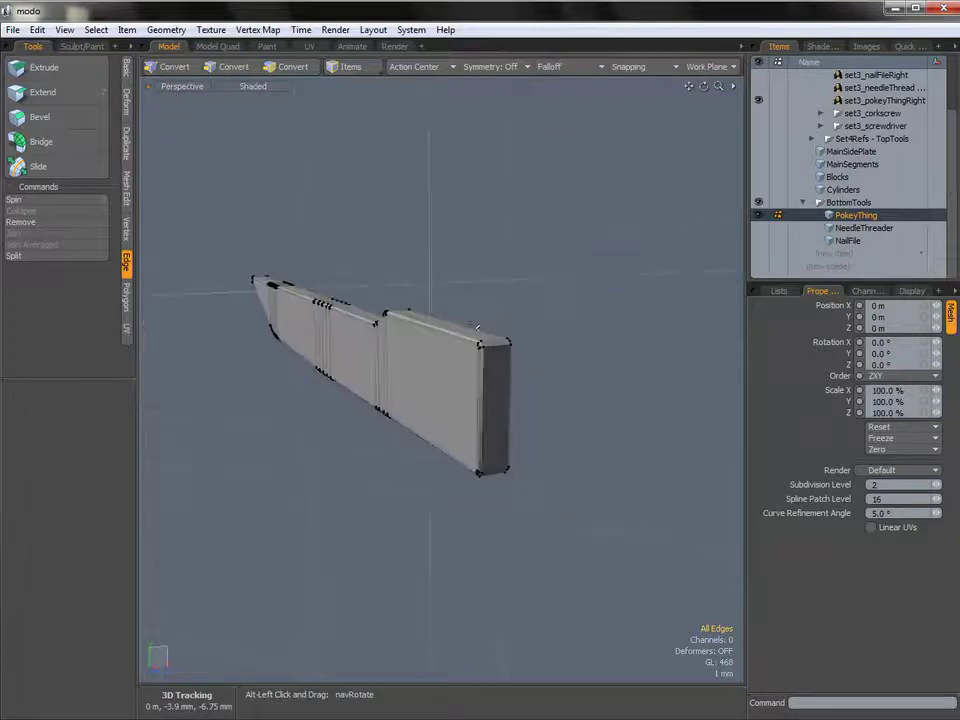
Step: Check the polygon statistics by vertex count and inspect the closed sides of the blade from both directions
left_click(779, 291)
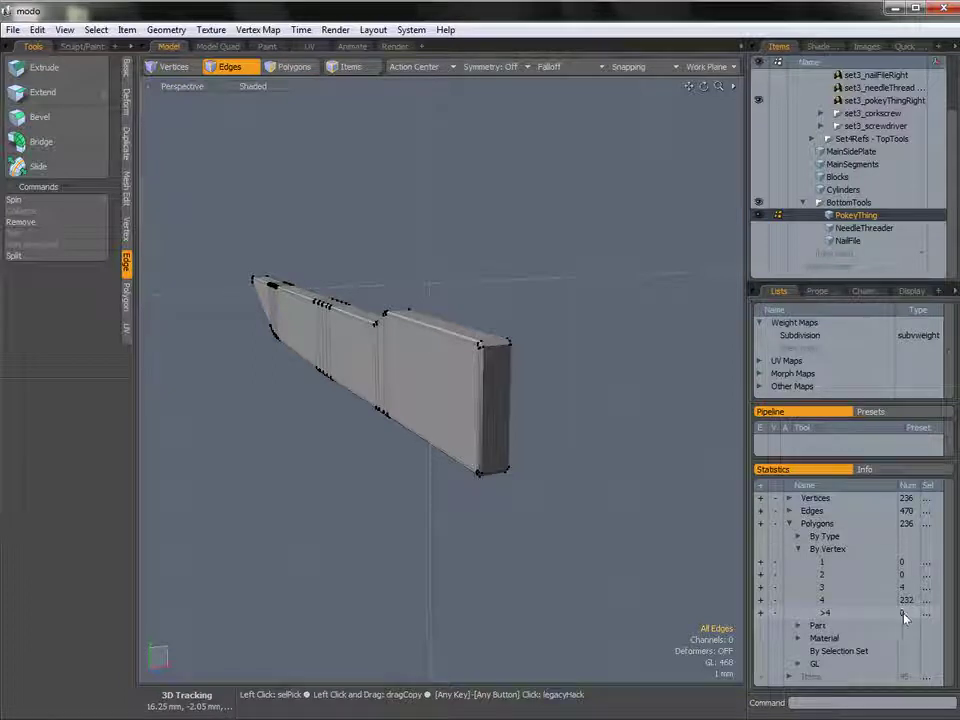
left_click_drag(512, 433, 371, 405, "alt")
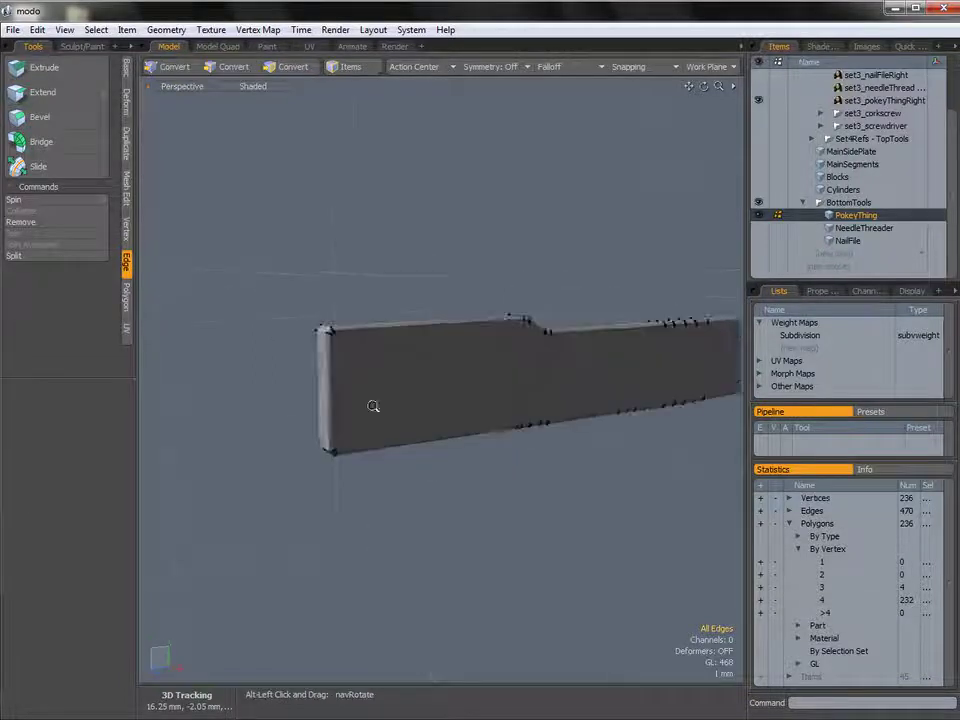
scroll(371, 405, "down", 3)
left_click_drag(598, 402, 363, 420, "alt+shift")
left_click_drag(437, 404, 363, 411, "alt")
Step: Compare the NailFile mesh's notch with the reference image in the Right view, and return to the PokeyThing mesh in polygon mode
key("ctrl+space")
left_click(553, 398)
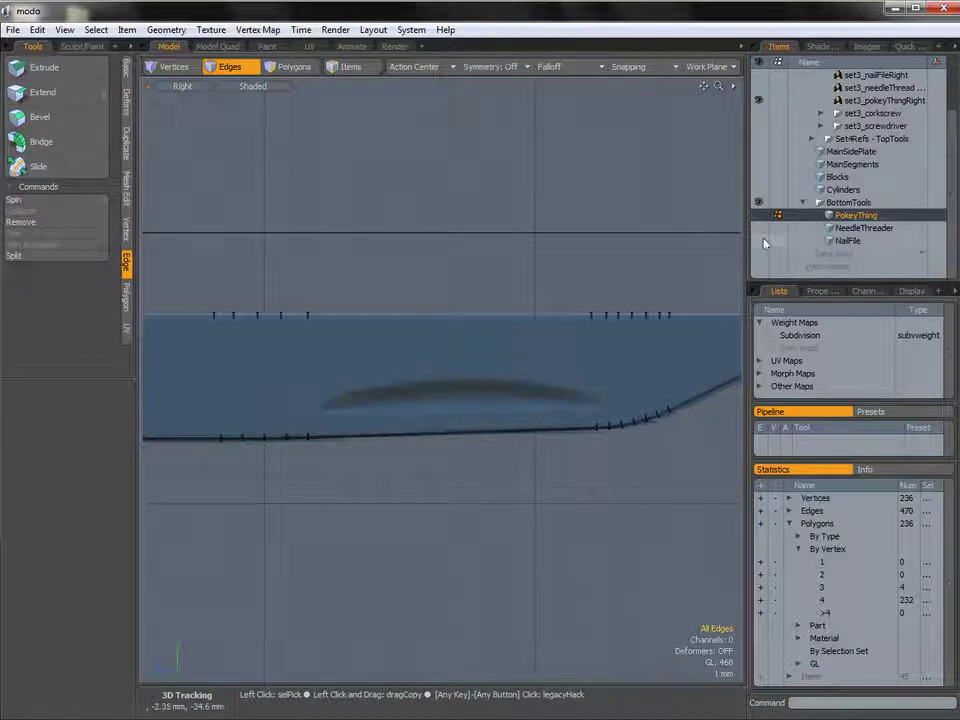
left_click(825, 241)
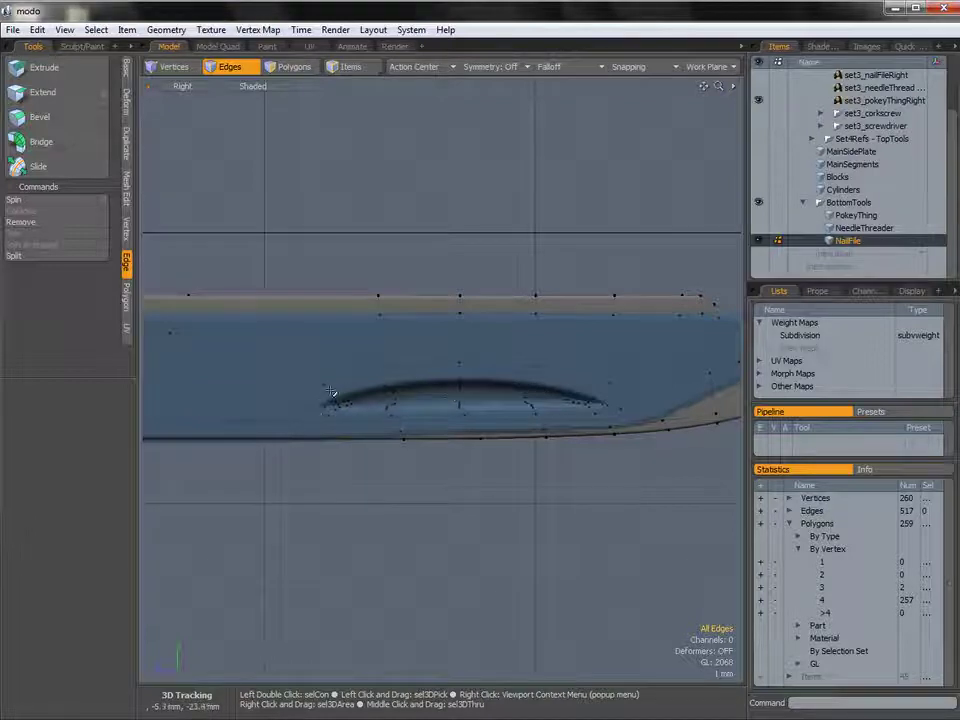
left_click(758, 216)
left_click(860, 218)
left_click_drag(482, 418, 506, 403, "alt+shift")
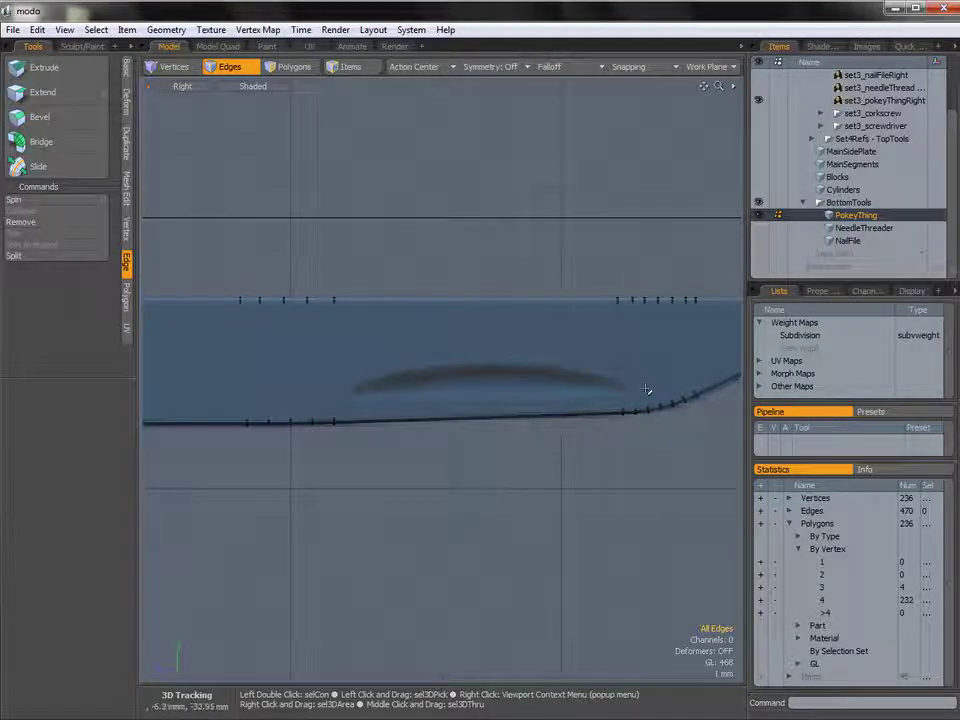
scroll(724, 319, "up", 1)
key("space")
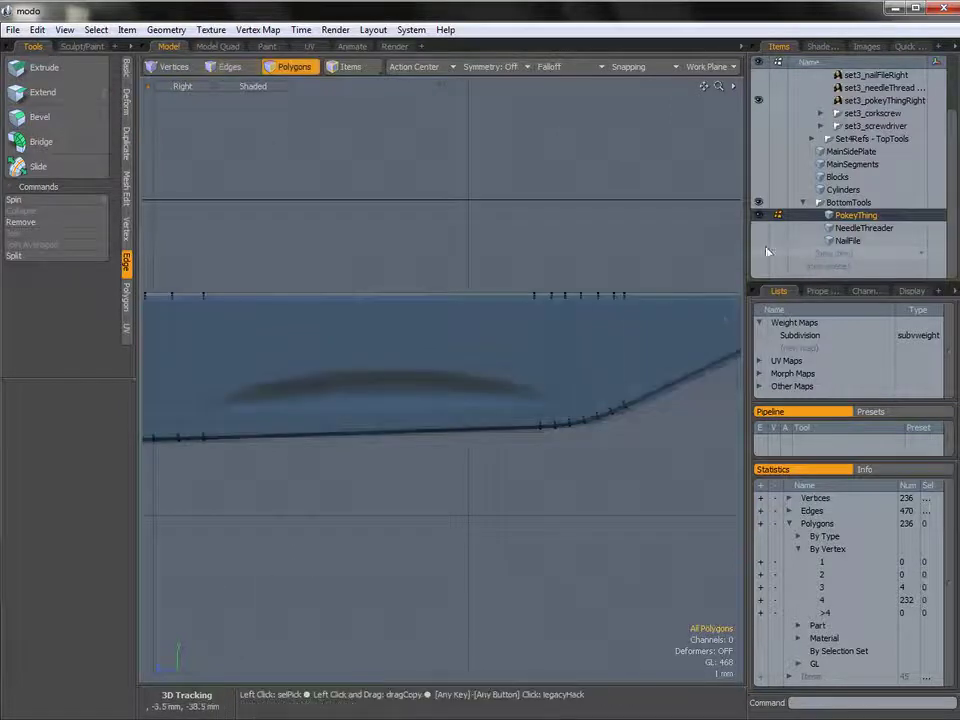
Step: Show the NailFile mesh, make it active, and select the full polygon loop around its fingernail notch
left_click(758, 241)
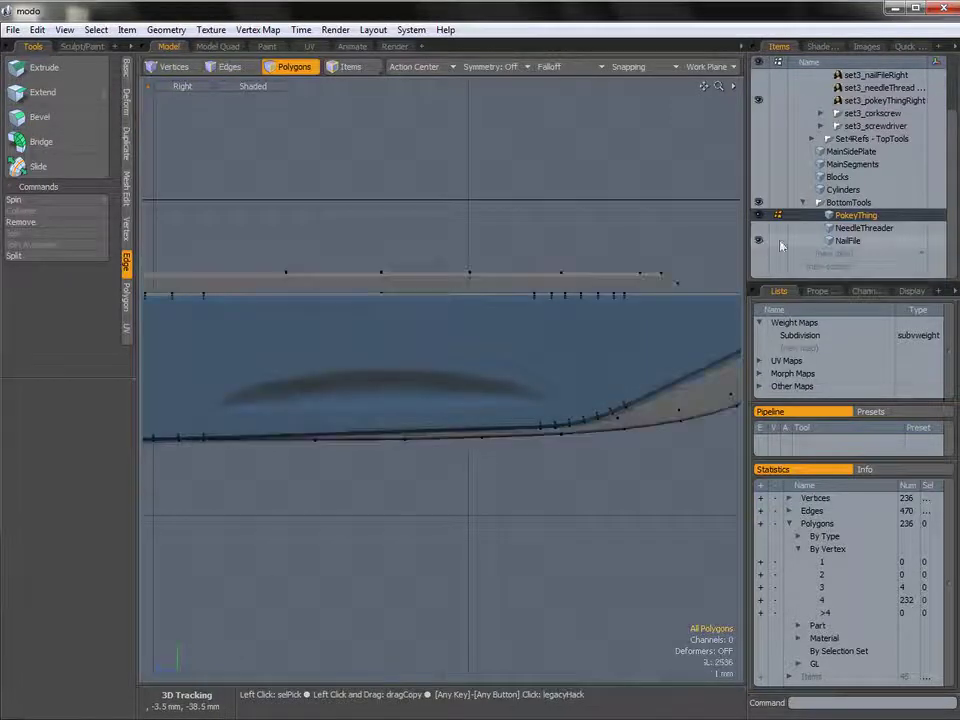
left_click(850, 242)
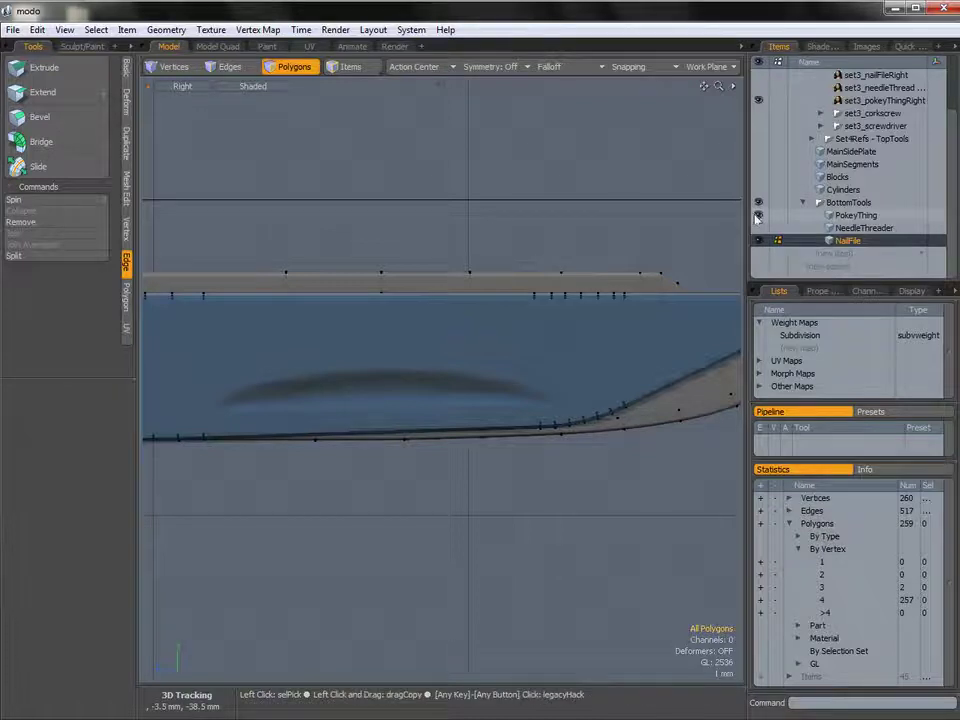
left_click_drag(280, 368, 378, 358, "ctrl+alt")
left_click(330, 350)
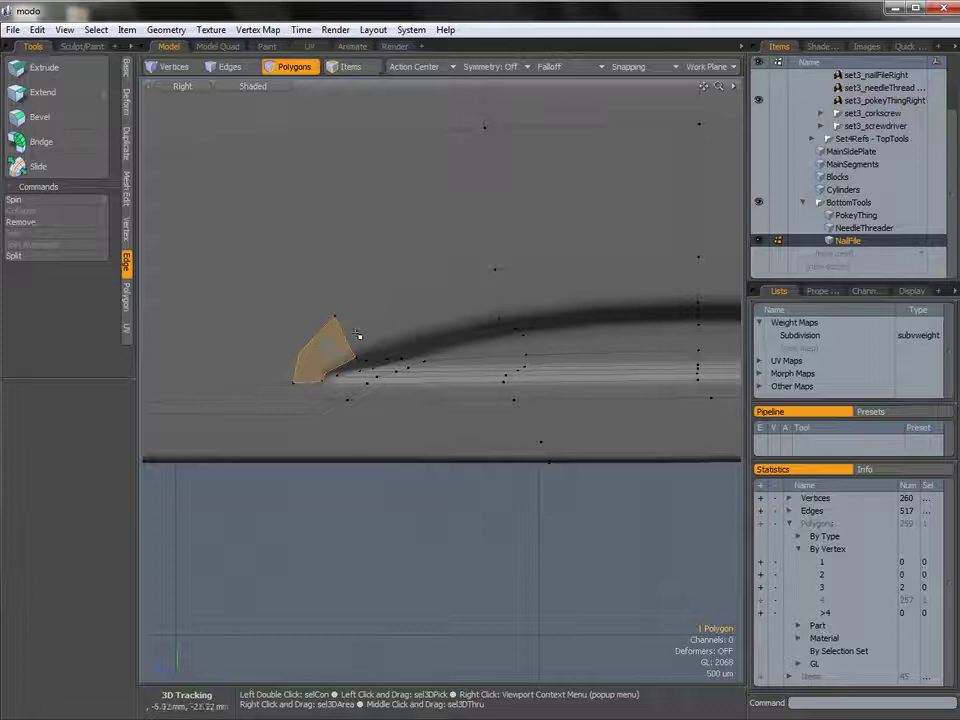
left_click(422, 305, "shift")
left_click_drag(422, 305, 298, 320, "alt+shift")
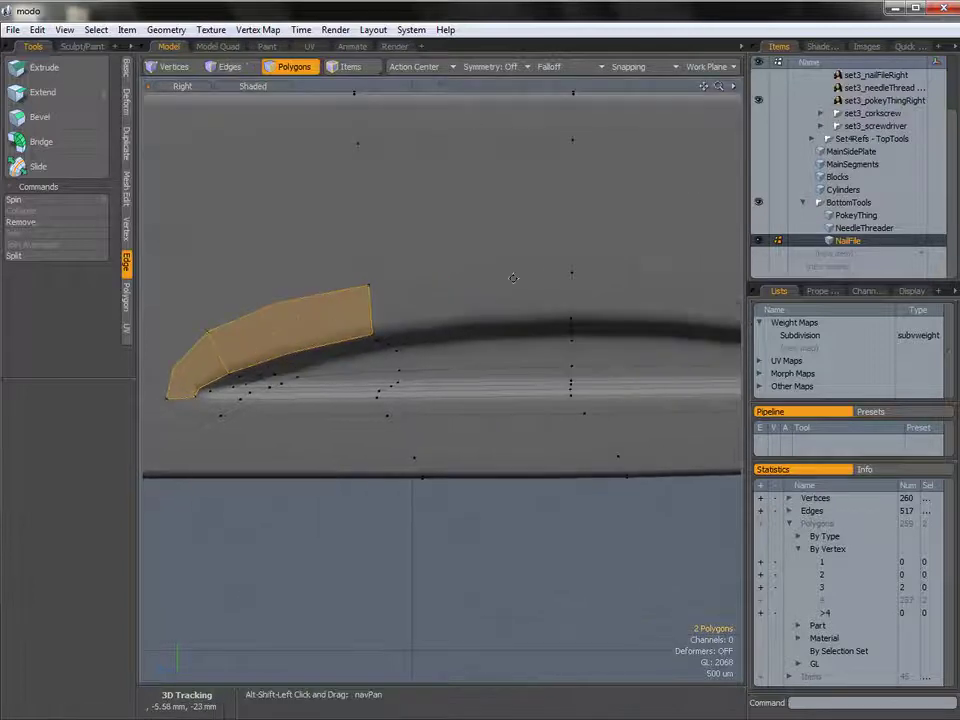
key("l")
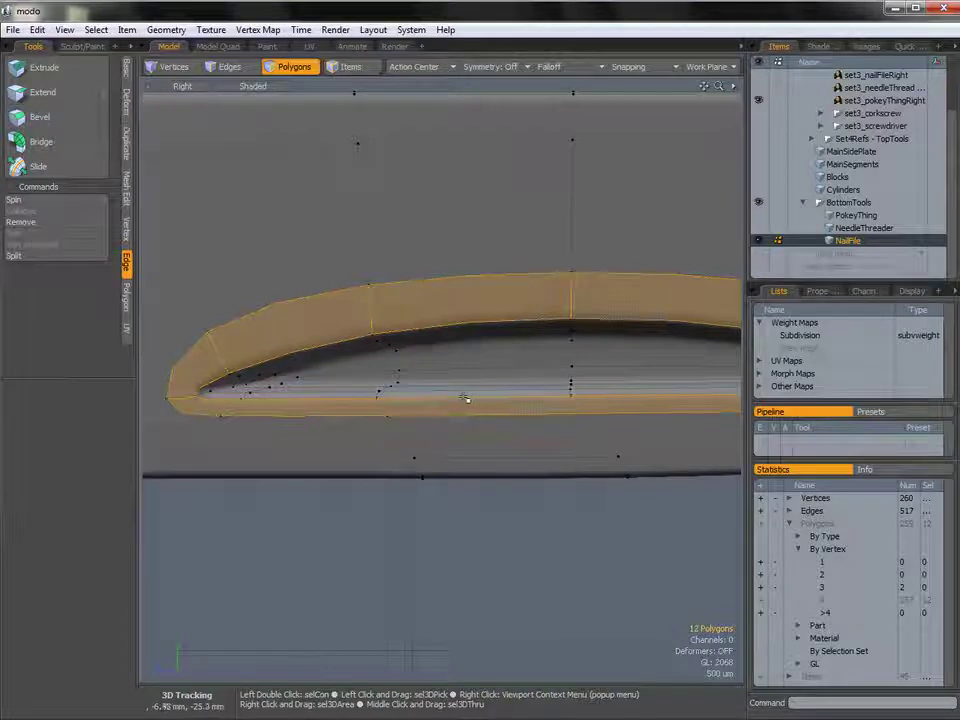
Step: Copy the NailFile's complete connected notch geometry into the PokeyThing mesh, and hide the NailFile
key("shift")
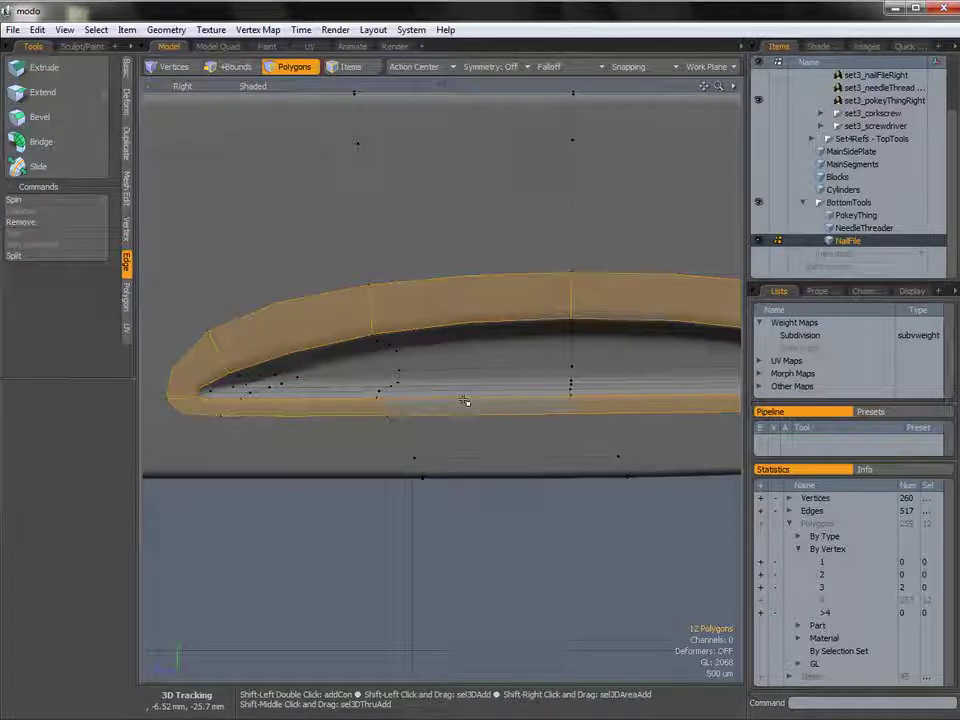
double_click(448, 385, "shift")
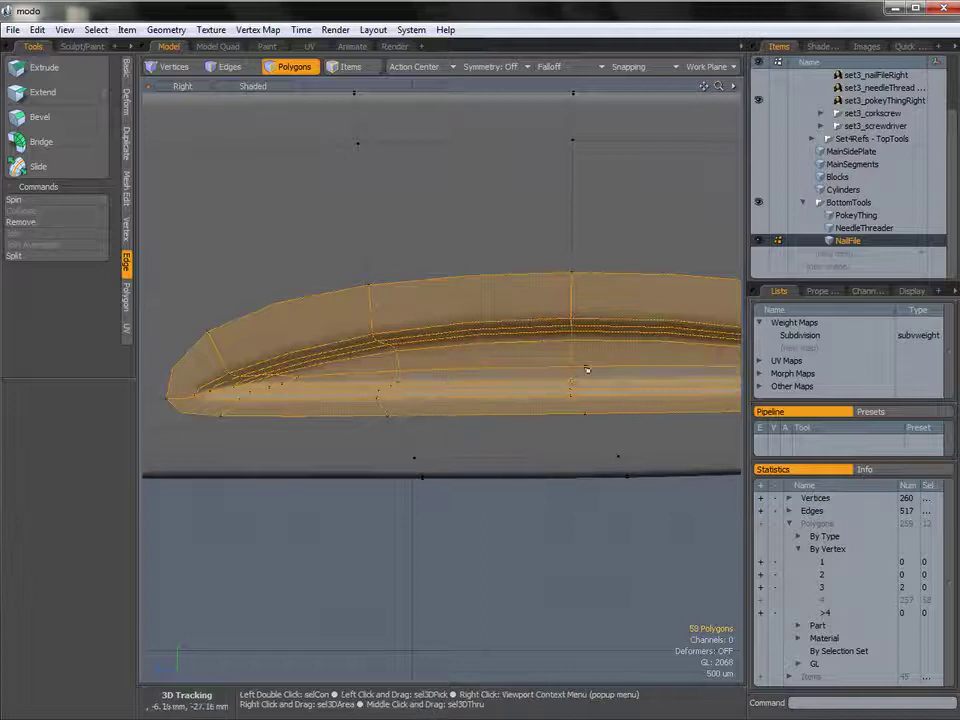
left_click_drag(454, 396, 370, 380, "ctrl+alt")
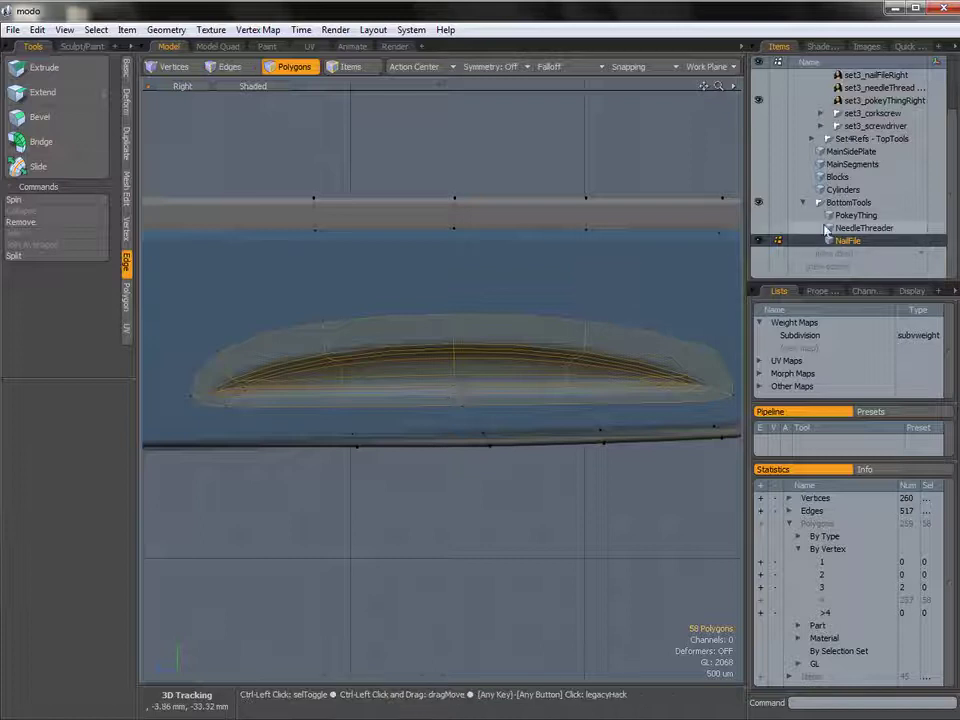
left_click(855, 216)
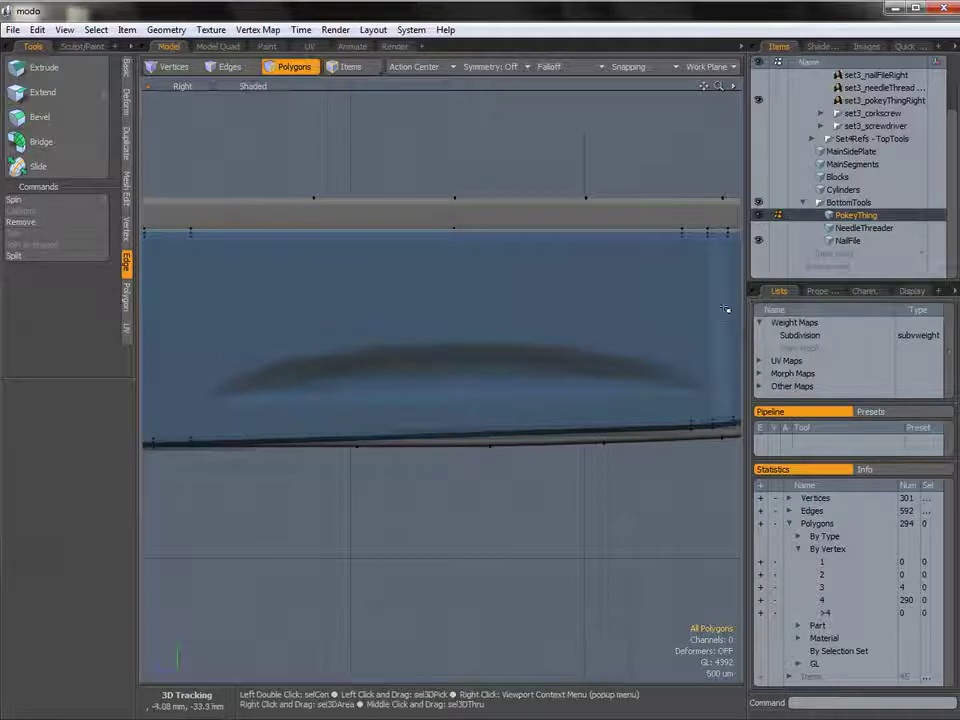
left_click(759, 241)
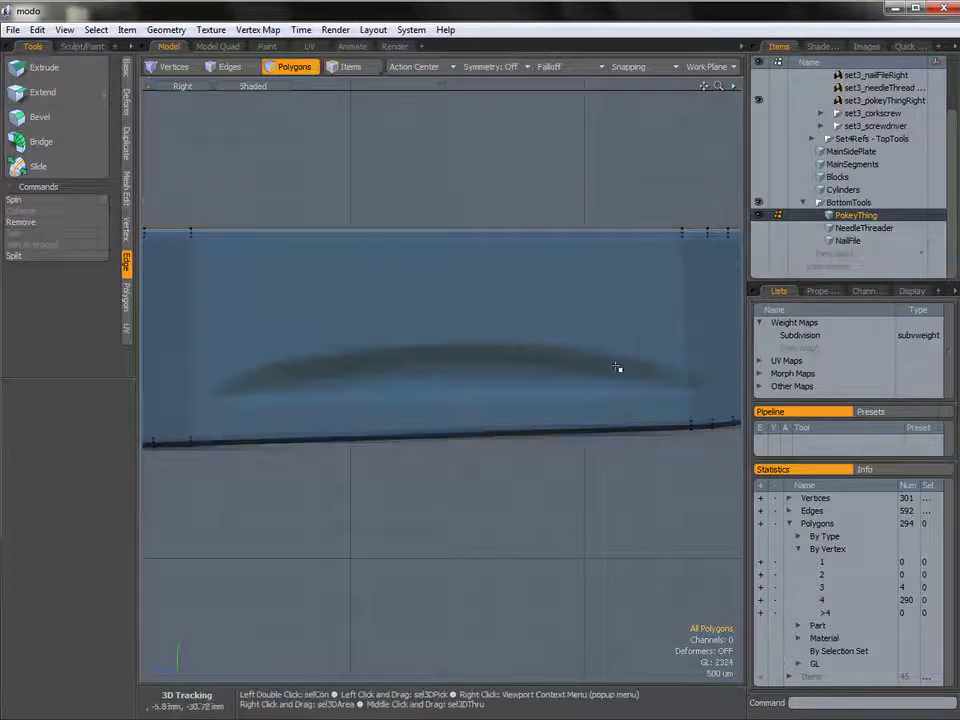
Step: Select the pasted notch's connected polygons, move them sideways onto the blade's side surface, and clear the selection
key("ctrl+space")
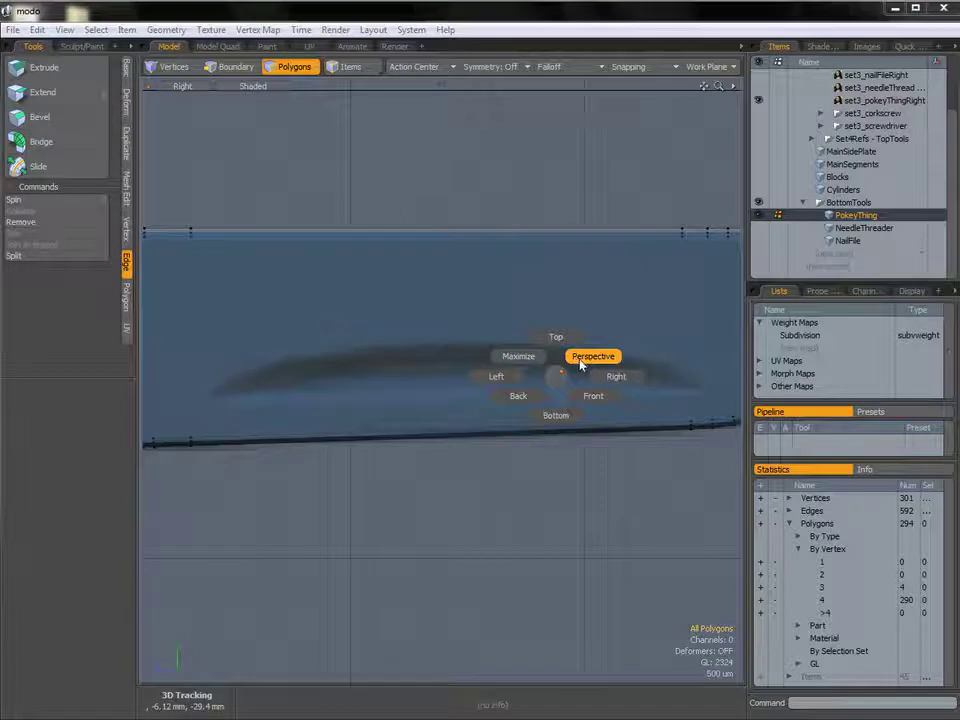
left_click(587, 357)
mouse_move(587, 357)
left_mouse_down("alt")
mouse_move(653, 336)
mouse_move(589, 366)
mouse_move(491, 390)
mouse_move(491, 401)
mouse_move(467, 377)
mouse_move(584, 335)
left_mouse_up("alt")
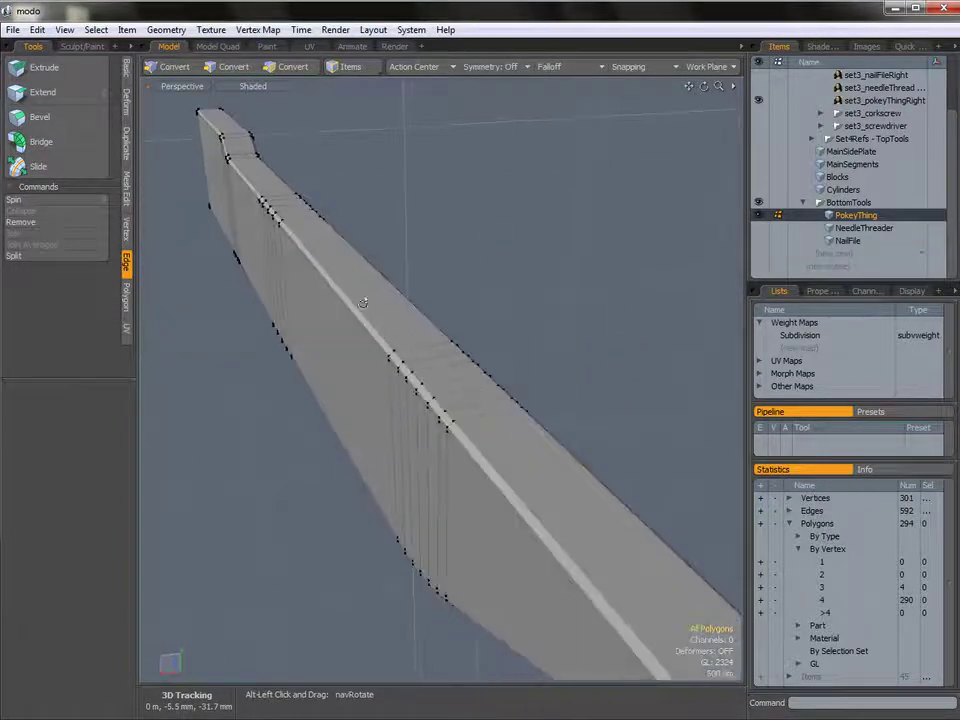
left_click_drag(600, 350, 448, 392, "alt")
left_click_drag(376, 329, 365, 385, "alt")
left_click_drag(443, 418, 436, 413, "alt")
double_click(427, 417)
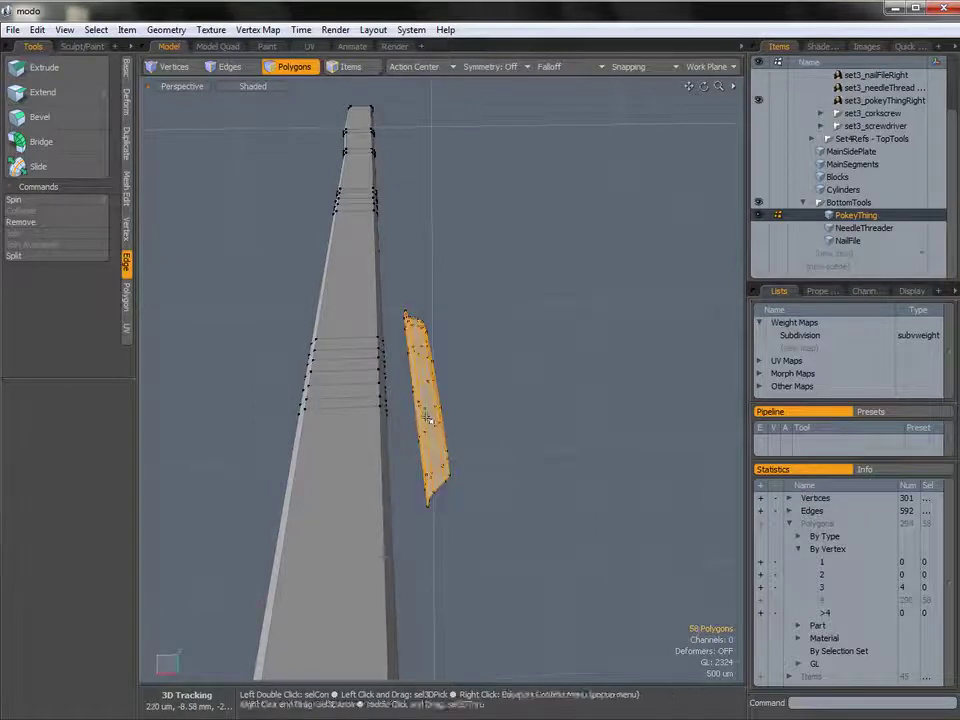
key("ctrl+space")
left_click(440, 390)
scroll(478, 369, "down", 2)
left_click_drag(476, 371, 520, 374, "alt")
key("w")
left_click_drag(510, 376, 481, 325, "ctrl+alt")
key("ctrl+space")
left_click(553, 376)
key("q")
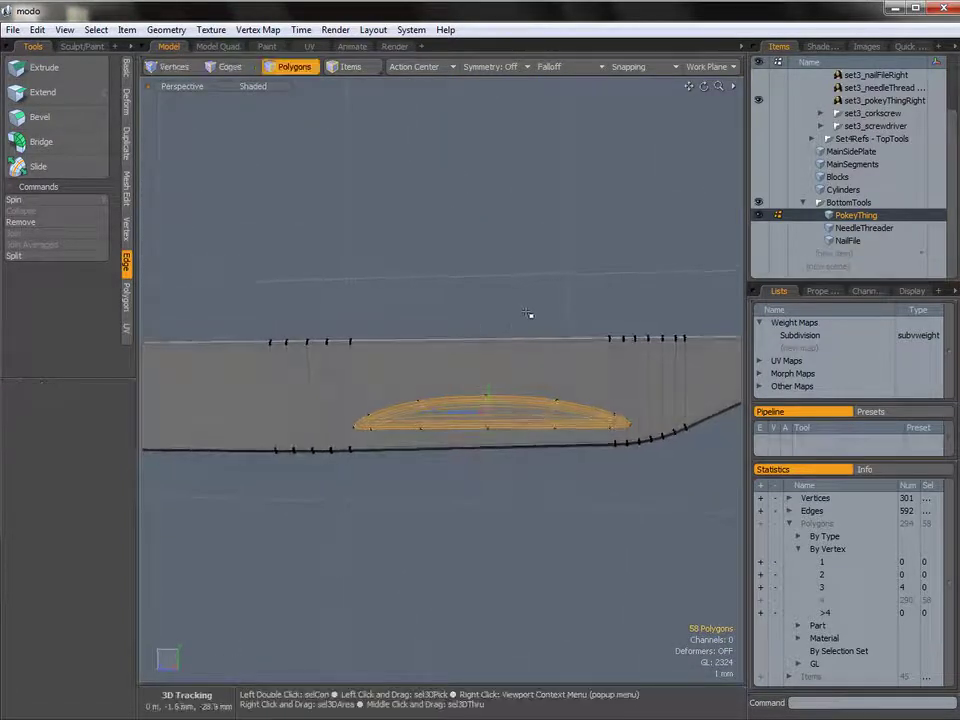
left_click(531, 315)
Step: Delete the large blade side polygon covering the notch, the two narrow polygons on its tip side and one at its other end
mouse_move(591, 406)
left_mouse_down("alt+shift")
mouse_move(560, 389)
mouse_move(593, 396)
left_mouse_up("alt+shift")
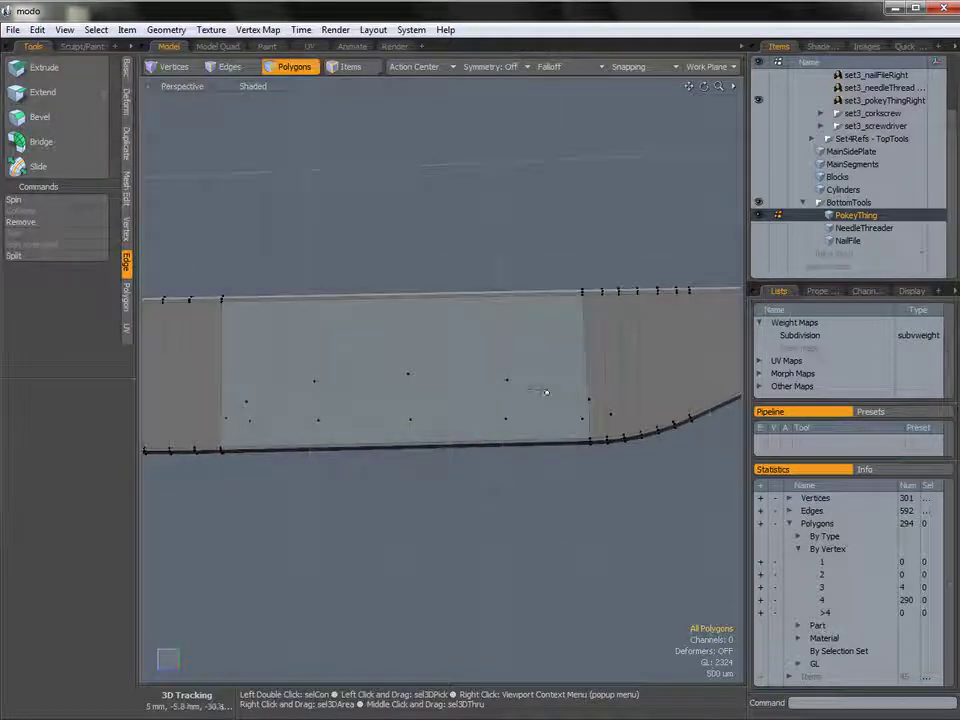
left_click(599, 390, "shift")
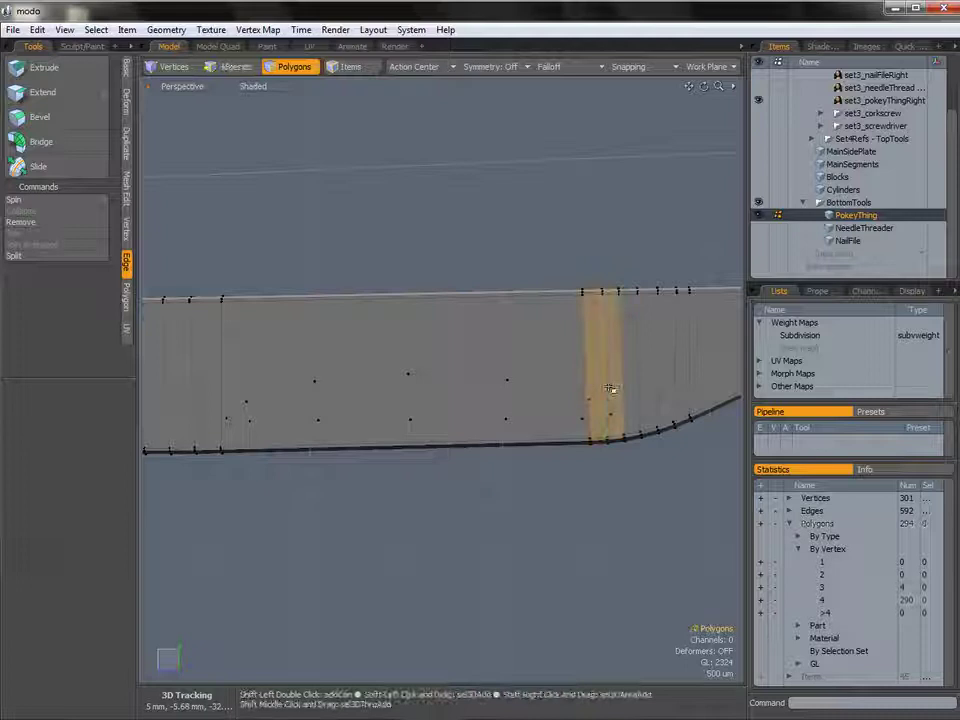
left_click(601, 381, "shift")
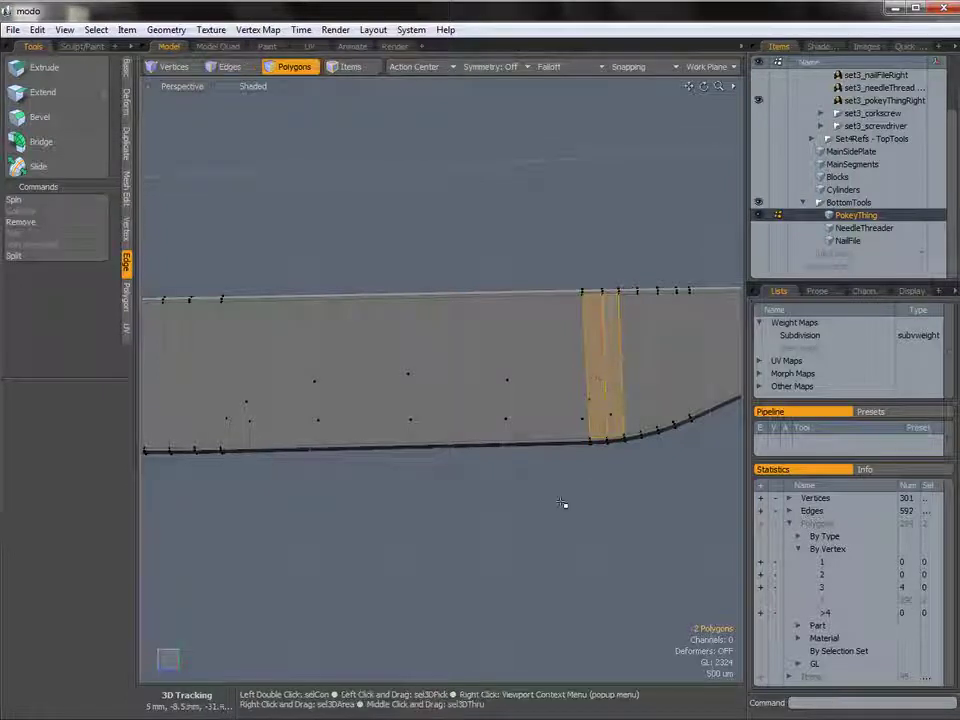
left_click(568, 466)
left_click(550, 364)
key("Delete")
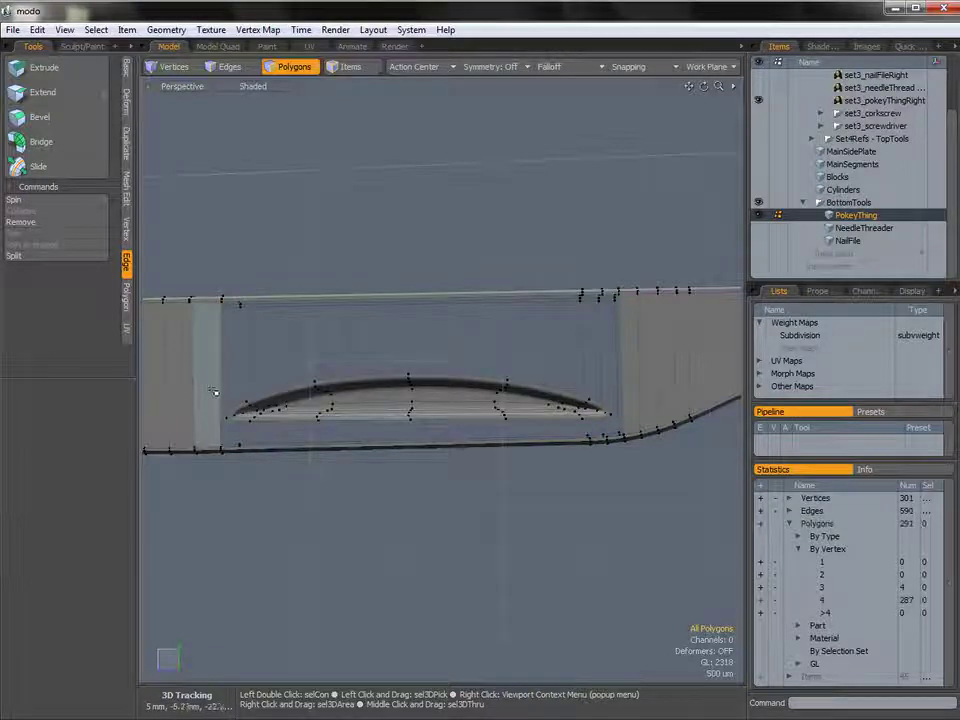
key("Delete")
Step: Select all Subdivs-type polygons, which form the notch, and convert them to regular faces
left_click_drag(320, 450, 254, 441, "alt")
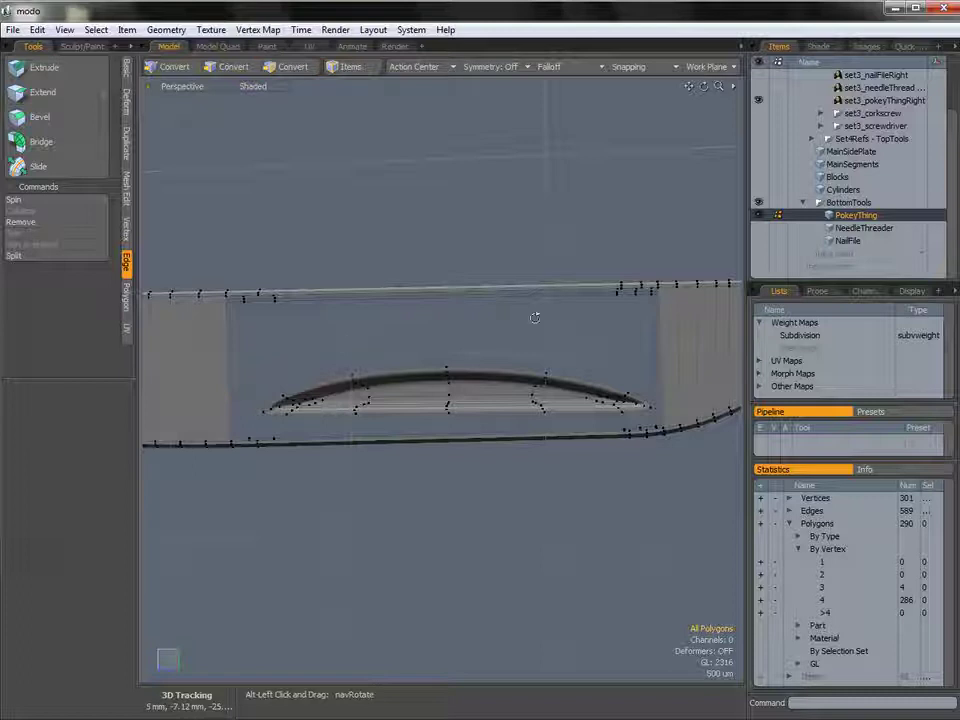
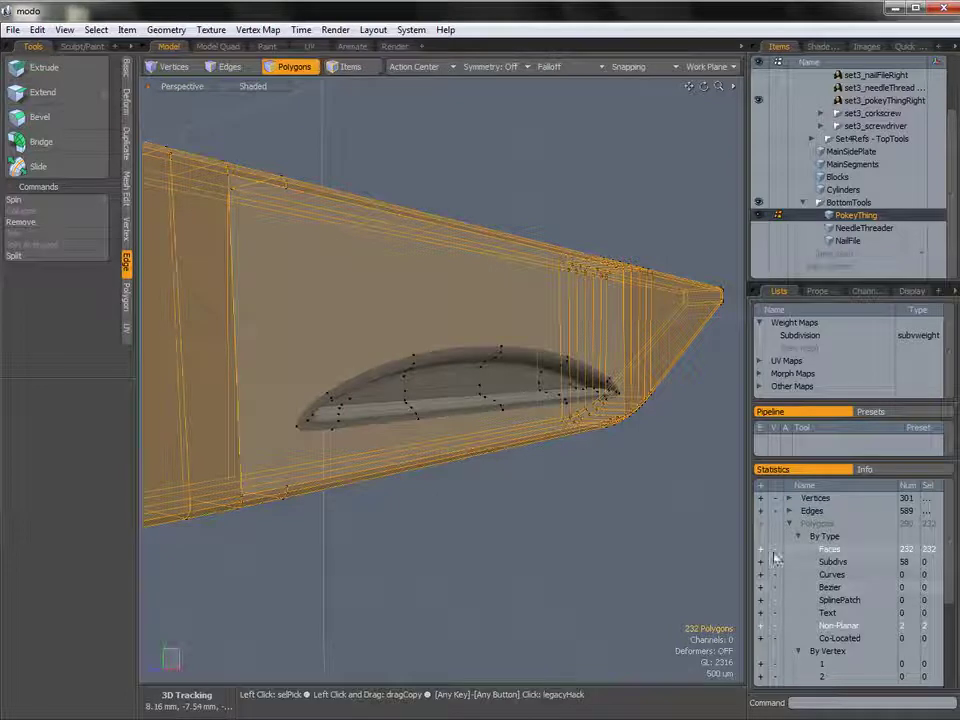
left_click(774, 549)
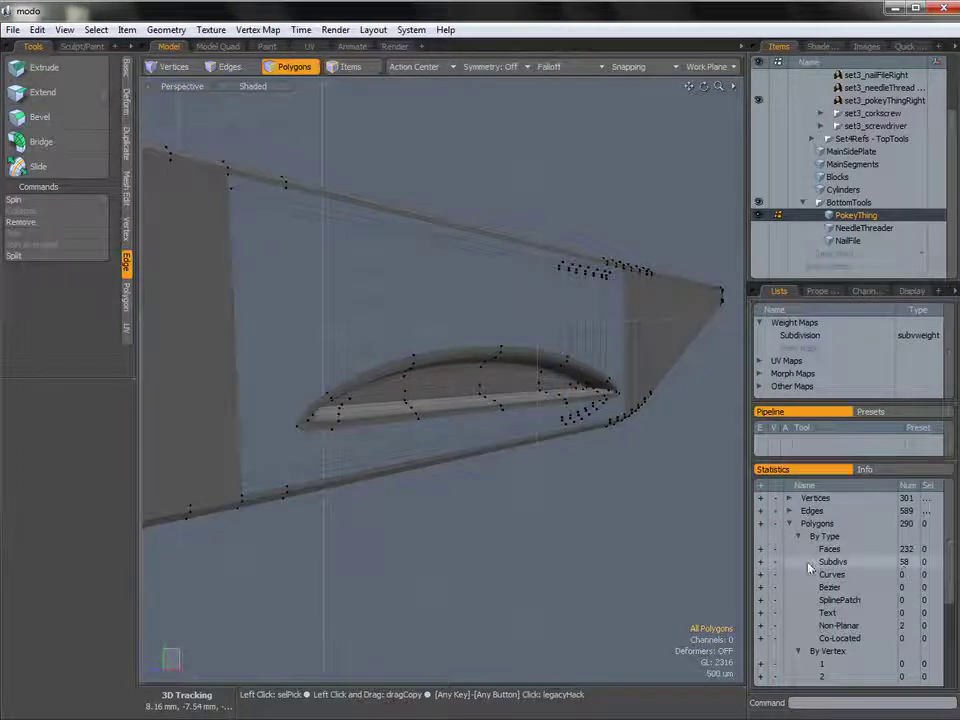
left_click(761, 563)
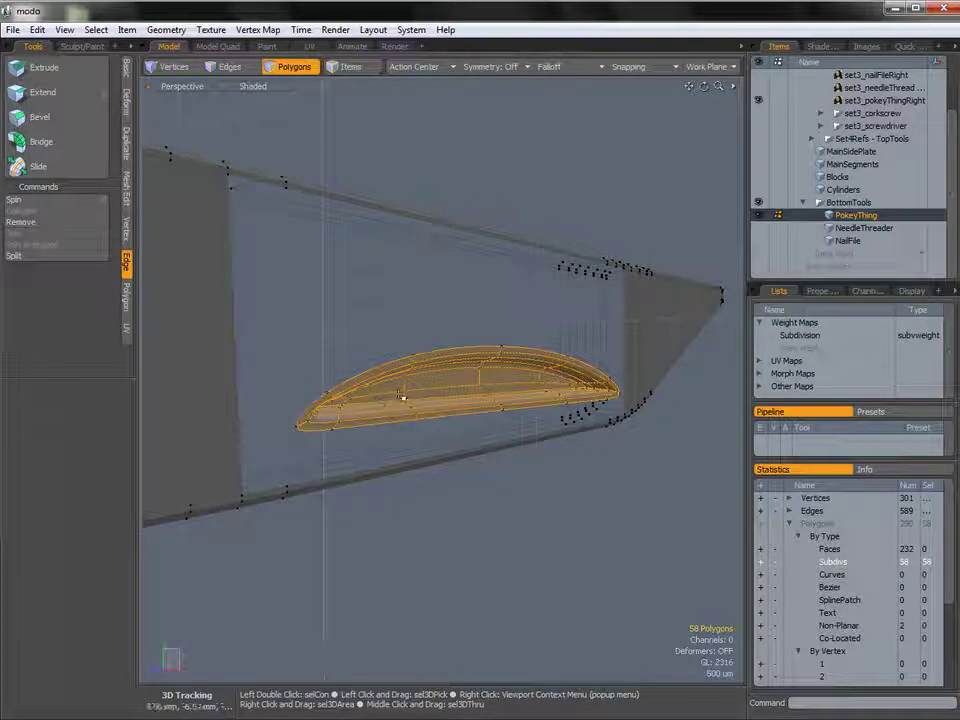
left_click_drag(391, 430, 508, 435, "alt")
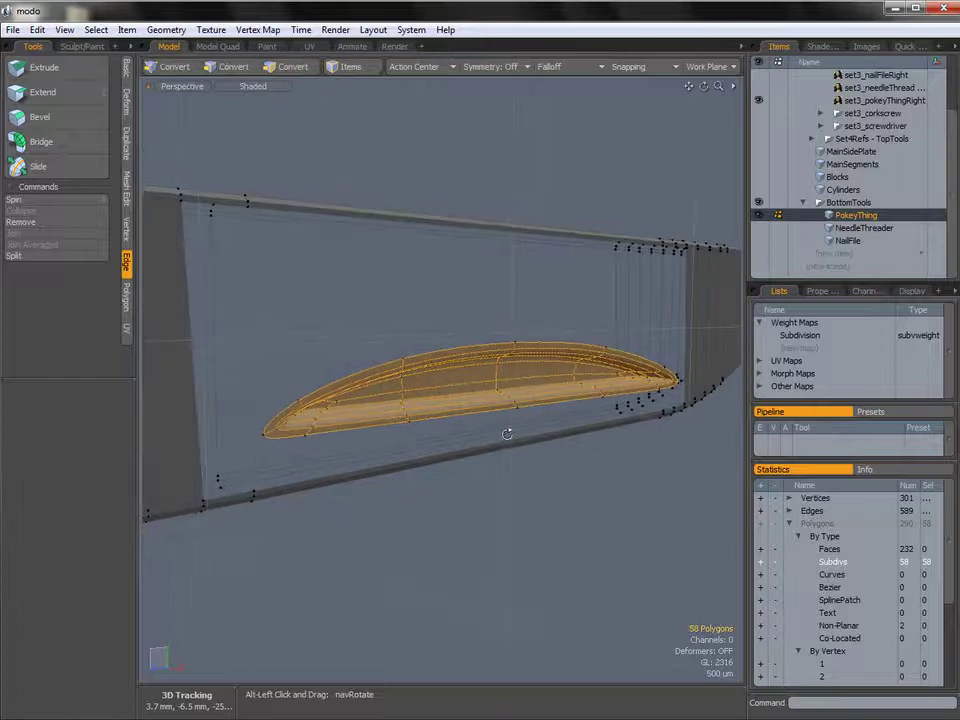
key("Tab")
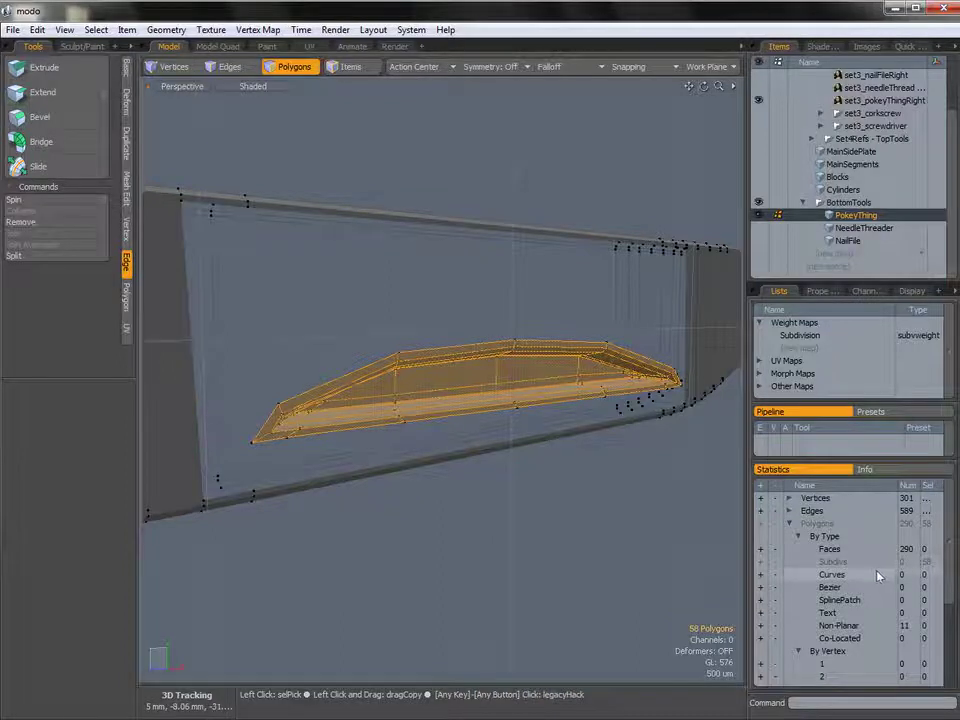
Step: Apply SDS Subdivide once to the selected notch polygons
left_click_drag(470, 400, 336, 349, "alt")
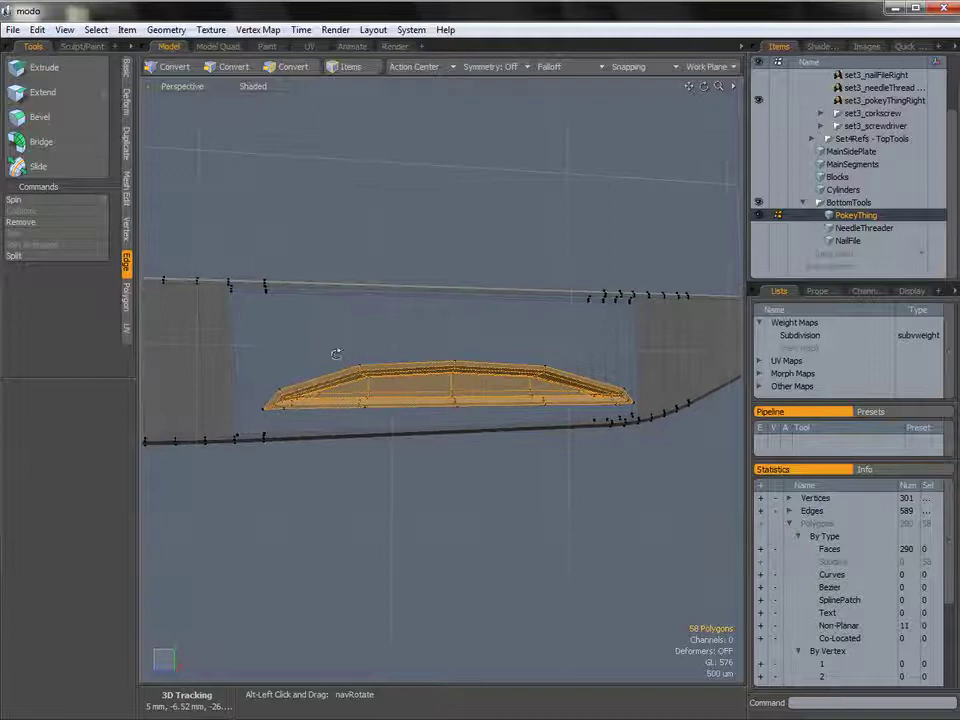
left_click(126, 188)
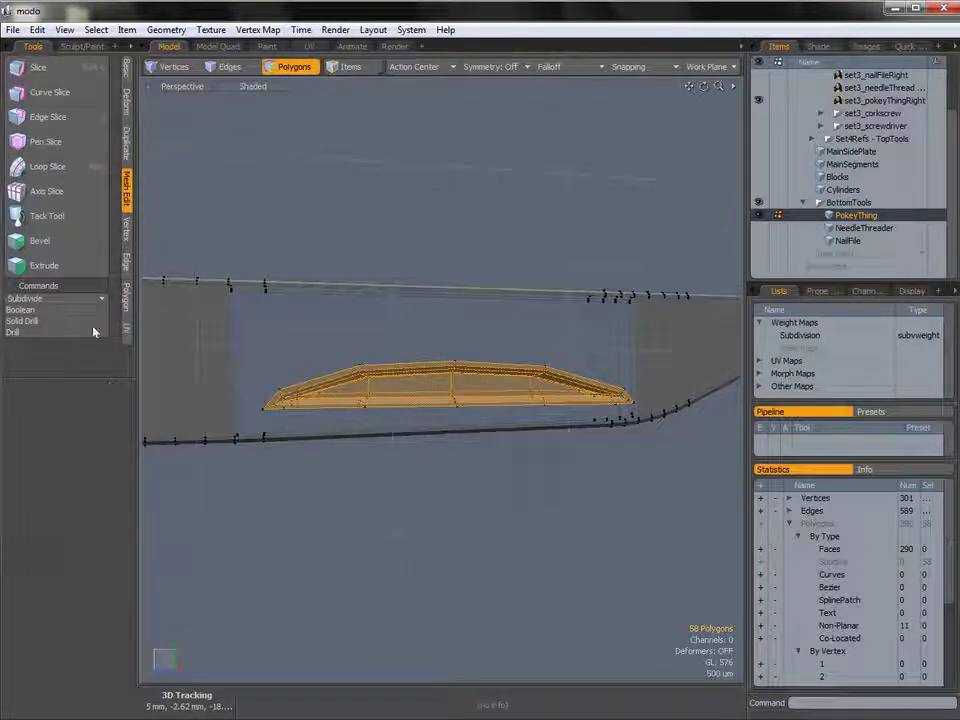
left_click(44, 300)
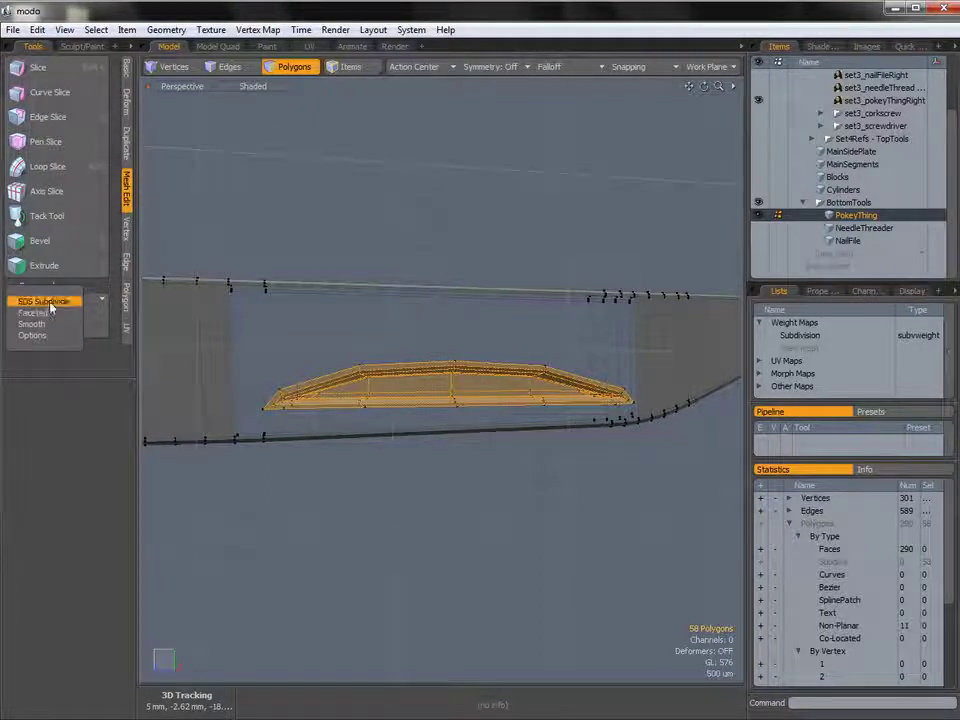
left_click(50, 302)
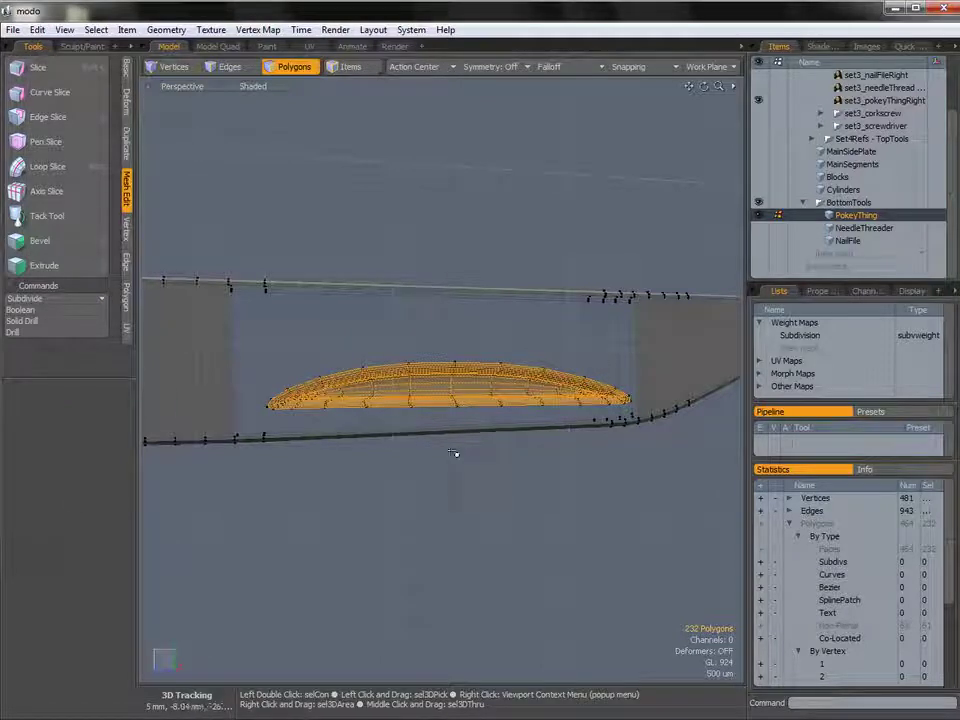
Step: Switch to vertex mode and turn off the display of vertices in the perspective view
key("1")
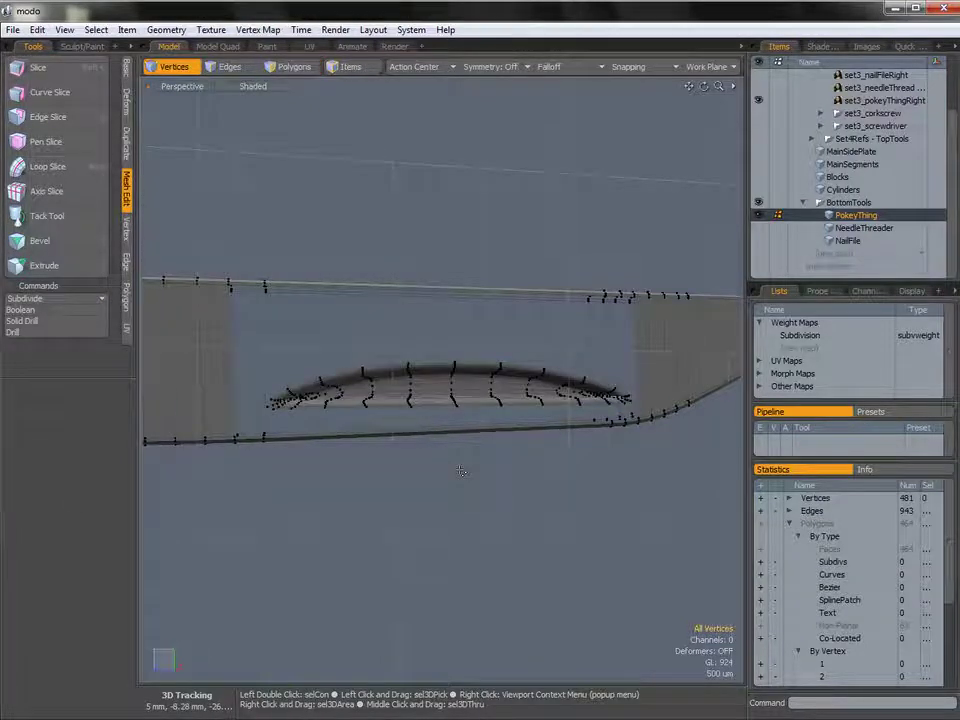
left_click_drag(248, 399, 439, 401, "ctrl+alt")
mouse_move(524, 402)
left_mouse_down("alt+shift")
mouse_move(430, 401)
mouse_move(418, 410)
mouse_move(440, 395)
mouse_move(390, 405)
left_mouse_up("alt+shift")
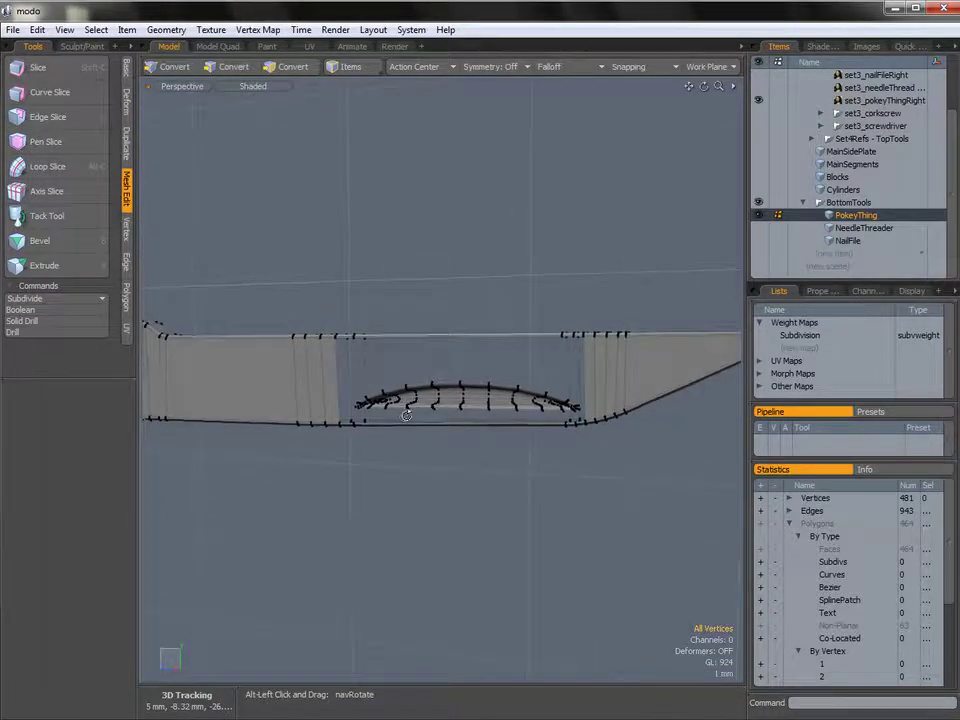
left_click(251, 88)
mouse_move(253, 215)
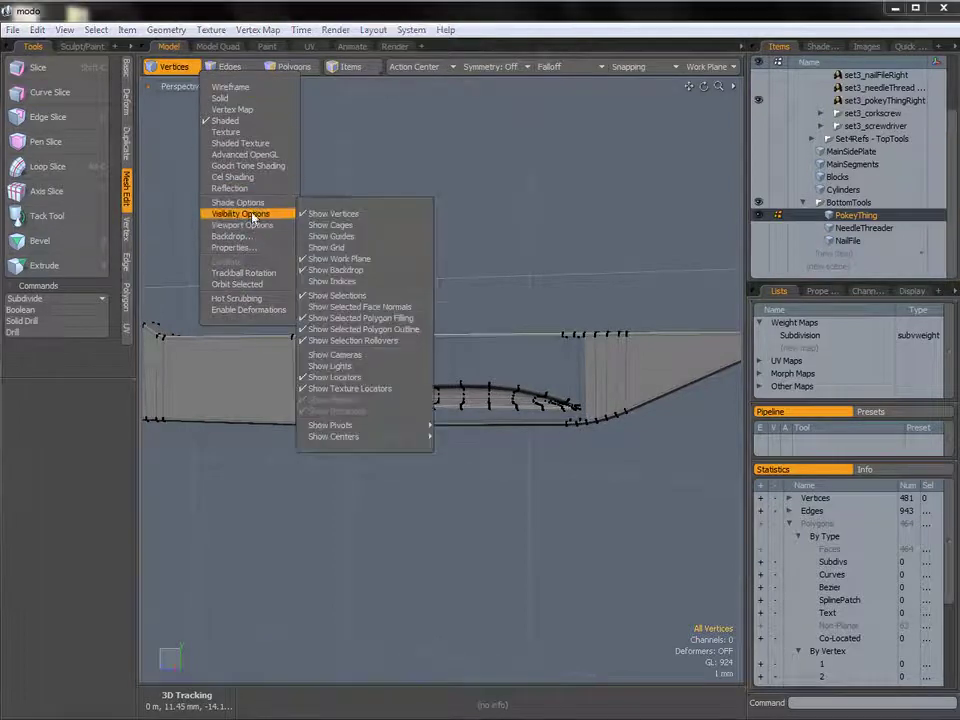
left_click(342, 217)
Step: Select the edge loop just inside the notch's outer border and remove it
mouse_move(433, 401)
left_mouse_down("alt")
mouse_move(418, 401)
mouse_move(555, 416)
mouse_move(525, 384)
mouse_move(380, 396)
mouse_move(366, 409)
mouse_move(390, 426)
mouse_move(428, 424)
left_mouse_up("alt")
left_click_drag(366, 427, 470, 400, "alt")
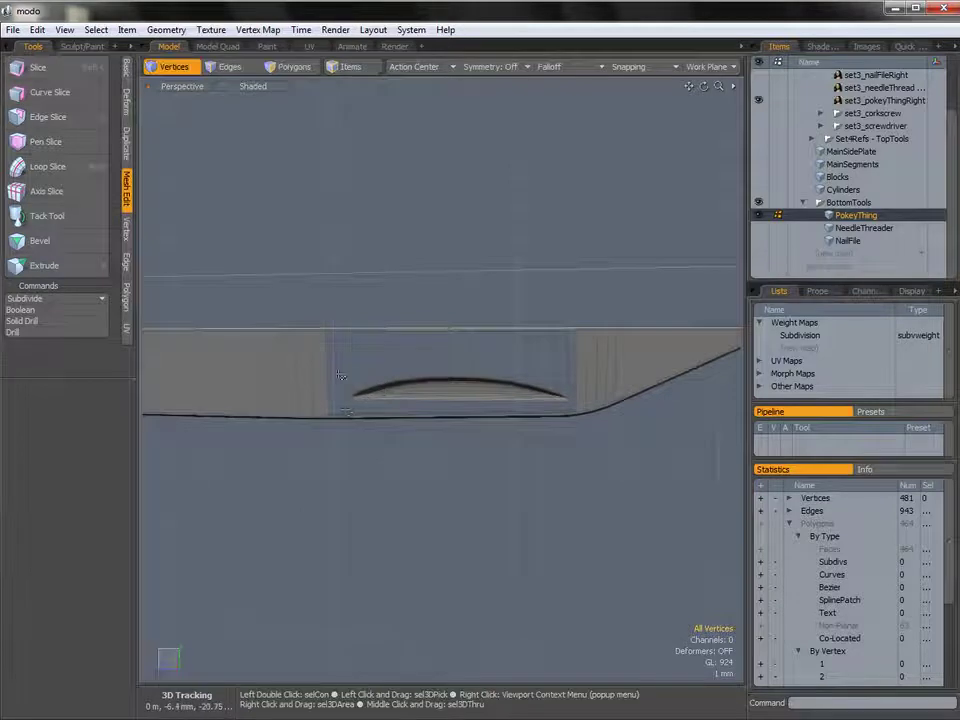
left_click_drag(356, 395, 518, 376, "ctrl+alt")
mouse_move(381, 382)
left_mouse_down("alt")
mouse_move(465, 349)
mouse_move(300, 369)
mouse_move(369, 397)
mouse_move(364, 418)
mouse_move(373, 403)
left_mouse_up("alt")
key("2")
double_click(368, 403)
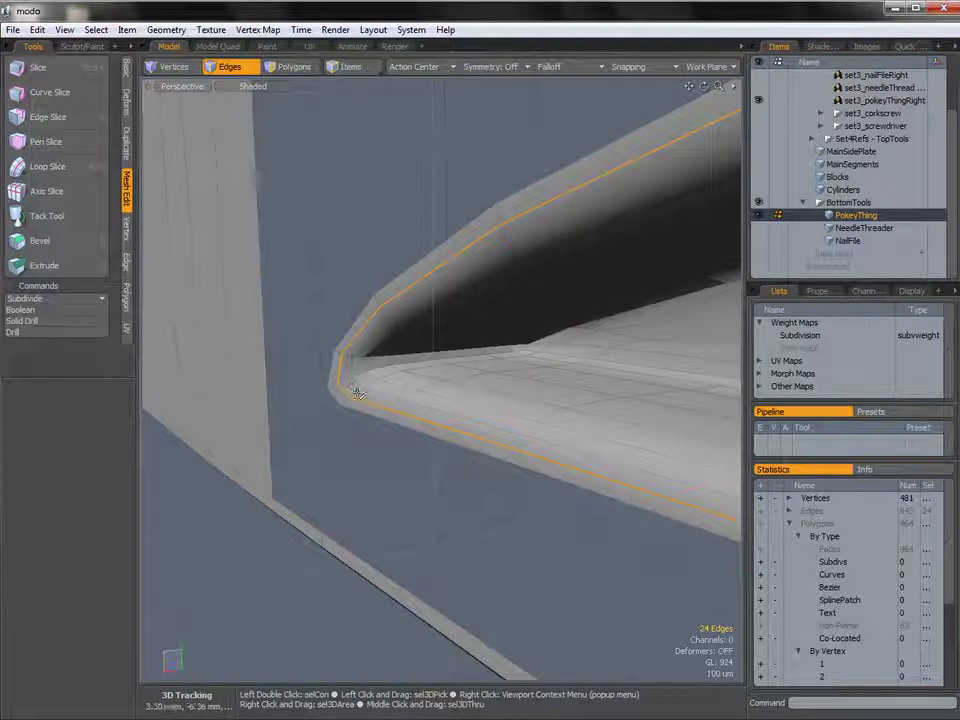
key("BackSpace")
Step: Select the two full edge loops running along the notch's inner wall and remove them
mouse_move(446, 390)
left_mouse_down("alt")
mouse_move(407, 394)
mouse_move(464, 386)
mouse_move(448, 379)
left_mouse_up("alt")
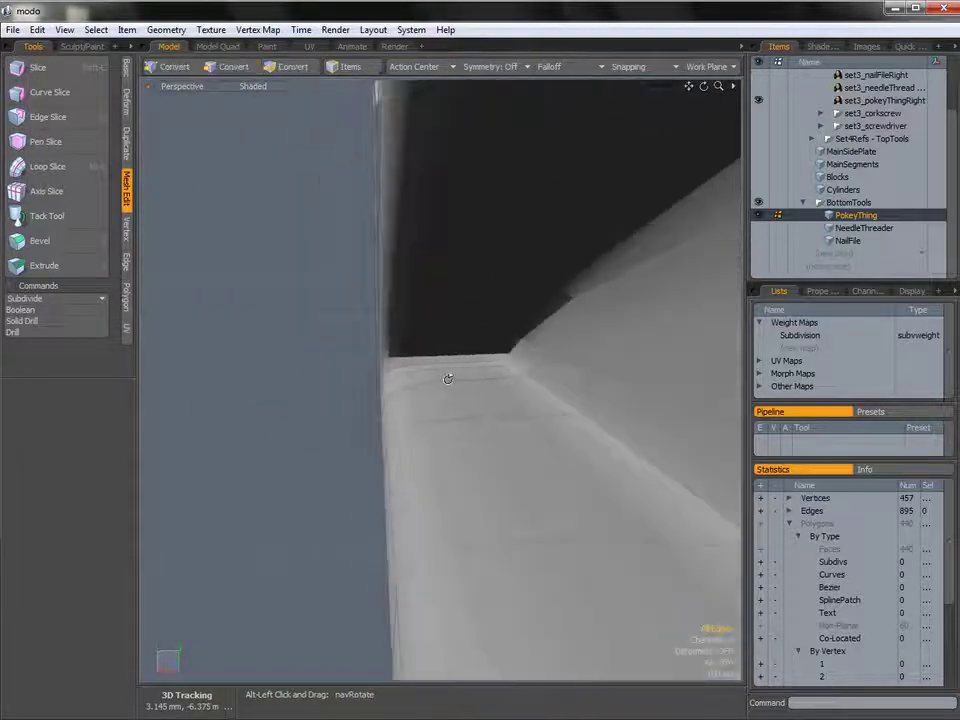
left_click(516, 404)
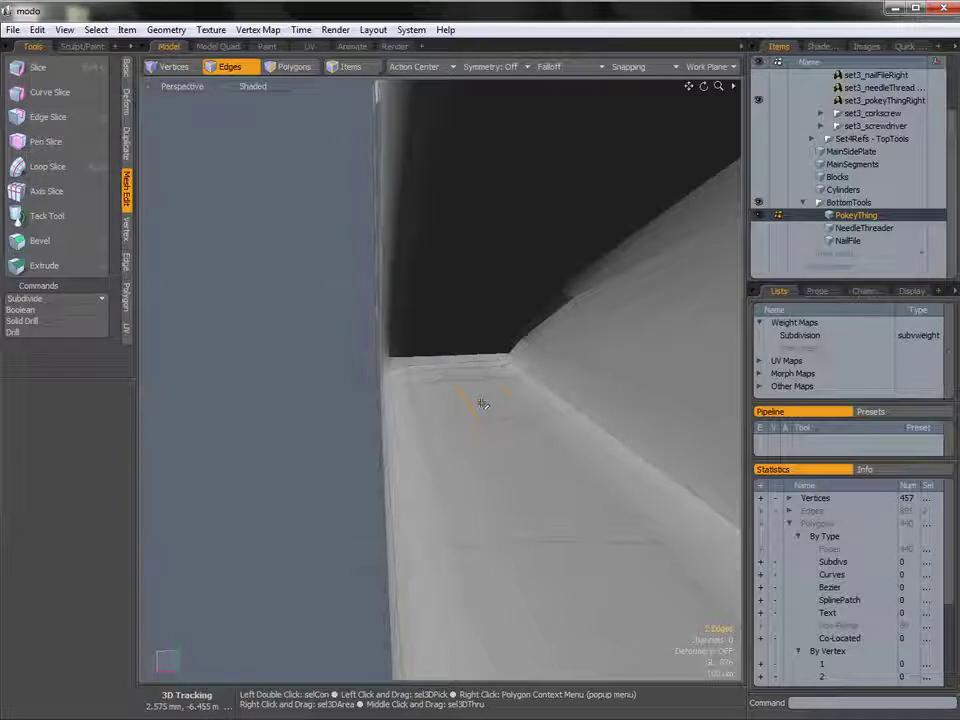
double_click(481, 397, "shift")
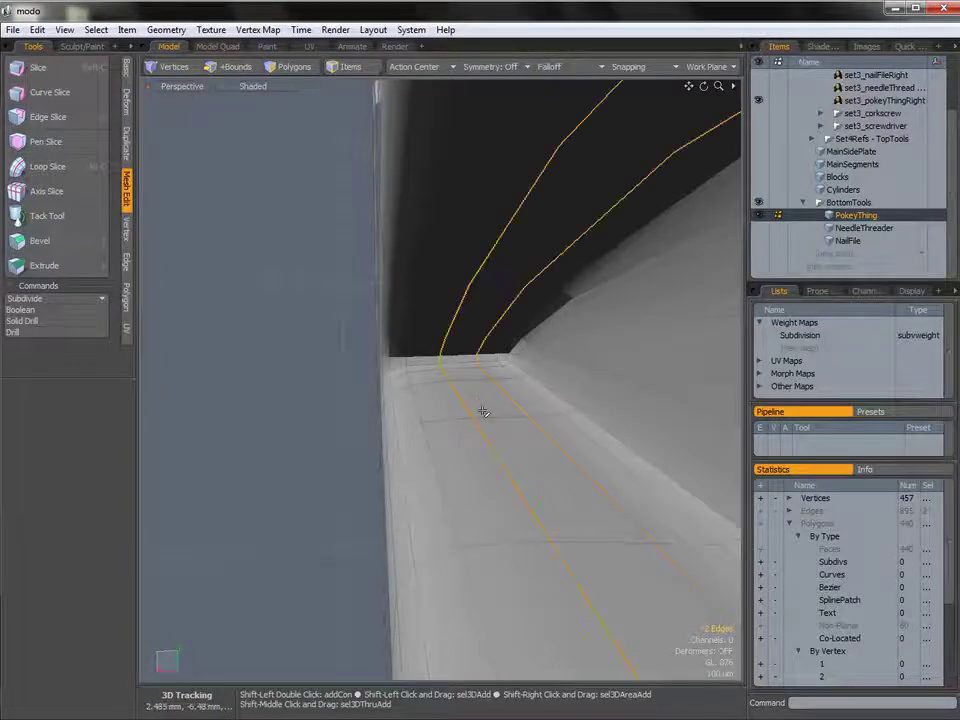
key("Delete")
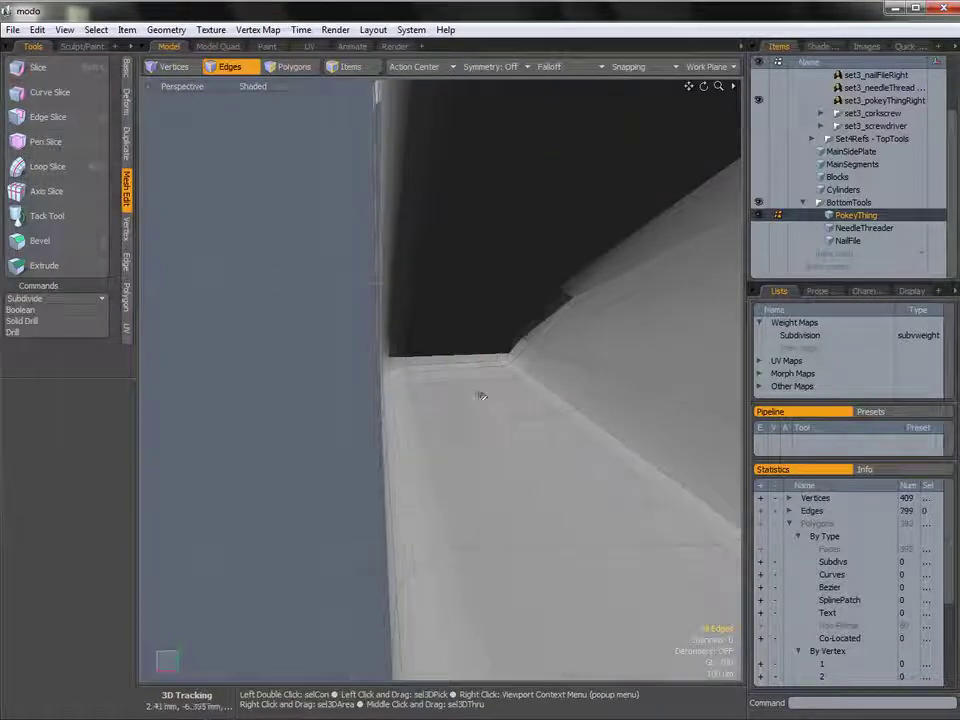
Step: Select the complete outer border edge loop of the notch
left_click_drag(423, 418, 452, 388, "alt")
left_click_drag(452, 388, 521, 381, "alt+shift")
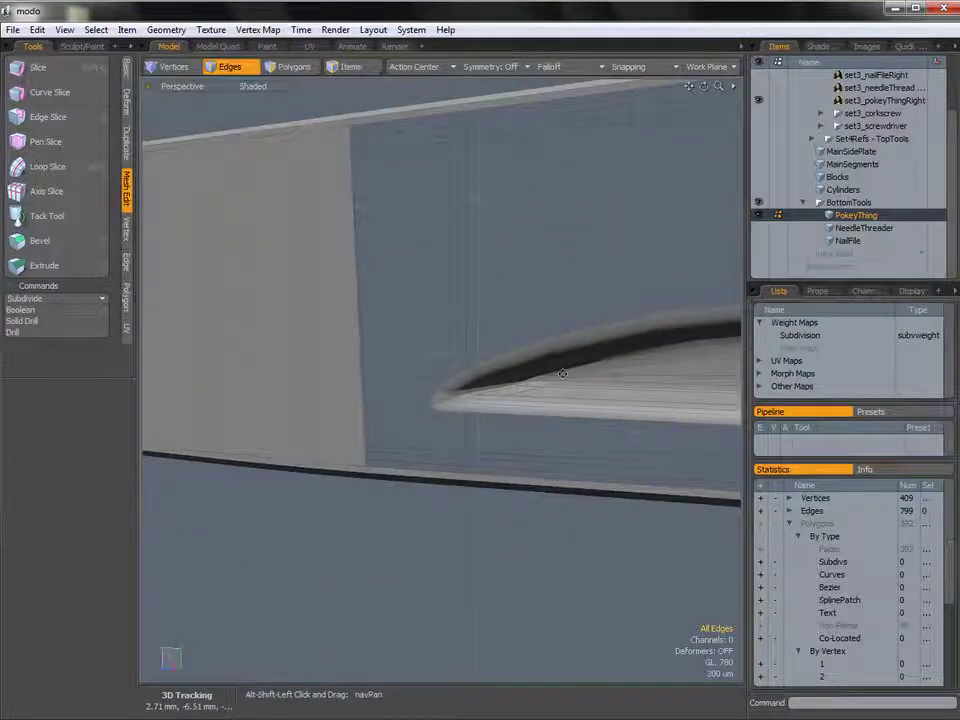
left_click_drag(576, 361, 493, 385, "alt")
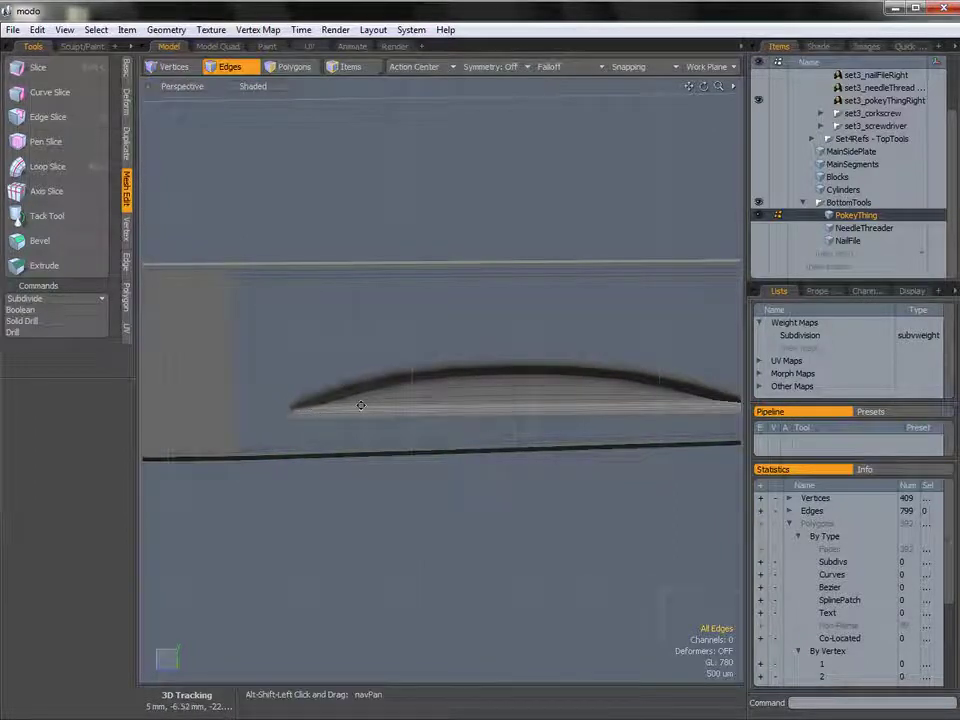
left_click_drag(360, 401, 461, 358, "alt")
left_click(455, 366)
key("l")
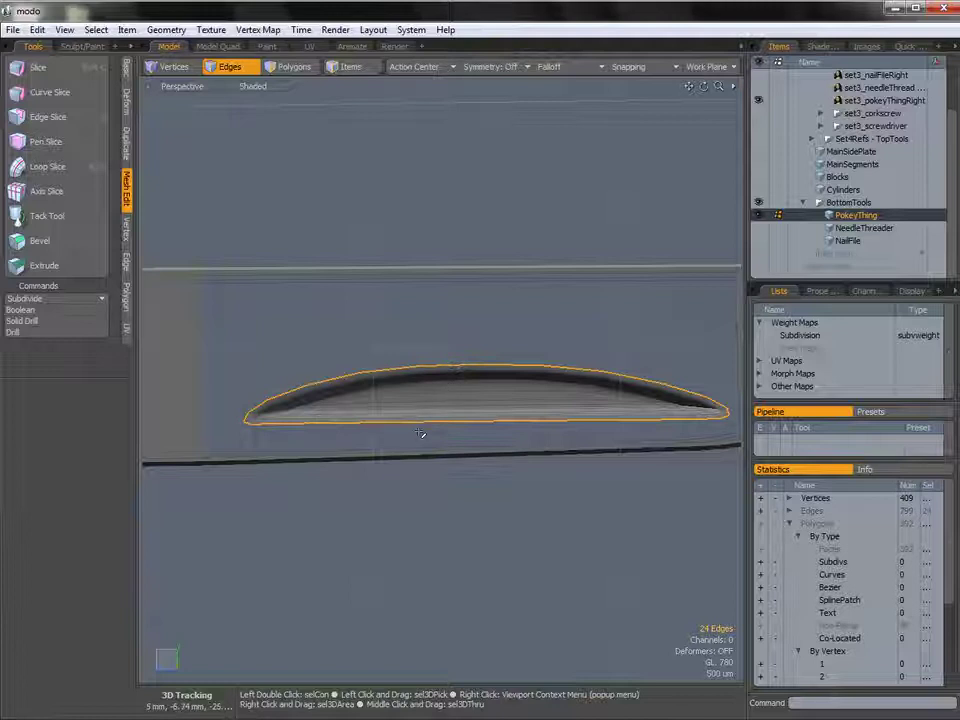
Step: Extend the notch's outer border edge loop in place and scale the new loop to about 115% in Y and 104% in Z
key("x")
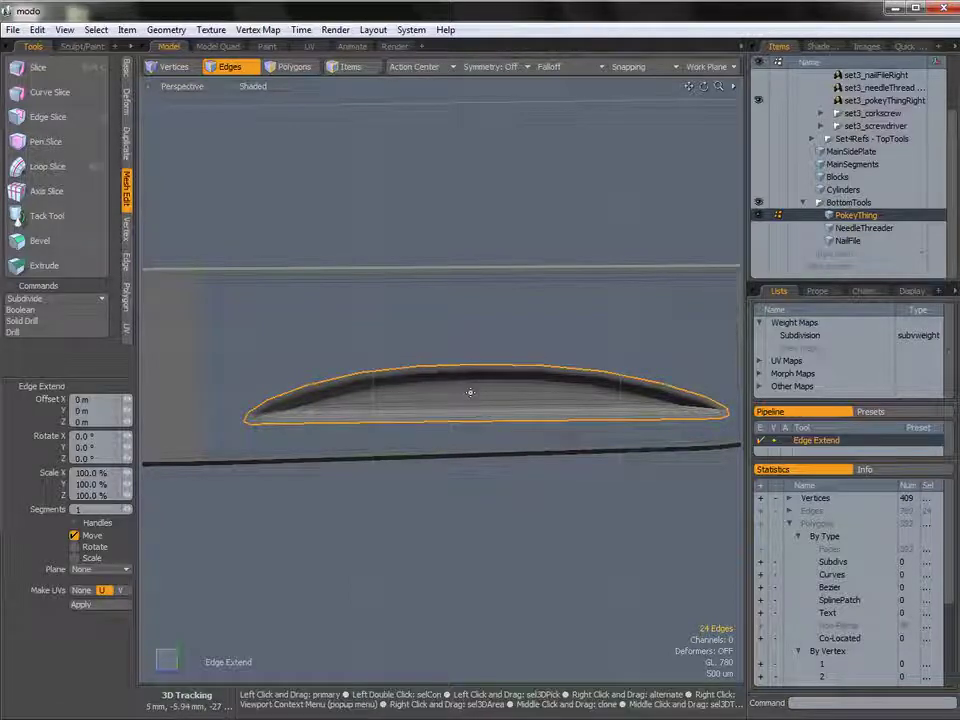
left_click(469, 394)
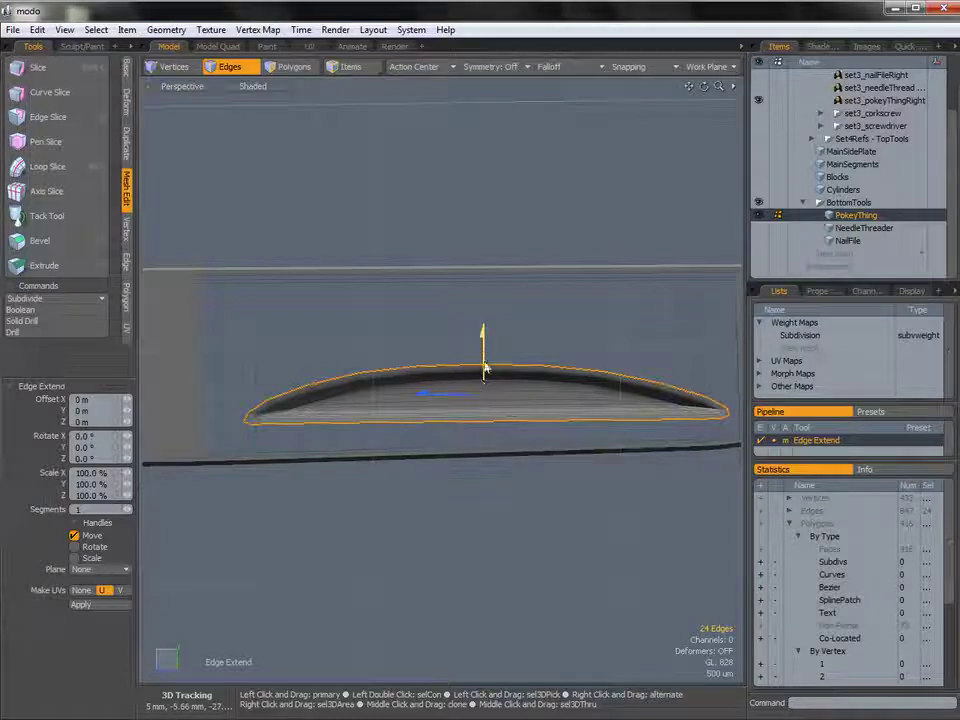
key("r")
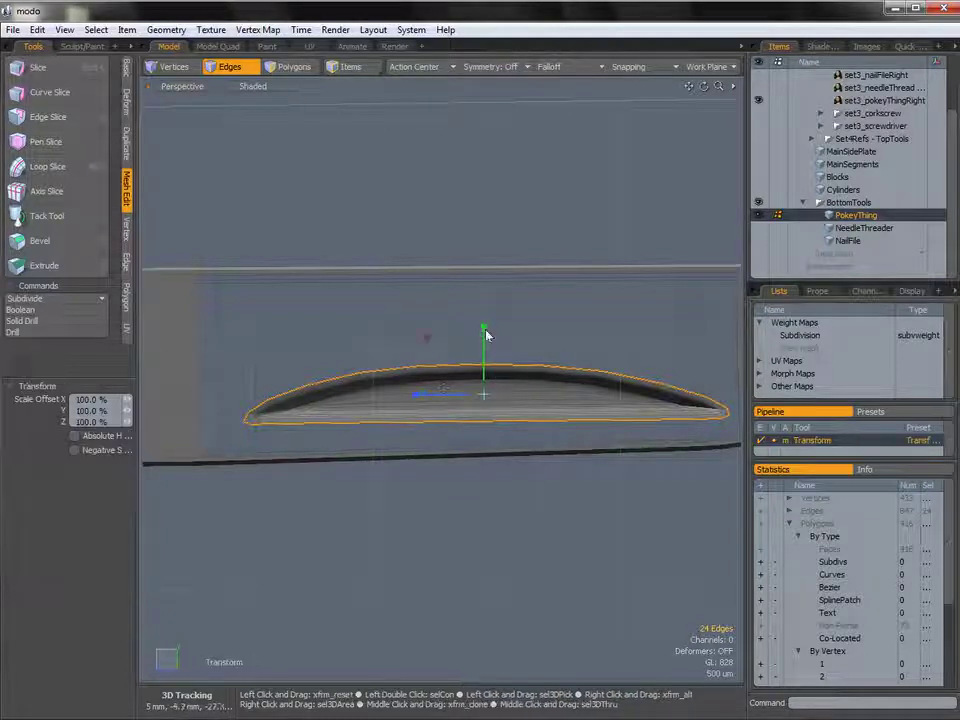
left_click_drag(483, 333, 484, 316)
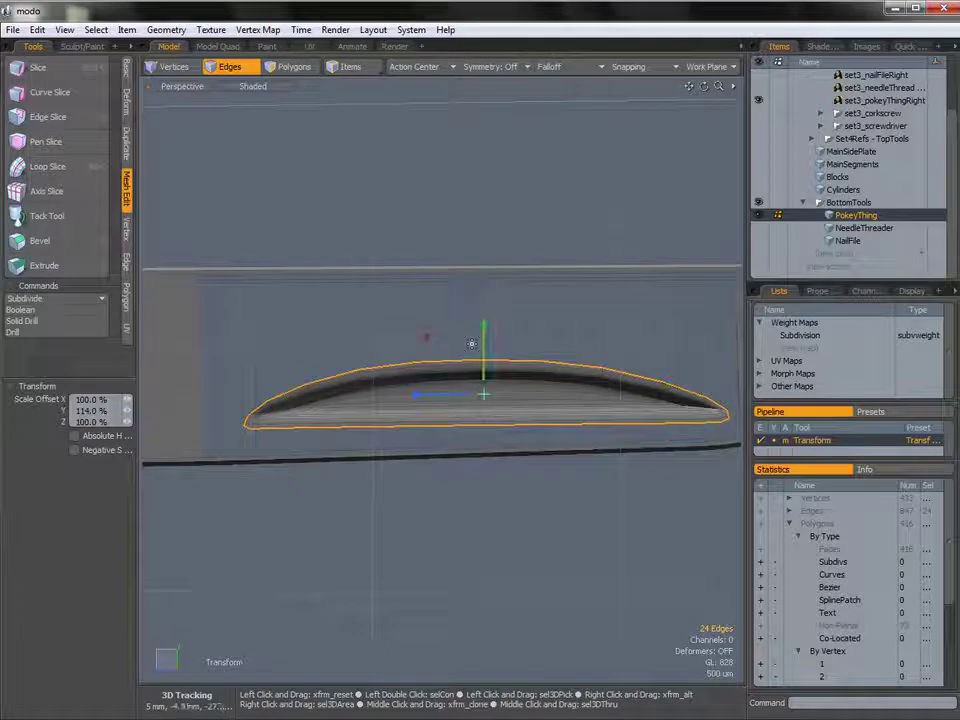
left_click_drag(420, 399, 410, 395)
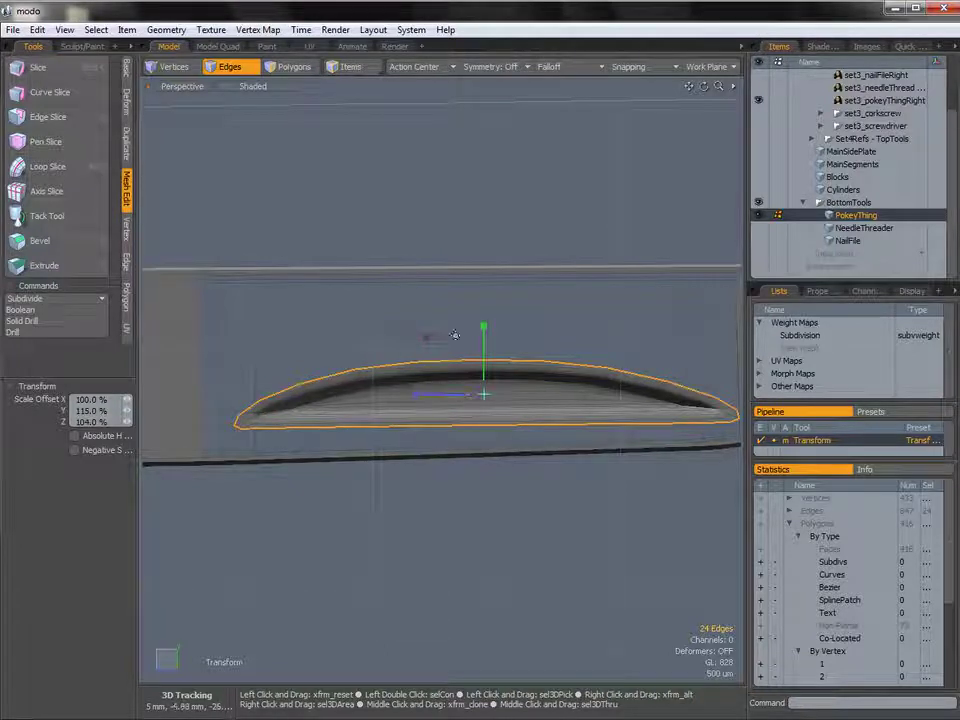
Step: Move the extended border loop up 40 um in Y, then clear the edge selection
key("w")
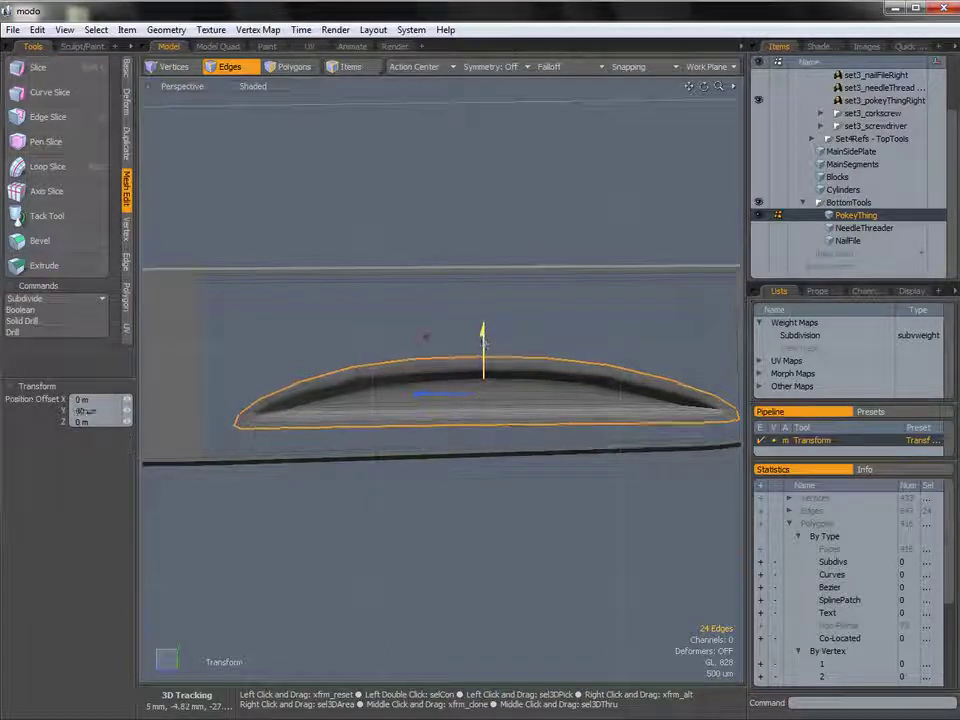
left_click_drag(483, 340, 483, 333)
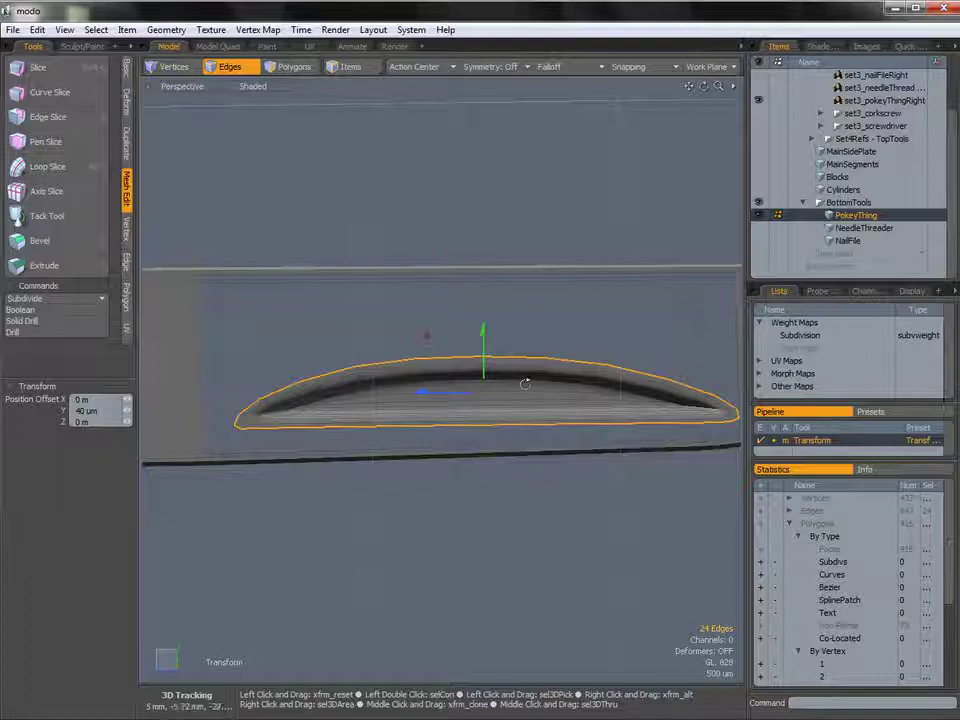
left_click_drag(525, 383, 452, 360, "alt")
key("q")
left_click(264, 364)
Step: Delete the narrow upright side polygon adjoining the opening beyond the notch's right tip
left_click_drag(256, 417, 336, 420, "ctrl+alt")
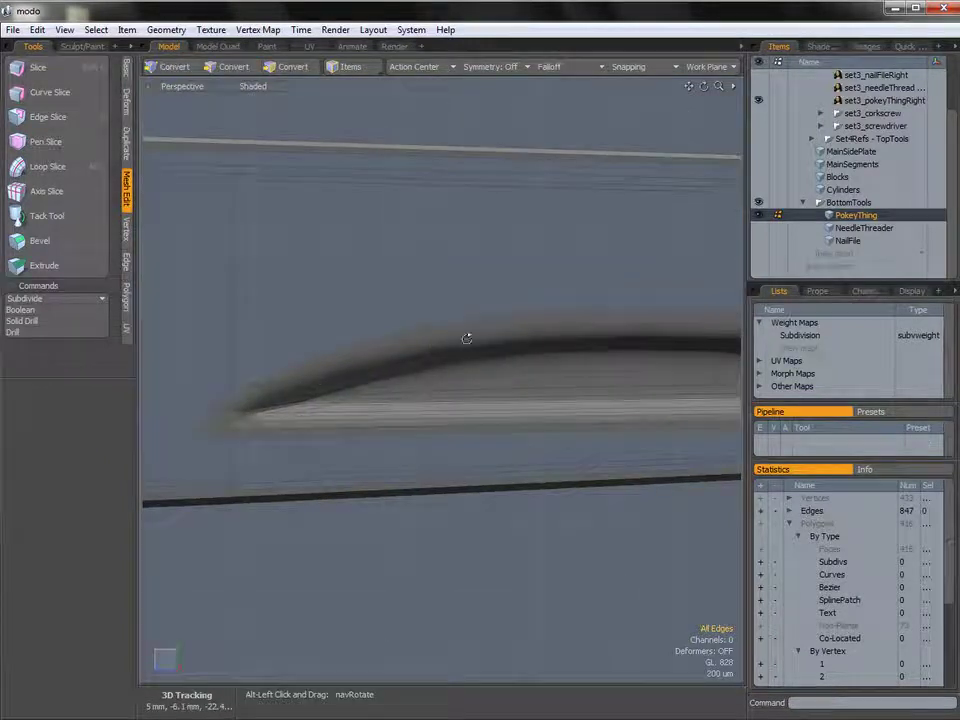
mouse_move(663, 406)
left_mouse_down("alt")
mouse_move(321, 403)
mouse_move(658, 390)
left_mouse_up("alt")
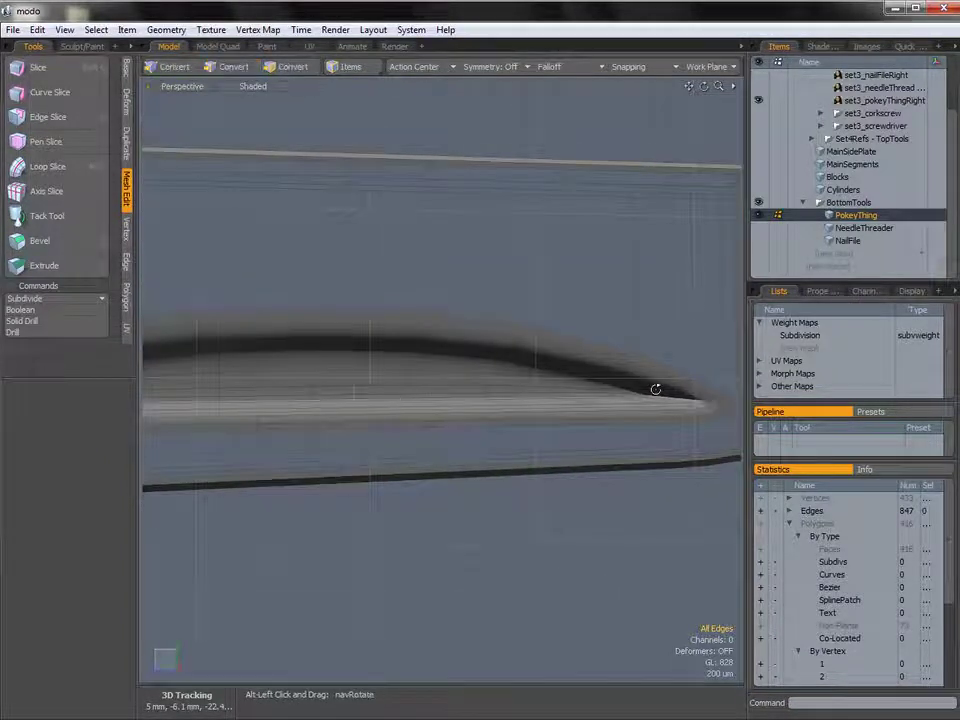
left_click_drag(258, 340, 736, 347, "alt")
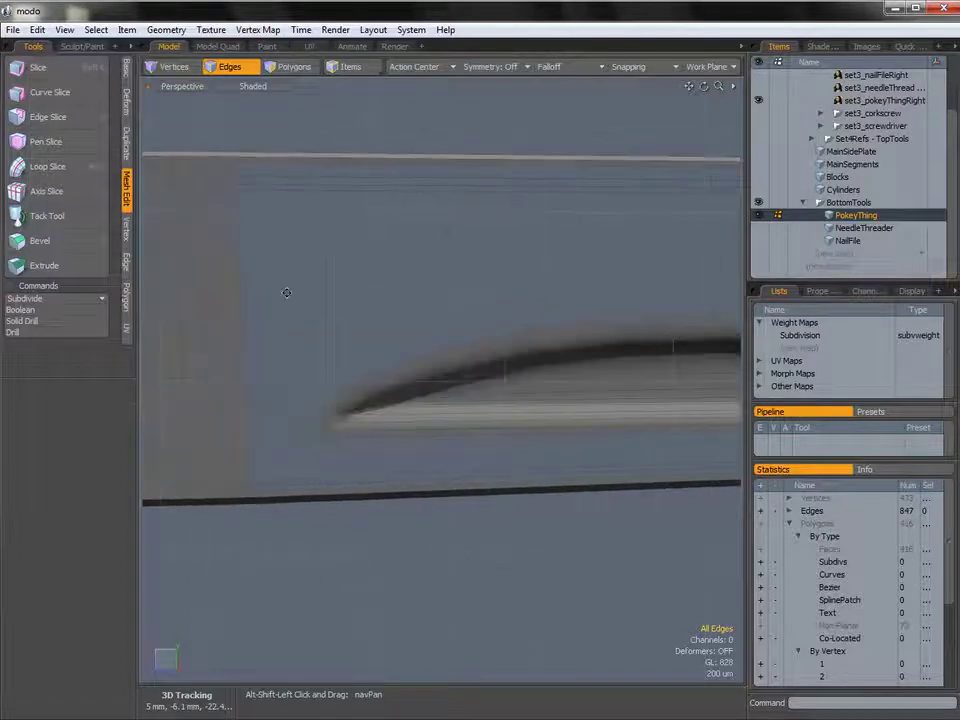
left_click_drag(247, 373, 465, 377, "alt")
key("a")
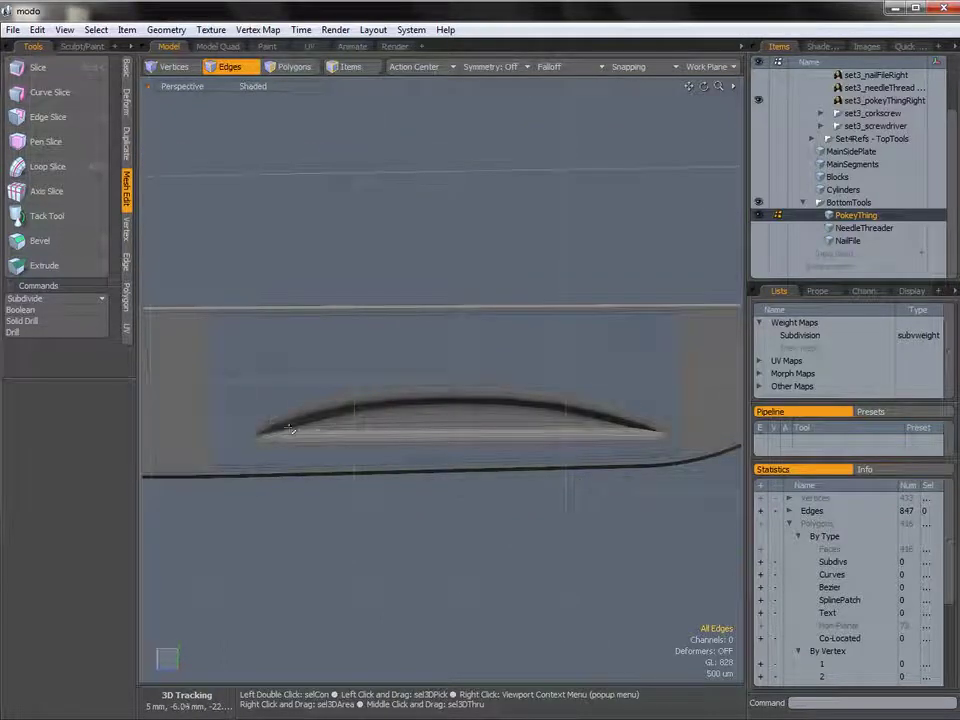
left_click_drag(626, 448, 638, 434, "alt")
left_click_drag(638, 434, 553, 454, "alt+shift")
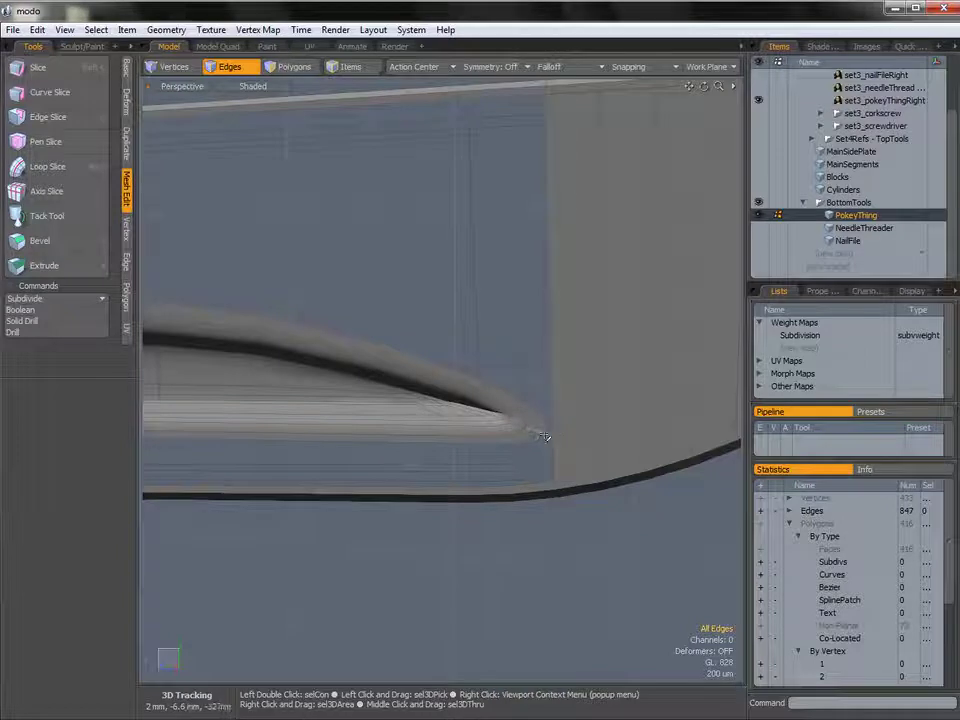
key("3")
left_click(578, 437)
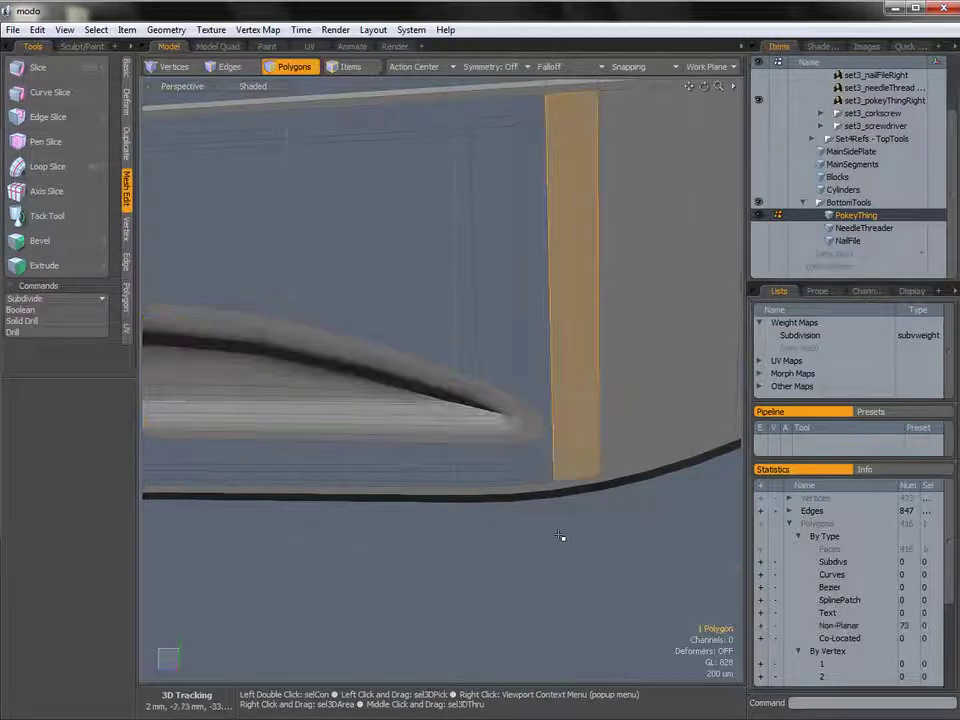
key("Delete")
Step: Bridge the three lower border edges at the notch's right tip to the three edges along the bottom of the opening
mouse_move(569, 482)
left_mouse_down("alt")
mouse_move(542, 480)
mouse_move(566, 480)
left_mouse_up("alt")
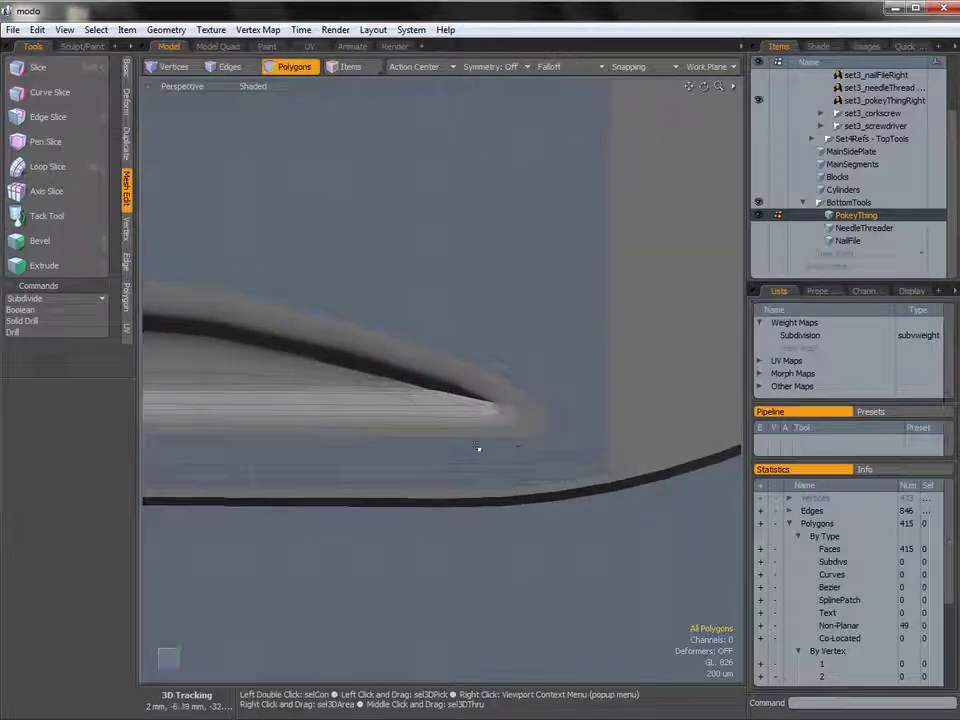
key("2")
left_click(420, 438)
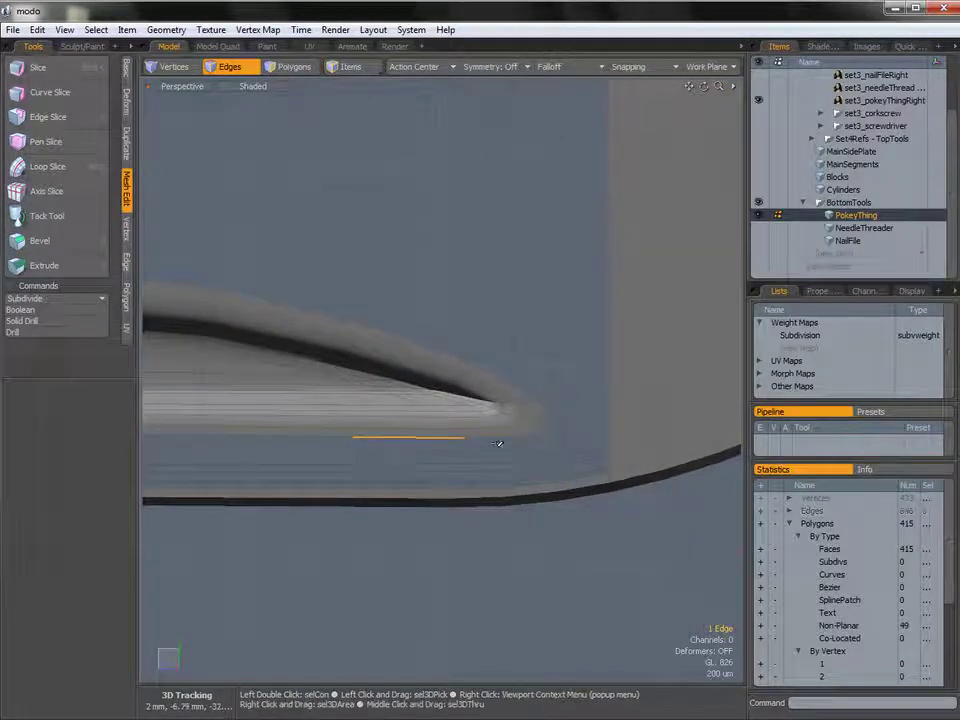
left_click(505, 437, "shift")
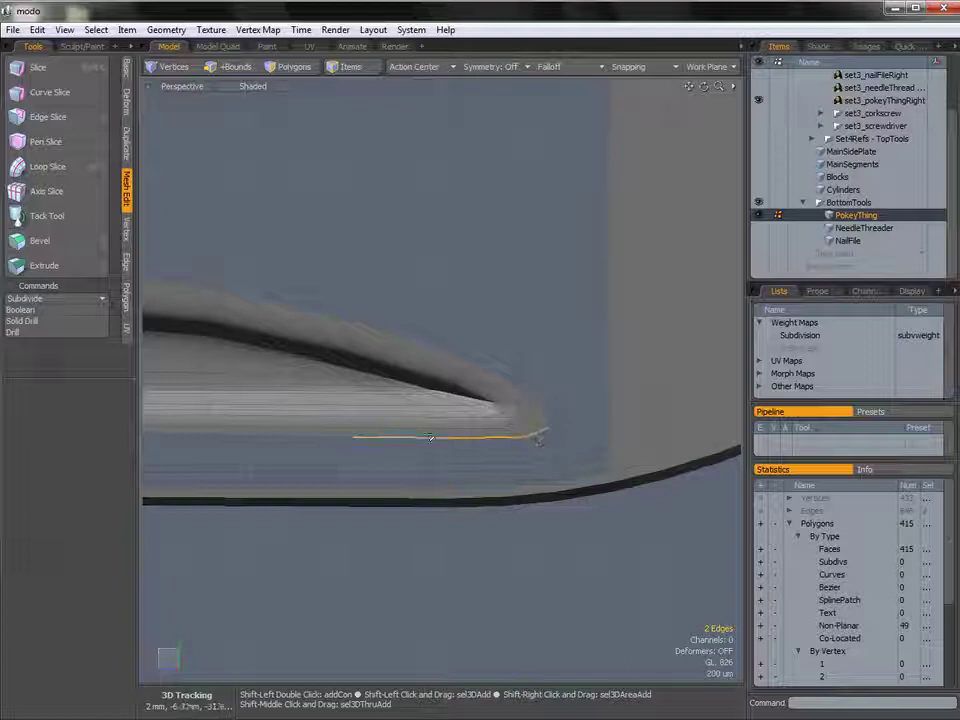
left_click(500, 442, "shift")
left_click_drag(566, 482, 594, 477, "shift")
left_click(125, 264)
left_click(72, 148)
left_click(551, 593)
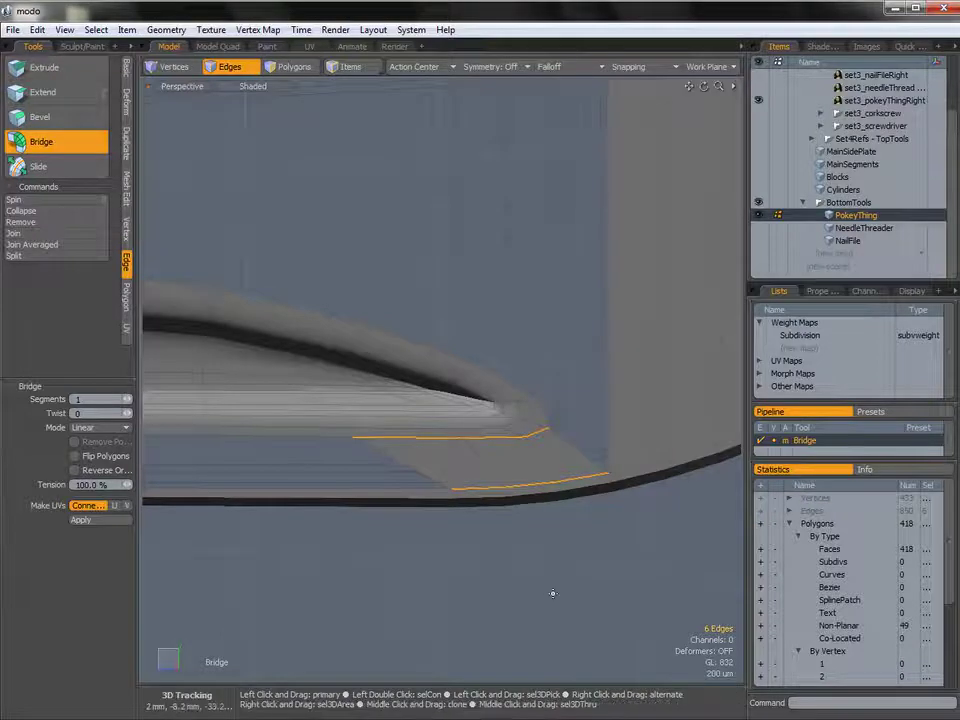
key("space")
left_click(546, 586)
Step: Bridge the short end edge at the notch's right tip to the opening's tall upright edge
left_click_drag(496, 500, 410, 481, "alt")
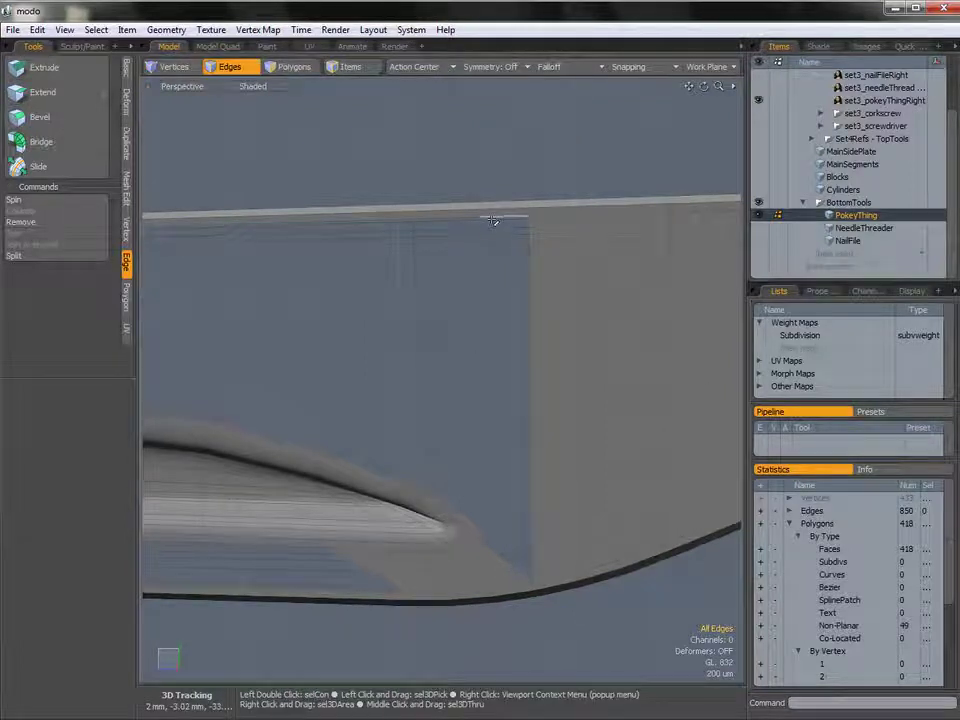
left_click(482, 536)
left_click(530, 420, "shift")
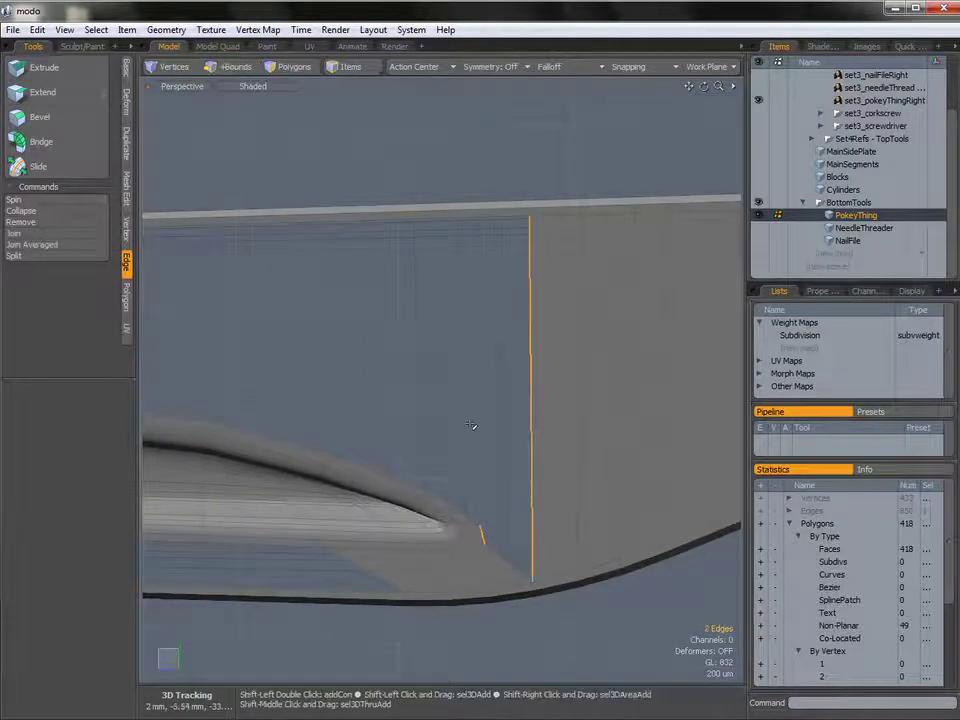
left_click(41, 141)
key("space")
Step: Bridge the three upper border edges near the notch's right end to the three matching edges along the top of the opening
left_click(370, 466)
left_click(460, 517, "shift")
left_click(413, 220, "shift")
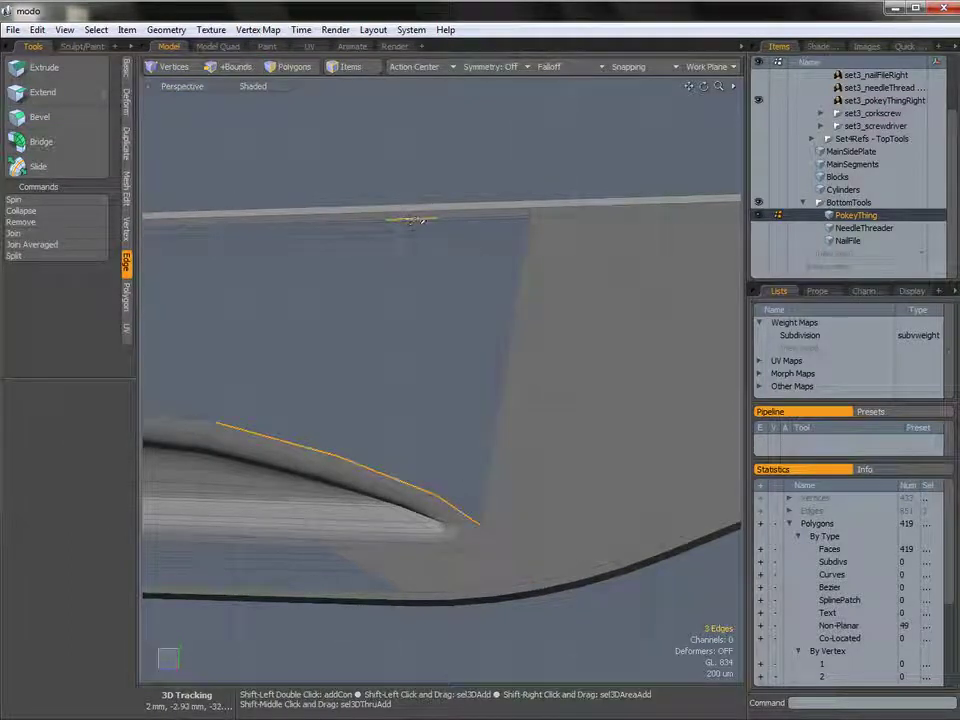
left_click(62, 147)
left_click(309, 362)
key("space")
left_click(364, 234)
Step: Bridge the three border edges around the notch's left tip to the opening's left upright edge and its adjoining top and bottom edges
left_click_drag(409, 291, 597, 382, "alt")
left_click_drag(358, 384, 456, 444, "alt+shift")
left_click_drag(456, 444, 452, 505, "ctrl+alt")
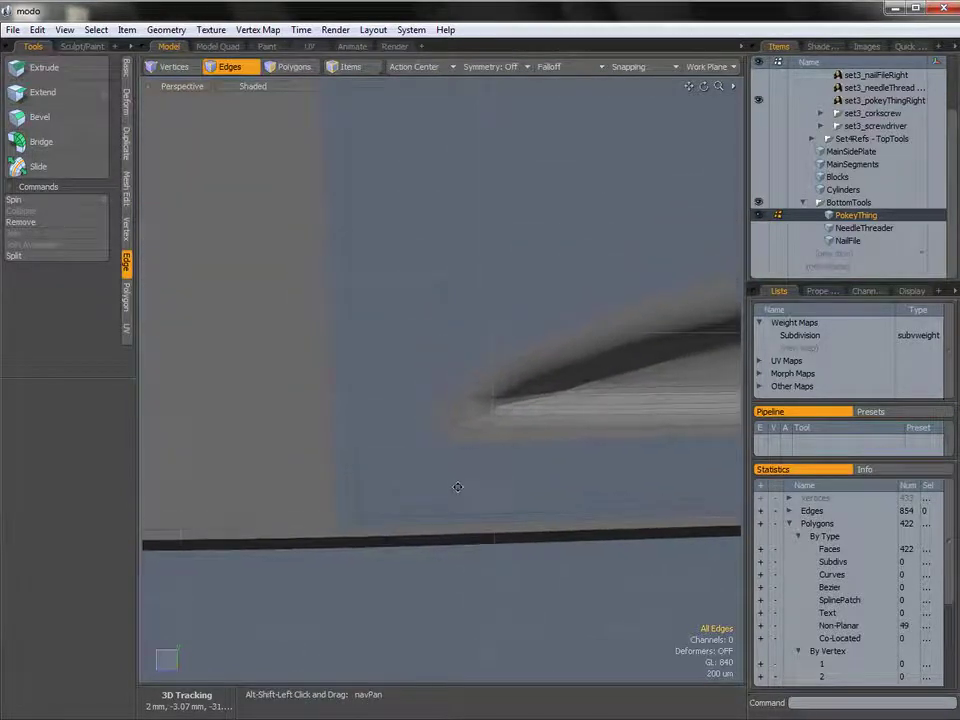
left_click(429, 439)
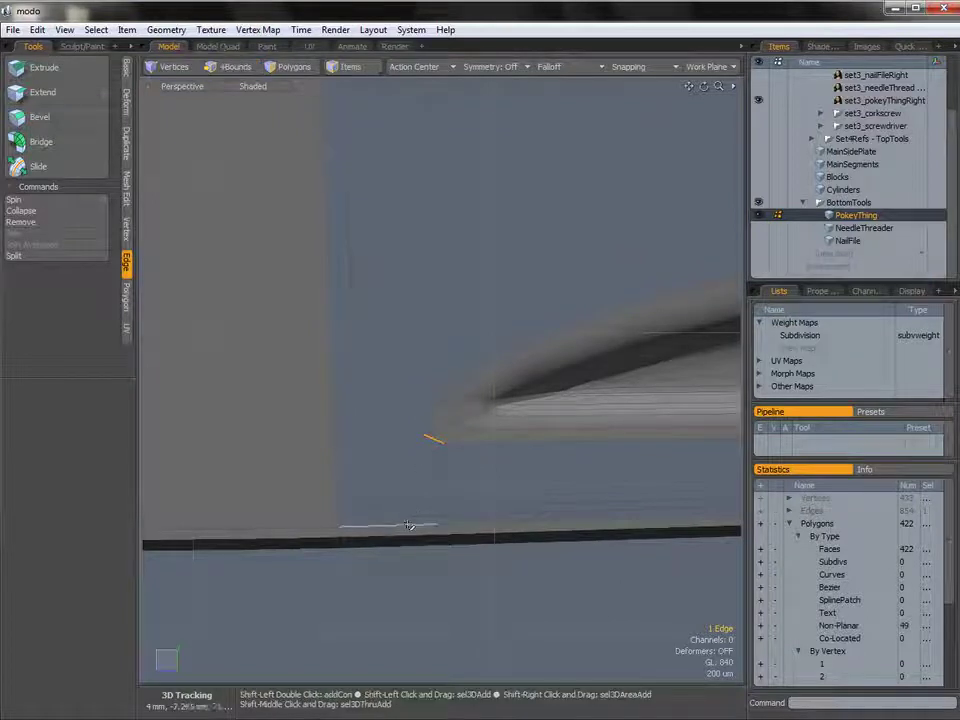
left_click(410, 525, "shift")
left_click(339, 451, "shift")
scroll(431, 394, "down", 2)
left_click_drag(429, 394, 424, 467, "alt+shift")
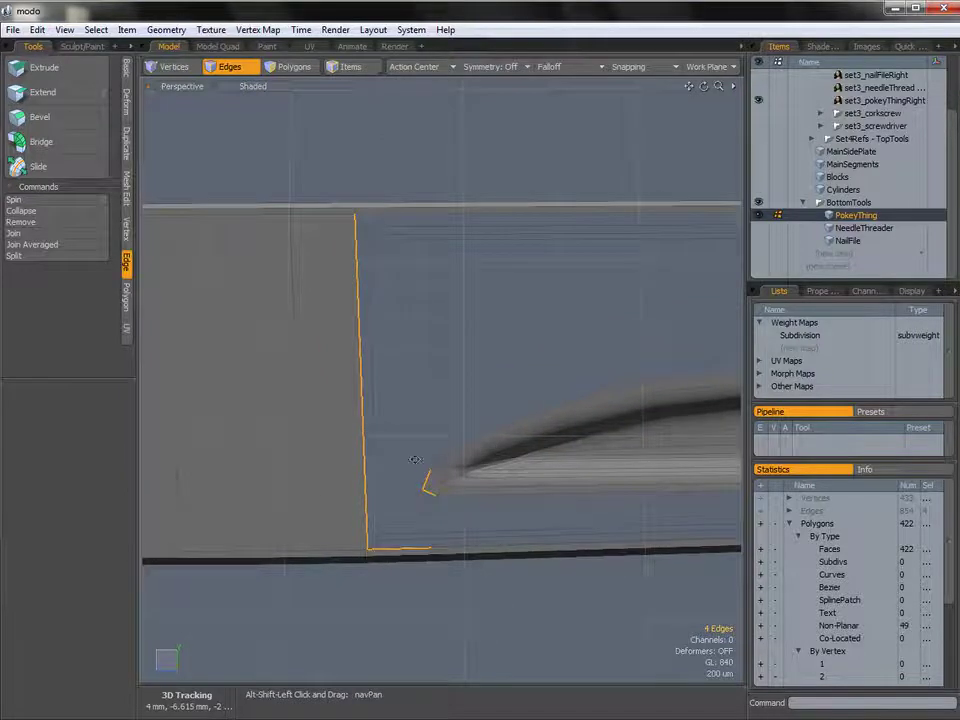
key("shift")
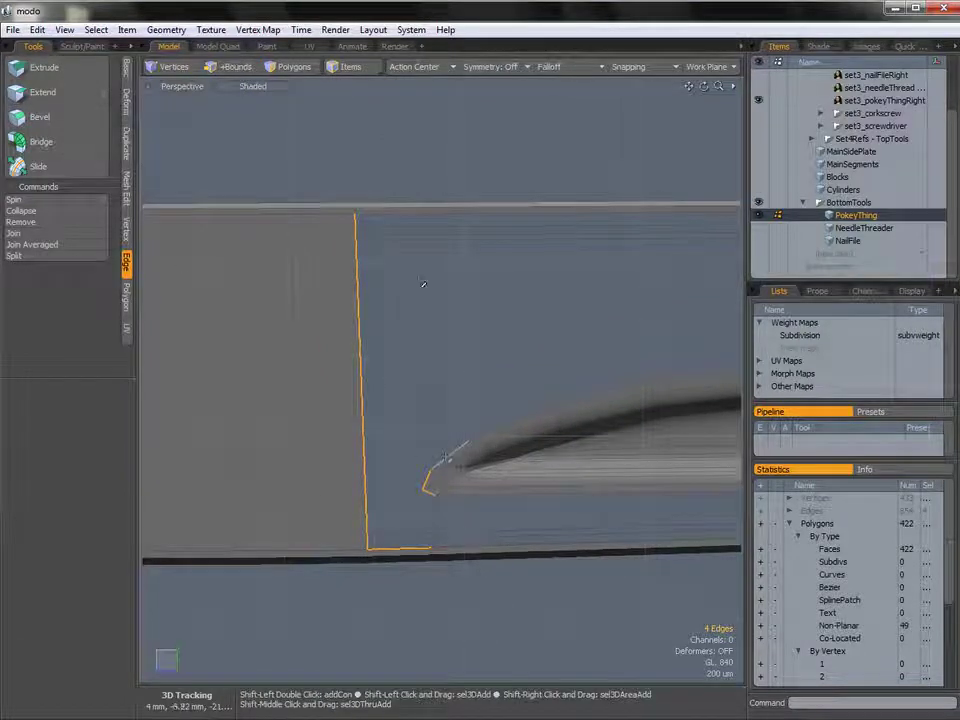
left_click(450, 452, "shift")
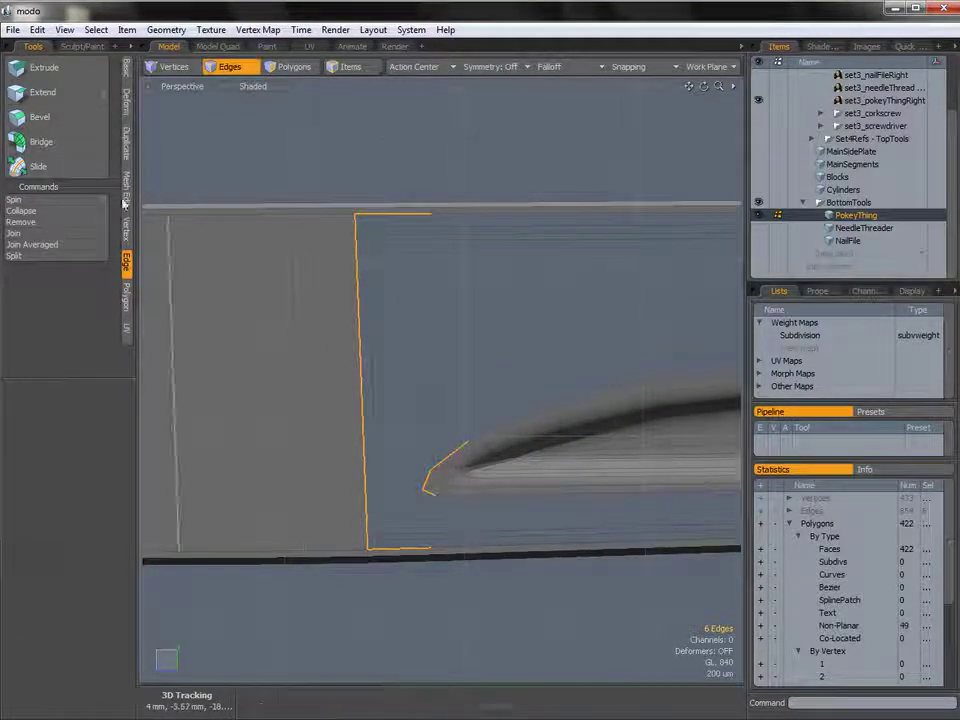
left_click(92, 147)
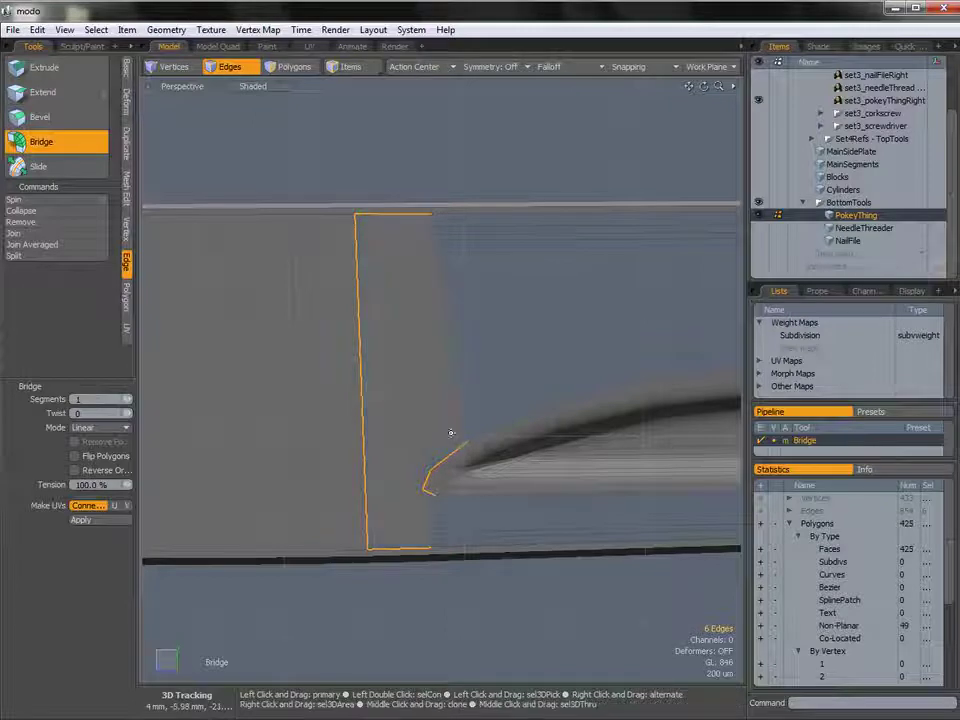
key("space")
Step: Examine the polygons along the blade's narrow top and bottom faces beside the two remaining gaps
left_click_drag(489, 403, 452, 454, "alt")
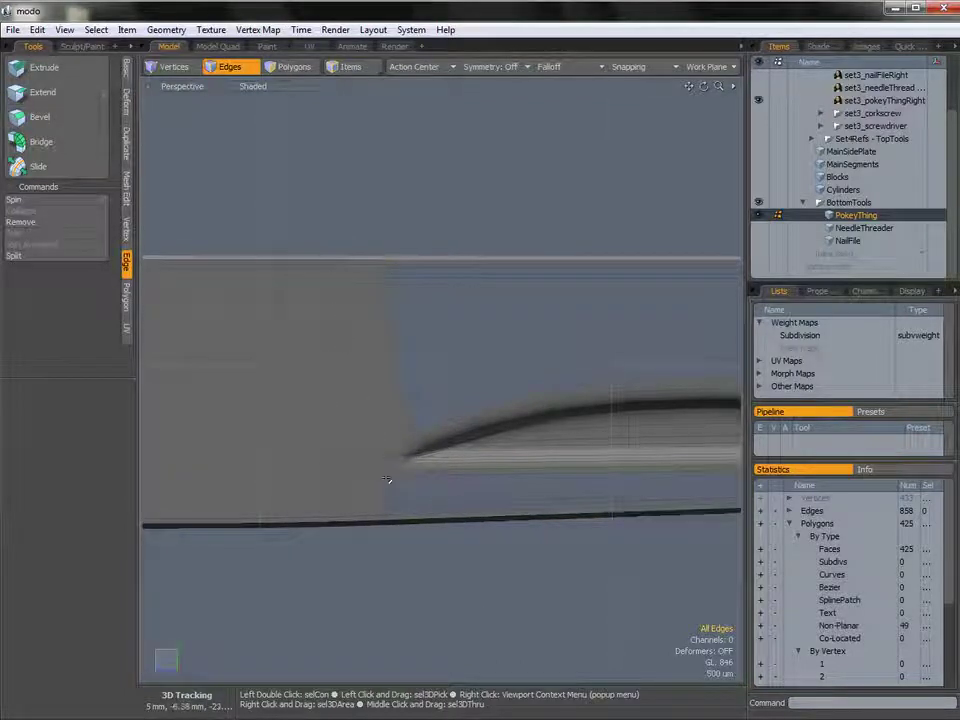
left_click_drag(510, 459, 470, 461, "alt")
left_click_drag(373, 340, 386, 378, "alt")
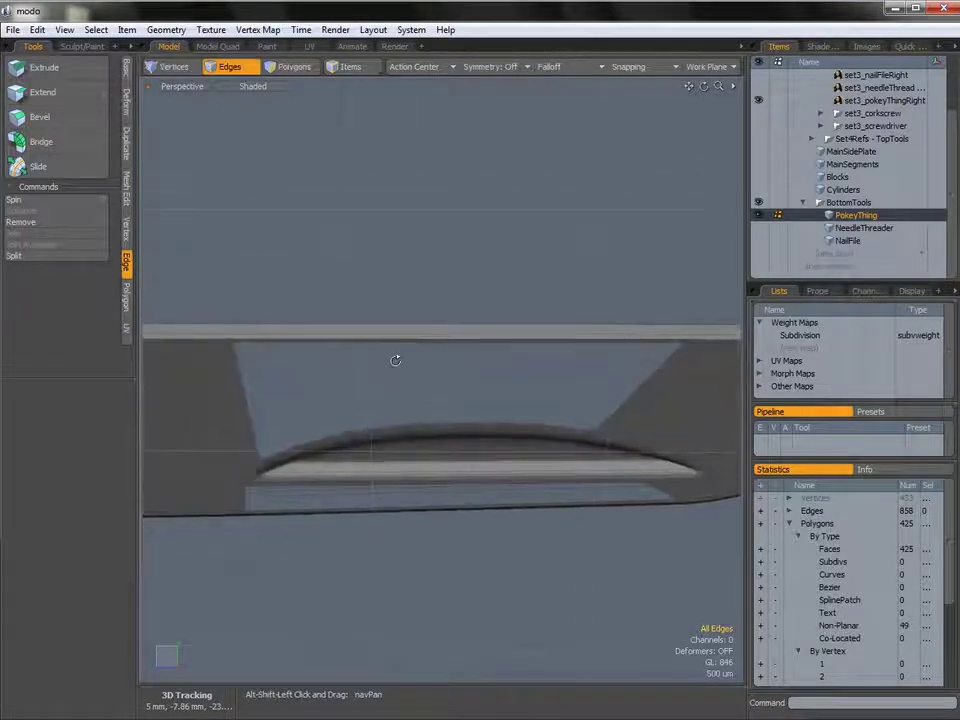
key("3")
left_click(450, 340)
left_click_drag(459, 337, 313, 498, "alt")
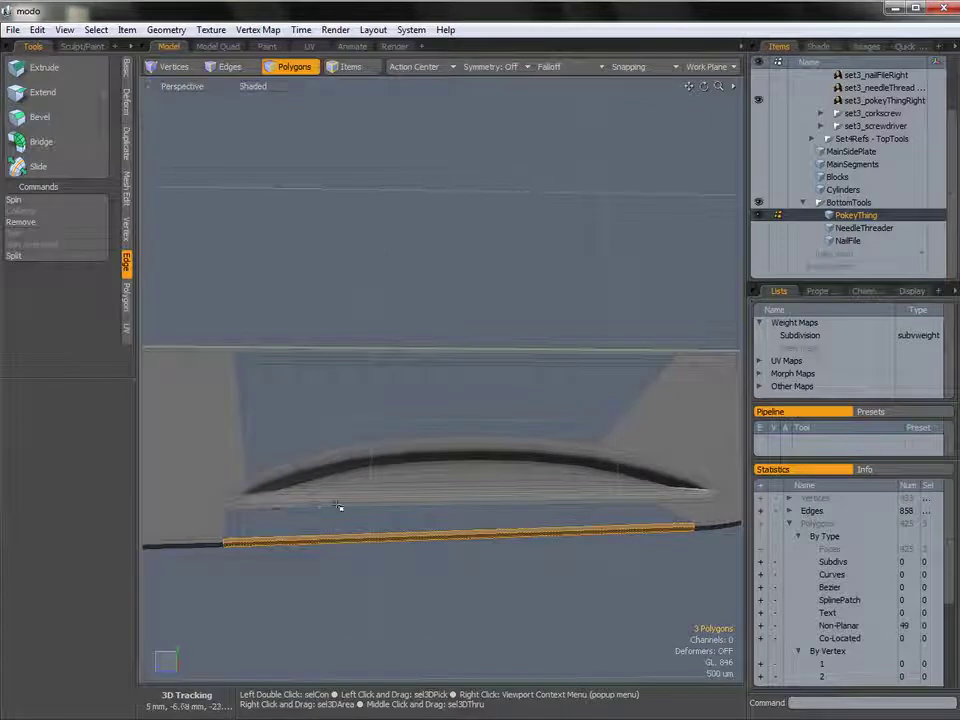
left_click(573, 600)
left_click_drag(581, 567, 625, 417, "alt")
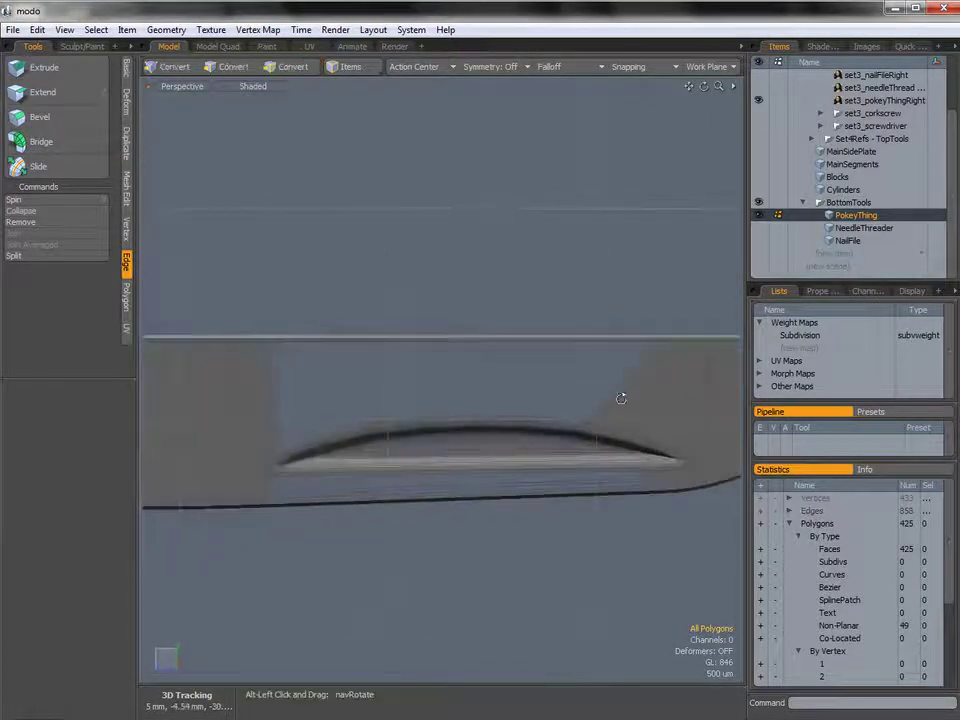
Step: Select the border edge loops of the gaps above and below the notch and fill each with a polygon
double_click(604, 400)
double_click(644, 483, "shift")
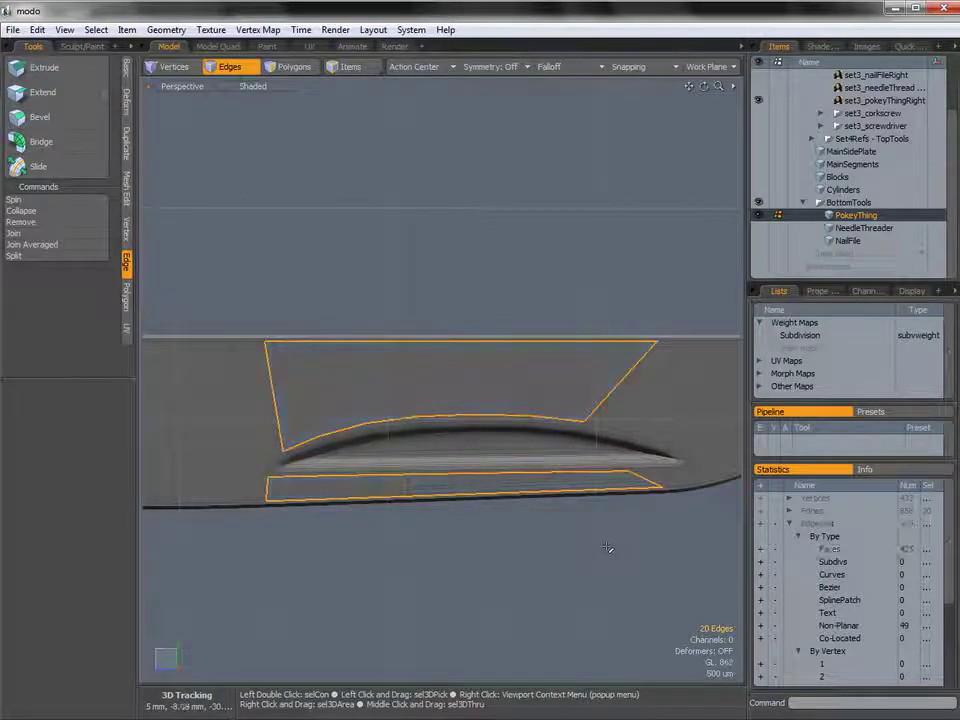
left_click_drag(495, 391, 501, 559, "alt")
key("3")
left_click(501, 559)
Step: Use Edge Slice to split the large polygon above the notch with cuts between the notch border's vertices and the blade's upper edge
left_click_drag(462, 438, 414, 437, "alt")
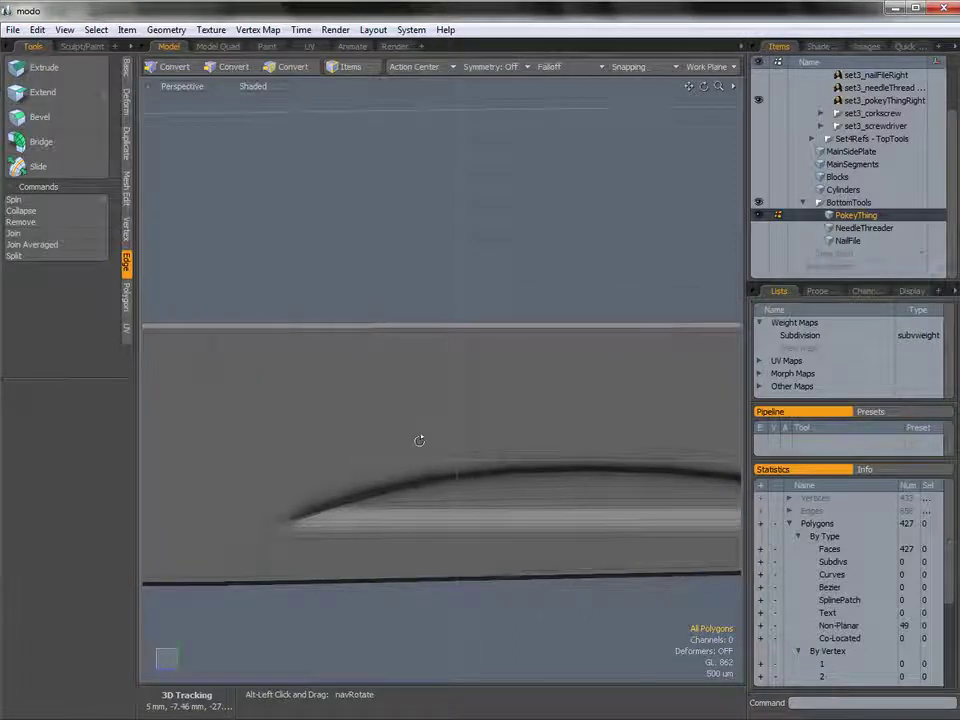
key("alt+c")
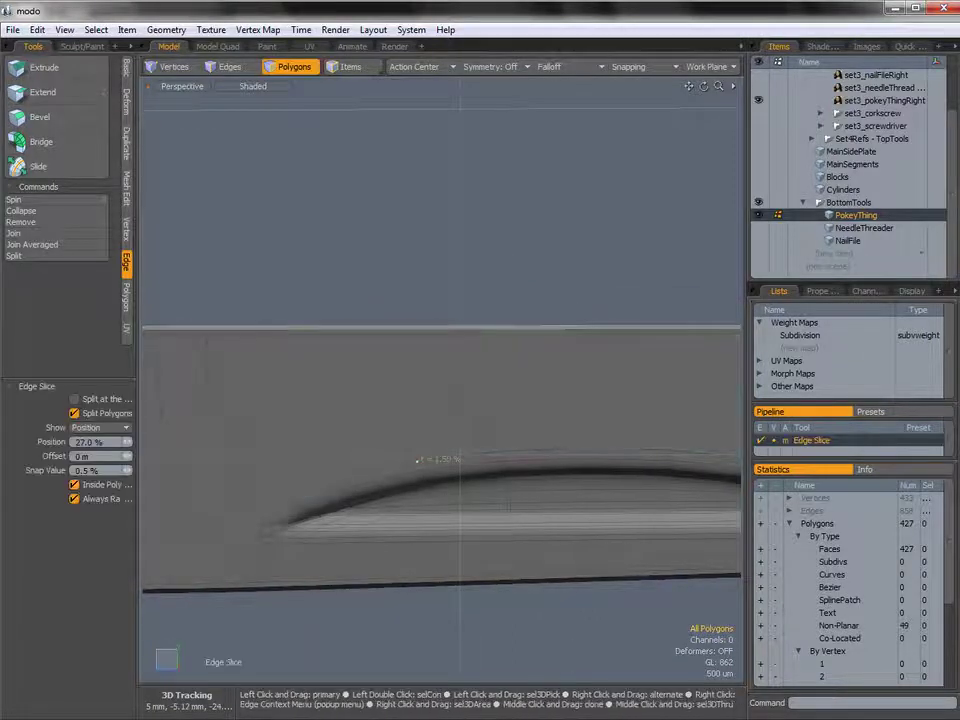
left_click_drag(438, 347, 471, 439, "alt")
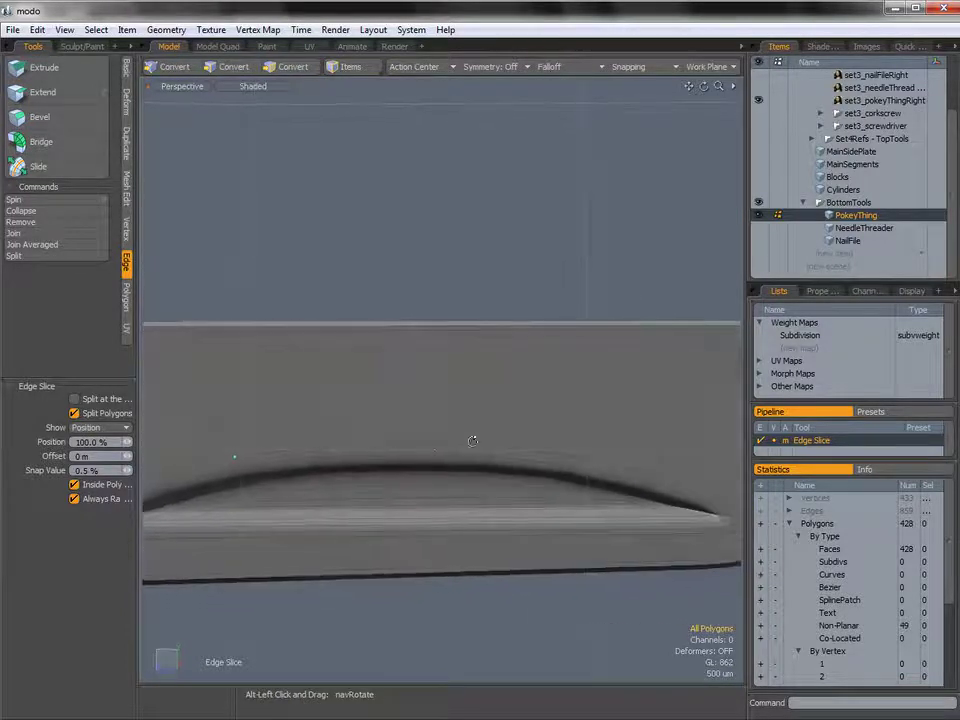
key("space")
Step: Examine the polygons around the notch border and along the blade's upper edge, plus the diagonal edge cut above the notch
left_click_drag(525, 422, 442, 436, "alt")
key("2")
left_click(628, 356)
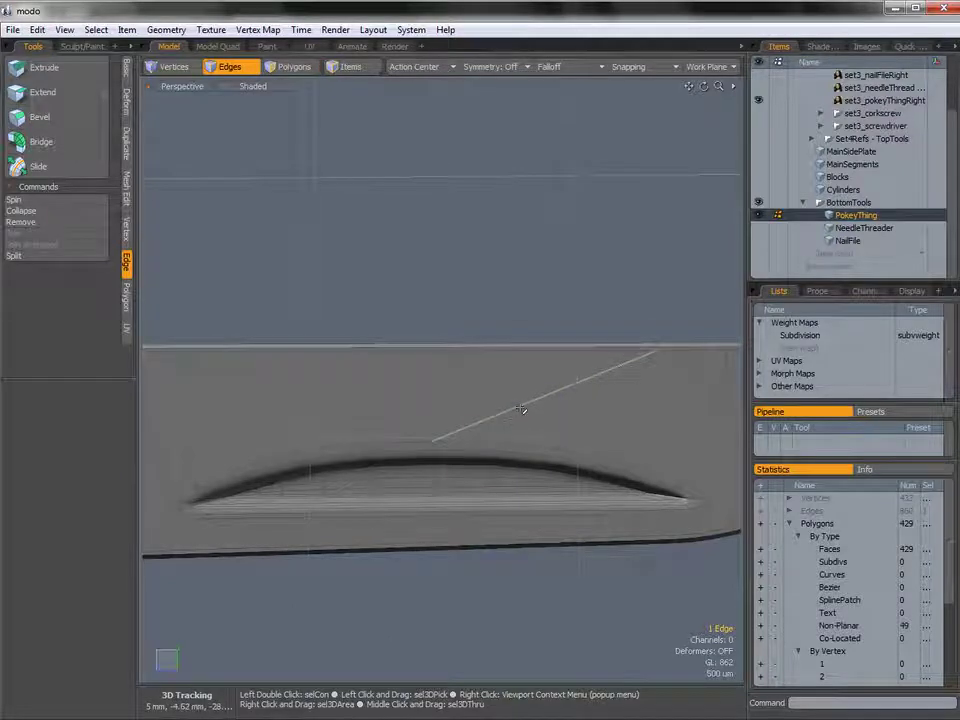
key("3")
left_click(430, 453)
left_click(540, 456, "shift")
key("l")
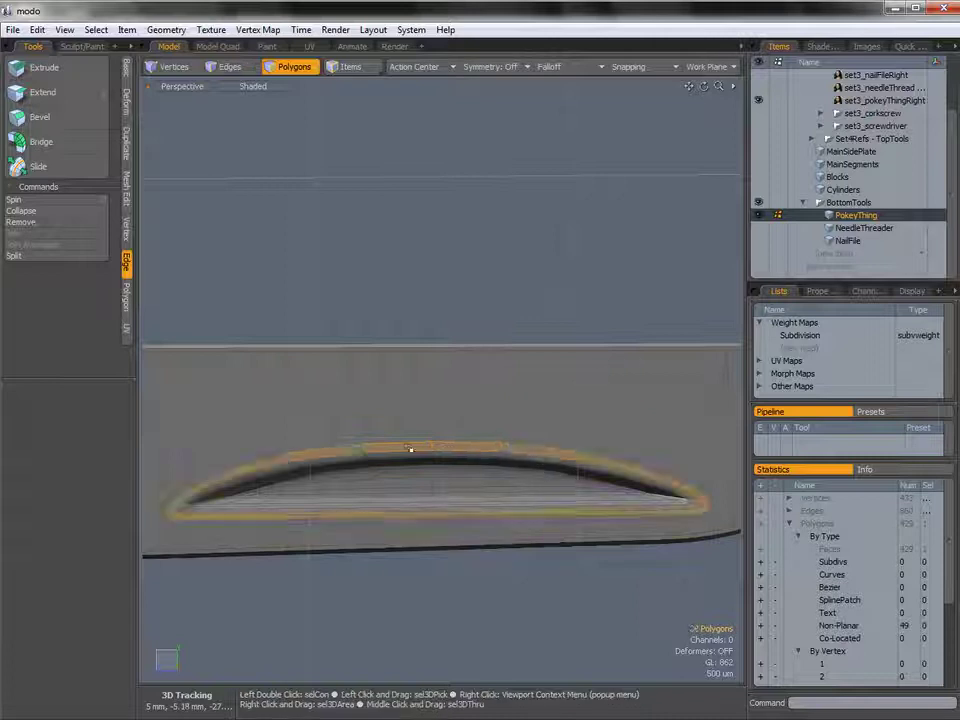
left_click(508, 352)
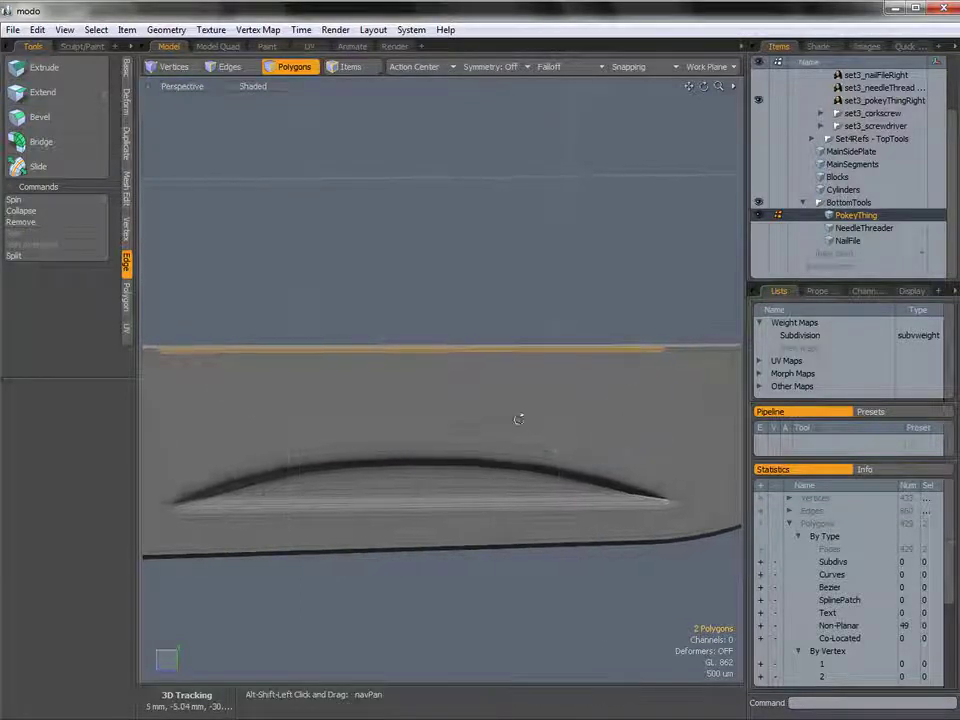
key("2")
left_click(455, 428)
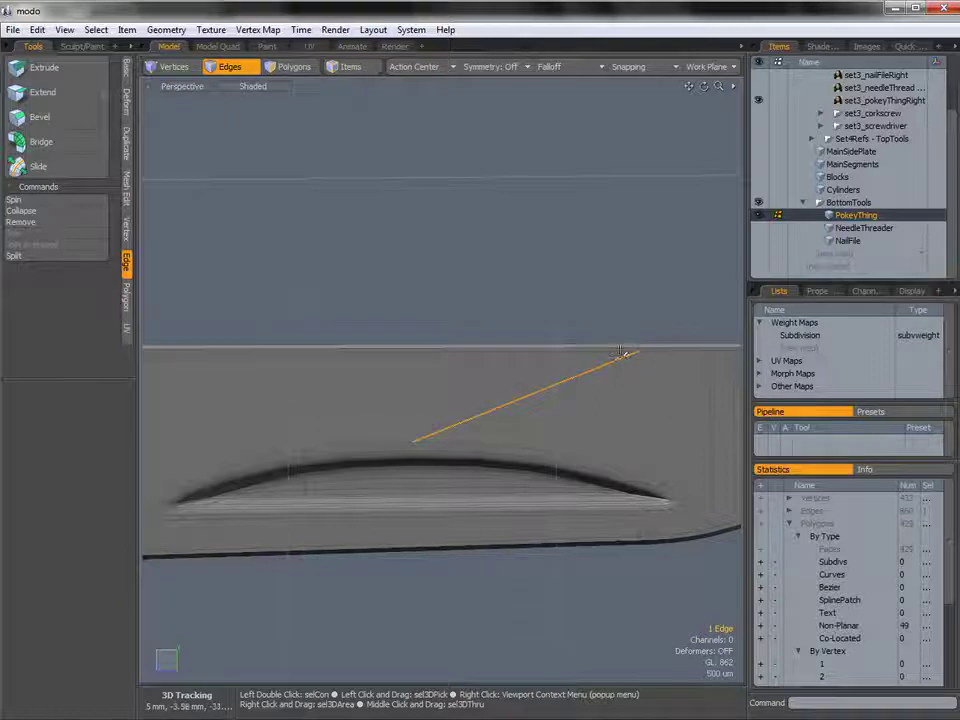
Step: Edge Slice the large polygon below the notch from a border vertex near its left end to the blade's lower edge
key("alt")
left_click_drag(590, 504, 459, 516, "alt")
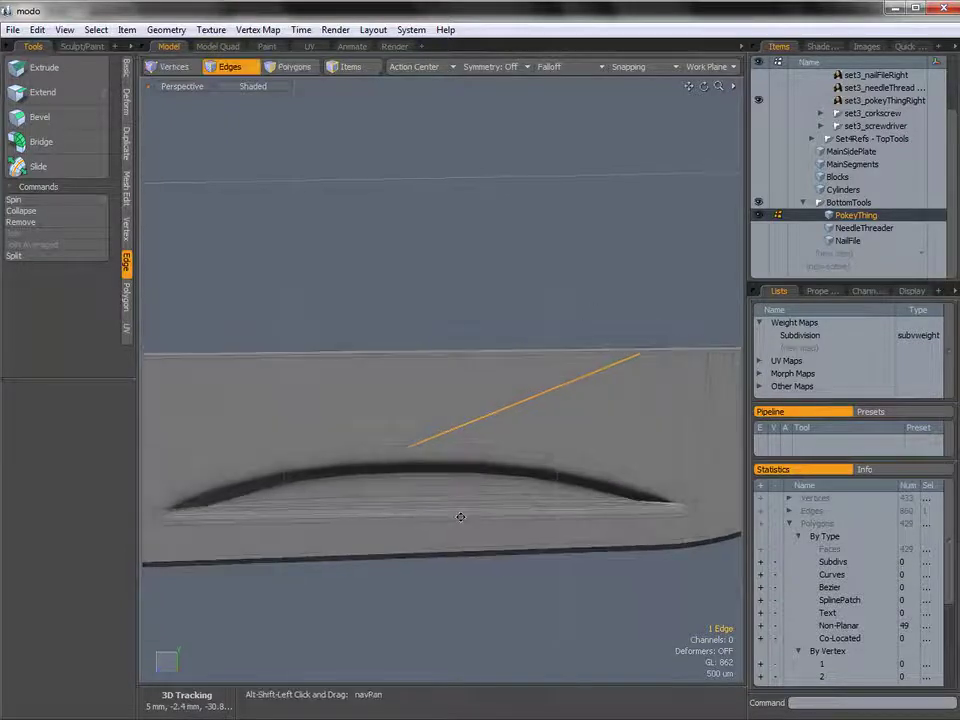
left_click_drag(285, 519, 482, 446, "alt+shift")
left_click_drag(370, 474, 467, 493, "ctrl+alt")
key("c")
key("Escape")
key("Escape")
key("alt+c")
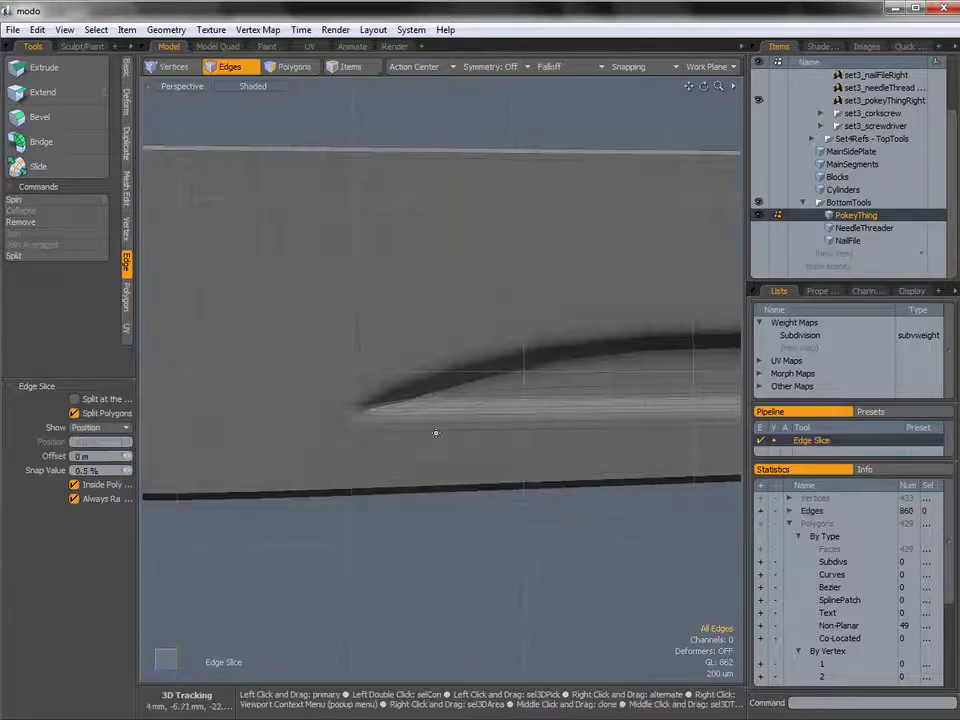
left_click_drag(331, 456, 326, 482)
key("space")
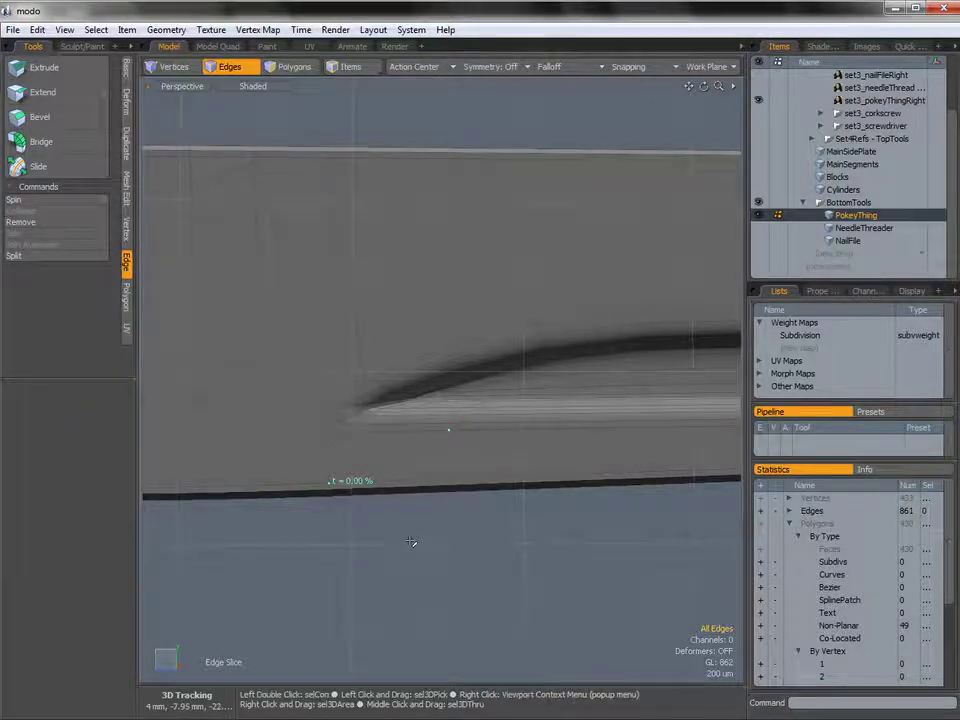
Step: Loop Slice the blade crosswise at 59.5%, starting from its upper edge above the notch
left_click_drag(592, 473, 485, 520, "alt+shift")
left_click(416, 340)
key("alt+c")
mouse_move(416, 340)
left_mouse_down()
mouse_move(436, 338)
mouse_move(413, 338)
left_mouse_up()
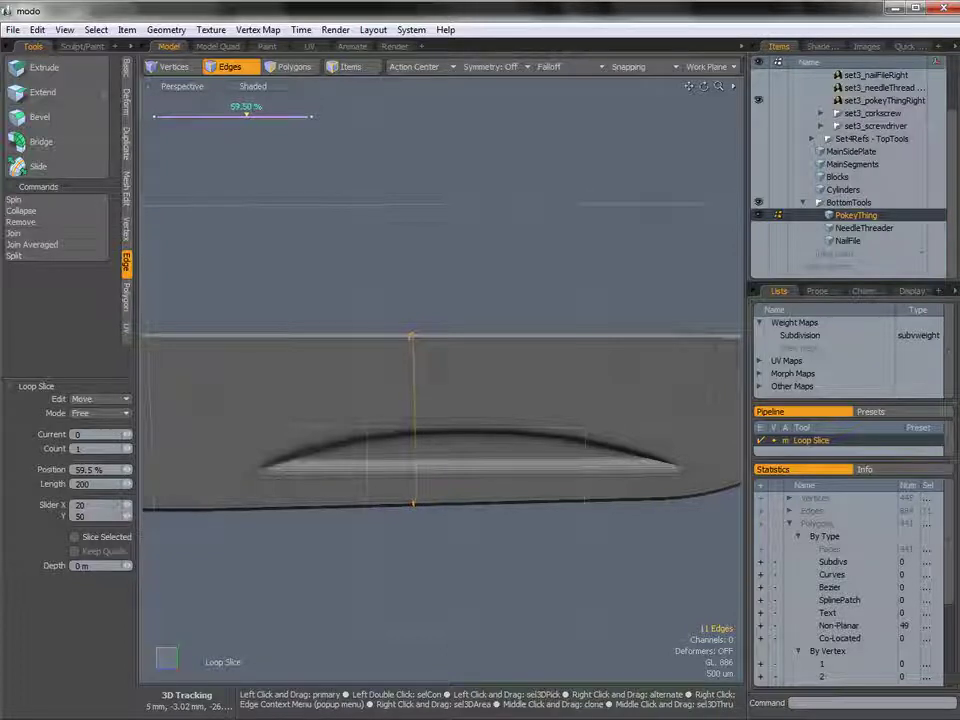
left_click_drag(410, 337, 414, 337)
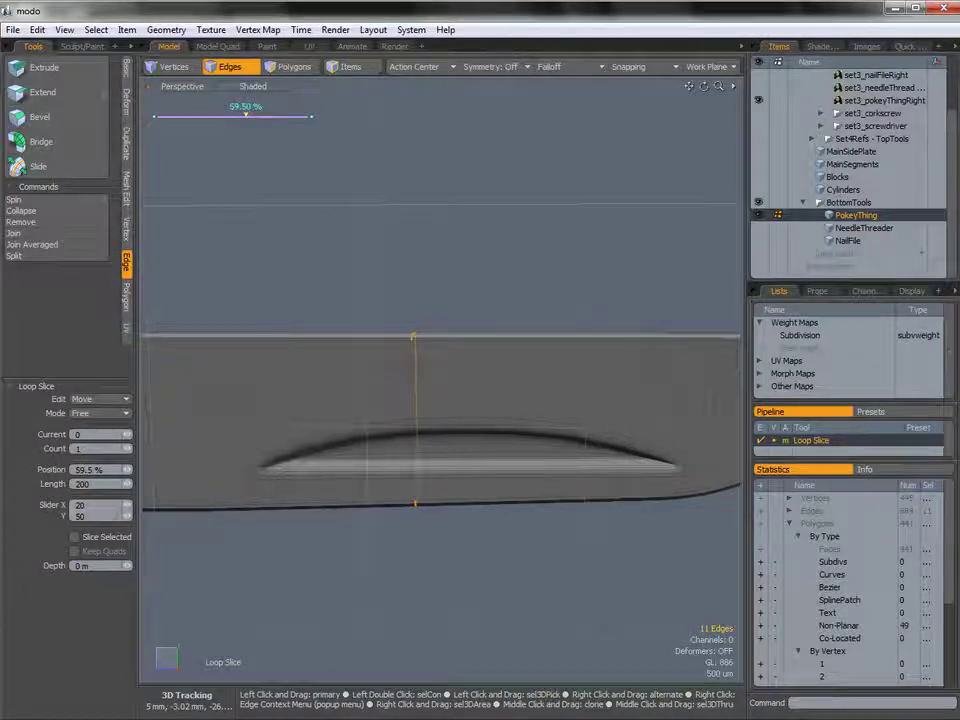
key("space")
Step: Use Edge Slice to split the area below the notch with three cuts between its border vertices and the blade's lower edge
left_click(443, 304)
left_click_drag(430, 394, 353, 437, "alt")
key("c")
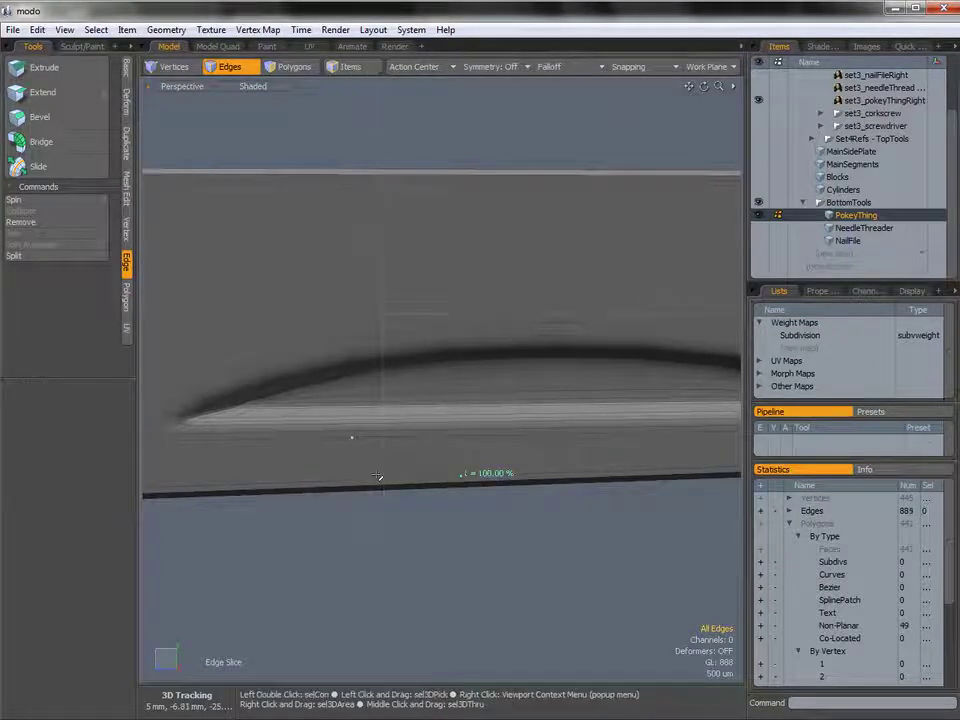
key("3")
left_click(354, 465)
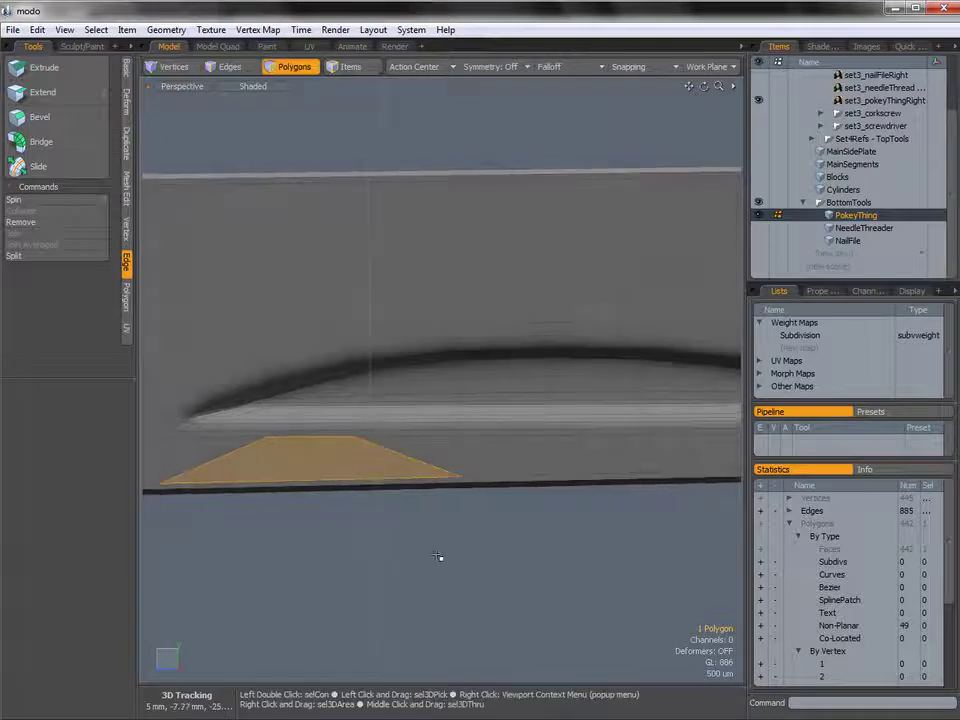
key("alt+c")
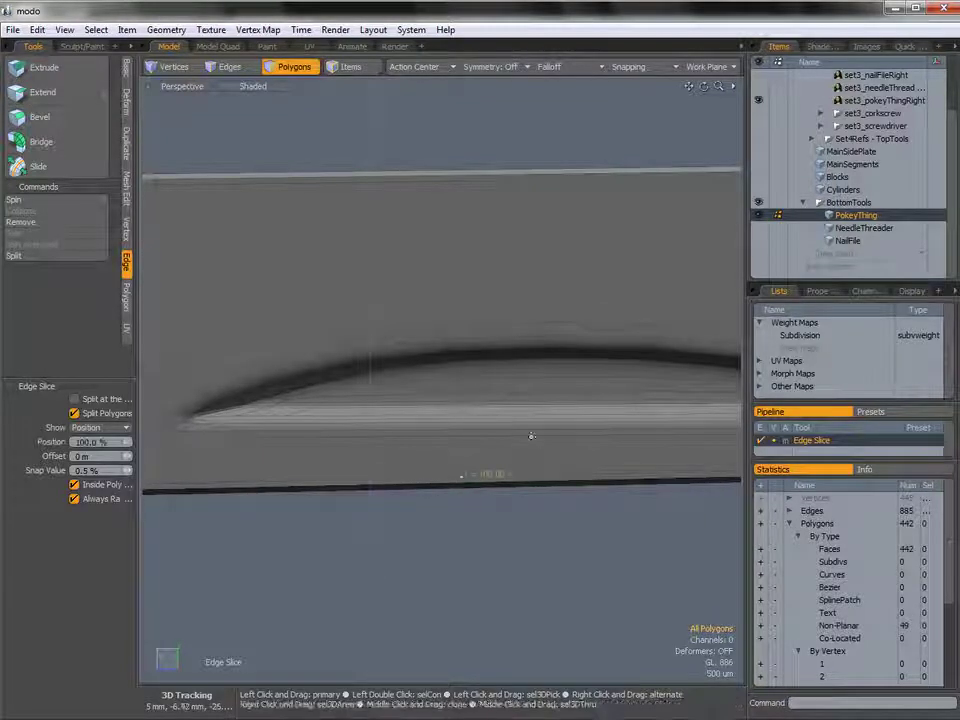
key("space")
left_click(458, 460)
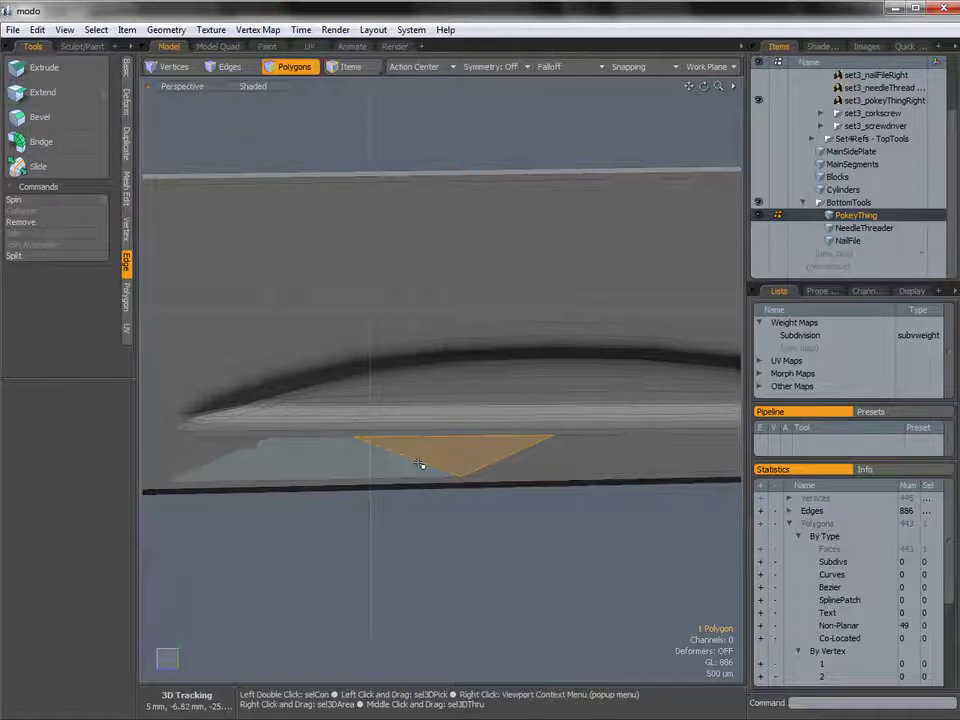
left_click_drag(546, 435, 431, 463, "alt")
key("alt+c")
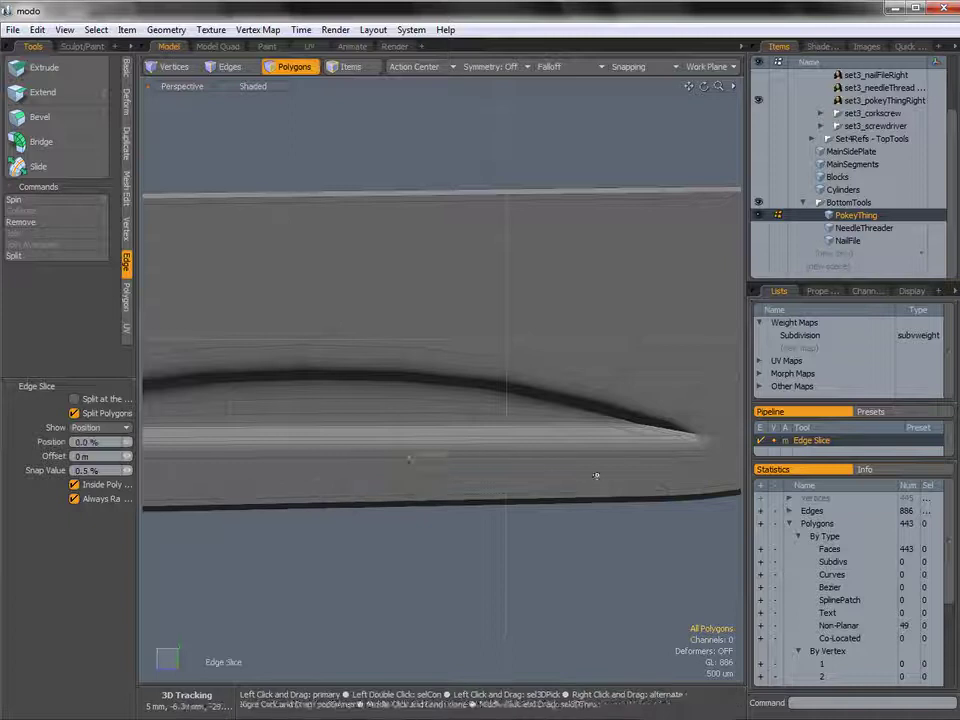
key("space")
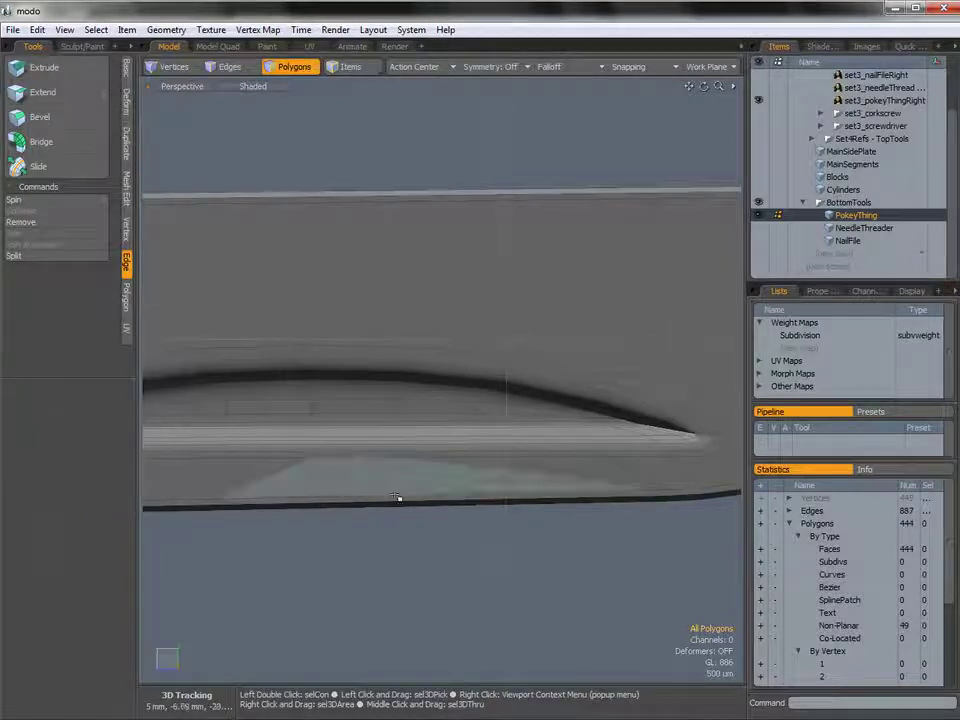
Step: Examine the sliced polygons and the edge beneath the right half of the notch
left_click(383, 489)
left_click(555, 469, "shift")
left_click(566, 549)
left_click_drag(568, 490, 503, 485, "alt")
key("2")
left_click(555, 476)
left_click_drag(608, 454, 498, 551, "alt")
left_click(444, 516)
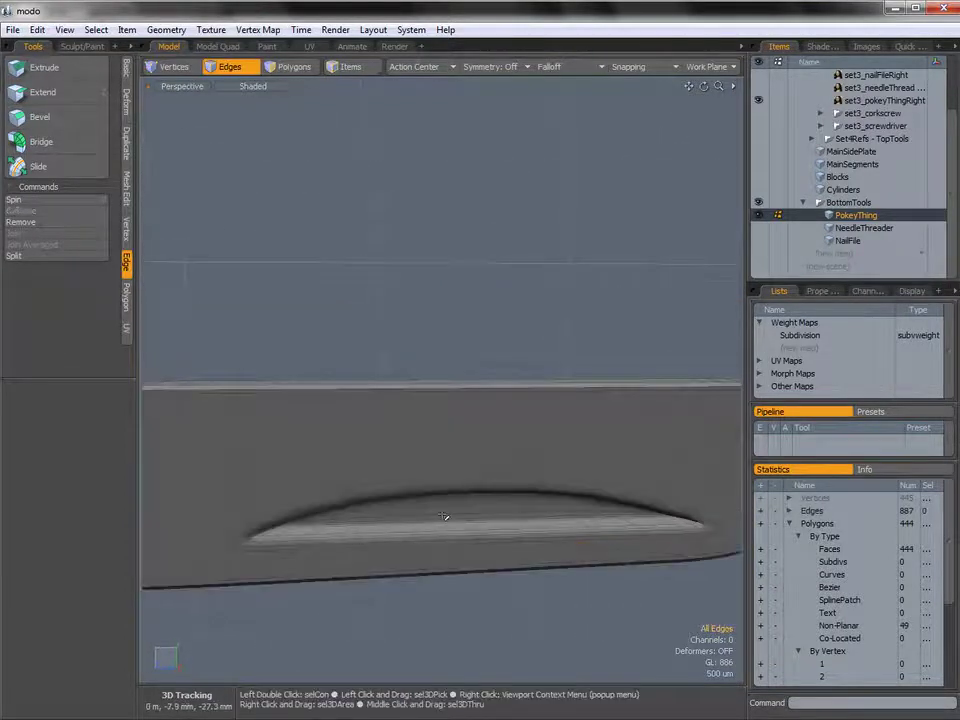
Step: Edge Slice upward from the notch border's middle vertex to the new loop's vertex on the blade's upper edge
key("c")
left_click_drag(432, 481, 409, 478)
left_click_drag(431, 389, 414, 388)
key("space")
left_click_drag(454, 482, 465, 424, "alt")
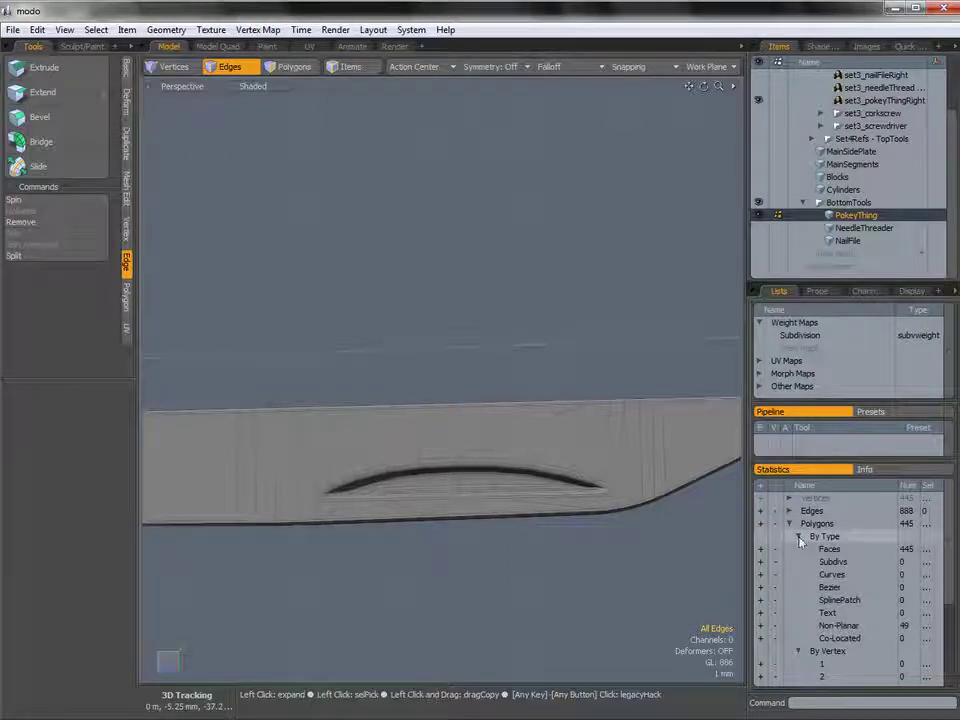
Step: Collapse the By Type polygon statistics and check the PokeyThing's polygon counts by vertex number
left_click(799, 538)
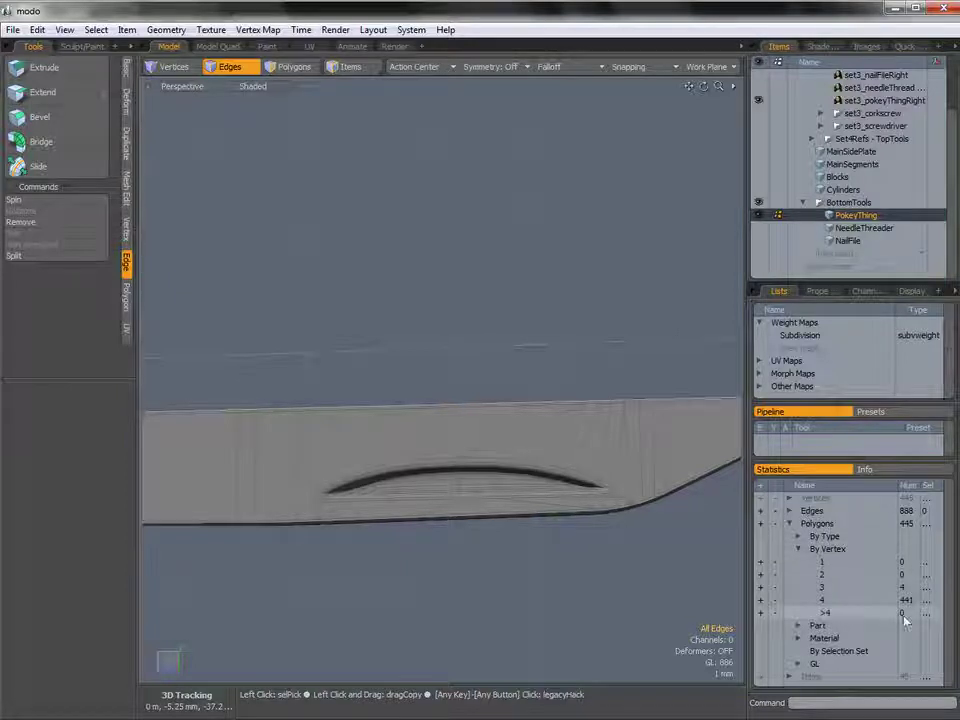
left_click_drag(542, 517, 620, 466, "alt")
left_click_drag(620, 466, 588, 438, "alt")
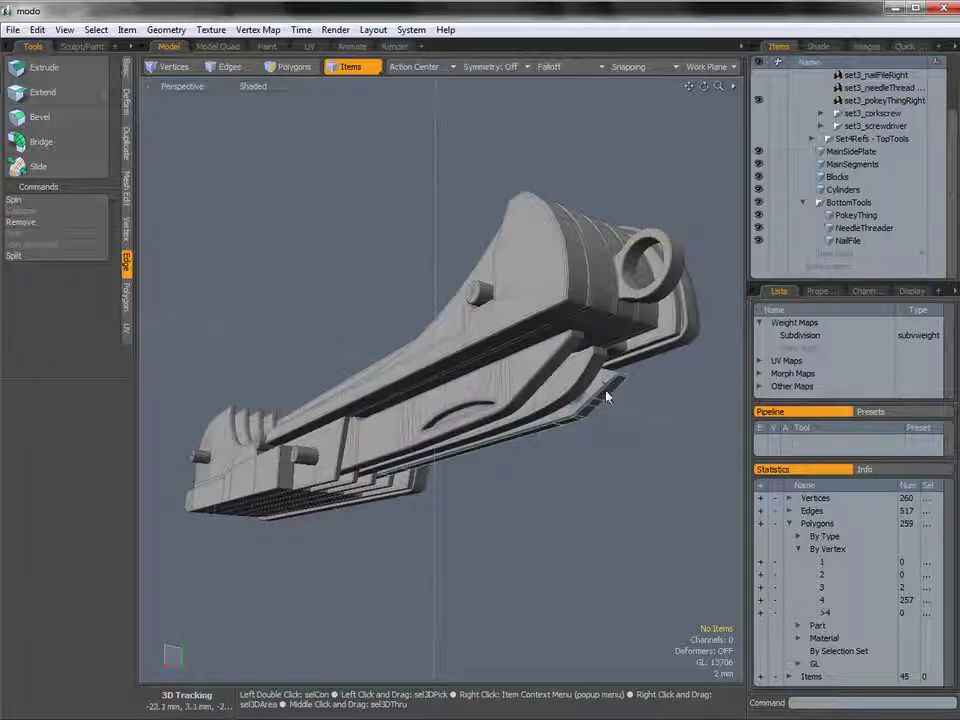
Step: Inspect the NeedleThreader, NailFile and PokeyThing tools one after another in the assembled pocketknife
left_click(606, 397)
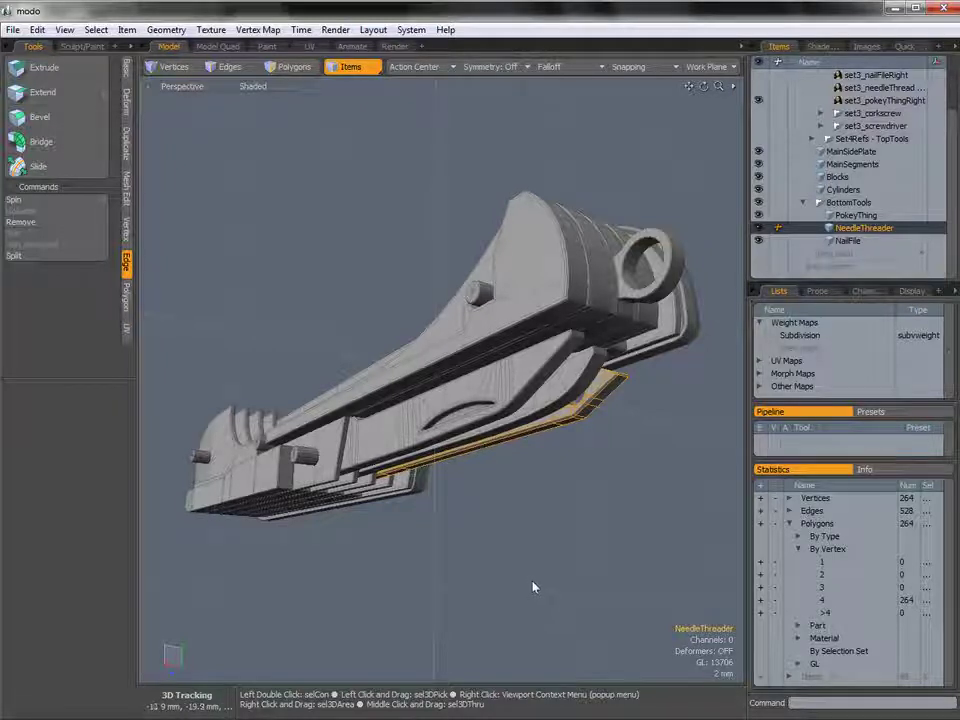
left_click(573, 410)
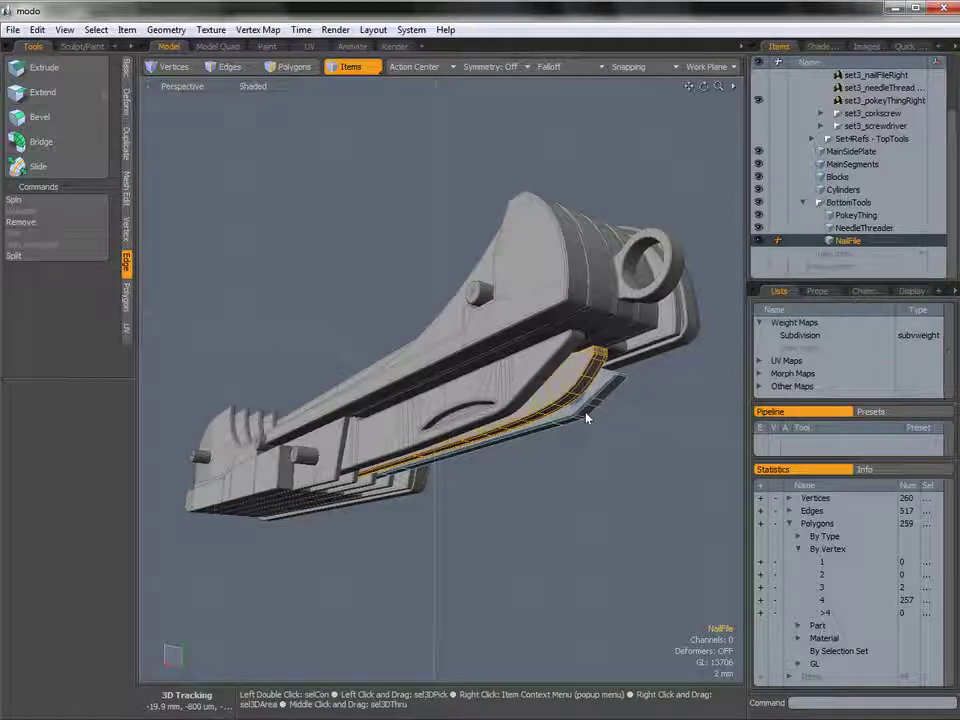
left_click_drag(586, 418, 481, 441, "alt")
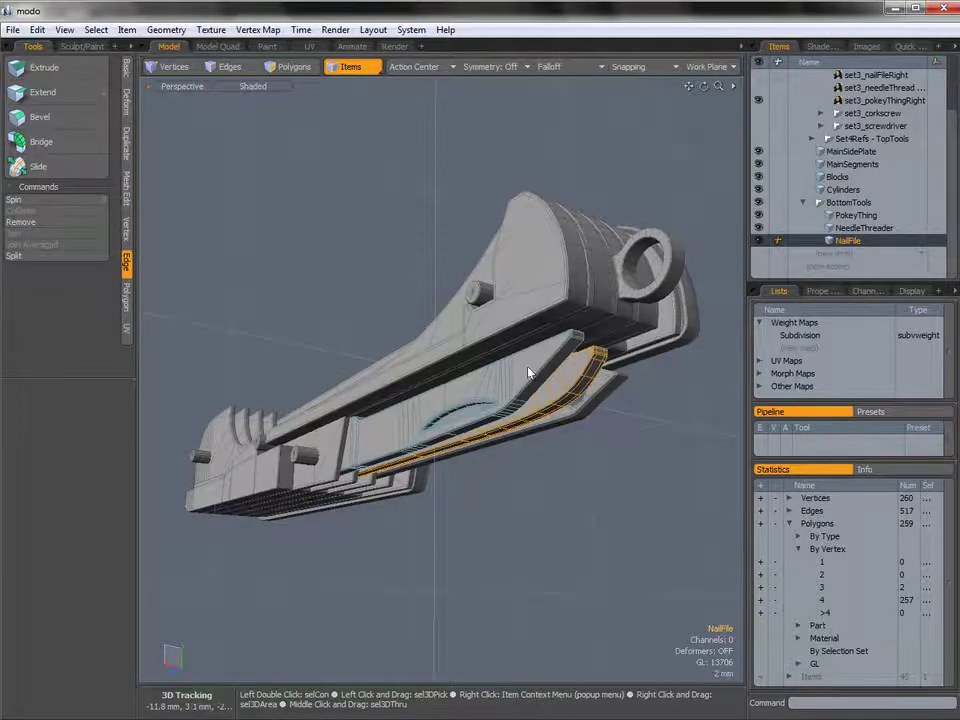
left_click(532, 378)
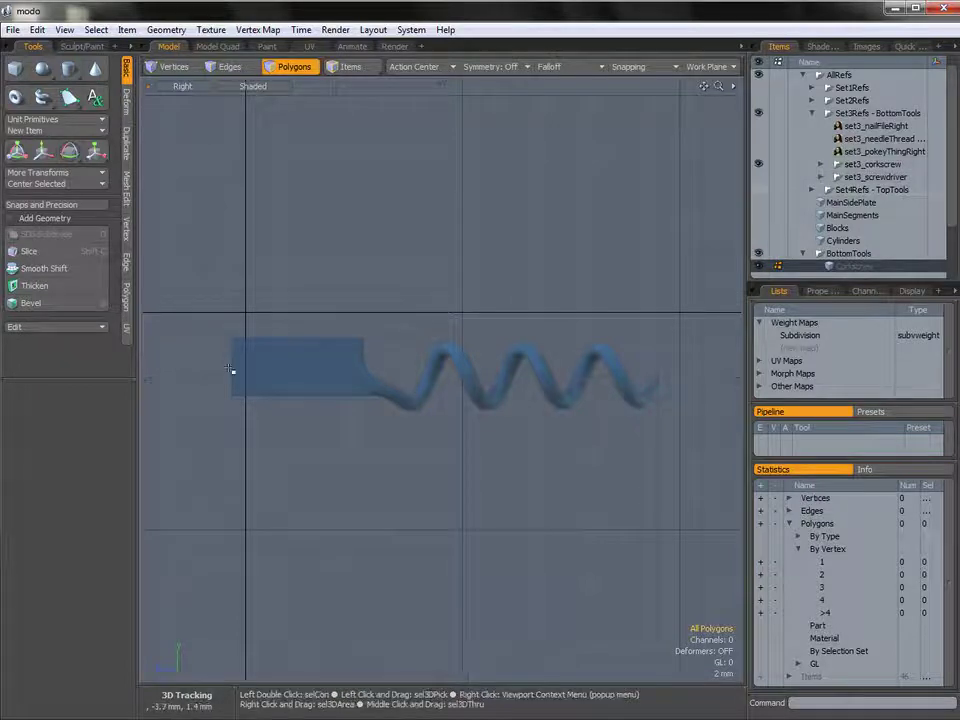
Step: Examine the corkscrew reference from the bottom and right views and look over the duplication tools
key("ctrl+space")
left_click(486, 365)
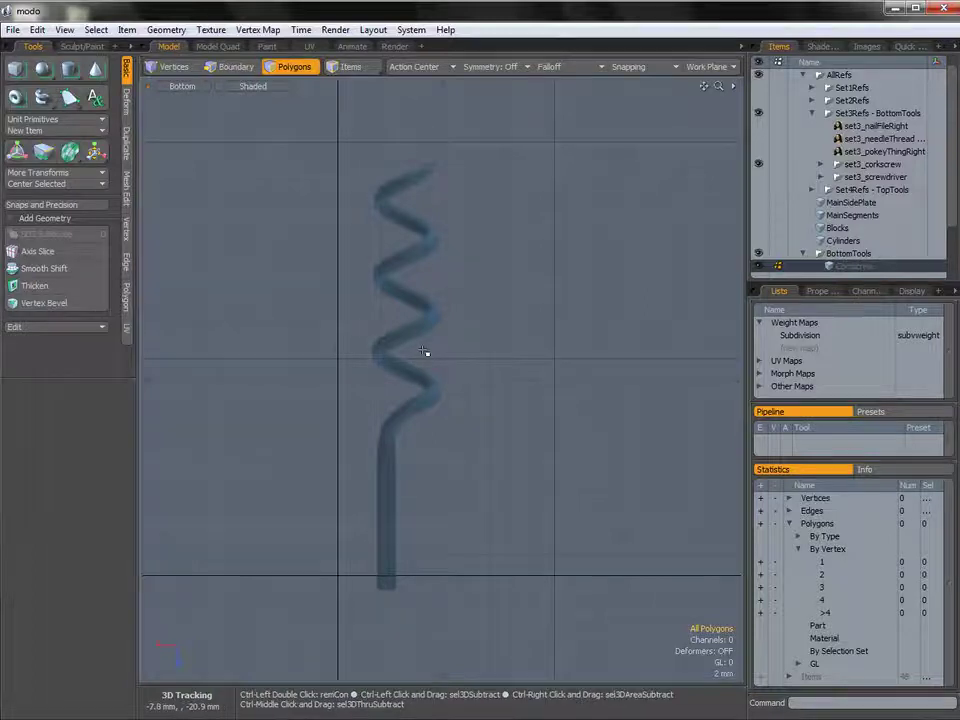
key("ctrl+space")
left_click(474, 354)
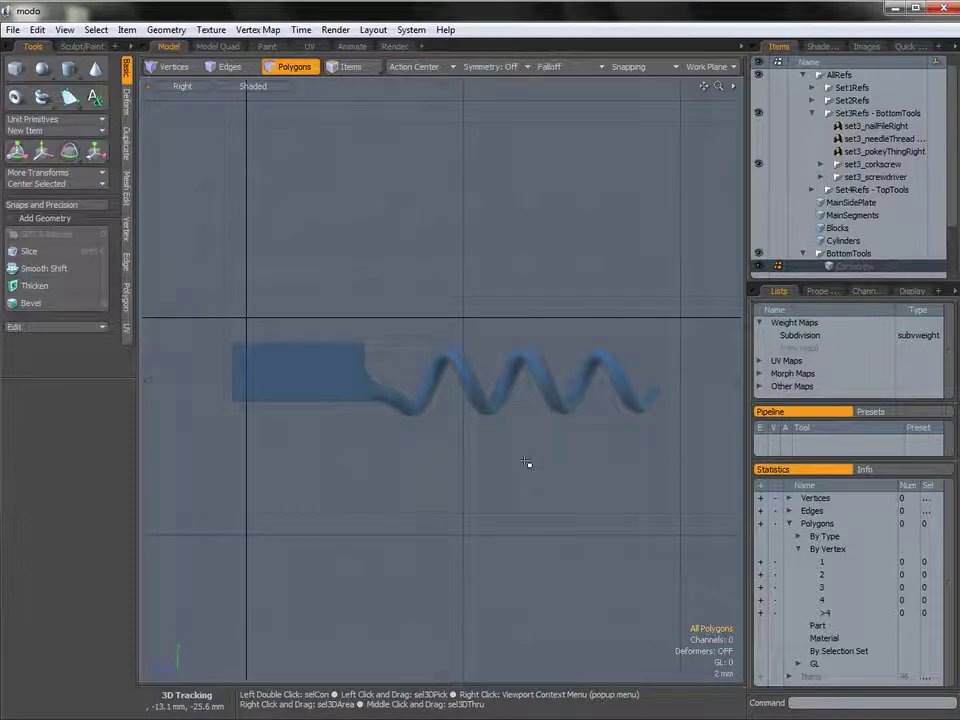
left_click(126, 145)
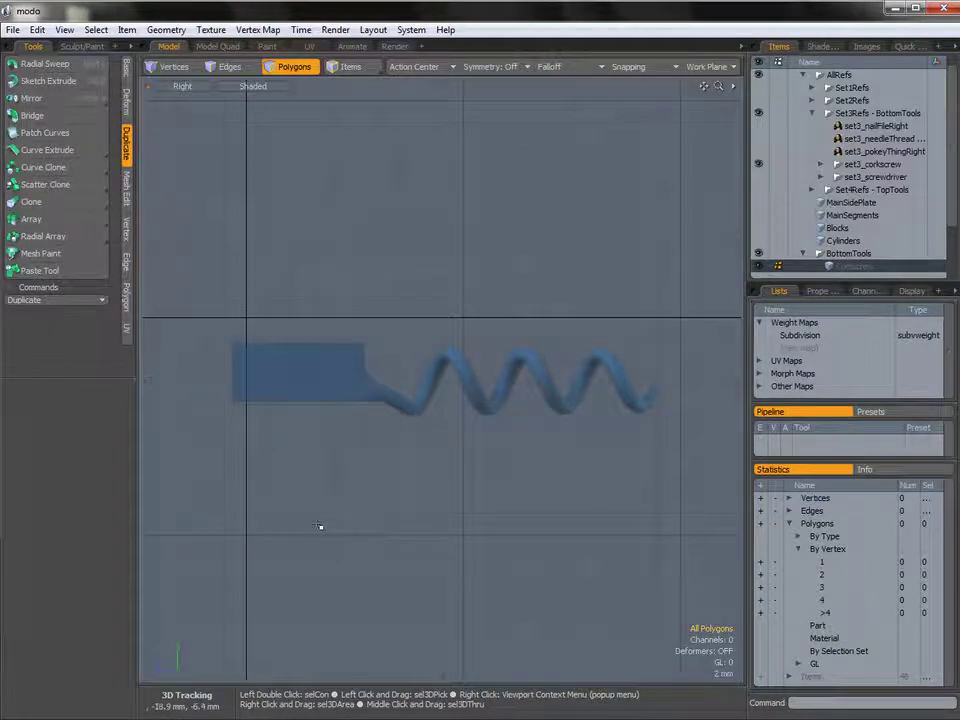
Step: Create a flat 8-sided cylinder disc along X with a radius of 820 um at the corkscrew reference's first lower bend
left_click(126, 68)
left_click(69, 68)
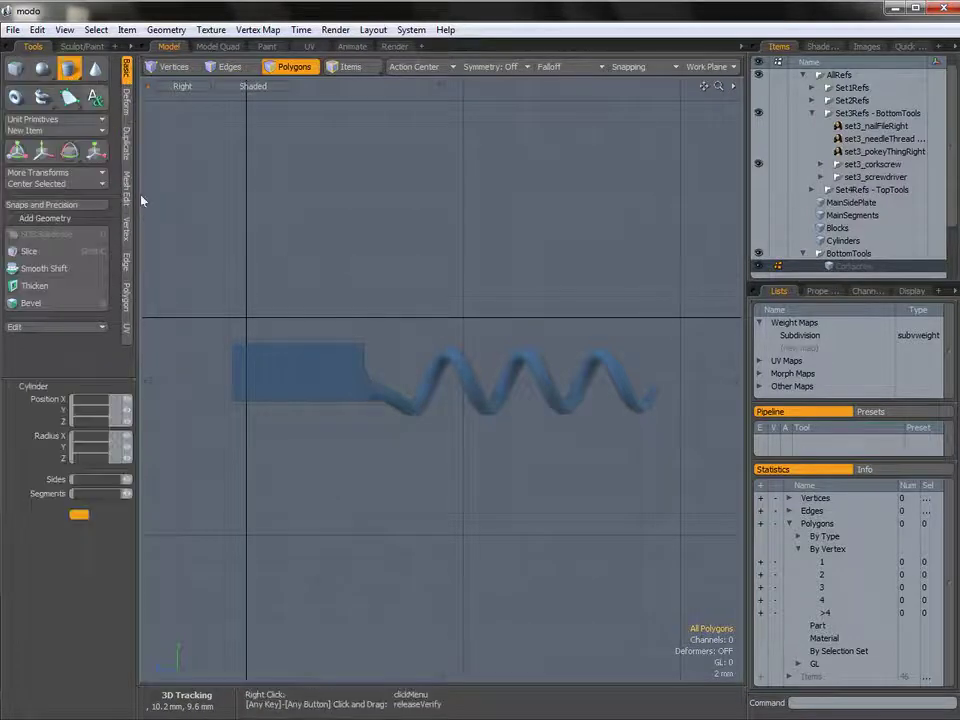
mouse_move(411, 412)
left_mouse_down("ctrl+alt")
mouse_move(522, 457)
mouse_move(510, 433)
mouse_move(404, 407)
mouse_move(420, 403)
left_mouse_up("ctrl+alt")
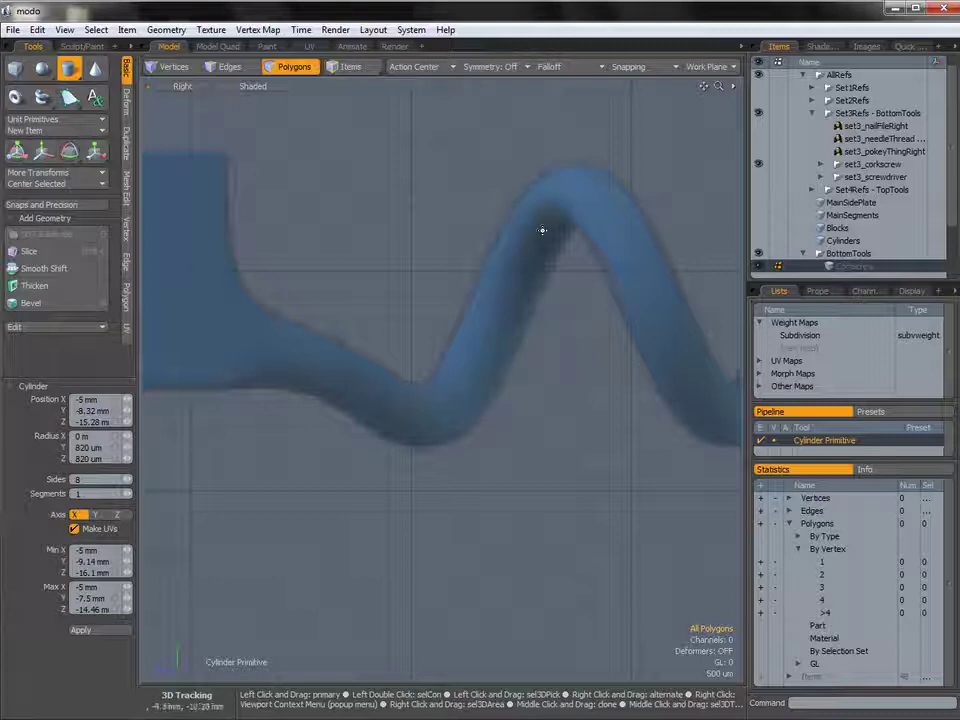
left_click(420, 417)
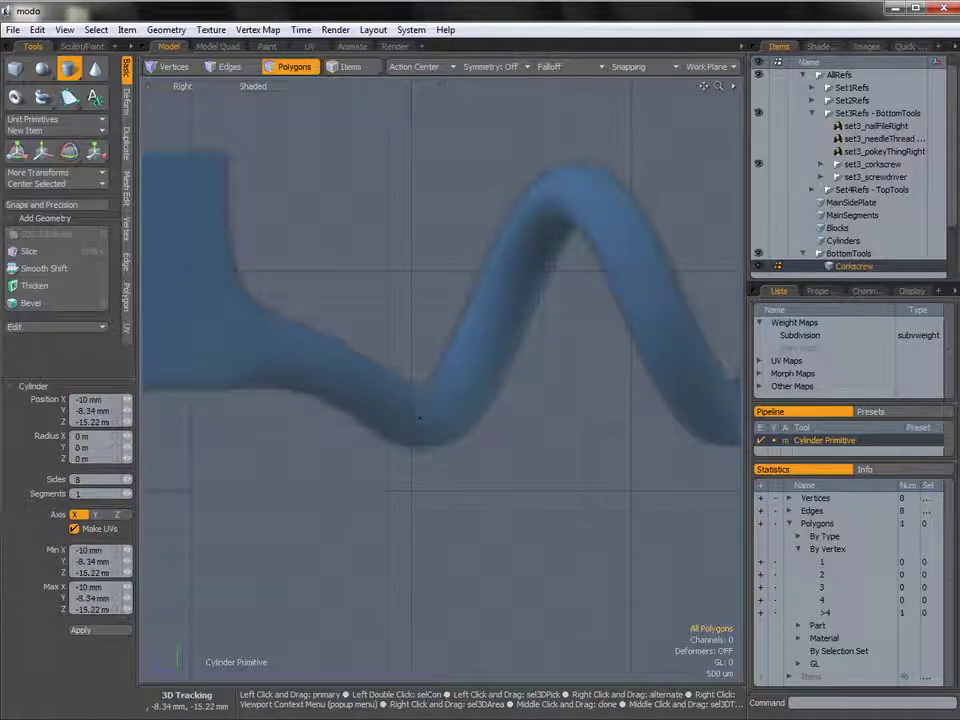
left_click_drag(420, 417, 456, 454)
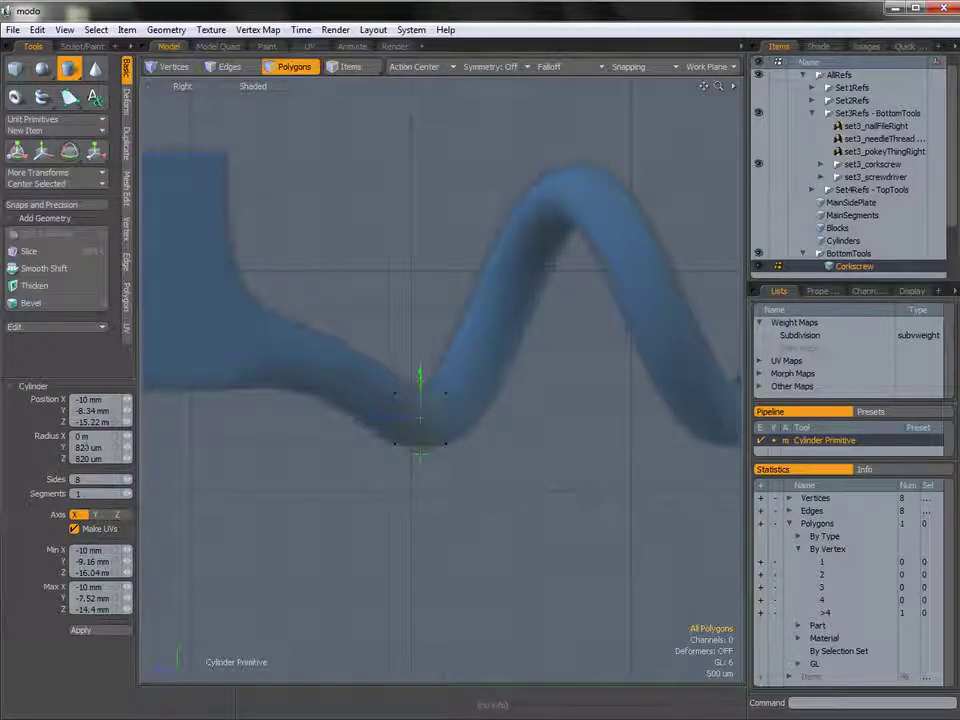
left_click(72, 481)
key("Return")
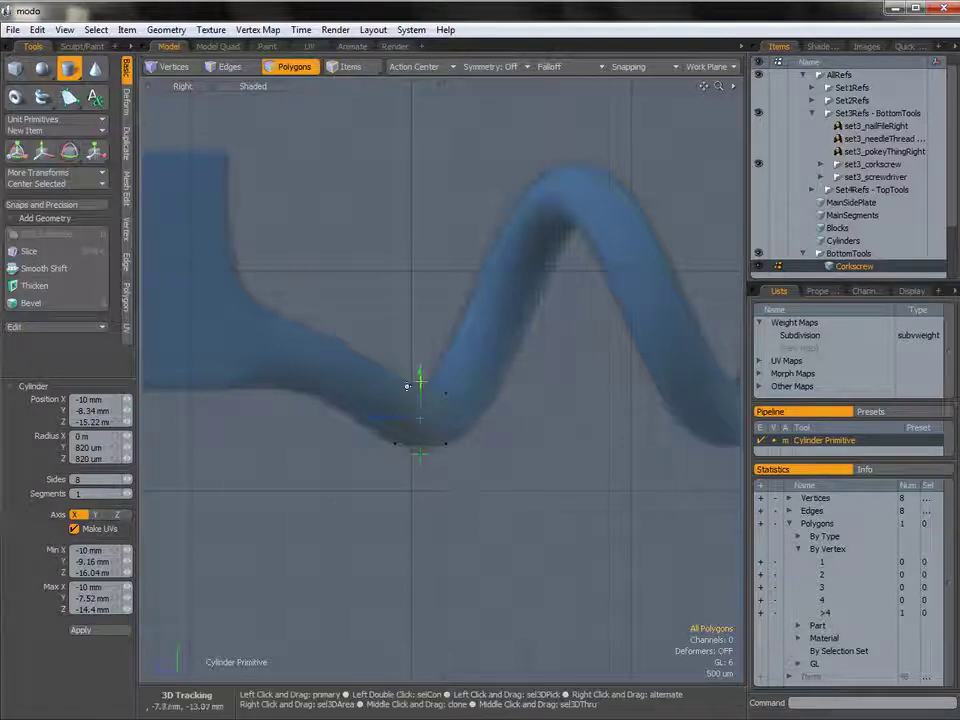
key("space")
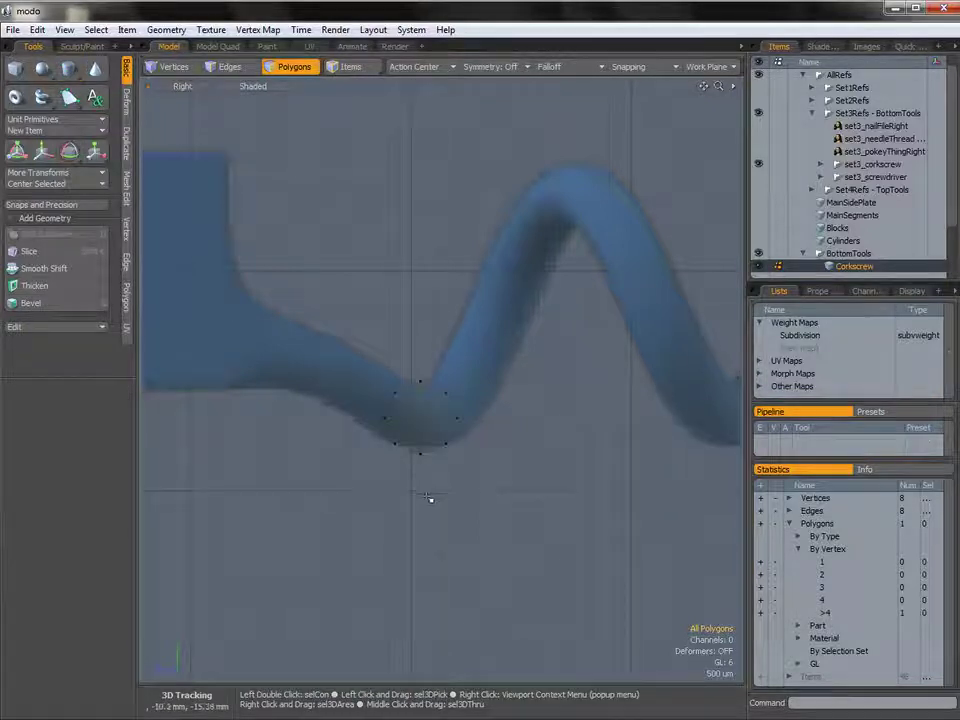
Step: Start a Radial Sweep on the eight-sided disc at the corkscrew's first lower bend
left_click_drag(436, 436, 431, 469, "alt+shift")
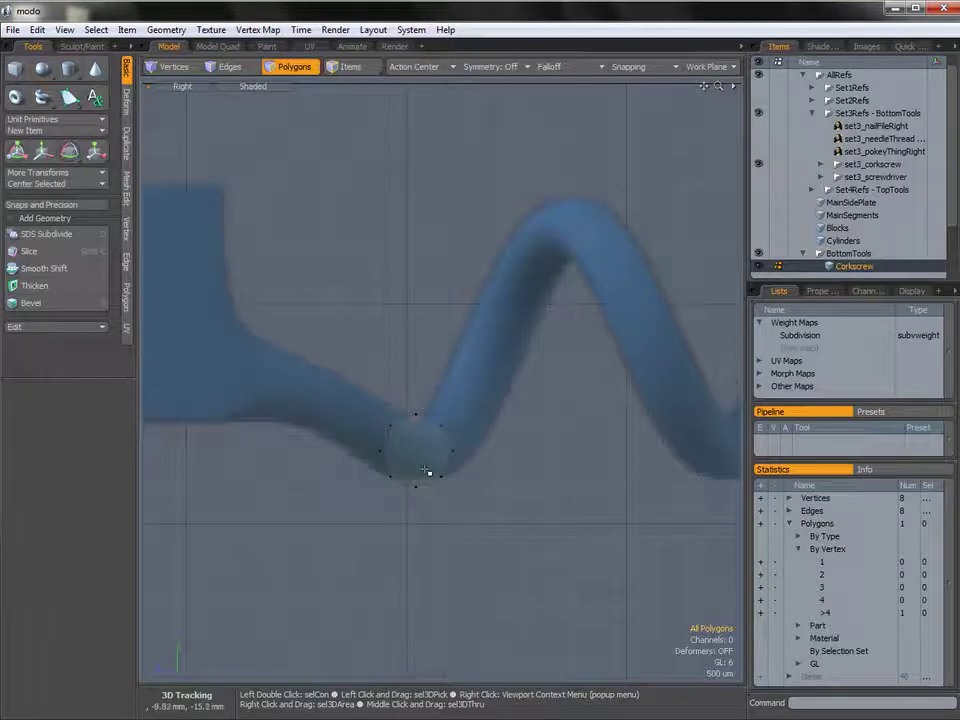
left_click(126, 150)
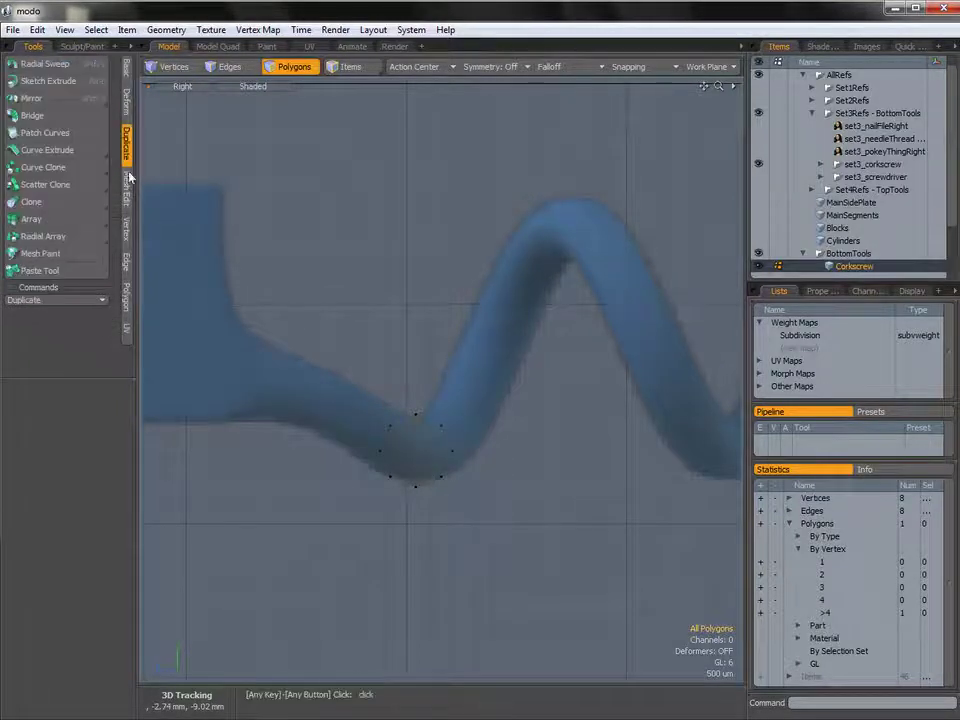
left_click(42, 65)
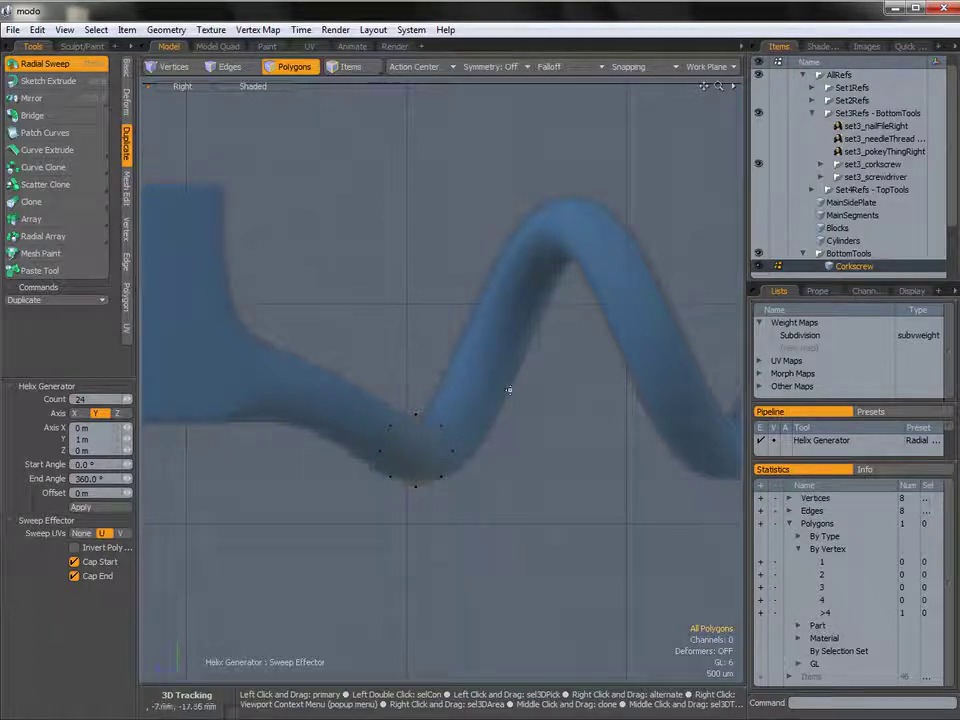
Step: Try a radial sweep of the disc about the X axis, centered a moderate distance above the bend, and undo it
left_click(413, 315)
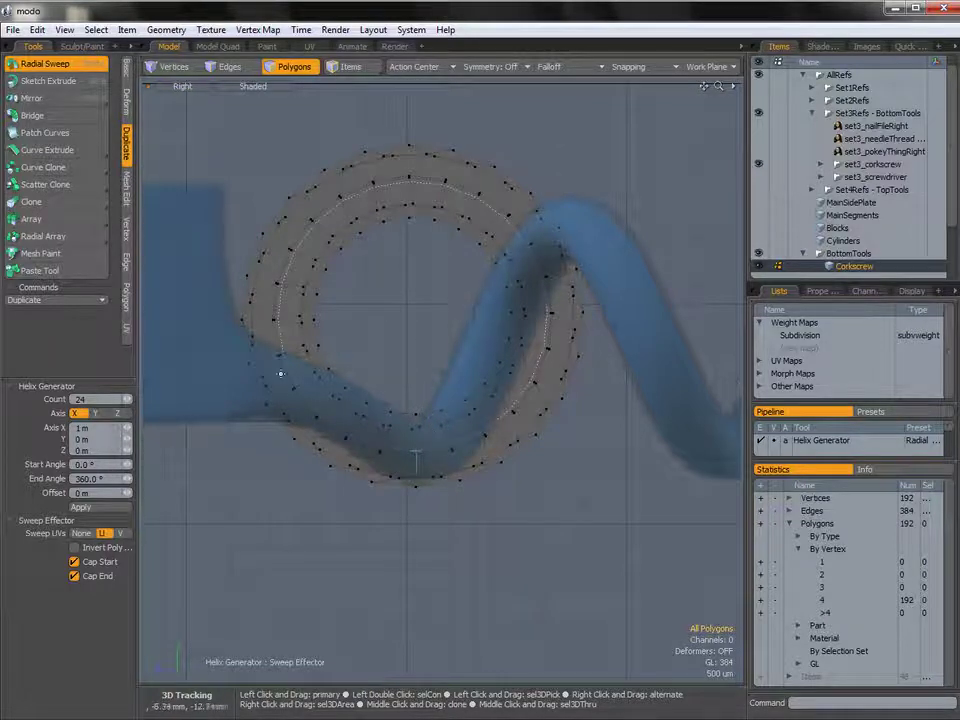
left_click_drag(401, 369, 448, 372, "ctrl+alt")
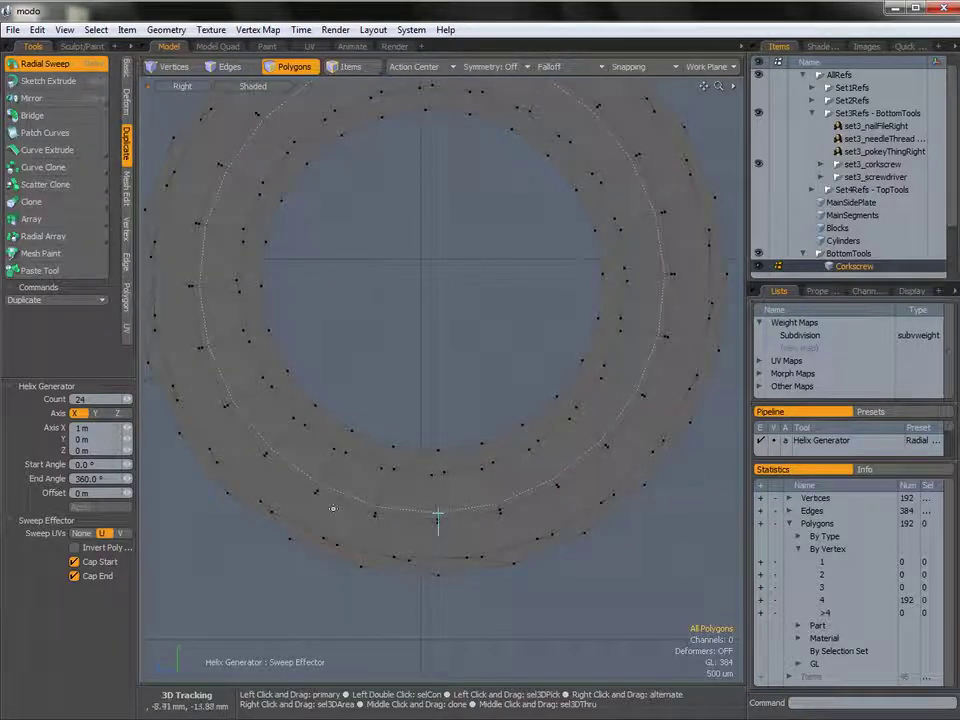
left_click_drag(437, 480, 410, 505, "ctrl+alt")
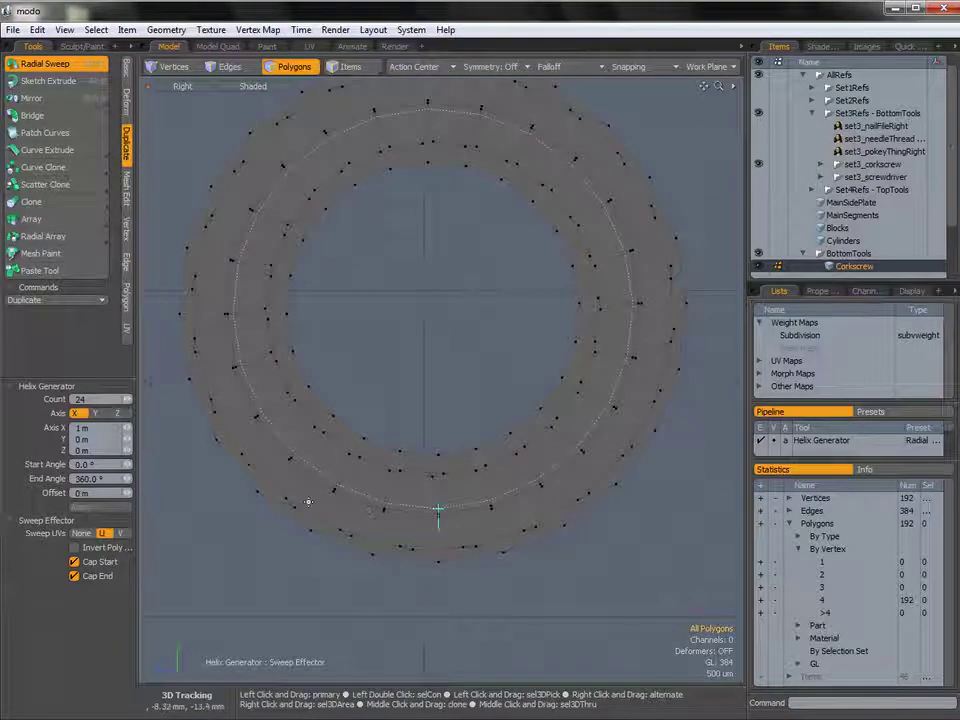
left_click_drag(471, 356, 371, 362, "ctrl+alt")
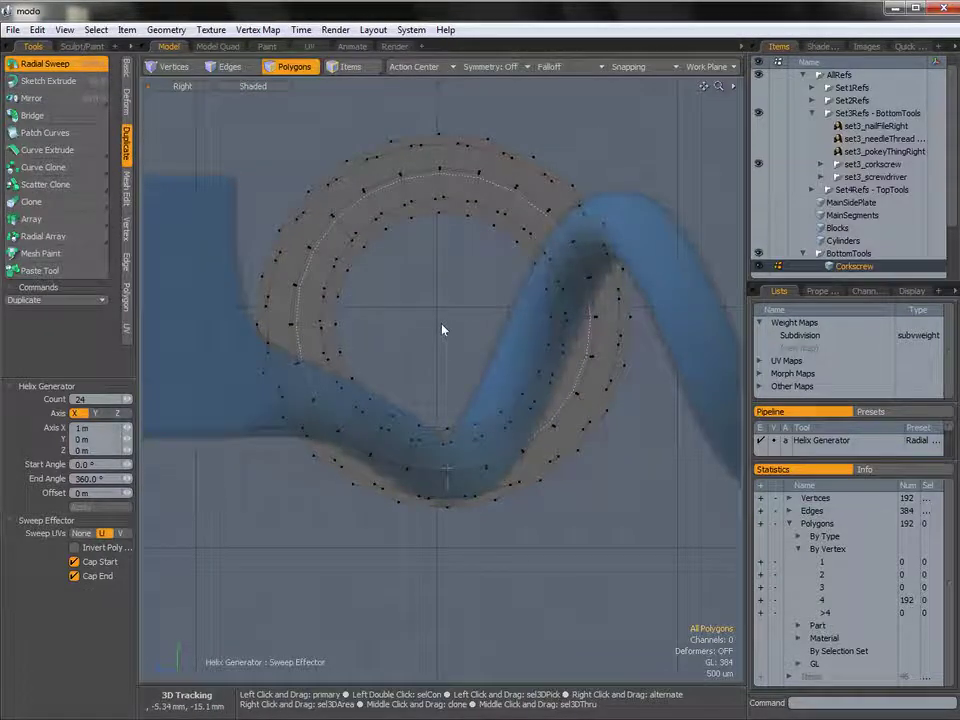
left_click_drag(443, 329, 448, 328, "ctrl+alt")
key("ctrl+z")
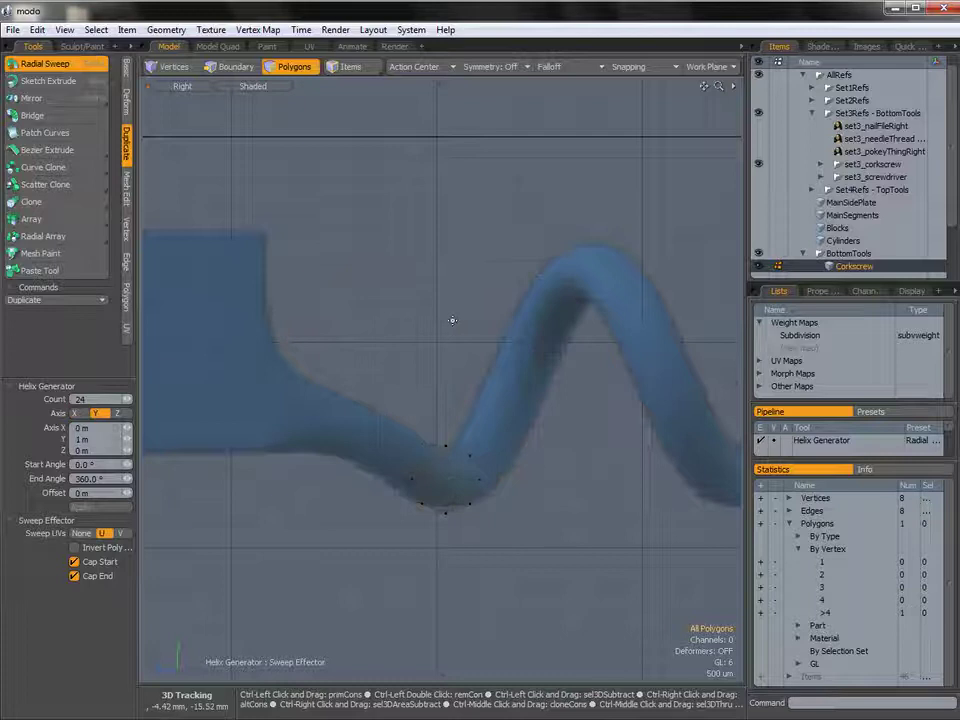
Step: Try the radial sweep with a much higher center and with one just above the disc, undoing each attempt
left_click(440, 209)
left_click_drag(443, 212, 433, 214, "ctrl+alt")
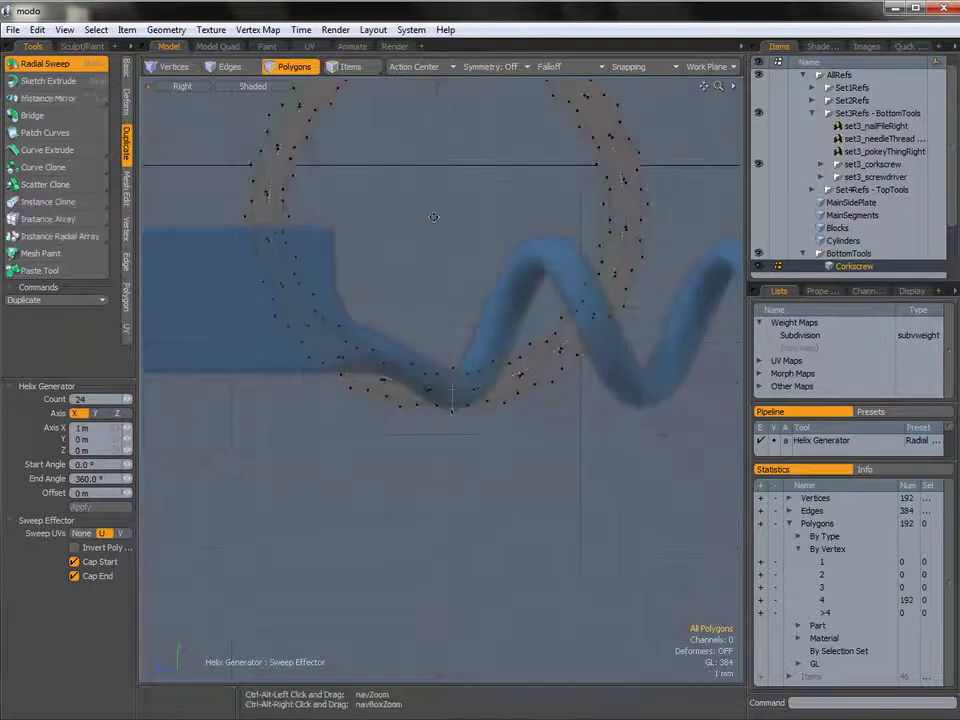
left_click_drag(472, 258, 469, 349, "alt")
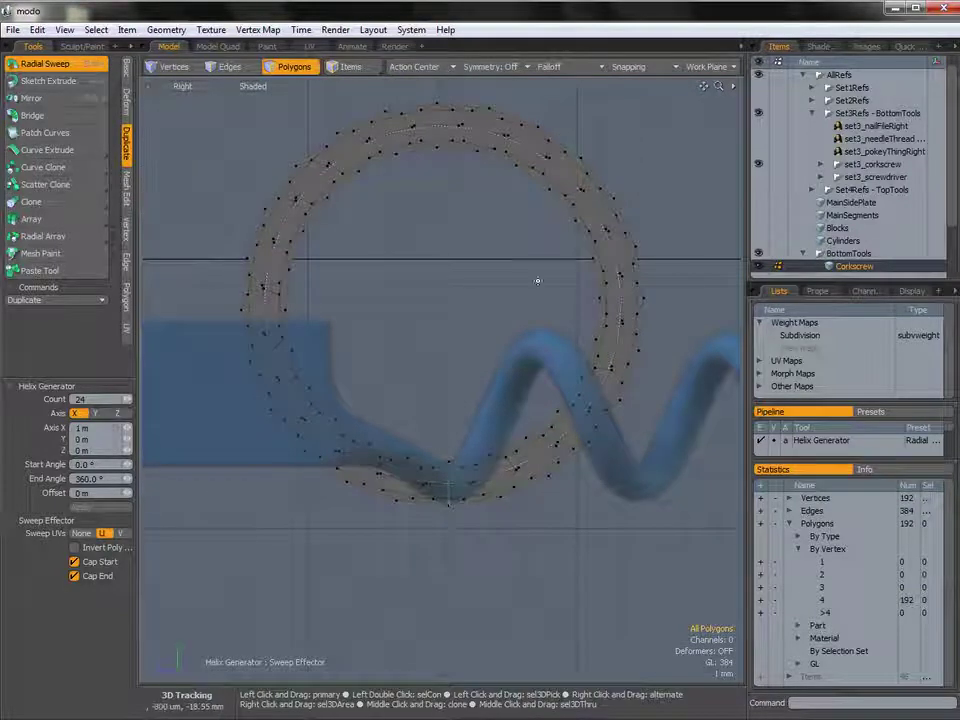
key("ctrl+z")
left_click_drag(439, 504, 450, 439, "ctrl+alt")
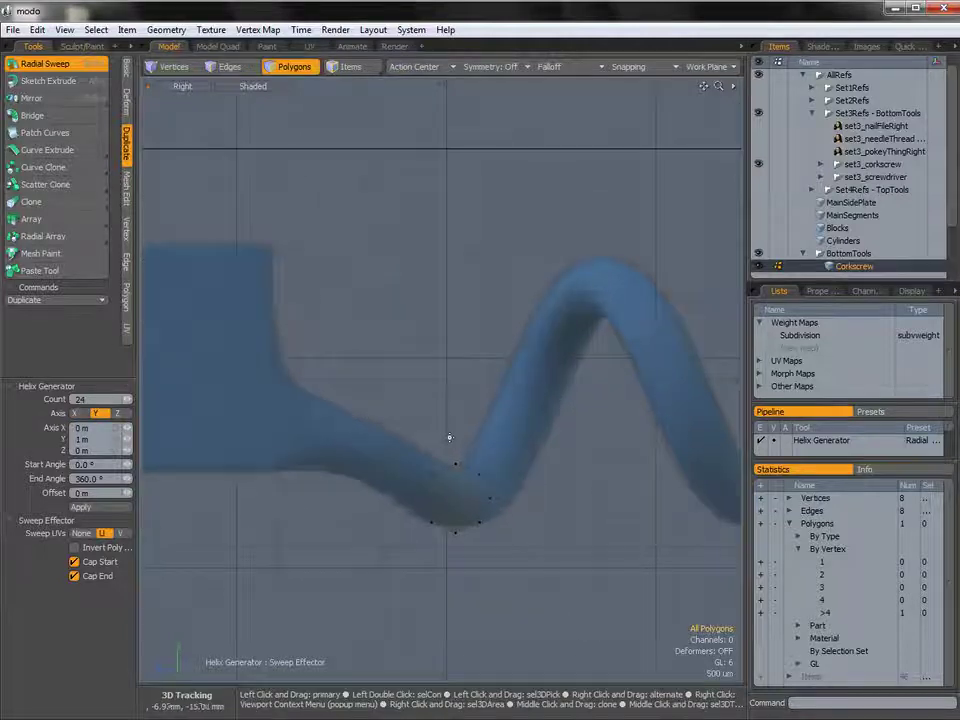
key("ctrl+shift+z")
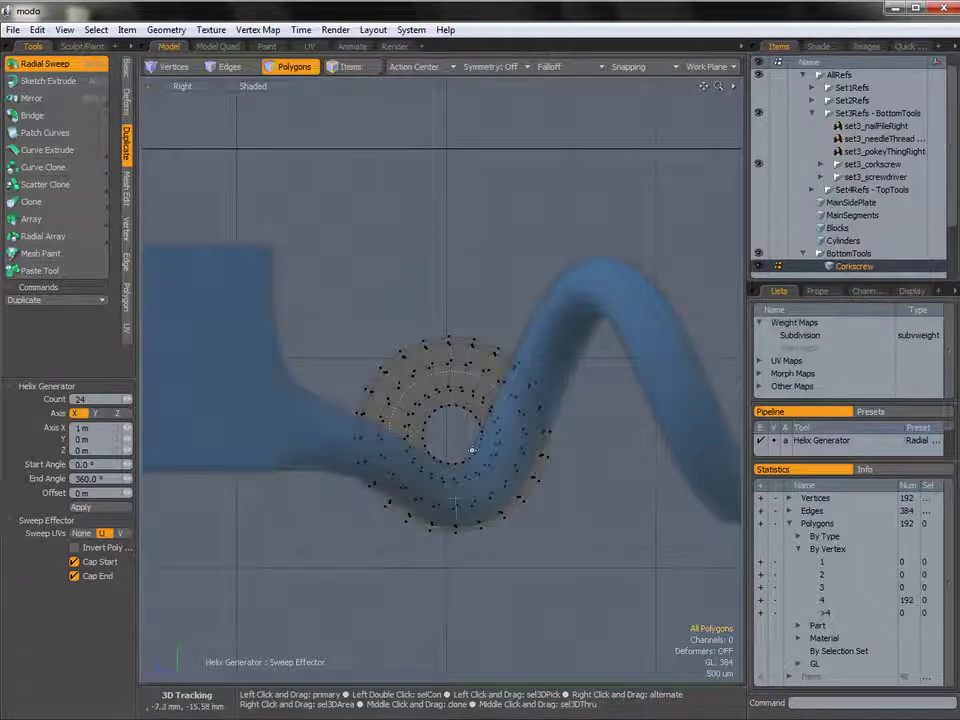
key("ctrl+z")
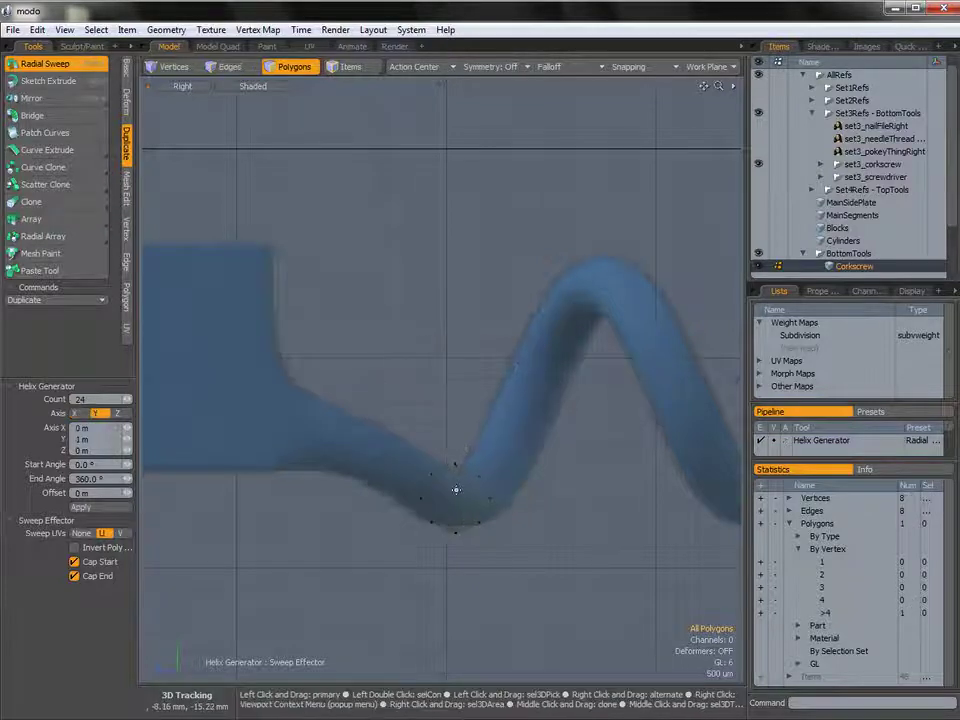
Step: Sweep the disc radially with the center directly above it, midway between the corkscrew's upper and lower bends
left_click_drag(591, 278, 516, 280, "alt+shift")
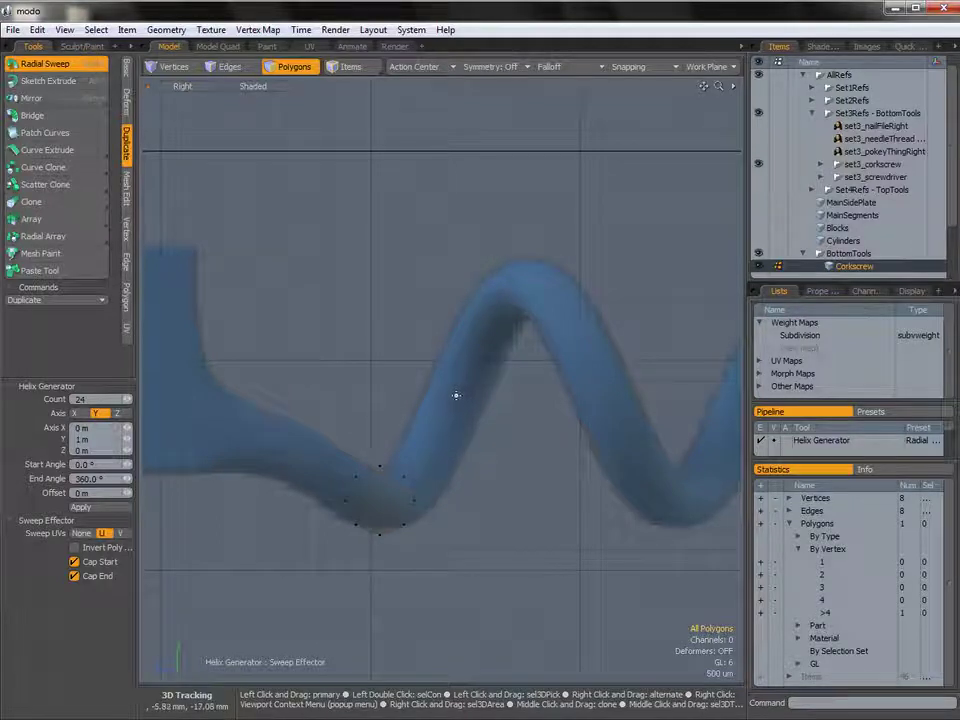
left_click(371, 397)
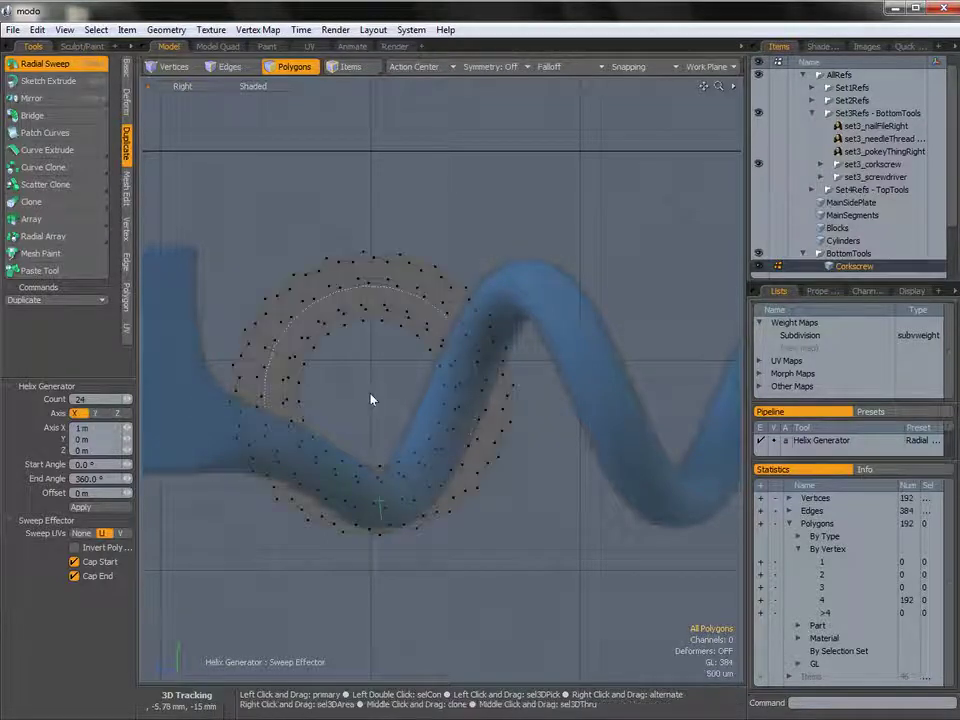
key("ctrl+z")
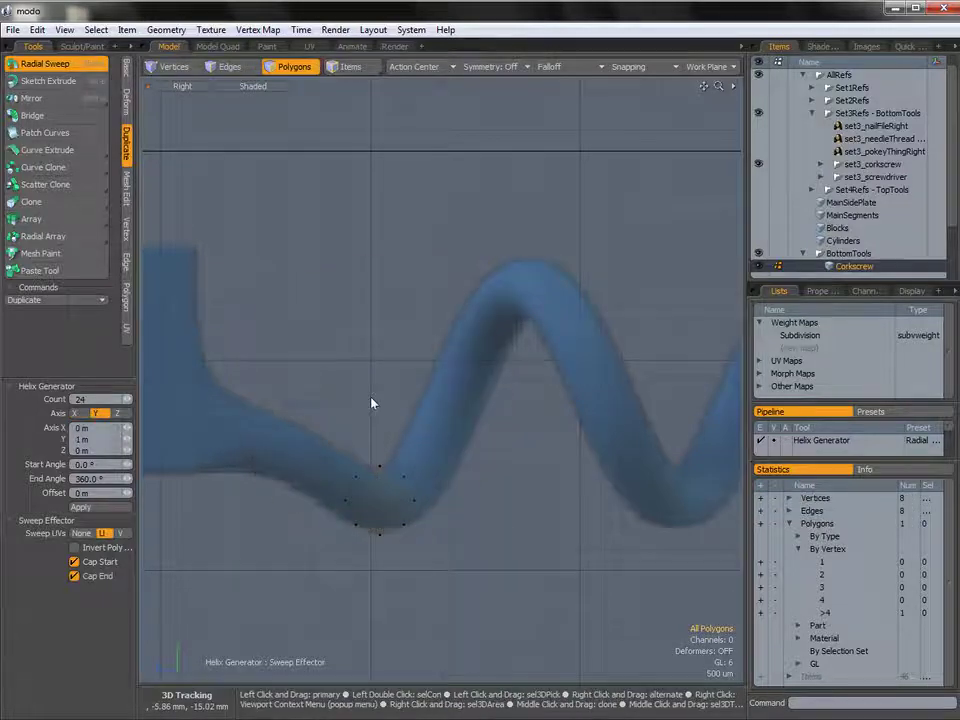
left_click(371, 397)
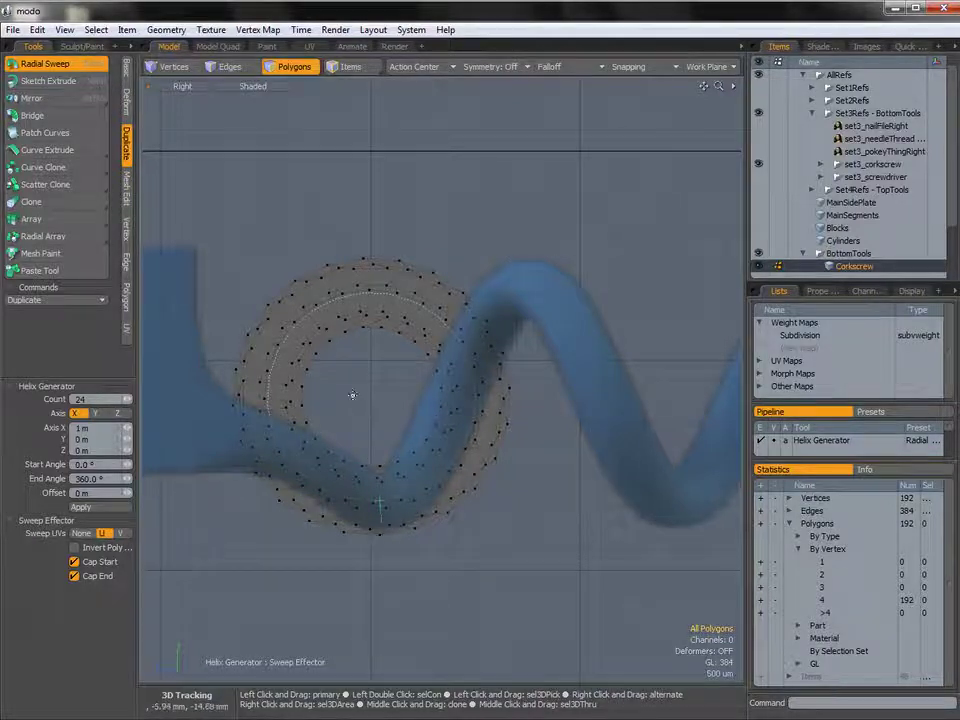
Step: Inspect the swept ring in the perspective view and set the sweep axis to Z
left_click_drag(351, 394, 392, 386, "alt+shift")
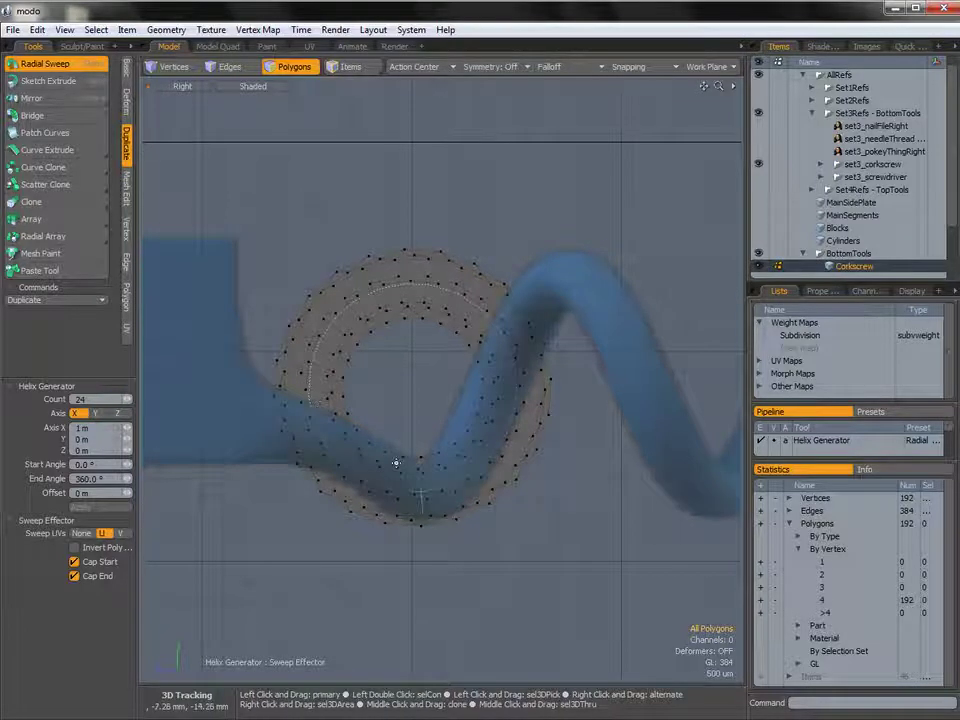
key("ctrl")
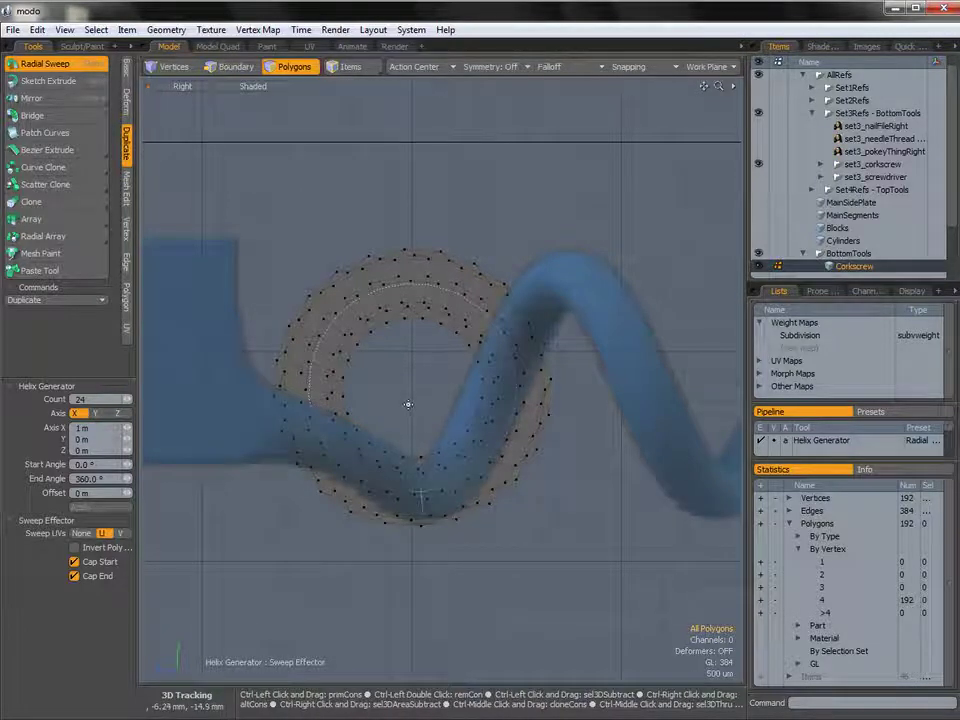
key("ctrl+space")
left_click(446, 387)
left_click_drag(454, 380, 440, 309, "alt")
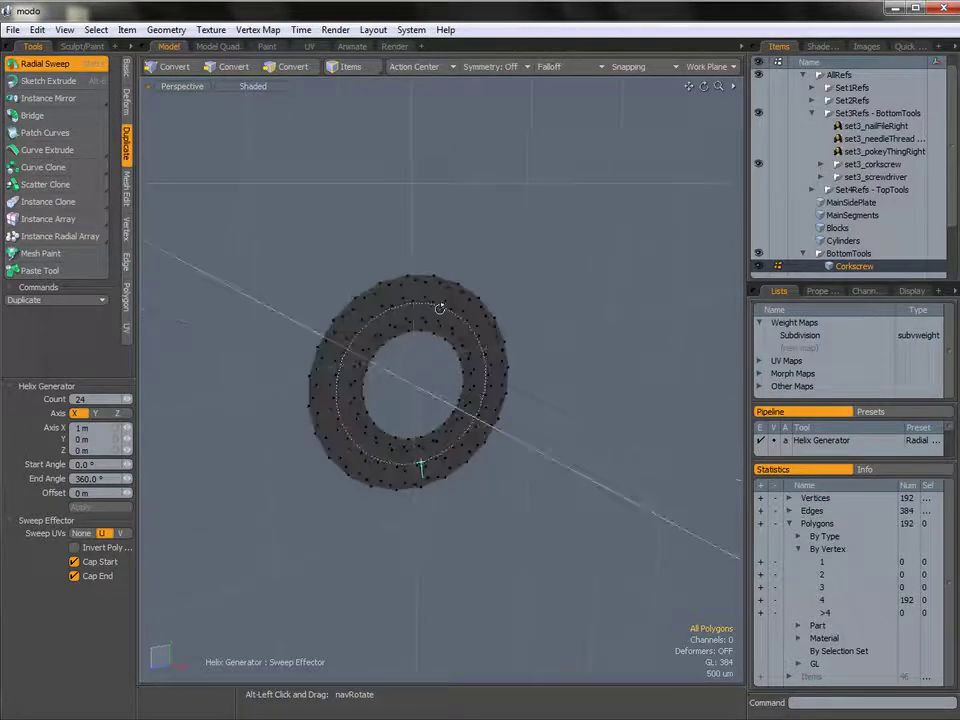
mouse_move(430, 421)
left_mouse_down("alt")
mouse_move(388, 435)
mouse_move(412, 428)
left_mouse_up("alt")
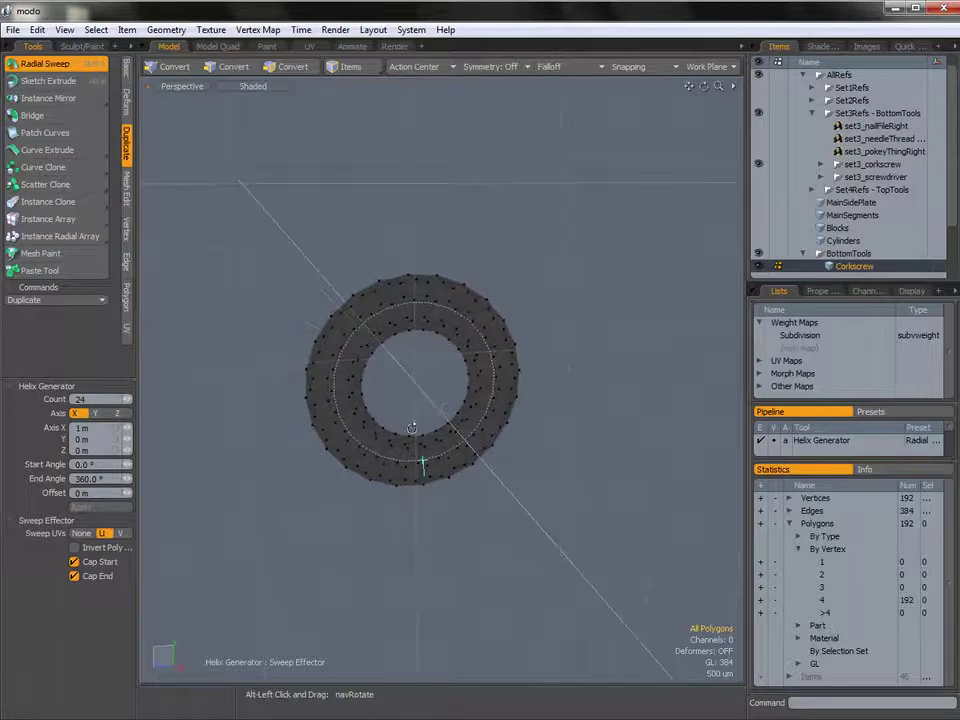
mouse_move(371, 373)
left_mouse_down("alt")
mouse_move(439, 454)
mouse_move(467, 574)
left_mouse_up("alt")
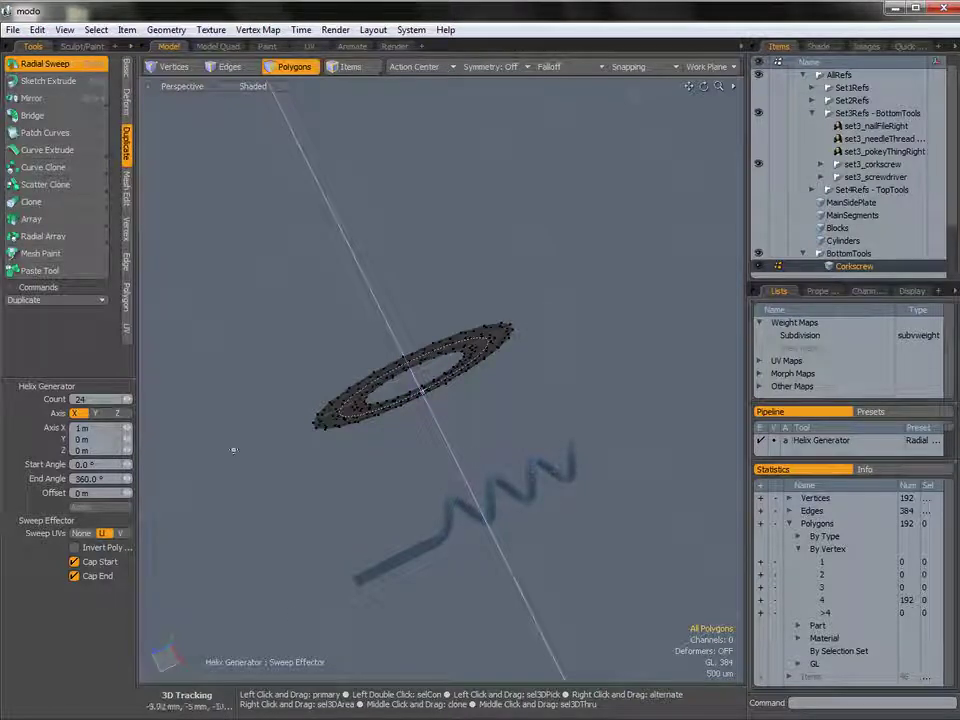
left_click(118, 414)
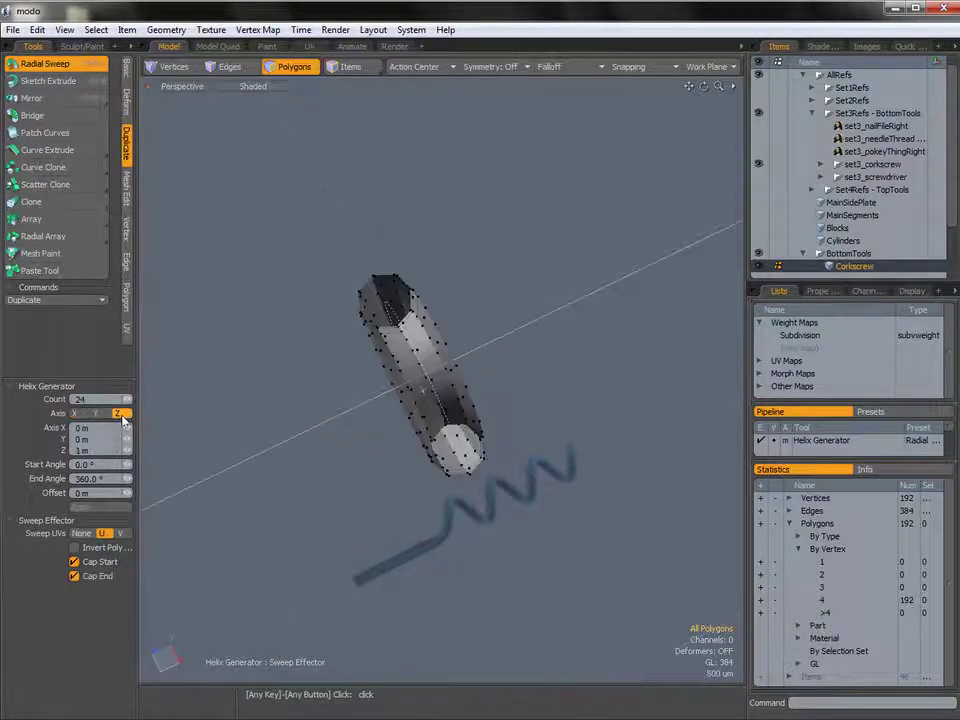
Step: Try a sweep end angle of 180 degrees, and restore it to 360 degrees
left_click_drag(304, 388, 468, 456, "alt")
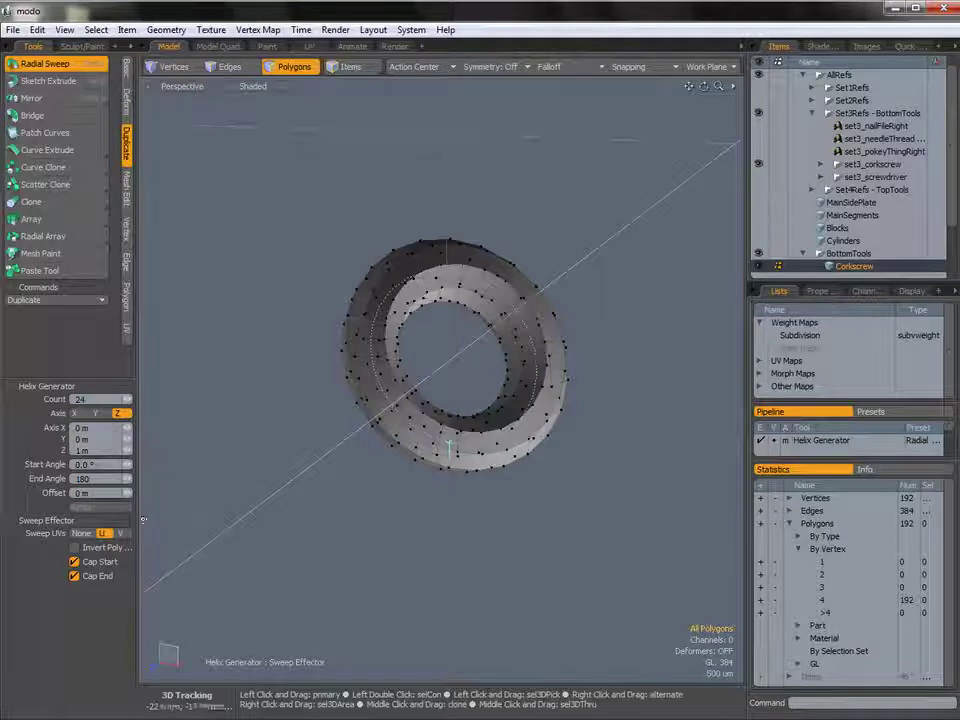
key("Return")
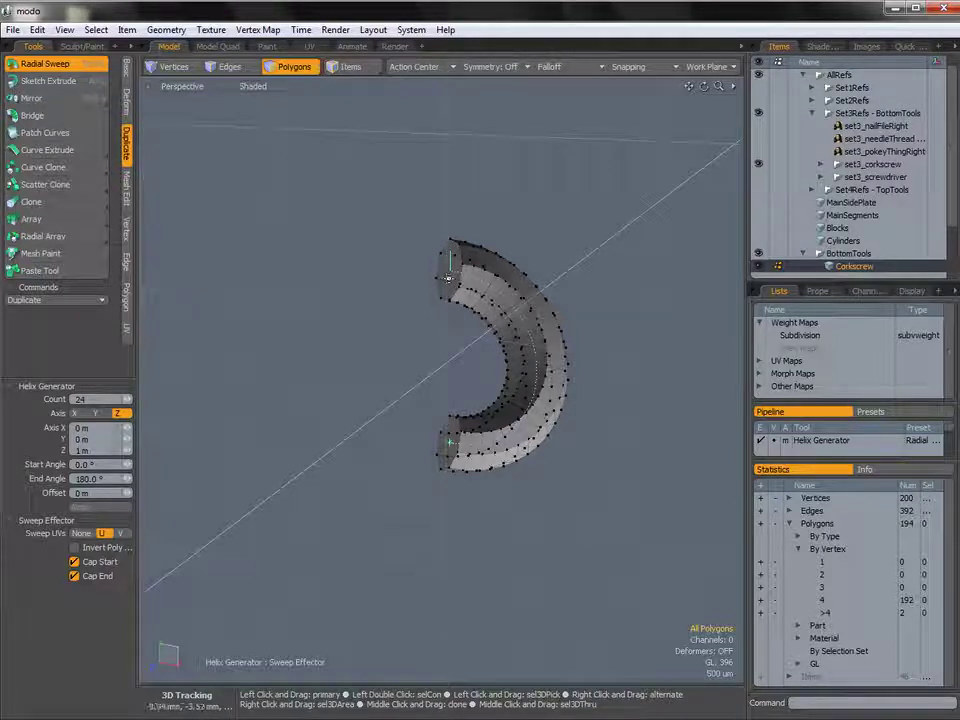
key("alt")
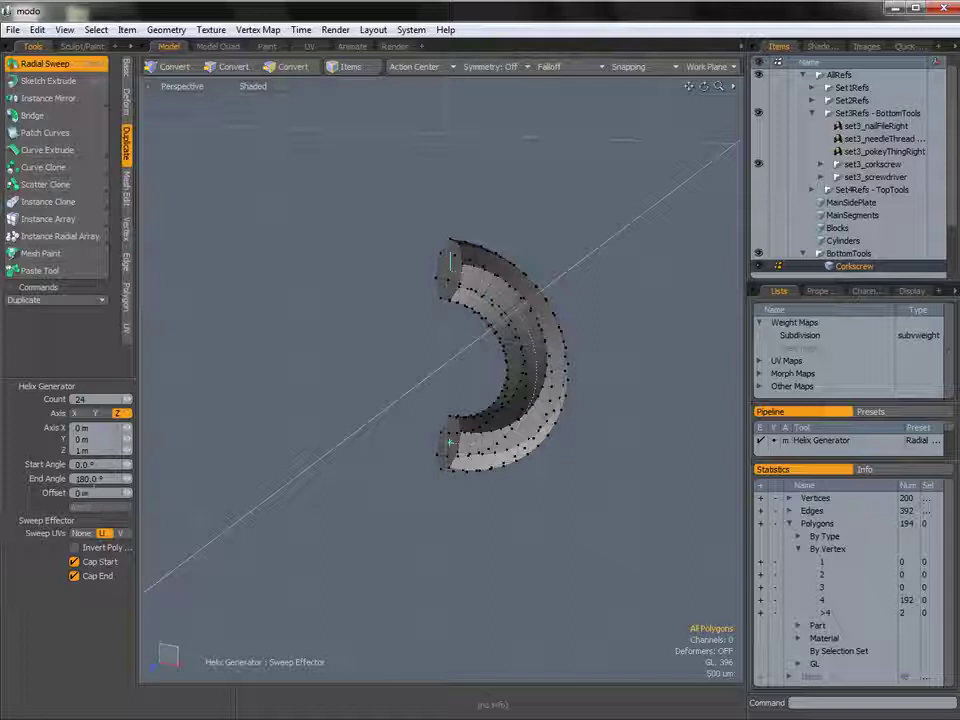
type("360")
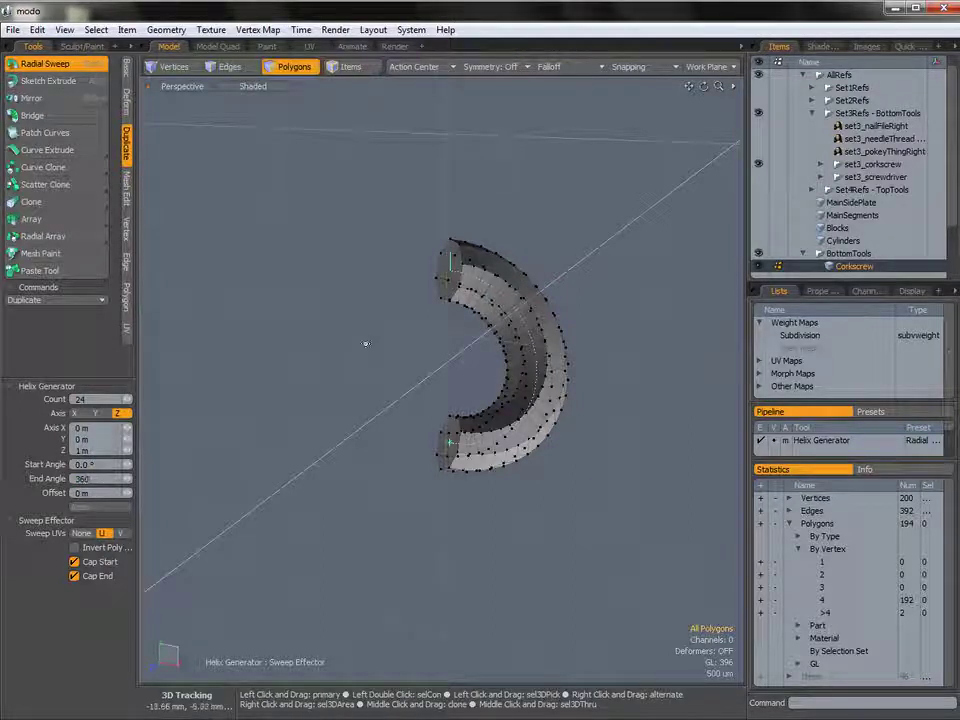
key("Return")
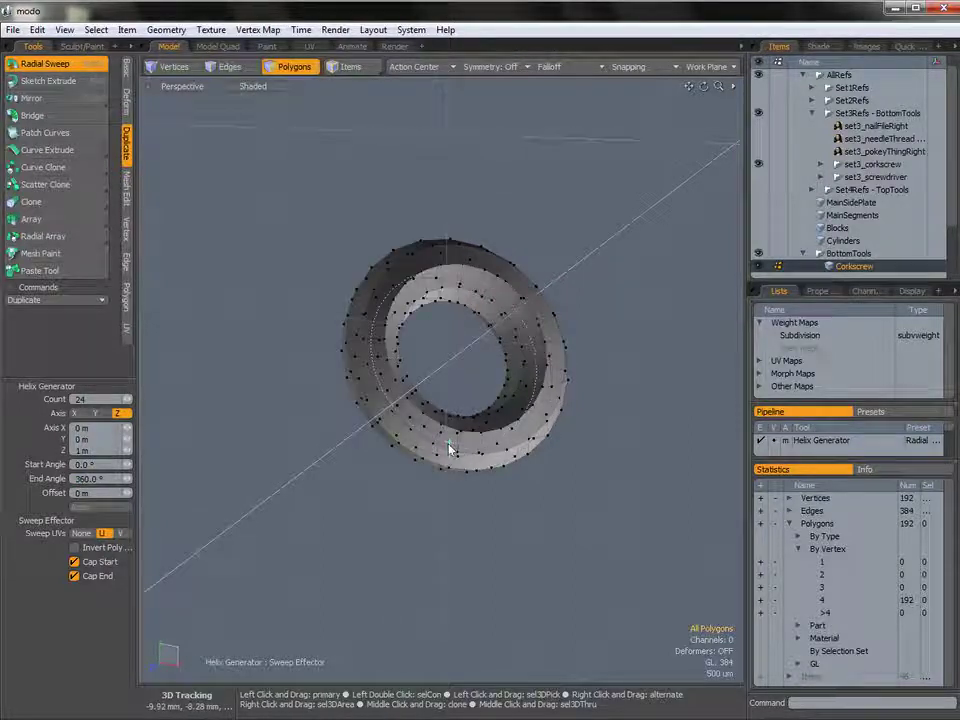
Step: Set the radial sweep's offset to -6.7 mm to stretch the ring into one helical turn
left_click_drag(449, 444, 180, 476)
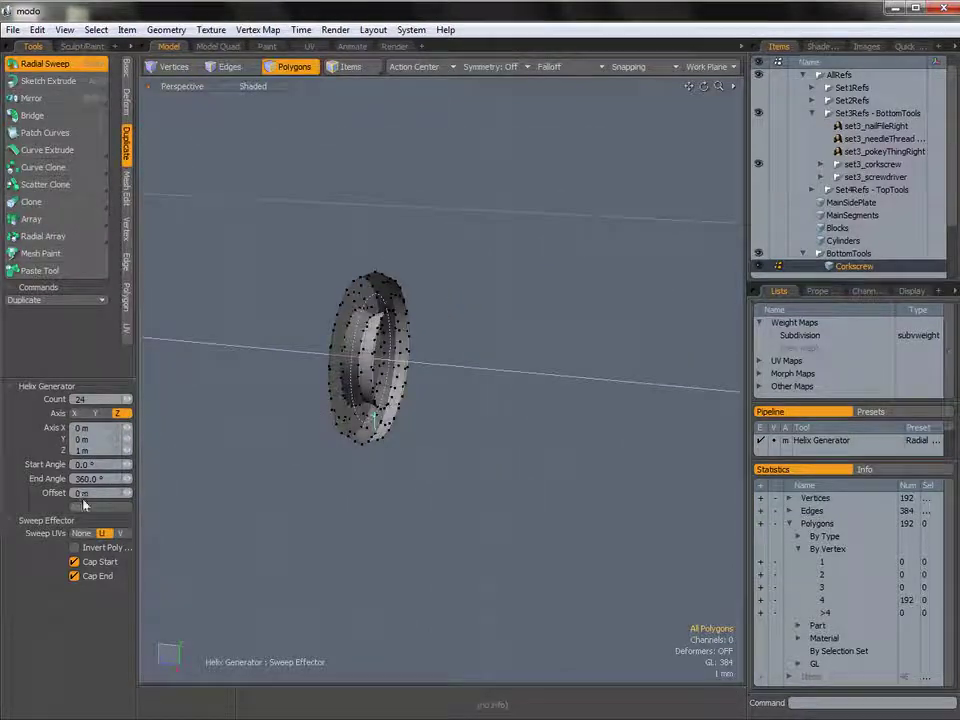
key("alt")
left_click_drag(383, 385, 407, 461, "alt")
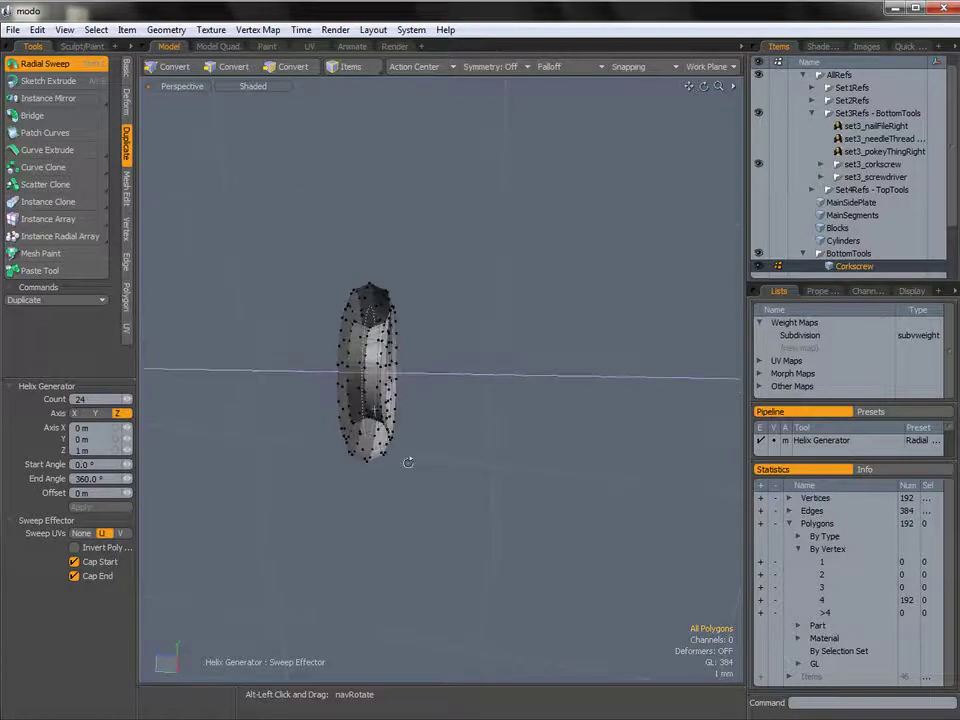
left_click_drag(127, 497, 183, 497)
left_click_drag(374, 408, 377, 407)
left_click_drag(392, 456, 381, 509, "alt")
mouse_move(128, 493)
left_mouse_down()
mouse_move(96, 493)
mouse_move(120, 492)
left_mouse_up()
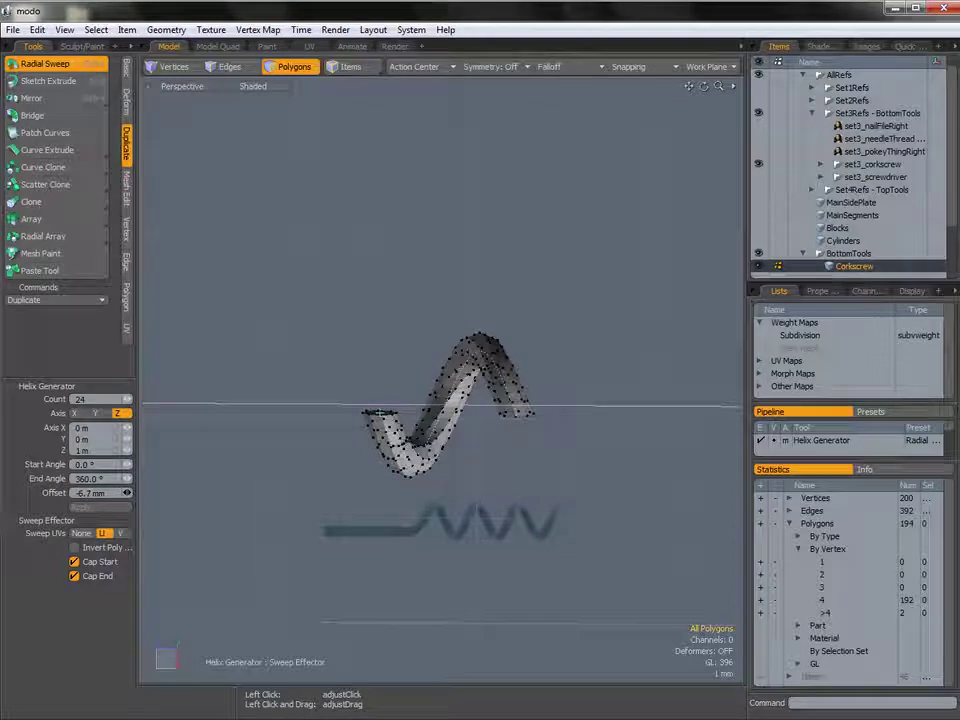
Step: Examine the helical turn from several angles and compare it with the corkscrew reference in the right view
left_click_drag(352, 439, 413, 425, "alt")
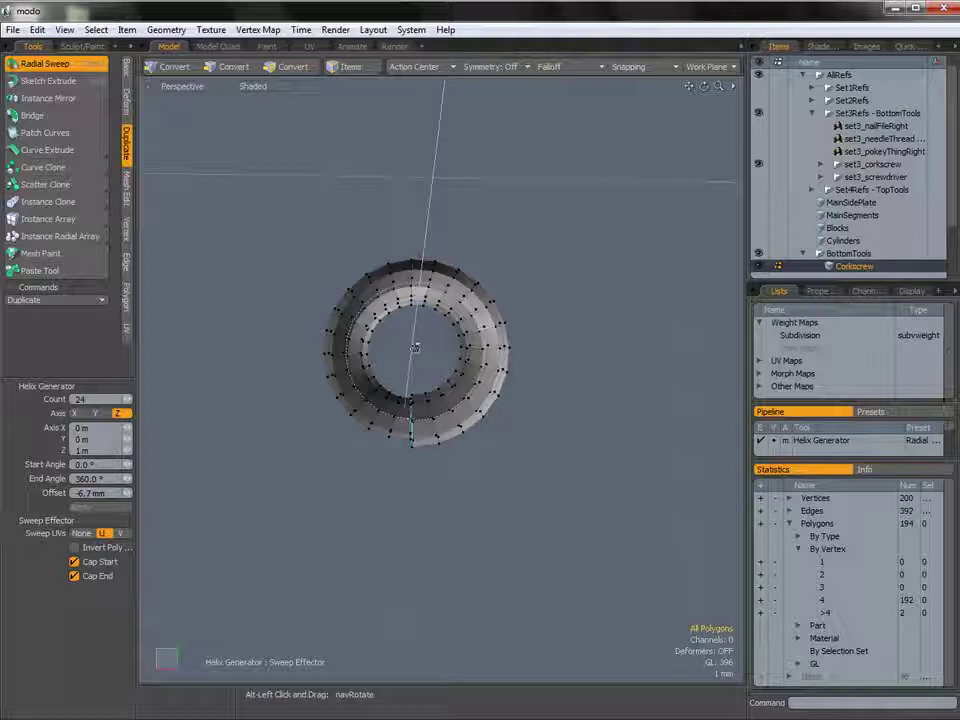
left_click_drag(423, 354, 321, 431, "alt")
left_click_drag(400, 425, 336, 423, "alt")
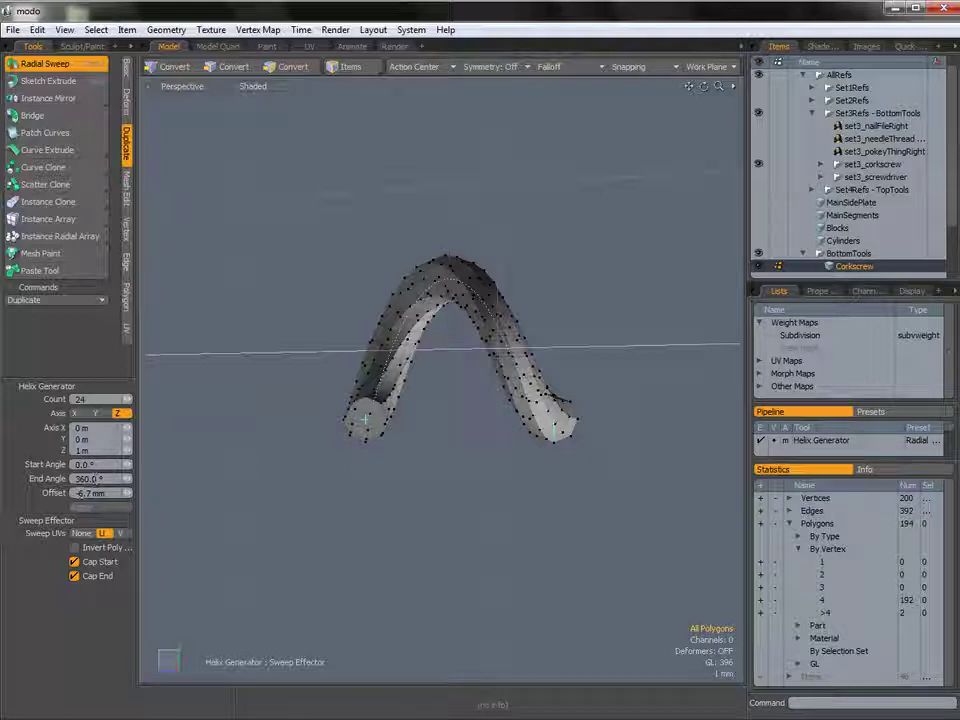
left_click_drag(418, 418, 477, 411, "alt")
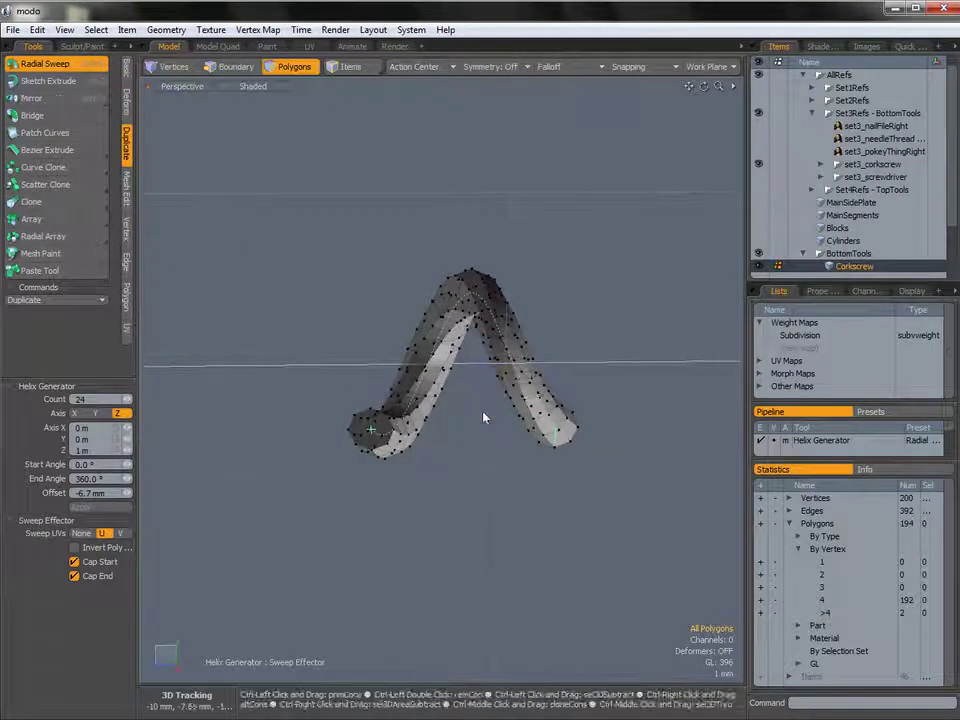
key("ctrl+space")
left_click(547, 416)
left_click_drag(555, 409, 270, 427, "ctrl+alt")
left_click_drag(331, 429, 289, 418, "ctrl+alt")
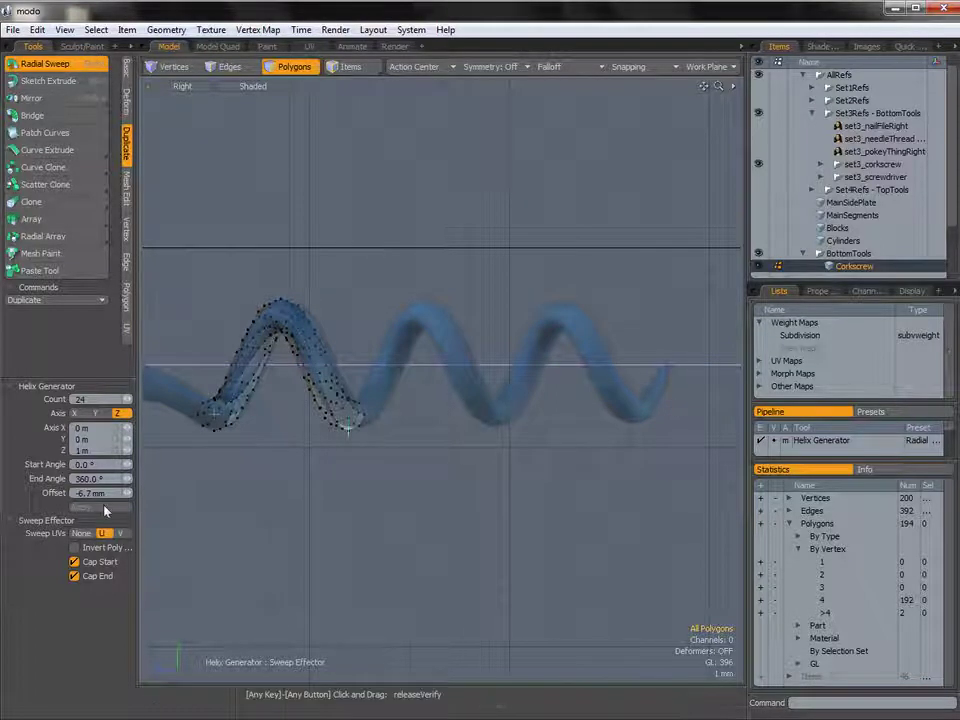
Step: Set the radial sweep's offset to -22.5 mm so the helix spans the full length of the corkscrew reference
left_click_drag(127, 494, 5, 494)
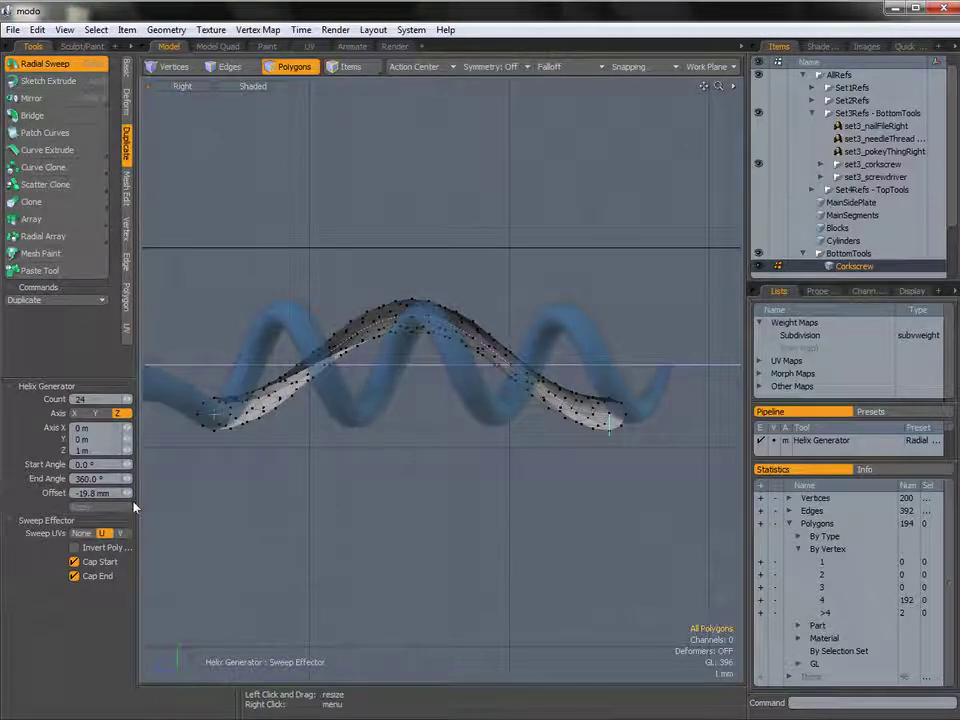
left_click_drag(127, 494, 127, 493)
key("ctrl")
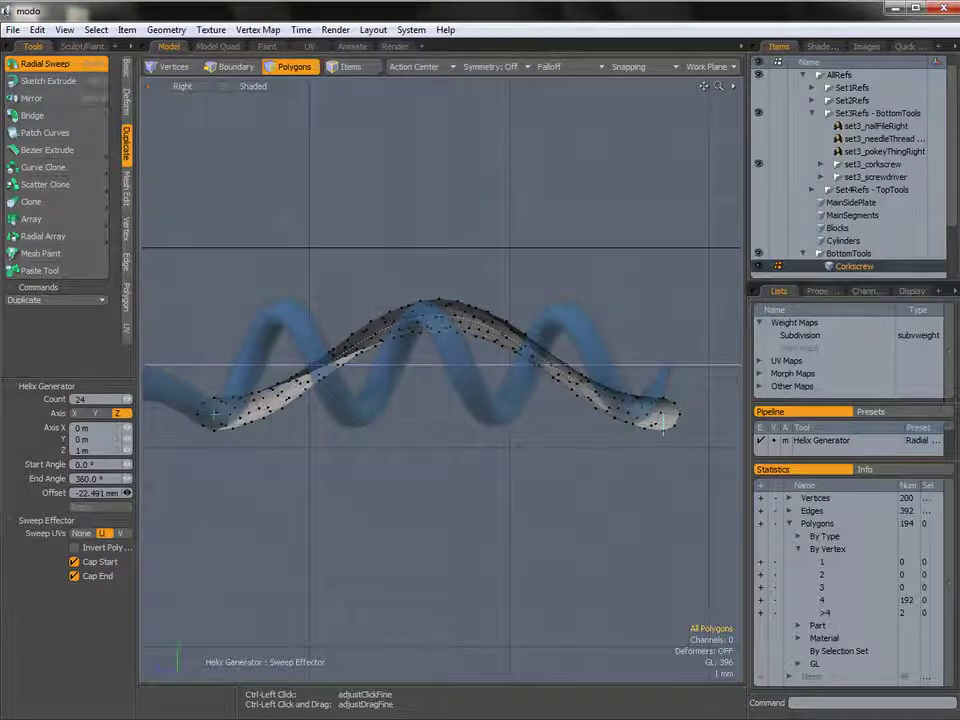
left_click_drag(127, 493, 127, 493, "ctrl")
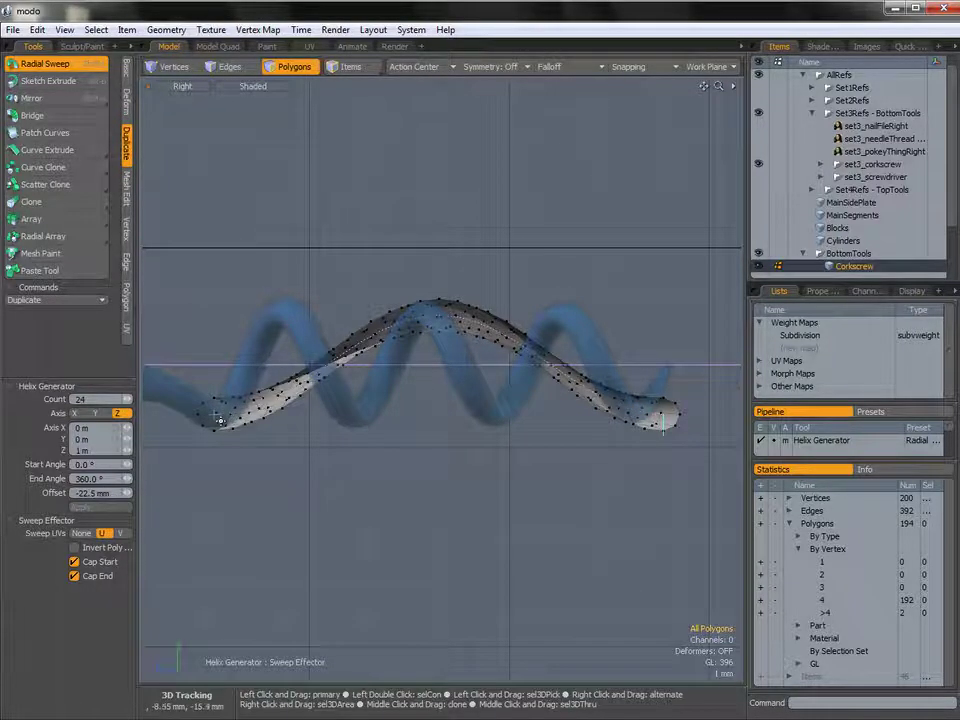
key("ctrl+space")
left_click(408, 339)
mouse_move(408, 335)
left_mouse_down("alt")
mouse_move(325, 306)
mouse_move(360, 300)
mouse_move(444, 338)
mouse_move(424, 404)
mouse_move(488, 401)
left_mouse_up("alt")
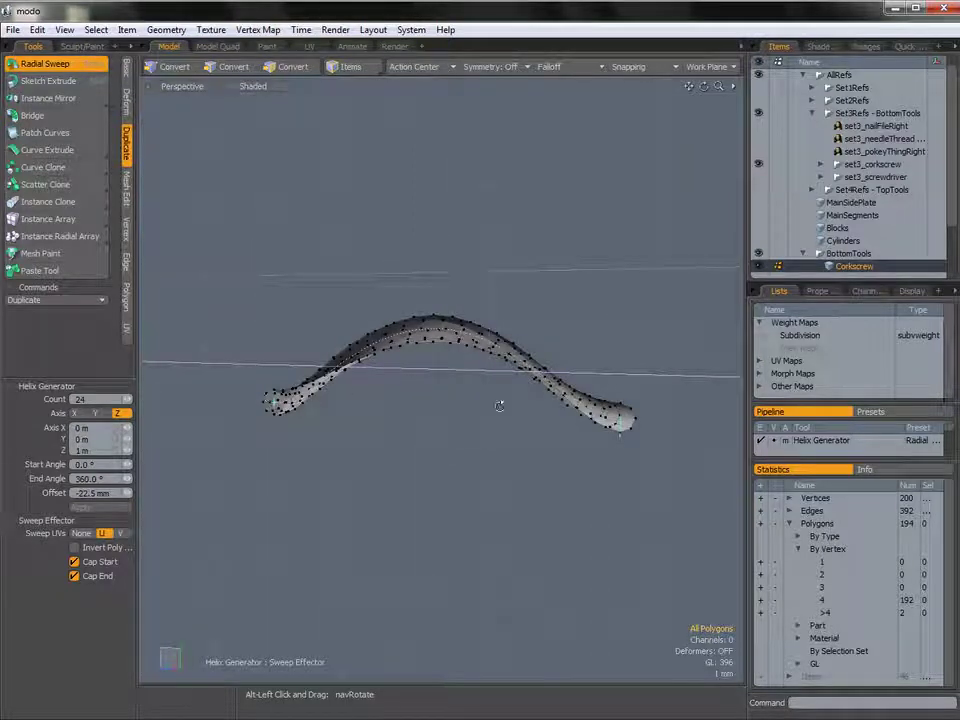
left_click_drag(306, 410, 297, 406, "alt")
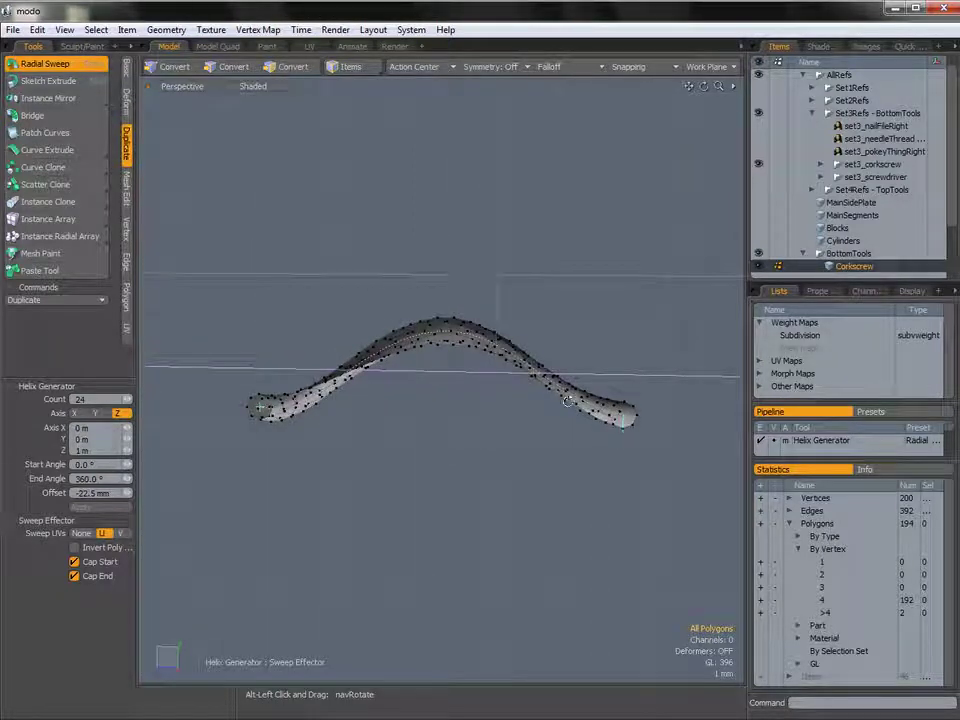
key("ctrl+space")
left_click(503, 404)
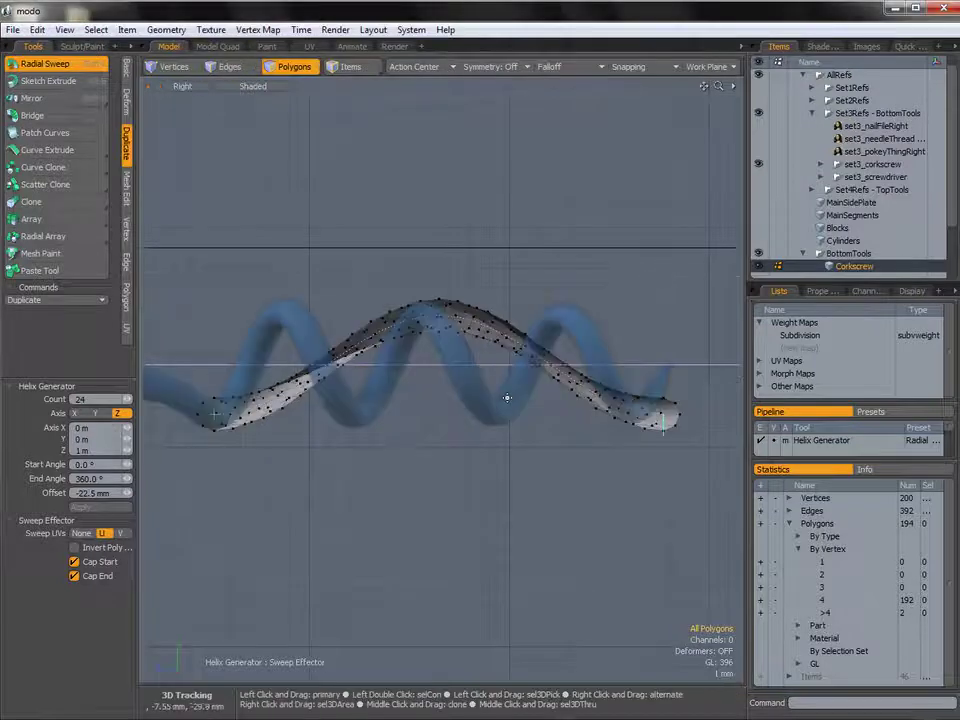
Step: Increase the radial sweep's end angle, trying 1080 degrees and settling on 1170 degrees to match the turns in the right-view reference
left_click_drag(127, 479, 202, 479)
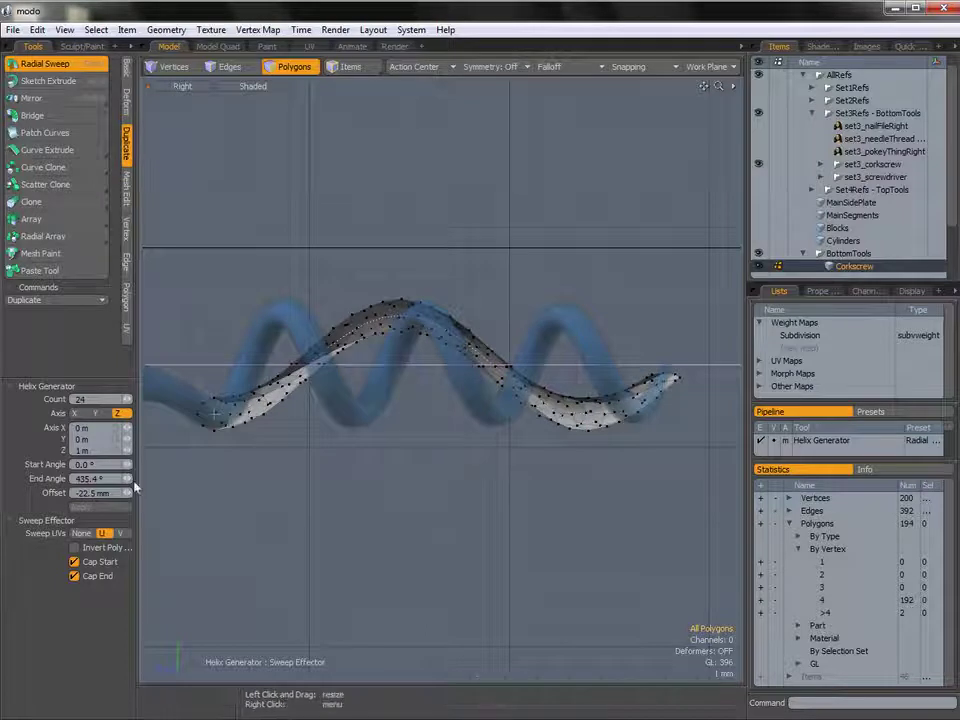
left_click_drag(127, 480, 202, 480)
left_click_drag(127, 488, 127, 494)
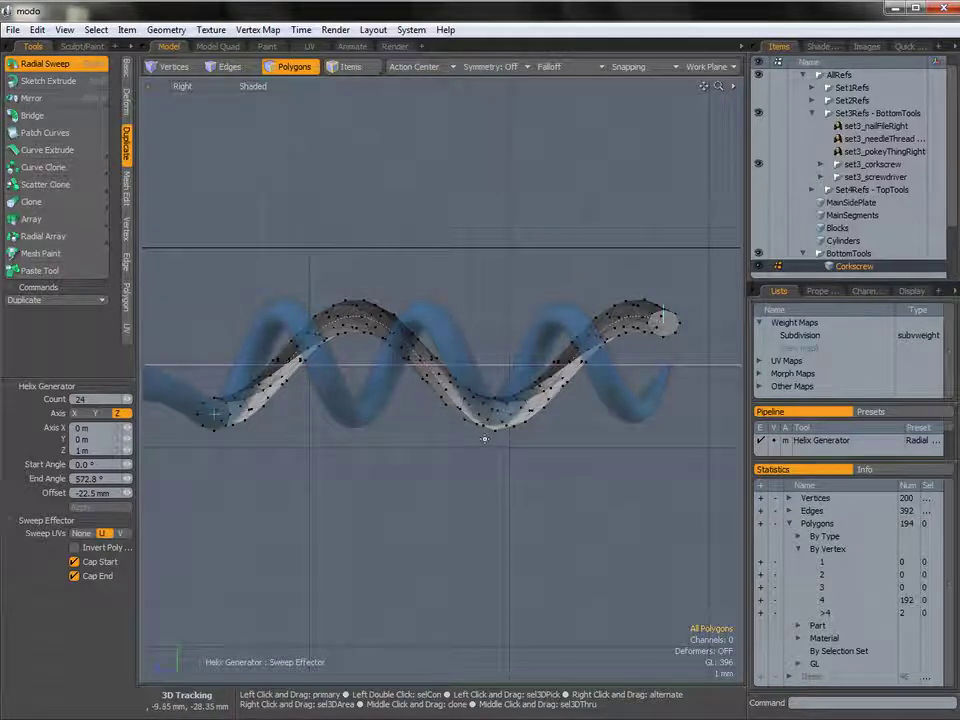
left_click_drag(110, 480, 57, 491)
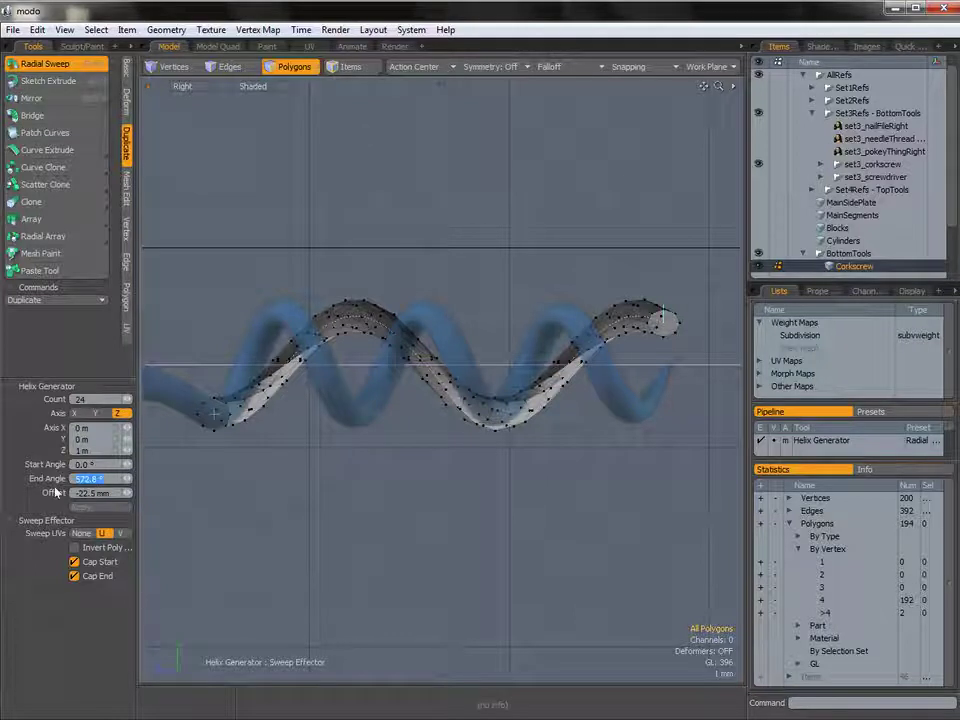
type("1080")
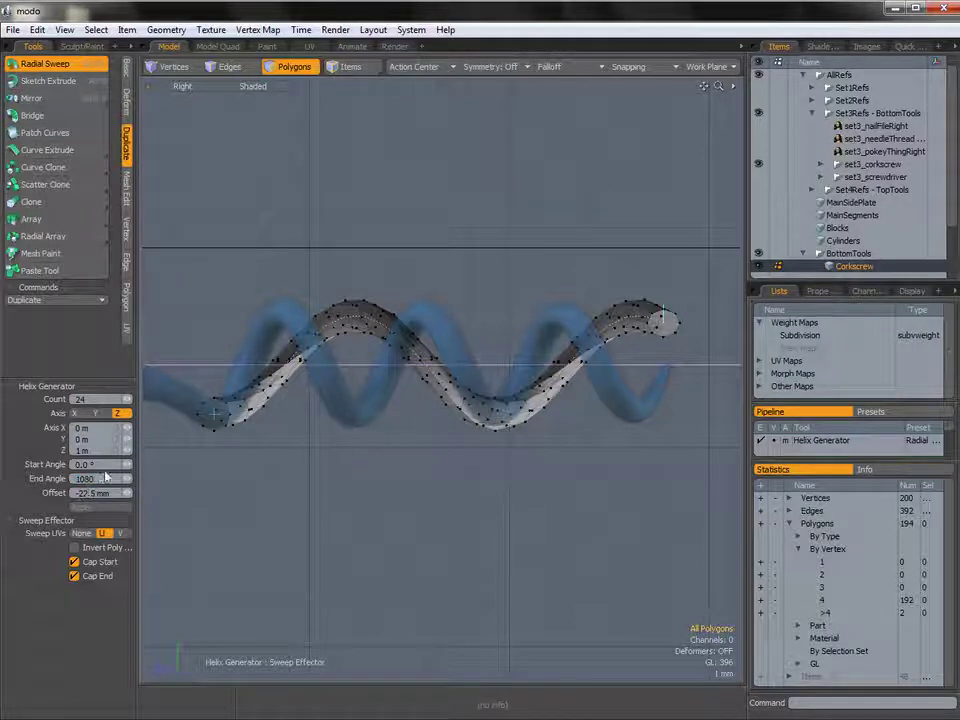
key("Return")
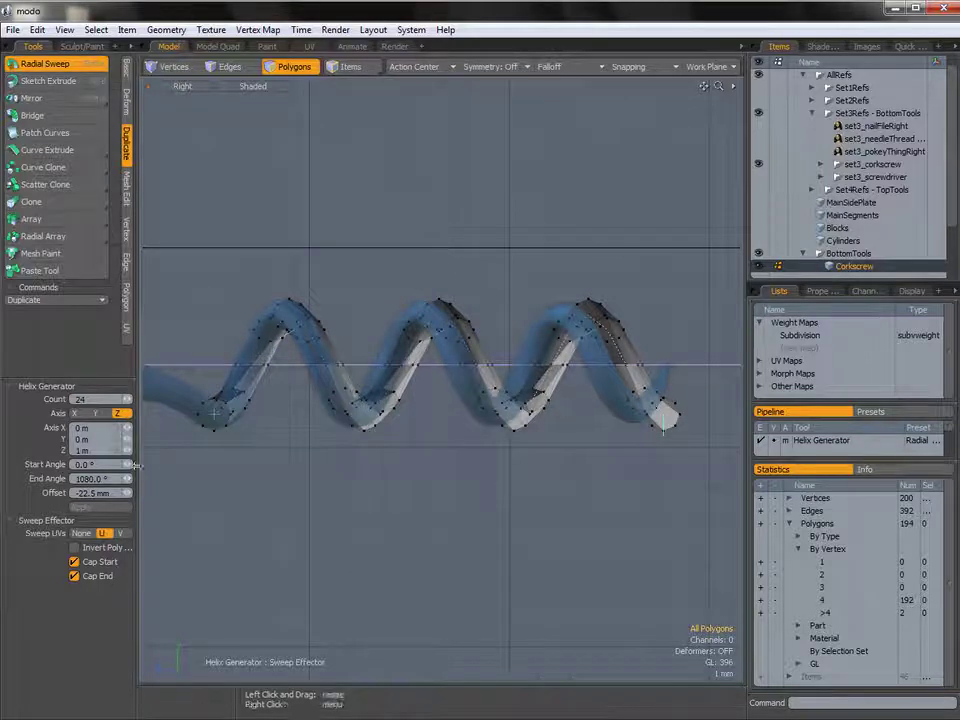
mouse_move(127, 479)
left_mouse_down()
mouse_move(170, 479)
mouse_move(124, 479)
left_mouse_up()
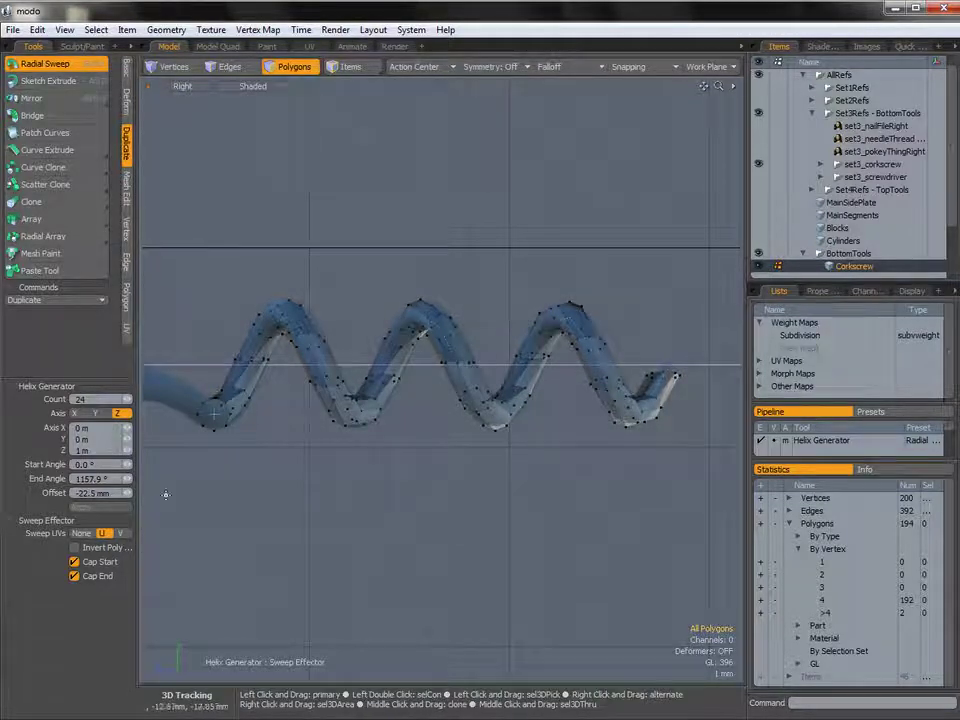
left_click_drag(127, 479, 131, 479)
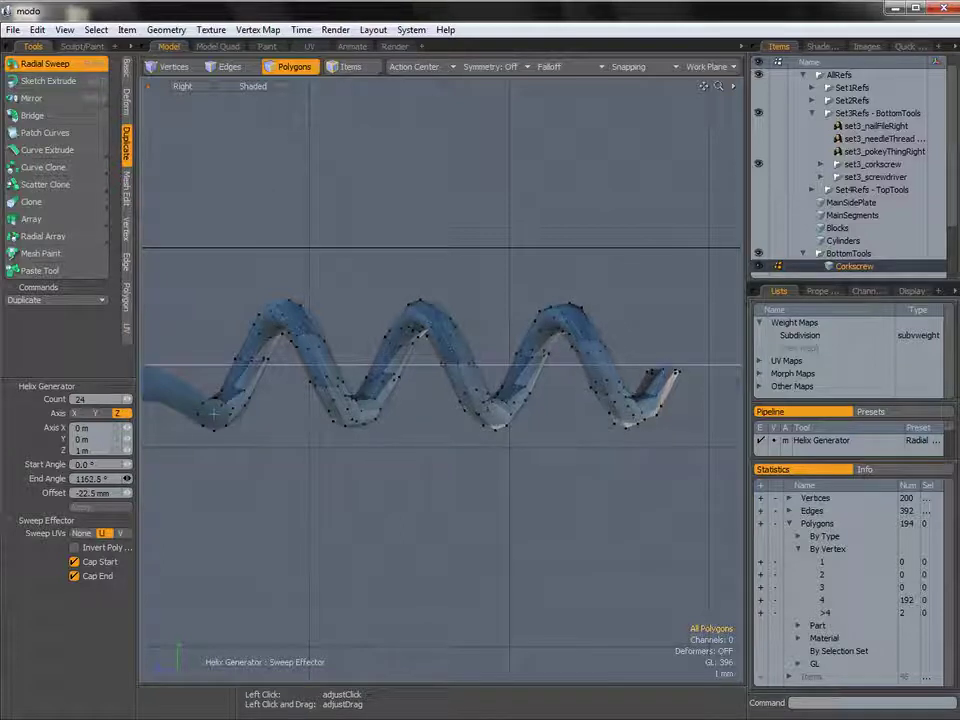
left_click_drag(676, 378, 678, 376)
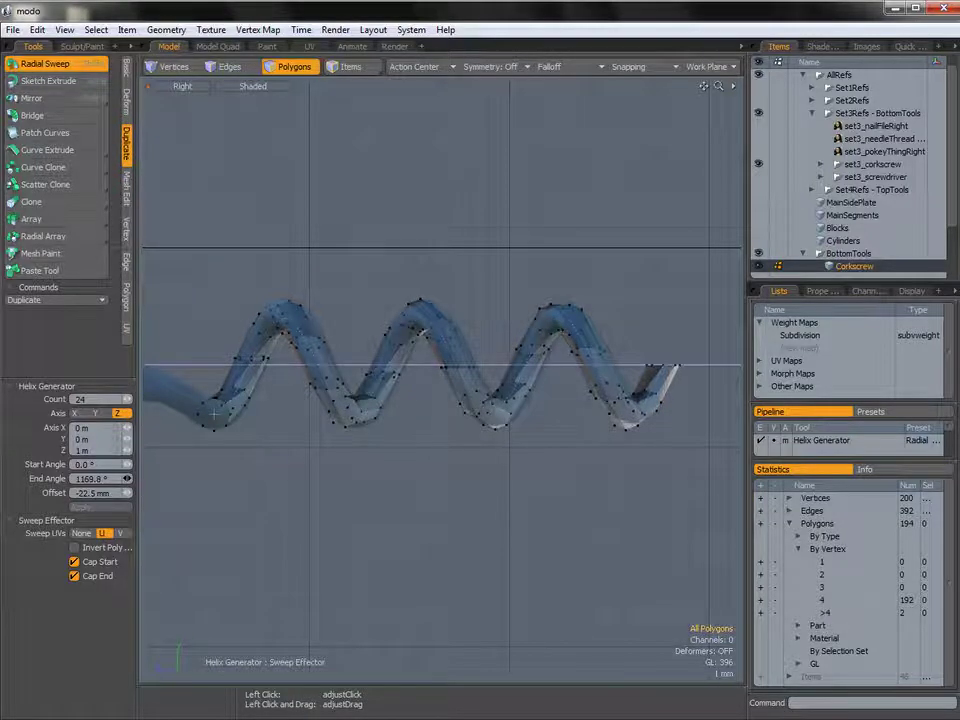
left_click_drag(127, 479, 35, 485)
type("1170")
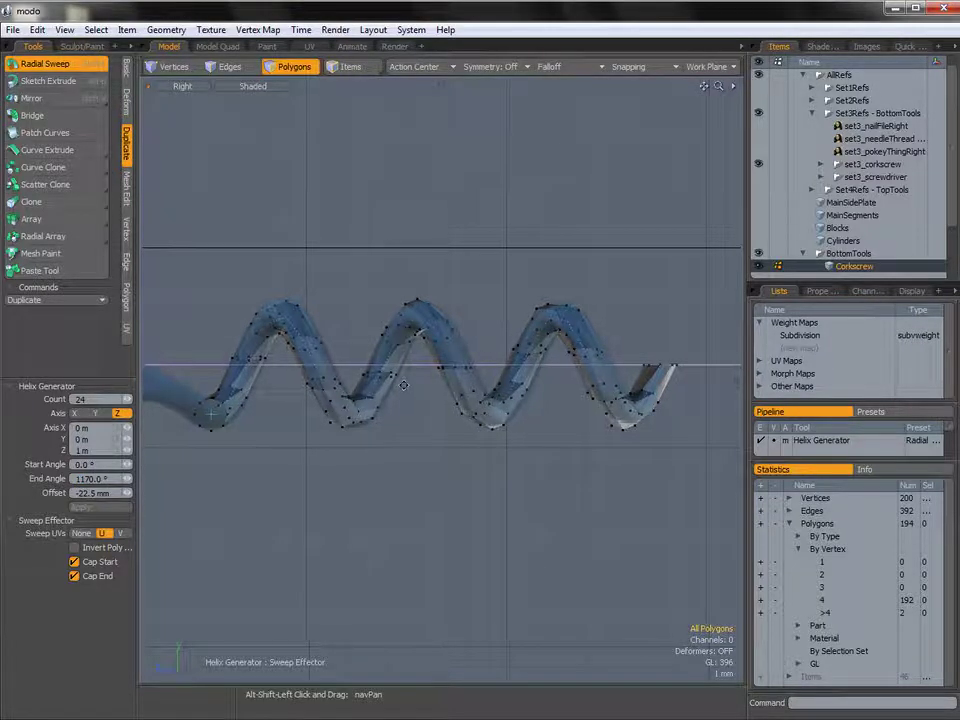
Step: Inspect the helix in the perspective and bottom views, and reverse its winding with a sweep end angle of -1170 degrees
left_click_drag(288, 327, 323, 320, "alt+shift")
left_click_drag(574, 366, 480, 297, "alt+shift")
key("ctrl+space")
left_click(506, 336)
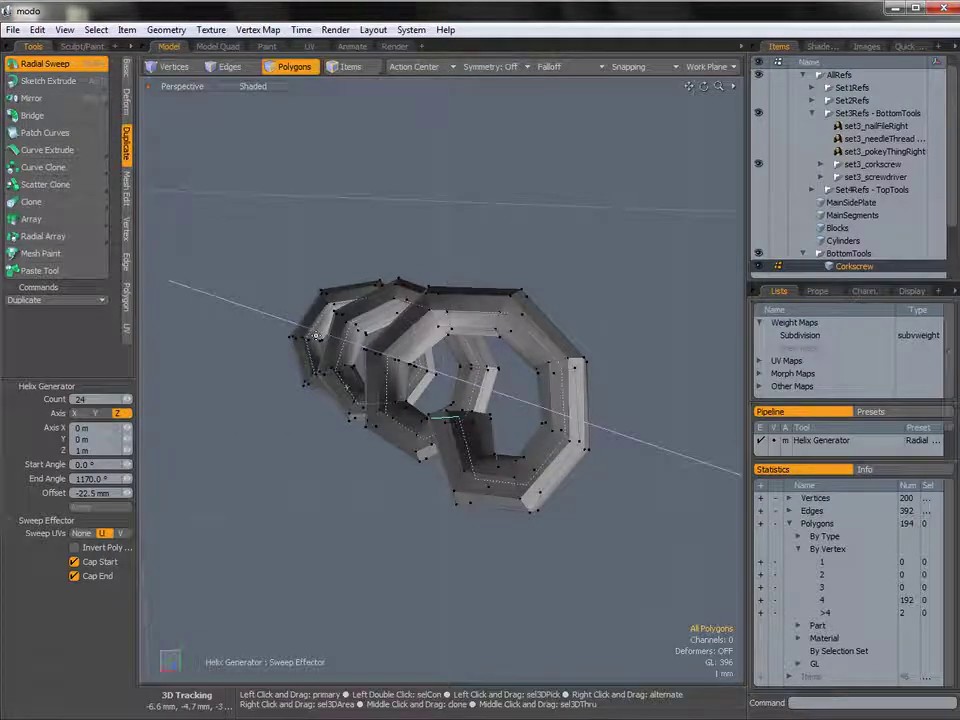
left_click_drag(373, 382, 294, 310, "alt")
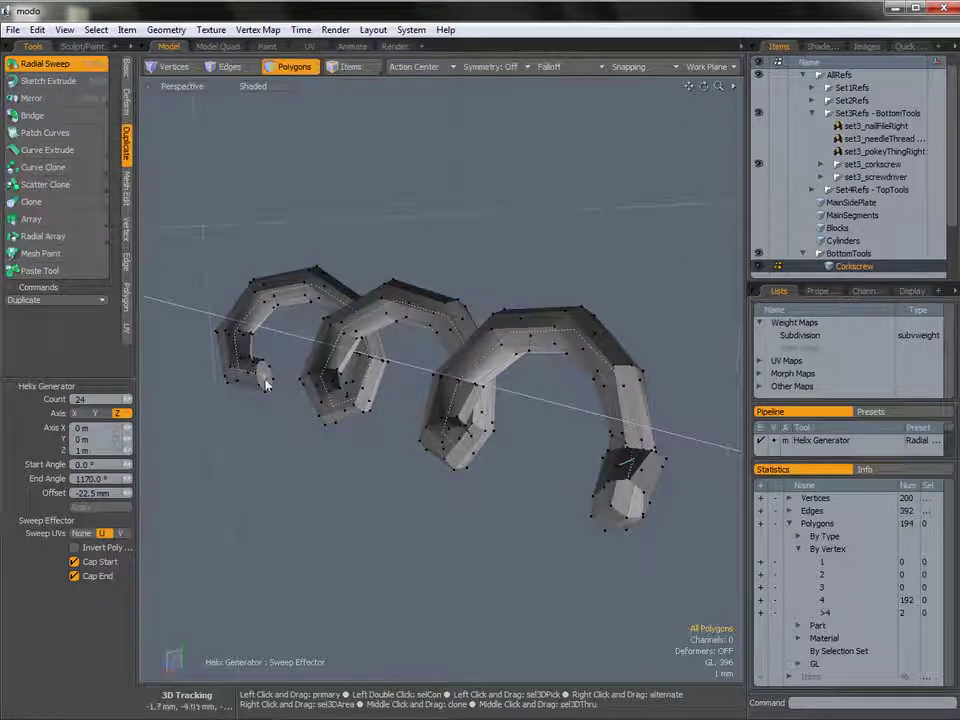
mouse_move(516, 439)
left_mouse_down("alt")
mouse_move(572, 414)
mouse_move(574, 392)
mouse_move(492, 437)
mouse_move(522, 438)
left_mouse_up("alt")
key("ctrl+space")
left_click(579, 437)
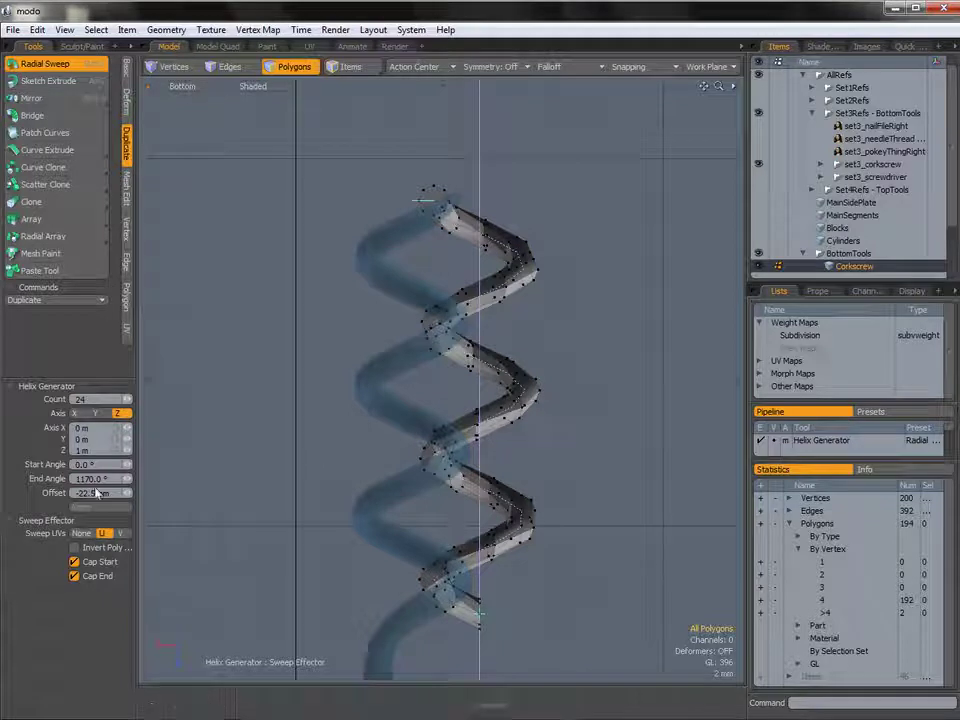
left_click(76, 479)
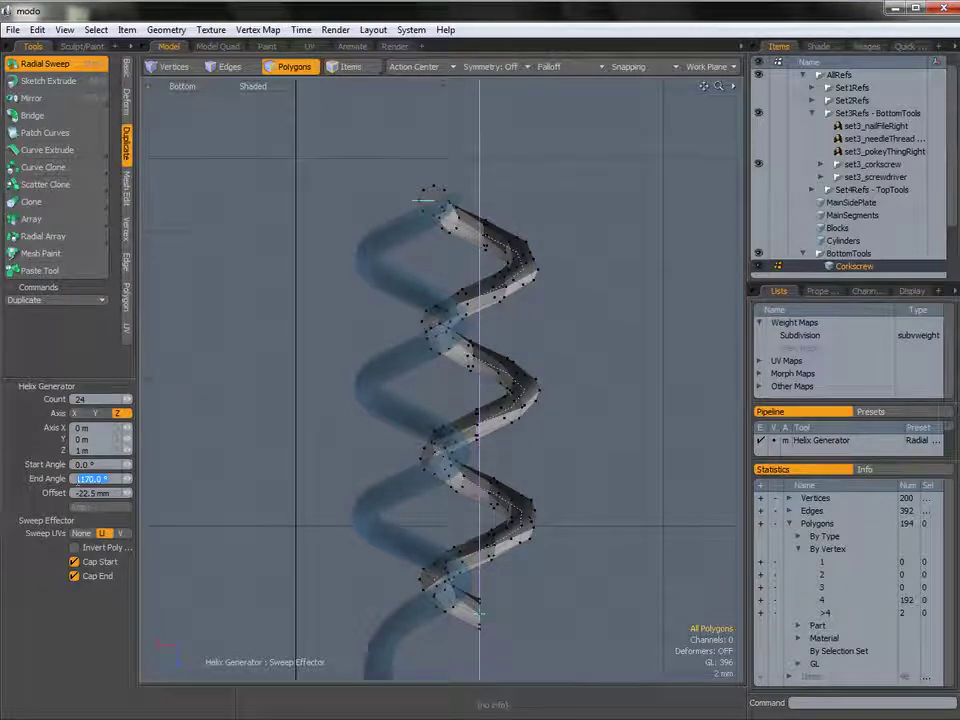
key("Return")
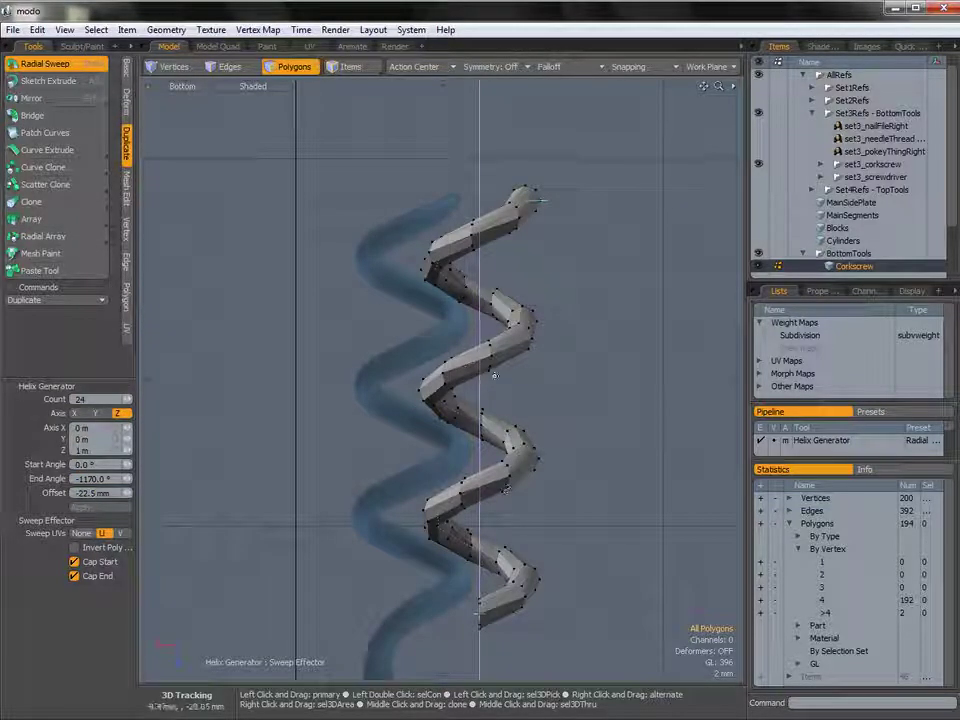
Step: Compare the reversed helix with the corkscrew reference in the right view and finish the radial sweep
key("ctrl+space")
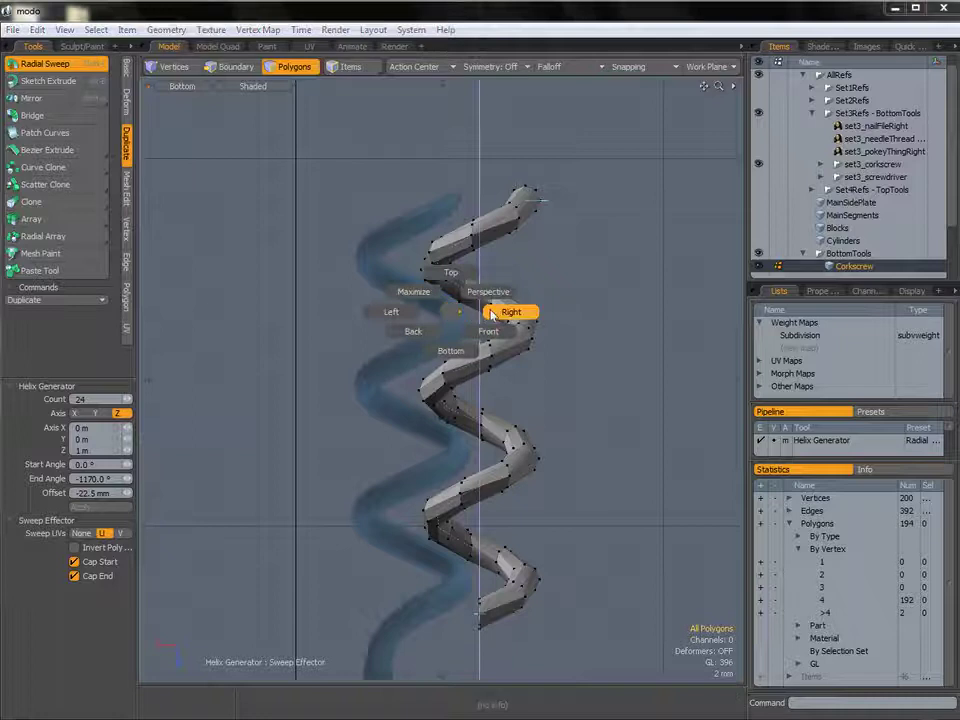
left_click(505, 311)
mouse_move(545, 362)
left_mouse_down("ctrl+alt")
mouse_move(537, 361)
mouse_move(572, 361)
mouse_move(529, 369)
left_mouse_up("ctrl+alt")
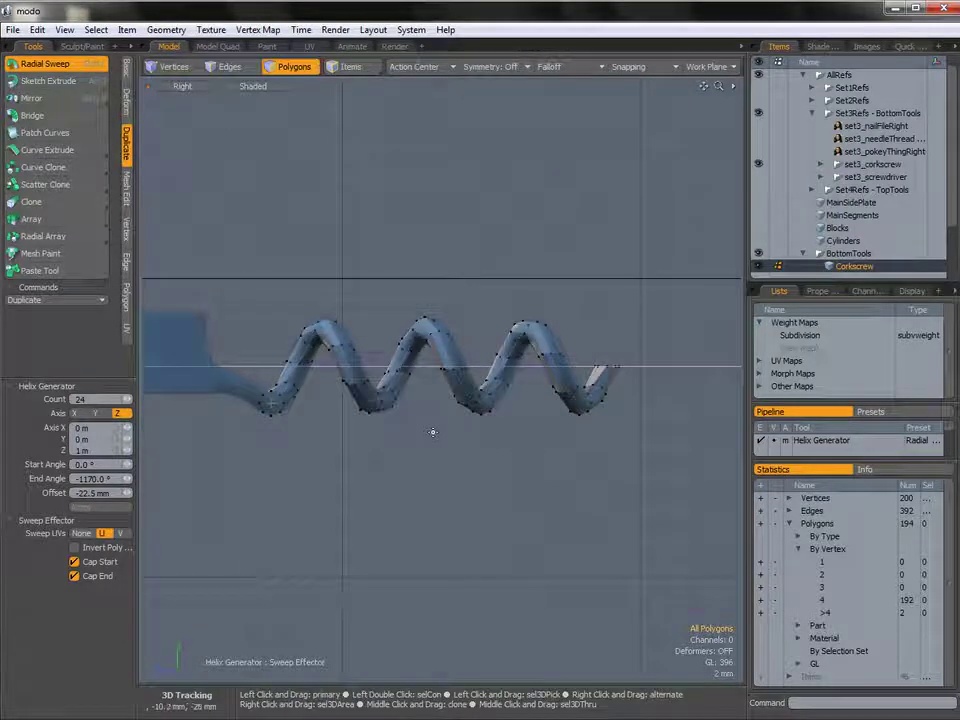
key("space")
Step: Delete the cap polygon on the helix end nearest the handle and convert the helix to a subdivision surface
key("ctrl+space")
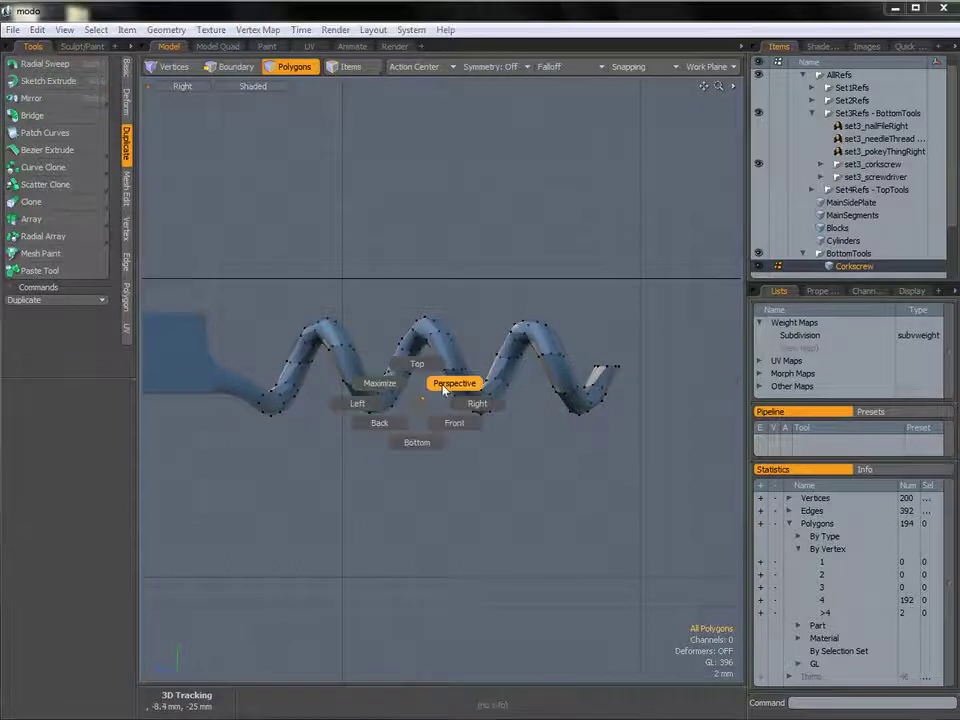
left_click(452, 381)
left_click_drag(428, 405, 332, 411, "alt")
key("3")
left_click(305, 424)
key("Delete")
left_click_drag(568, 422, 481, 347, "alt")
key("Tab")
Step: Select the whole helix in the right view, enlarge it in Y, and scale it to 103% in Z to fit the reference
key("ctrl+space")
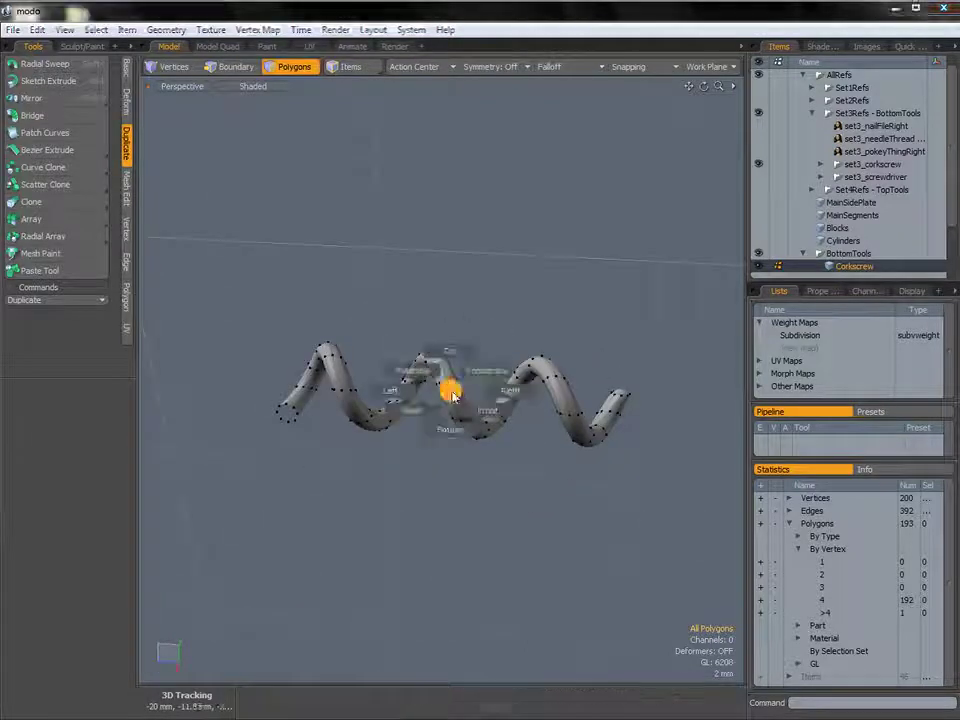
left_click(503, 390)
left_click_drag(500, 389, 467, 355, "alt+shift")
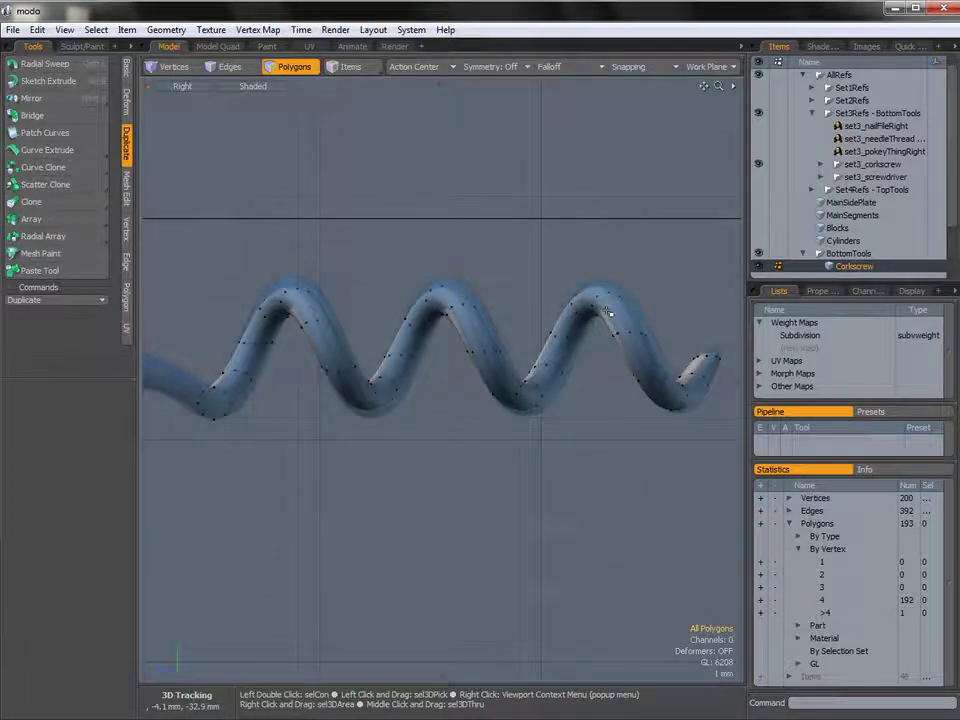
double_click(477, 333)
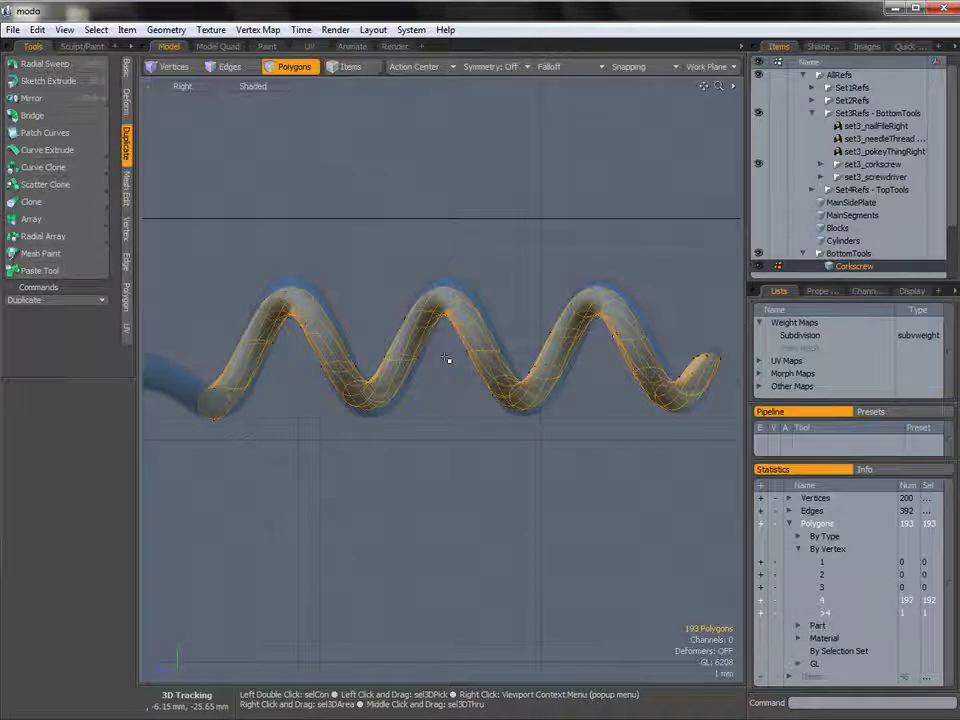
key("r")
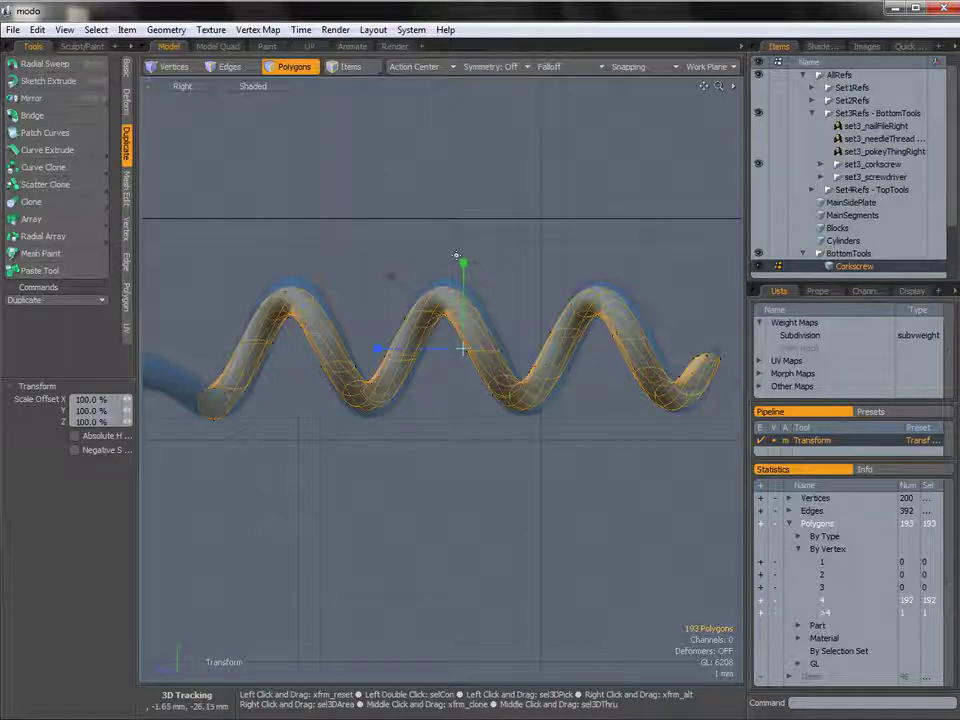
left_click_drag(463, 262, 463, 250)
key("w")
left_click_drag(411, 348, 376, 349)
key("r")
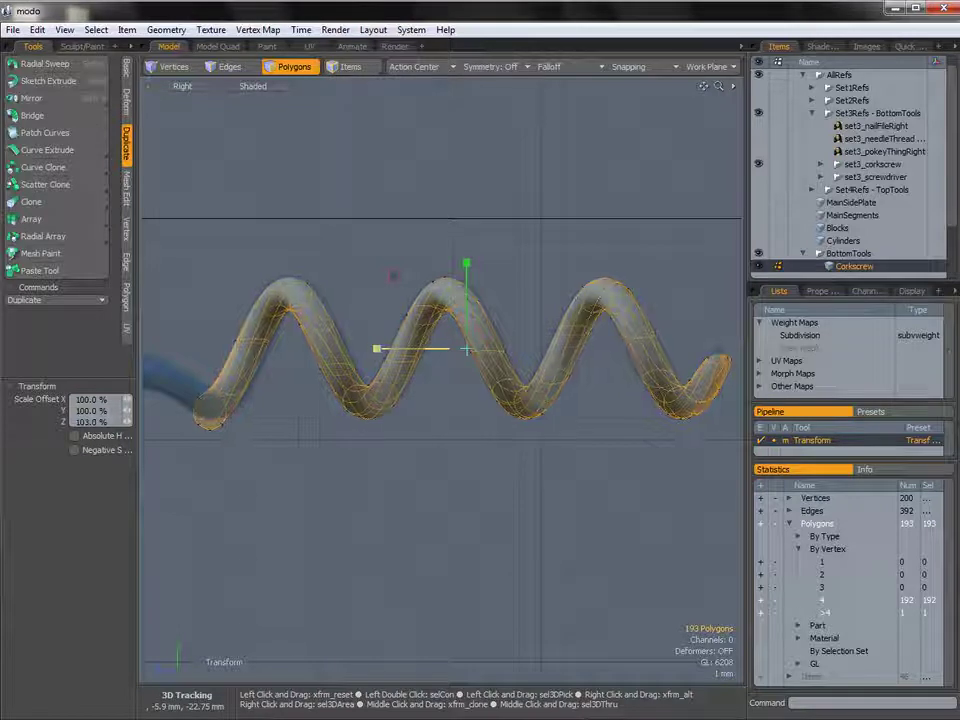
Step: Fine-tune the helix against the reference by scaling it to 100.5% in Z and moving it 50 um in Y
key("w")
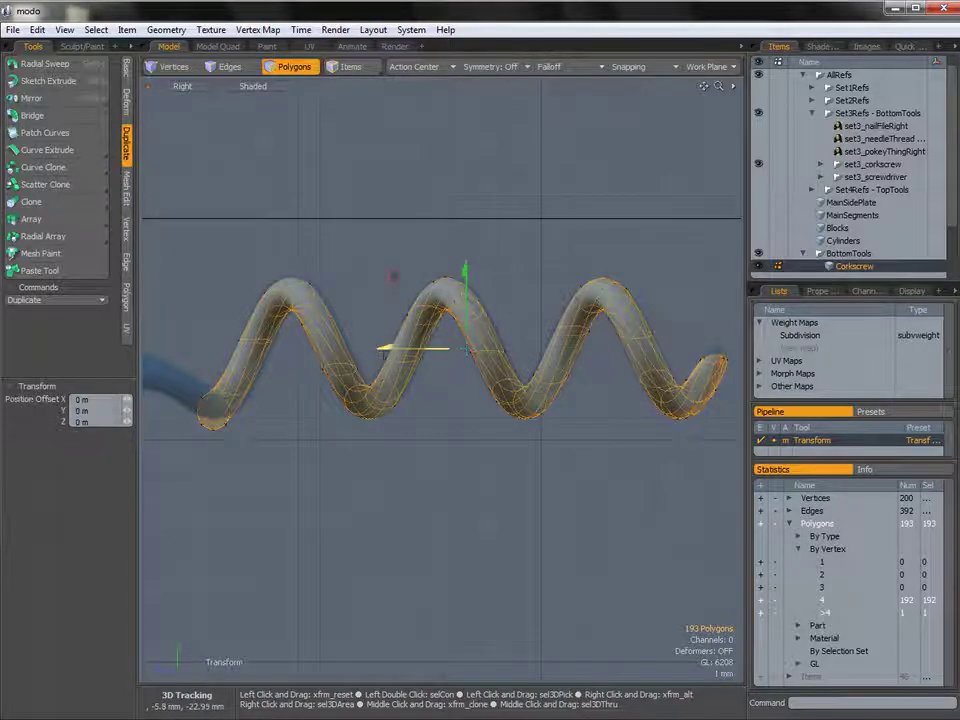
key("r")
left_click_drag(381, 349, 380, 349)
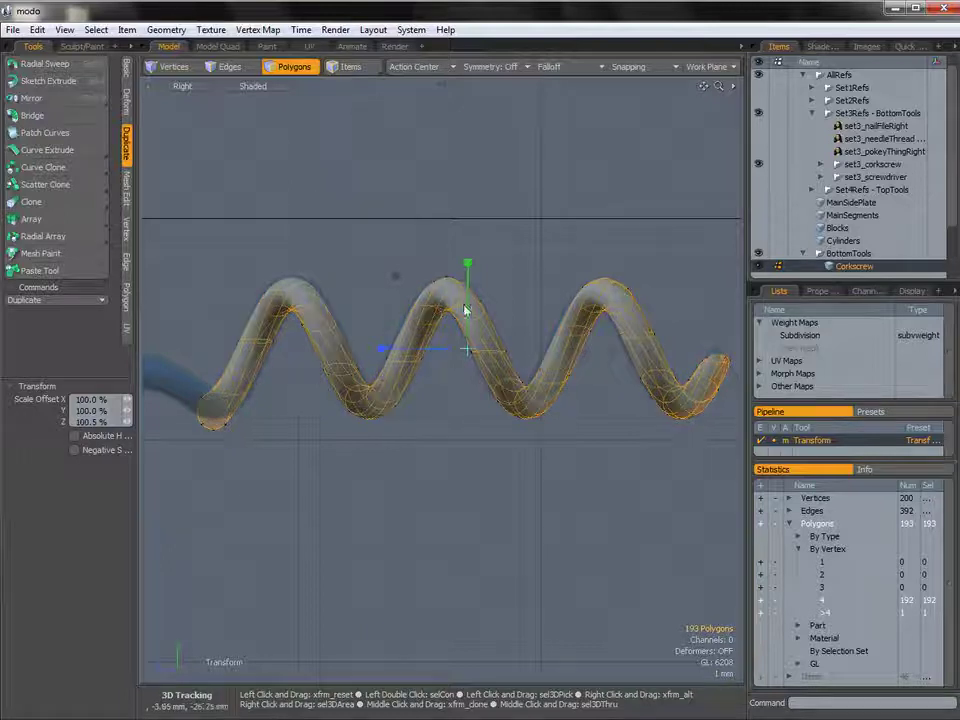
key("w")
left_click_drag(395, 276, 394, 272)
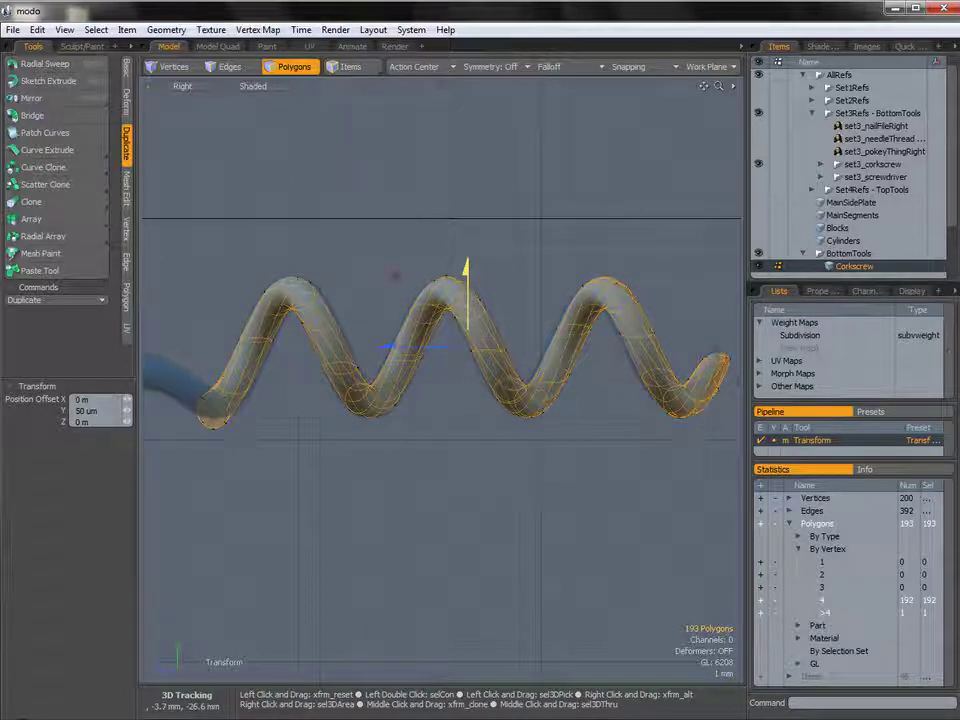
Step: Align the helix with the corkscrew reference in the bottom view, moving it about 3.7 mm in X and scaling it to 113% in X
key("ctrl+space")
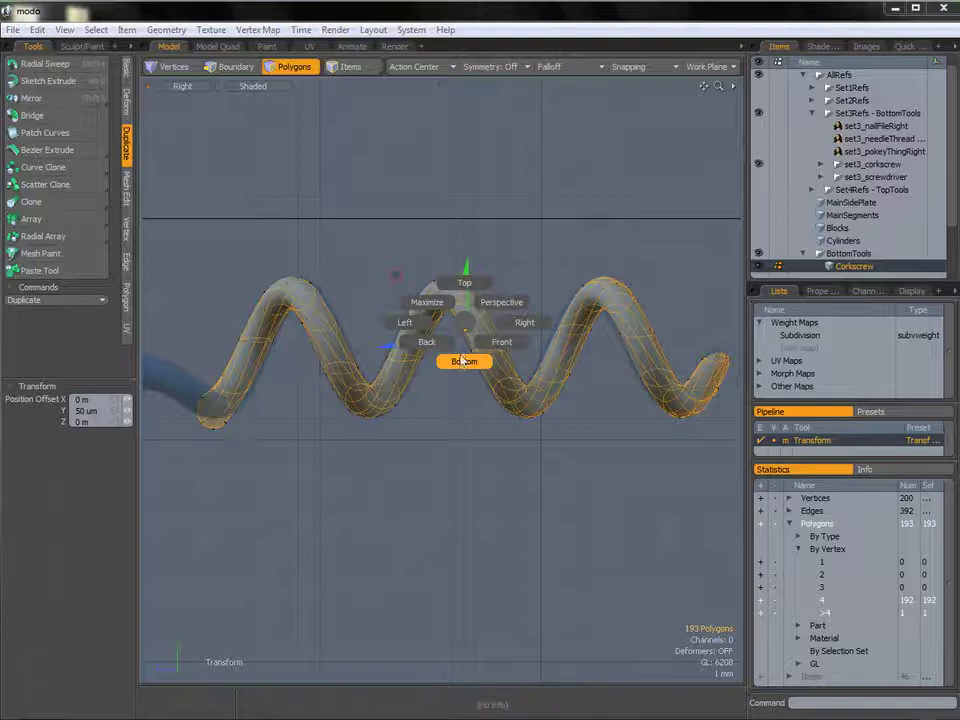
left_click(460, 362)
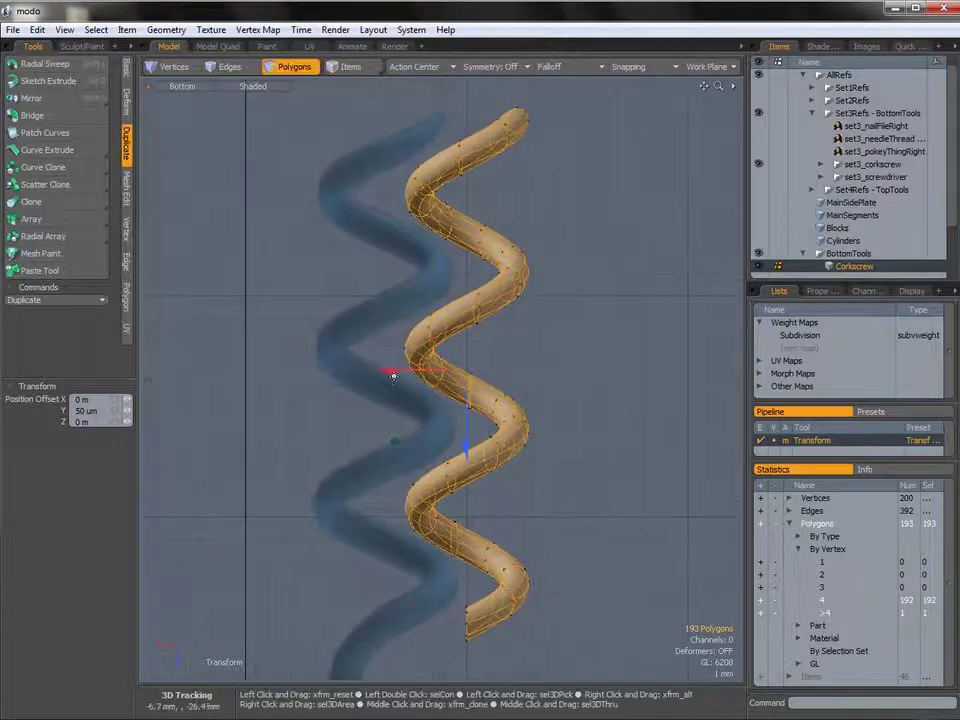
left_click_drag(397, 375, 342, 372)
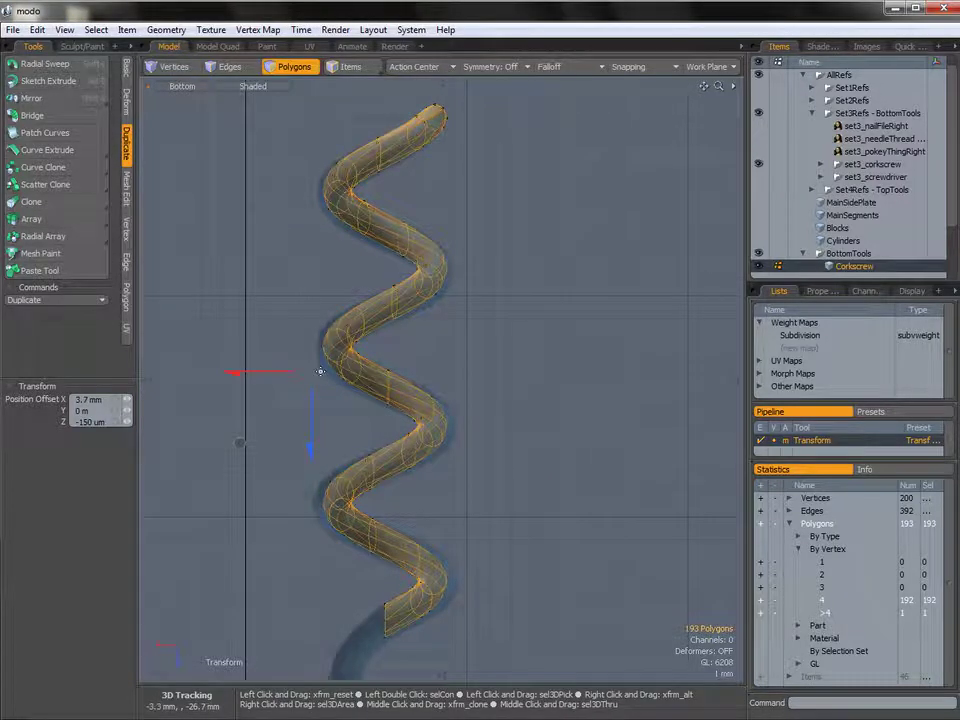
key("r")
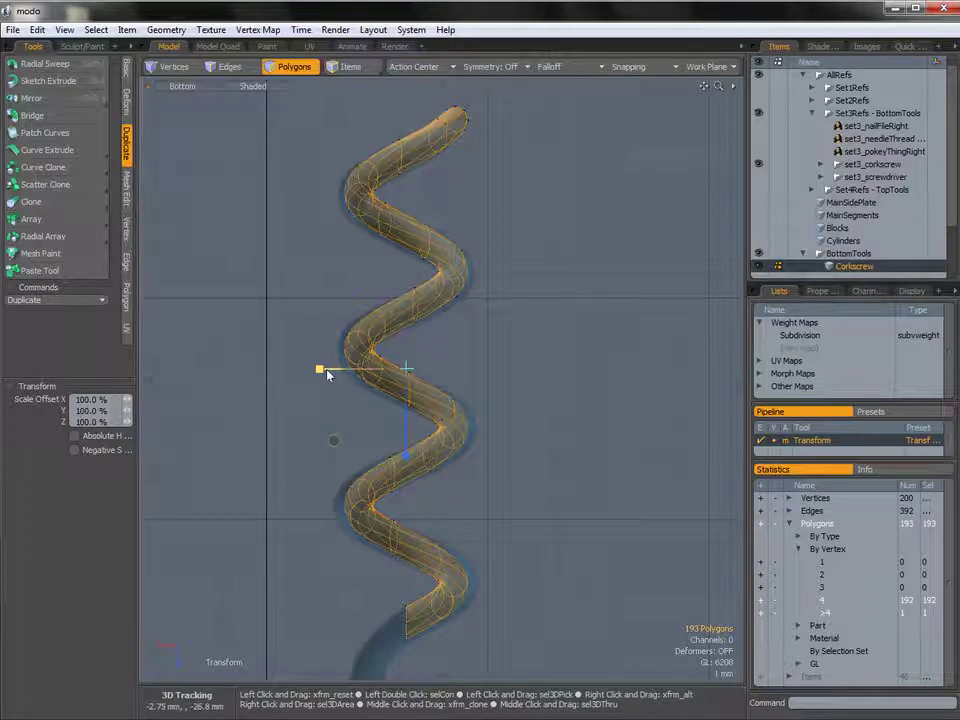
left_click_drag(319, 369, 303, 369)
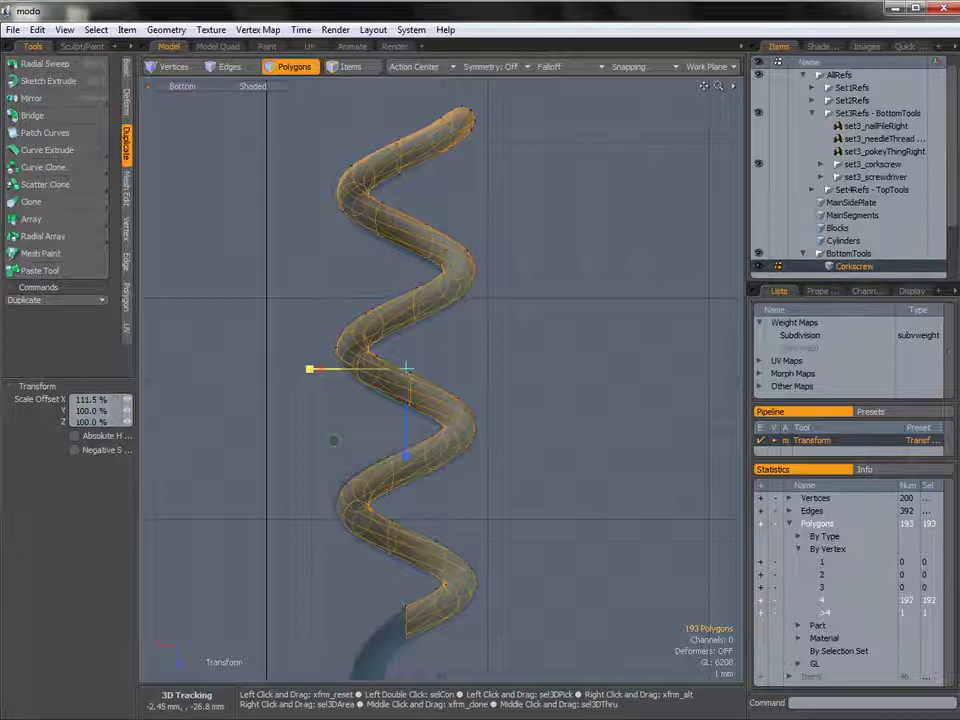
Step: Refit the helix to the reference in the right view by moving it 200 um in Z and scaling it to 99% in Z, then deselect it
key("ctrl+space")
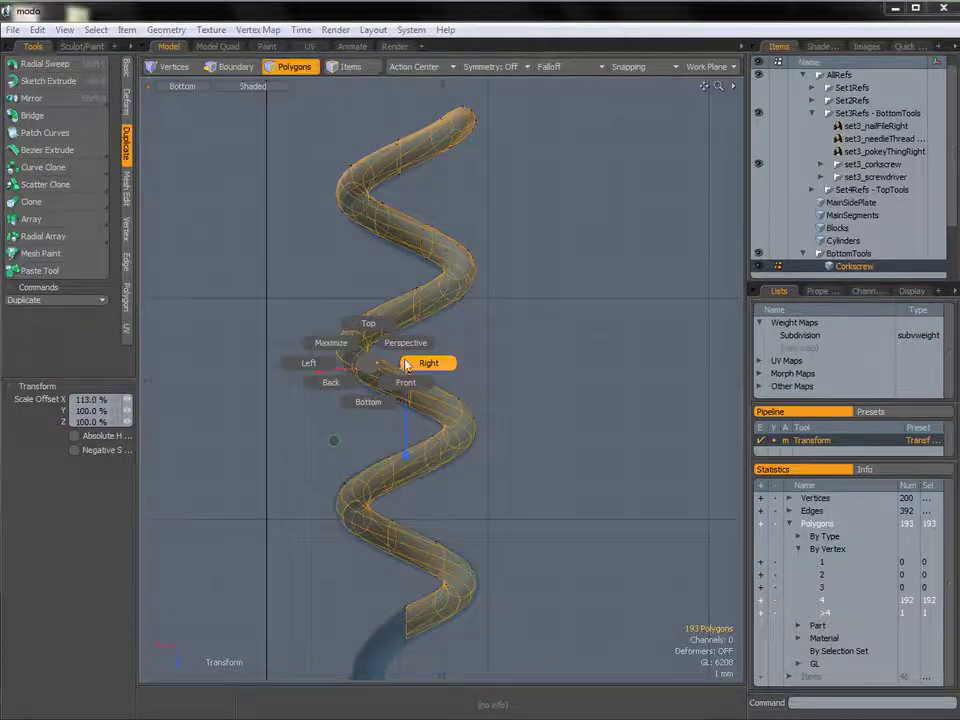
left_click(429, 364)
left_click_drag(487, 358, 517, 361, "alt+shift")
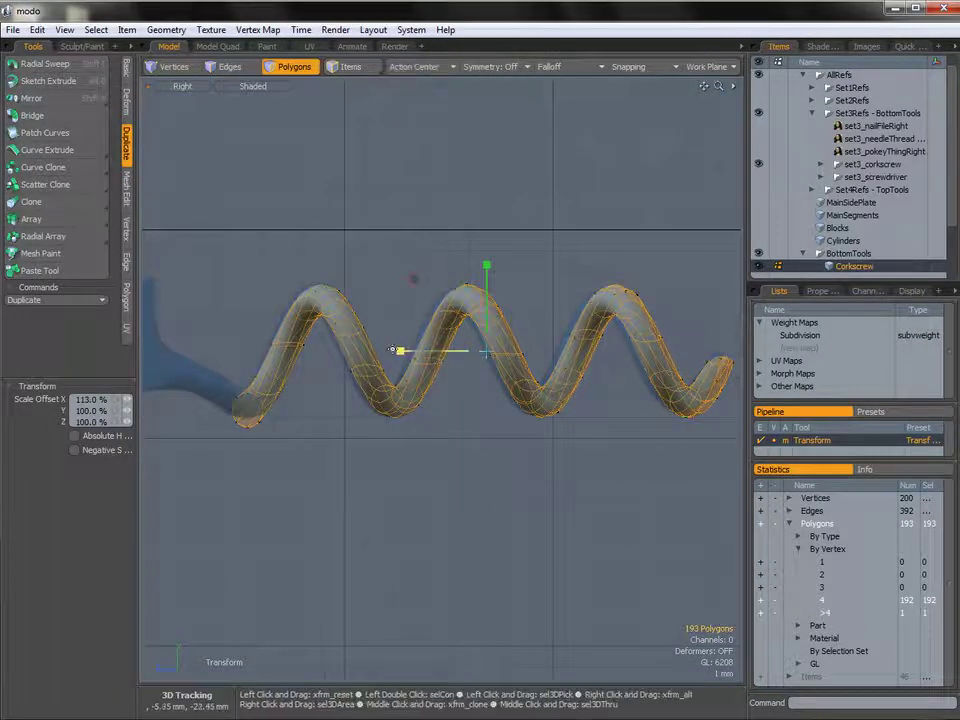
key("w")
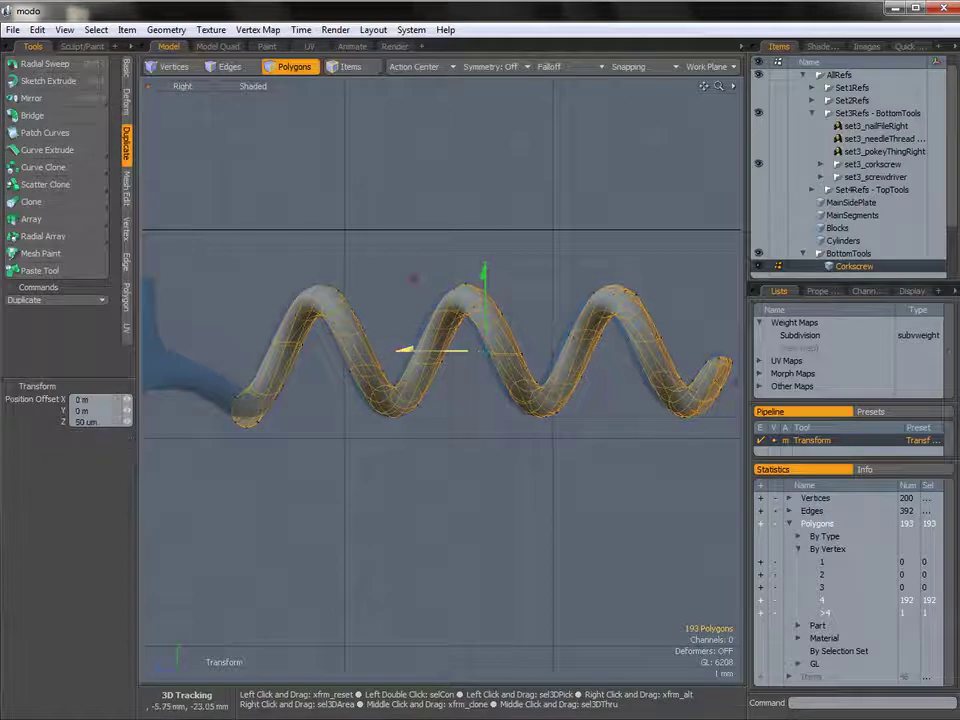
key("r")
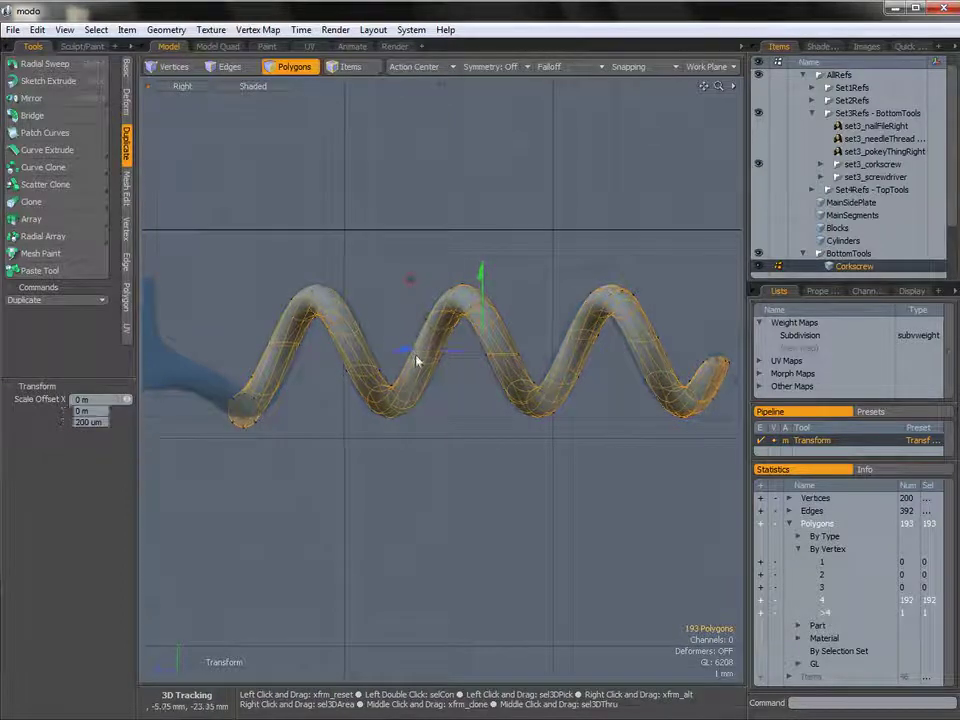
left_click_drag(396, 351, 397, 351)
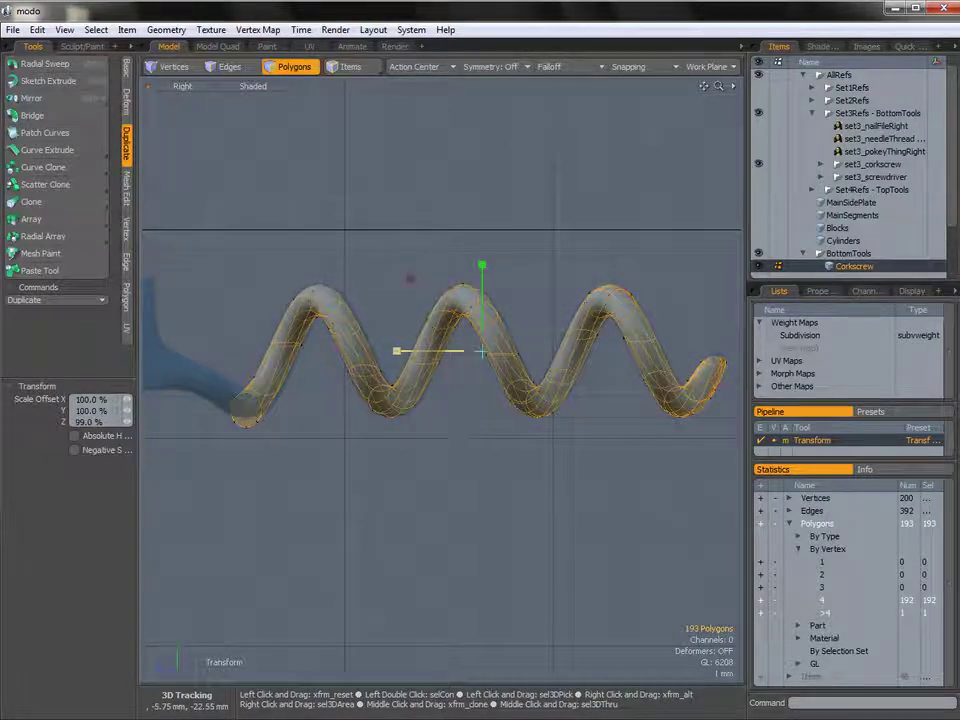
key("space")
left_click(512, 429)
Step: In the bottom view, move the second edge loop behind the tip about -240 um in Z and the third about -140 um in Z
left_click_drag(690, 374, 537, 390, "alt+shift")
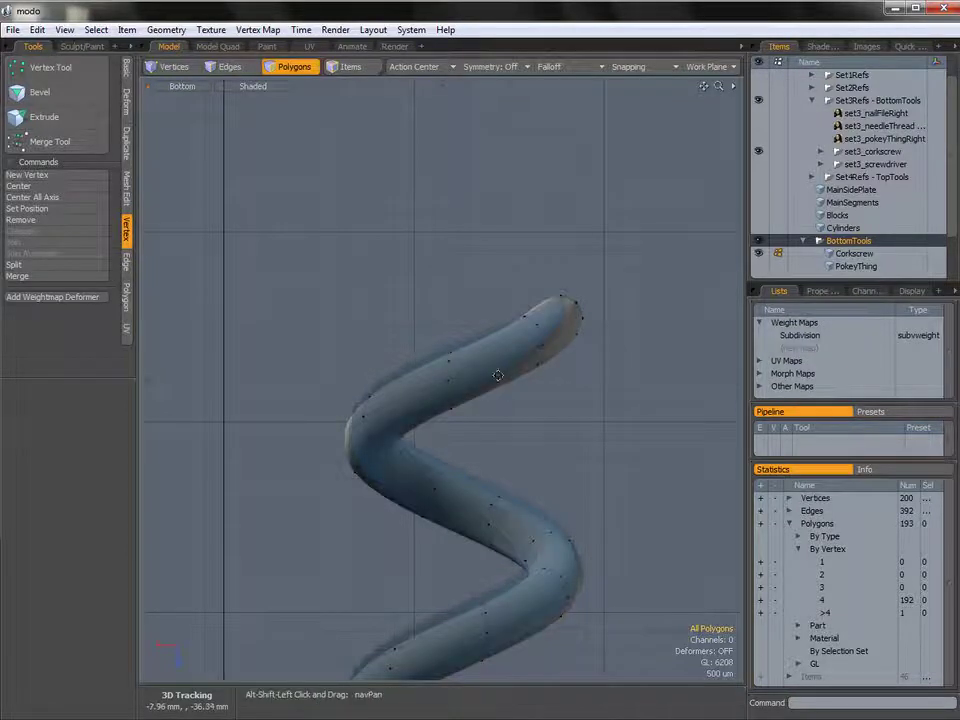
left_click_drag(498, 375, 524, 343, "alt+shift")
left_click_drag(416, 396, 450, 416, "ctrl+alt")
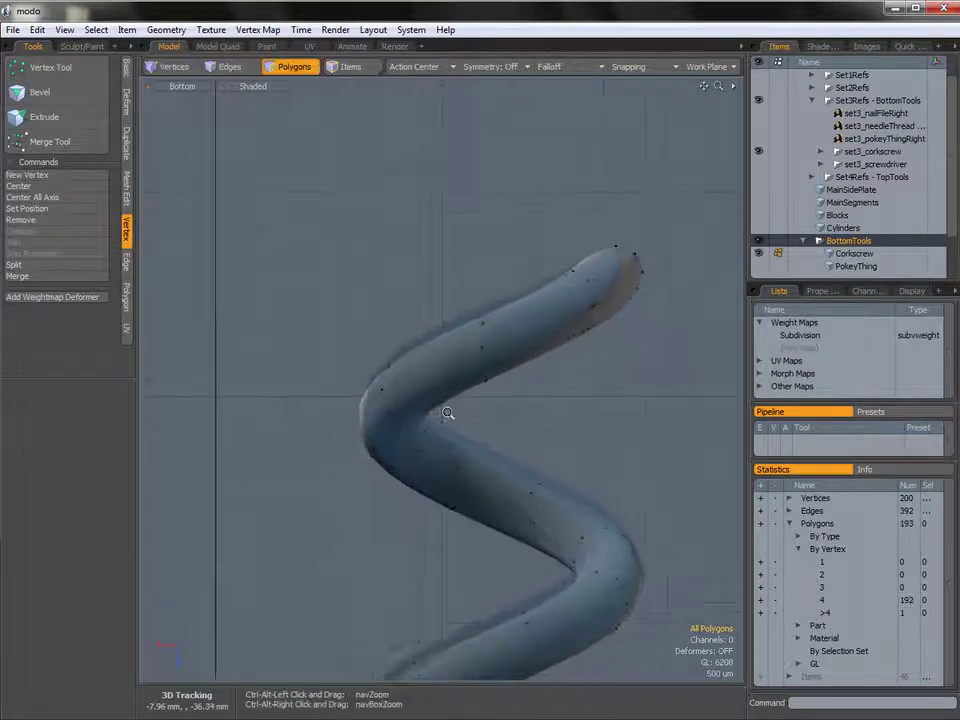
left_click_drag(470, 361, 457, 393, "alt+shift")
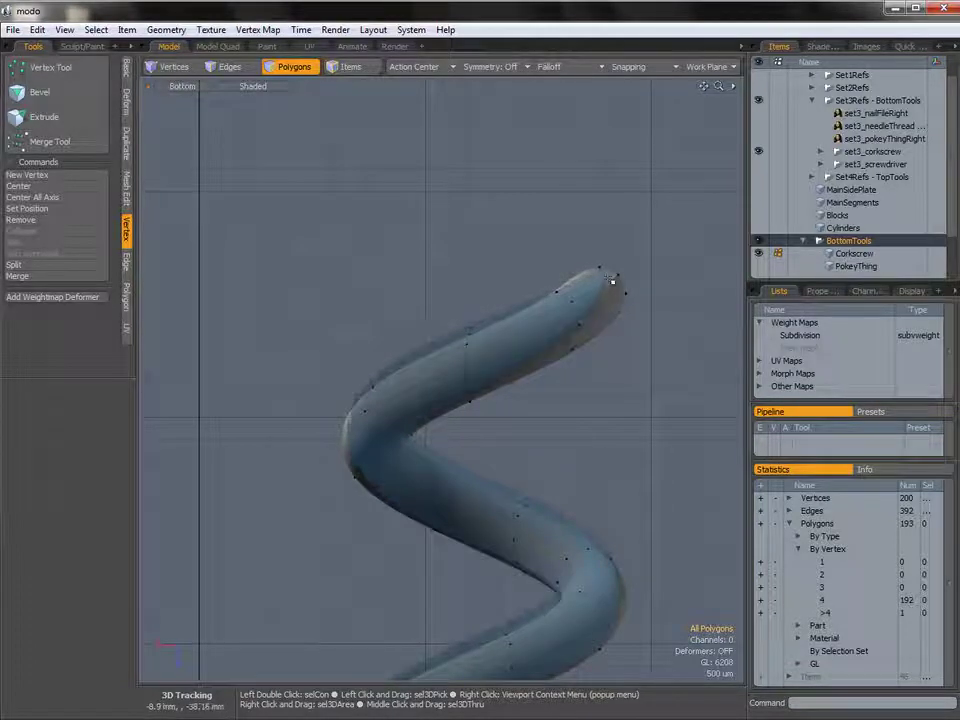
key("2")
double_click(467, 377)
key("w")
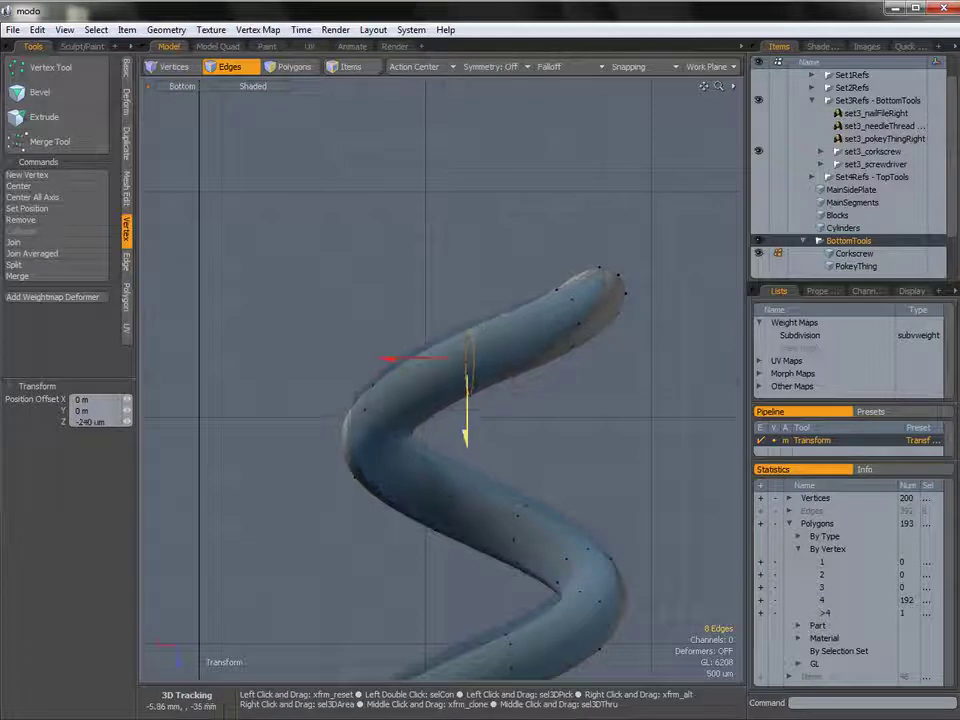
key("space")
key("w")
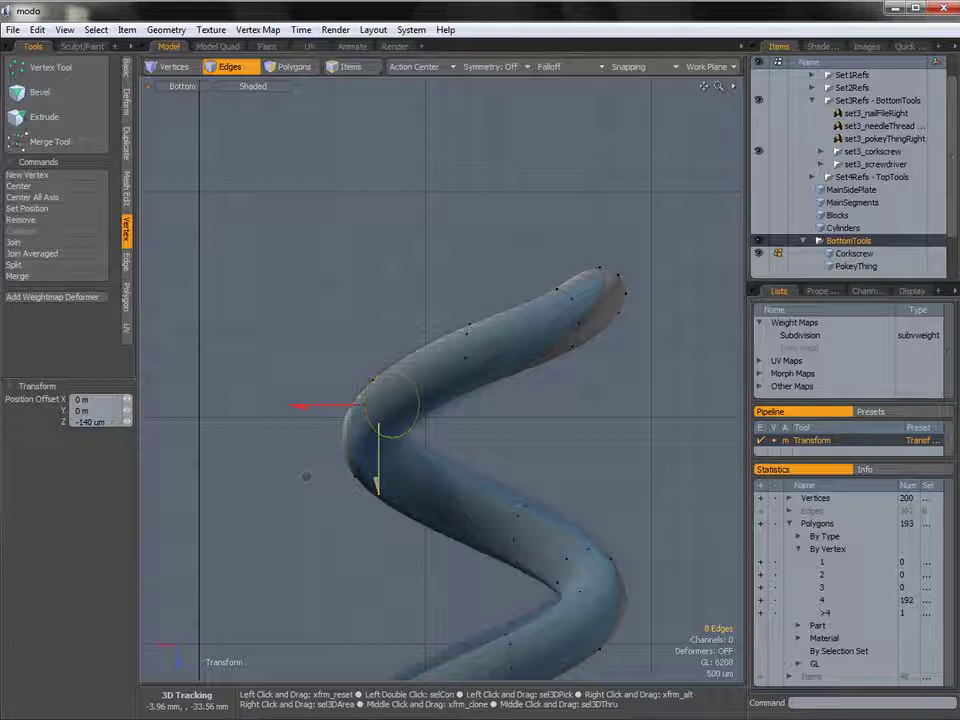
key("space")
Step: Move the edge loop just behind the tip about -200 um in Z and scale it uniformly to 75%
double_click(576, 318)
key("w")
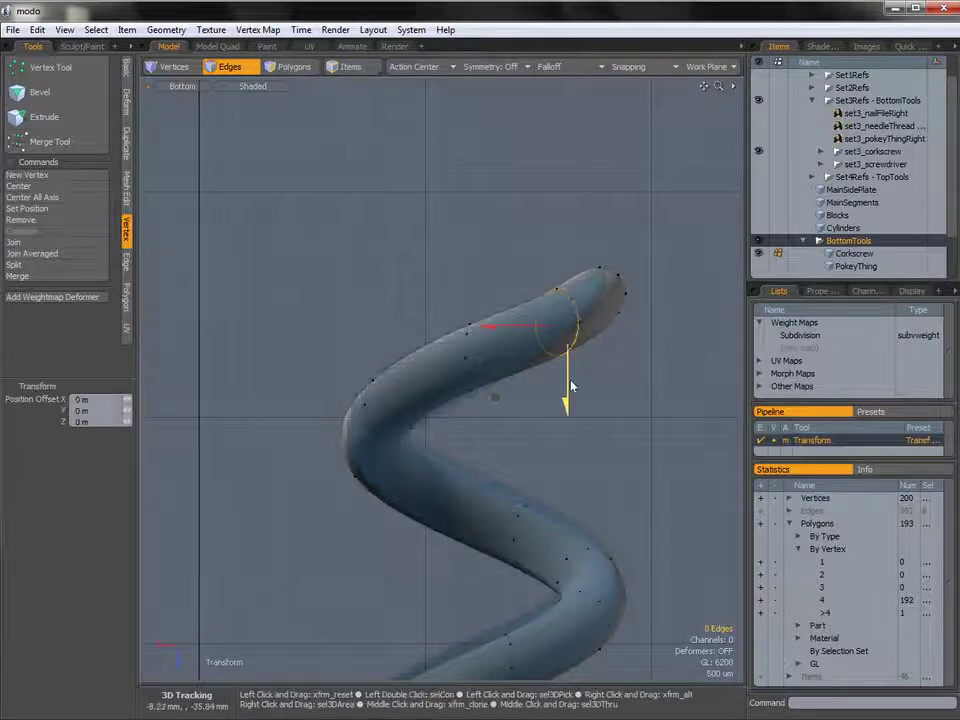
left_click_drag(562, 468, 562, 462)
left_click_drag(390, 250, 430, 240)
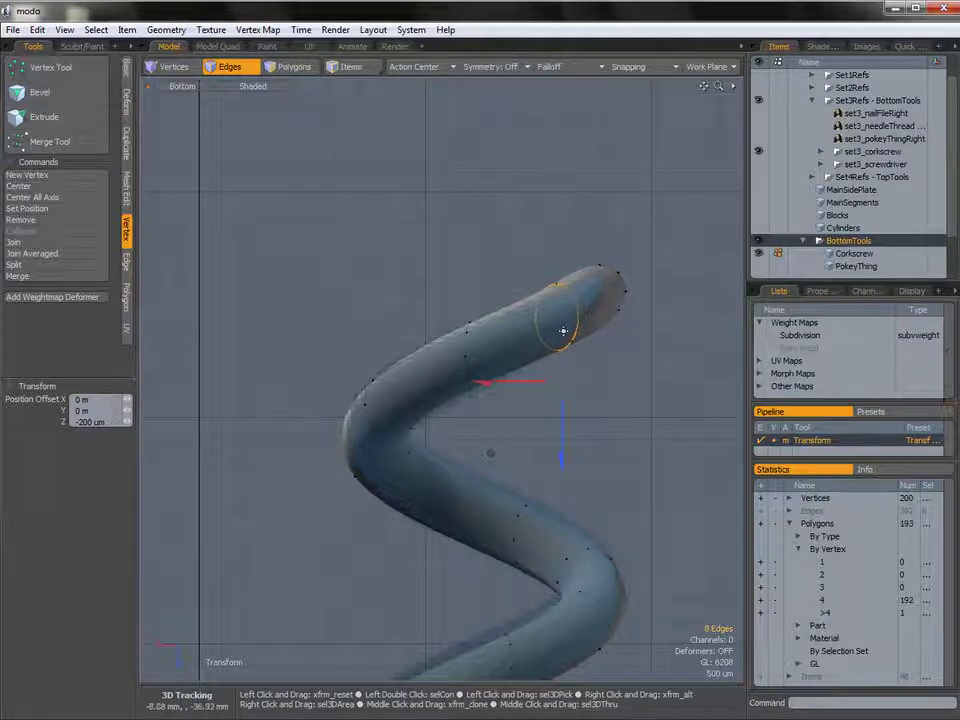
key("r")
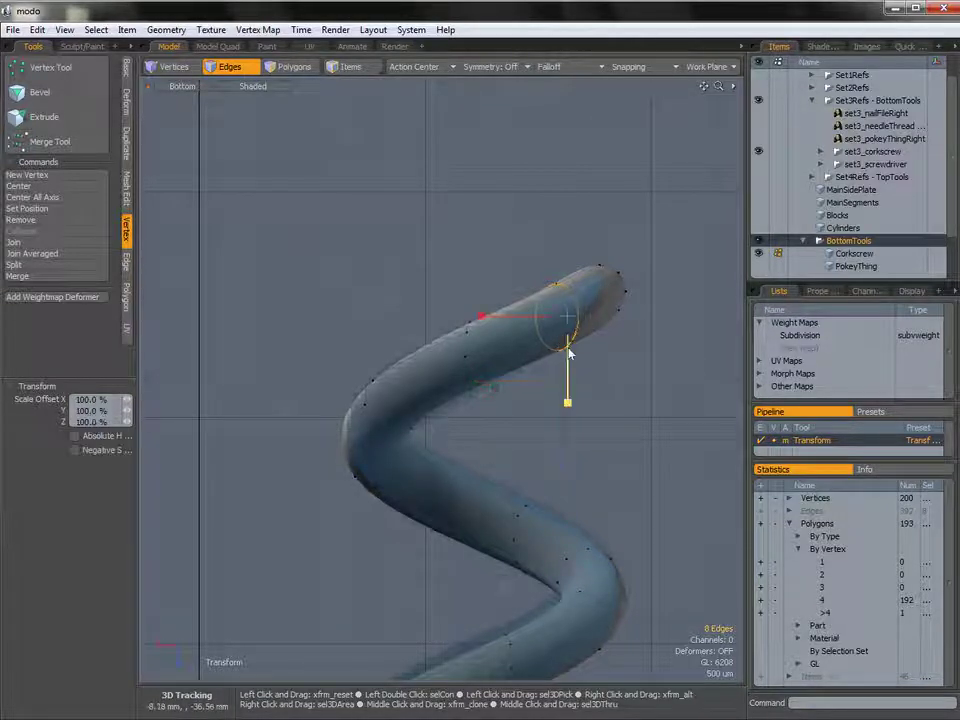
left_click_drag(567, 322, 505, 316)
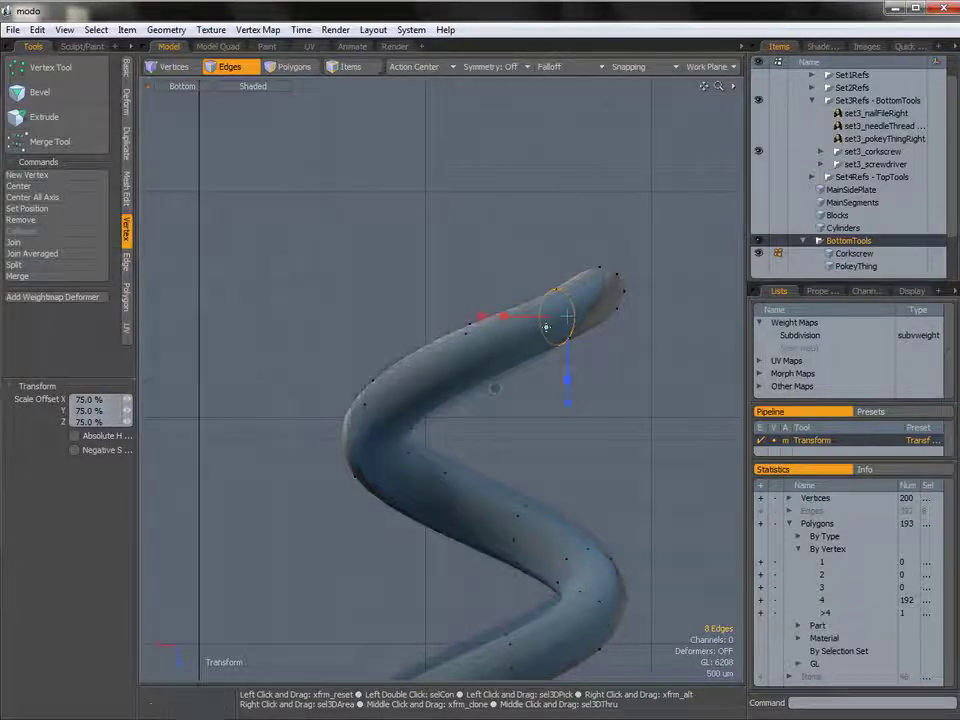
key("space")
Step: Select the cap polygon at the corkscrew's tip, scale it to 19%, and move it about -320 um in Z in the bottom view
key("ctrl+space")
left_click(649, 269)
left_click_drag(649, 269, 573, 262, "alt")
key("3")
left_click(521, 407)
left_click_drag(522, 406, 567, 385, "alt")
key("ctrl+space")
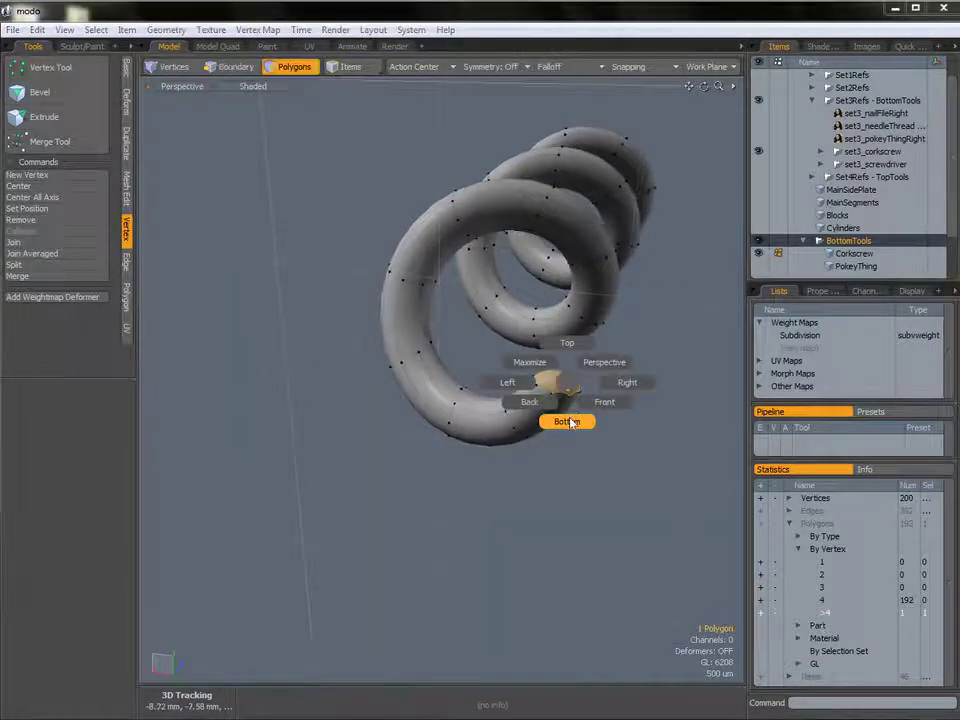
left_click(567, 421)
left_click_drag(594, 343, 567, 313, "ctrl+alt")
key("y")
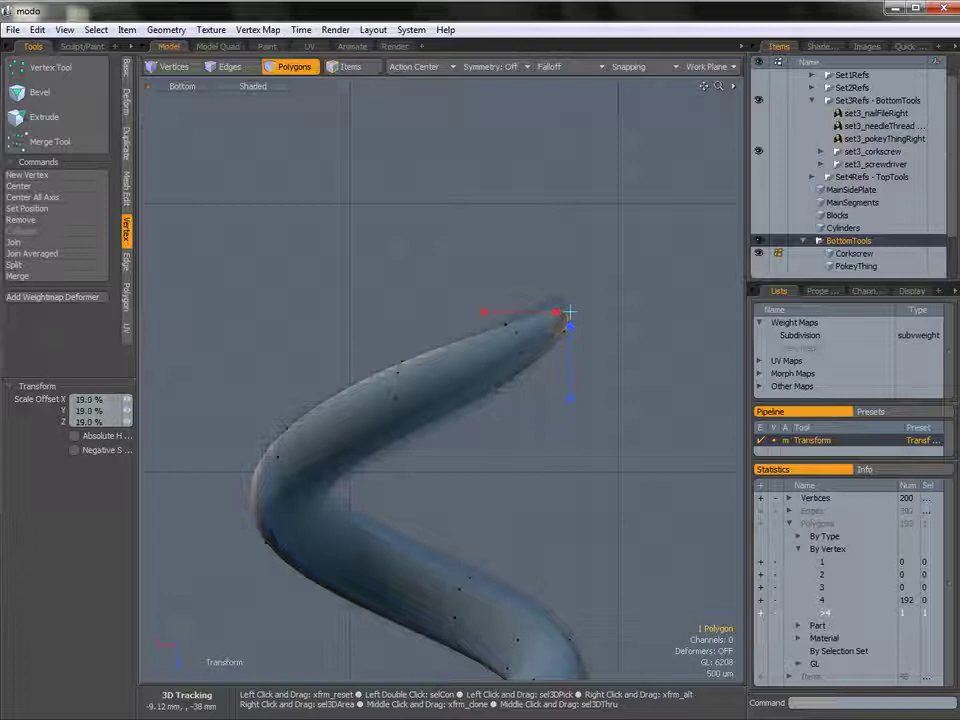
key("w")
left_click_drag(570, 369, 569, 349)
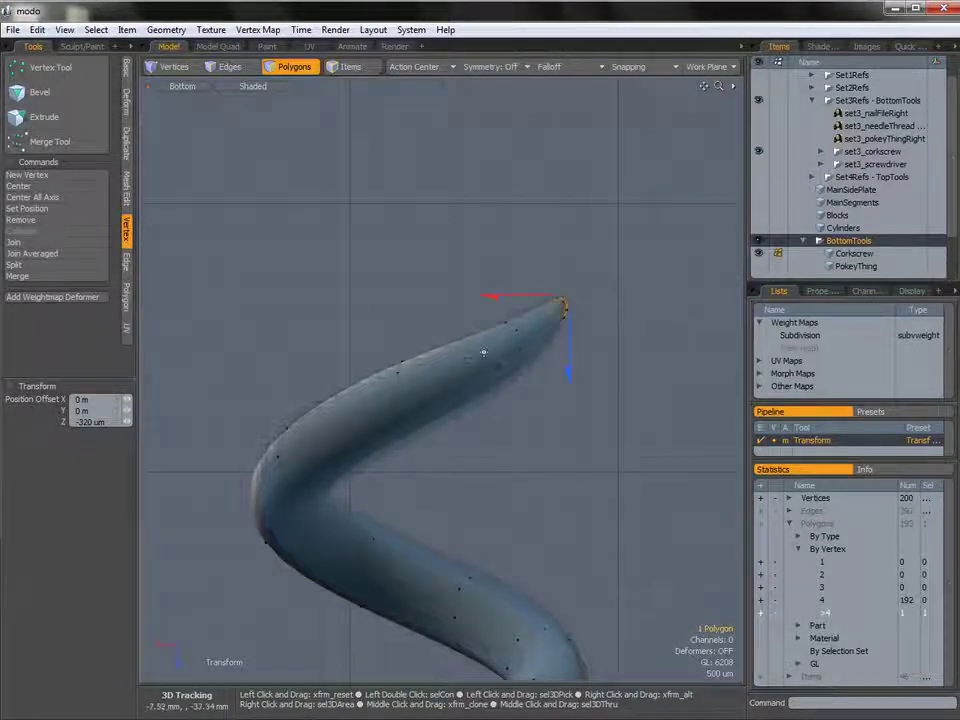
Step: Move the second edge loop behind the tip 120 um in Z to follow the bottom-view reference
key("2")
double_click(397, 417)
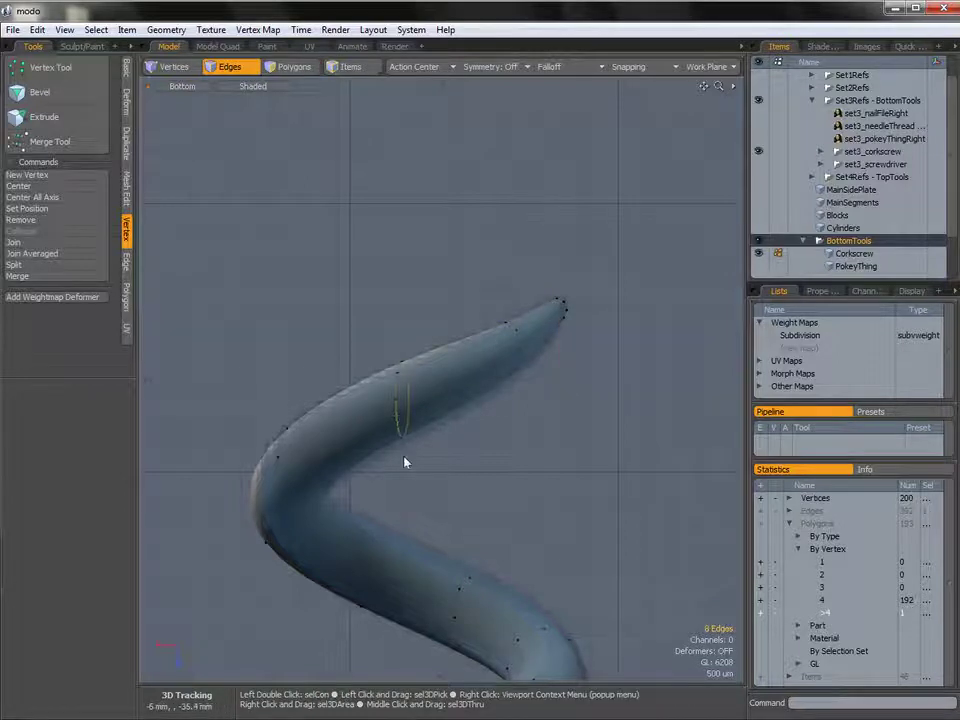
key("w")
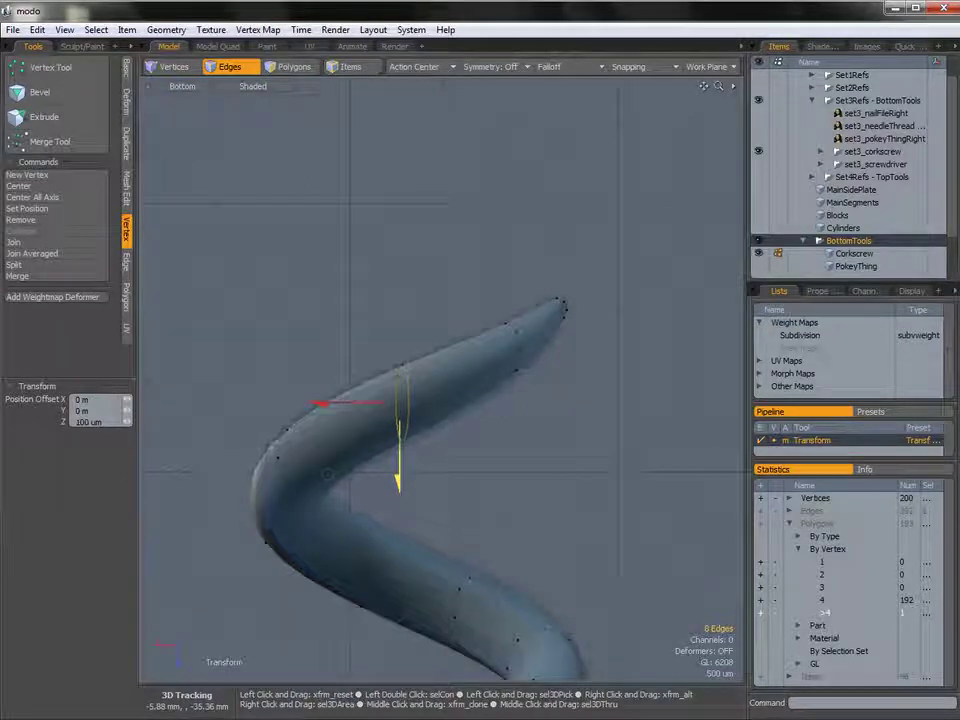
Step: In the right view, select the edge loop just behind the tip and raise it about 180 um in Y
key("ctrl+space")
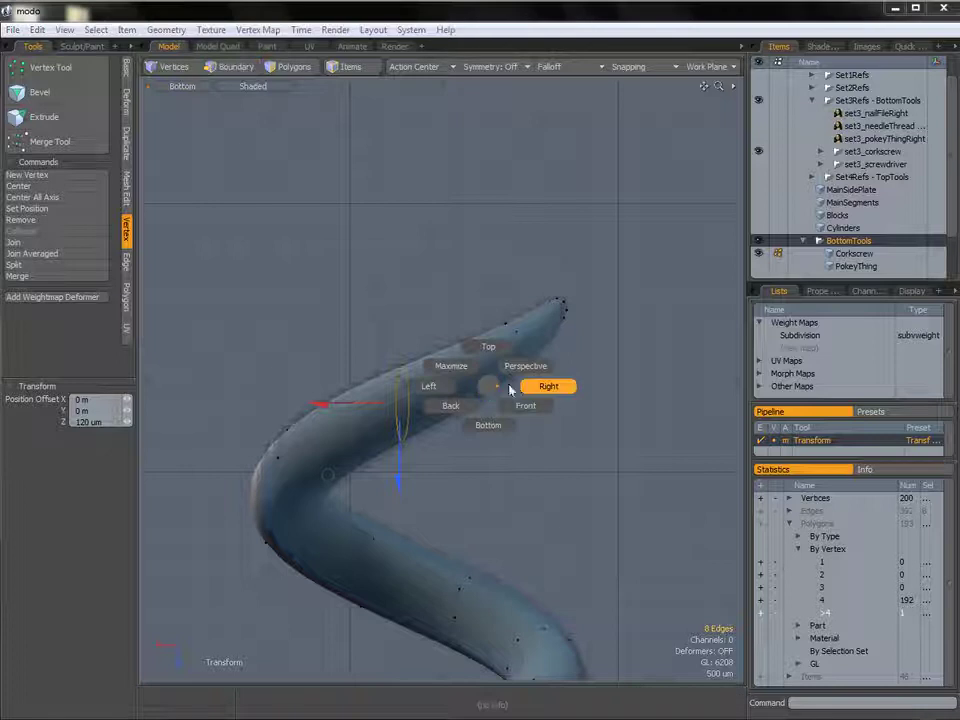
left_click(531, 385)
left_click_drag(521, 373, 538, 383, "alt+shift")
left_click_drag(538, 383, 523, 400, "ctrl+alt")
left_click_drag(523, 400, 506, 391, "ctrl+alt")
key("space")
double_click(518, 389)
key("w")
left_click_drag(502, 366, 500, 345)
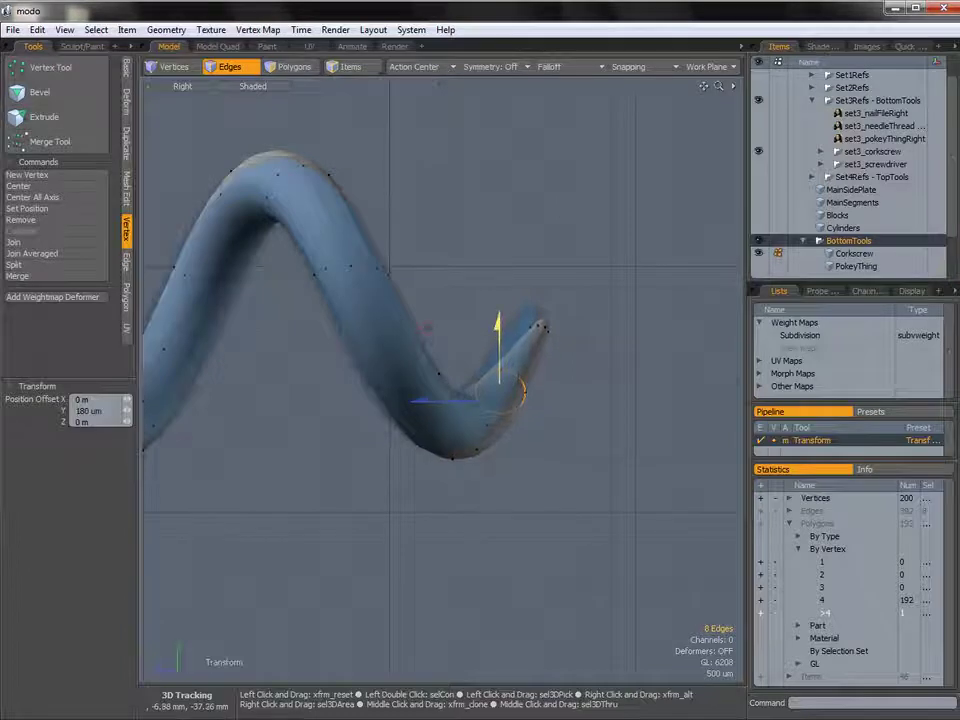
Step: Select the edge loop around the tip's end and move it 260 um in Y and 160 um in Z
key("space")
mouse_move(566, 290)
right_mouse_down()
mouse_move(574, 328)
mouse_move(575, 320)
right_mouse_up()
key("w")
mouse_move(553, 287)
left_mouse_down()
mouse_move(553, 274)
mouse_move(510, 290)
left_mouse_up()
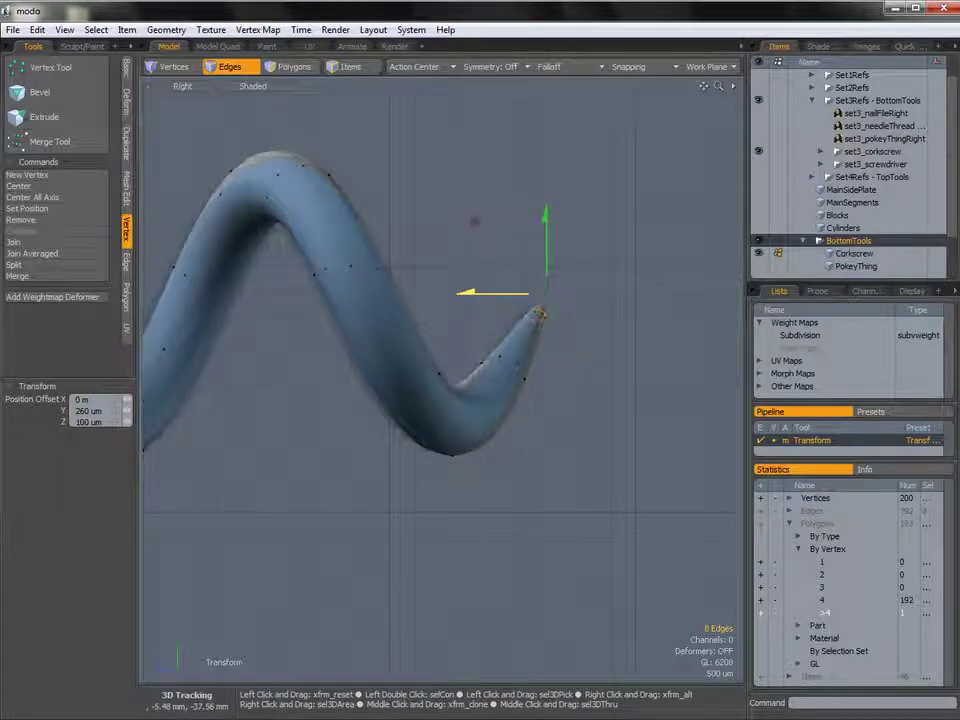
Step: Turn off subdivision on the corkscrew mesh with its tip in close-up in the perspective view
key("ctrl+space")
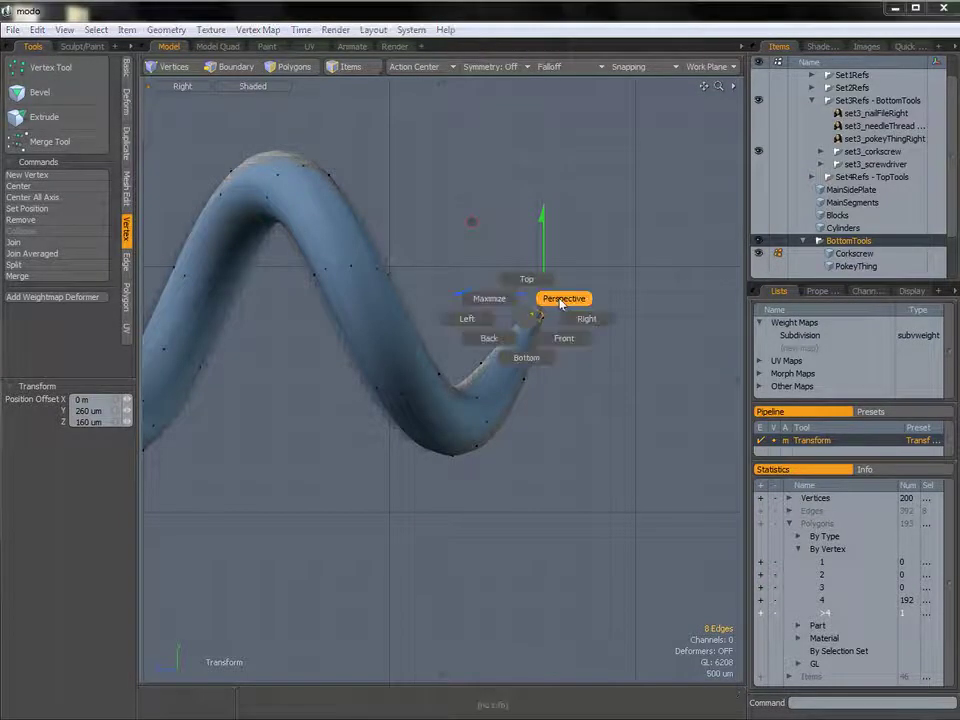
left_click(562, 304)
left_click_drag(561, 297, 549, 364, "alt")
left_click_drag(485, 394, 534, 426, "ctrl+alt")
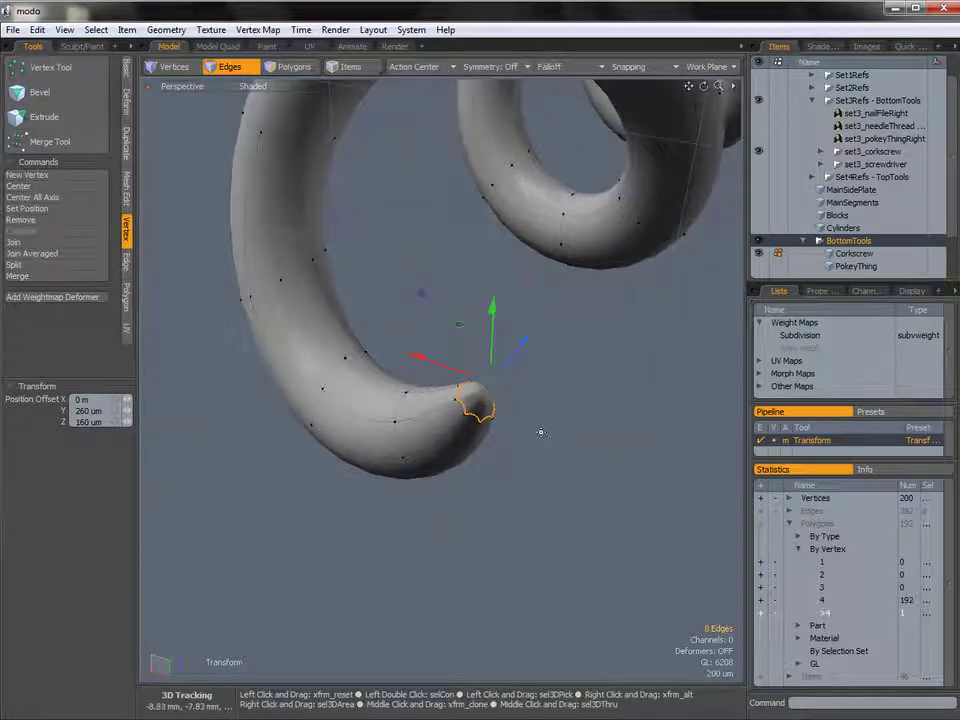
key("space")
key("Tab")
left_click_drag(521, 408, 531, 463, "alt")
Step: Bevel the tip's cap polygon with zero shift and inset, and join the new vertices at their average point
key("1")
key("3")
left_click(525, 404)
key("b")
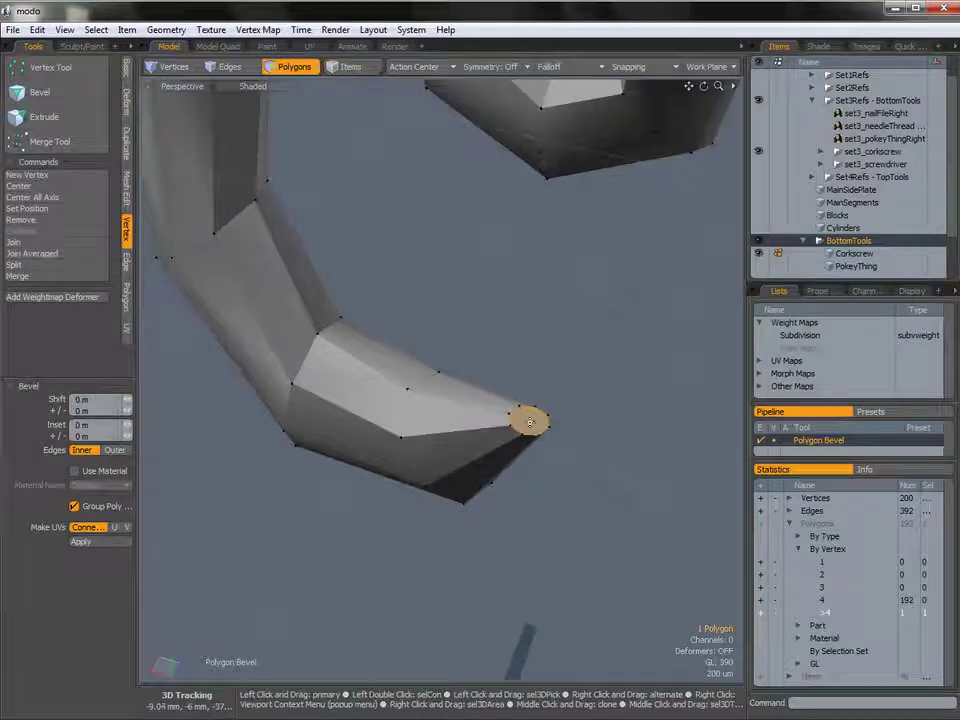
left_click_drag(478, 422, 446, 403, "alt")
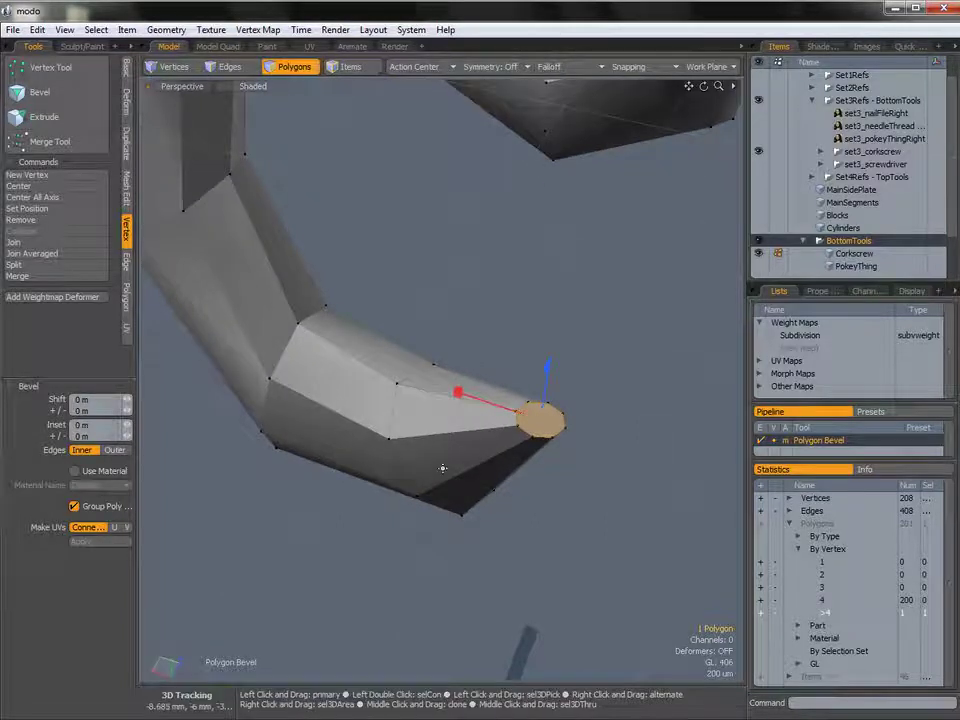
left_click(38, 254)
left_click(535, 198)
left_click_drag(540, 300, 574, 377, "alt")
Step: Deselect the tip polygons and turn subdivision back on for the corkscrew
key("space")
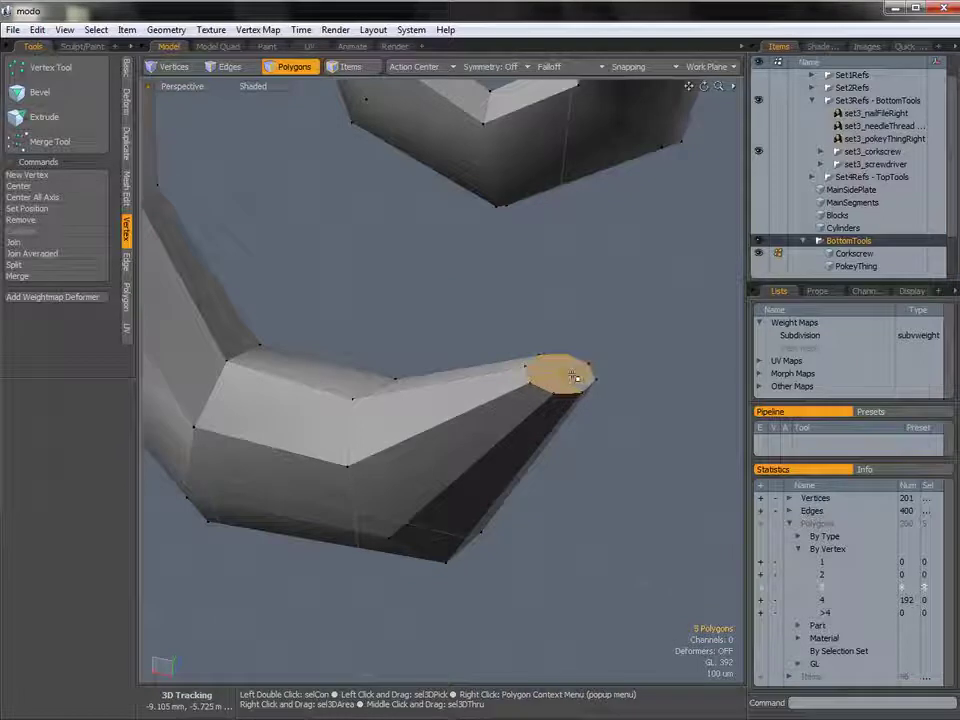
left_click(622, 375)
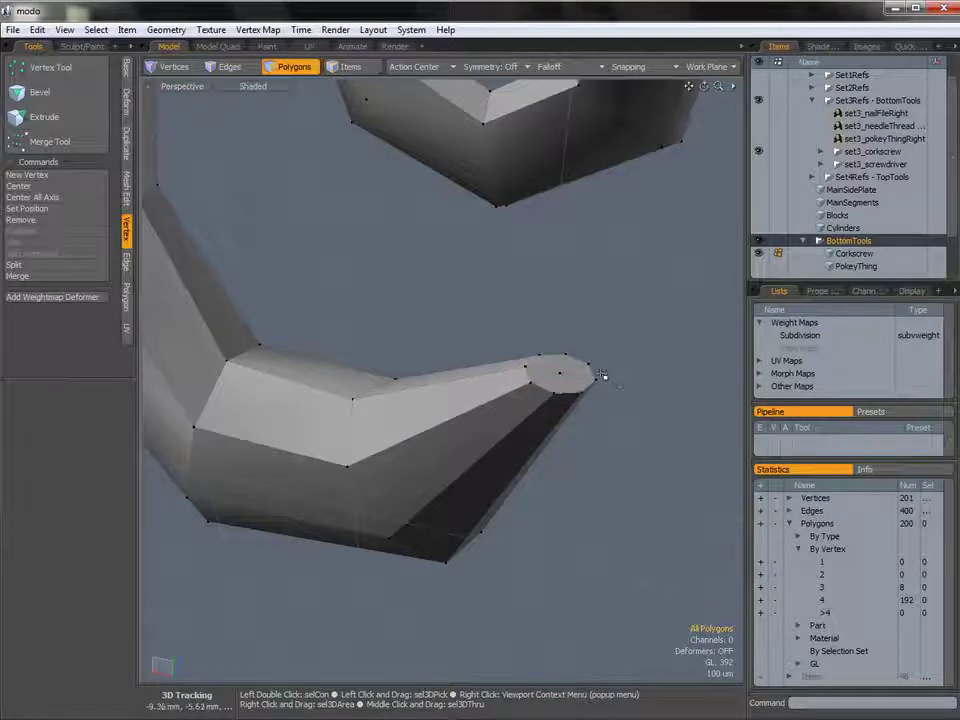
key("Tab")
left_click_drag(606, 369, 554, 416, "ctrl+alt")
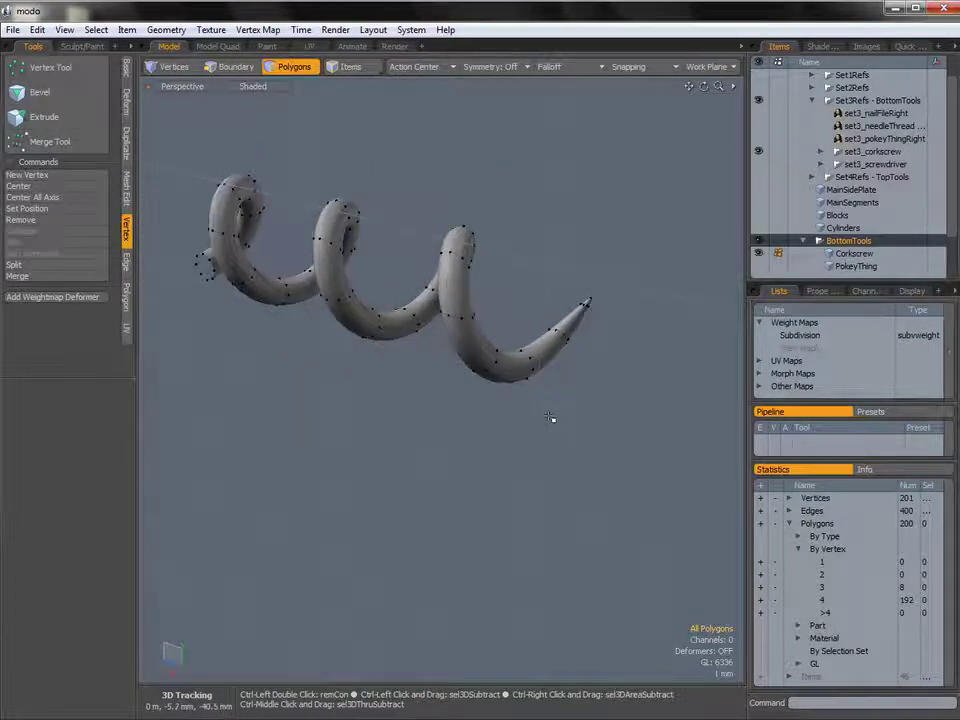
Step: Select the nine vertices at the corkscrew's tip and move them 160 um in X and -20 um in Z in the bottom view
key("ctrl+space")
left_click(596, 418)
left_click_drag(549, 341, 598, 366, "ctrl+alt")
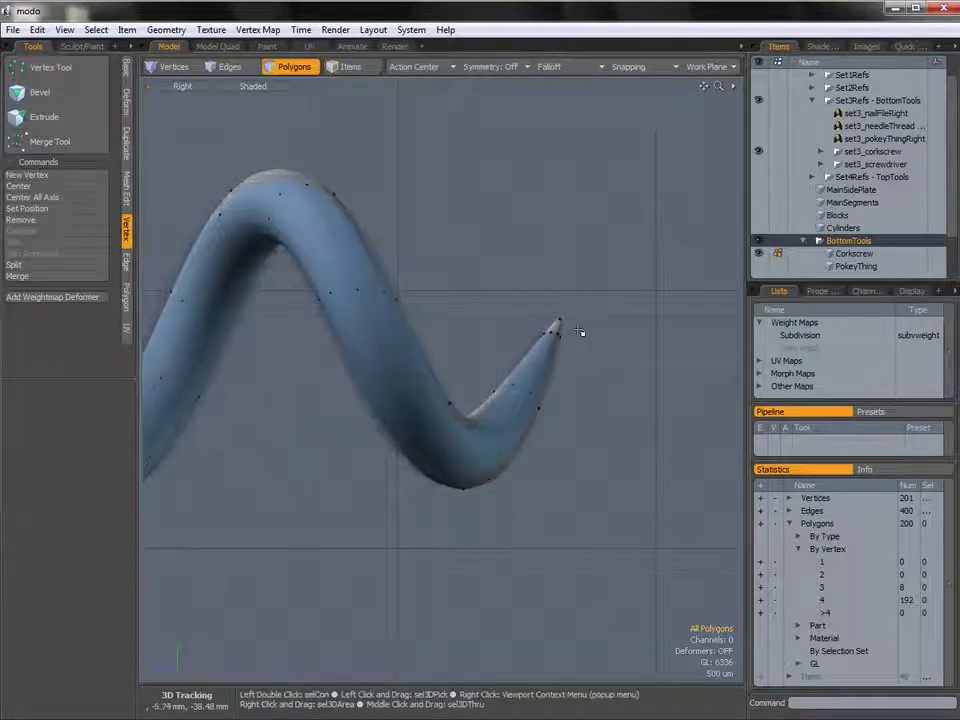
key("ctrl+space")
left_click(553, 414)
left_click_drag(557, 422, 616, 331, "ctrl+alt")
key("1")
middle_click_drag(630, 276, 672, 296)
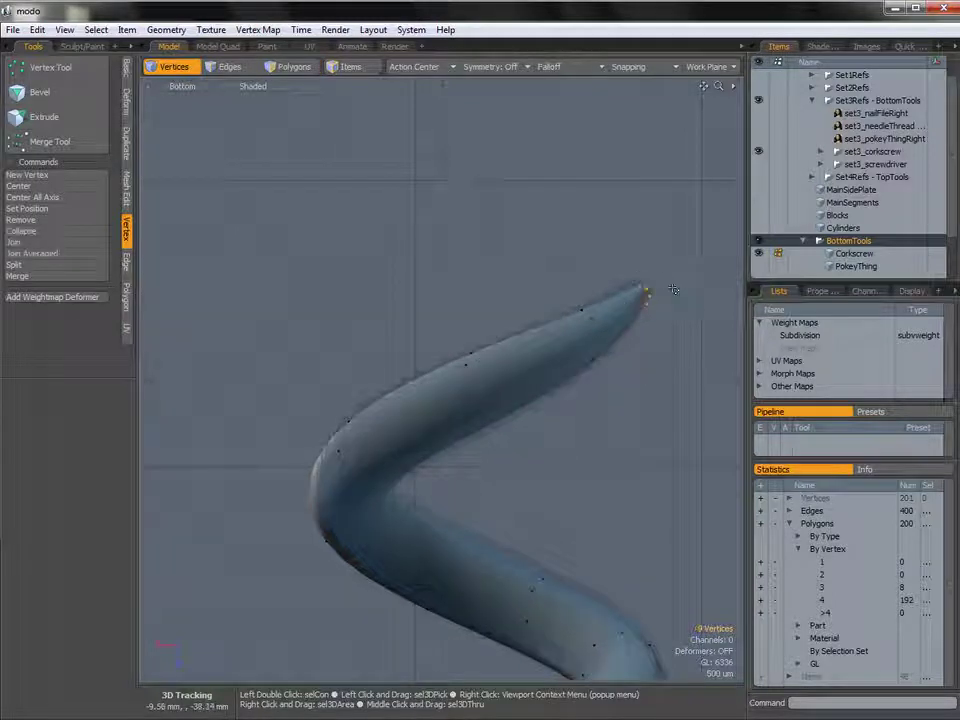
key("w")
left_click_drag(601, 293, 587, 293)
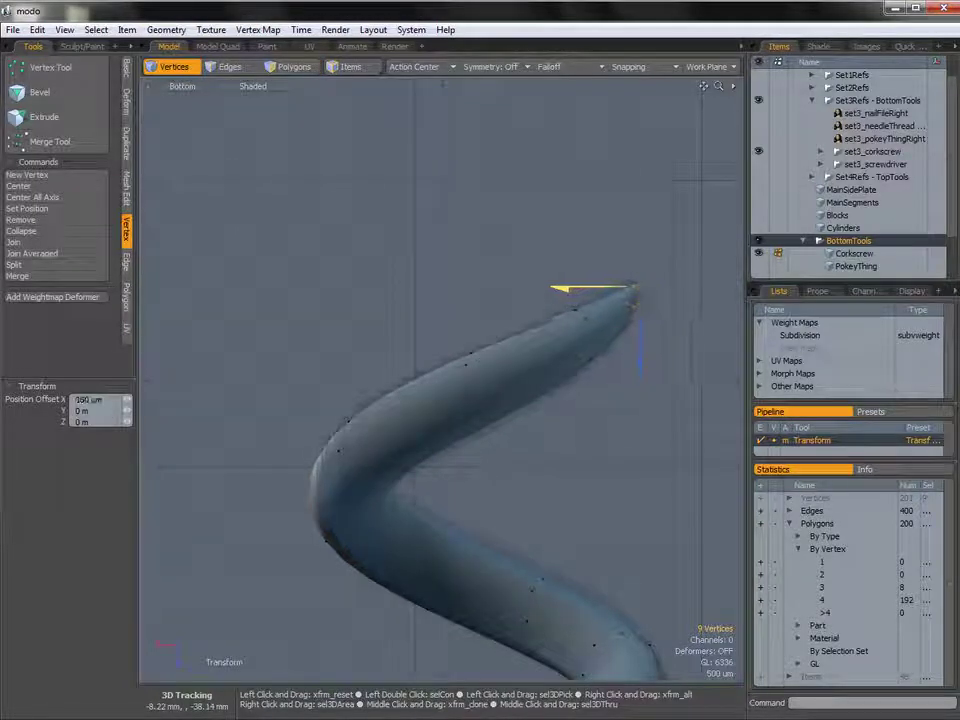
left_click_drag(642, 359, 642, 357)
Step: Move the tip vertices in the right view to a Z offset of 160 um and deselect them
key("ctrl+space")
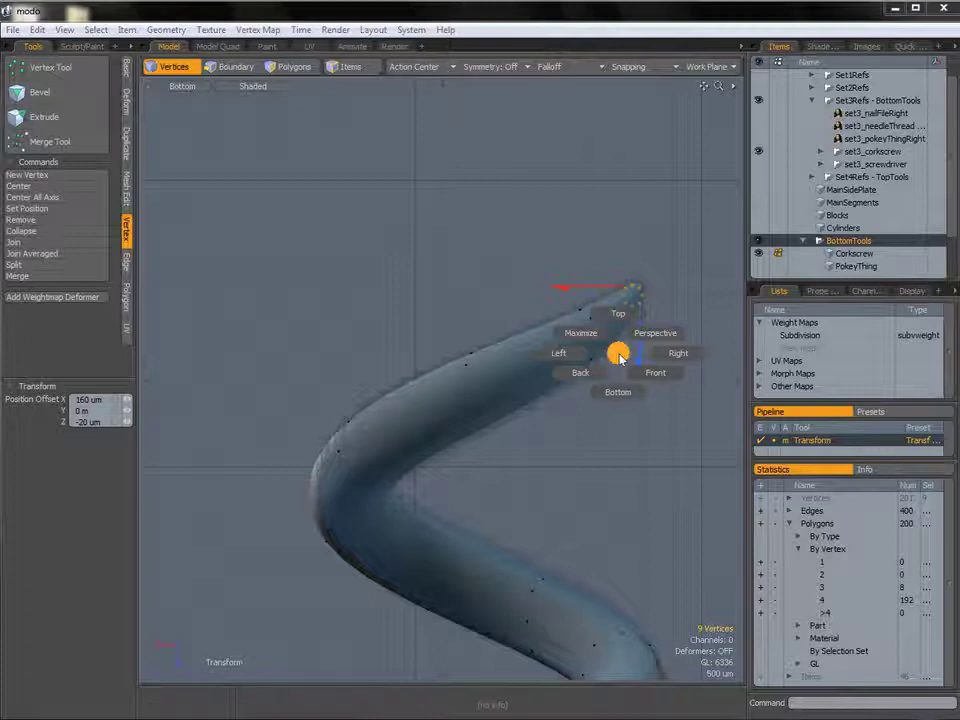
left_click(677, 354)
left_click_drag(586, 354, 561, 357, "ctrl+alt")
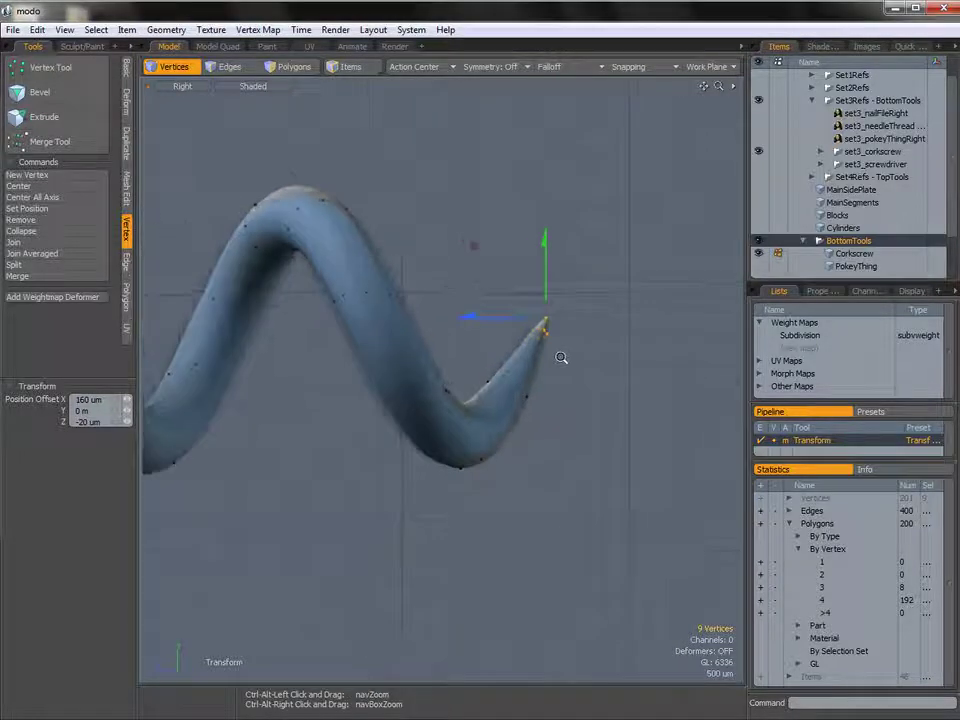
left_click_drag(510, 318, 485, 308)
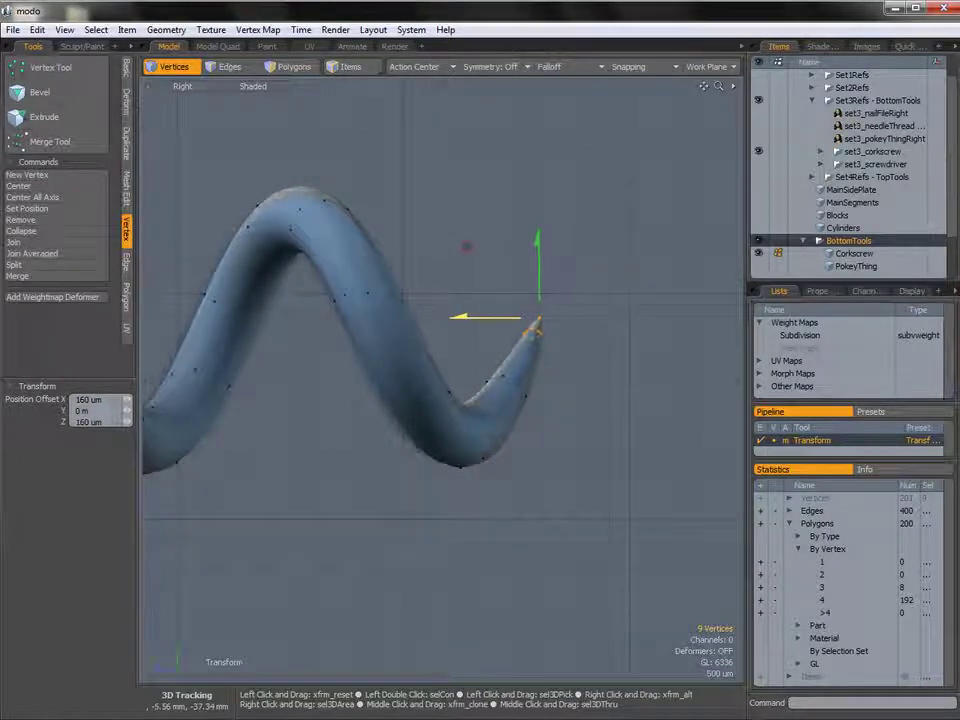
key("q")
left_click(570, 367)
Step: Turn off subdivision on the corkscrew mesh with its handle end in the right view
left_click_drag(523, 400, 460, 380, "ctrl+alt")
key("ctrl+space")
left_click(483, 363)
left_click_drag(380, 405, 531, 411, "alt+shift")
key("ctrl+space")
left_click(428, 393)
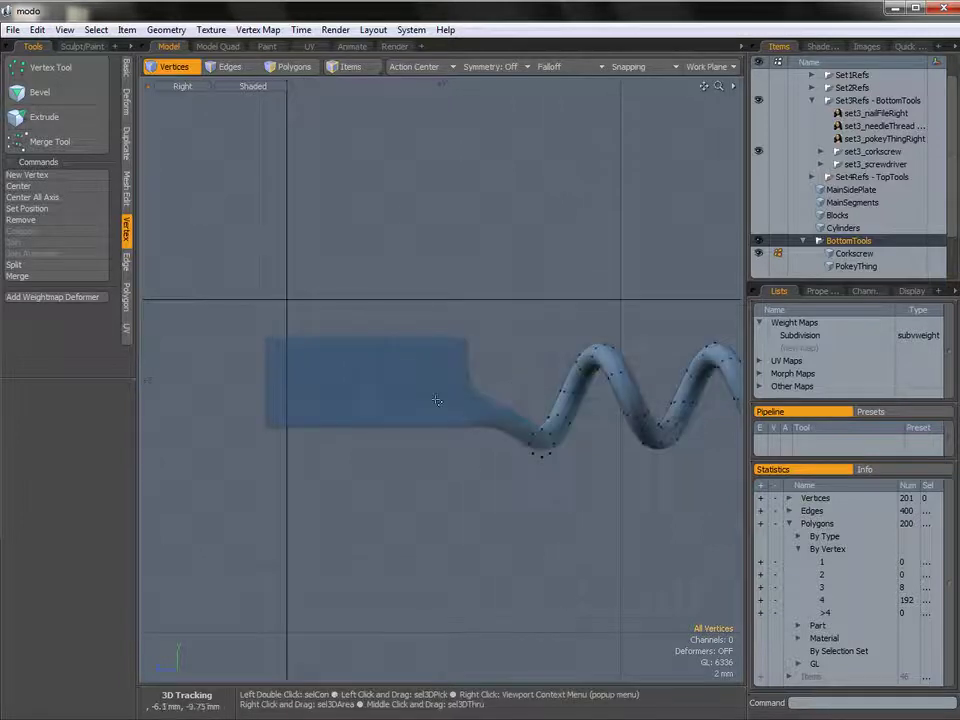
left_click_drag(592, 421, 472, 406, "alt+shift")
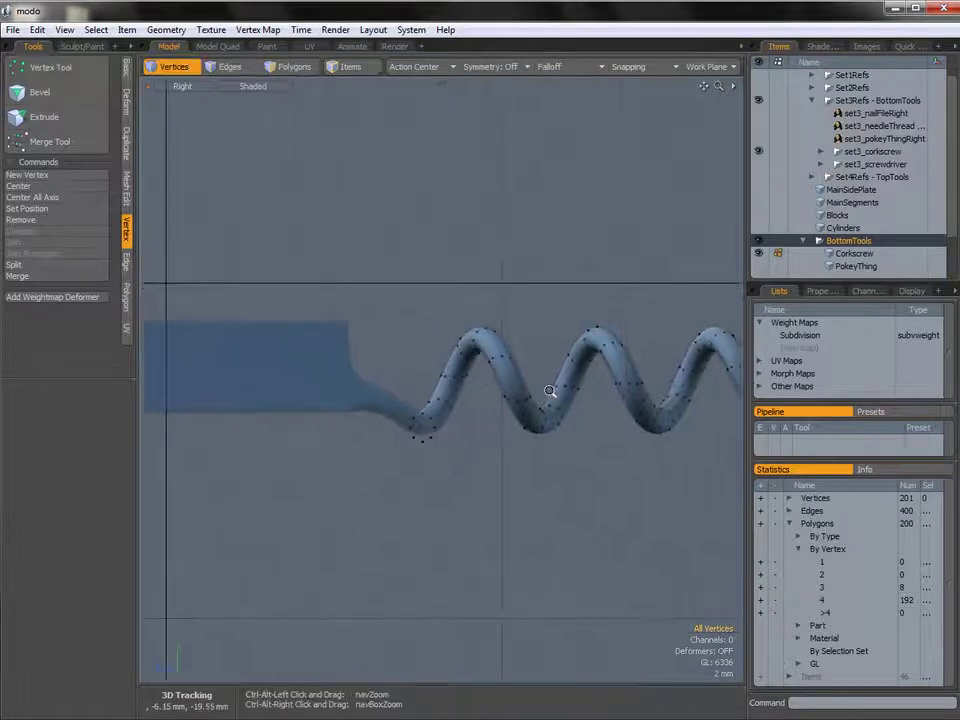
left_click_drag(551, 392, 620, 394, "ctrl+alt")
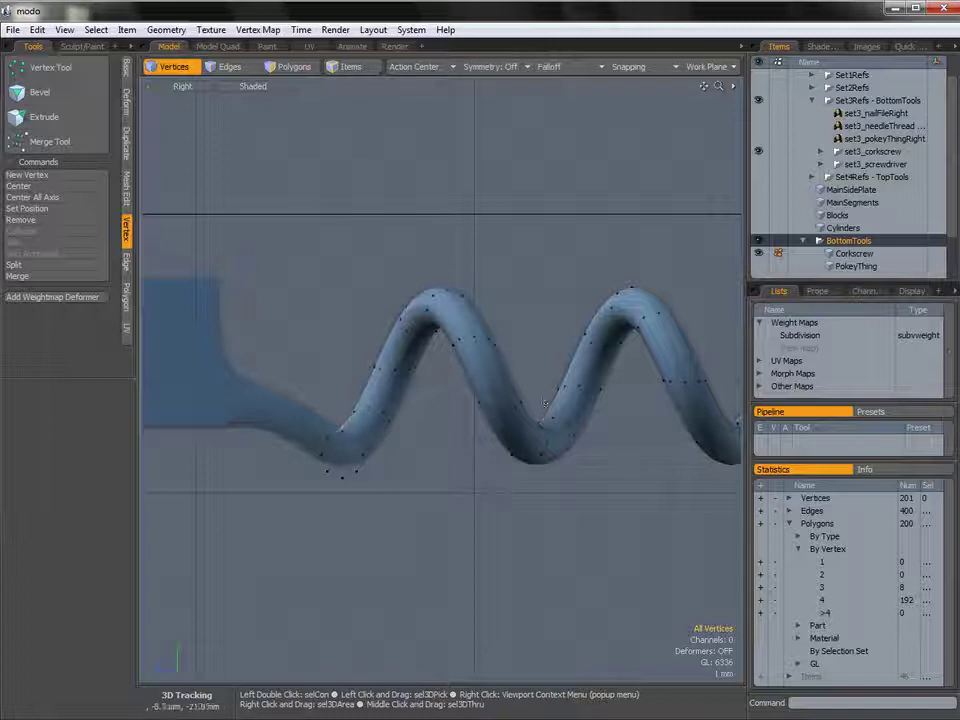
key("Tab")
Step: Draw a flat cube primitive about 5.35 mm in Y by 12.25 mm in Z over the rectangular handle reference in the right view
left_click_drag(538, 424, 468, 424, "ctrl+alt")
left_click_drag(468, 424, 624, 437, "alt+shift")
left_click(126, 67)
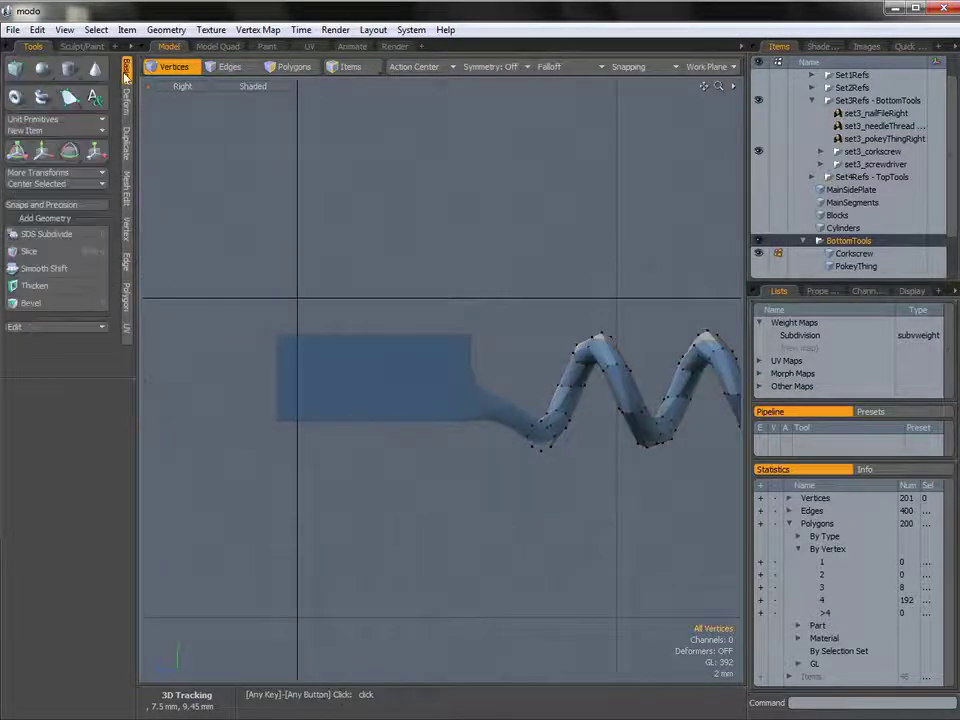
left_click(16, 68)
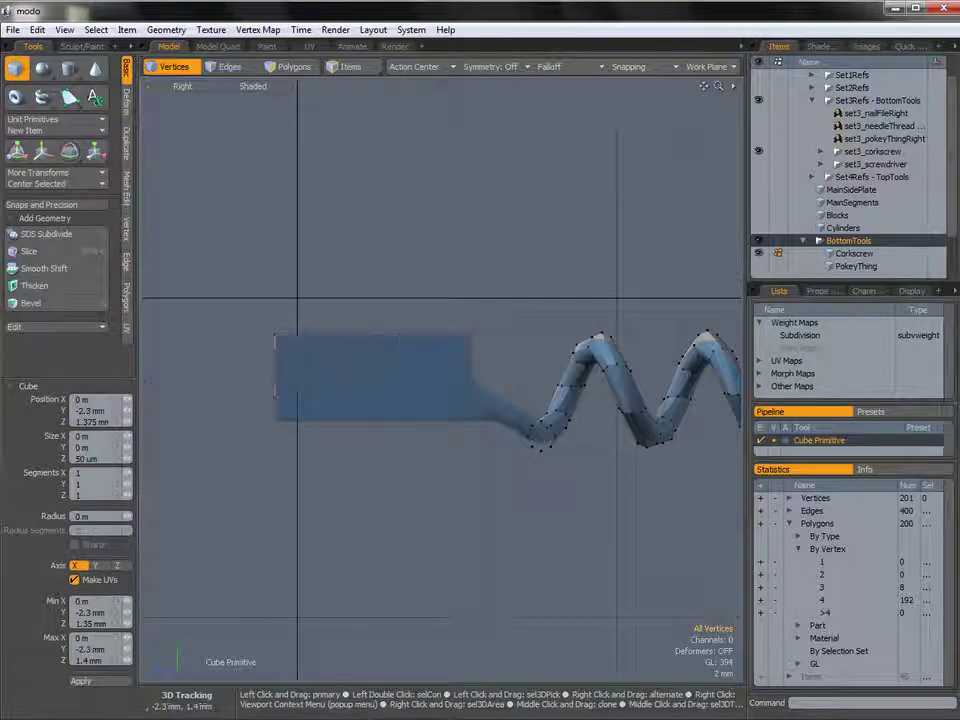
left_click_drag(452, 411, 463, 422)
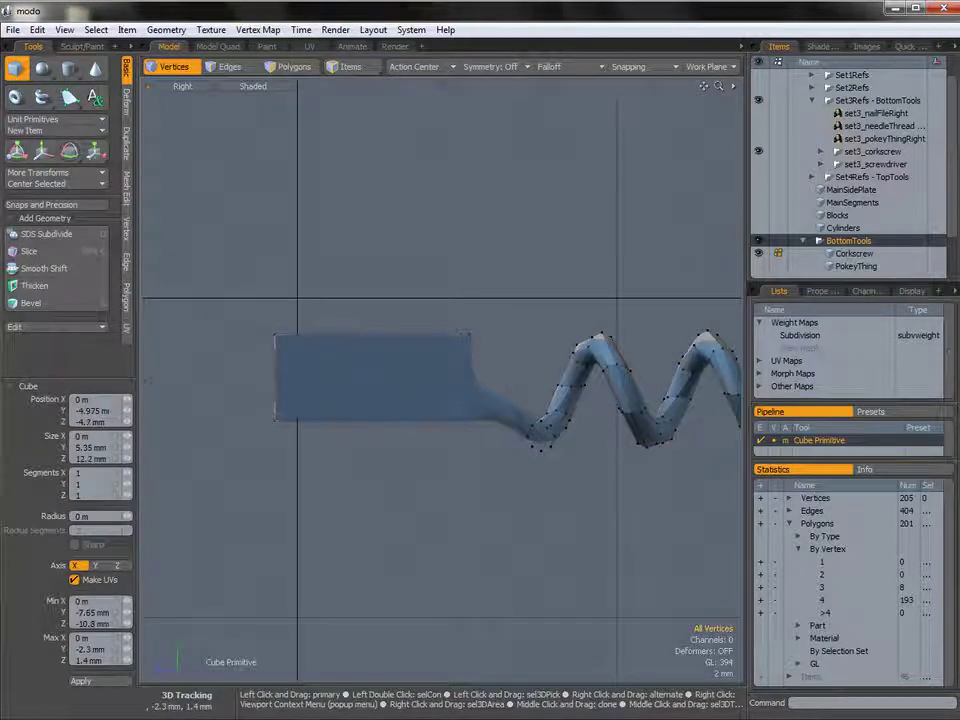
Step: Shift the flat cube in the bottom view to the reference's edge at X -3.6 mm and give it a 1.7 mm thickness in X
key("ctrl+space")
left_click(452, 452)
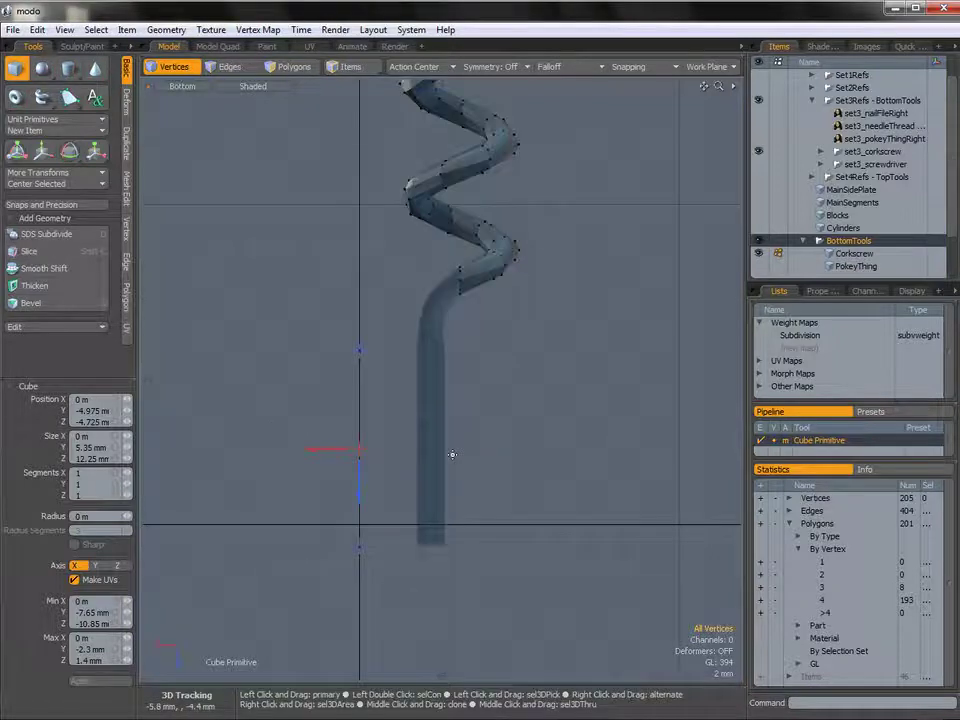
left_click_drag(330, 446, 351, 446)
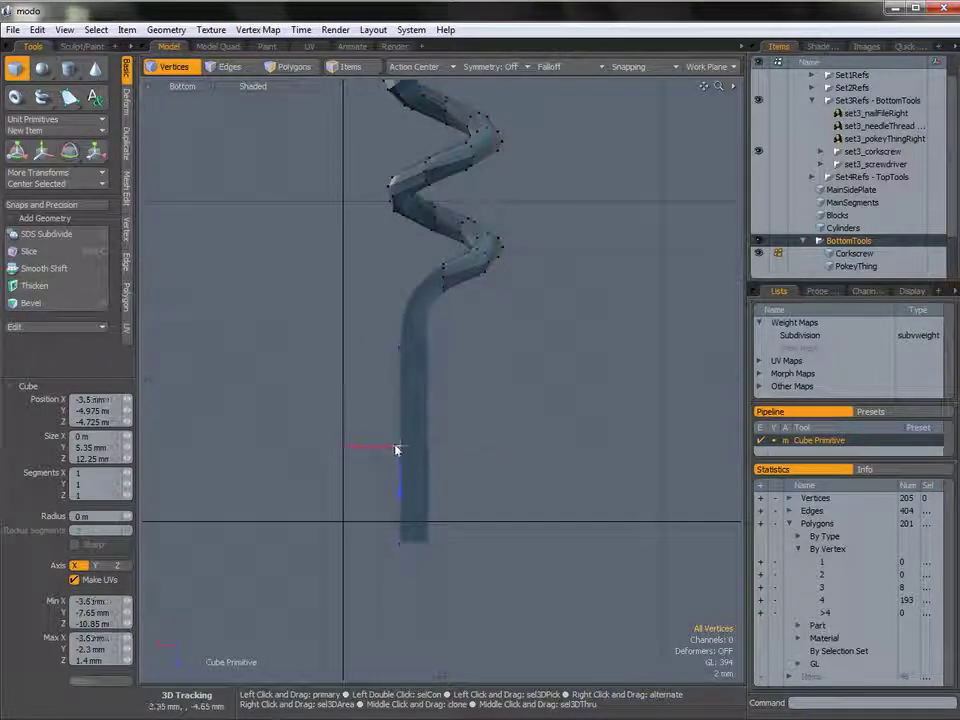
left_click_drag(402, 446, 428, 446)
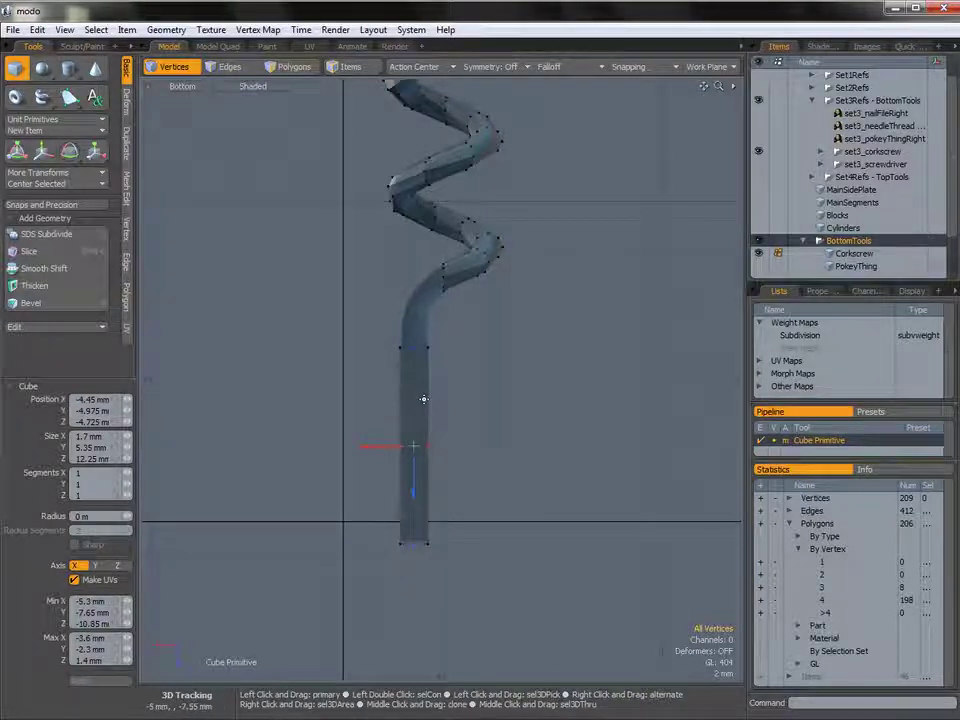
key("space")
Step: Preview the new block with subdivision in the perspective view and turn subdivision off again
key("ctrl+space")
left_click(443, 389)
left_click_drag(441, 388, 467, 349, "alt")
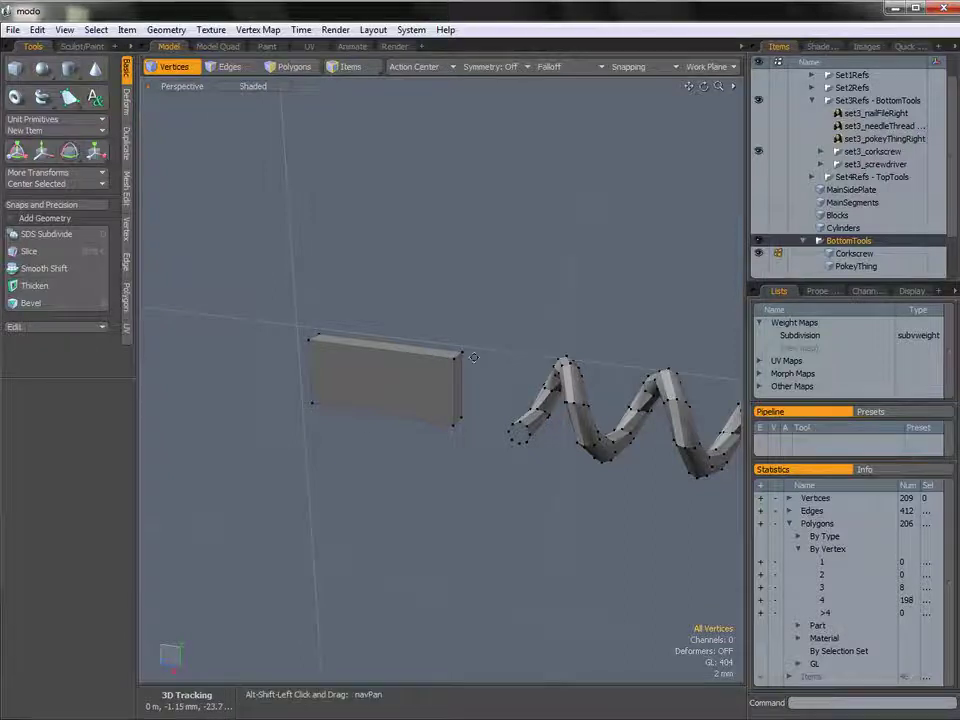
left_click_drag(336, 366, 358, 391, "alt")
left_click_drag(514, 351, 535, 391, "alt")
key("Tab")
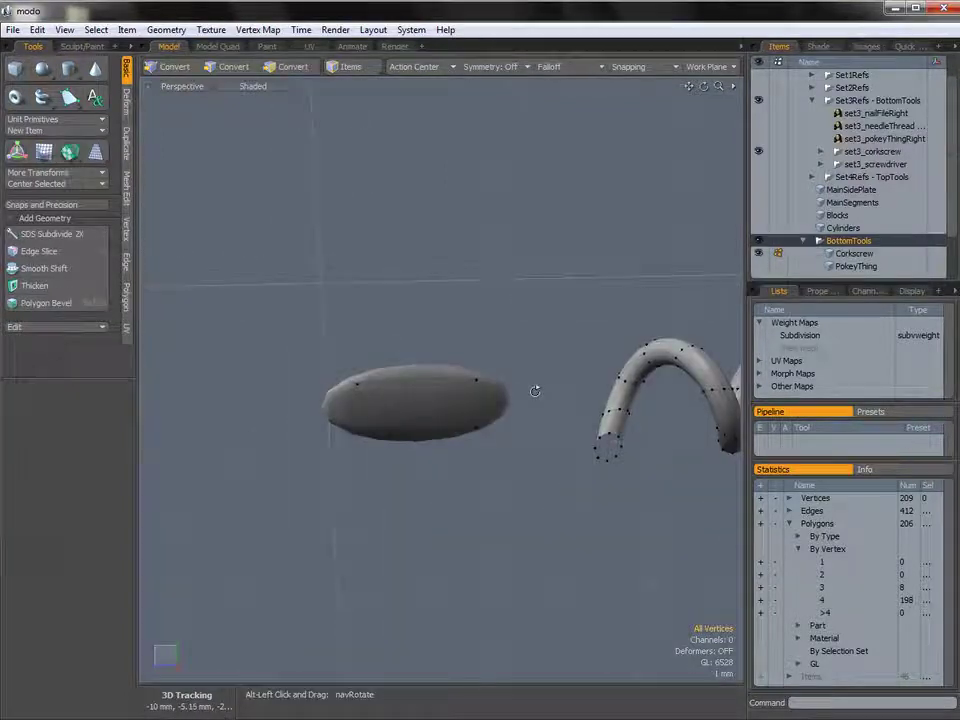
mouse_move(396, 396)
left_mouse_down("alt")
mouse_move(398, 407)
mouse_move(401, 371)
mouse_move(429, 392)
mouse_move(414, 389)
left_mouse_up("alt")
key("Tab")
Step: Loop-slice the block's long edge with two symmetric slices close to its ends and deselect the new edges
key("2")
left_click(400, 363)
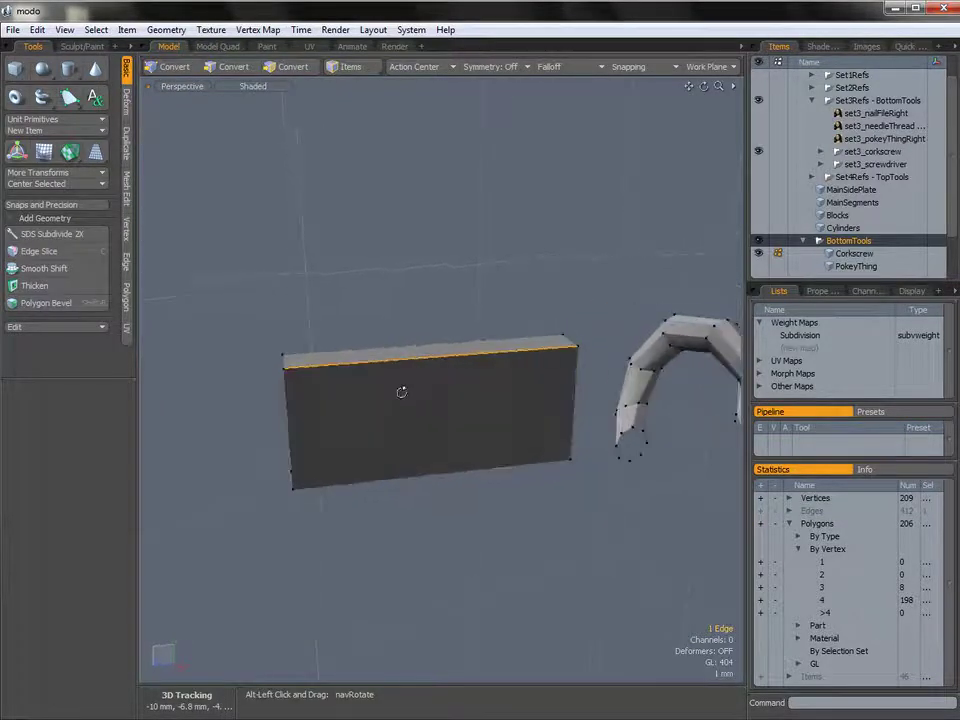
key("alt+c")
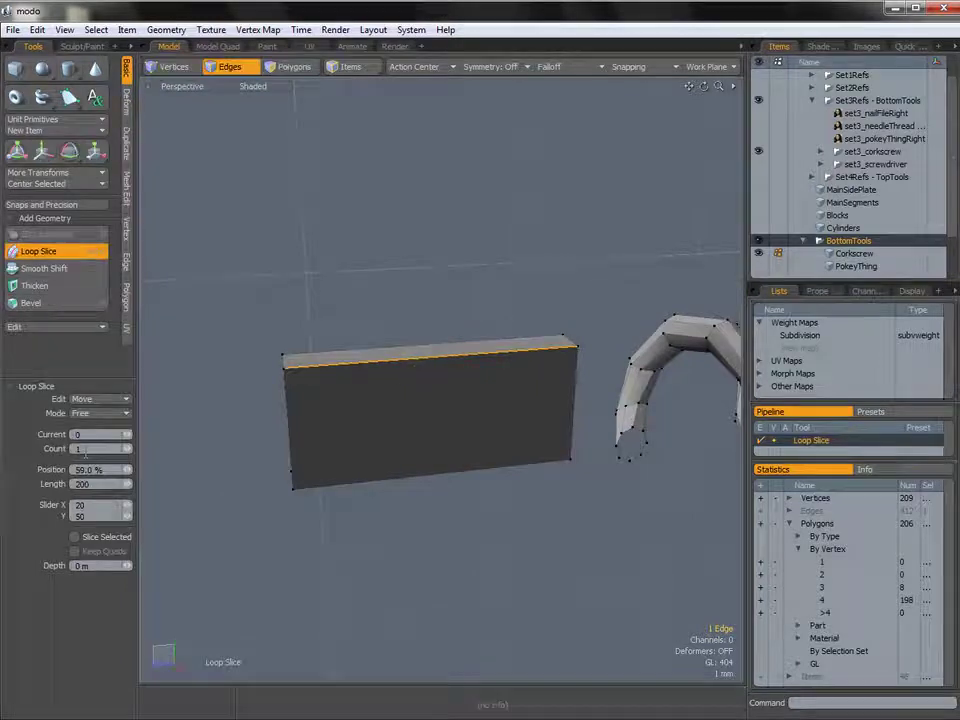
left_click(100, 413)
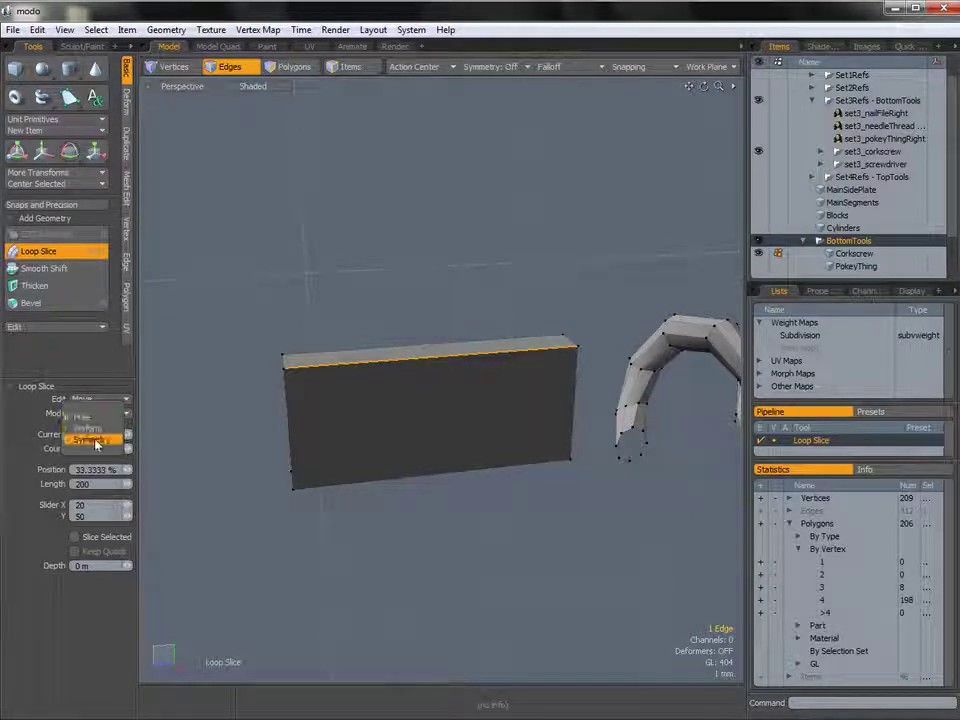
left_click(94, 435)
left_click_drag(387, 386, 297, 387)
left_click_drag(160, 115, 158, 115)
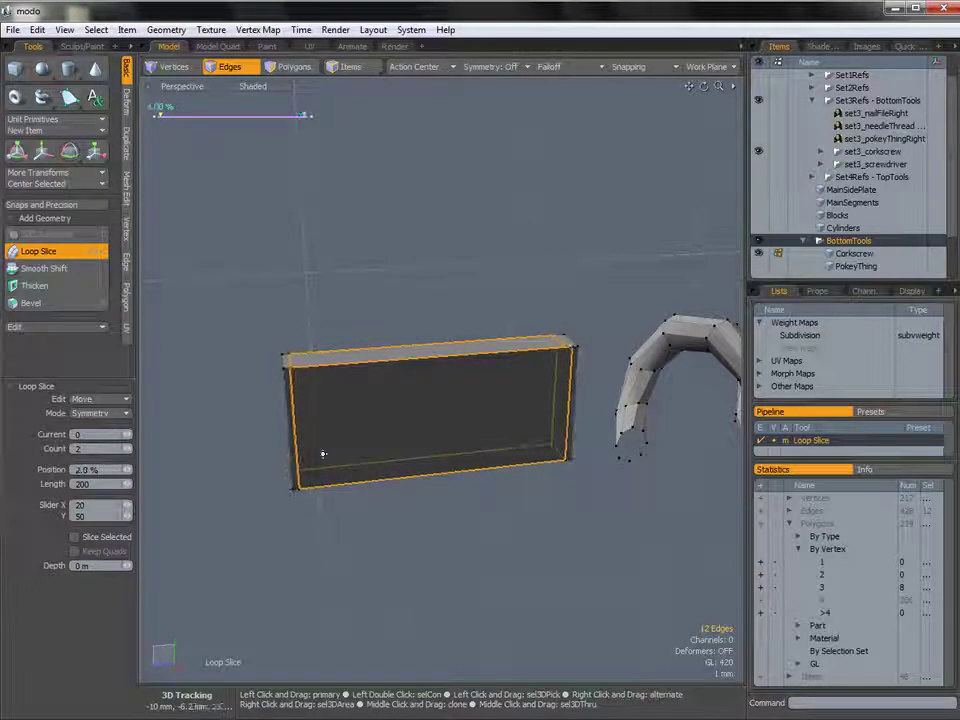
key("space")
left_click(347, 512)
Step: Loop-slice the block across its height with two symmetric slices at 4% and deselect the new edges
left_click_drag(366, 458, 426, 362, "alt")
left_click(339, 390)
key("alt+c")
left_click_drag(358, 350, 362, 430, "alt")
left_click_drag(362, 430, 364, 392, "alt+shift")
left_click_drag(347, 570, 343, 543, "alt")
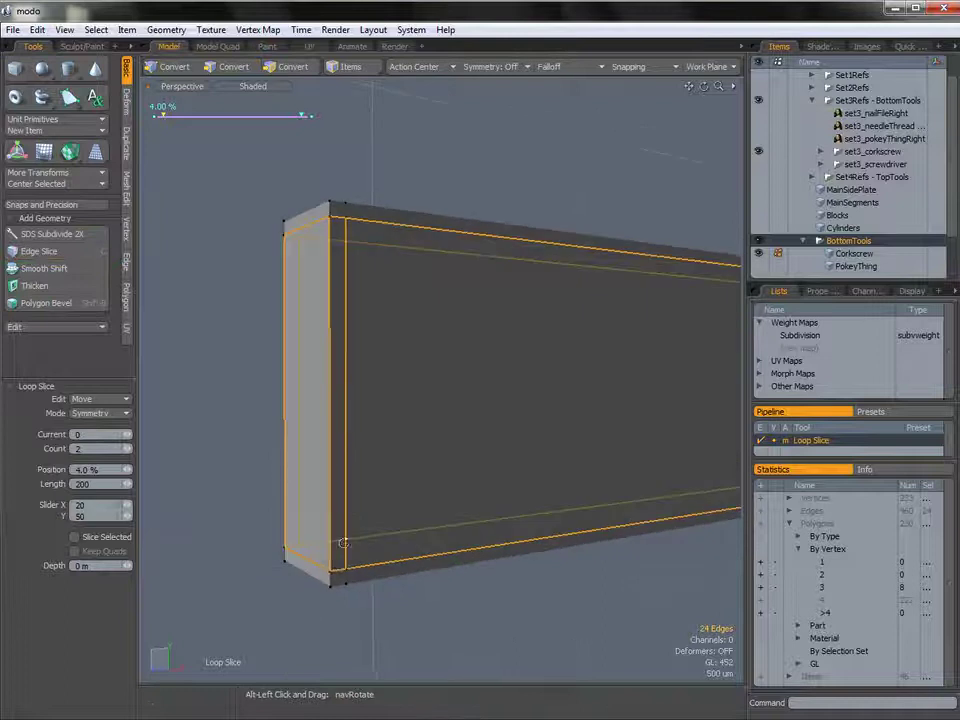
key("q")
left_click(409, 615)
Step: Loop-slice the block across its thickness with two symmetric slices at 12% and clear the selection
left_click_drag(409, 612, 333, 535, "alt")
left_click_drag(318, 422, 438, 454, "alt")
left_click(461, 409)
key("alt+c")
mouse_move(459, 409)
left_mouse_down()
mouse_move(435, 409)
mouse_move(457, 409)
left_mouse_up()
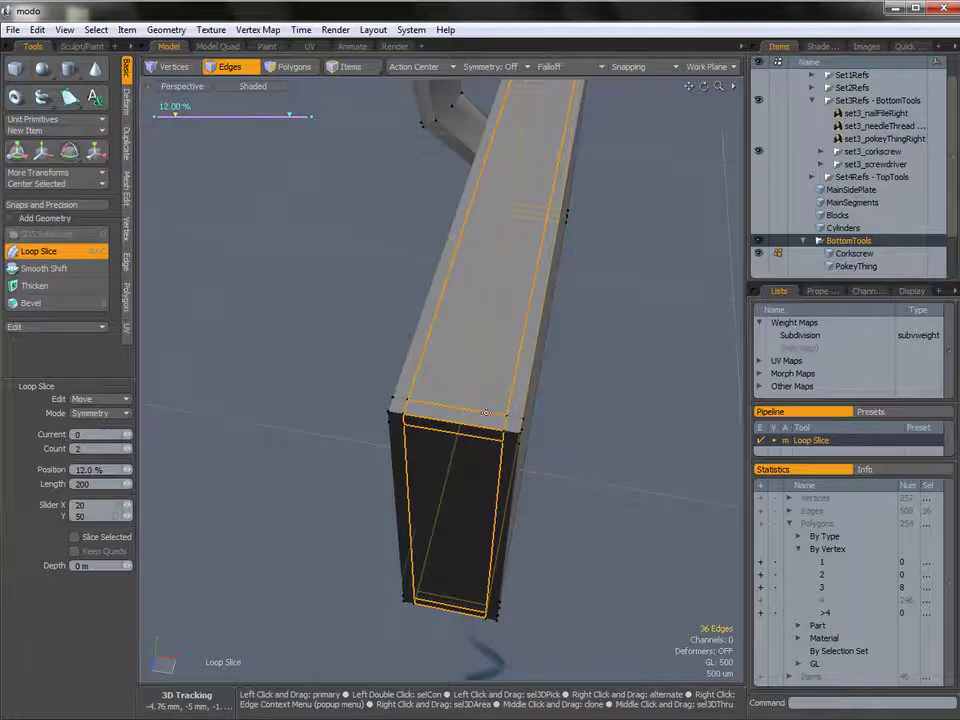
key("Escape")
key("Escape")
Step: Select the open edge loop at the corkscrew's handle end and show it with the block in the bottom view
left_click_drag(557, 439, 384, 398, "alt")
left_click_drag(384, 398, 420, 420, "ctrl+alt")
left_click_drag(480, 413, 542, 413, "alt")
left_click_drag(480, 430, 497, 412, "alt")
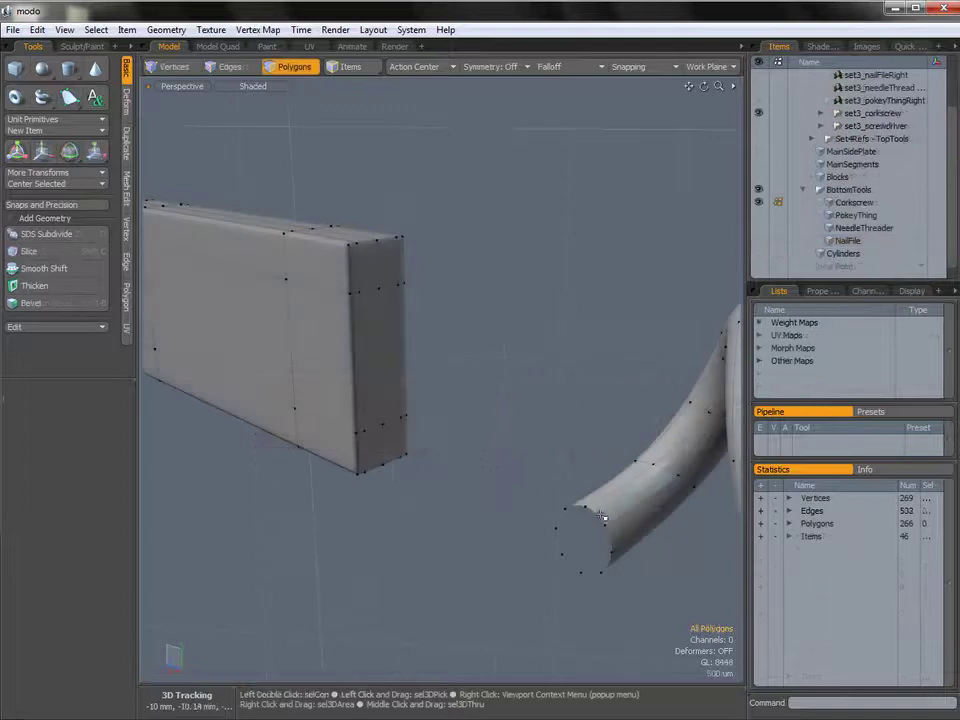
key("2")
double_click(598, 515)
mouse_move(603, 437)
left_mouse_down("alt+shift")
mouse_move(583, 409)
mouse_move(605, 433)
left_mouse_up("alt+shift")
key("ctrl+space")
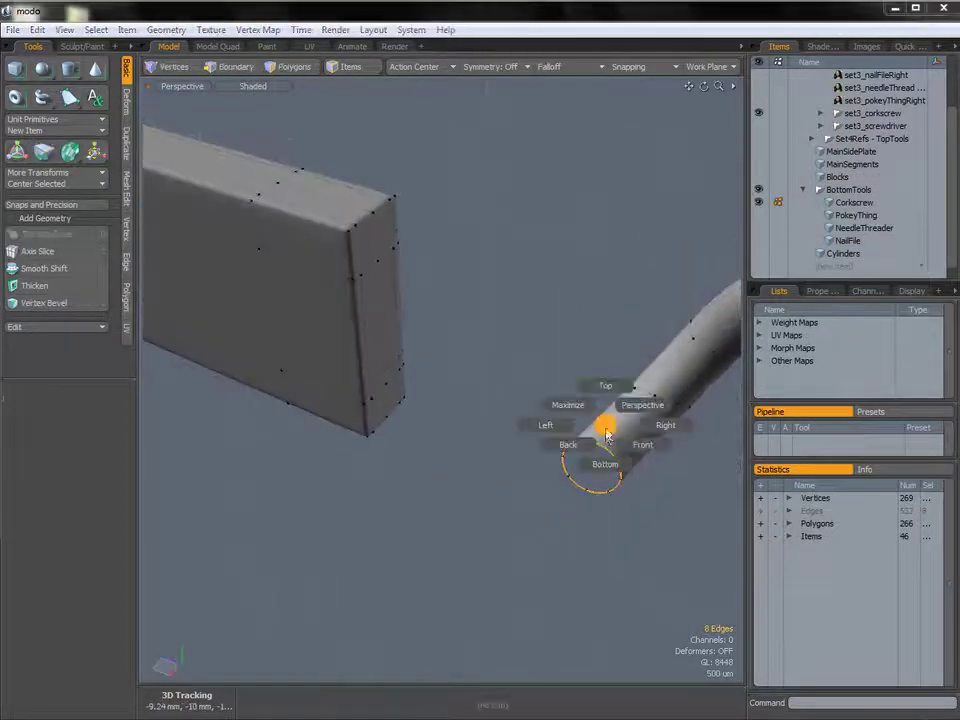
left_click(605, 463)
left_click_drag(500, 276, 554, 320, "alt+shift")
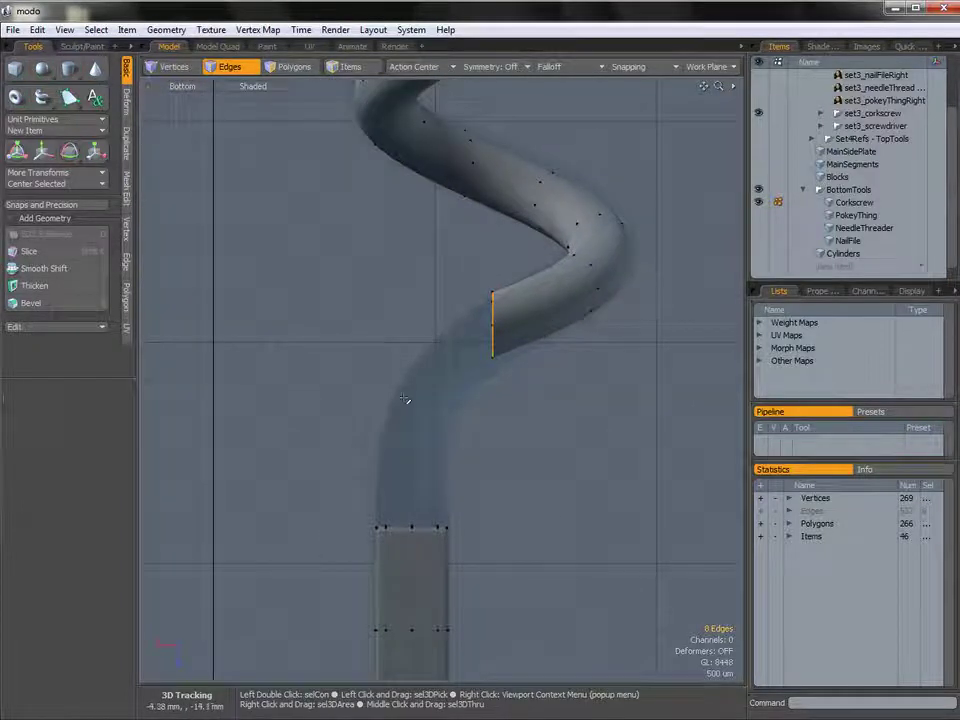
left_click_drag(480, 305, 546, 333, "alt+shift")
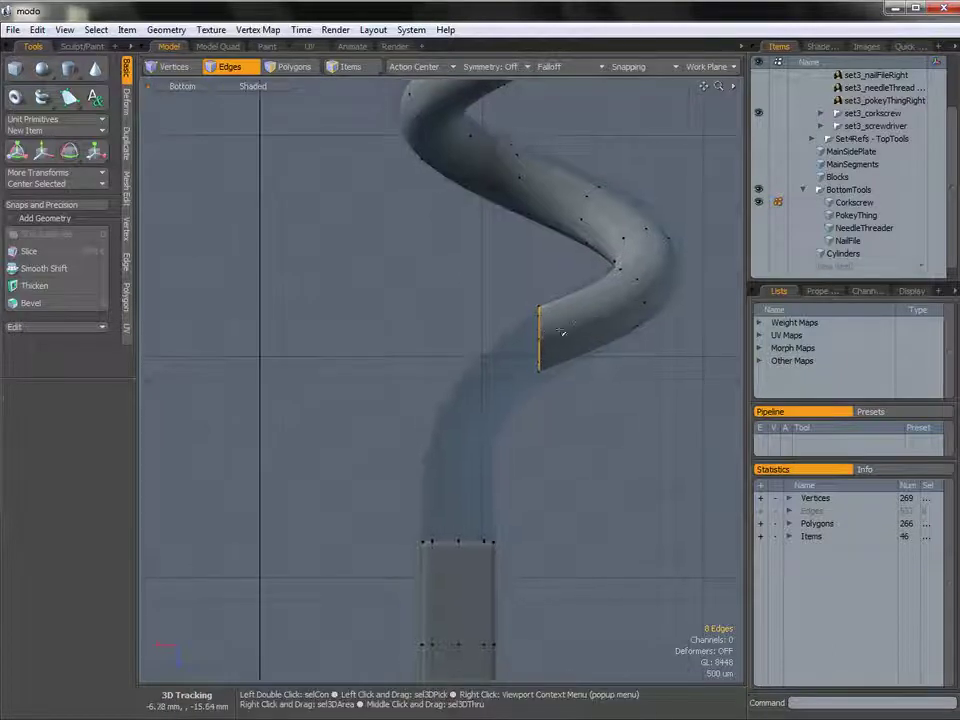
Step: Extend the open edge loop about 1.28 mm in X and 1.44 mm in Z along the reference, and rotate it -45° in Y
key("z")
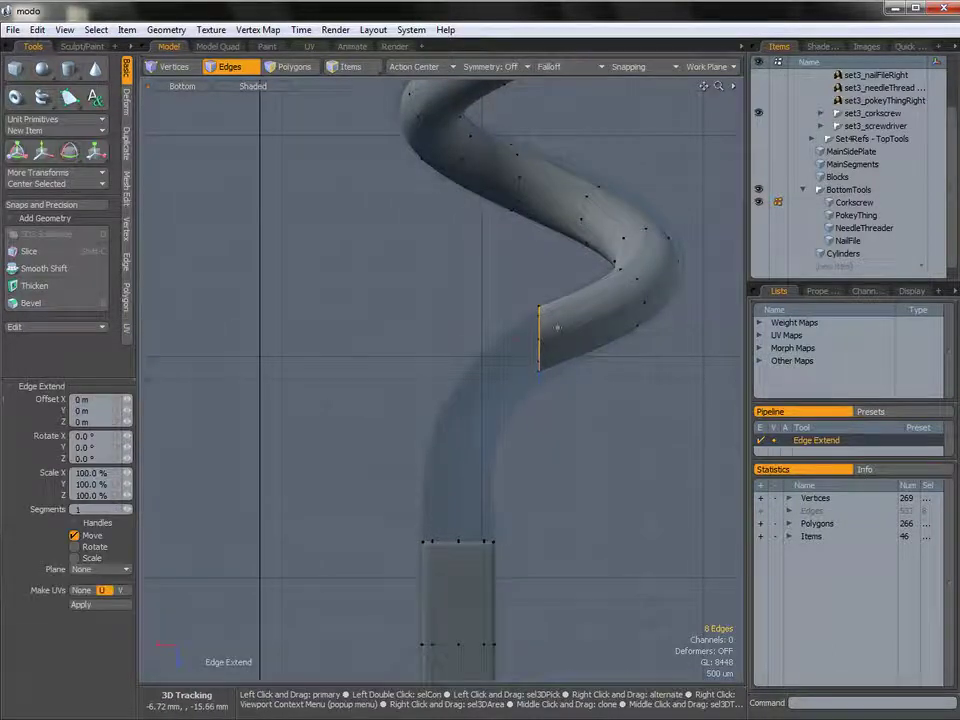
key("w")
left_click_drag(467, 410, 409, 470)
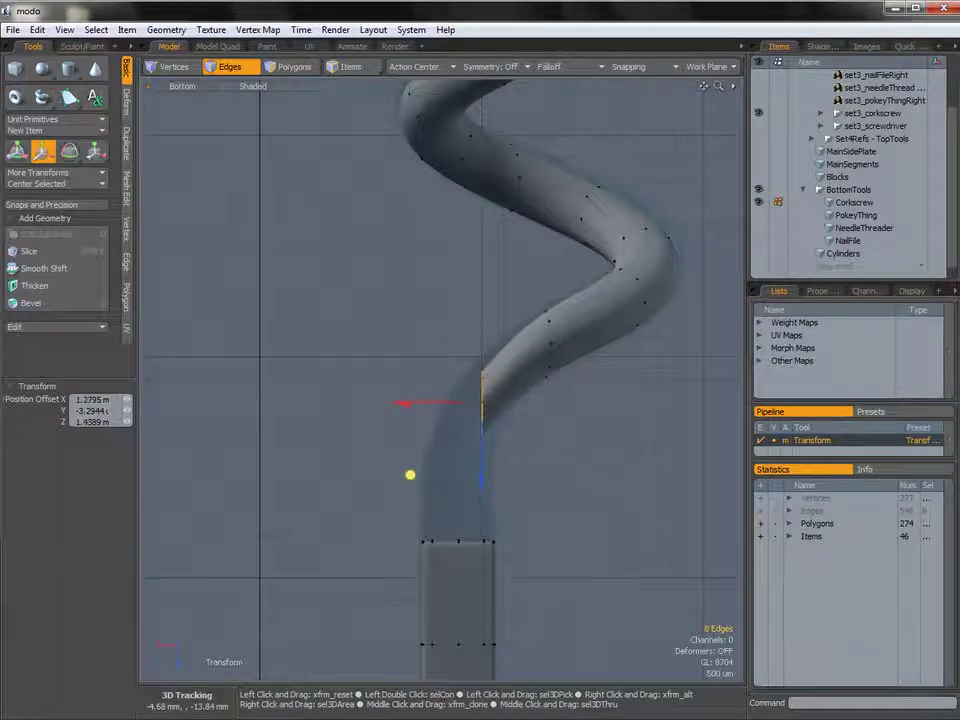
key("e")
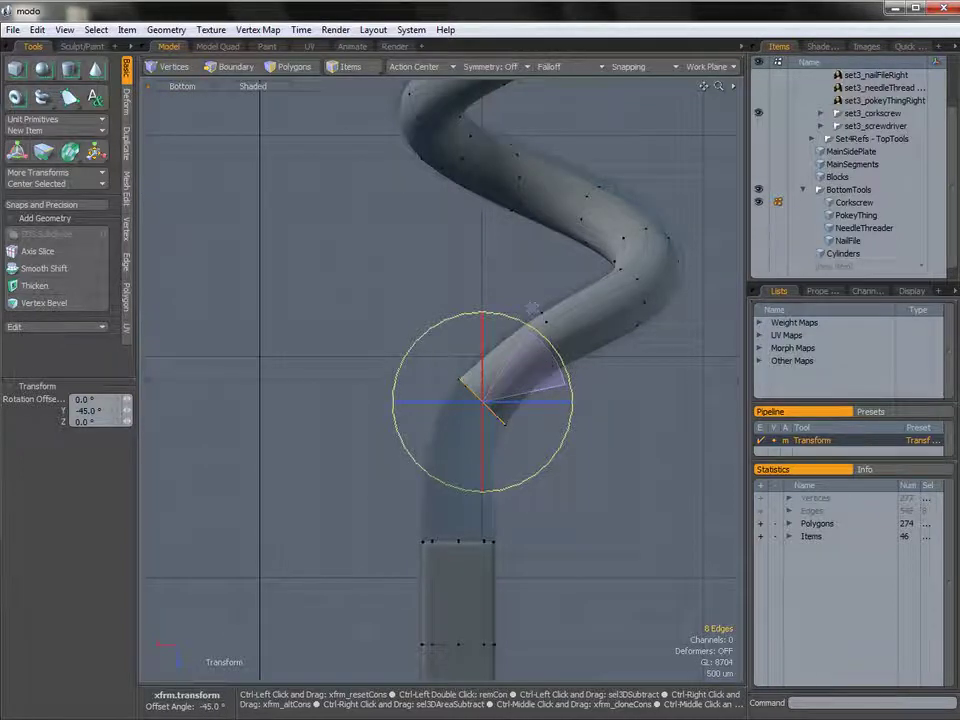
left_click_drag(530, 307, 530, 307, "ctrl")
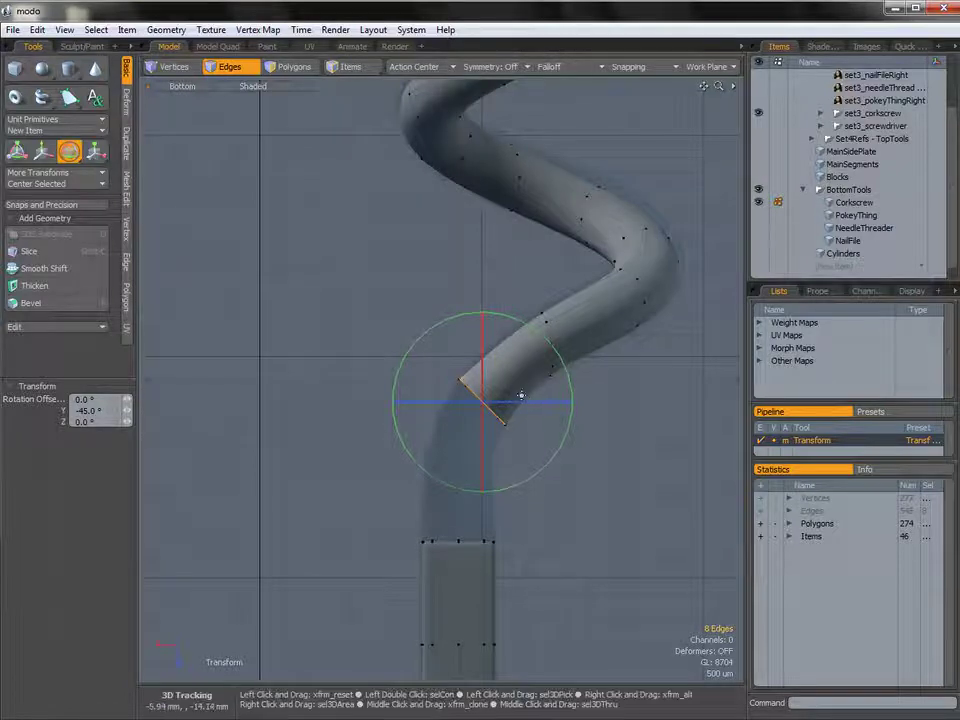
Step: Extend the open edge loop again about 540 um in X and 1.88 mm in Z toward the block, and rotate it -45° in Y
key("z")
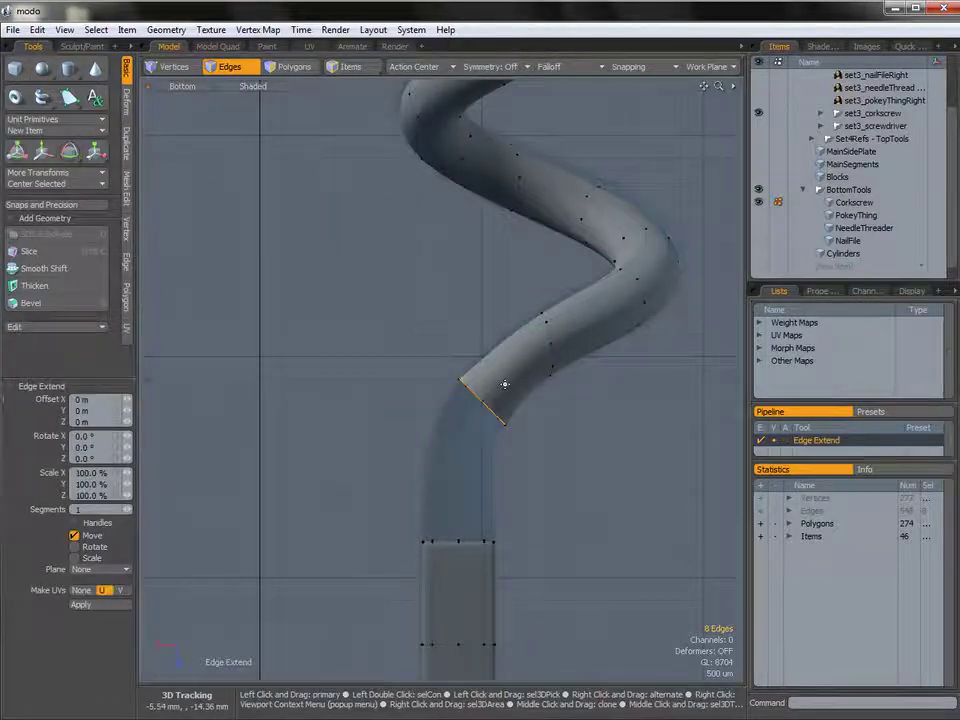
key("w")
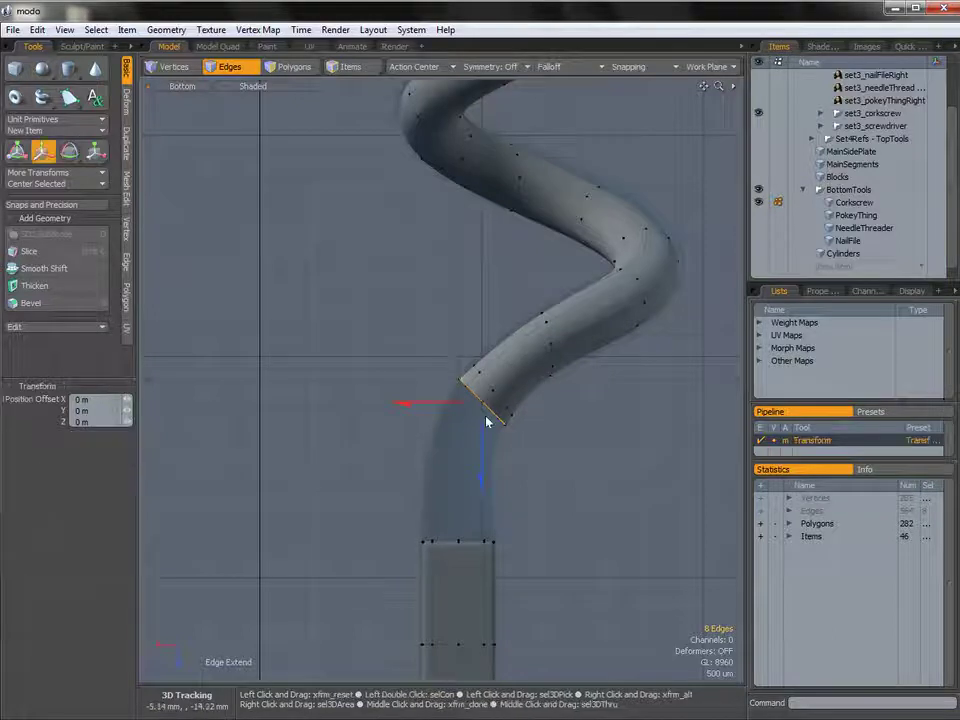
left_click_drag(409, 474, 384, 553)
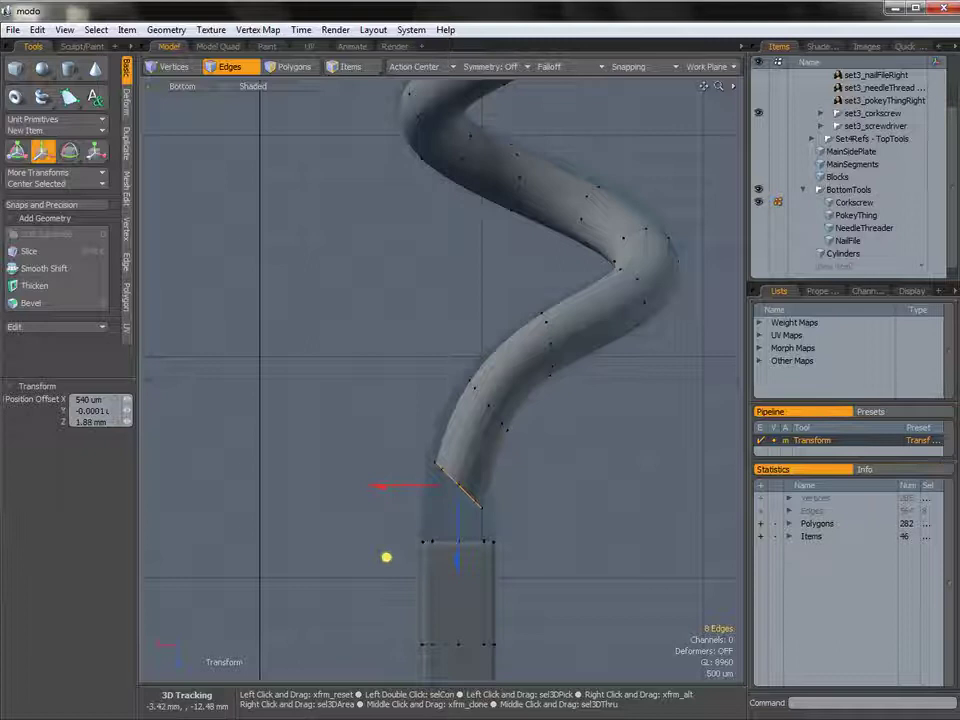
key("e")
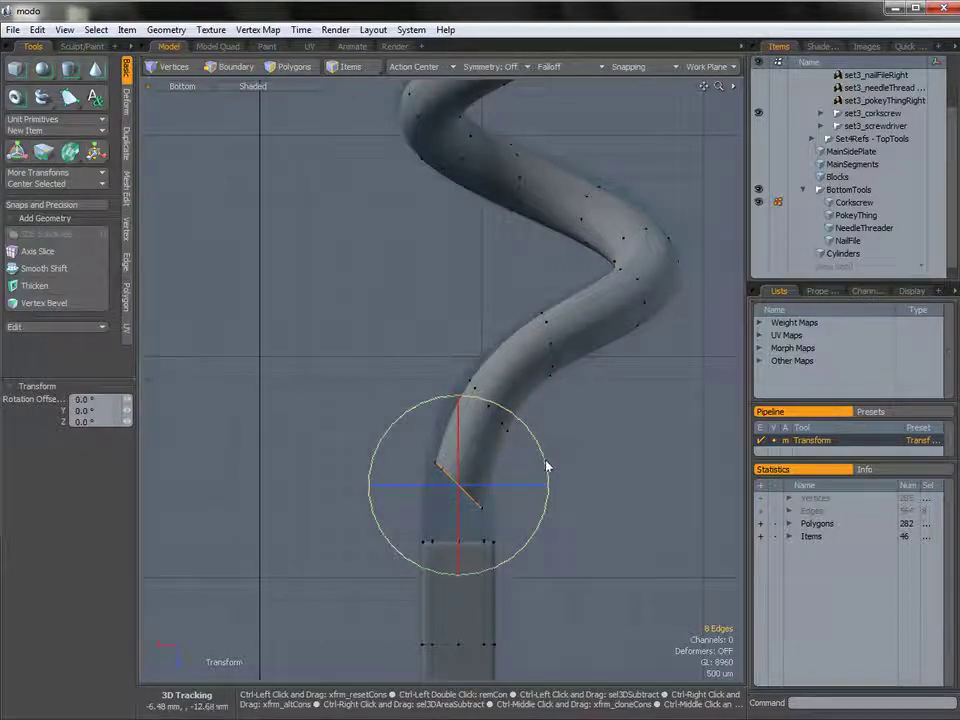
left_click_drag(544, 456, 523, 371)
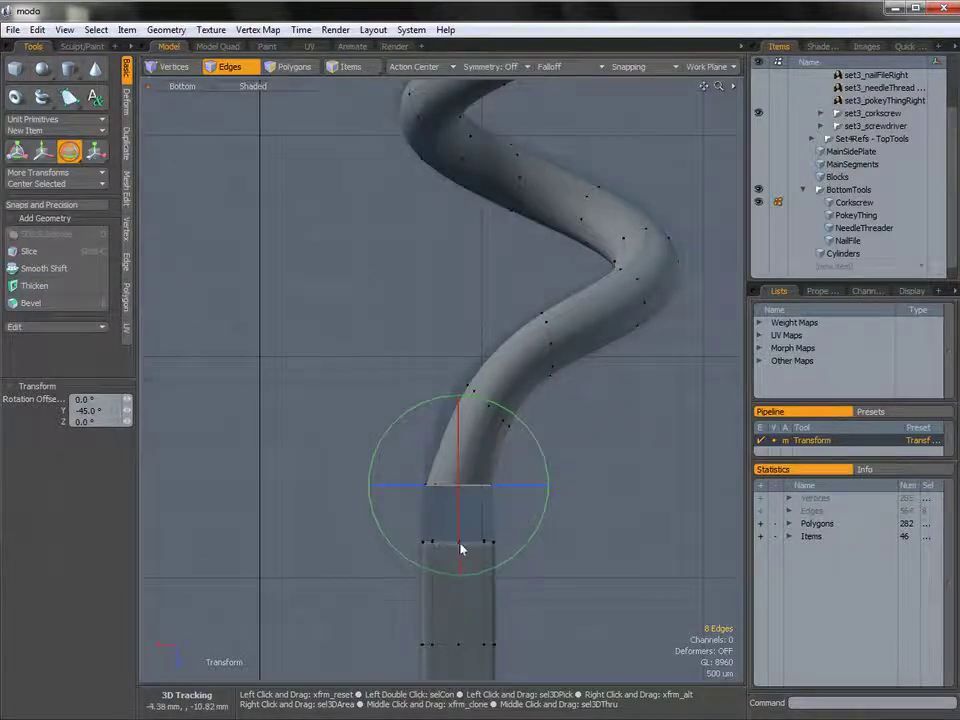
key("space")
Step: Shift the edge loop just before the open end about 380 um in X and 80 um in Z to follow the reference curve
scroll(497, 403, "up", 2)
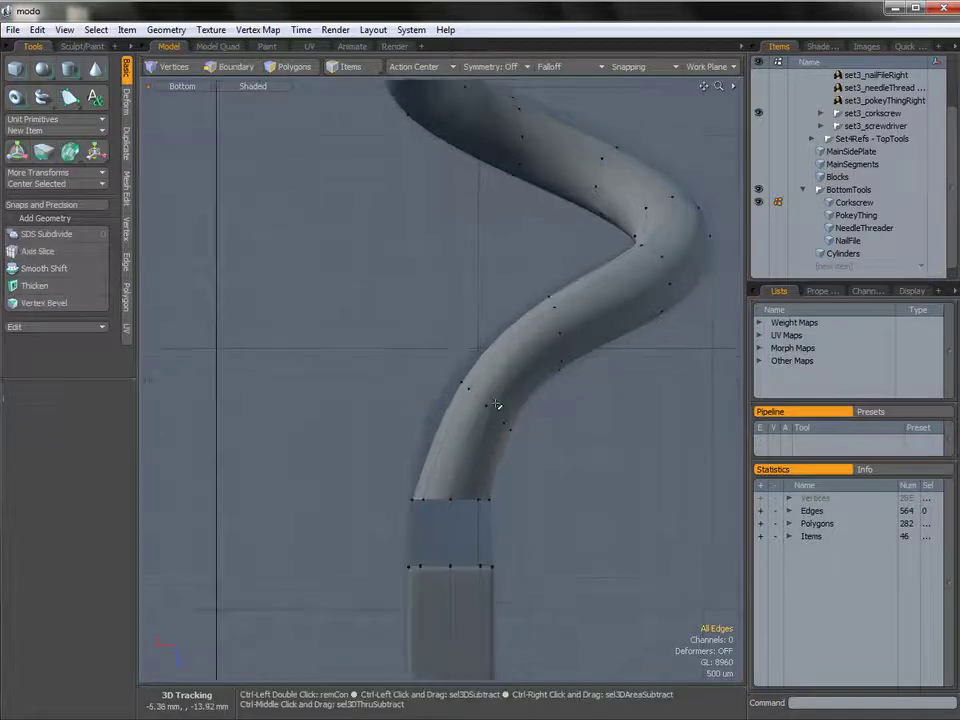
key("w")
left_click_drag(407, 473, 378, 499)
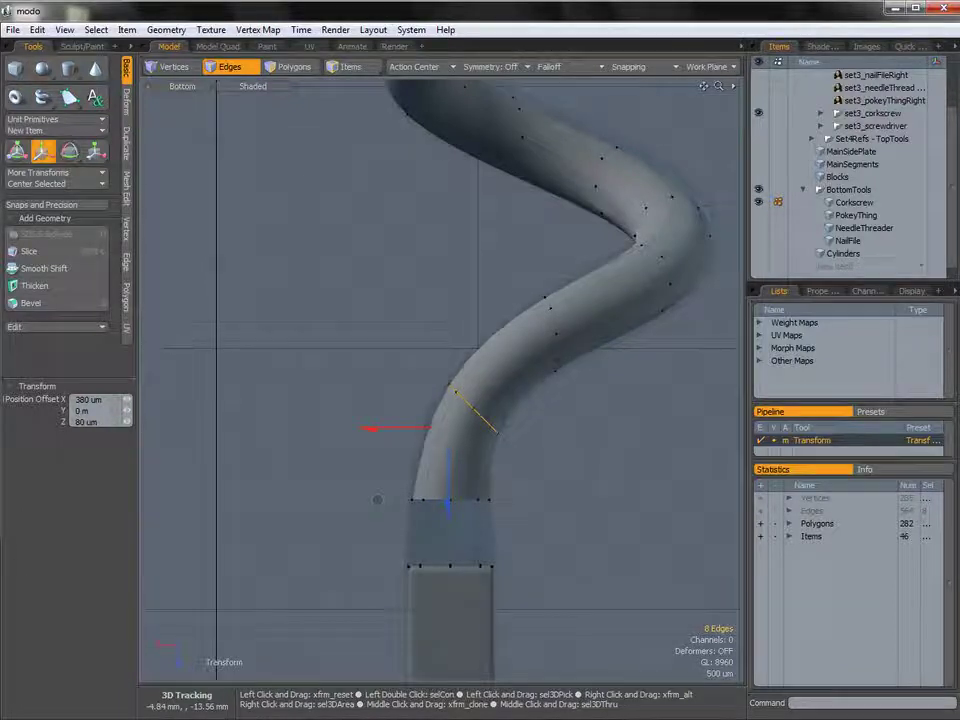
Step: In the right view, raise the second-to-last edge loop along Y, and raise the open end loop about 1.78 mm in Y to follow the reference
key("ctrl+space")
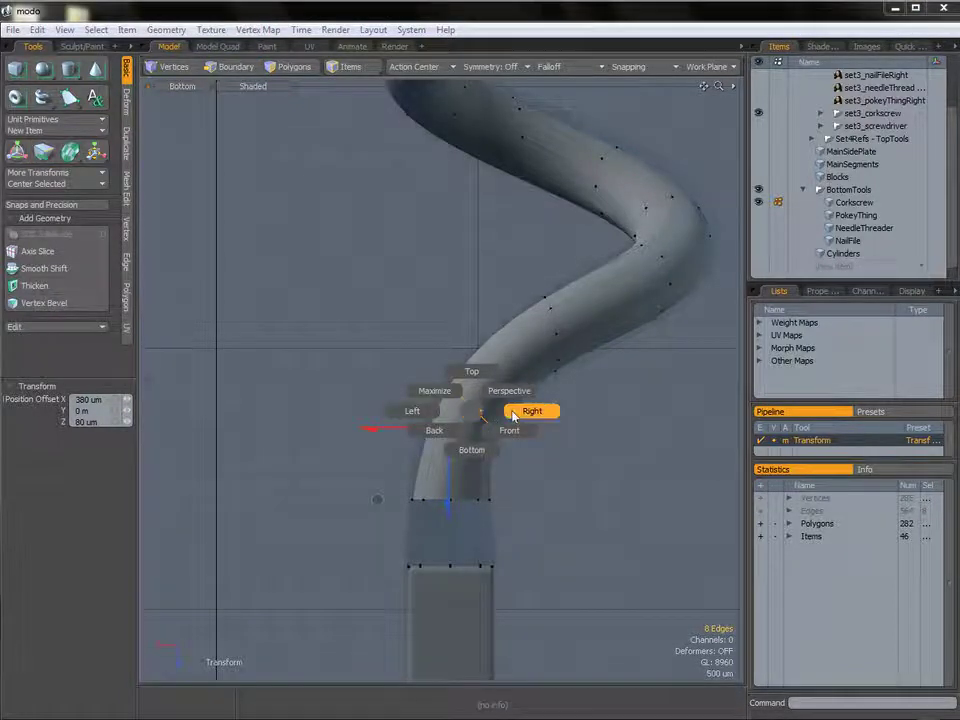
left_click(515, 414)
key("space")
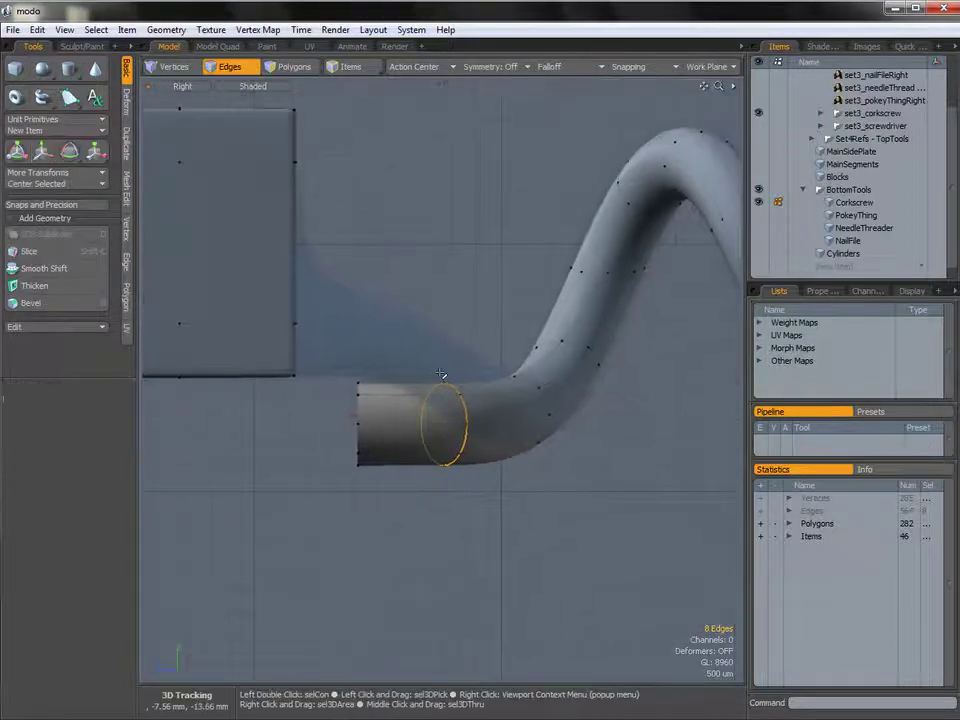
key("w")
left_click_drag(447, 381, 447, 314)
key("space")
key("w")
left_click_drag(360, 400, 360, 318)
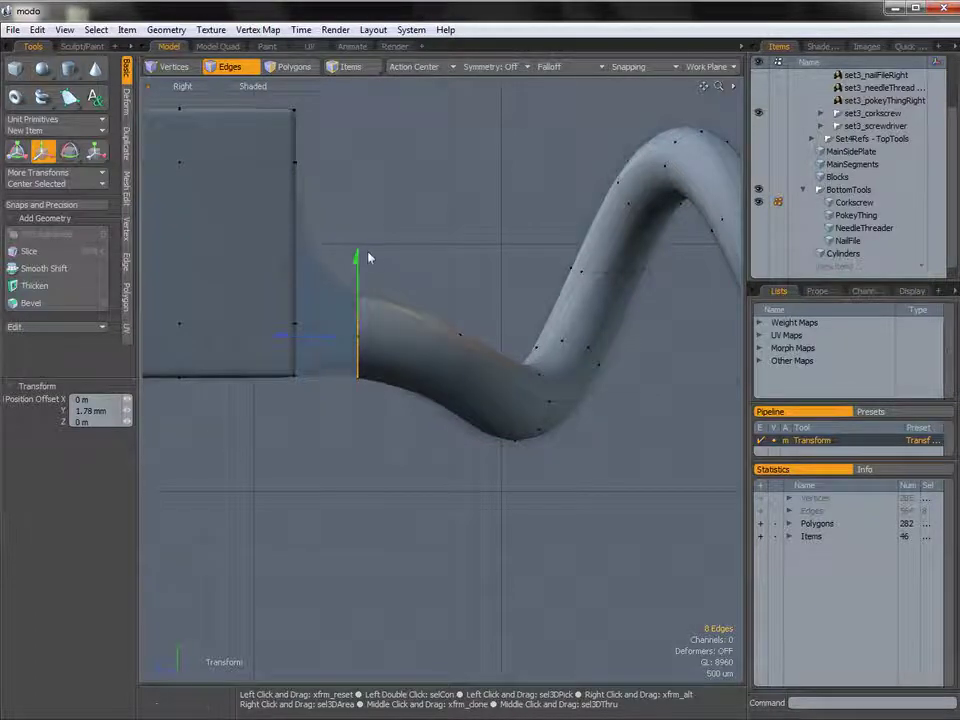
Step: Select the next edge loop along the corkscrew shaft and move it slightly downward near the block
key("space")
key("w")
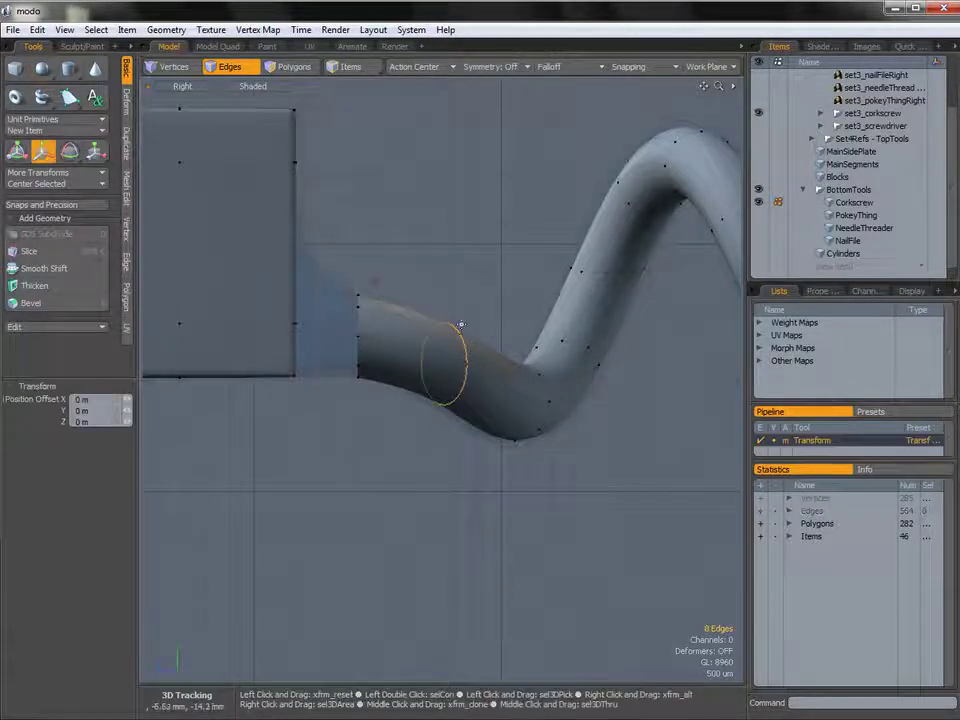
left_click_drag(374, 280, 375, 298)
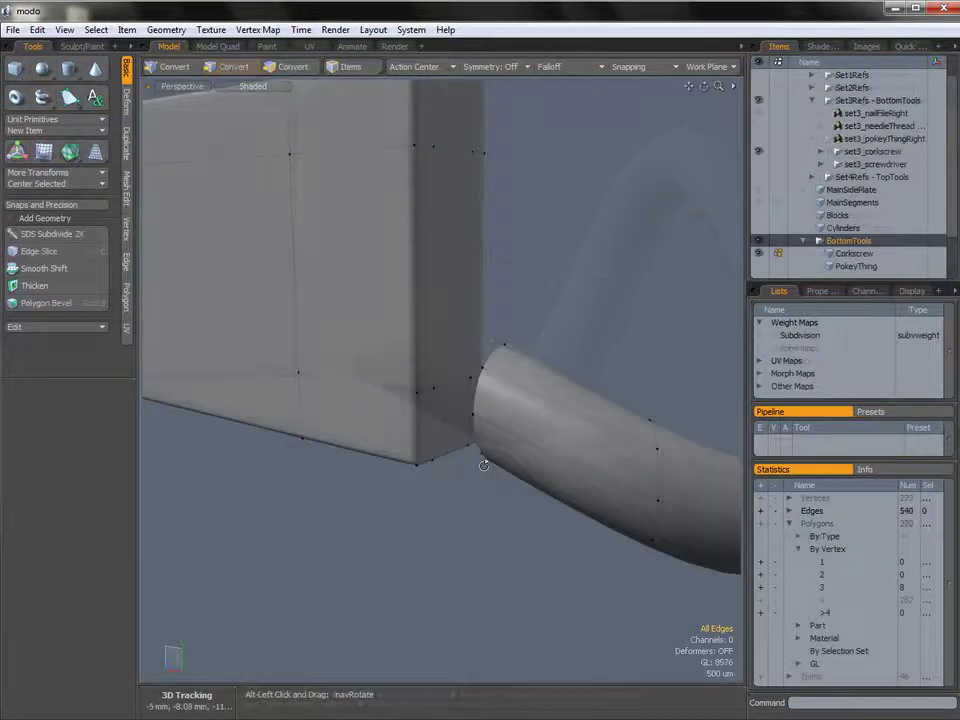
Step: Loop slice the block lengthwise through its end-face edge, using one slice in Free mode at 50%
left_click_drag(485, 497, 487, 359, "alt")
left_click_drag(521, 480, 488, 360, "alt")
left_click(454, 355)
left_click(511, 361, "shift")
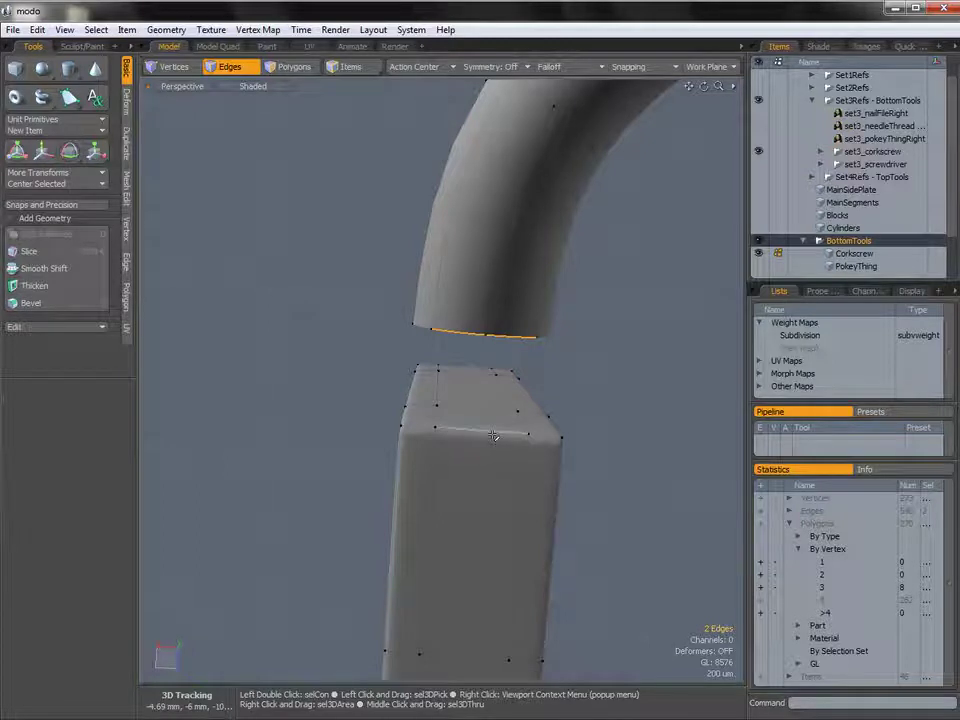
left_click_drag(478, 435, 423, 432, "alt")
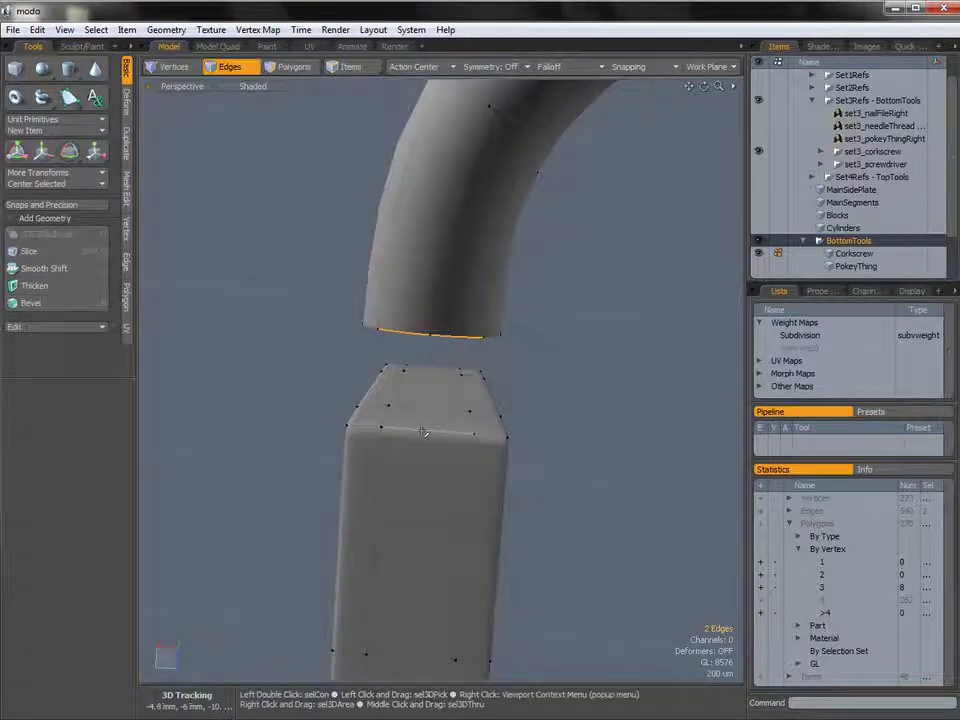
key("alt")
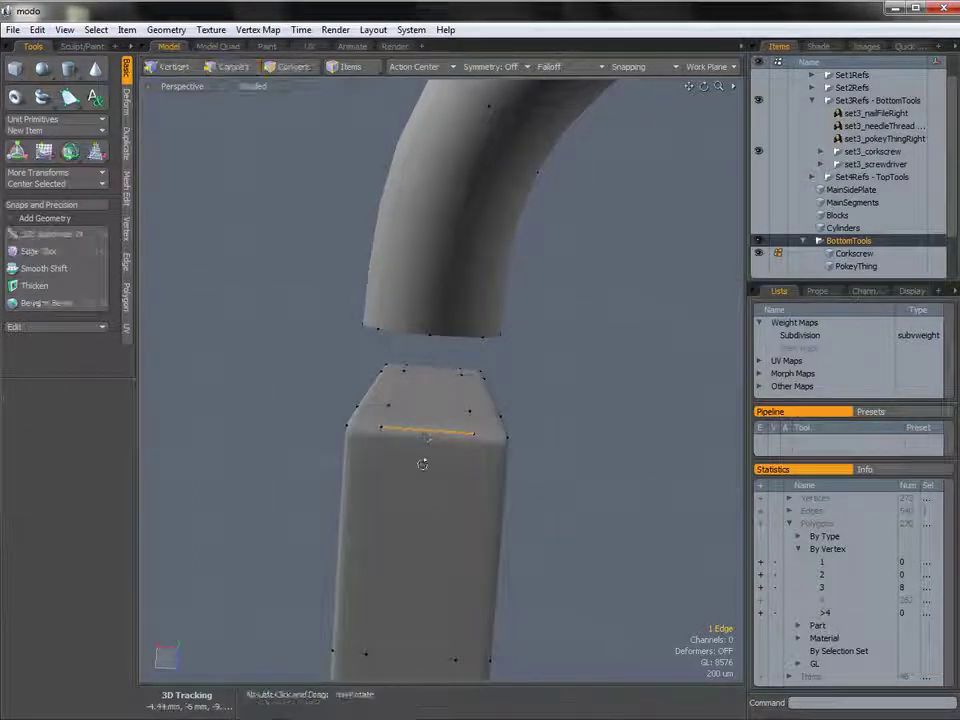
key("alt+c")
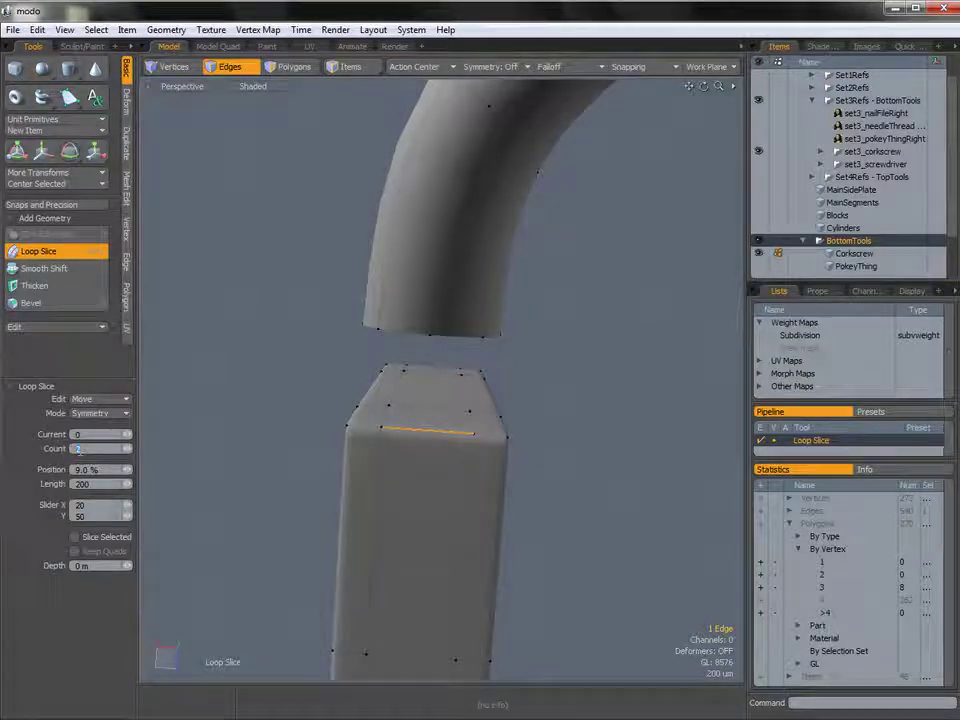
left_click(104, 416)
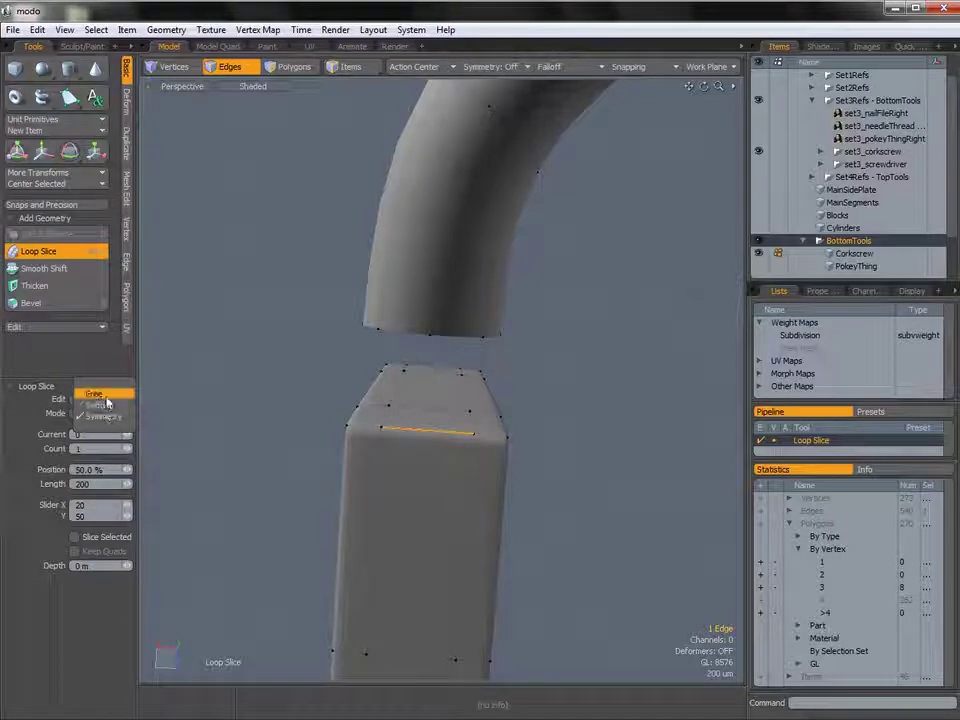
left_click(108, 402)
left_click(440, 428)
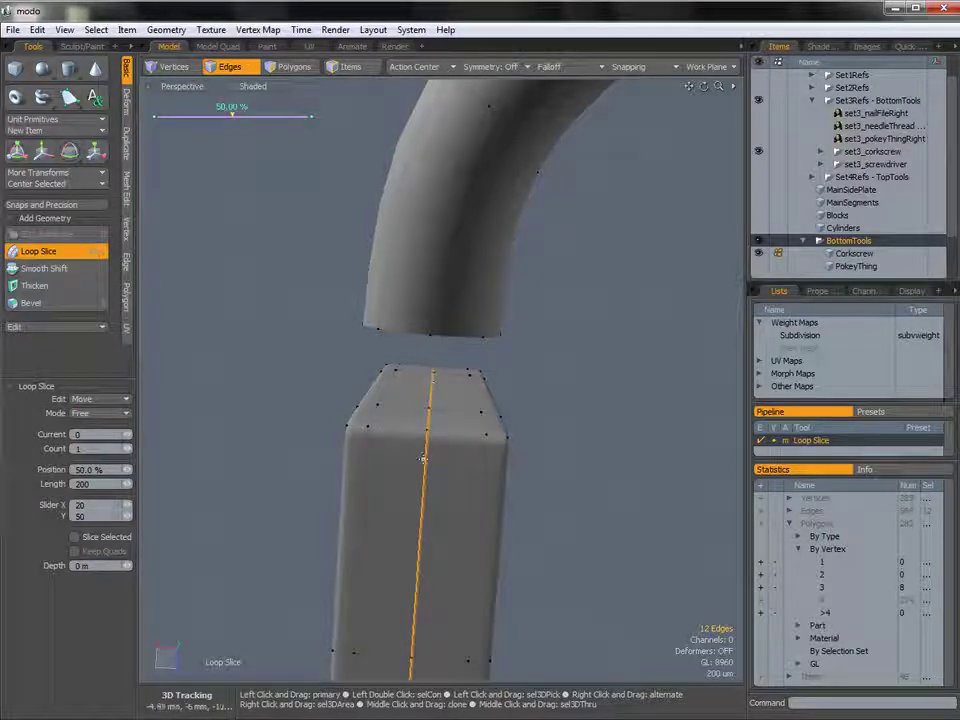
Step: In the Right view, slice the block's polygons horizontally at Y -4.1 mm across its full length
left_click_drag(476, 416, 513, 438, "alt")
key("ctrl")
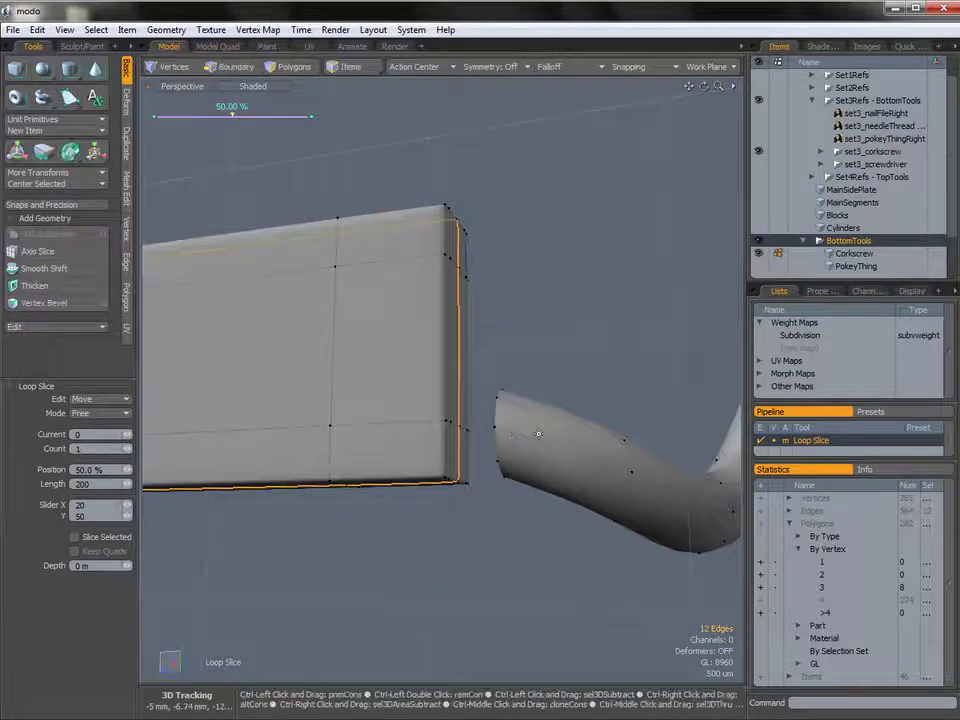
key("ctrl+space")
left_click(585, 435)
key("space")
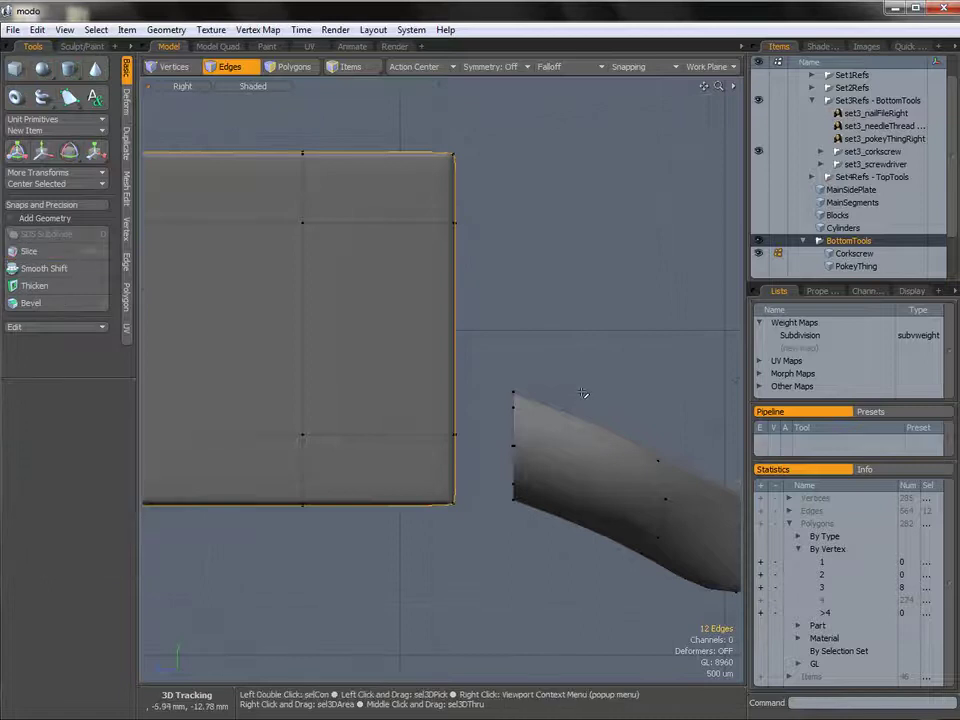
left_click_drag(585, 395, 583, 402, "ctrl+alt")
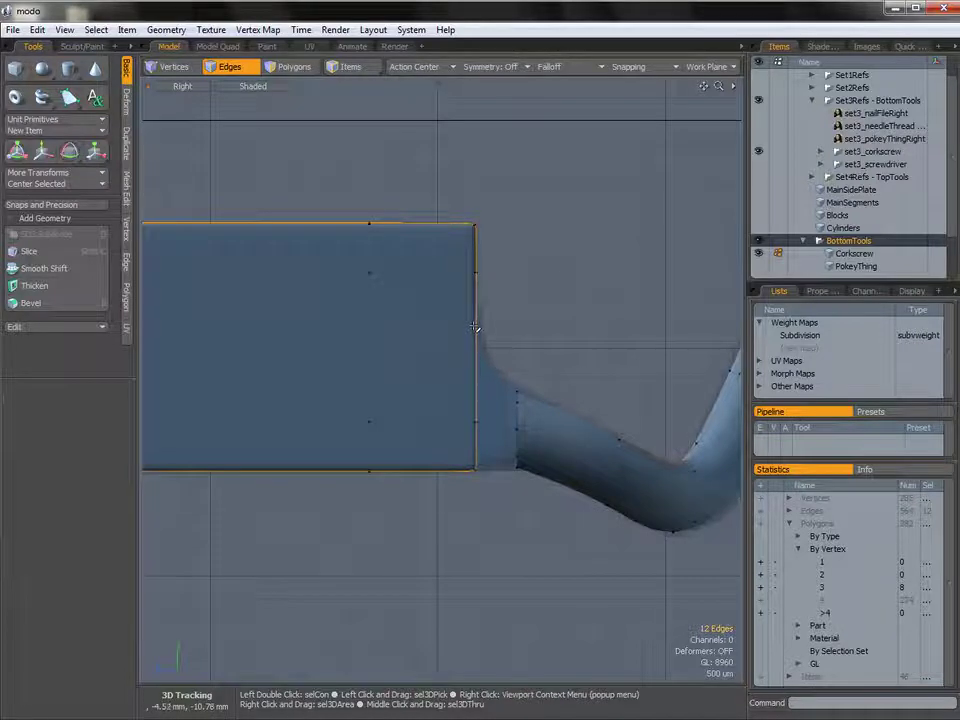
key("3")
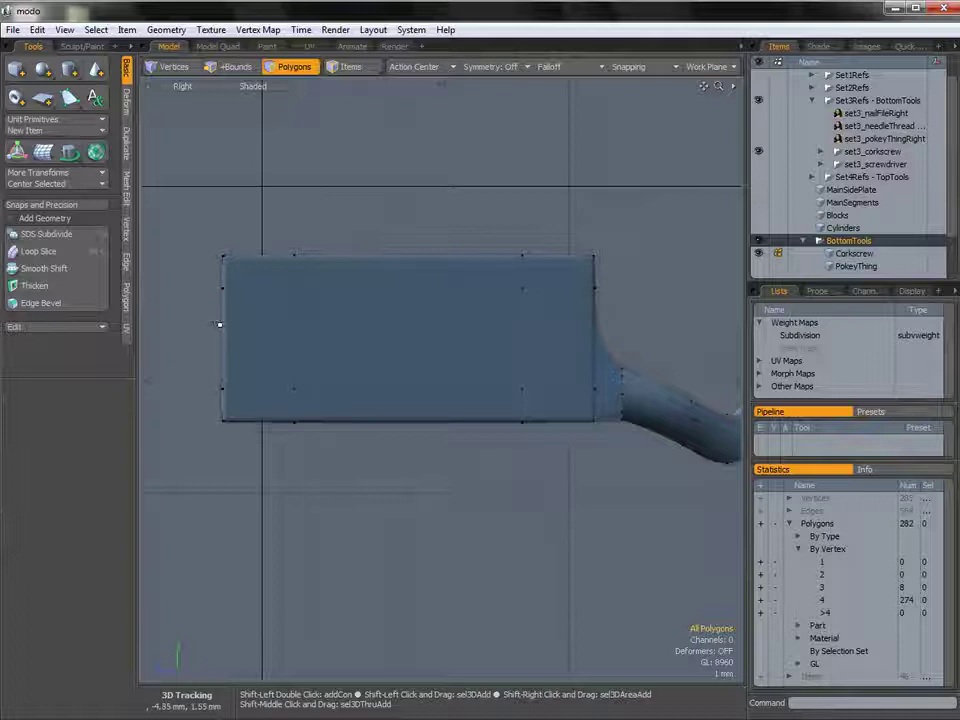
key("c")
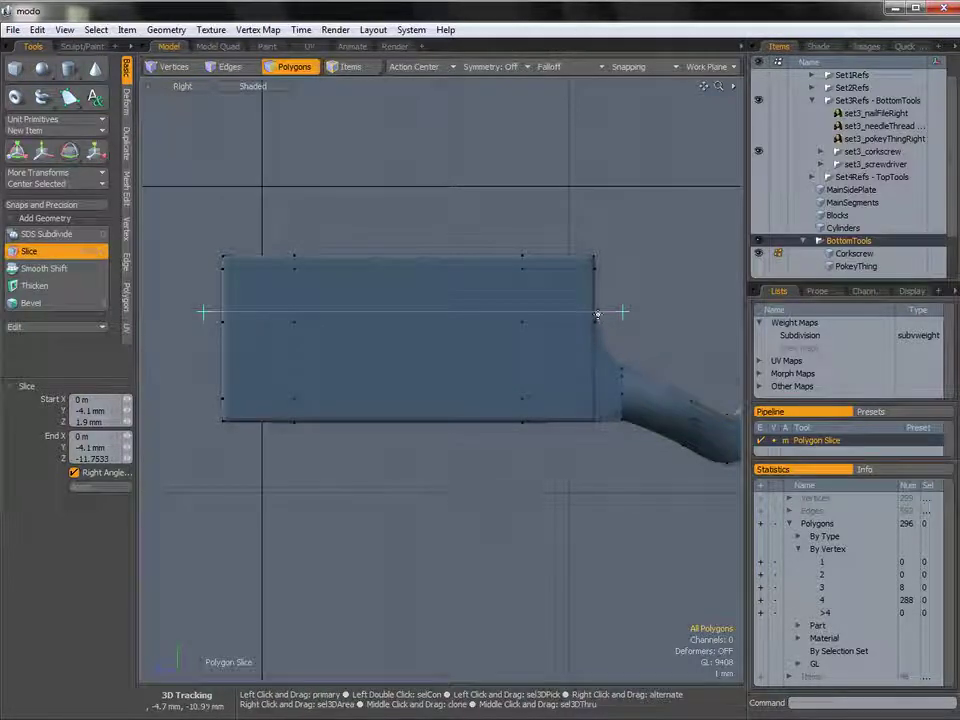
key("space")
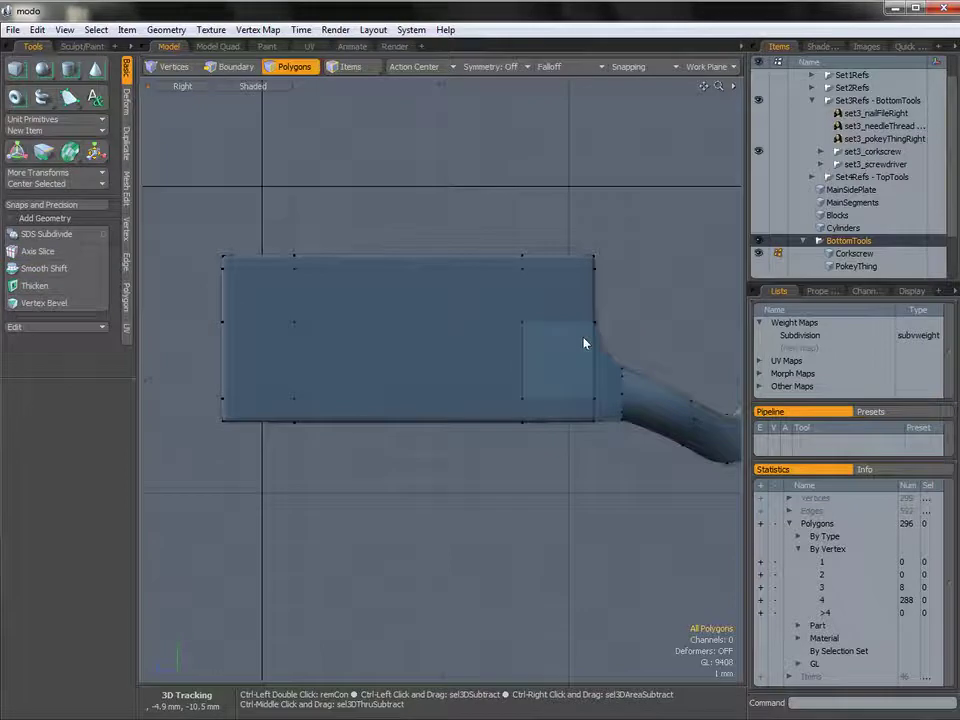
Step: In the Perspective view, select the eight end-face polygons below the new slice facing the shaft and delete them
key("ctrl+space")
left_click(614, 320)
left_click_drag(598, 353, 516, 413, "alt")
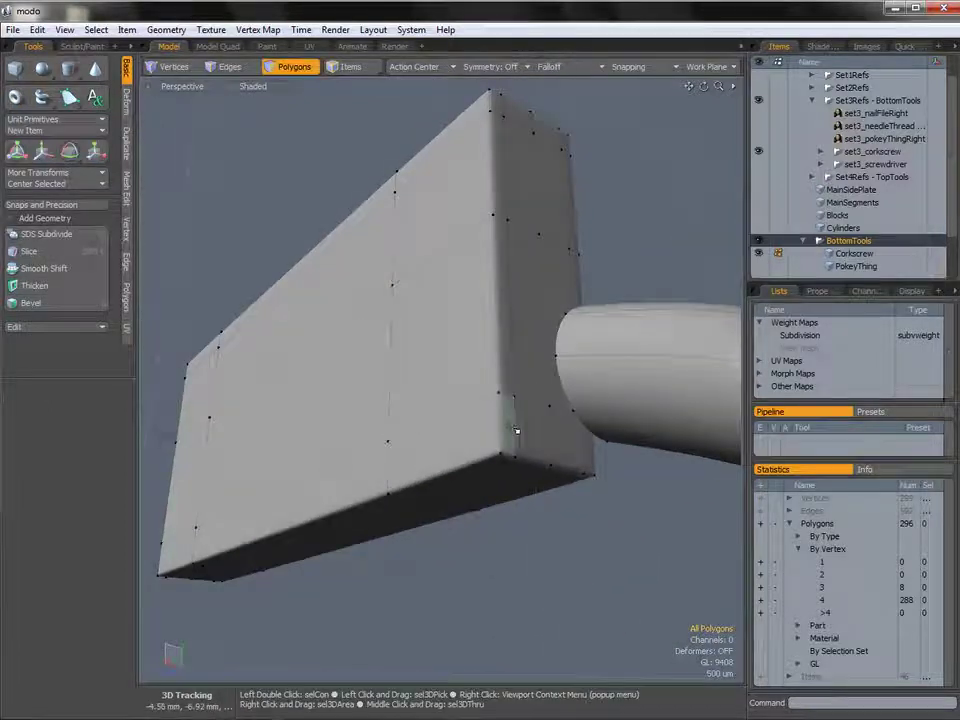
left_click(510, 428, "shift")
left_click(527, 386, "shift")
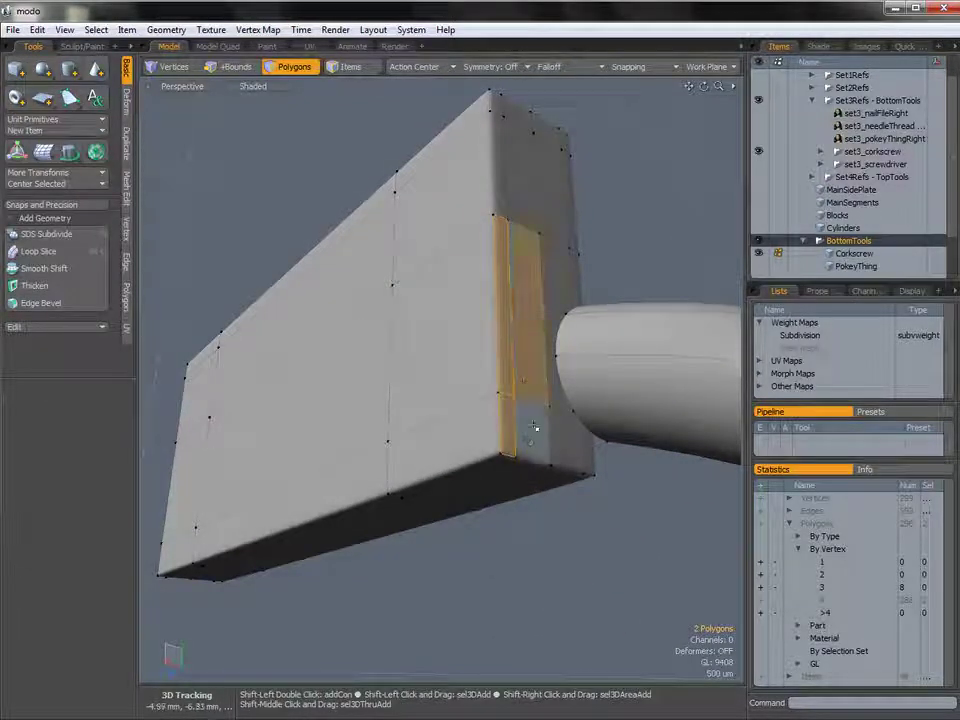
left_click(565, 435, "shift")
left_click(556, 306, "shift")
left_click(577, 287, "shift")
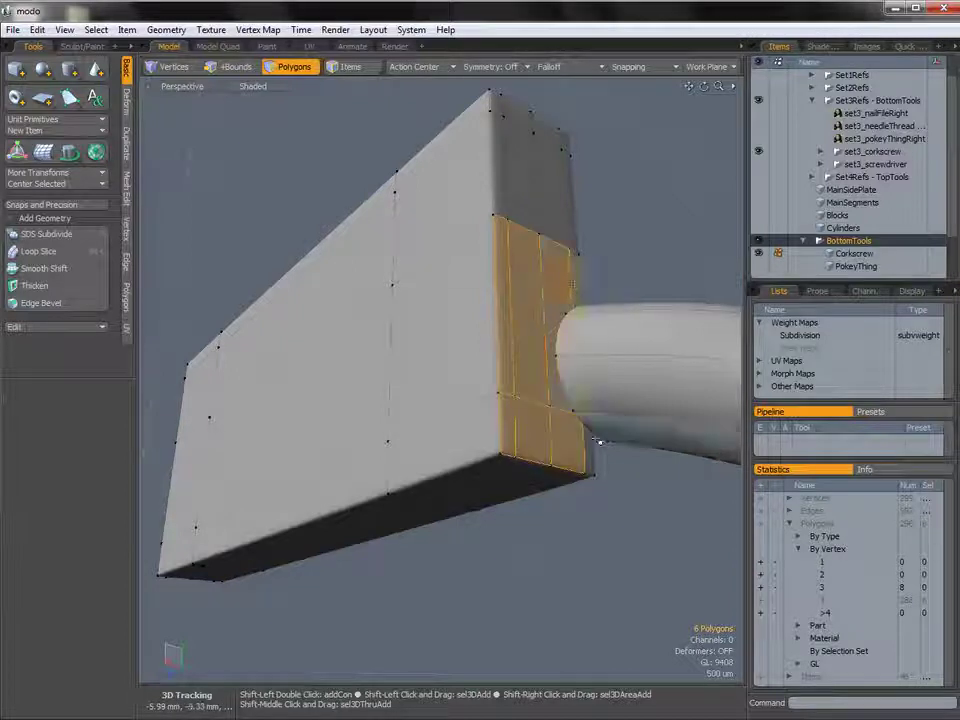
left_click(589, 474, "shift")
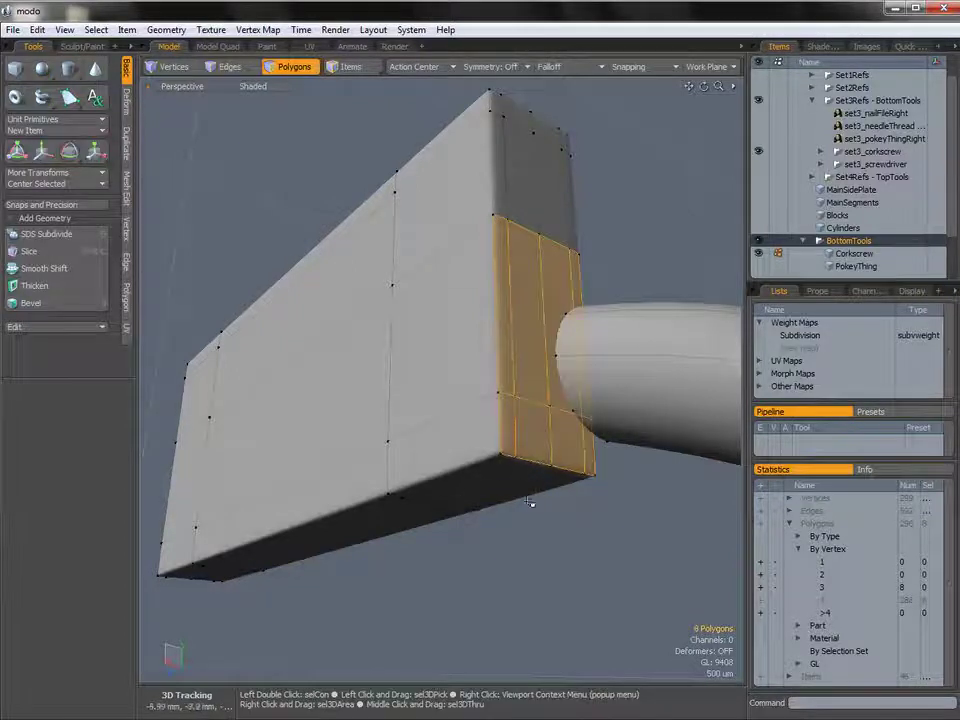
key("Delete")
Step: Bridge the two bottom edges of the block's opening to the two bottom edges of the shaft's end
left_click_drag(532, 429, 439, 319, "alt")
key("2")
left_click(478, 319)
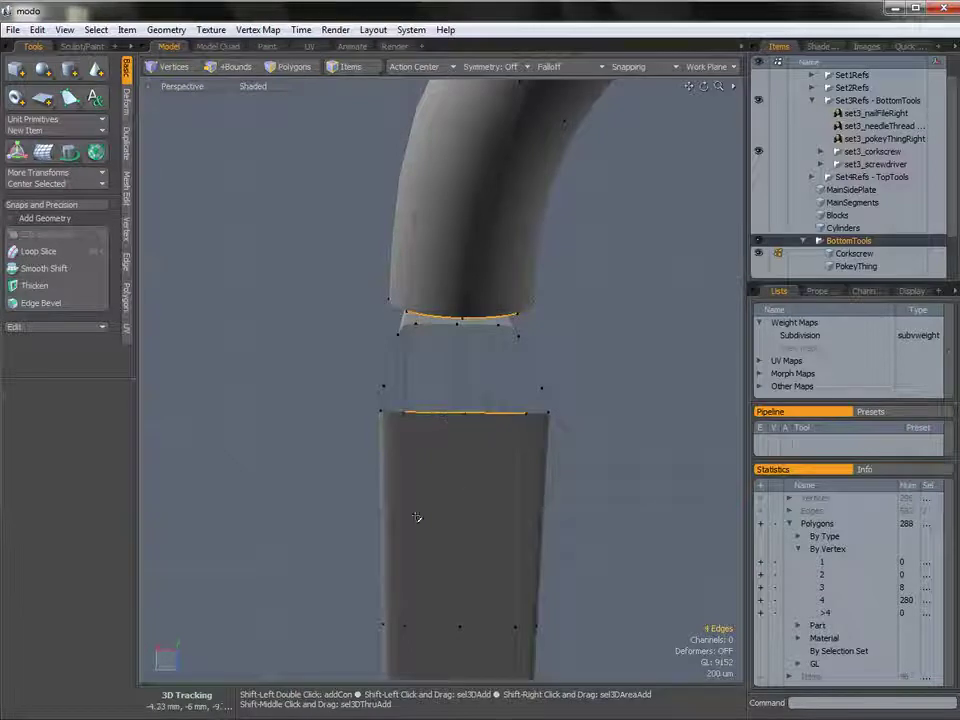
left_click(125, 260)
left_click(41, 141)
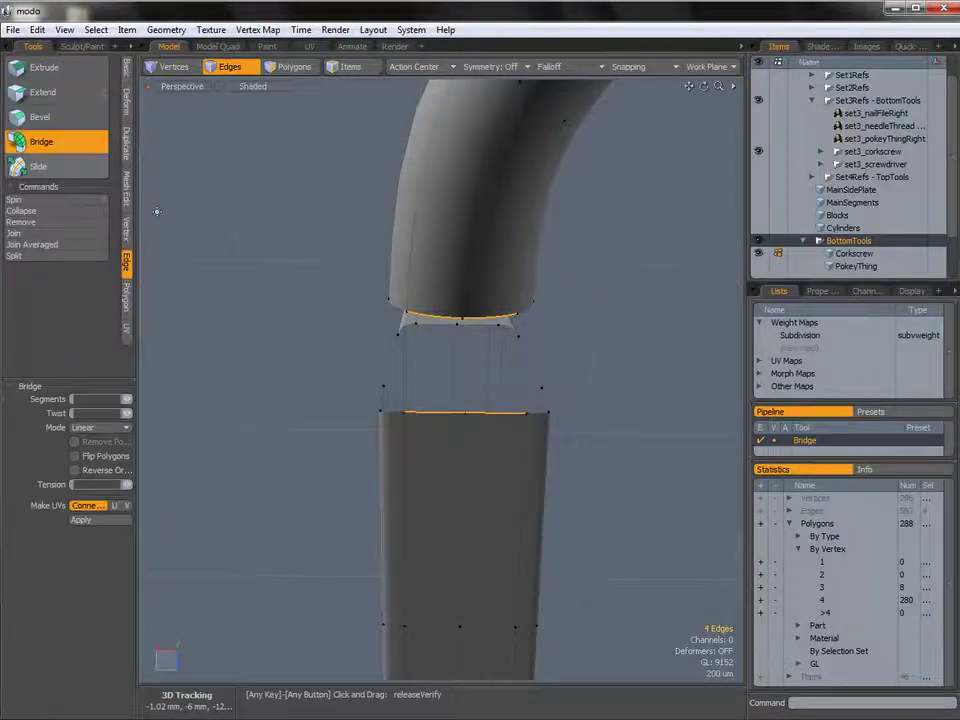
key("q")
Step: Try to bridge the block opening's two vertical side edges to the two side edges of the shaft's end
left_click_drag(521, 401, 550, 495, "alt")
key("3")
key("2")
left_click(545, 498)
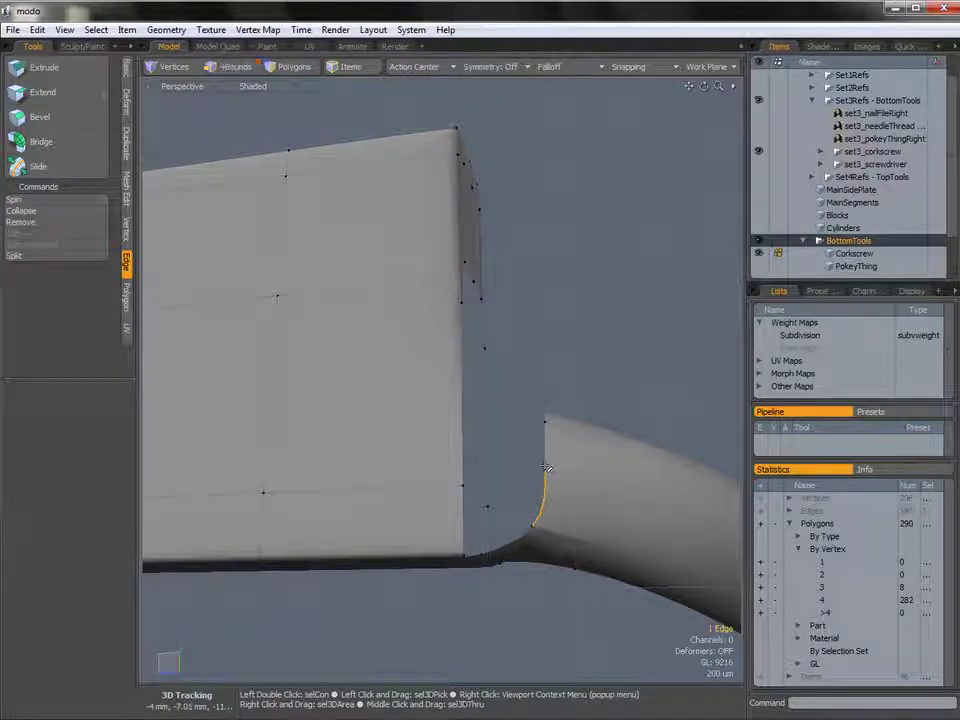
double_click(463, 445, "shift")
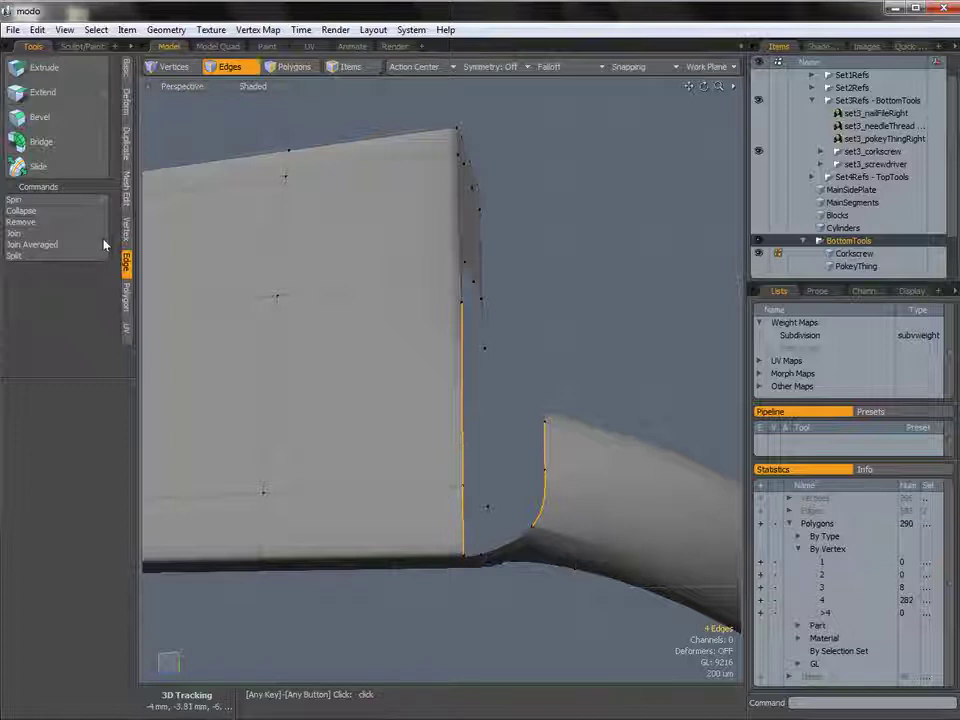
left_click(41, 142)
left_click(556, 398)
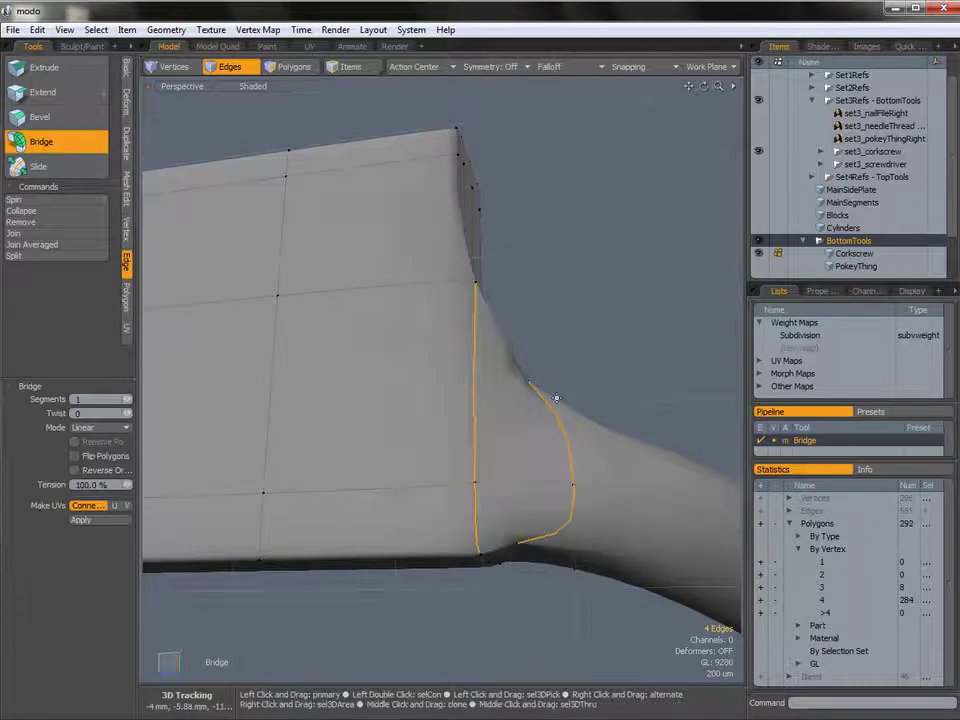
key("space")
left_click(613, 373)
left_click_drag(613, 373, 435, 420, "alt")
key("ctrl+z")
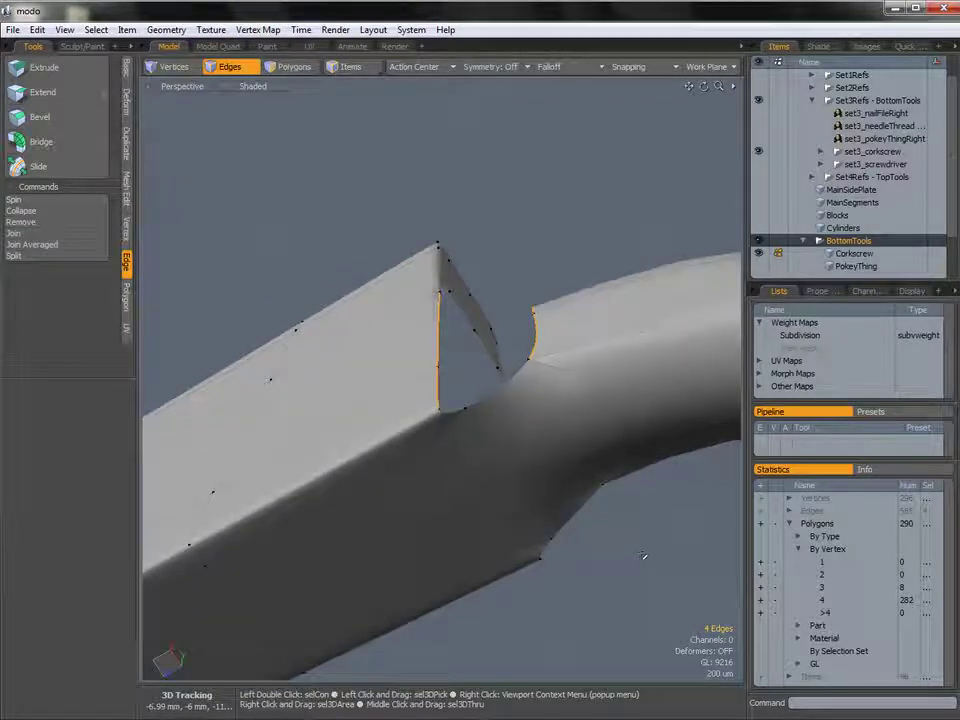
Step: Bridge the opening's two vertical side edges to the bottom bridge's side edge and the adjoining lower shaft edge
left_click_drag(458, 407, 543, 453, "alt")
left_click(481, 435, "shift")
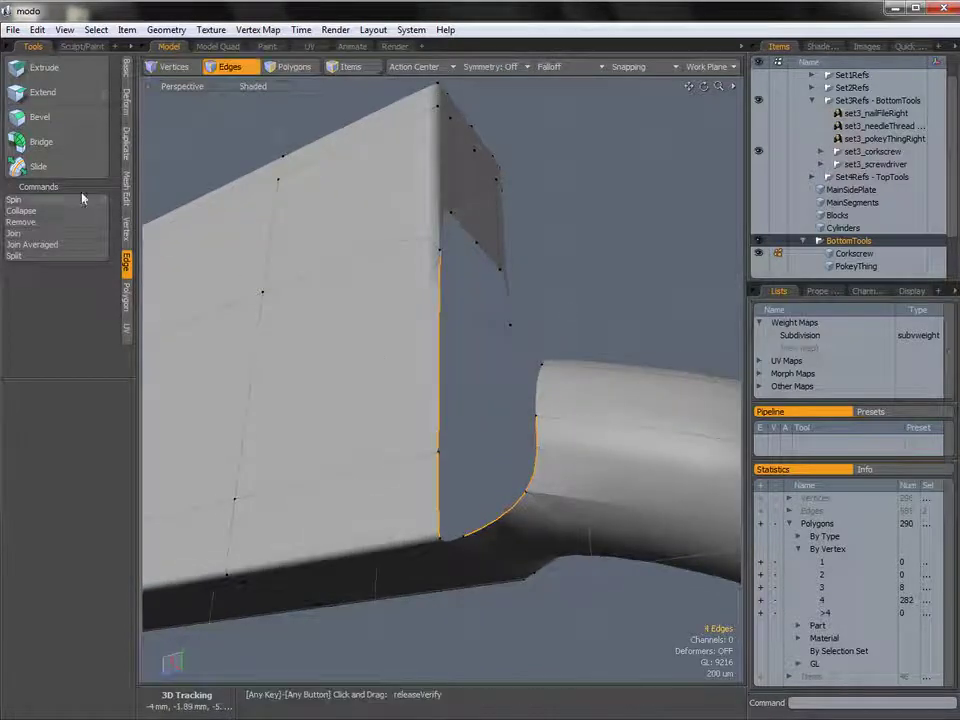
left_click(41, 141)
left_click(517, 501)
left_click_drag(517, 501, 378, 491, "alt")
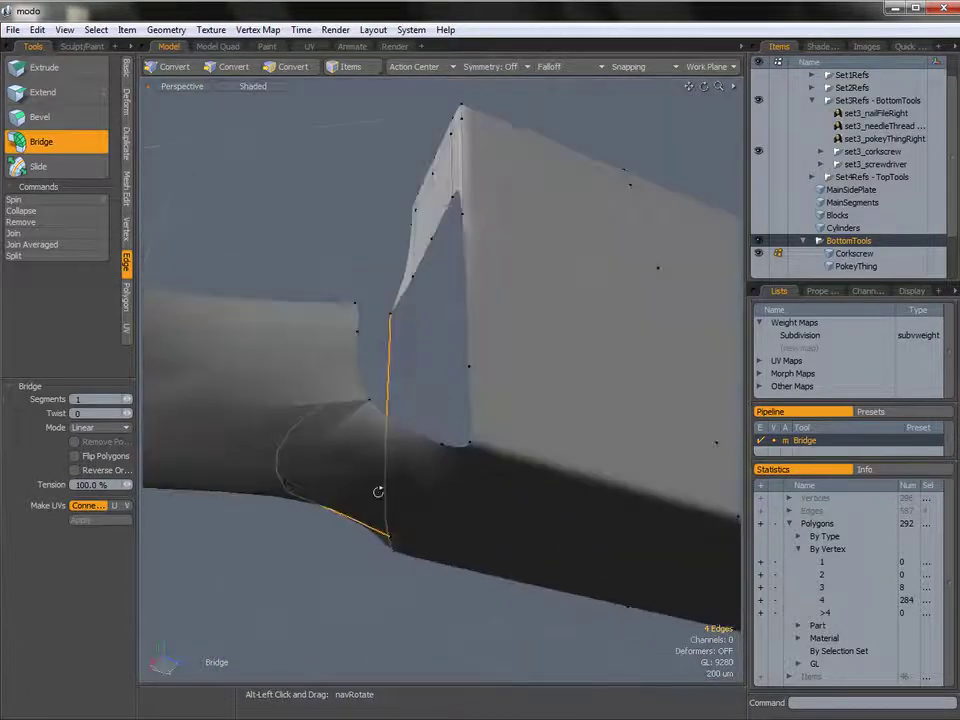
key("space")
Step: Bridge the opposite side of the opening the same way, joining its two vertical edges to the lower bridge and shaft edges
left_click(371, 583)
left_click(468, 421, "shift")
left_click_drag(468, 421, 369, 399, "alt")
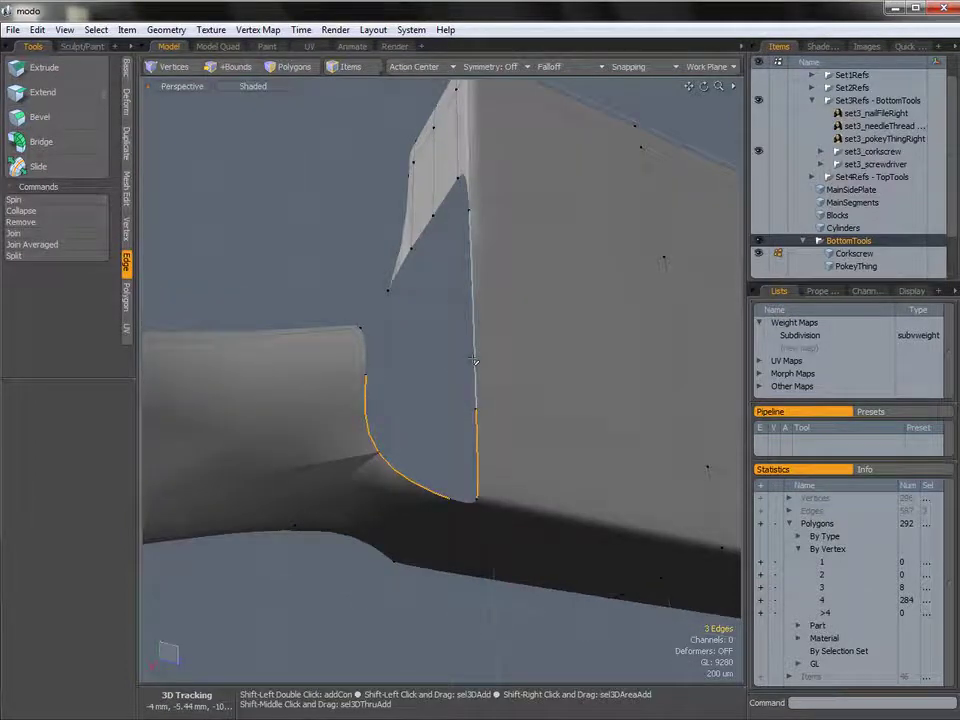
left_click(41, 141)
left_click(412, 421)
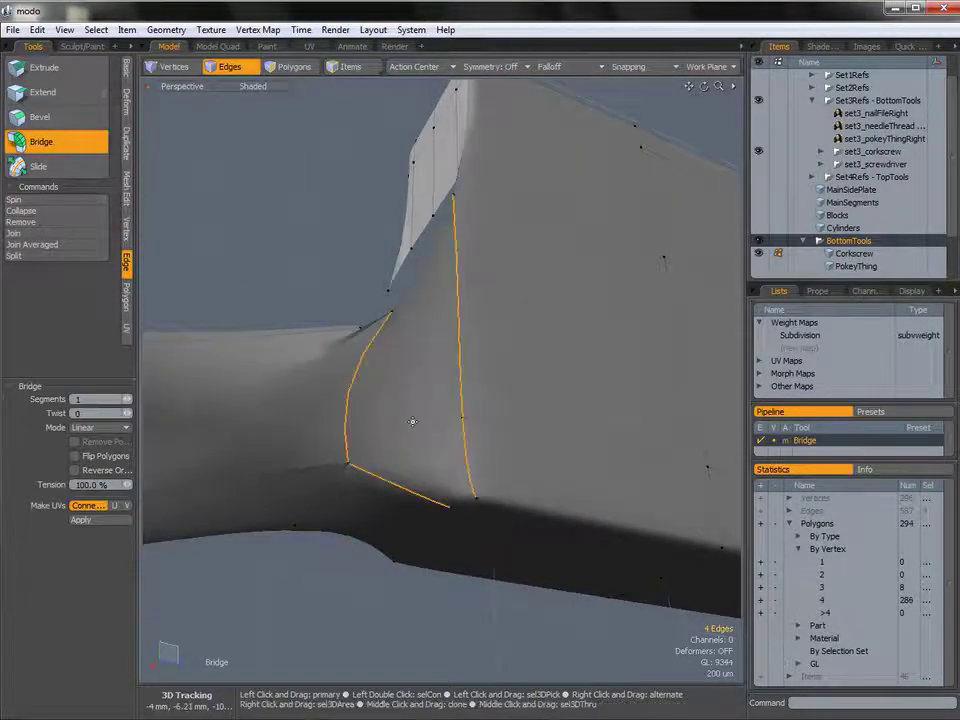
key("space")
left_click(360, 615)
Step: Compare the joint with and without subdivision smoothing, and leave the mesh unsubdivided
left_click_drag(361, 611, 554, 364, "alt")
left_click_drag(363, 403, 489, 409, "alt")
key("Tab")
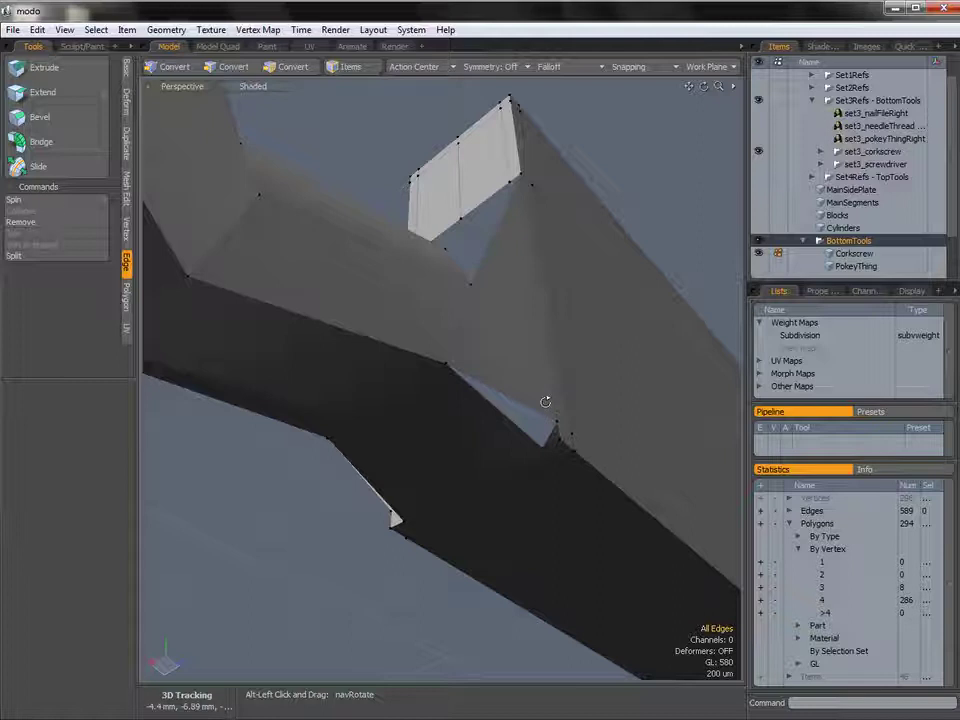
key("Tab")
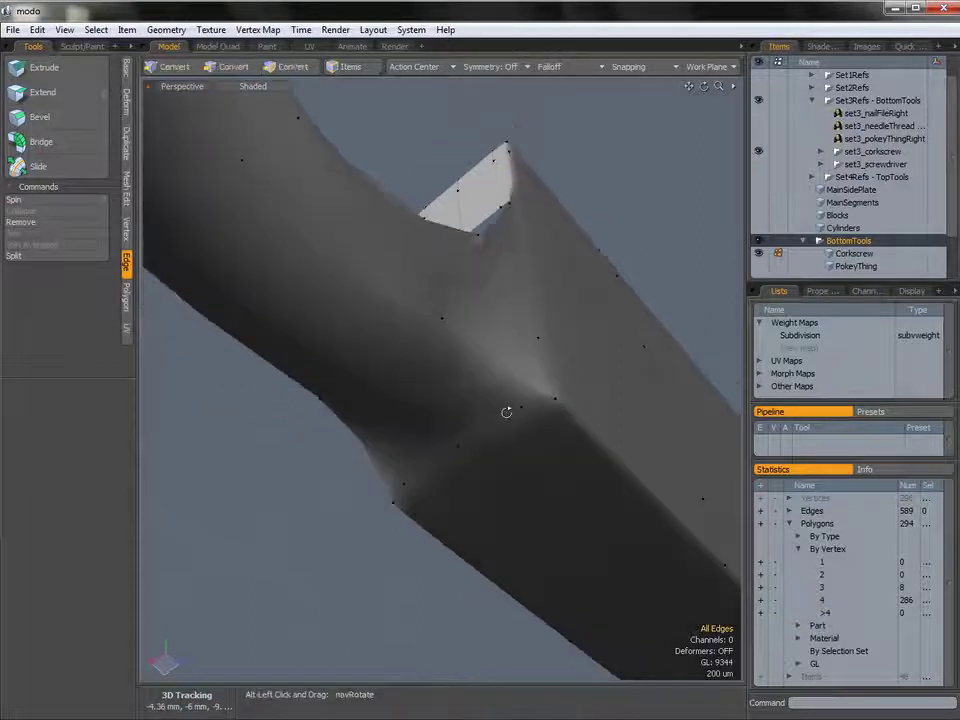
left_click_drag(553, 403, 535, 485, "alt")
key("Tab")
Step: Bridge the two top edges of the shaft's end to the two middle edges above the block's opening
left_click_drag(482, 388, 540, 438, "alt")
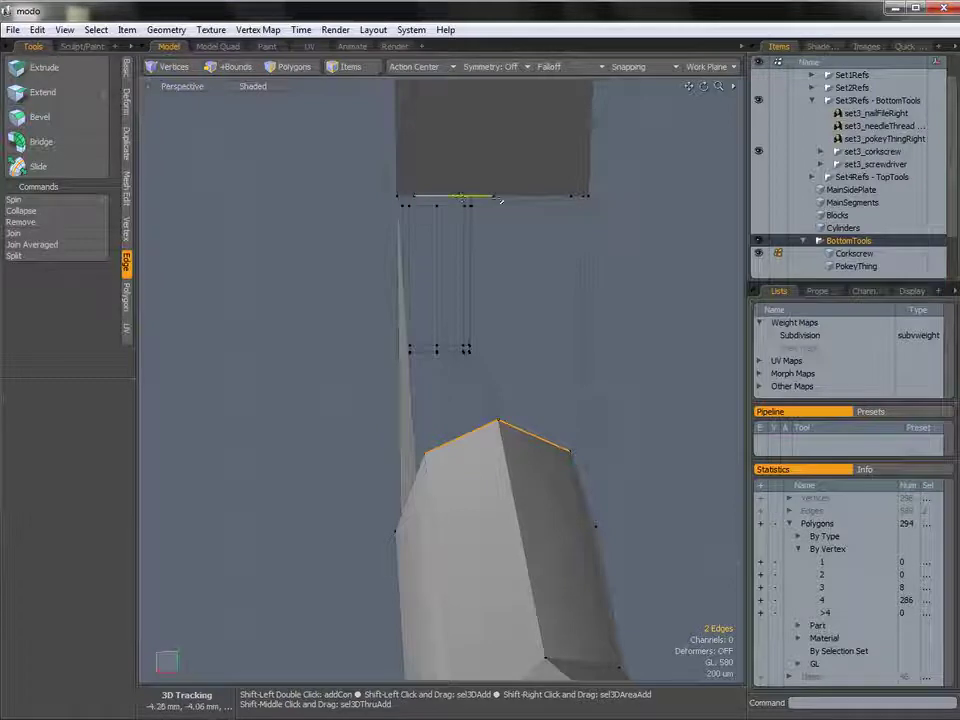
left_click(80, 142)
left_click_drag(316, 410, 540, 385, "alt")
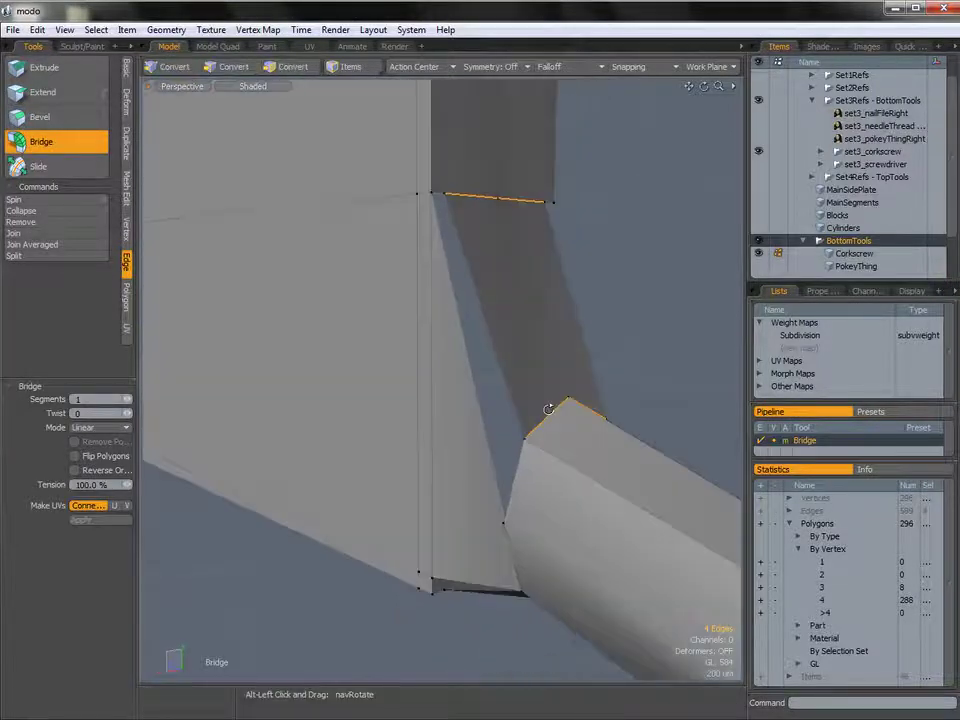
key("space")
left_click(636, 356)
Step: Fill the narrow four-edge gap beside the top bridge with a new polygon
left_click_drag(636, 356, 540, 400, "alt")
double_click(519, 405)
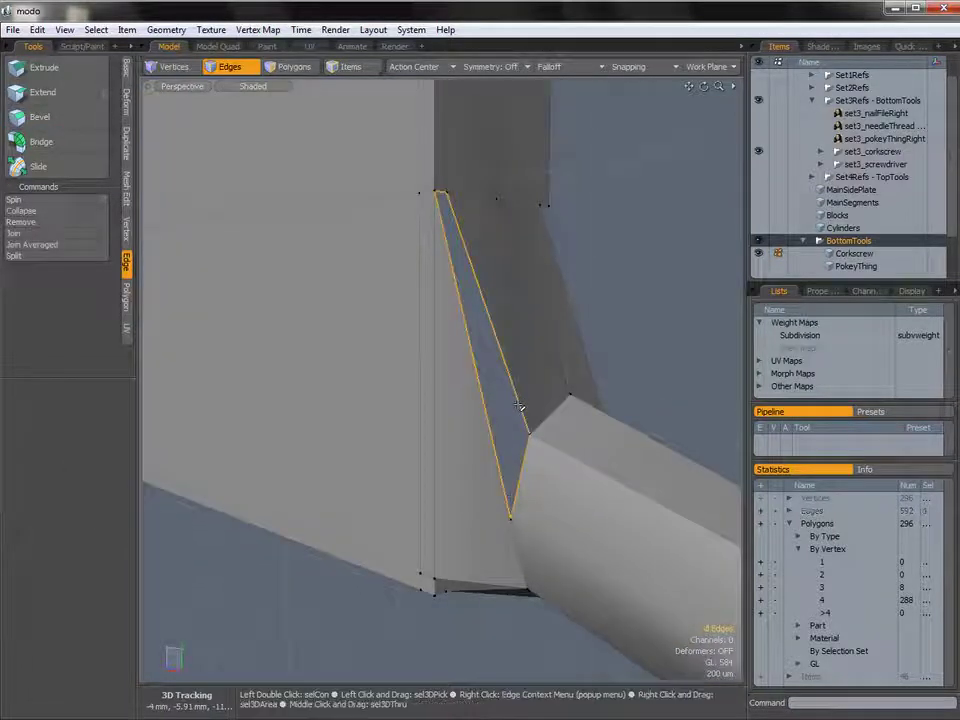
key("p")
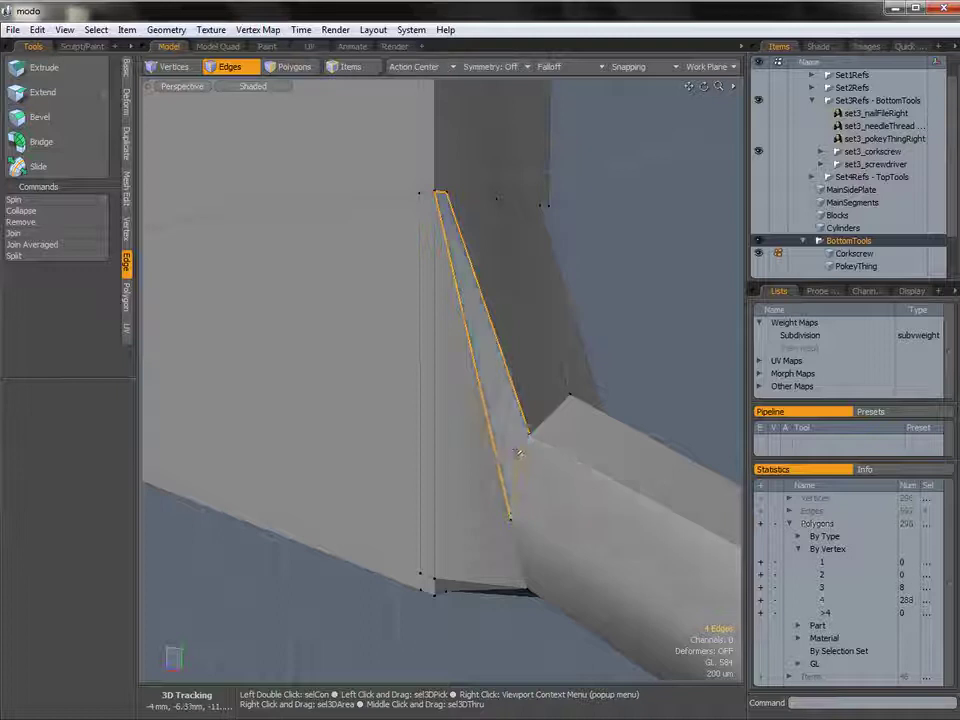
left_click_drag(589, 454, 403, 429, "alt")
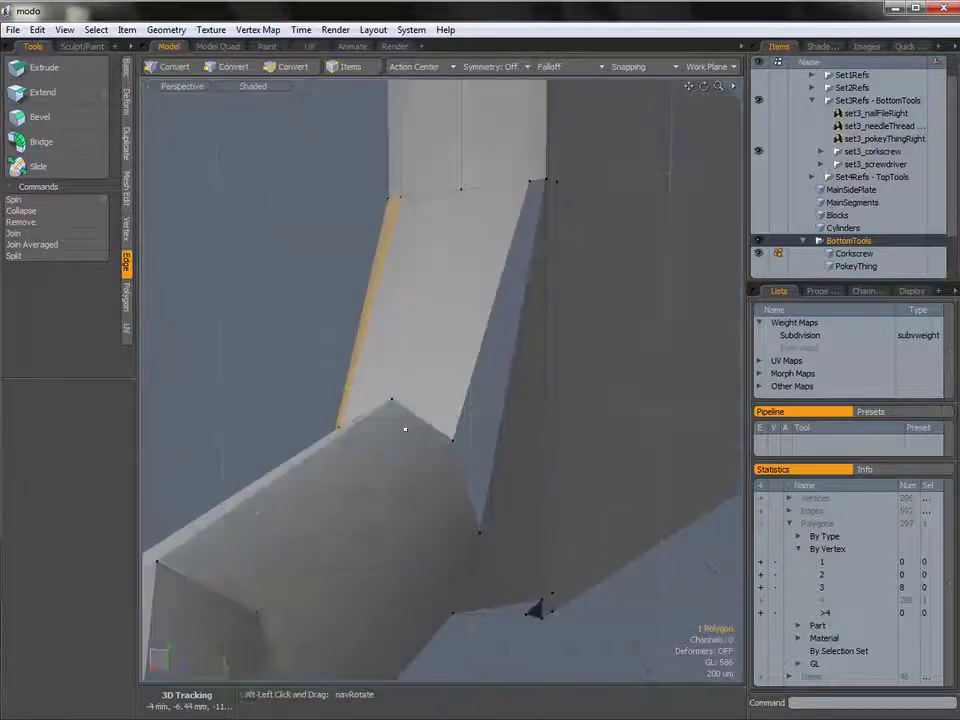
Step: Fill the remaining four-edge gap on the other side of the top bridge with a new polygon and deselect its edges
key("p")
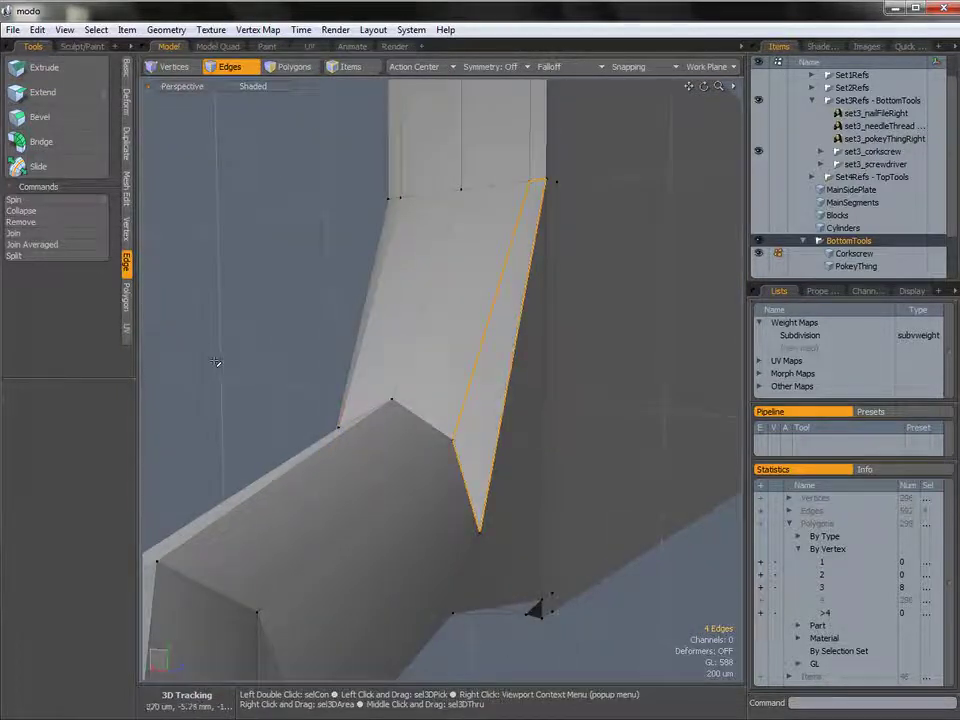
left_click(216, 362)
left_click_drag(459, 399, 385, 408, "alt")
left_click_drag(385, 408, 325, 415, "ctrl+alt")
left_click_drag(325, 415, 538, 407, "alt")
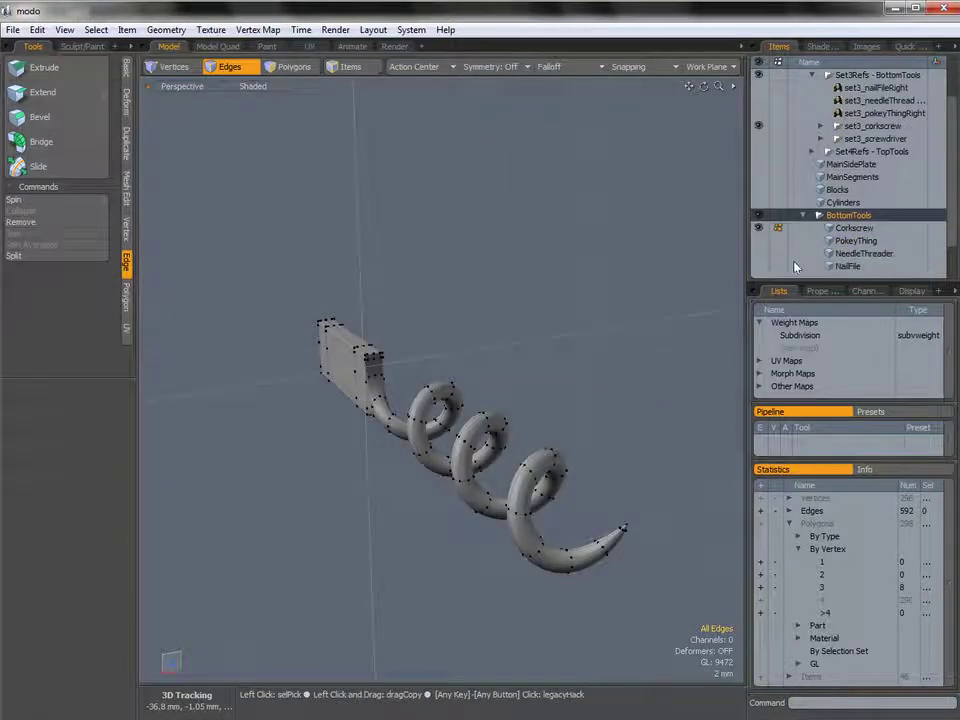
Step: Show the PokeyThing, NeedleThreader and NailFile meshes together with the corkscrew to review the finished bottom tools
left_click(758, 240)
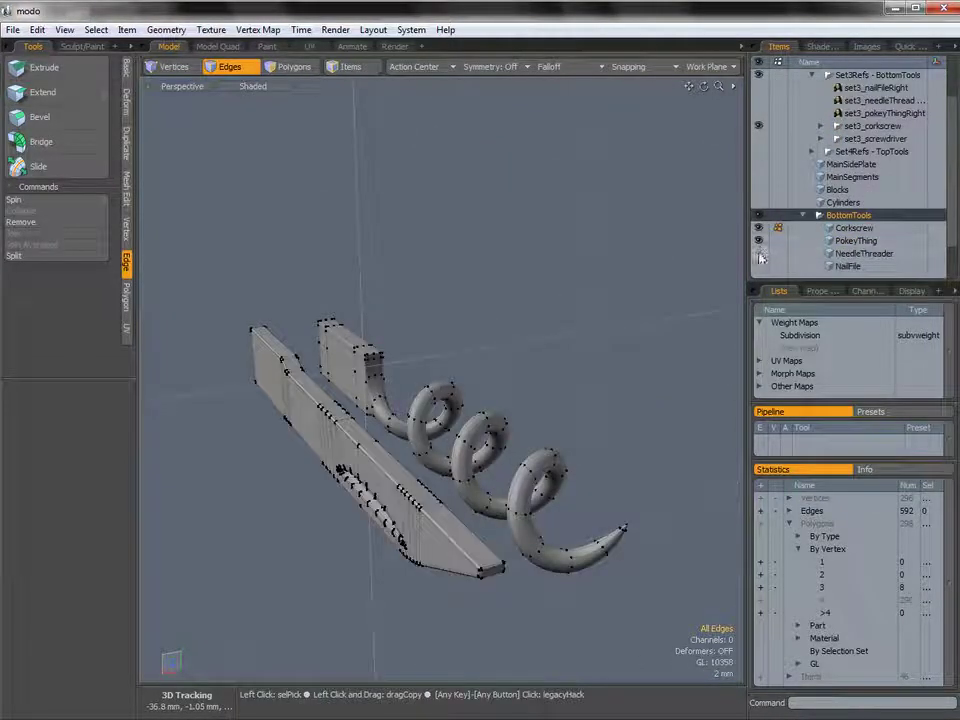
left_click(758, 253)
left_click(758, 266)
left_click_drag(440, 340, 617, 298, "alt")
Step: Hide the Corkscrew, PokeyThing, NeedleThreader and NailFile meshes
left_click(759, 229)
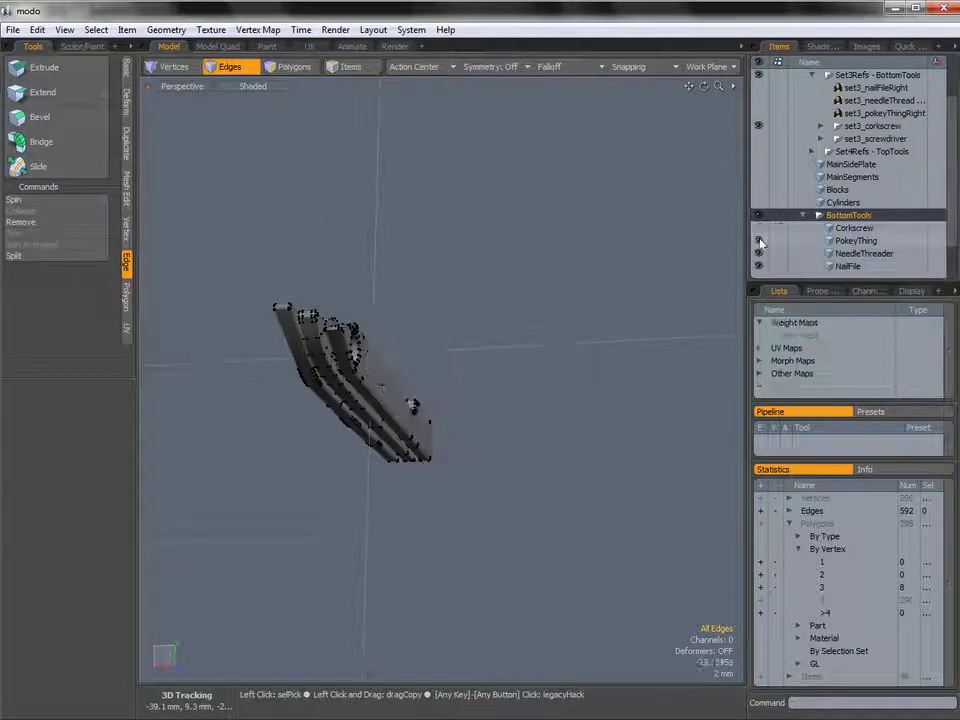
left_click(759, 241)
left_click(759, 254)
left_click(759, 266)
Step: Add a new mesh item and name it Screwdriver
scroll(957, 228, "down", 1)
left_click(842, 257)
double_click(847, 257)
type("Screwdriver")
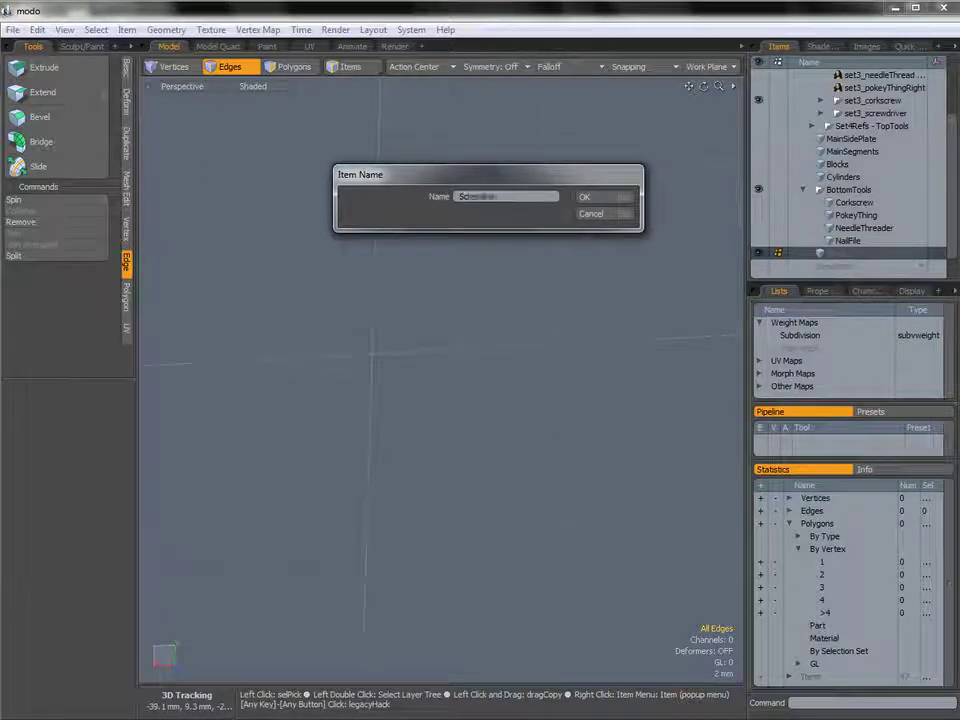
key("Return")
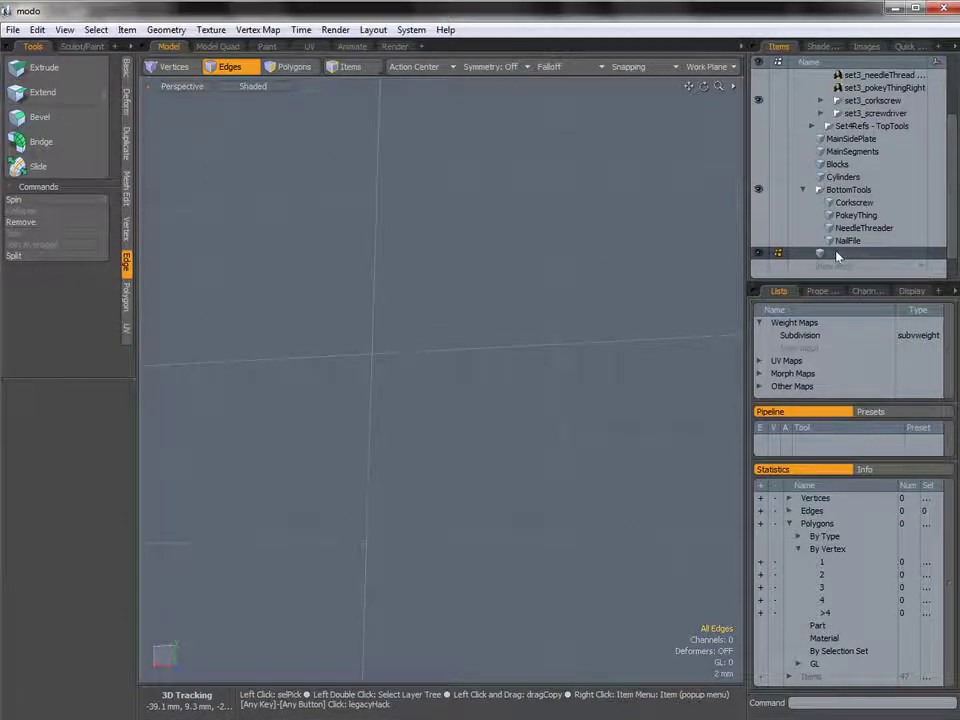
Step: Put the Screwdriver mesh into the BottomTools group, hide the set3_corkscrew reference and show the set3_screwdriver reference
scroll(860, 212, "down", 1)
left_click_drag(859, 207, 859, 180)
left_click_drag(953, 200, 953, 155)
scroll(955, 160, "up", 1)
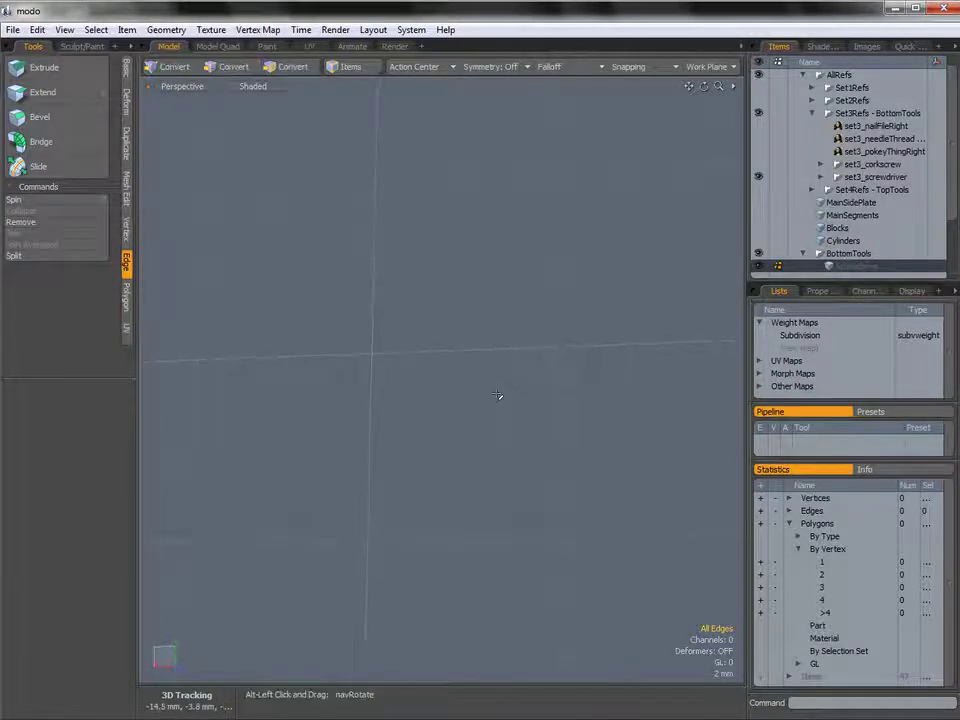
Step: Draw a flat 16-sided cylinder disc along the Y axis over the screwdriver's thick shaft in the bottom view
key("ctrl+space")
left_click(546, 393)
key("ctrl+space")
left_click(518, 411)
key("2")
key("ctrl+KP_7")
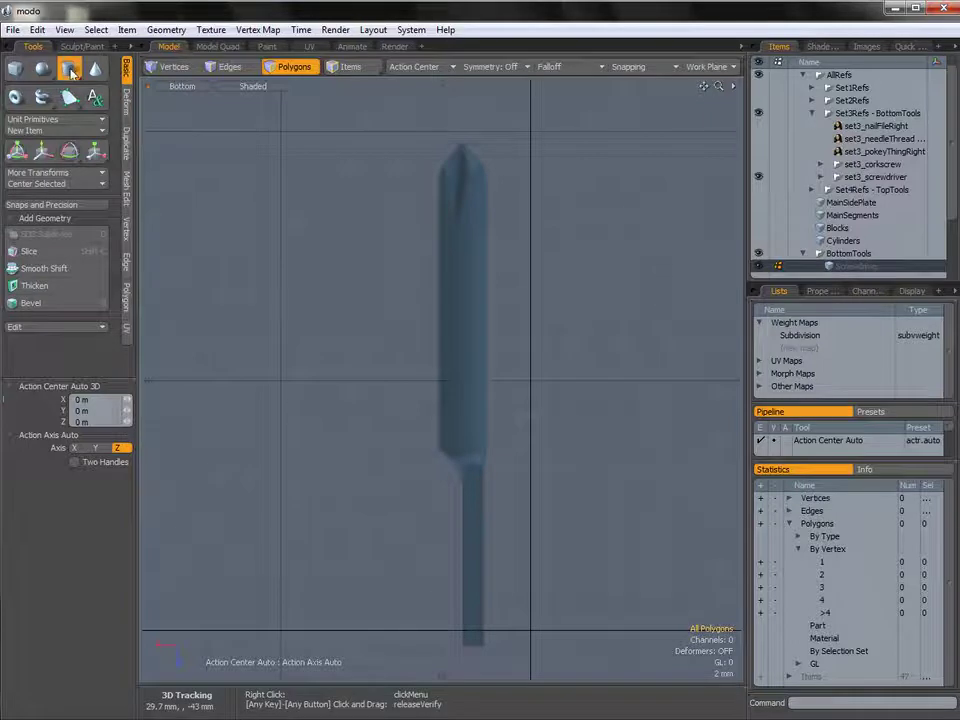
left_click(70, 70)
scroll(476, 405, "up", 5)
left_click(463, 377)
left_click_drag(493, 405, 498, 411)
Step: Adjust the disc to a 1.9 mm radius, centred on the shaft at X 5.45 mm and Z -20 mm
left_click_drag(463, 376, 461, 376)
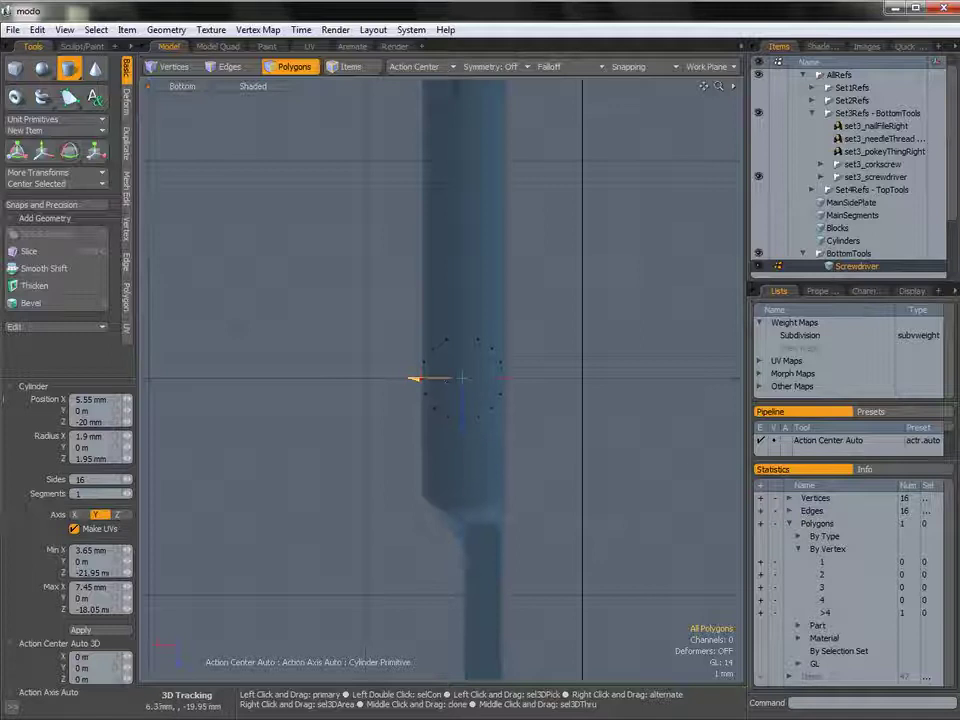
left_click_drag(416, 379, 415, 379)
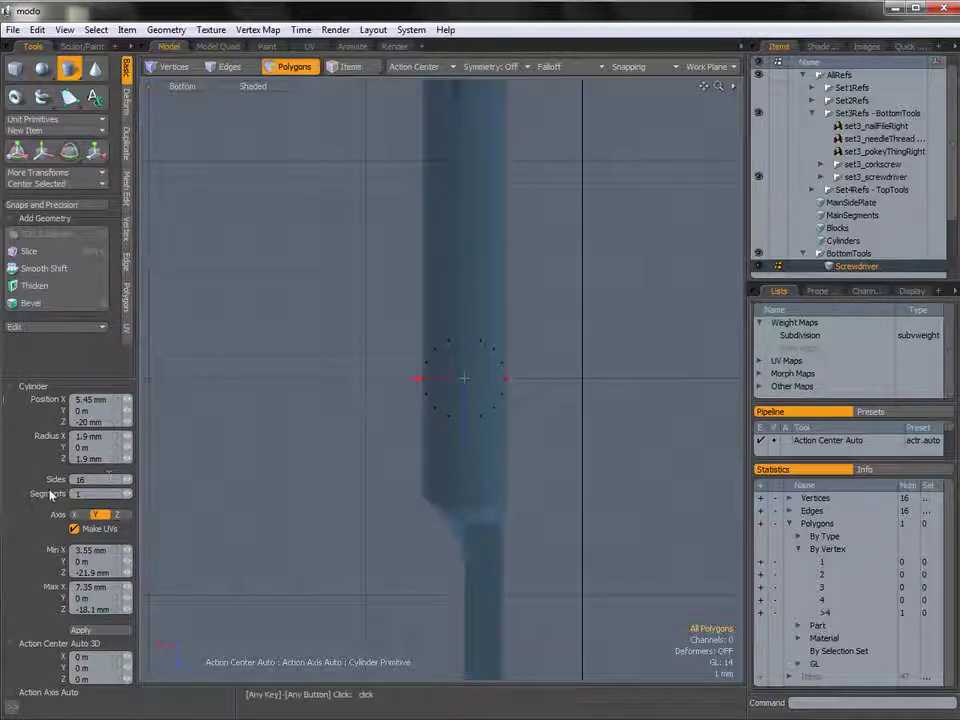
left_click_drag(426, 394, 384, 396, "ctrl+alt")
left_click_drag(444, 196, 441, 298, "alt")
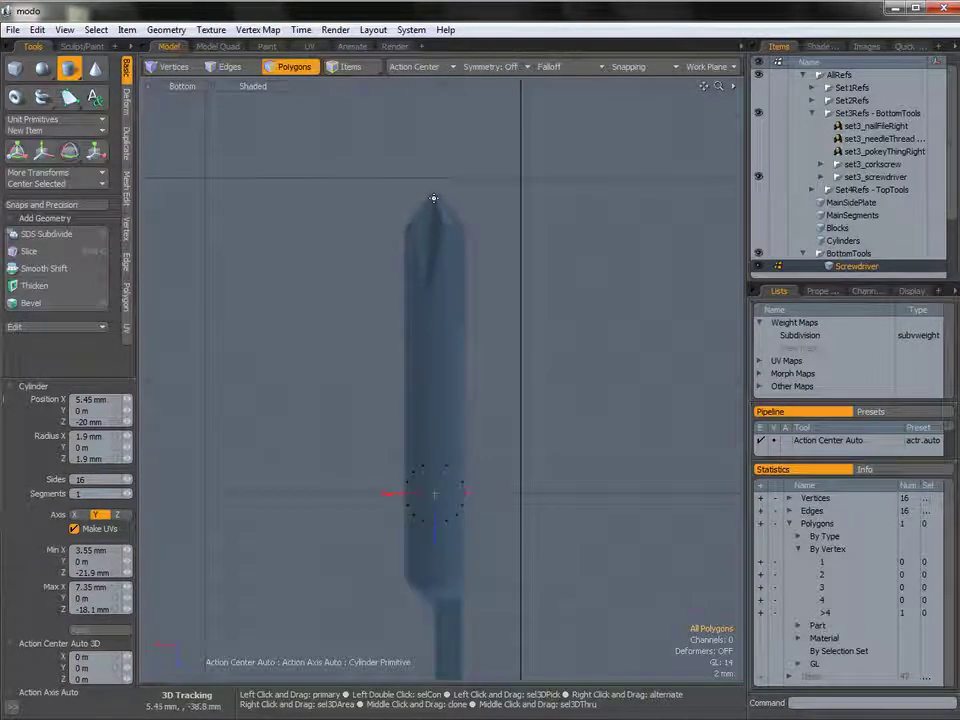
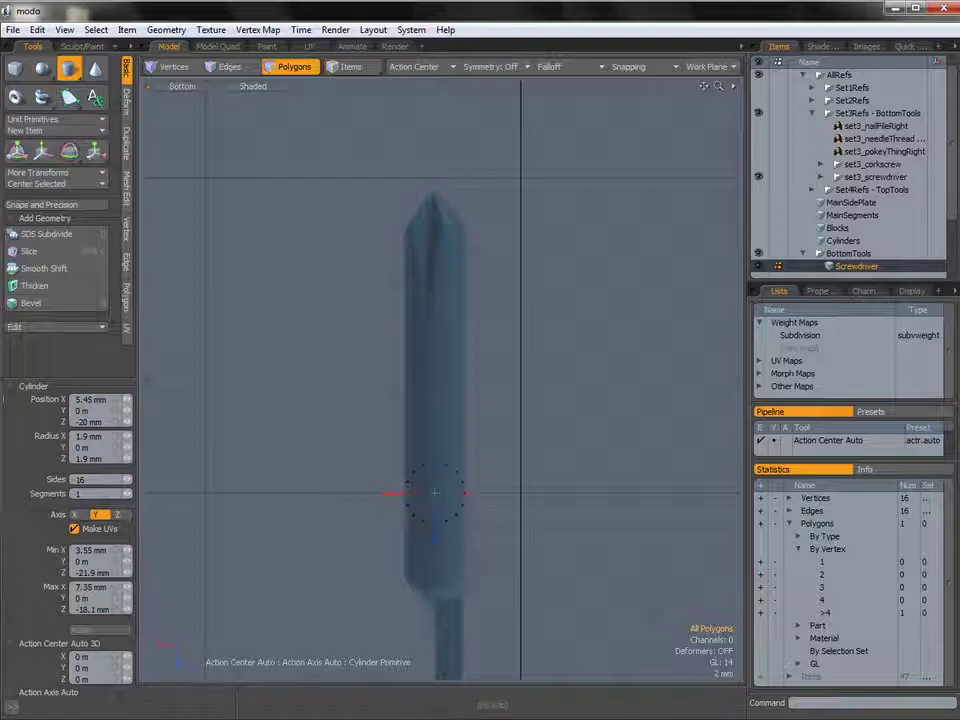
scroll(443, 491, "up", 5)
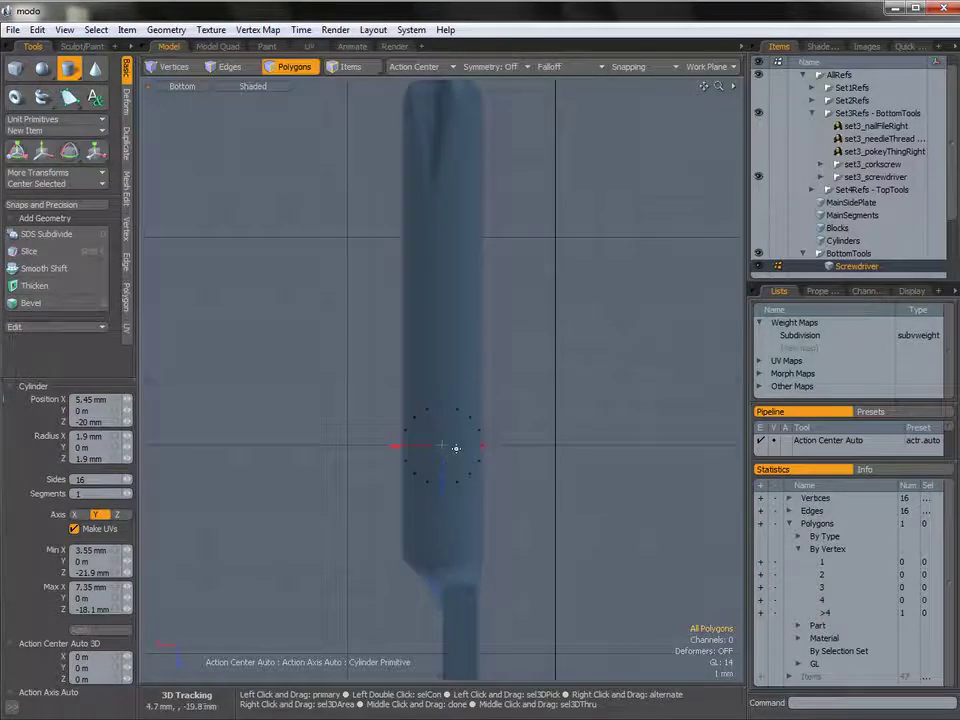
key("q")
Step: Rotate the disc polygon -90° about X so it stands across the shaft
left_click(421, 540)
key("e")
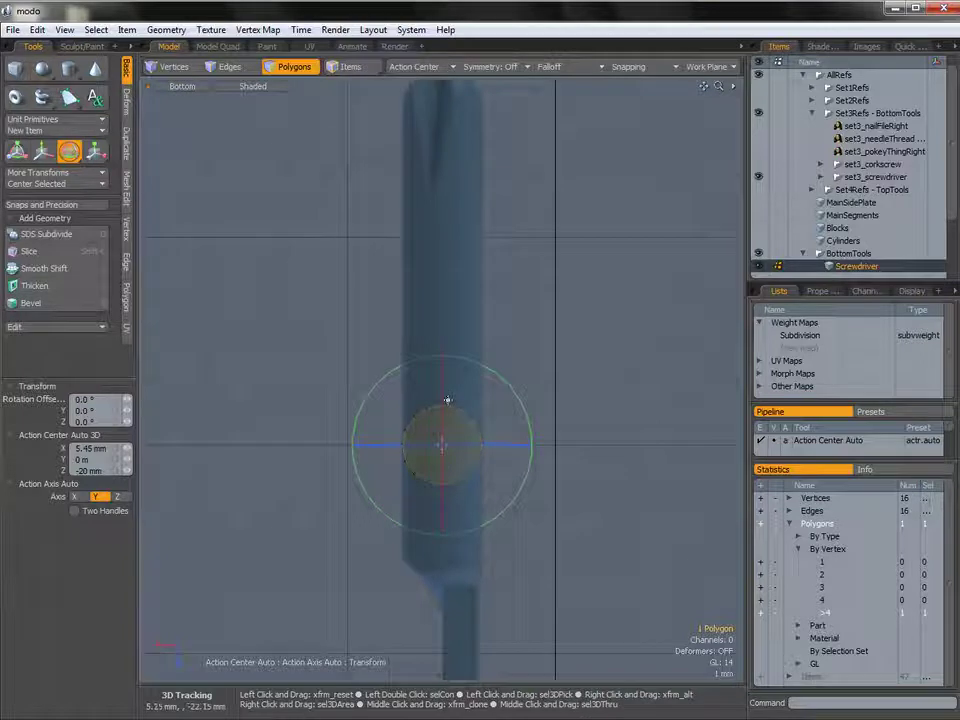
key("ctrl")
left_click_drag(442, 490, 442, 418, "ctrl")
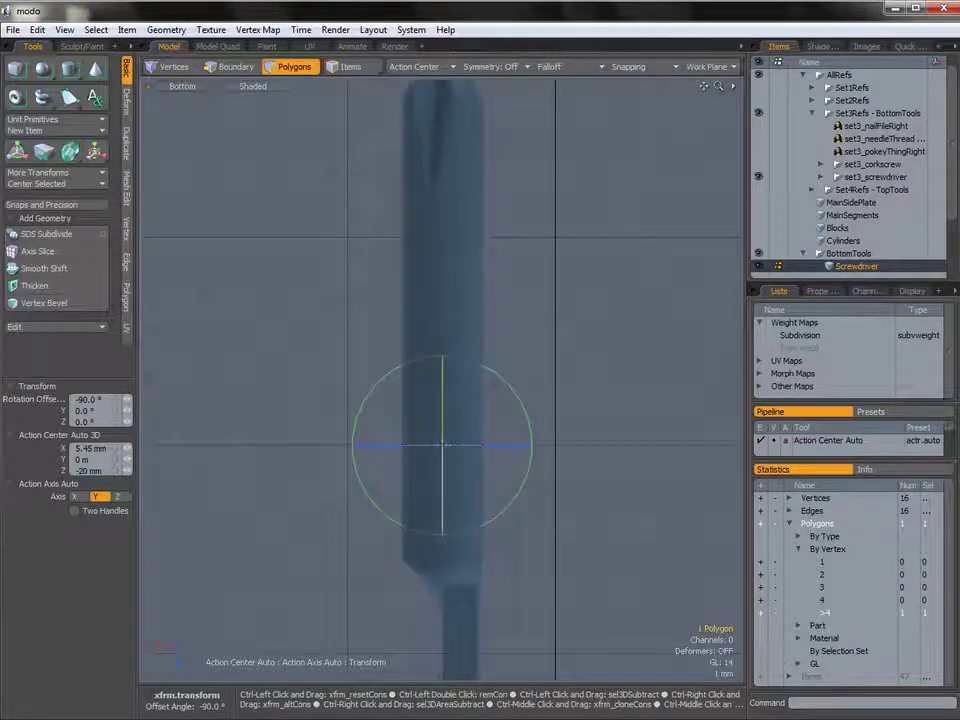
left_click_drag(442, 418, 442, 402, "ctrl")
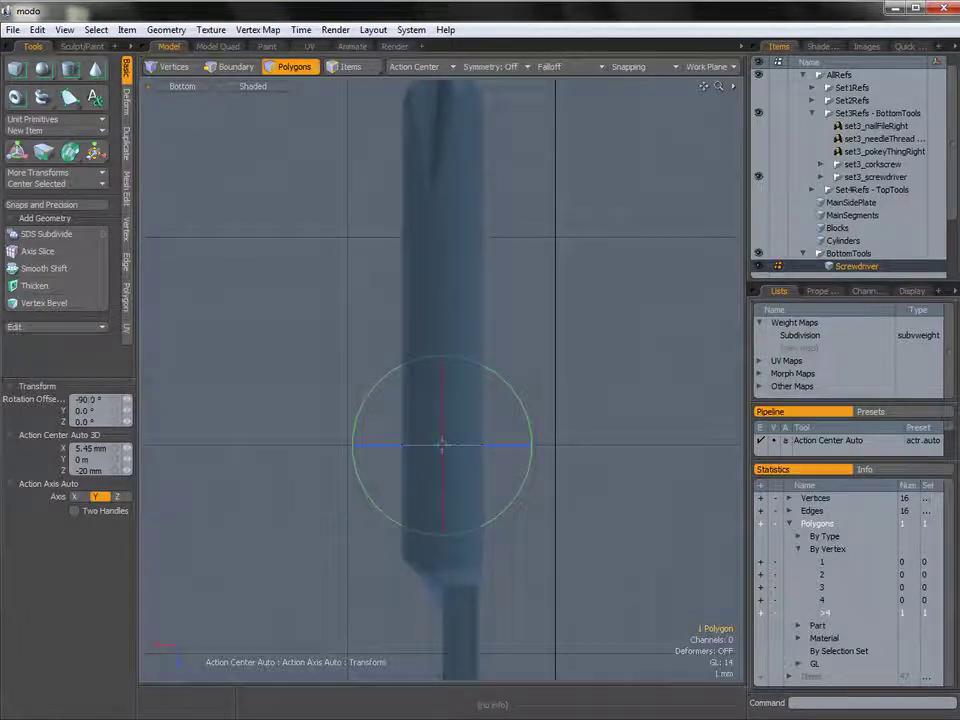
Step: Move the disc about 5.35 mm along Z to the lower end of the reference's thick shaft
key("w")
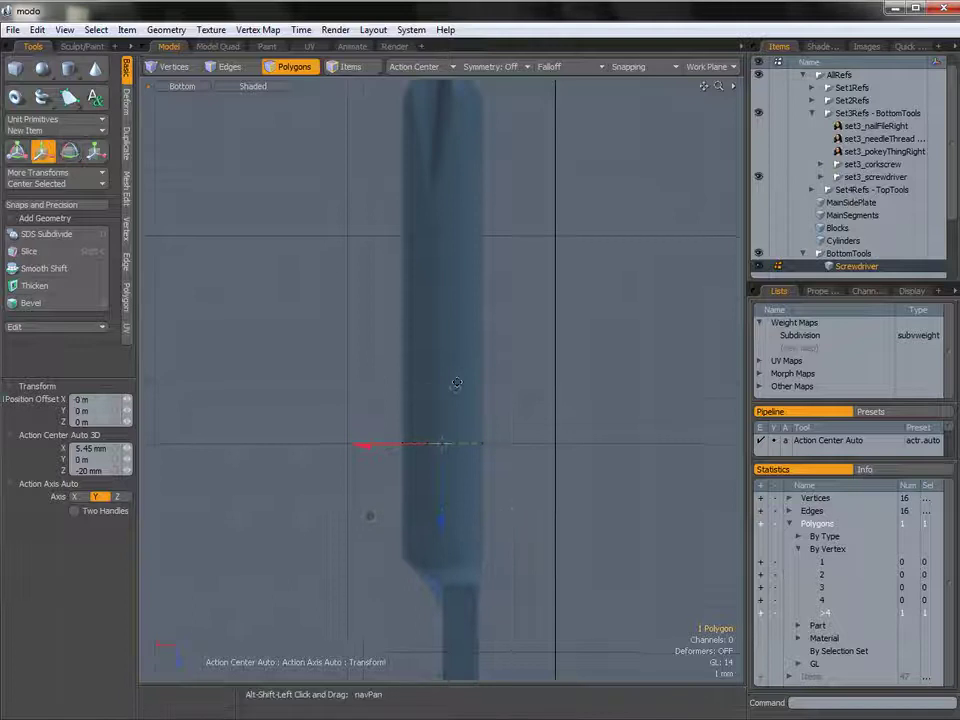
left_click_drag(456, 384, 472, 338, "alt+shift")
left_click_drag(458, 453, 458, 560)
left_click_drag(465, 504, 450, 487, "alt+shift")
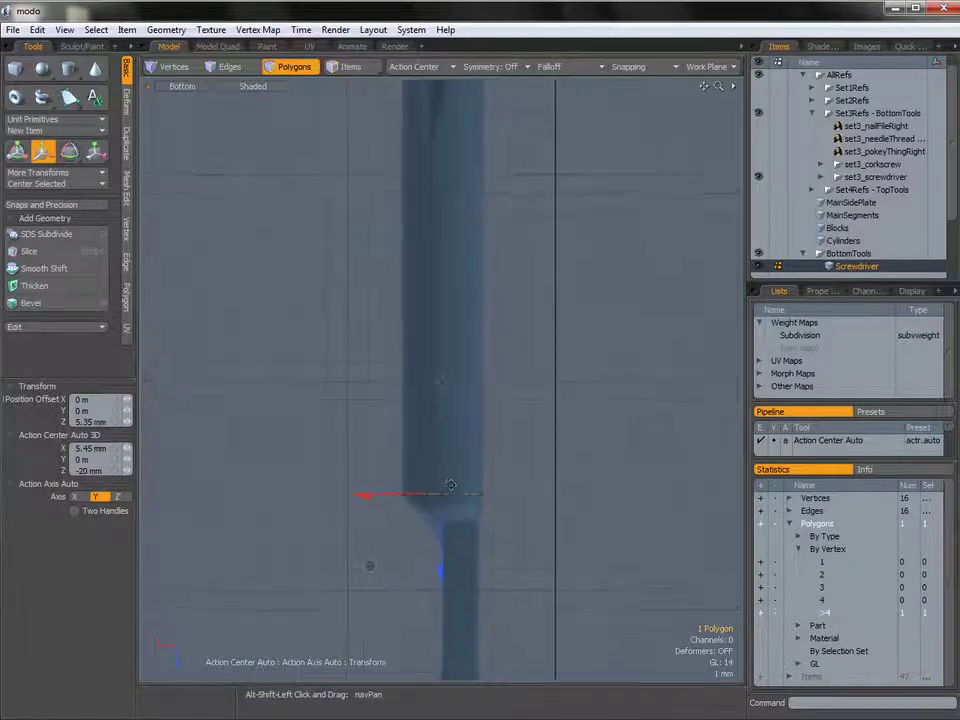
Step: Extrude the disc polygon along the shaft up to where the reference's pointed tip begins
key("shift+x")
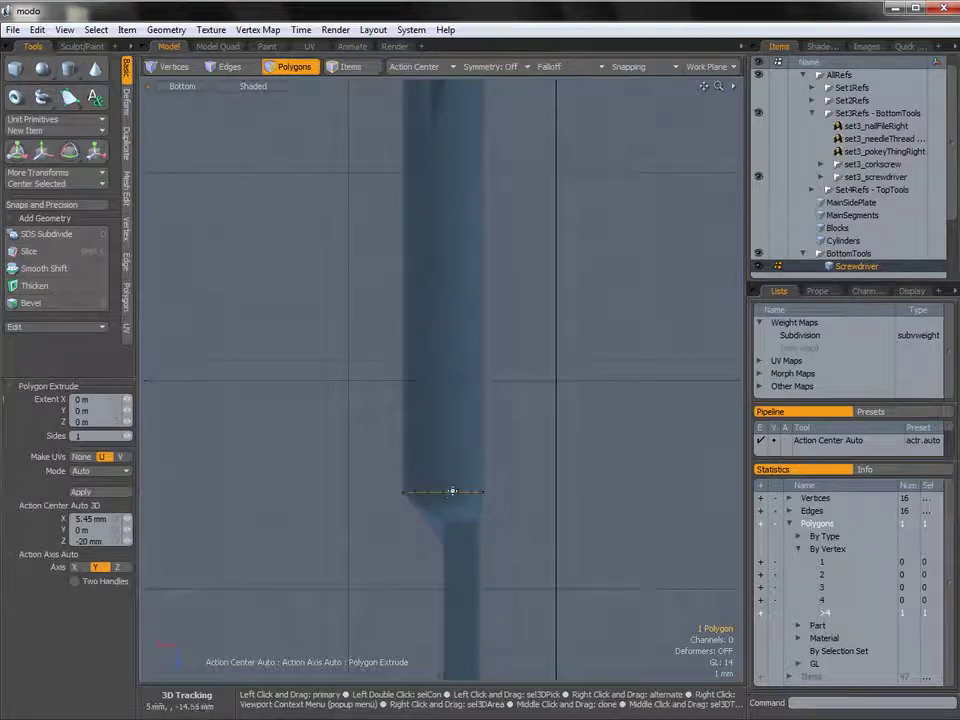
left_click(448, 485)
left_click_drag(452, 490, 441, 248, "alt+shift")
left_click_drag(452, 295, 447, 522, "alt+shift")
left_click_drag(433, 480, 432, 389)
key("space")
Step: Delete the end cap at the tip and extend the open rim's 16 edges to the point of the reference tip
mouse_move(495, 364)
middle_mouse_down()
mouse_move(204, 326)
mouse_move(596, 392)
mouse_move(512, 377)
middle_mouse_up()
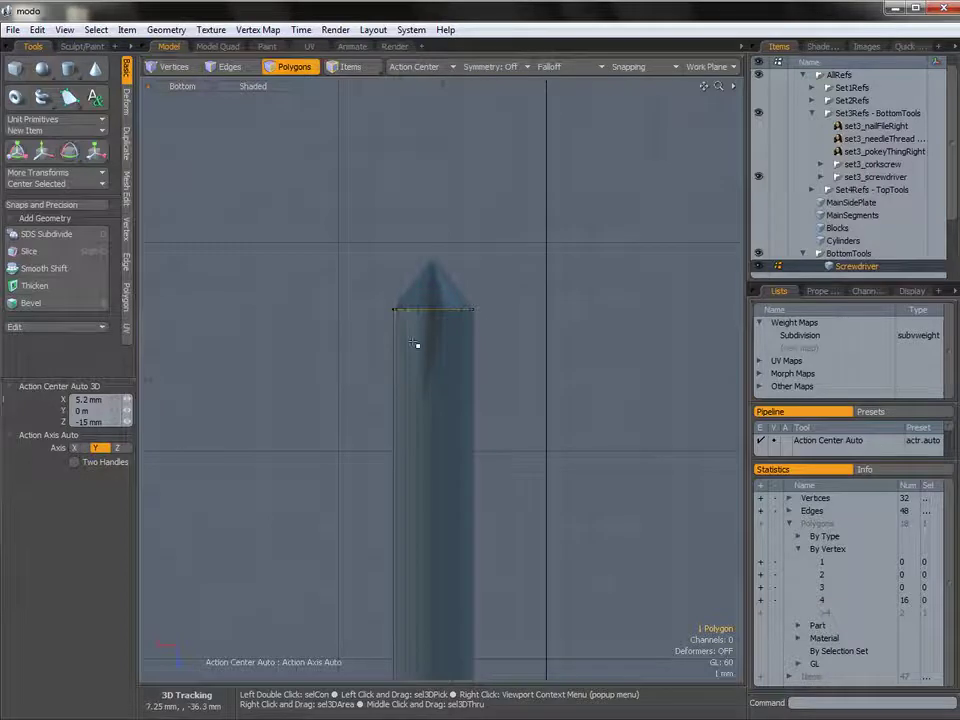
key("2")
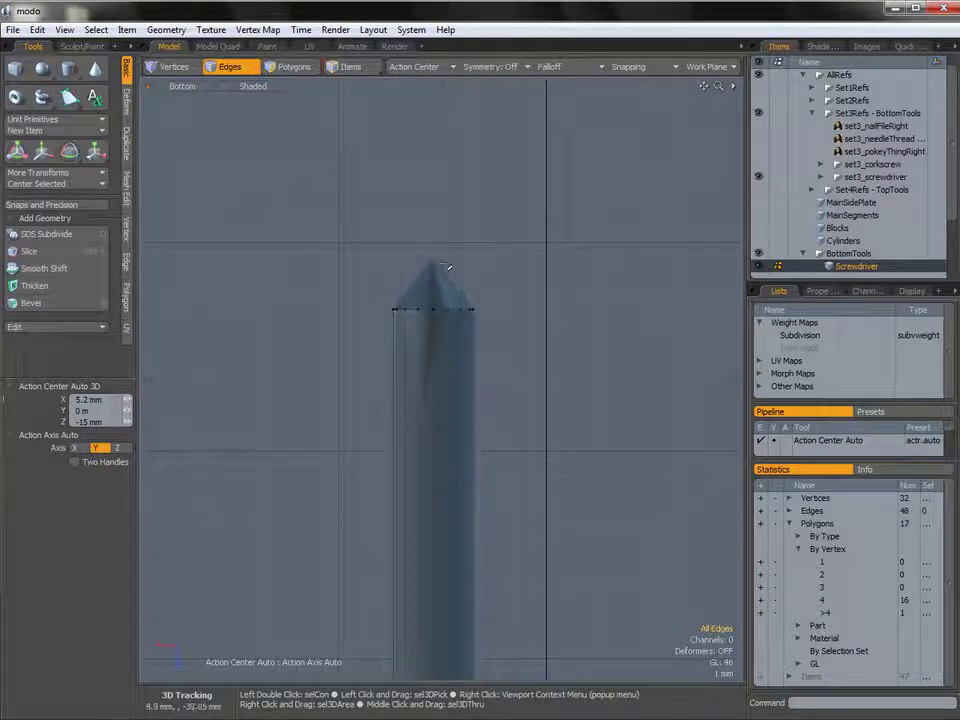
middle_click_drag(434, 350, 401, 330)
left_click_drag(448, 280, 448, 344, "alt+shift")
left_click_drag(448, 344, 480, 354, "ctrl+alt")
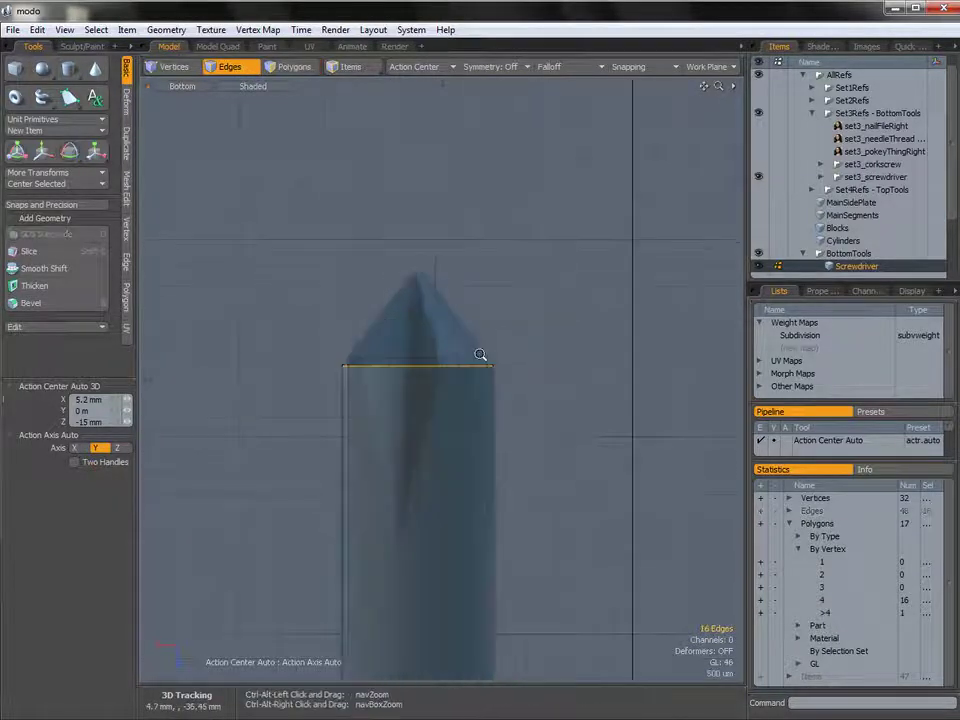
key("z")
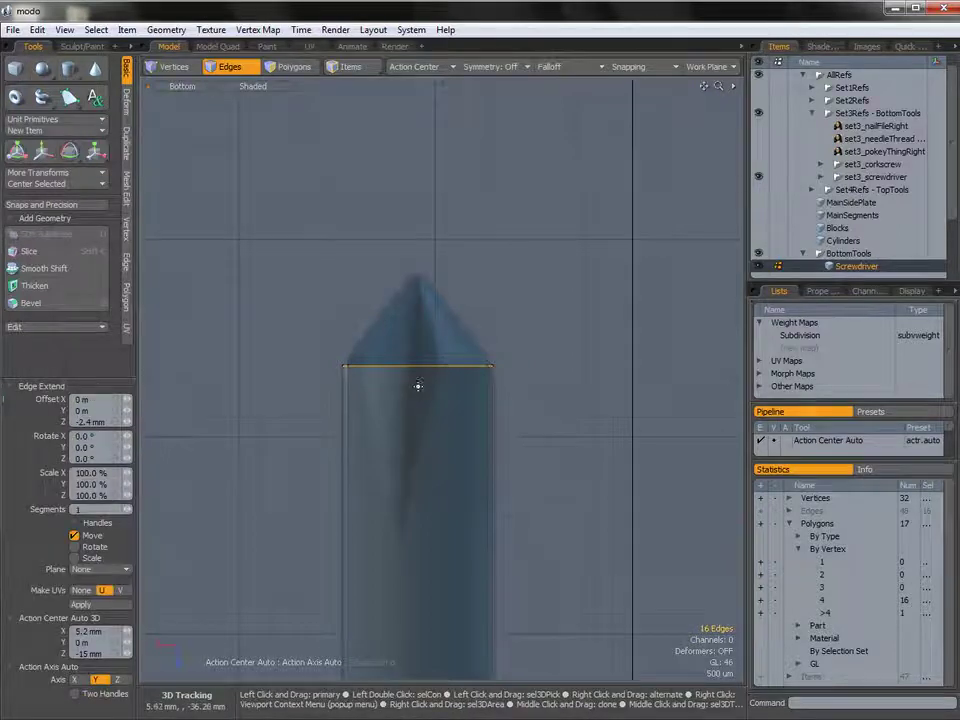
left_click(414, 382)
left_click_drag(417, 432, 417, 344)
Step: Scale the extended rim uniformly down to a tiny ring to form the conical tip, then deselect it
key("r")
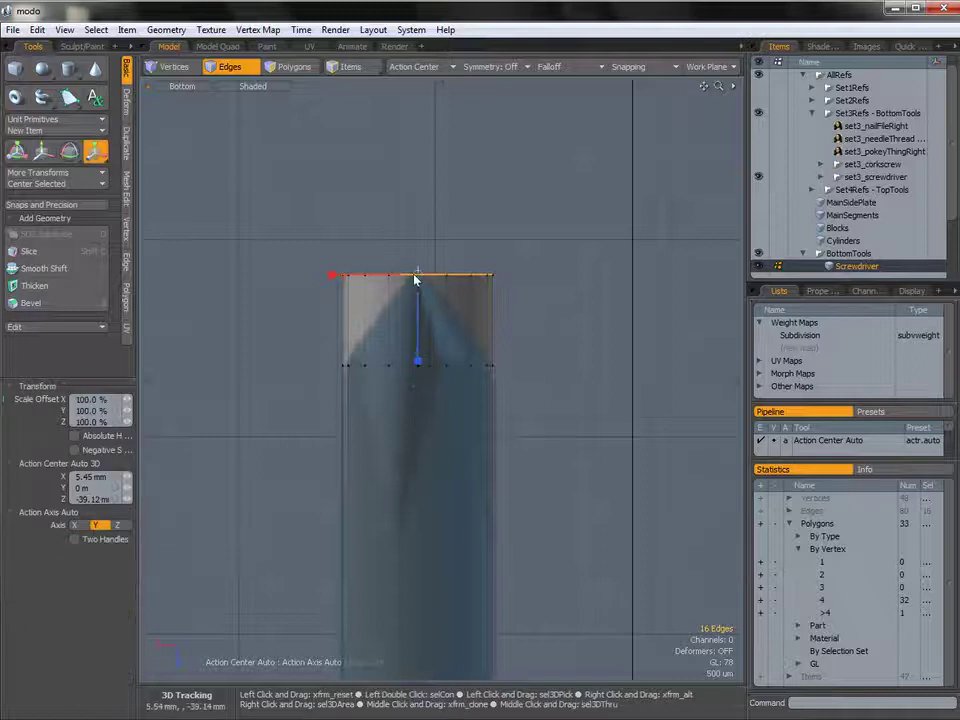
left_click_drag(418, 272, 239, 272)
key("space")
left_click(298, 369)
Step: Slice straight across the shaft at Z -32.2 mm, where the reference's flute ends
left_click_drag(420, 458, 389, 380, "alt+shift")
key("2")
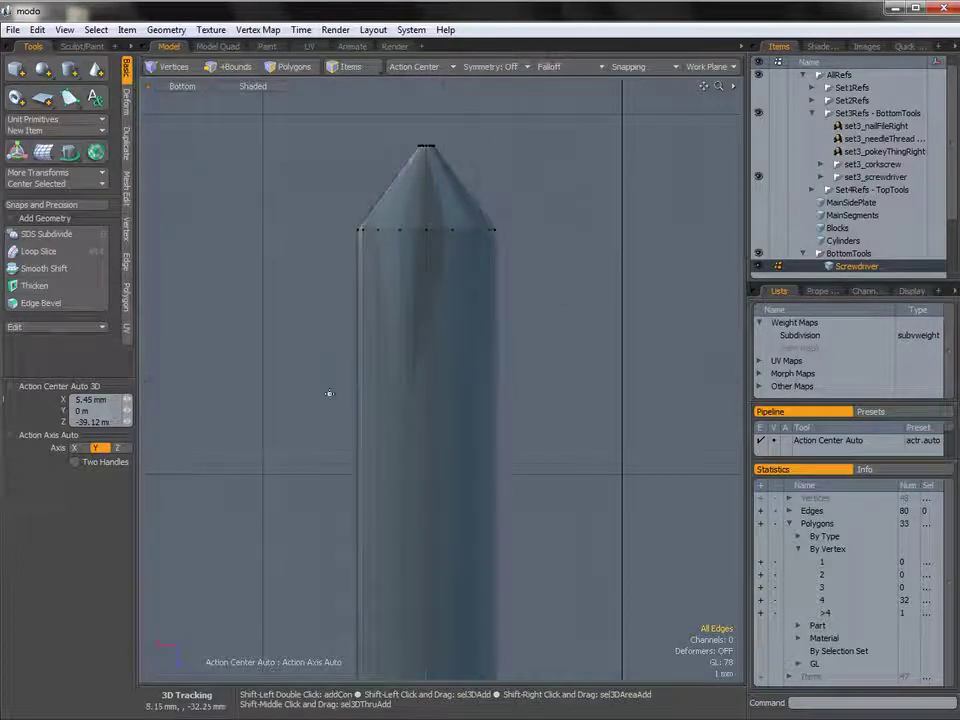
key("shift+c")
left_click_drag(549, 395, 559, 395)
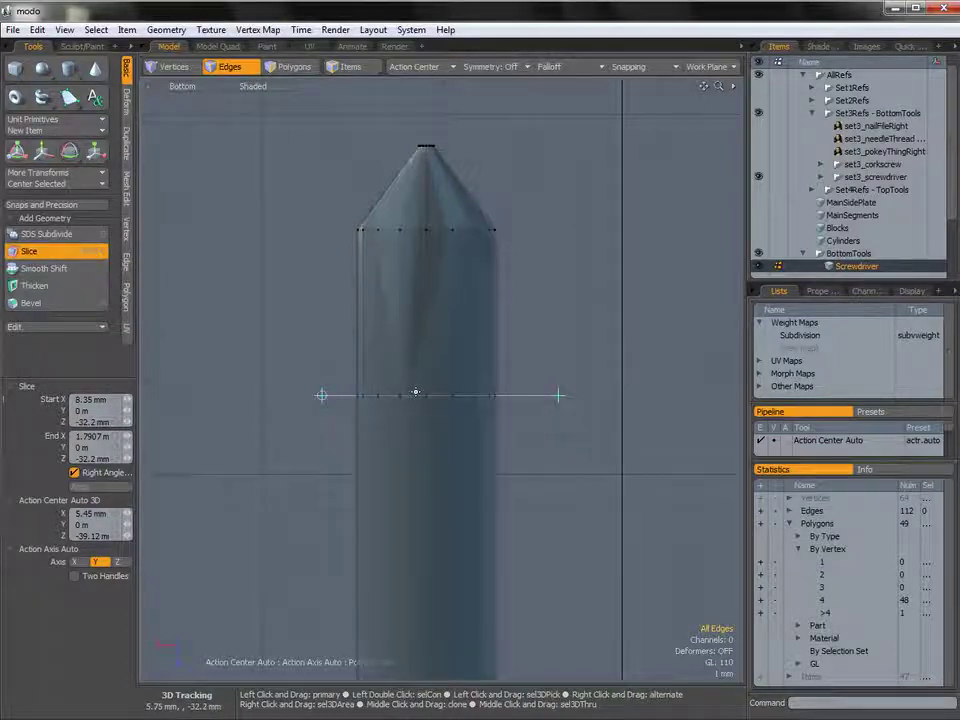
key("q")
Step: Edge-slice two diagonals from one vertex of the new ring to the two cone-rim vertices either side of the one facing it
left_click_drag(490, 393, 402, 421, "ctrl+alt")
left_click_drag(476, 420, 415, 376, "alt+shift")
key("ctrl+space")
left_click(487, 374)
left_click_drag(415, 376, 409, 268, "alt")
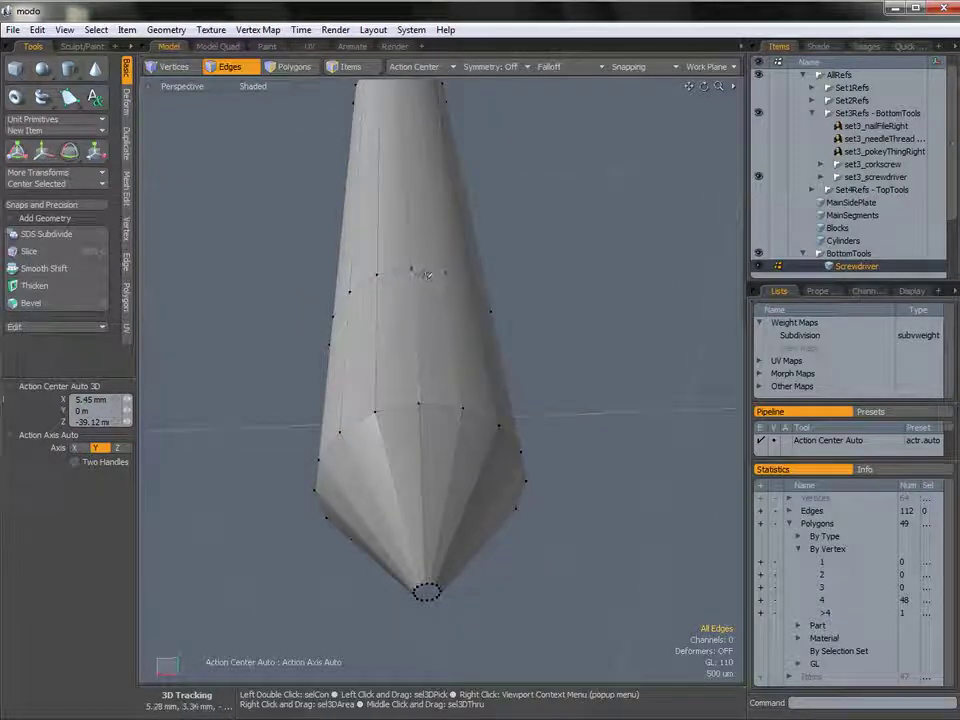
key("alt+c")
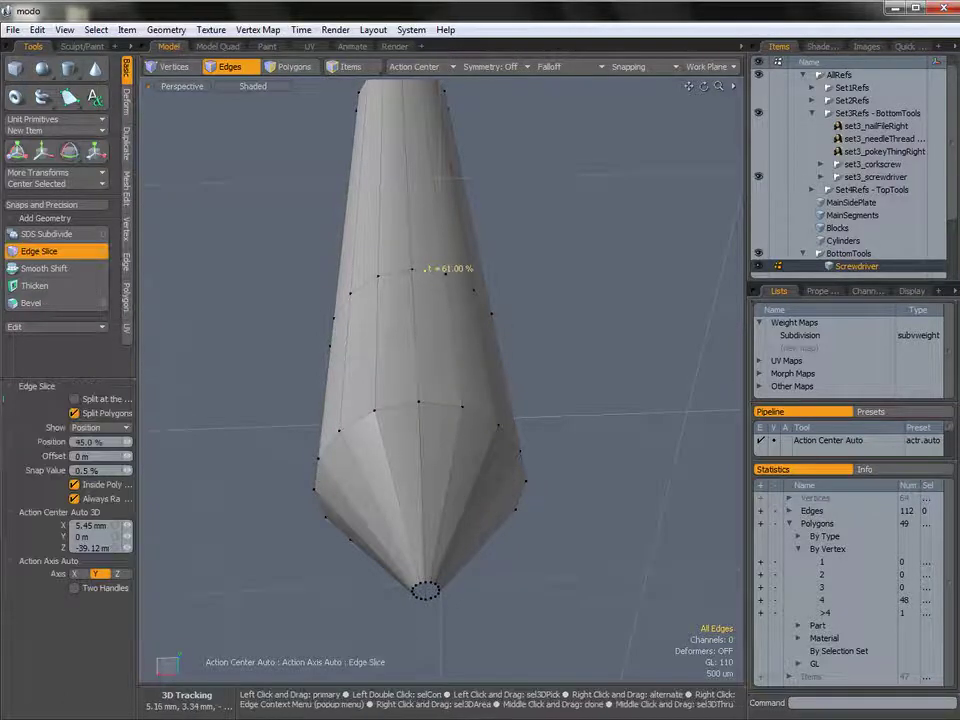
left_click(412, 268)
left_click_drag(414, 288, 413, 266, "shift")
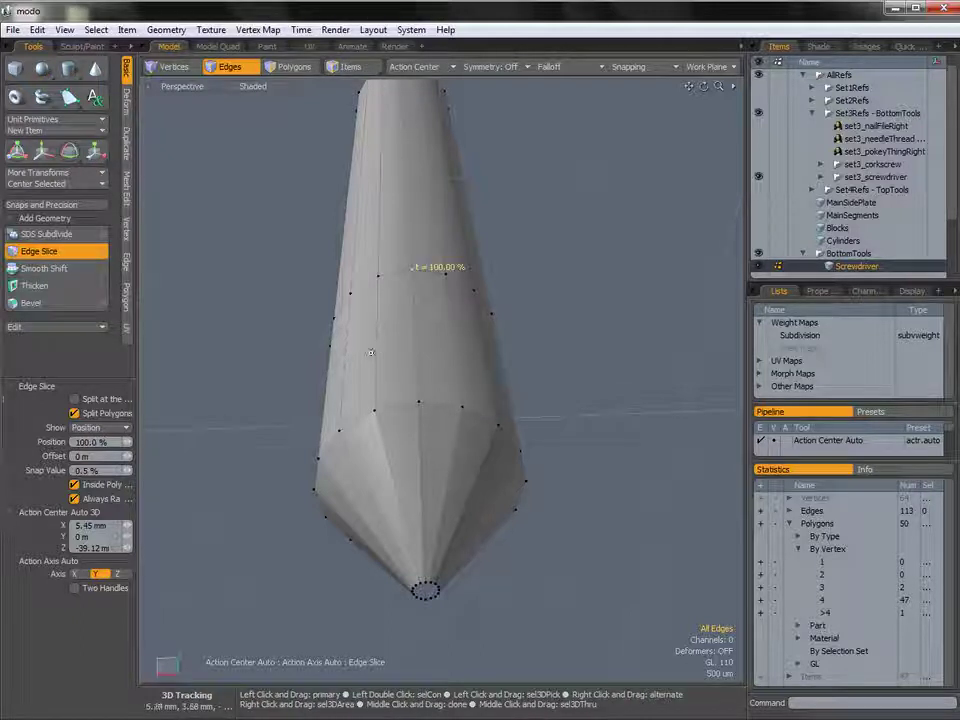
key("space")
Step: Highlight the flute's four diamond-shaped polygons and the two cone-rim edges crossing it
key("space")
mouse_move(432, 390)
left_mouse_down()
mouse_move(418, 394)
mouse_move(435, 414)
left_mouse_up()
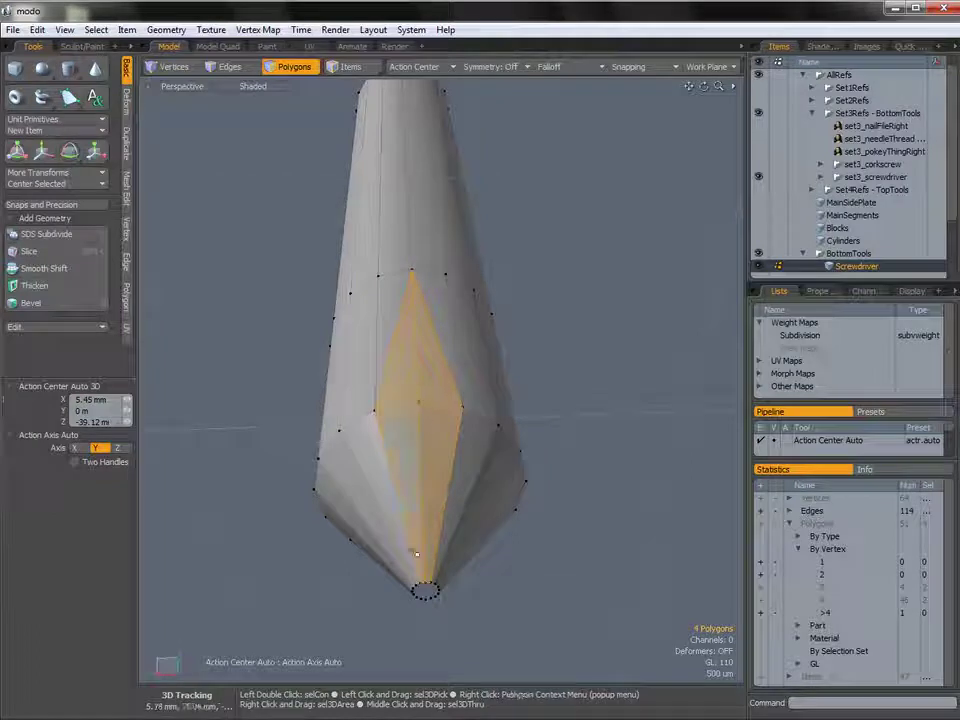
key("alt")
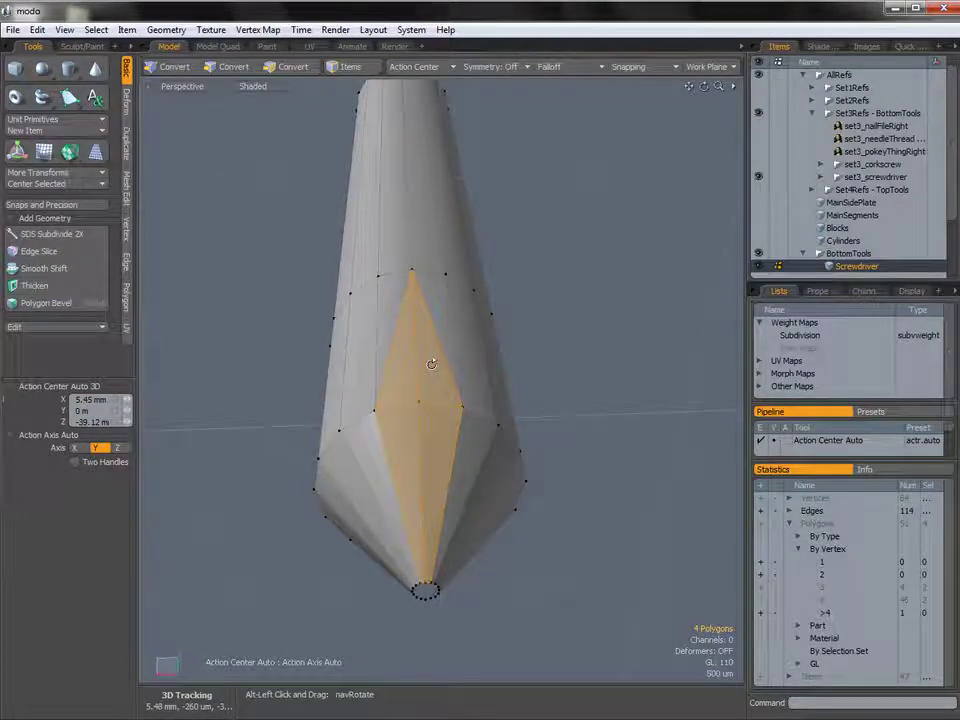
key("2")
left_click(404, 404)
left_click(441, 406, "shift")
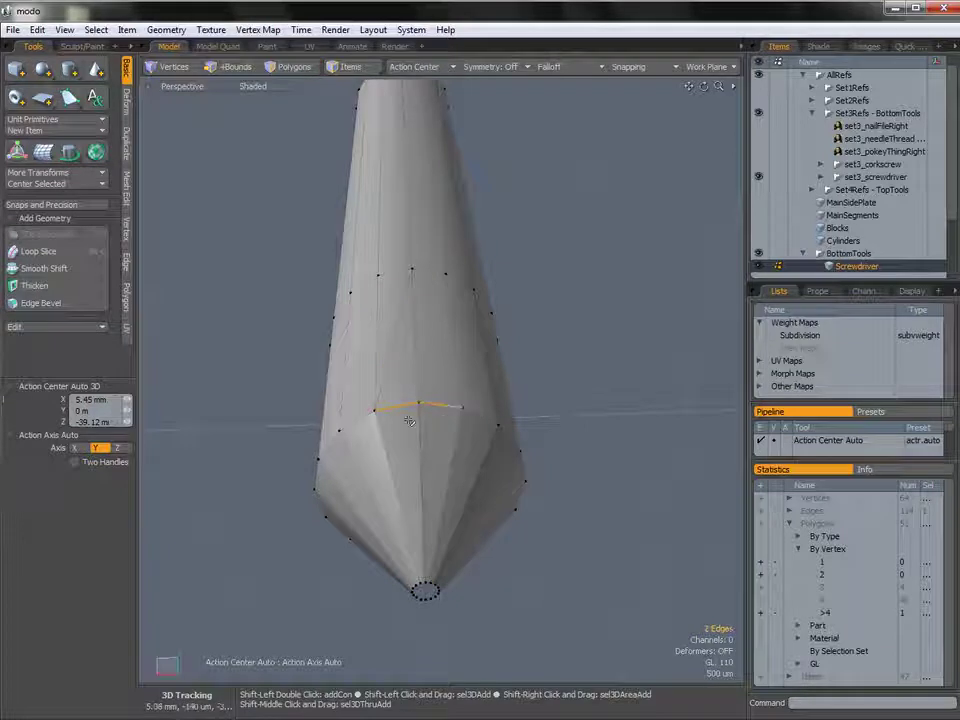
Step: Edge-slice the second flute's two diagonals, from one ring vertex to the cone-rim vertices either side of the one facing it
mouse_move(446, 408)
left_mouse_down("alt")
mouse_move(489, 401)
mouse_move(446, 379)
mouse_move(446, 395)
left_mouse_up("alt")
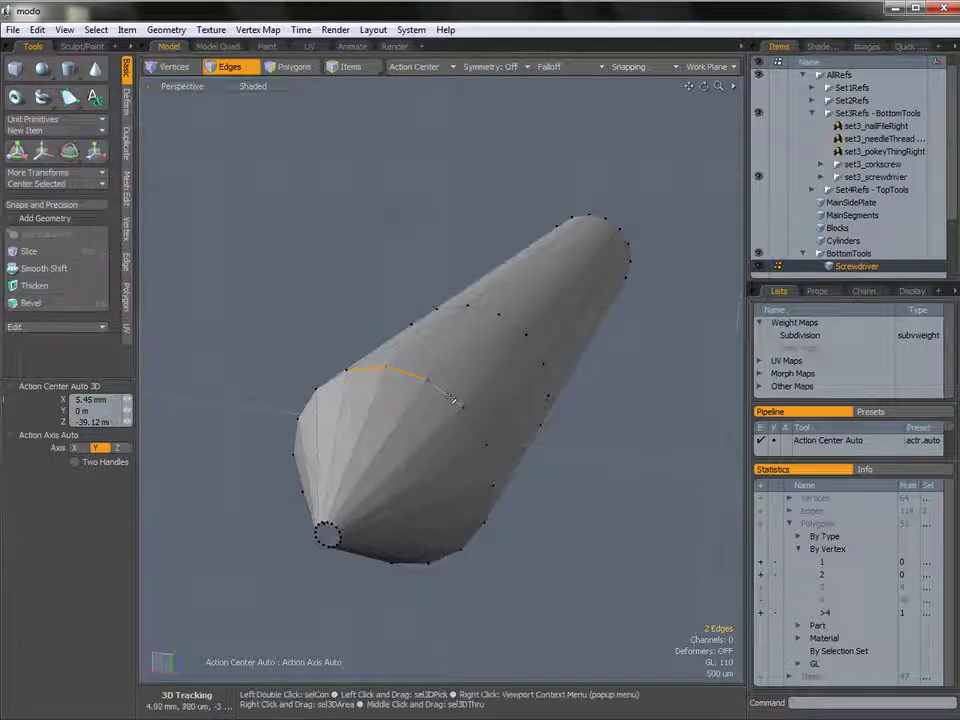
mouse_move(467, 418)
left_mouse_down("alt")
mouse_move(439, 386)
mouse_move(456, 405)
left_mouse_up("alt")
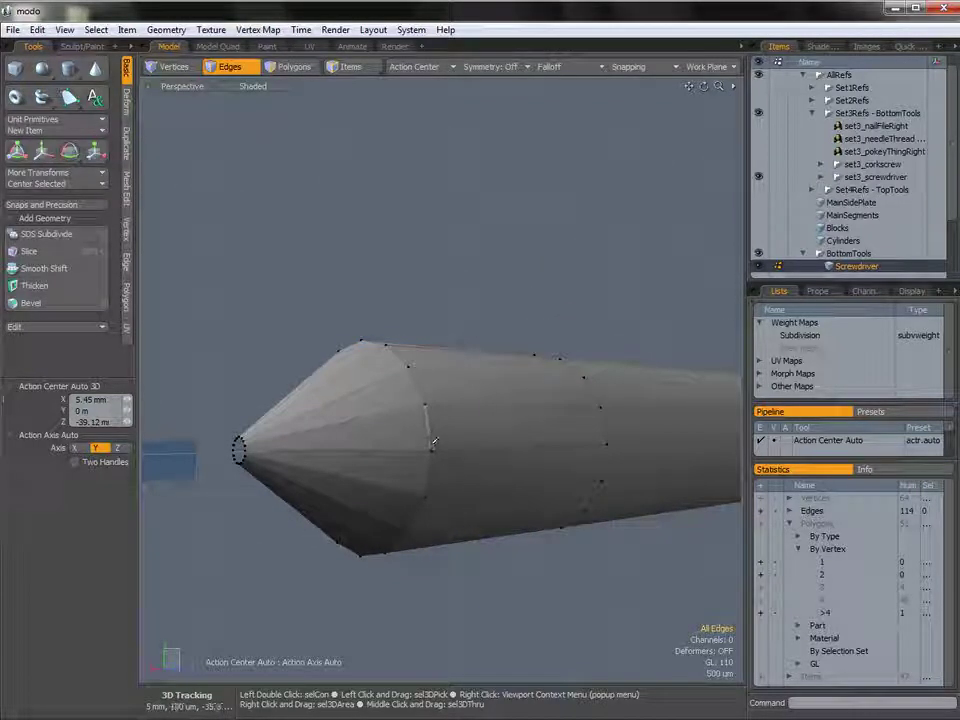
key("alt+c")
left_click_drag(427, 419, 425, 404)
left_click_drag(553, 444, 606, 444)
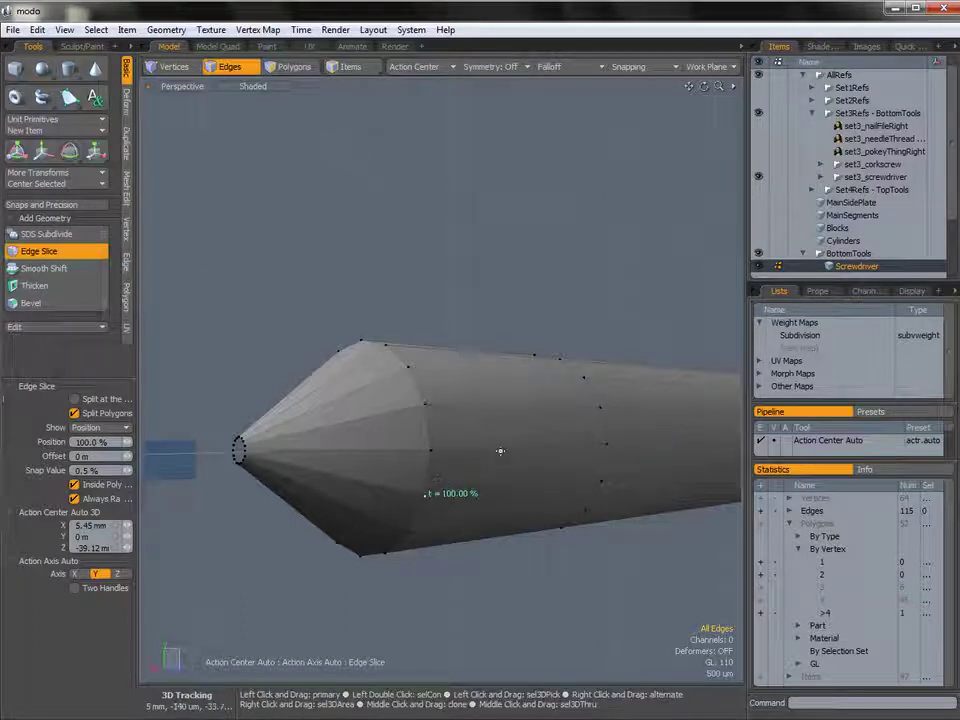
key("space")
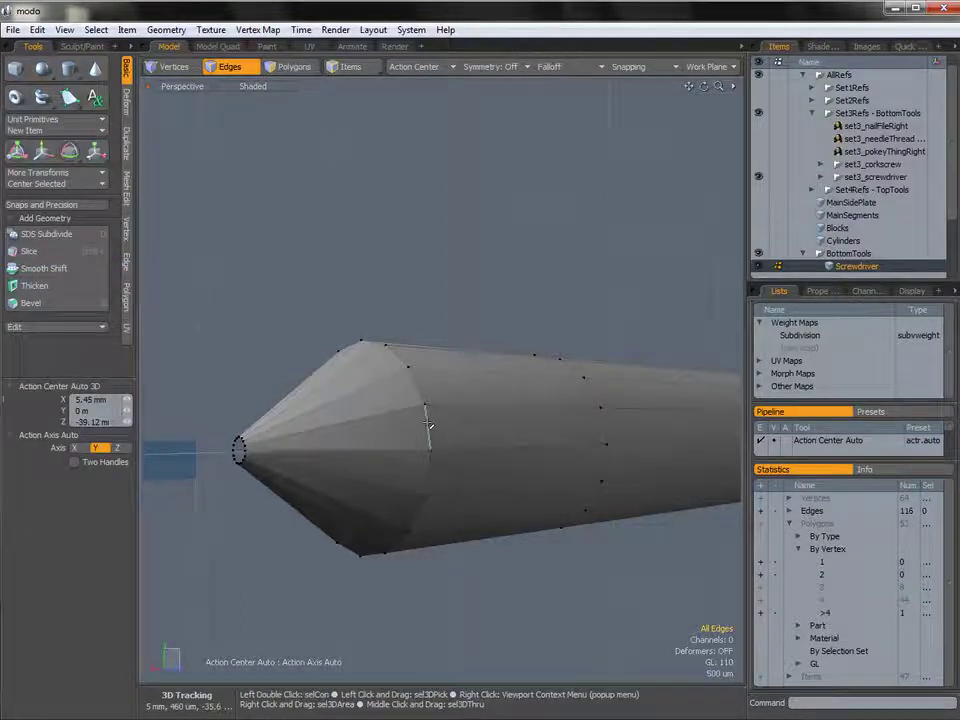
Step: Count rim edges around from the second flute and edge-slice the third flute's two diagonals a quarter turn on
left_click(427, 425)
left_click(430, 471, "shift")
left_click_drag(467, 476, 478, 446, "alt")
left_click(462, 456, "shift")
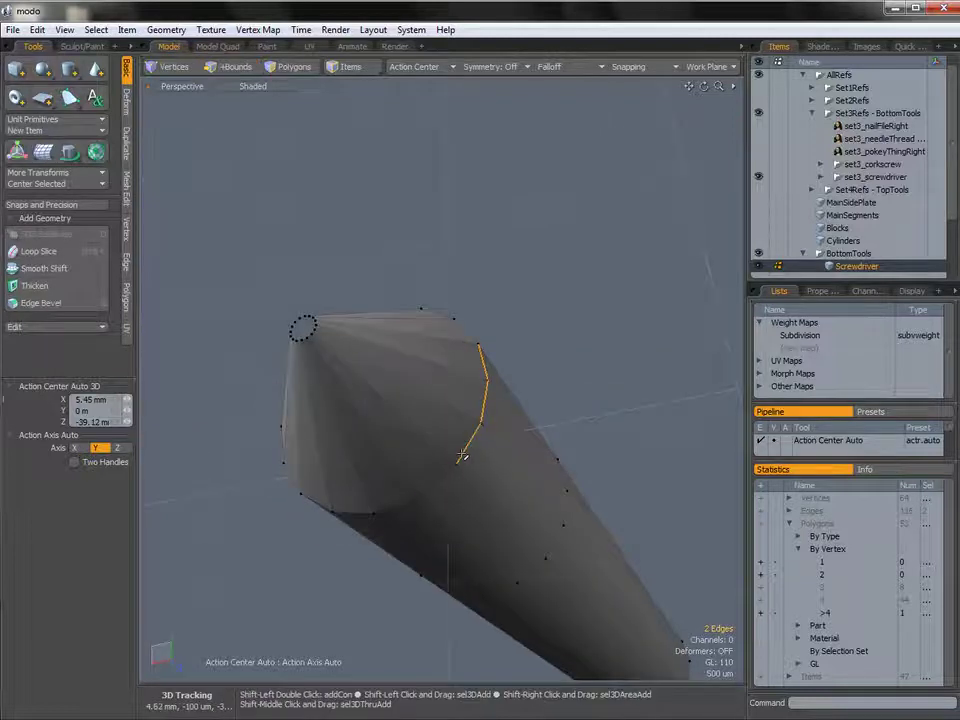
left_click_drag(442, 485, 548, 351, "alt")
left_click(685, 339)
key("c")
left_click(554, 319)
left_click(523, 541)
left_click_drag(515, 446, 518, 480)
key("space")
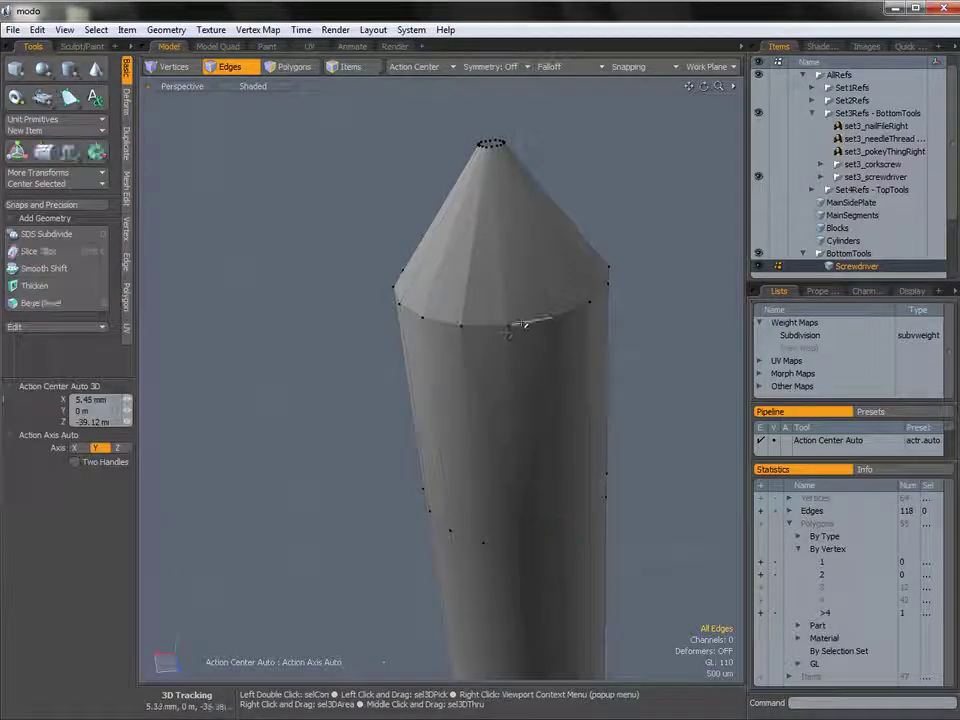
Step: Count rim edges on from the third flute and edge-slice the two diagonals of the fourth flute
left_click_drag(508, 328, 530, 323, "shift")
left_click_drag(530, 323, 550, 395, "alt")
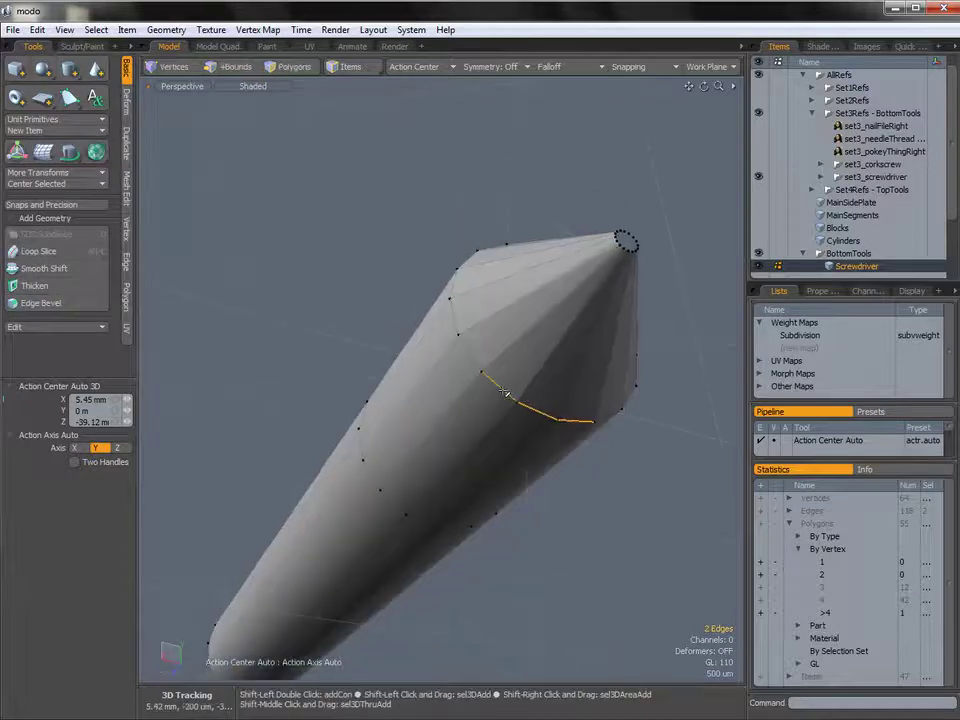
left_click_drag(470, 354, 645, 250, "shift")
left_click(647, 232)
key("c")
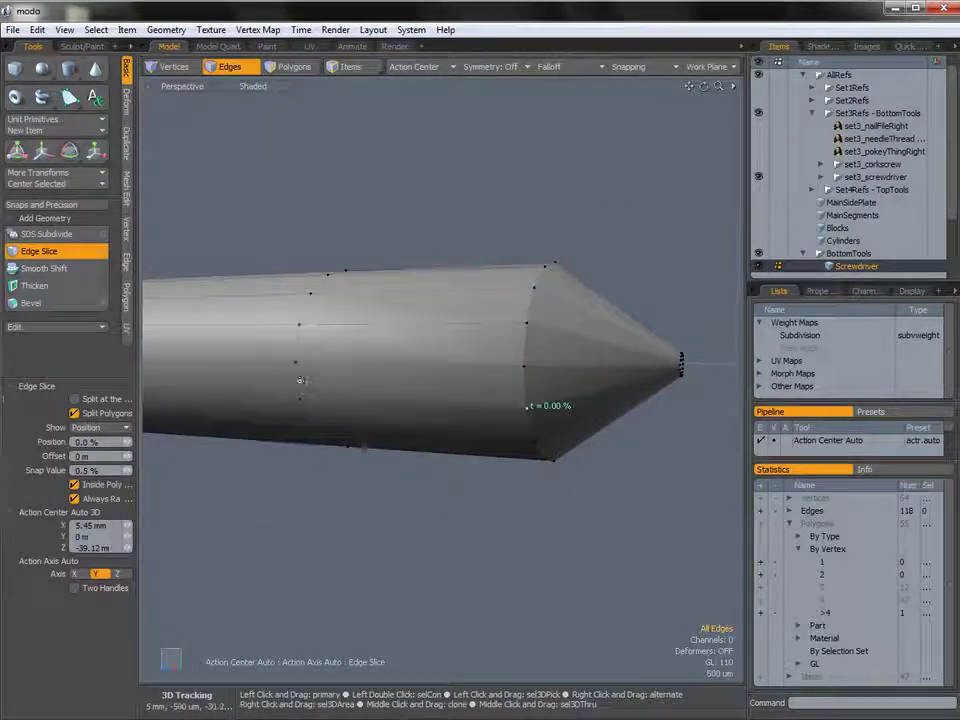
left_click_drag(526, 349, 526, 322, "shift")
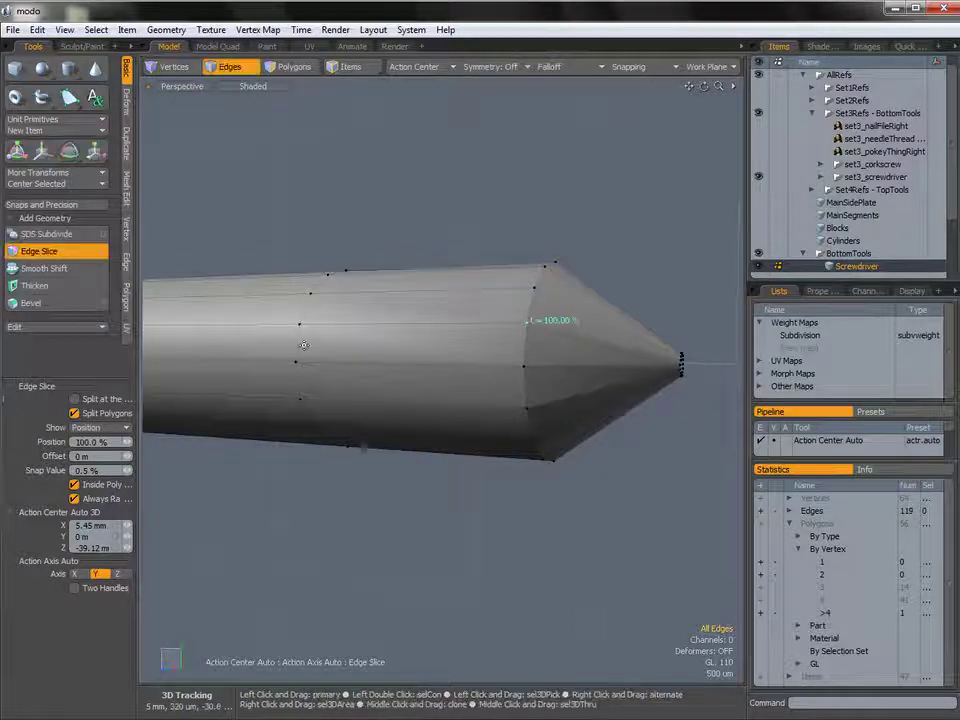
left_click_drag(302, 345, 299, 324)
key("space")
Step: Select the two cone-rim edges crossing each of the four flutes and delete them
left_click_drag(529, 375, 502, 405, "alt")
left_click(500, 404)
left_click(504, 360, "shift")
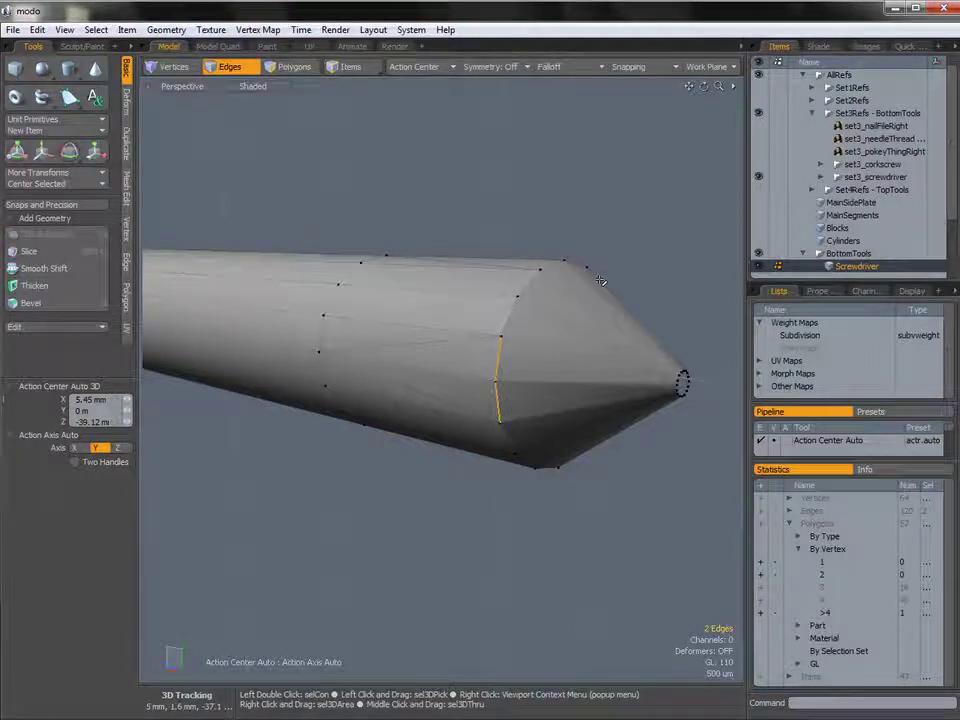
mouse_move(484, 350)
left_mouse_down("alt")
mouse_move(498, 391)
mouse_move(497, 352)
left_mouse_up("alt")
left_click_drag(492, 400, 505, 347, "alt")
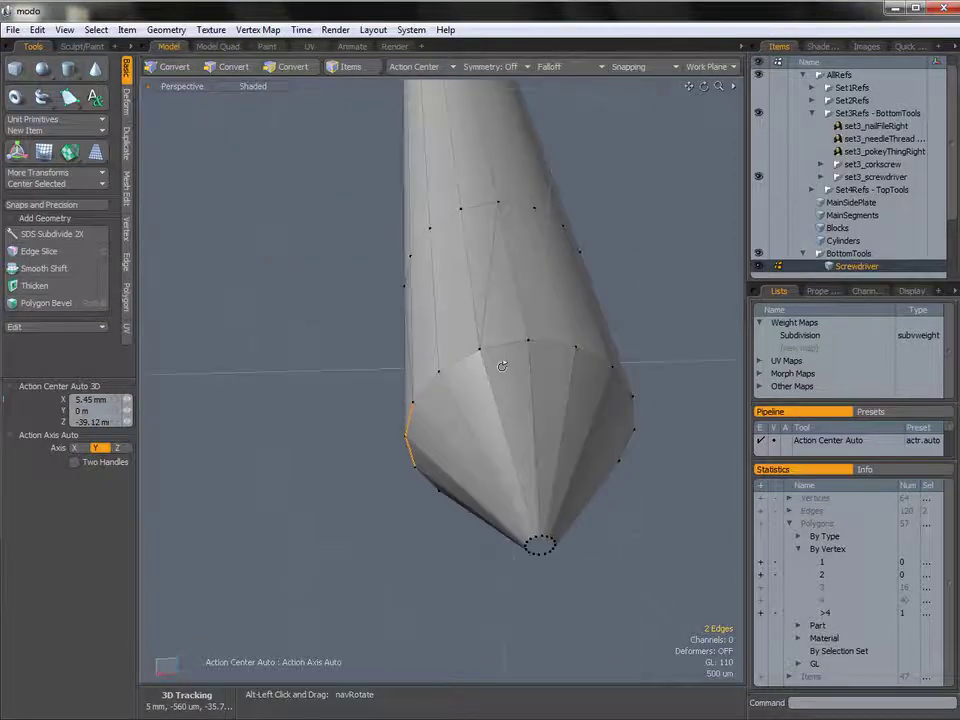
left_click_drag(578, 357, 513, 368, "alt")
left_click(447, 384, "shift")
key("Delete")
Step: Collapse the first flute's three tip-ring vertices into one point by scaling them to 0% on X, Y and Z
scroll(490, 411, "up", 1)
left_click_drag(523, 344, 502, 334, "ctrl+alt")
key("1")
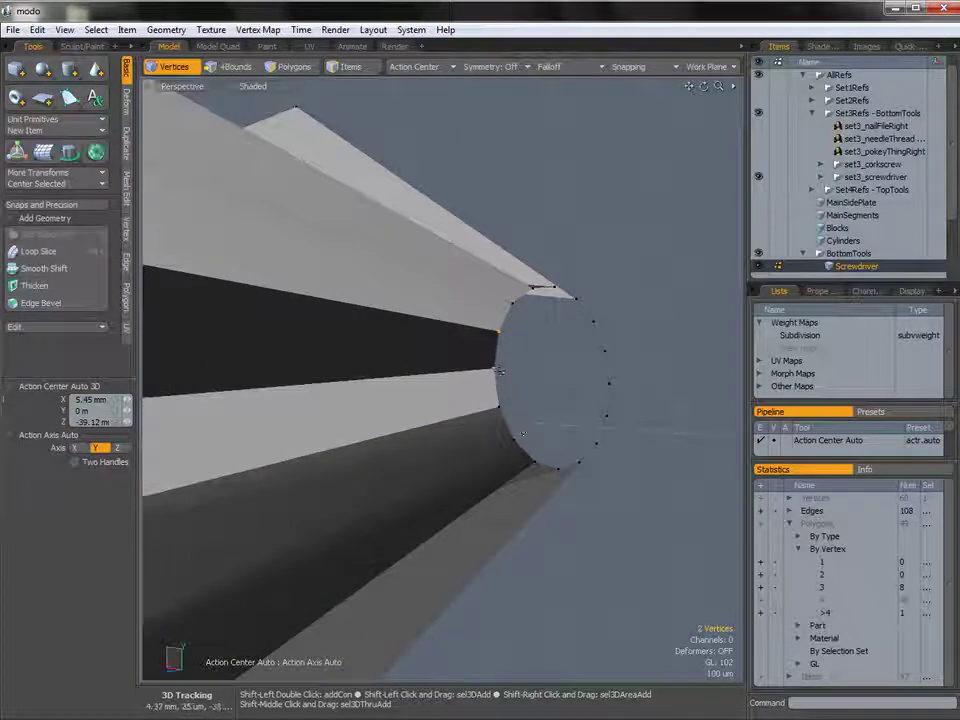
left_click(500, 408)
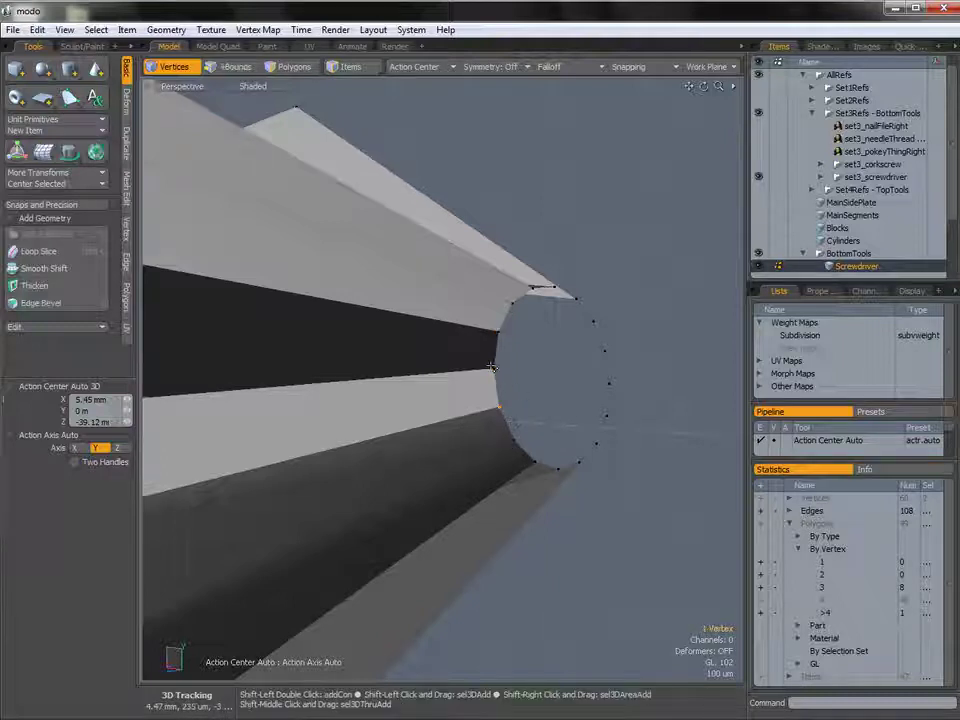
left_click(502, 331)
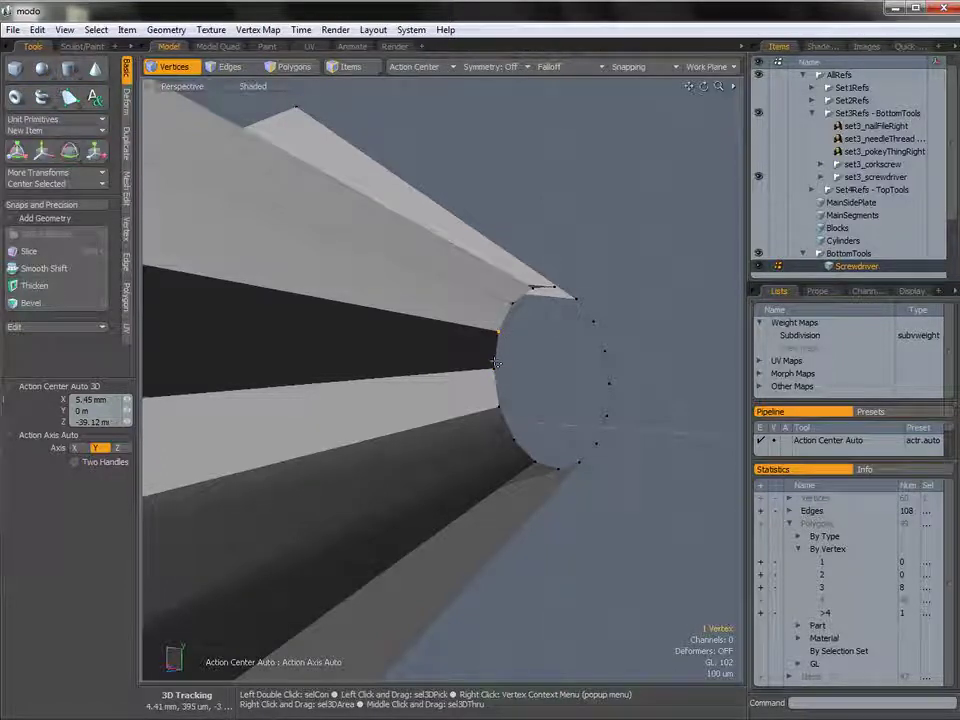
left_click_drag(499, 391, 500, 407, "shift")
key("r")
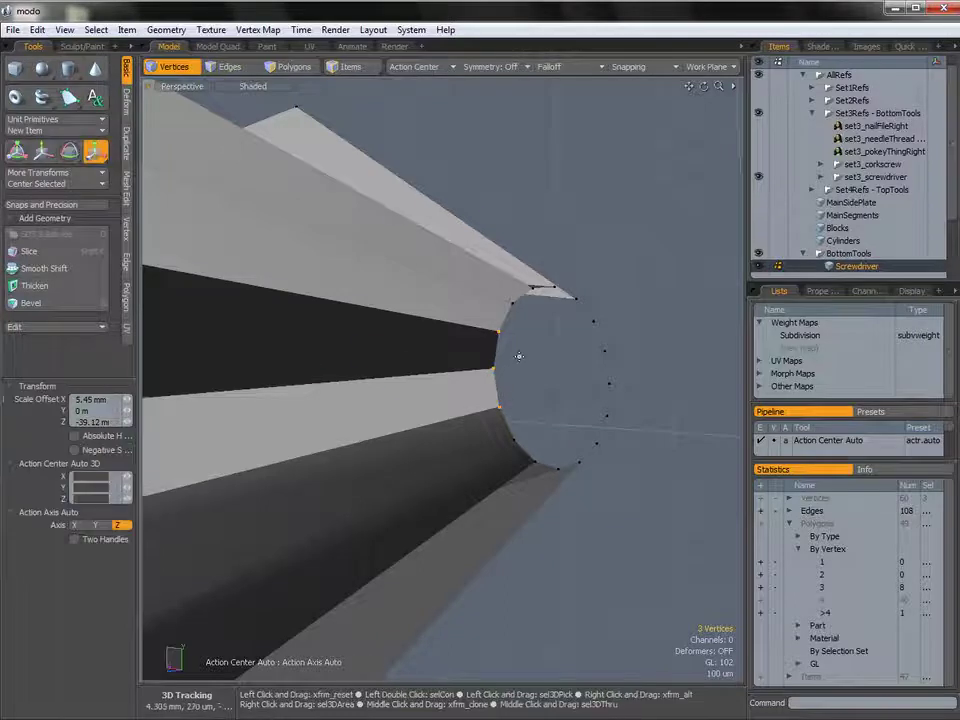
left_click(497, 369)
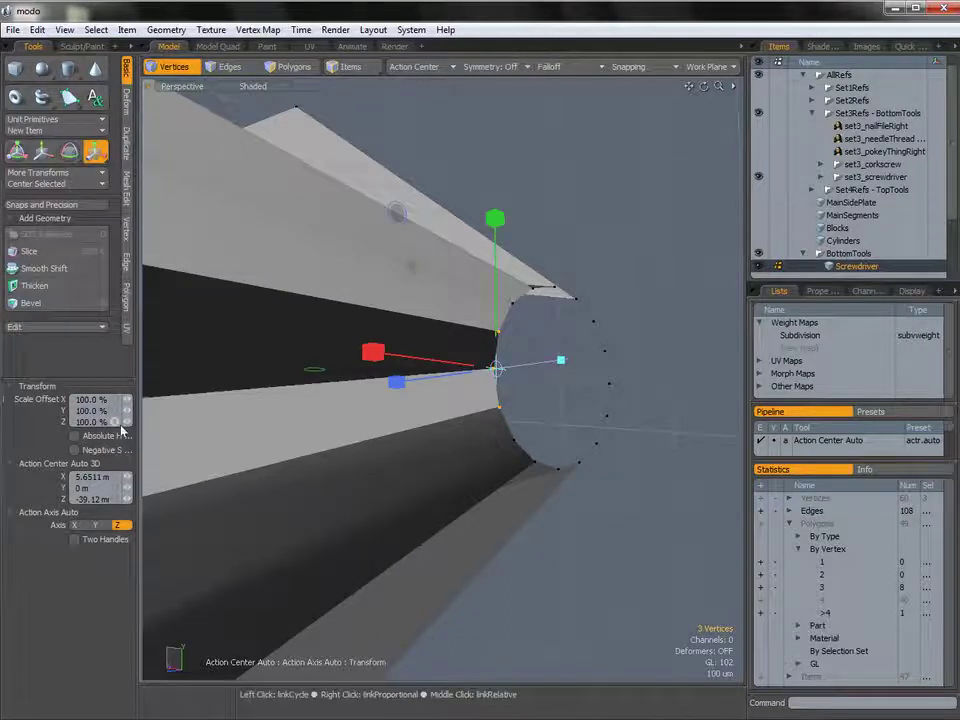
left_click_drag(496, 369, 208, 558)
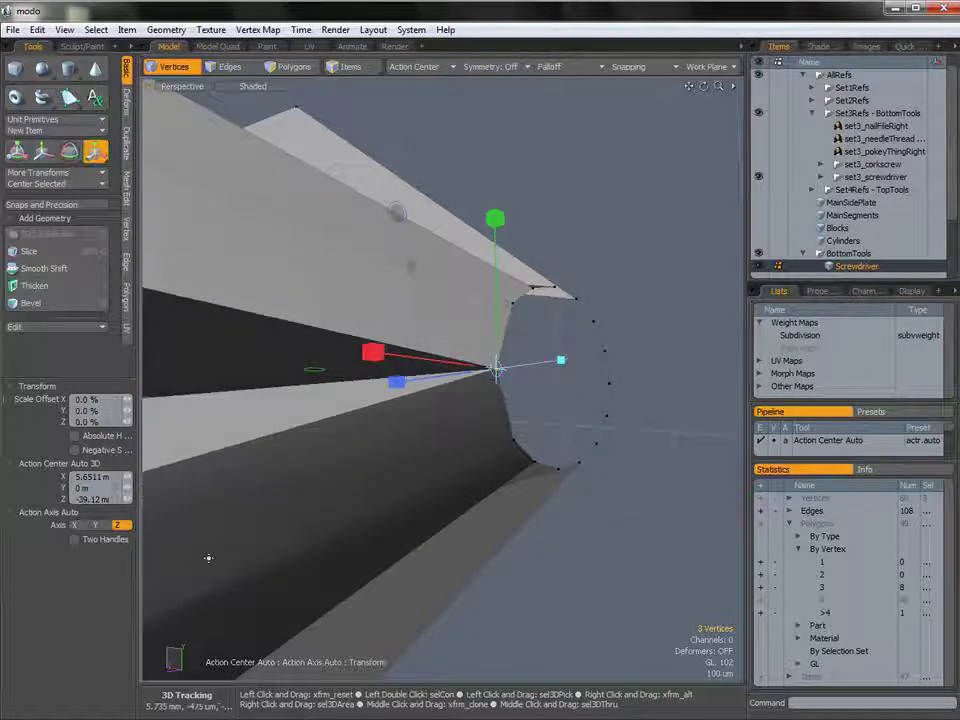
key("space")
left_click_drag(606, 276, 548, 328, "alt")
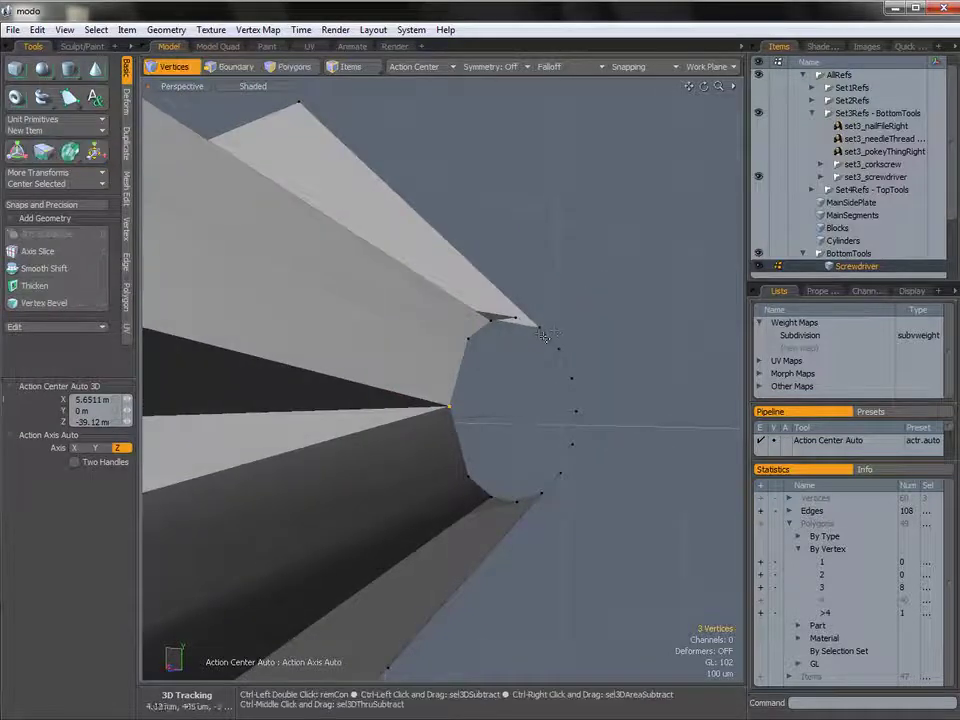
key("ctrl+z")
key("y")
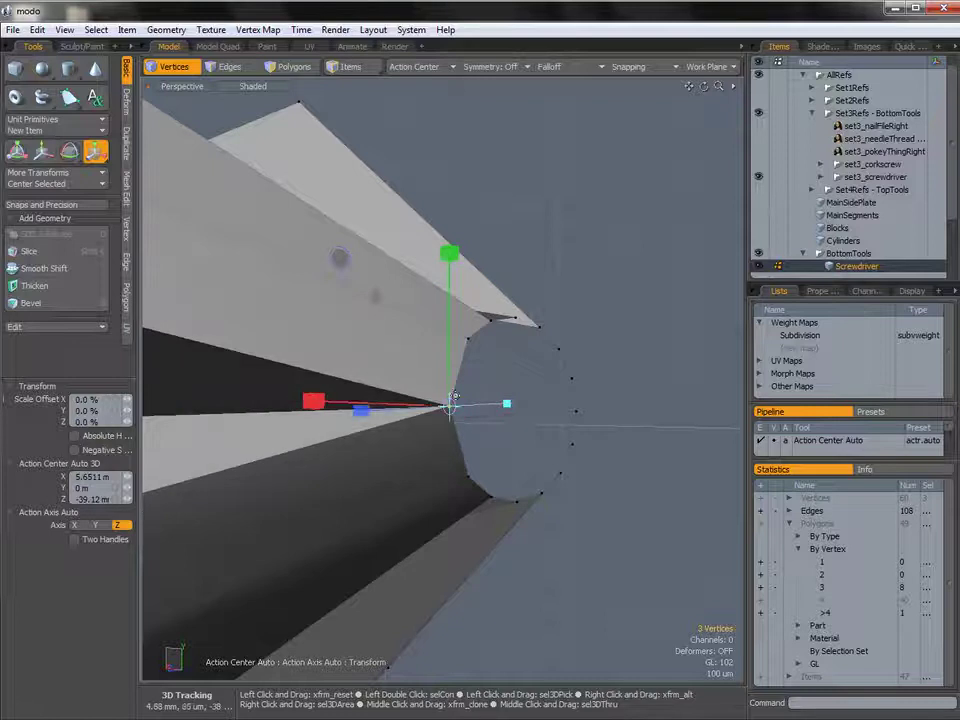
key("space")
Step: Scale the three tip-ring vertices of each of the other three flutes down to a single point per flute
left_click(516, 384)
left_click_drag(516, 384, 426, 420, "alt")
left_click_drag(345, 474, 404, 465)
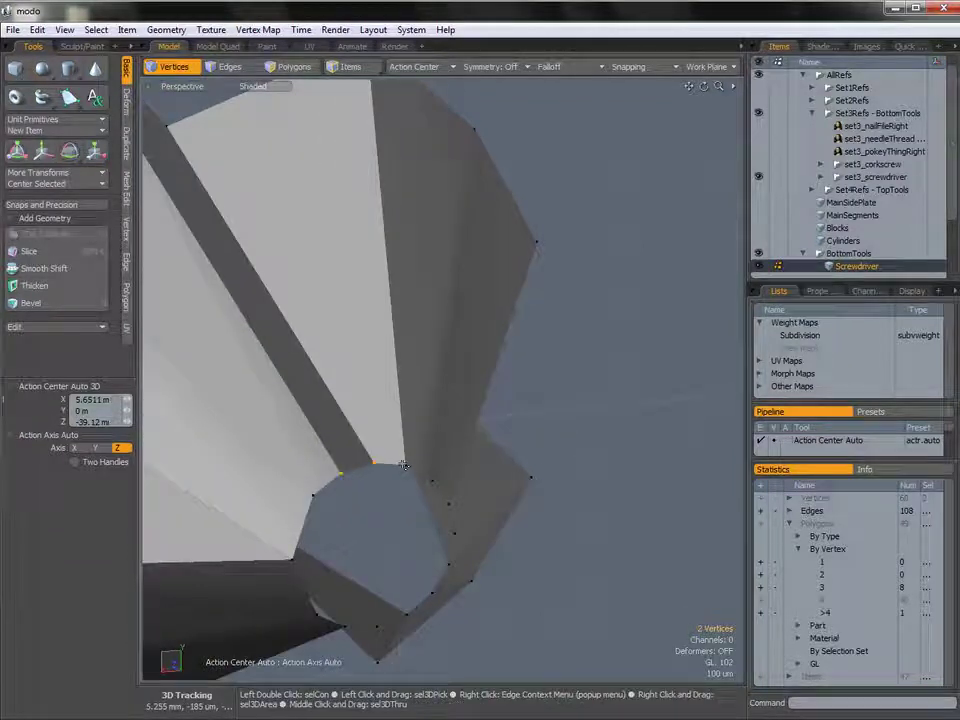
key("r")
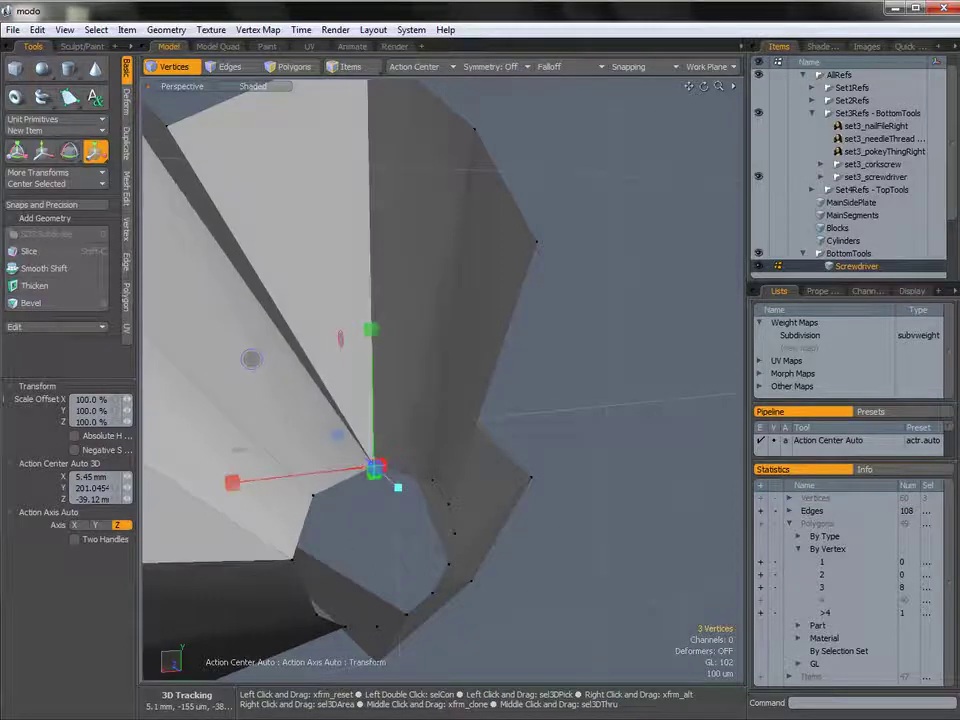
key("space")
left_click_drag(372, 468, 507, 325, "alt")
key("y")
key("space")
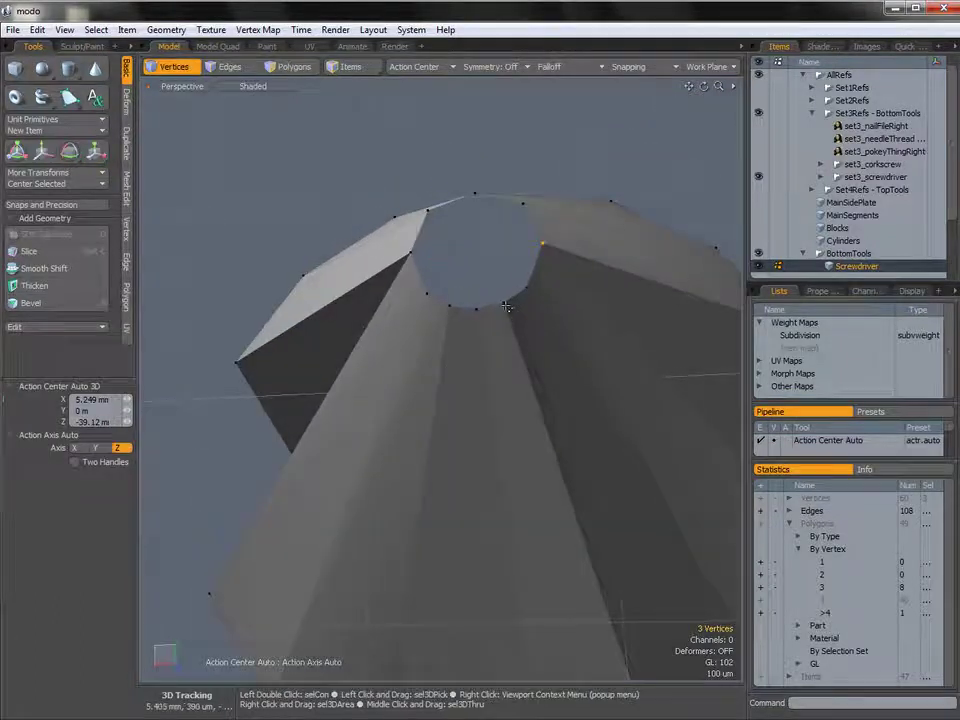
key("y")
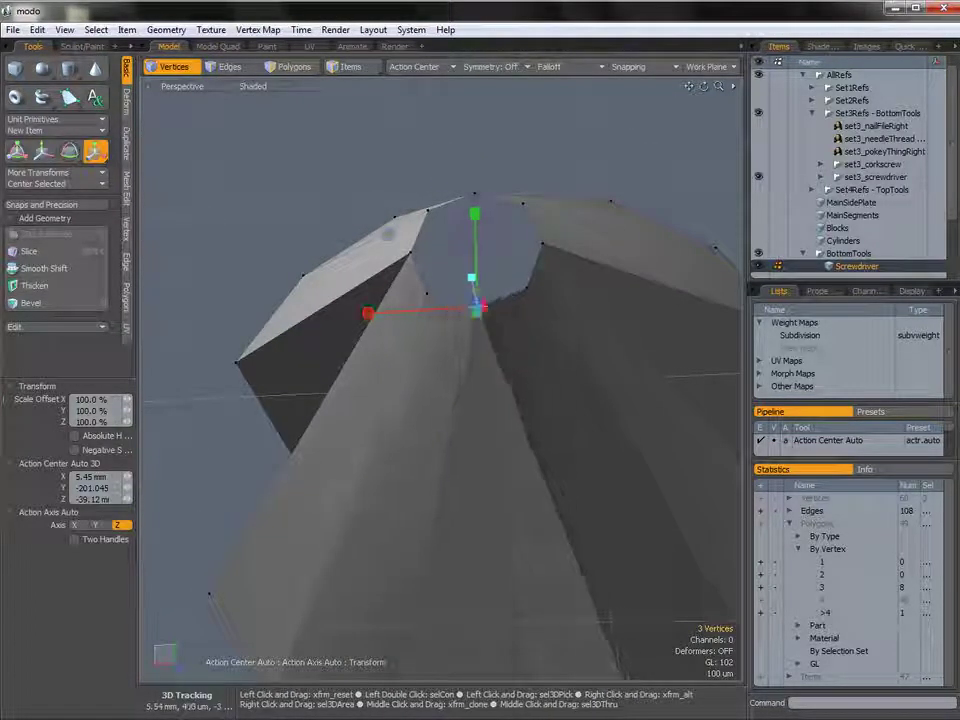
key("space")
Step: Merge the overlapping vertices of the whole mesh with the range set to Automatic
left_click_drag(478, 307, 430, 320, "alt")
left_click(126, 228)
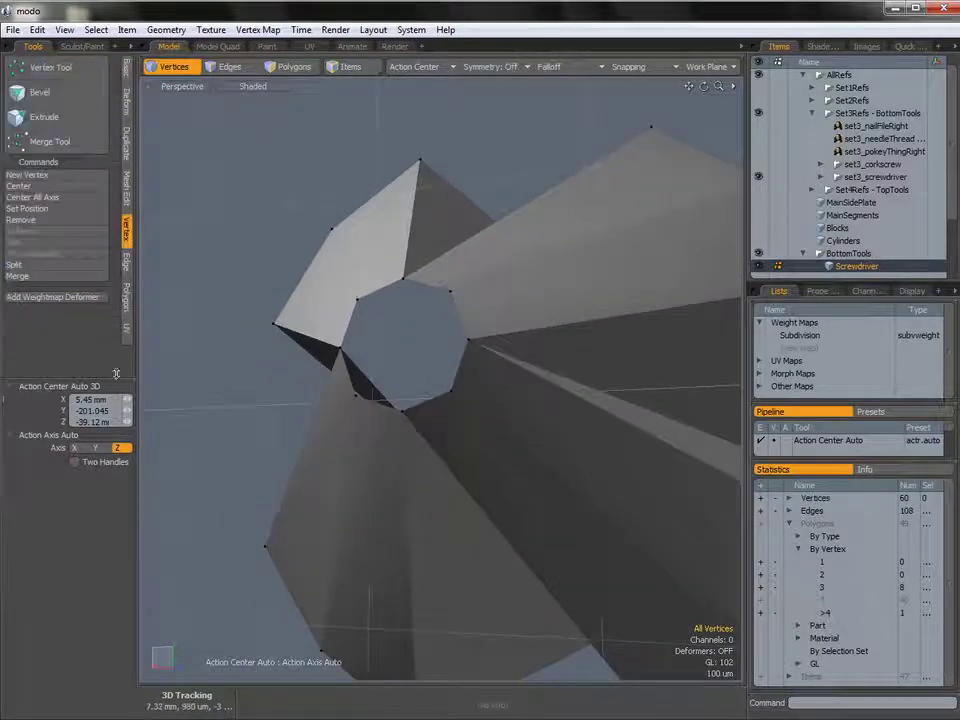
left_click(20, 277)
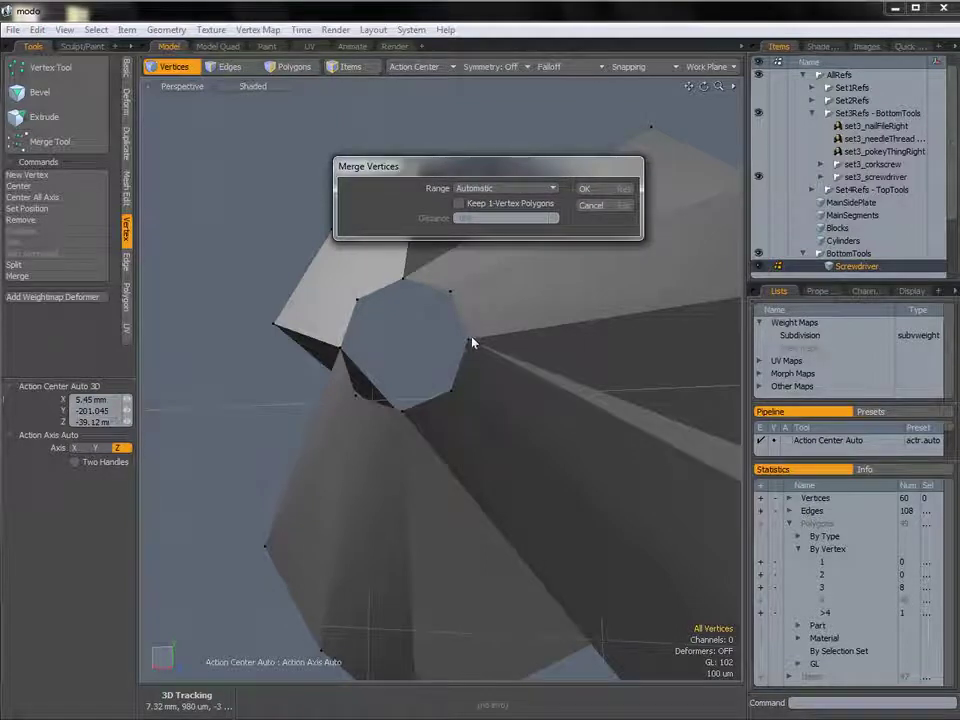
left_click(590, 190)
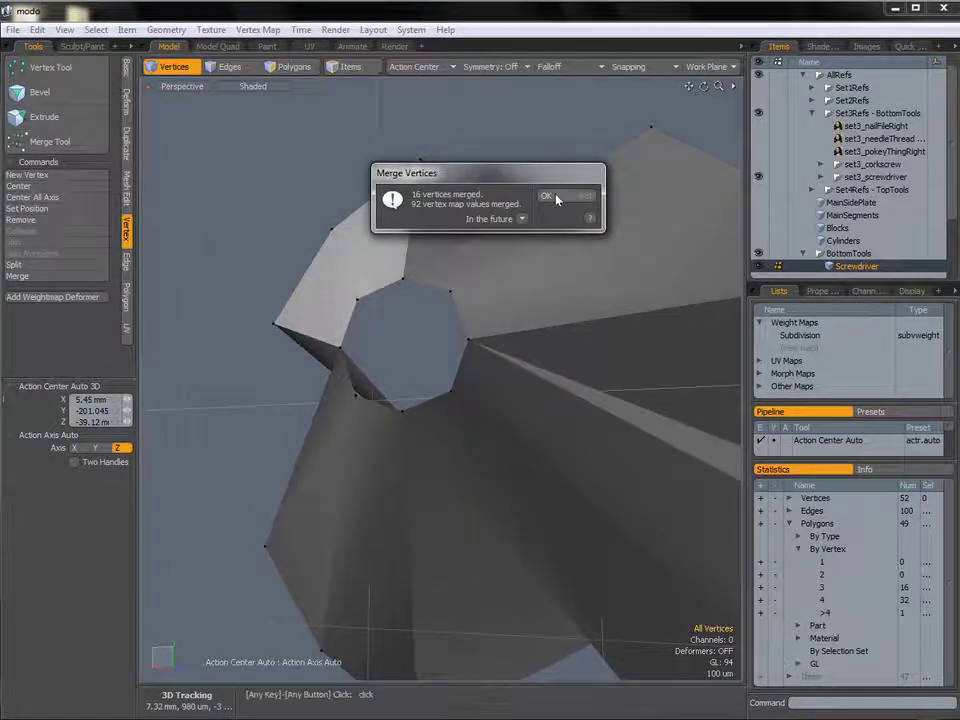
left_click(546, 195)
Step: Select the edge loop around the open tip, cap it with a polygon, and deselect it
left_click_drag(467, 343, 523, 394, "alt")
key("2")
double_click(508, 392)
key("p")
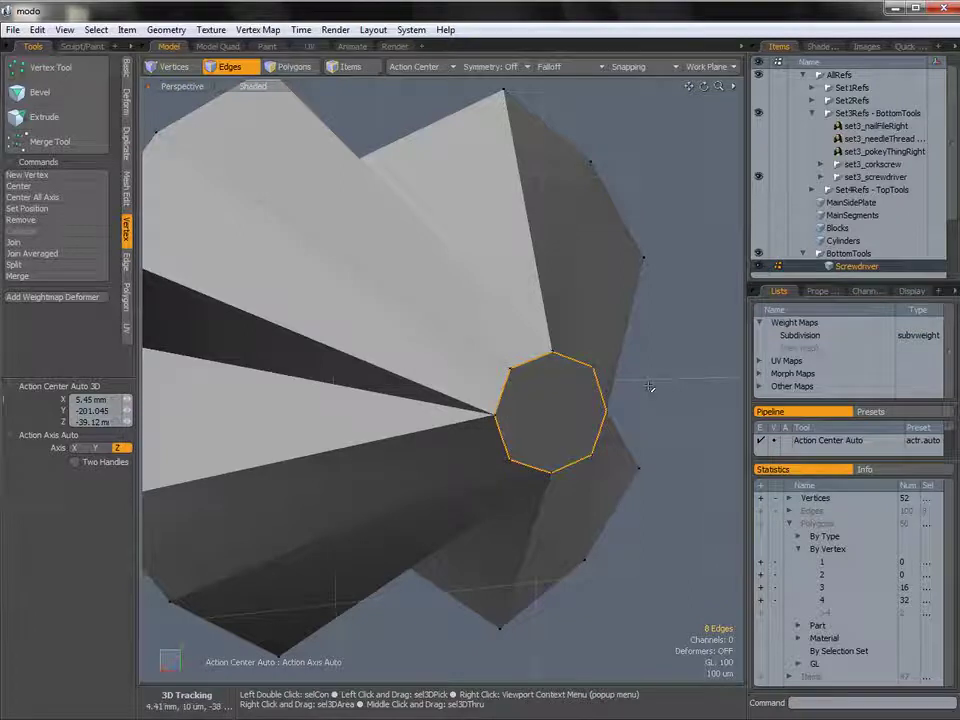
left_click_drag(624, 397, 506, 395, "alt")
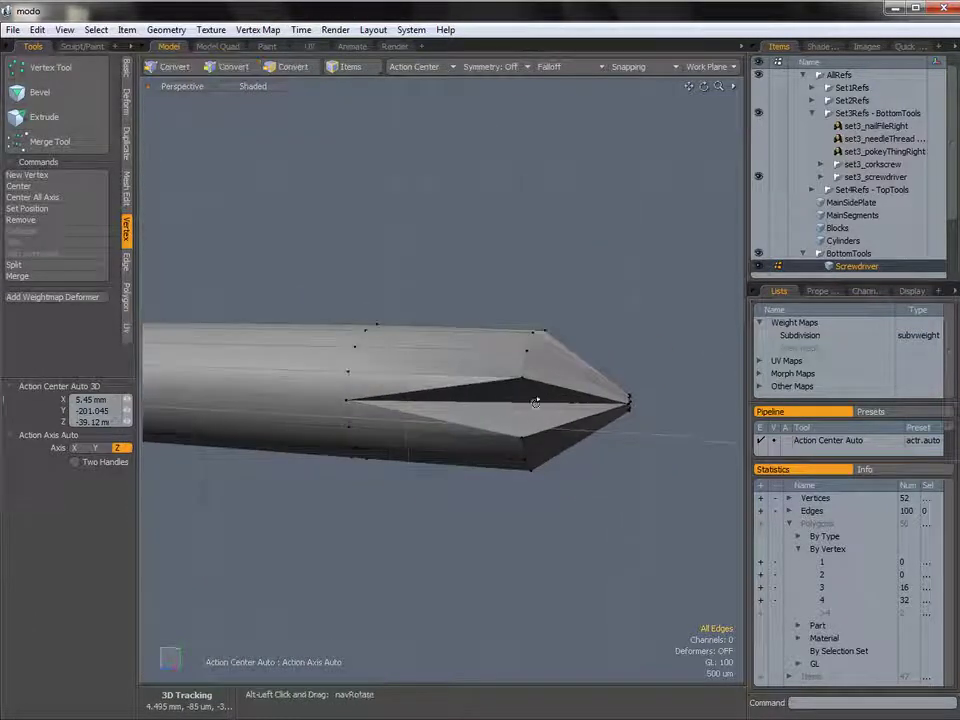
Step: Select the ring where the flutes end, the remaining cone-rim edges and the loop around the tip cap
left_click_drag(380, 385, 470, 386, "alt")
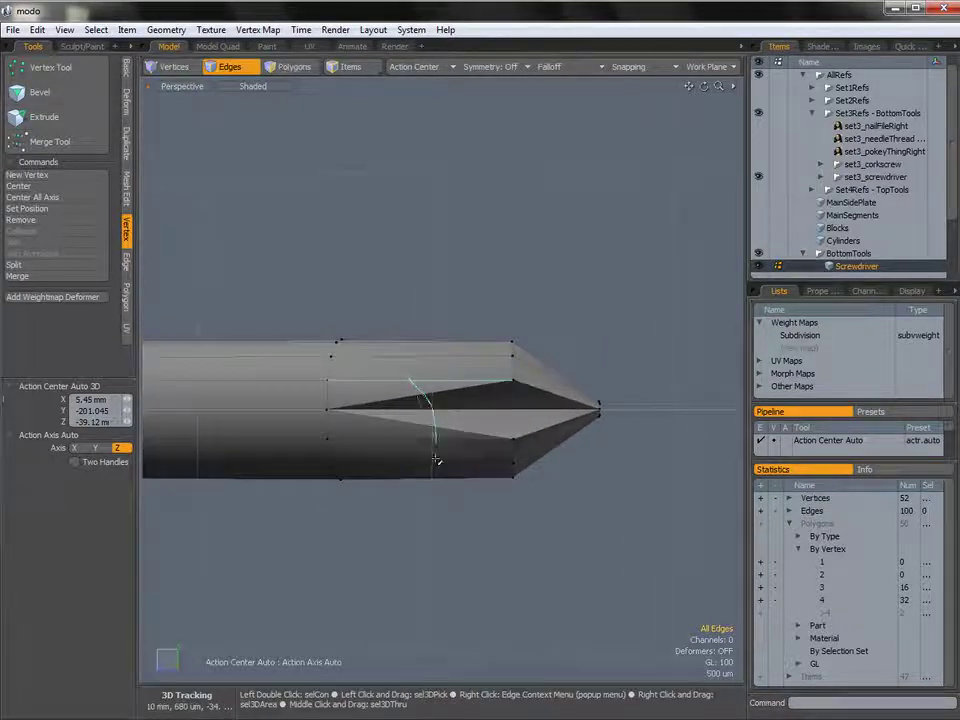
middle_click_drag(376, 297, 408, 368)
mouse_move(508, 401)
left_mouse_down("alt+shift")
mouse_move(478, 398)
mouse_move(495, 394)
left_mouse_up("alt+shift")
middle_click_drag(510, 385, 508, 475, "shift")
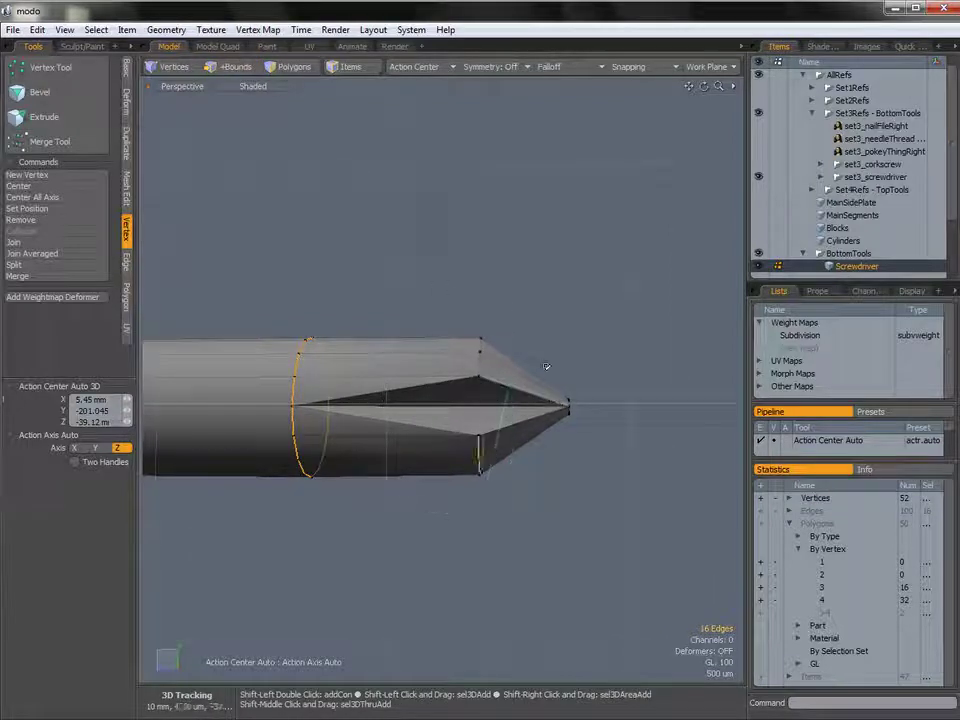
double_click(481, 455, "shift")
Step: Add the long side edges of all four flutes, running to the flute ends and to the tip cap, to the edge selection
left_click_drag(536, 608, 400, 407, "alt")
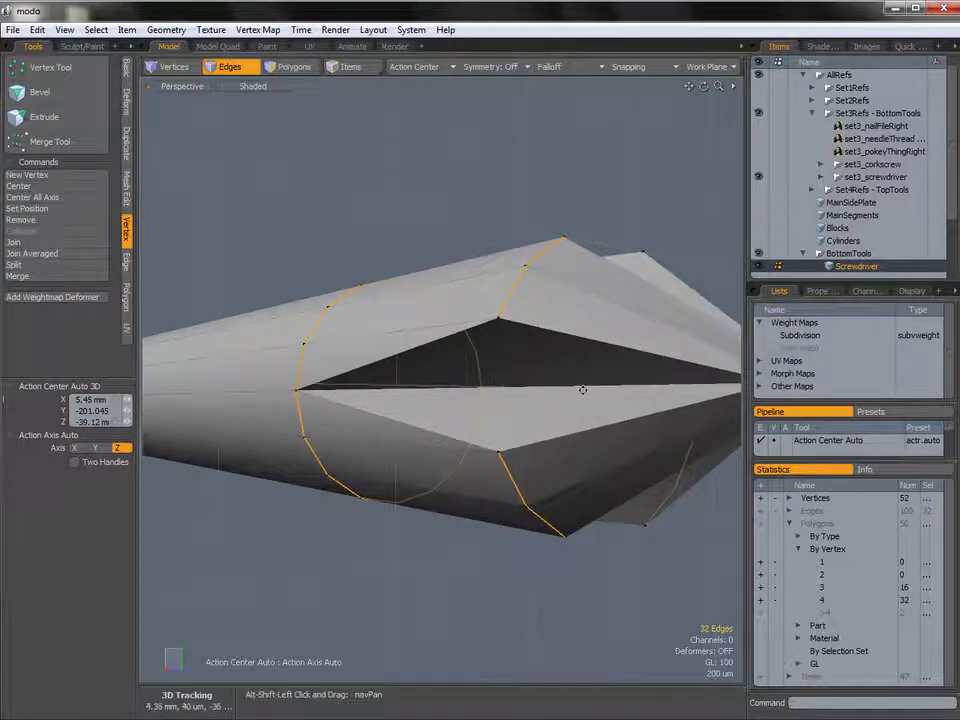
left_click_drag(583, 389, 503, 403, "alt+shift")
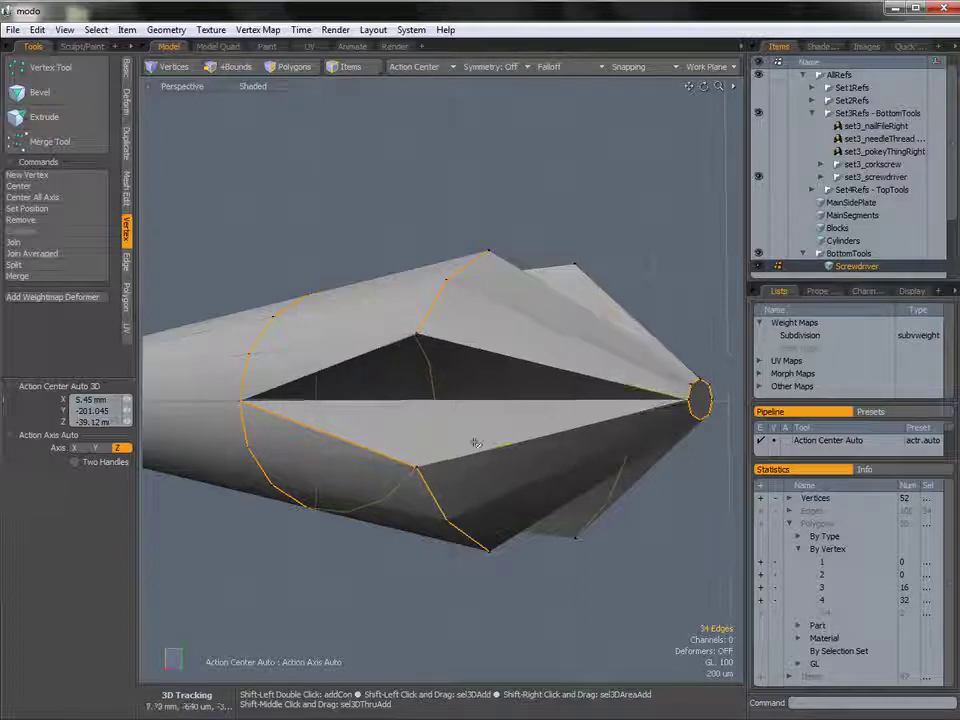
left_click_drag(626, 390, 490, 425, "alt")
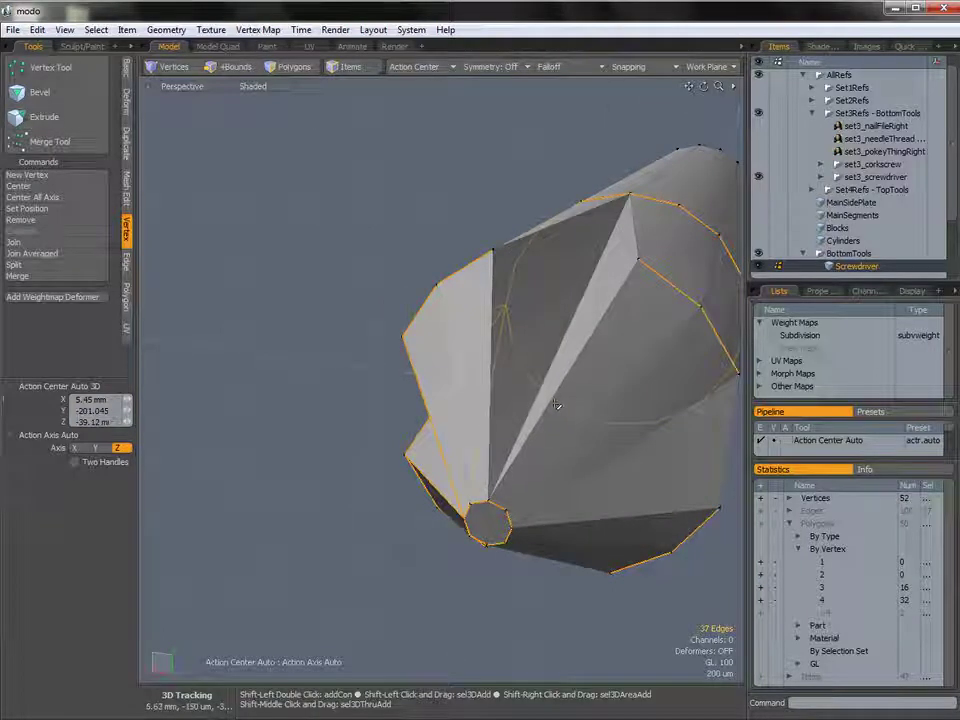
left_click_drag(505, 342, 539, 236, "alt")
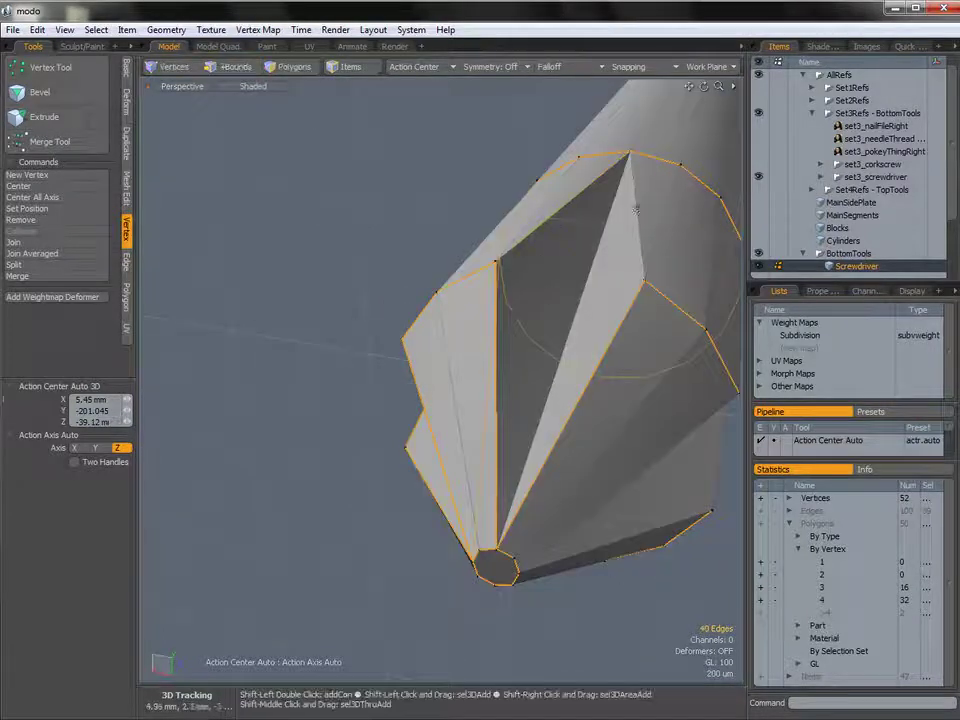
left_click_drag(614, 237, 466, 385, "alt")
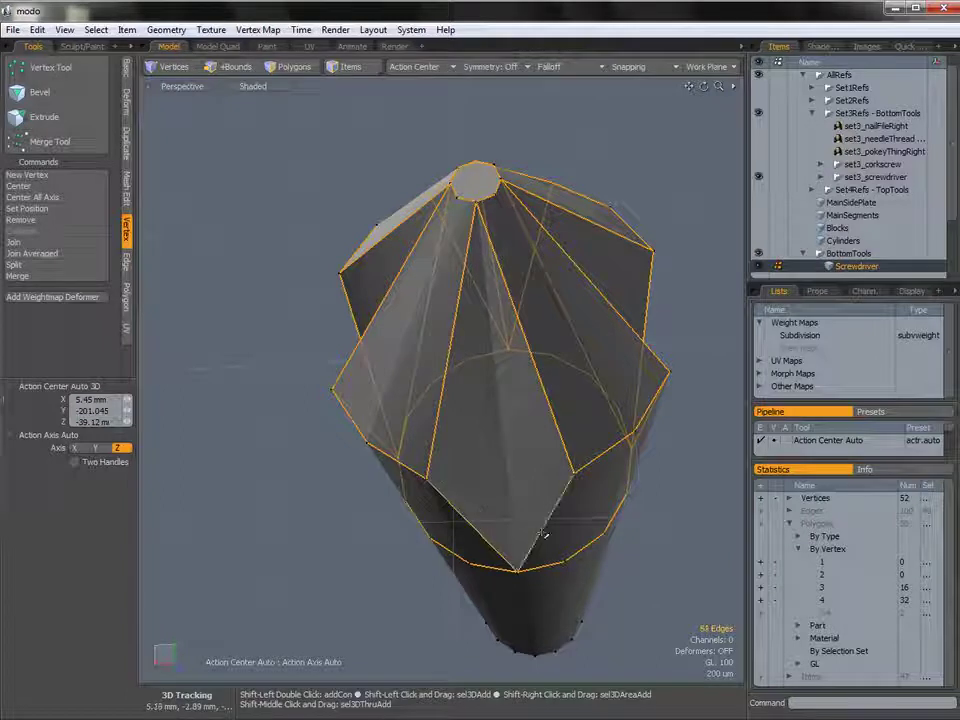
left_click_drag(525, 469, 525, 386, "alt")
left_click_drag(465, 377, 585, 452, "alt")
left_click_drag(585, 452, 542, 497, "alt+shift")
Step: Bevel the selected hard edges in Inset mode by 44 um with round level 0, and deselect them
left_click_drag(682, 614, 465, 407, "alt")
key("b")
left_click_drag(357, 414, 440, 395)
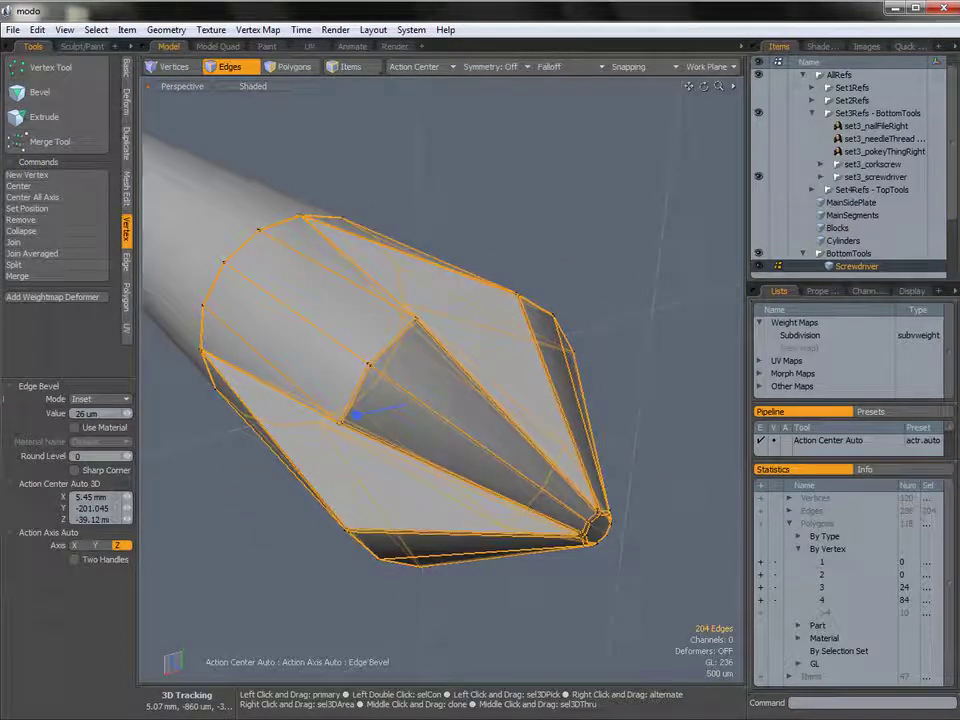
left_click_drag(475, 428, 514, 416)
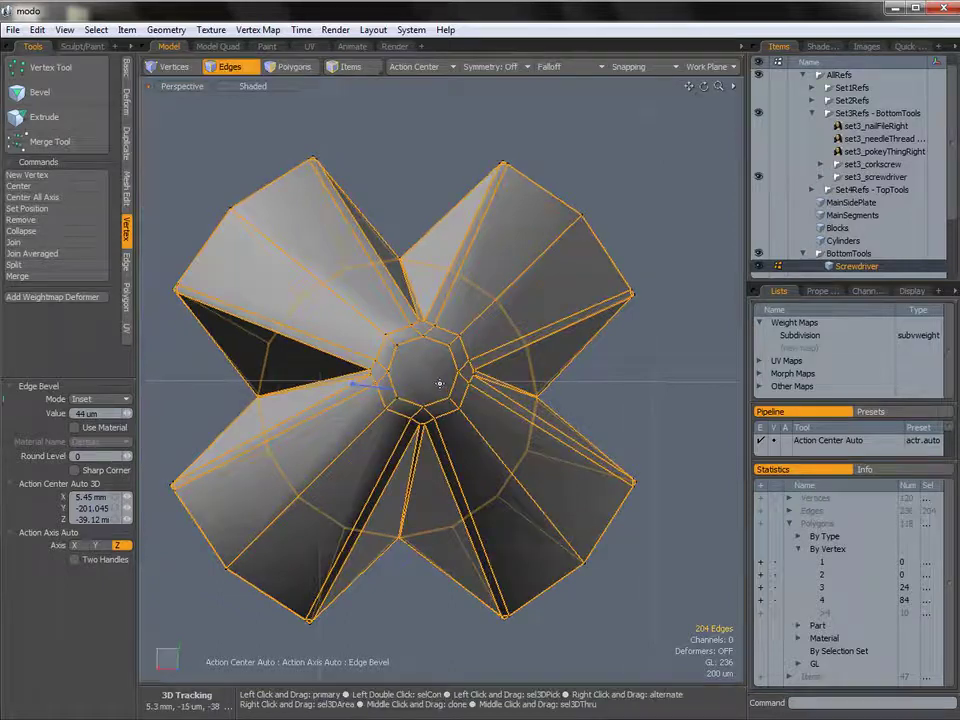
left_click_drag(434, 390, 470, 444, "alt")
left_click_drag(350, 447, 553, 409, "alt+shift")
left_click_drag(345, 408, 476, 449, "alt+shift")
left_click_drag(640, 490, 470, 415, "alt")
key("space")
left_click(473, 597)
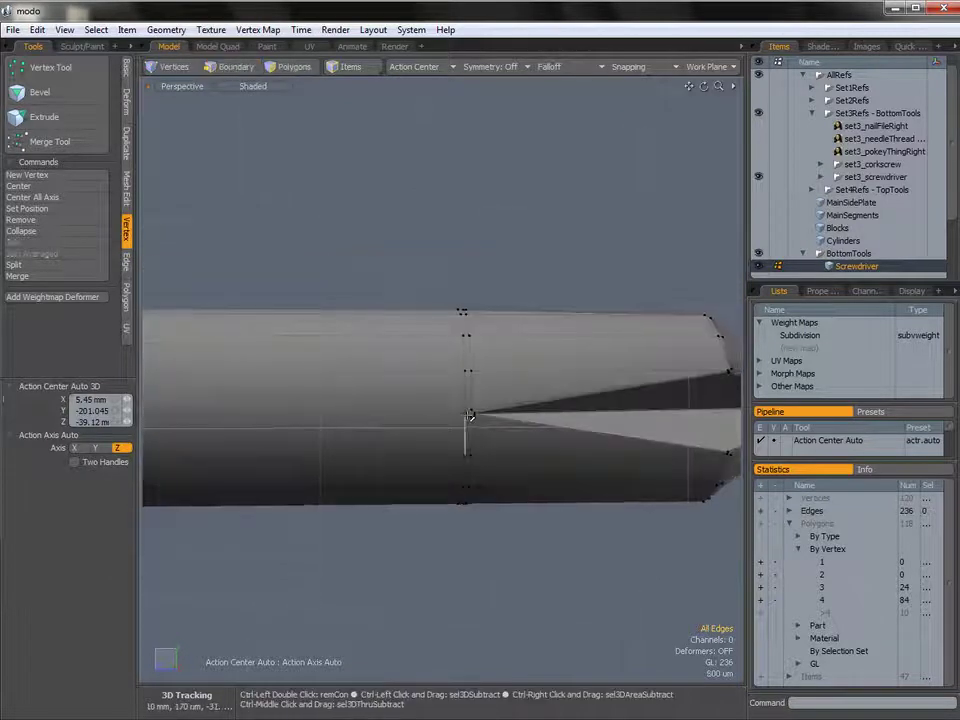
Step: In the Right view, slice straight across the shaft just behind the flute ends at Z about -32.02 mm
key("ctrl+space")
left_click(519, 415)
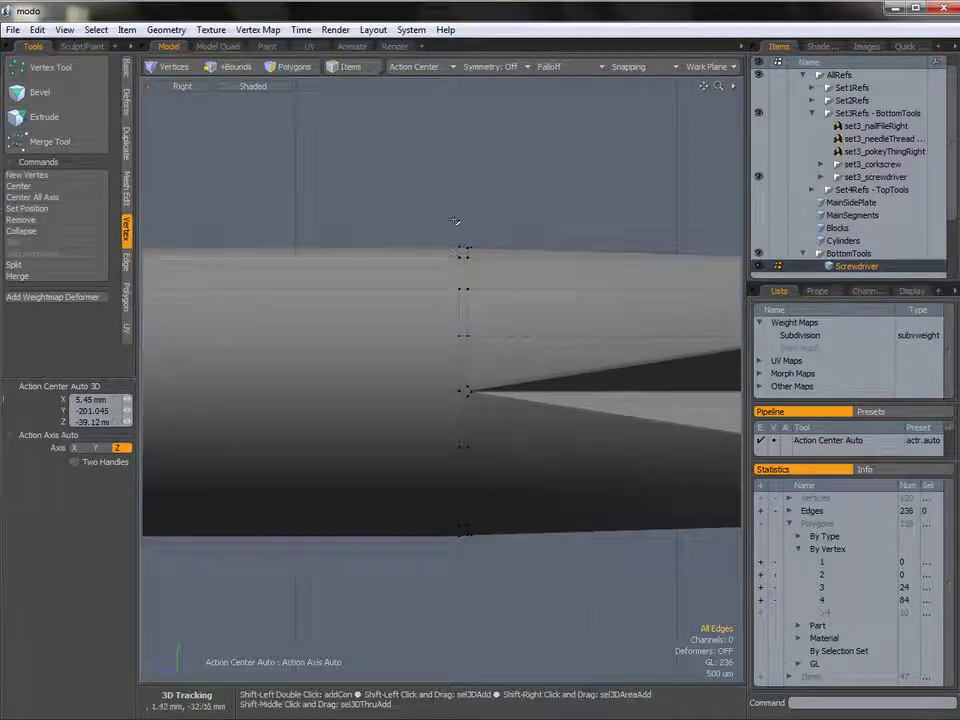
key("c")
left_click_drag(450, 298, 450, 502)
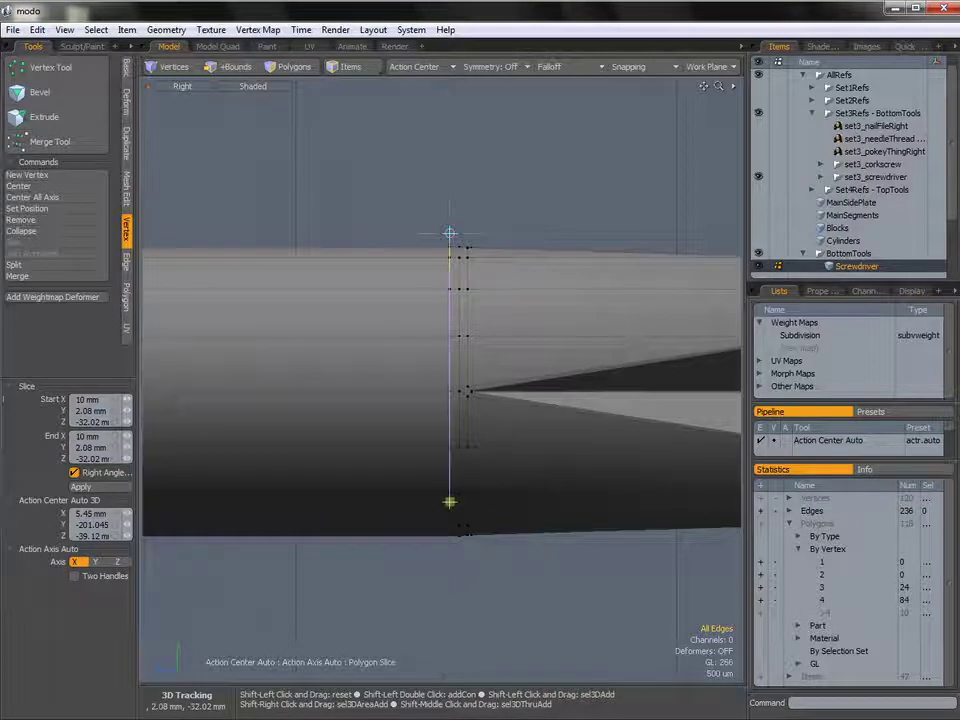
key("space")
key("2")
scroll(369, 431, "down", 3)
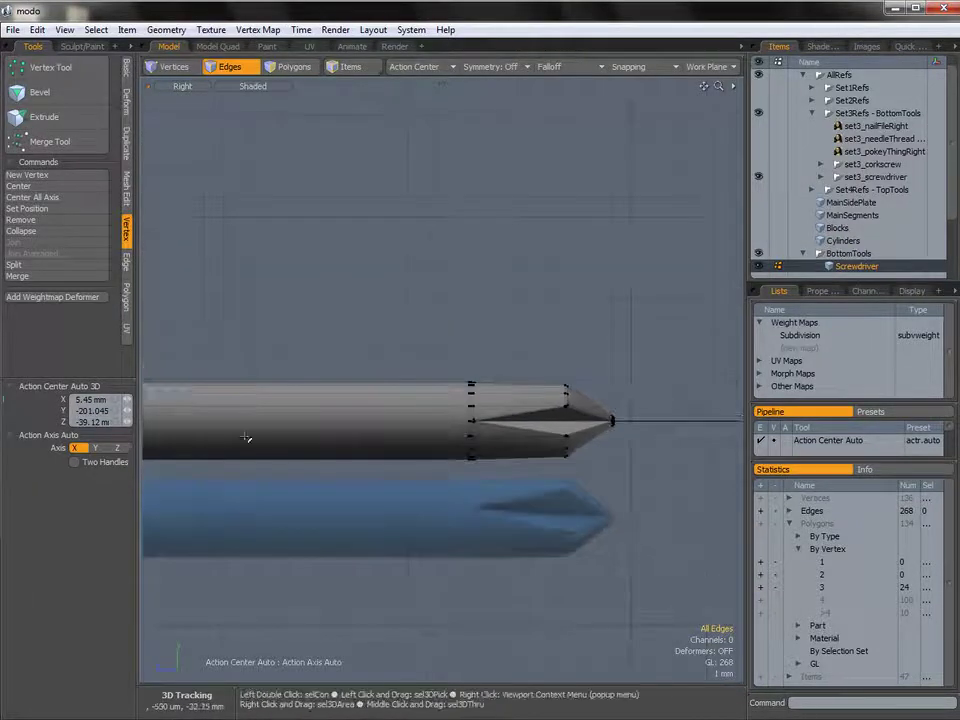
Step: Connect the two bevel vertices flanking one flute's shaft end with an Edge Slice in the Perspective view
scroll(490, 420, "up", 5)
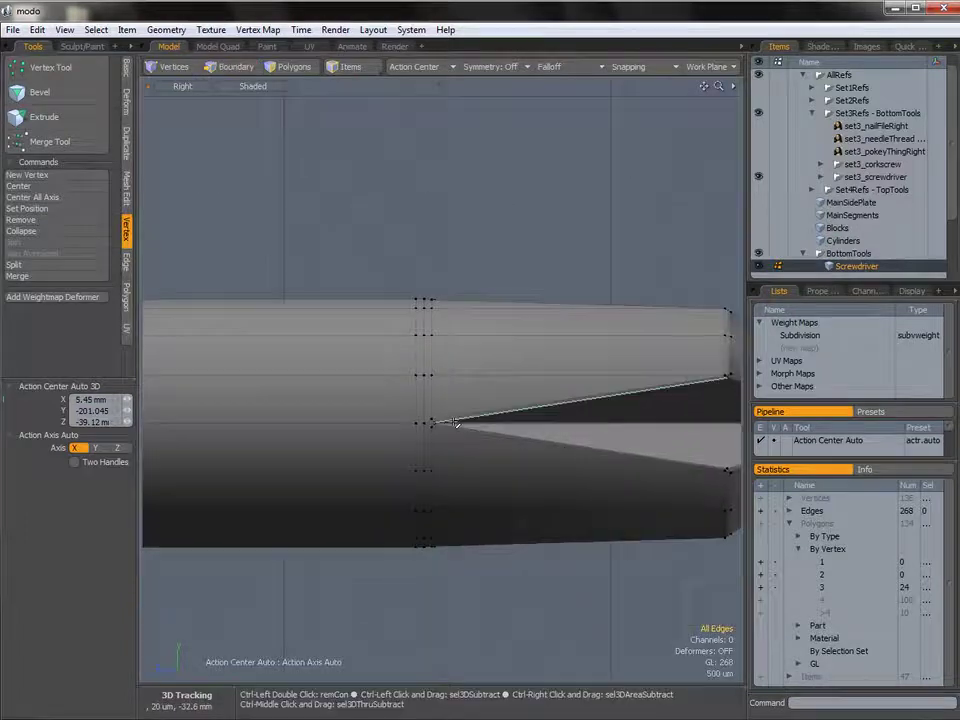
key("ctrl+space")
left_click(475, 408)
left_click_drag(476, 407, 620, 450, "alt")
key("2")
key("alt+c")
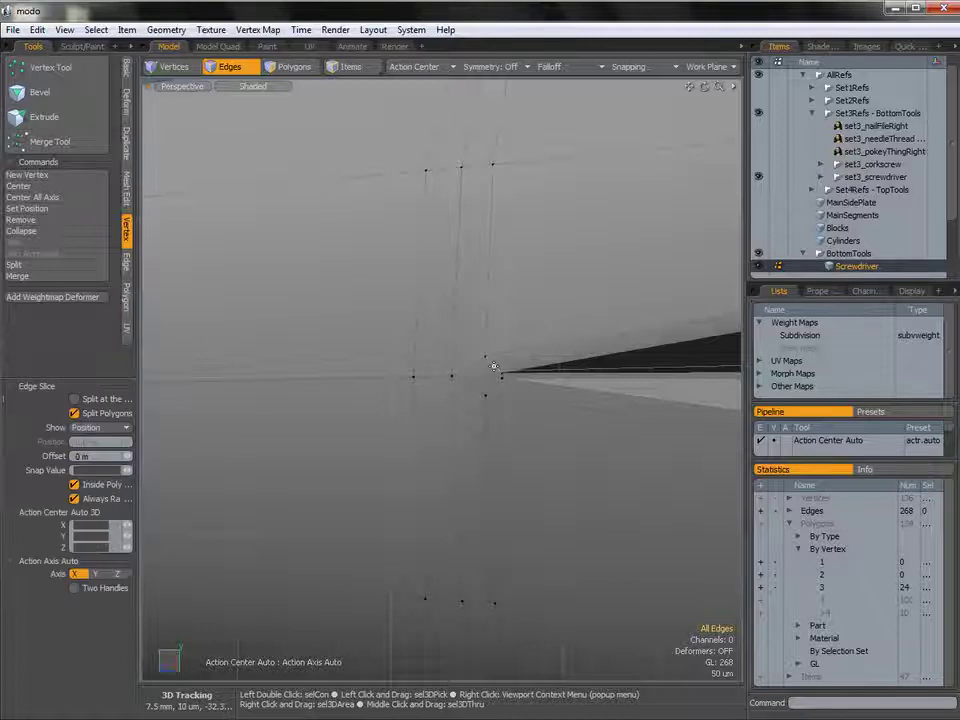
left_click_drag(488, 376, 592, 390, "ctrl+alt")
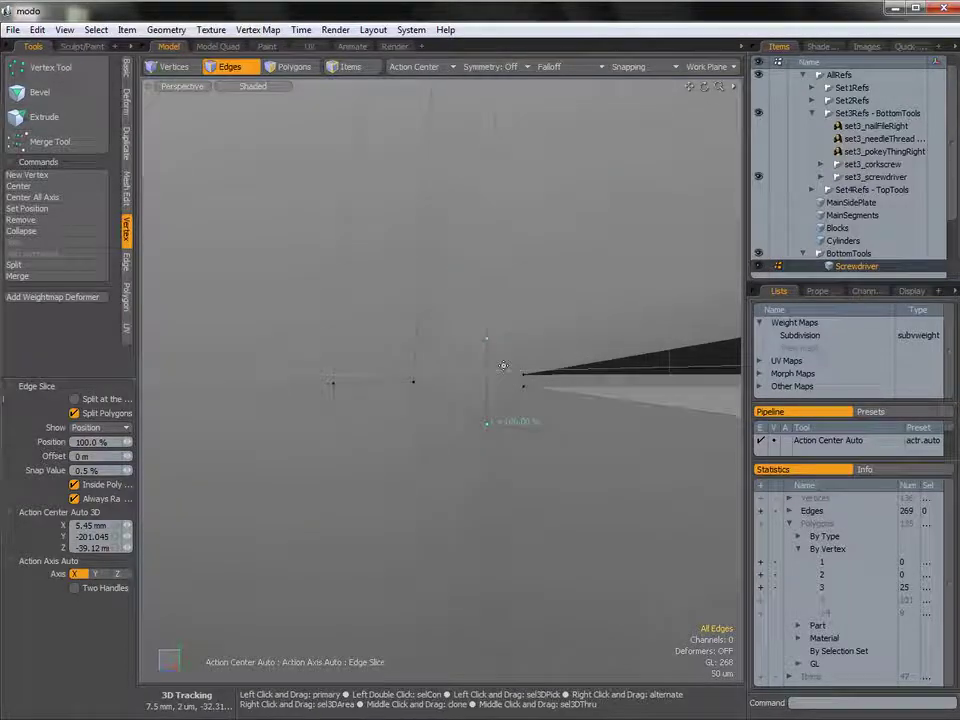
left_click_drag(528, 377, 517, 274, "alt")
left_click_drag(532, 377, 591, 392, "alt")
Step: Edge-slice between the flanking bevel vertices at the other flutes' shaft ends and at the flutes' tip ends
left_click(397, 377, "shift")
left_click(422, 370)
left_click(382, 446, "shift")
left_click(407, 432)
left_click(405, 332, "shift")
left_click(422, 343)
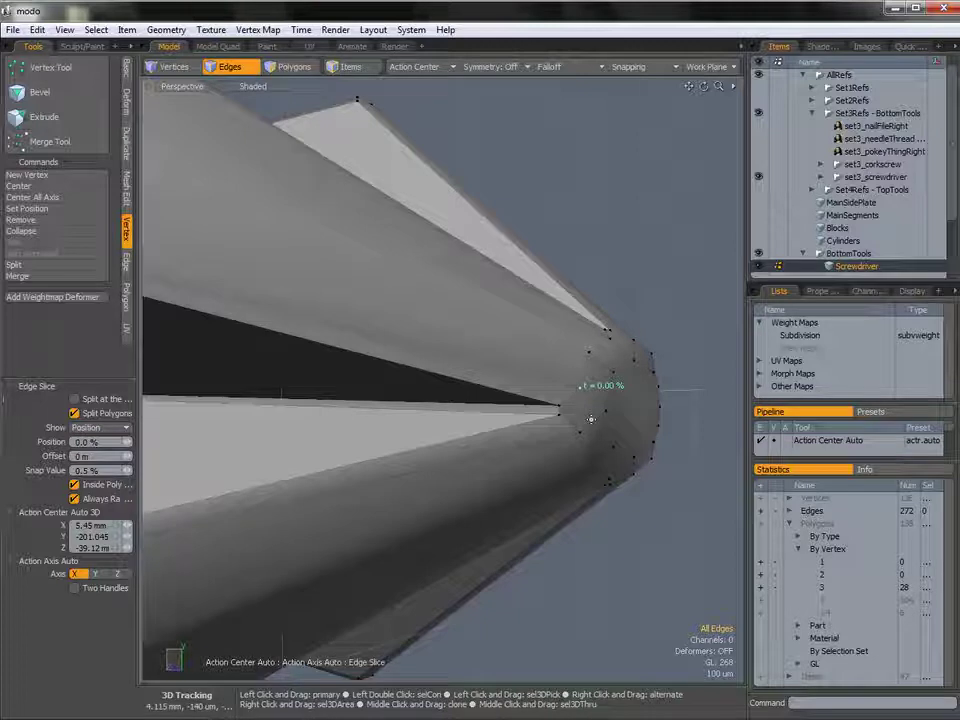
left_click_drag(536, 450, 454, 425, "alt")
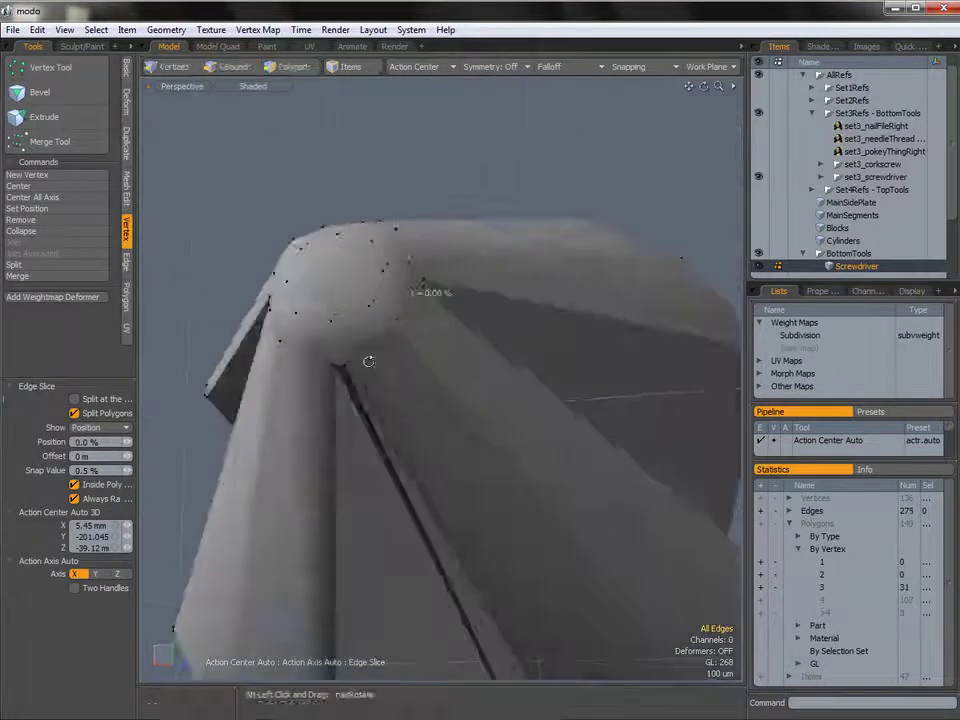
left_click_drag(369, 361, 503, 381, "alt")
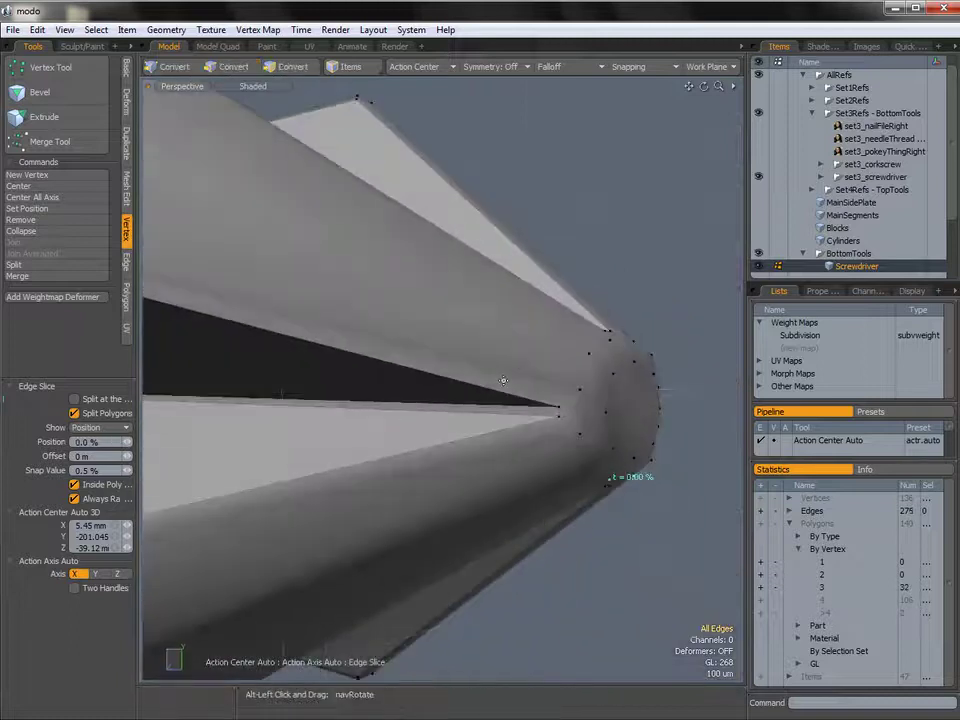
Step: Examine the polygon layout around the flutes, selecting the narrow strip along one flute's cone edges
key("3")
left_click(560, 403)
mouse_move(560, 403)
left_mouse_down()
mouse_move(545, 426)
mouse_move(429, 430)
mouse_move(401, 381)
mouse_move(452, 377)
mouse_move(483, 388)
mouse_move(461, 396)
mouse_move(356, 361)
left_mouse_up()
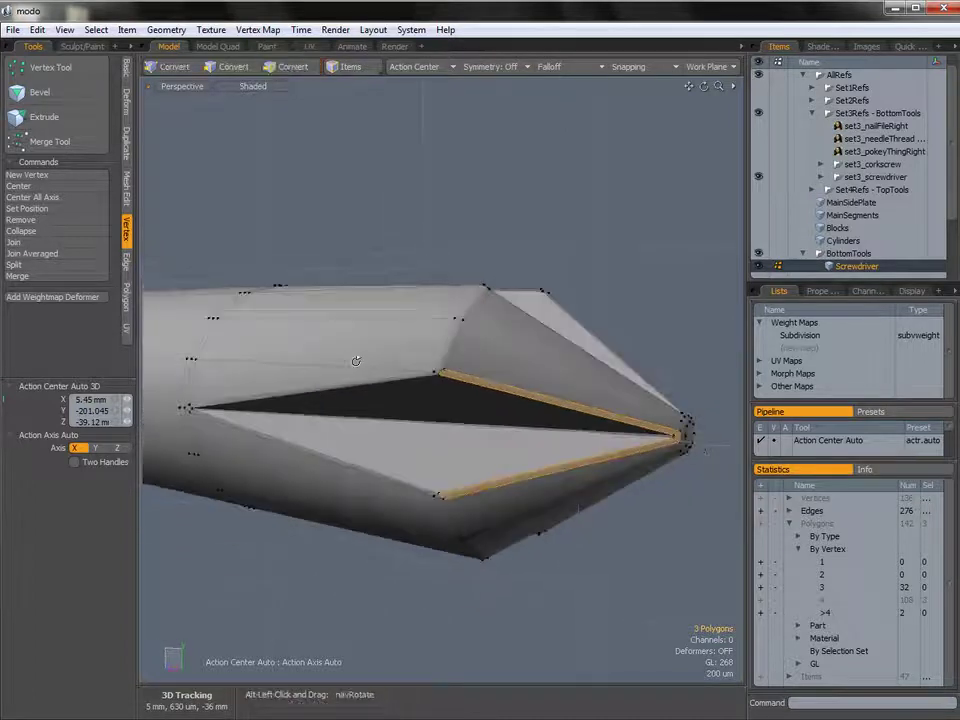
left_click_drag(479, 414, 619, 338, "alt")
left_click(619, 338)
left_click_drag(540, 366, 600, 420, "alt")
key("shift+c")
left_click_drag(656, 480, 562, 438, "alt")
left_click_drag(645, 412, 660, 446, "alt+shift")
mouse_move(575, 403)
left_mouse_down("alt")
mouse_move(529, 407)
mouse_move(542, 418)
mouse_move(469, 422)
mouse_move(600, 401)
mouse_move(569, 399)
left_mouse_up("alt")
Step: Select the tip cap, grow the selection to the surrounding ring of polygons, and delete them
left_click(569, 399)
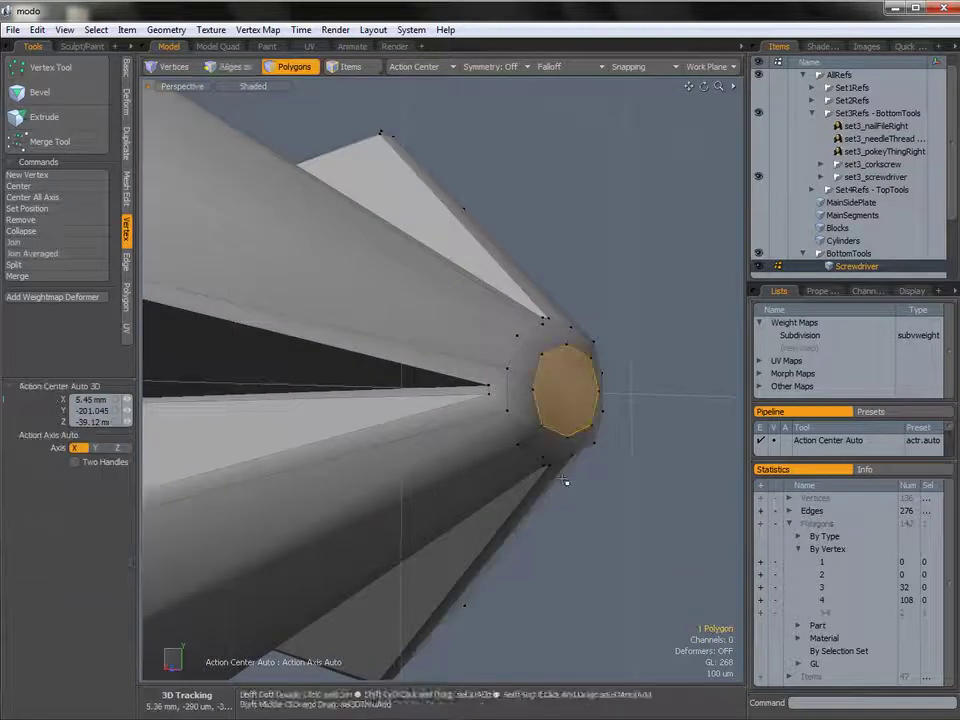
key("shift+Up")
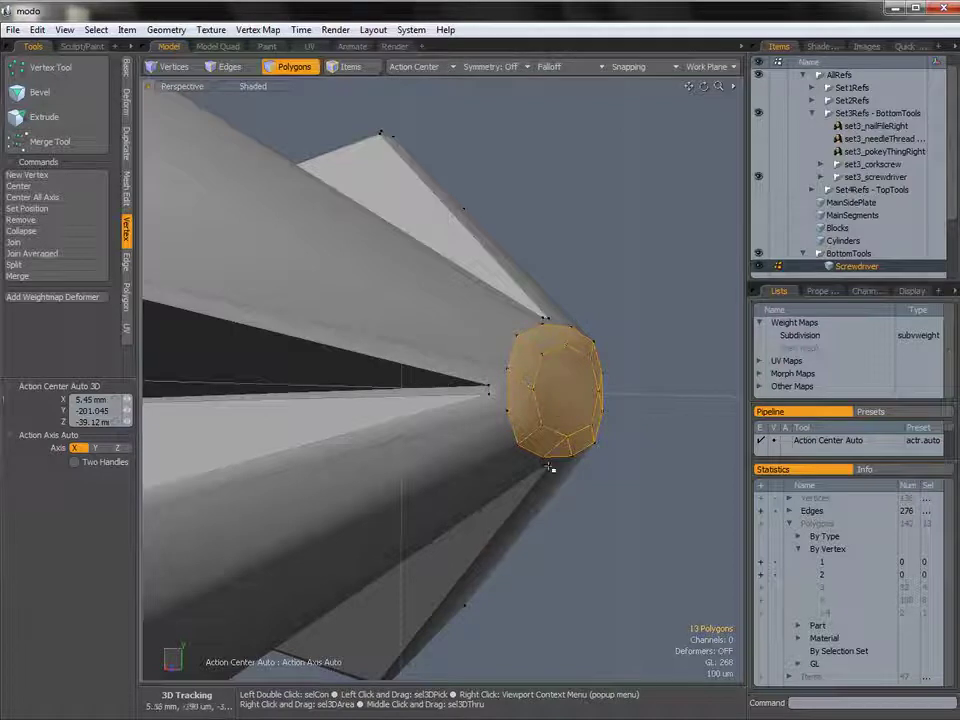
key("Delete")
Step: Select the border edge loop of the open tip and cap it with a single polygon
left_click_drag(567, 368, 492, 364, "alt")
key("2")
left_click(484, 372)
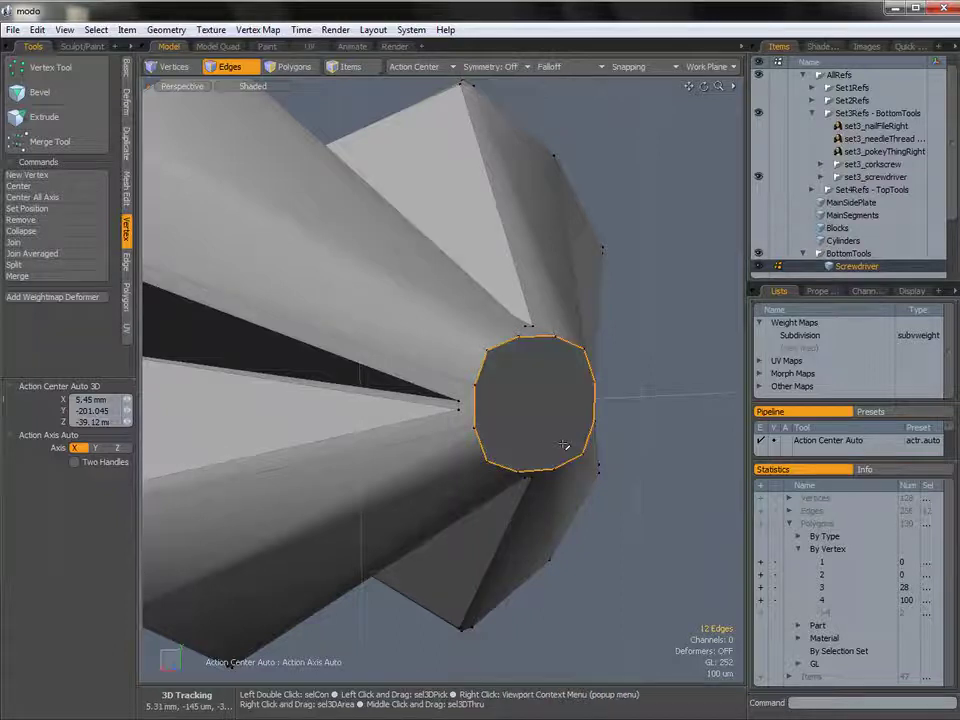
left_click_drag(538, 407, 569, 403, "alt")
left_click_drag(555, 410, 544, 411, "alt")
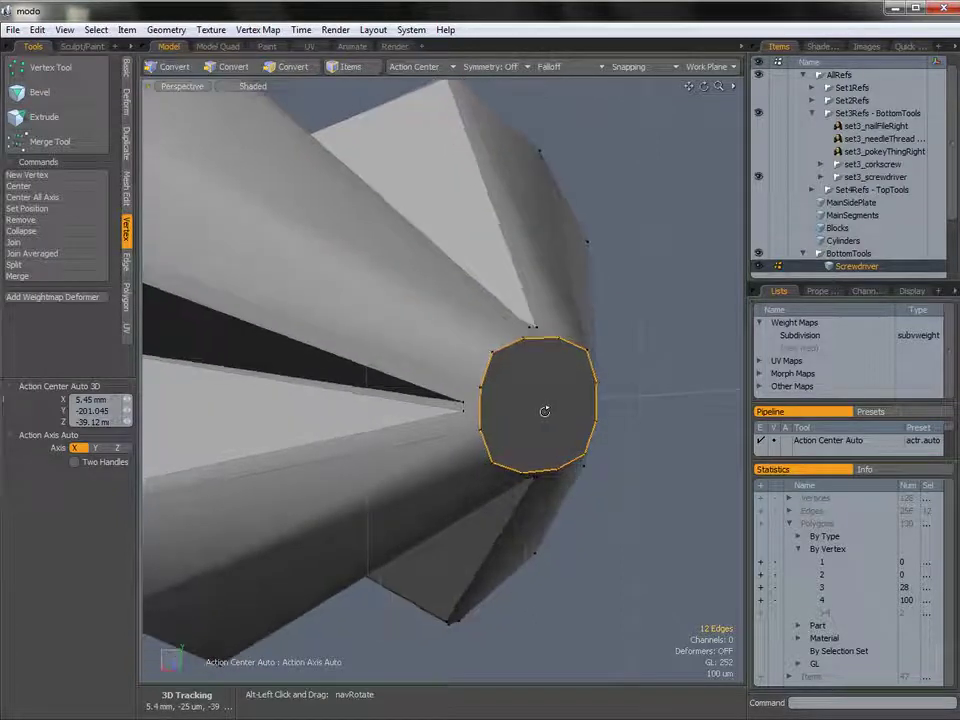
Step: Bevel the new tip cap polygon with a 35 um shift and a 61 um inset
key("3")
key("b")
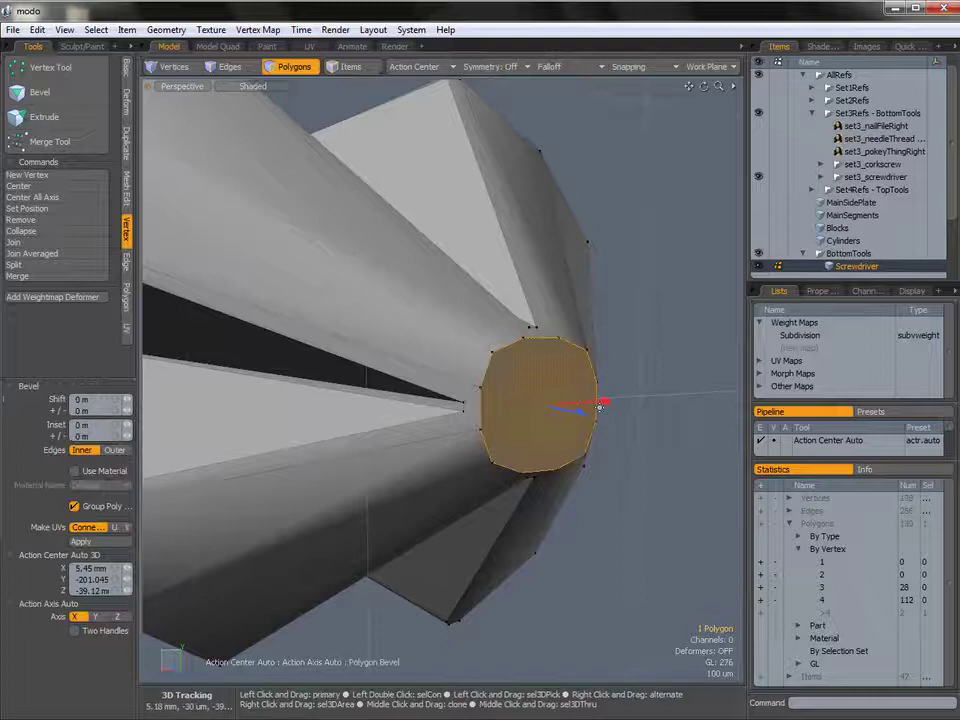
left_click_drag(604, 401, 650, 395)
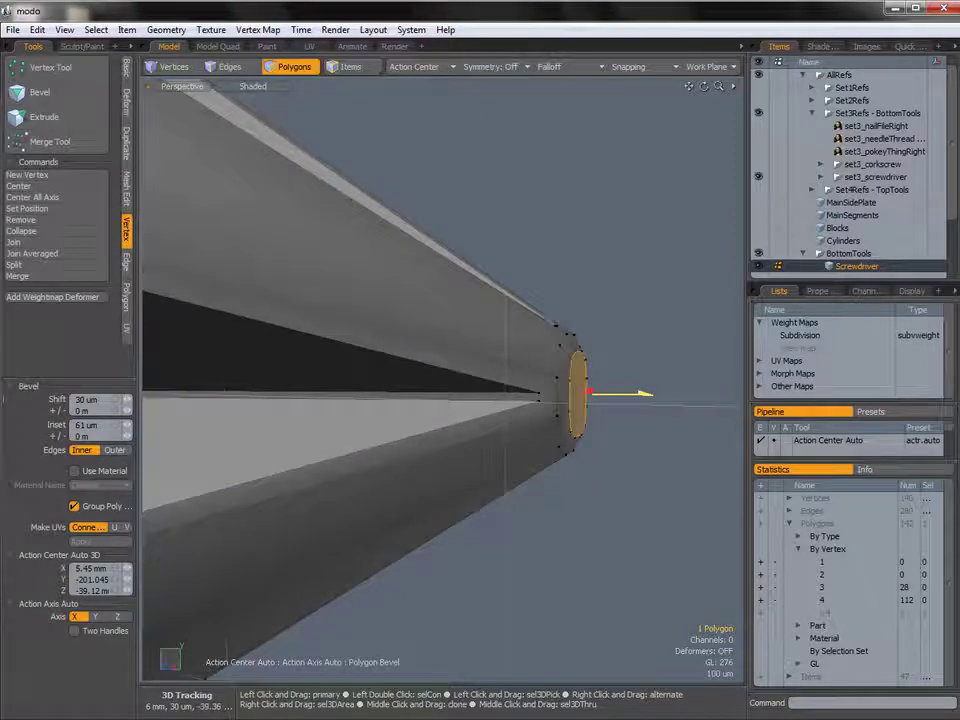
left_click_drag(592, 419, 519, 426, "alt")
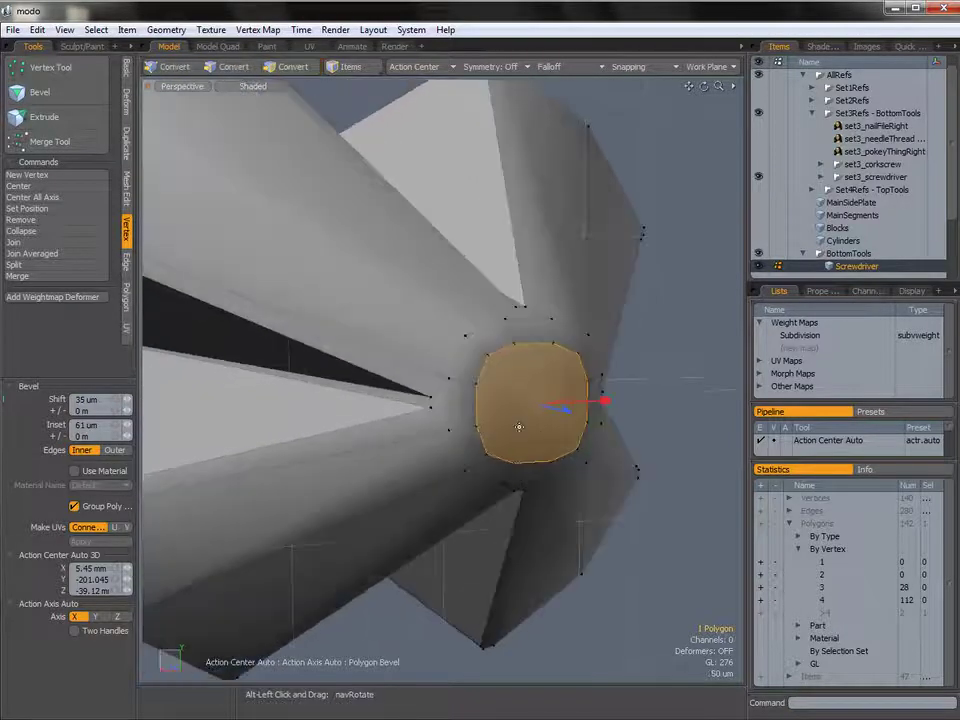
Step: Bevel the tip cap a second time with no shift and a 65.6 um inset
left_click(555, 416, "shift")
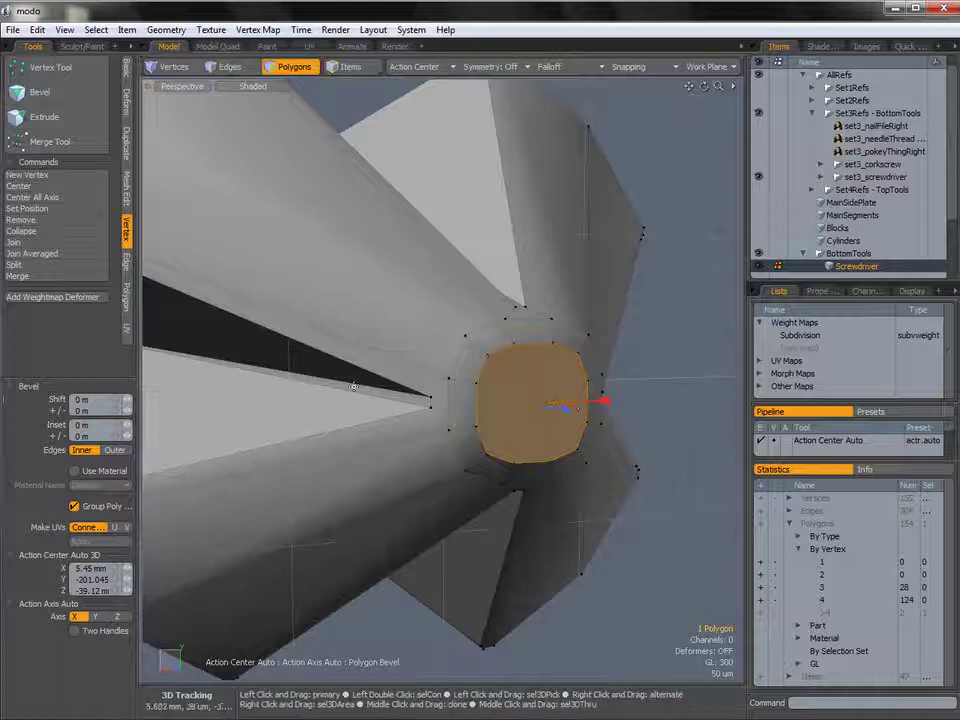
left_click_drag(606, 410, 600, 401)
left_click_drag(520, 415, 343, 415, "alt")
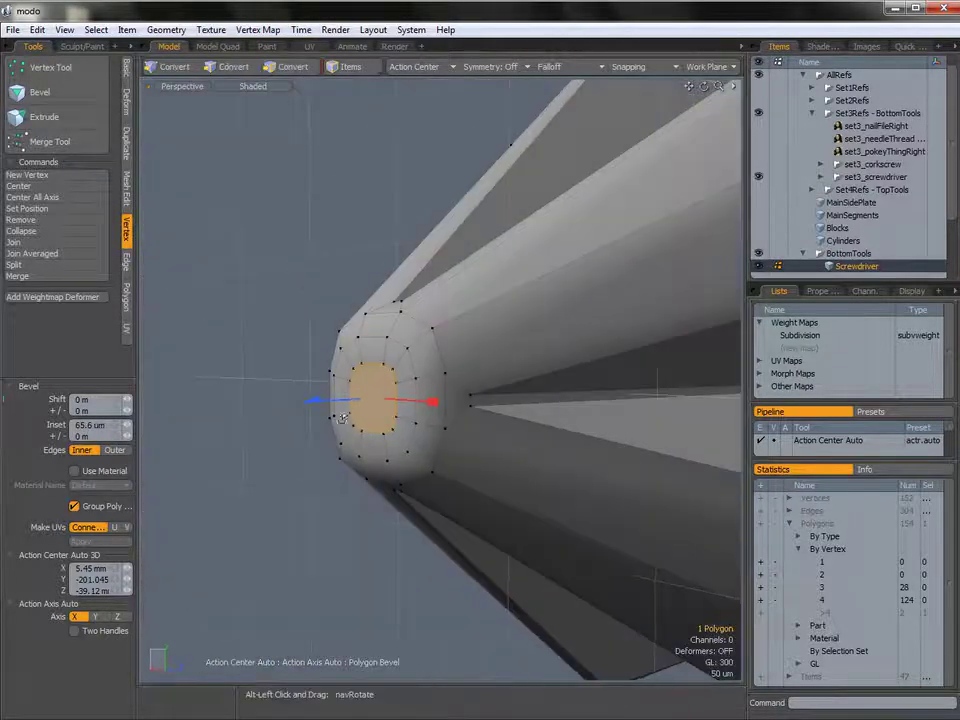
Step: Join the inner cap polygon's vertices into one averaged point at the tip's center, and clear the selection
left_click(40, 253)
left_click(534, 203)
left_click_drag(388, 377, 330, 480, "alt")
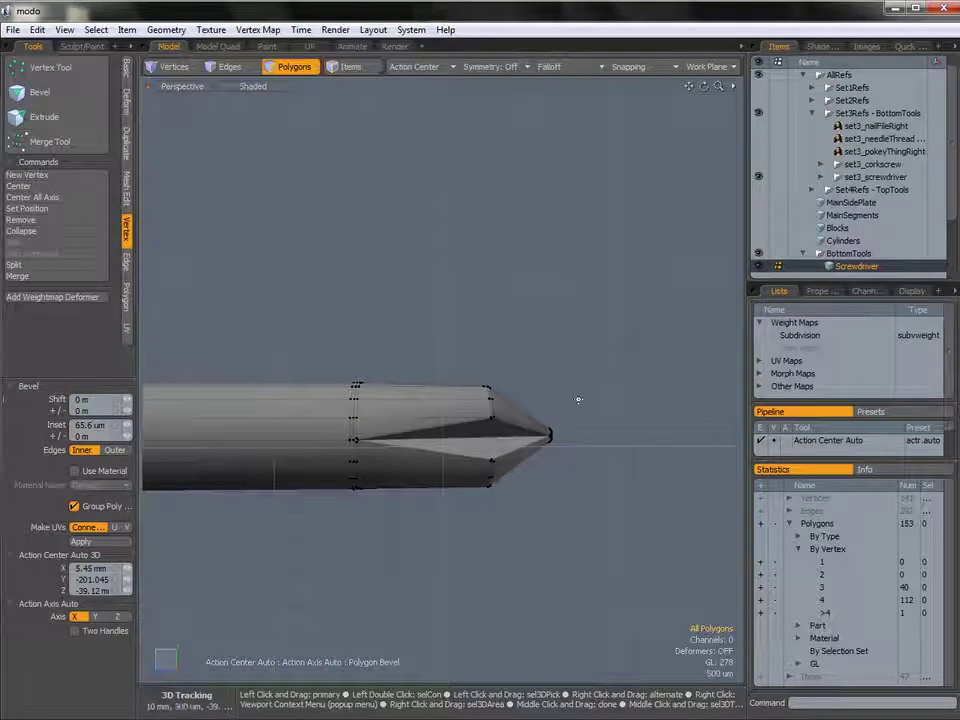
left_click_drag(262, 448, 396, 436, "alt+shift")
left_click_drag(396, 436, 409, 435, "alt")
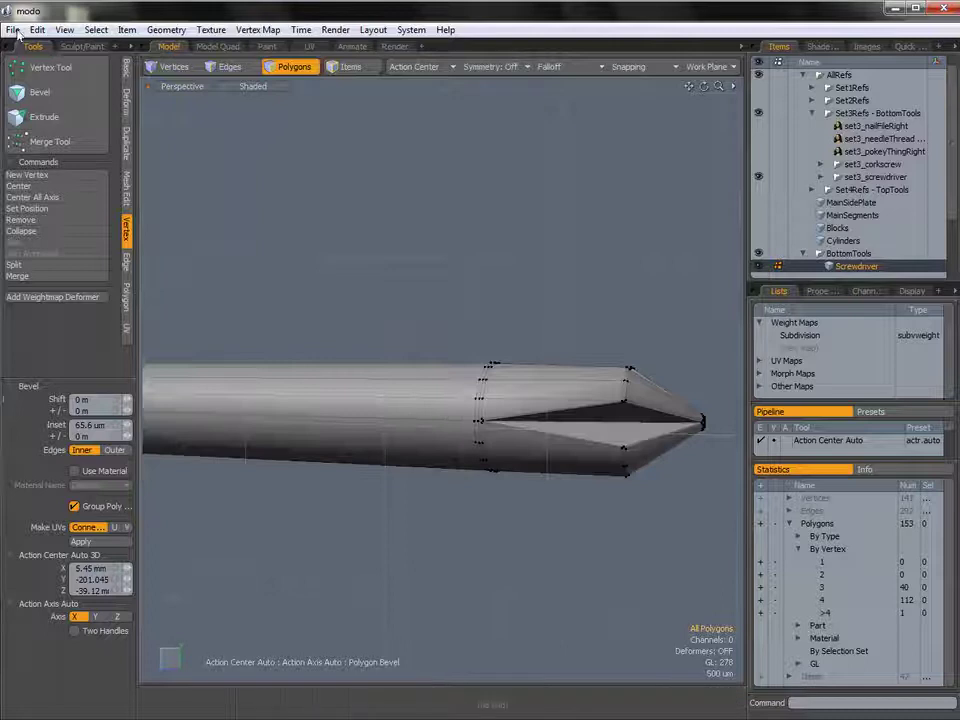
Step: Save the scene under the new name 7_screwdriverEndDone in the Swiss Army Knife folder
left_click(13, 30)
left_click(55, 329)
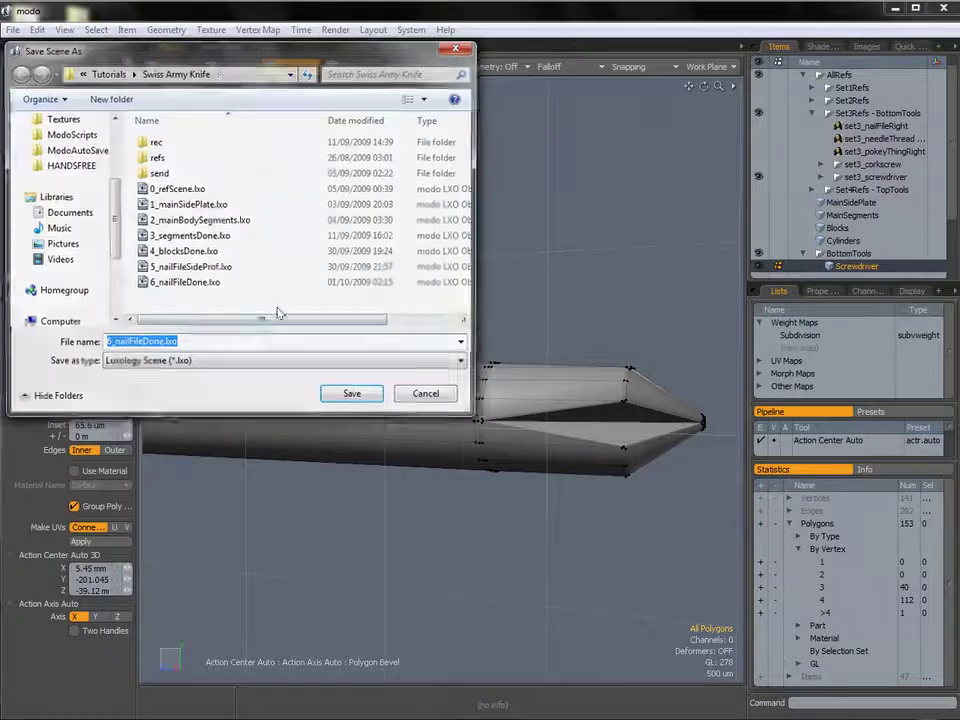
type("7_sc")
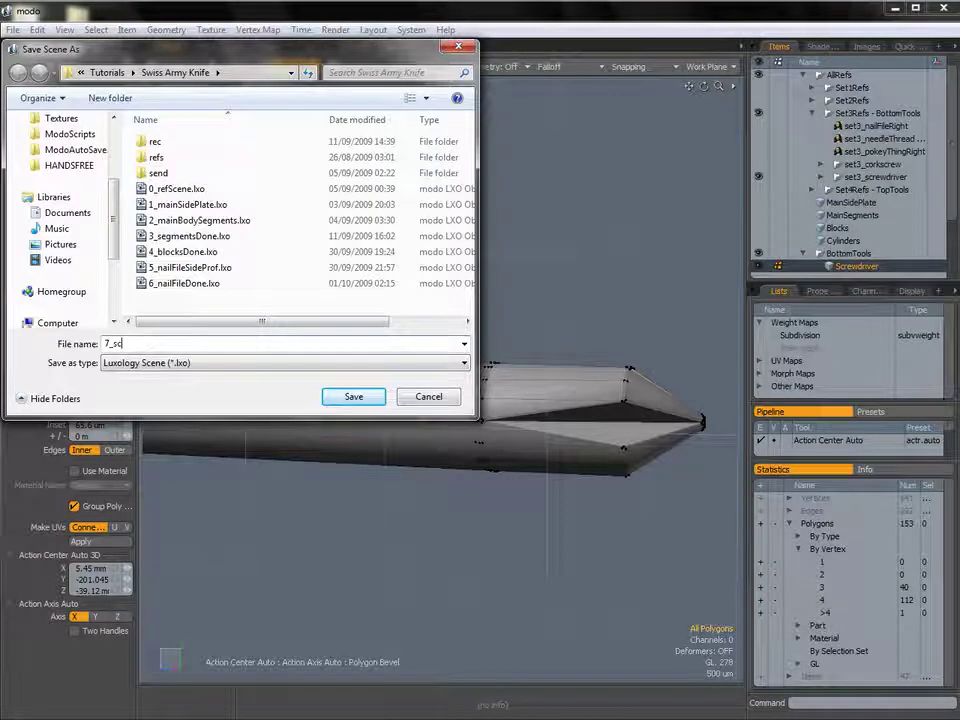
type("rewdriverEndDone")
key("Return")
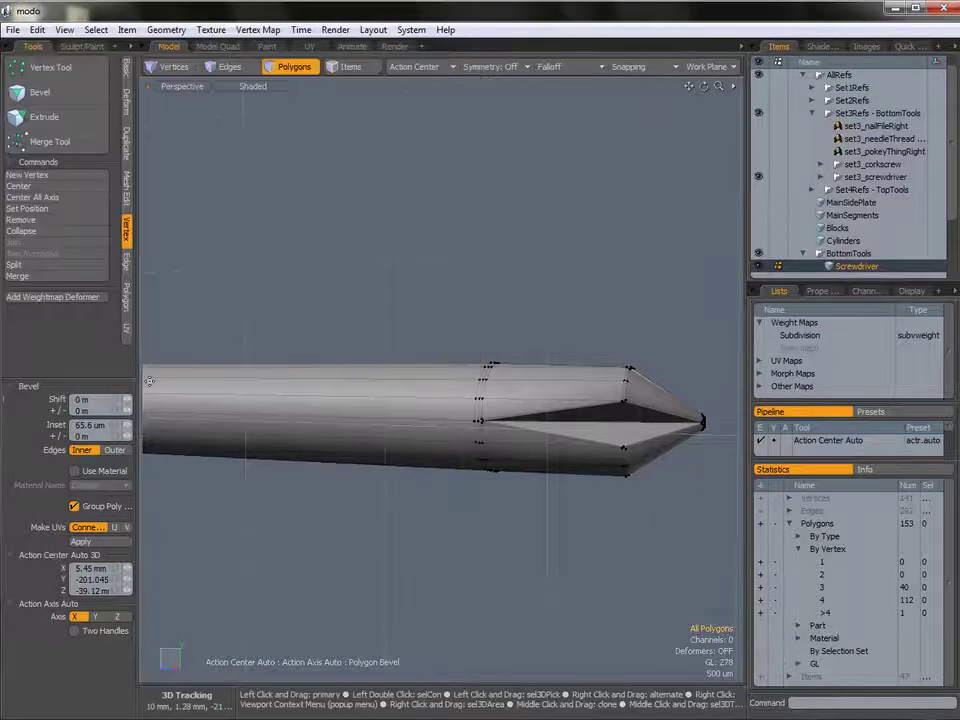
Step: Draw a flat cube over the screwdriver reference's base in the Right view, about 5.35 mm high and 14.7 mm long
left_click_drag(261, 407, 441, 407, "alt+shift")
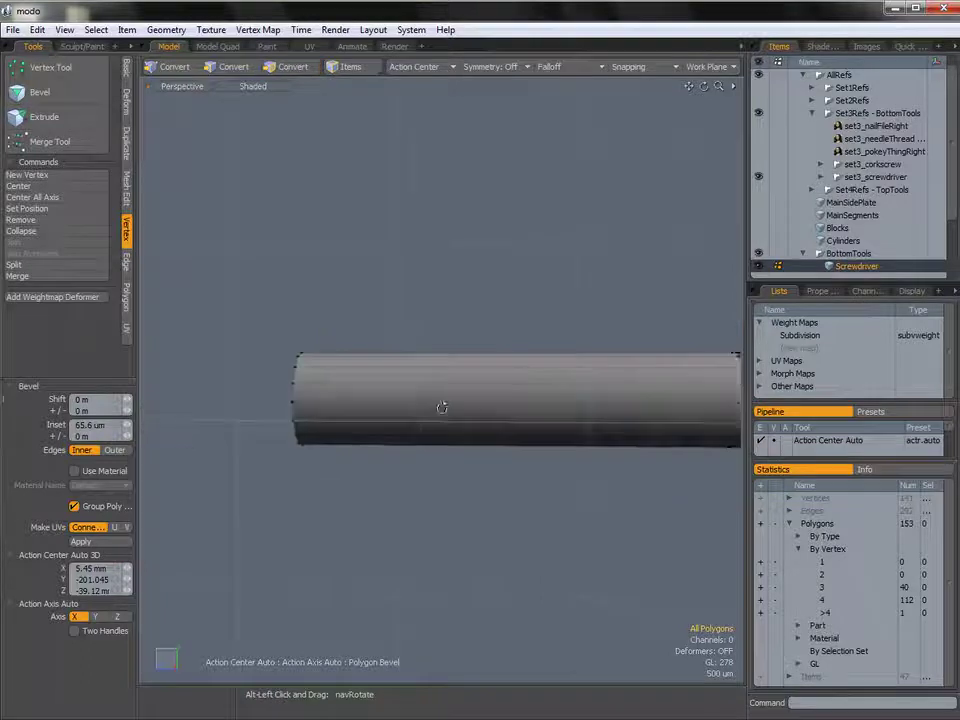
left_click_drag(172, 405, 259, 398, "alt+shift")
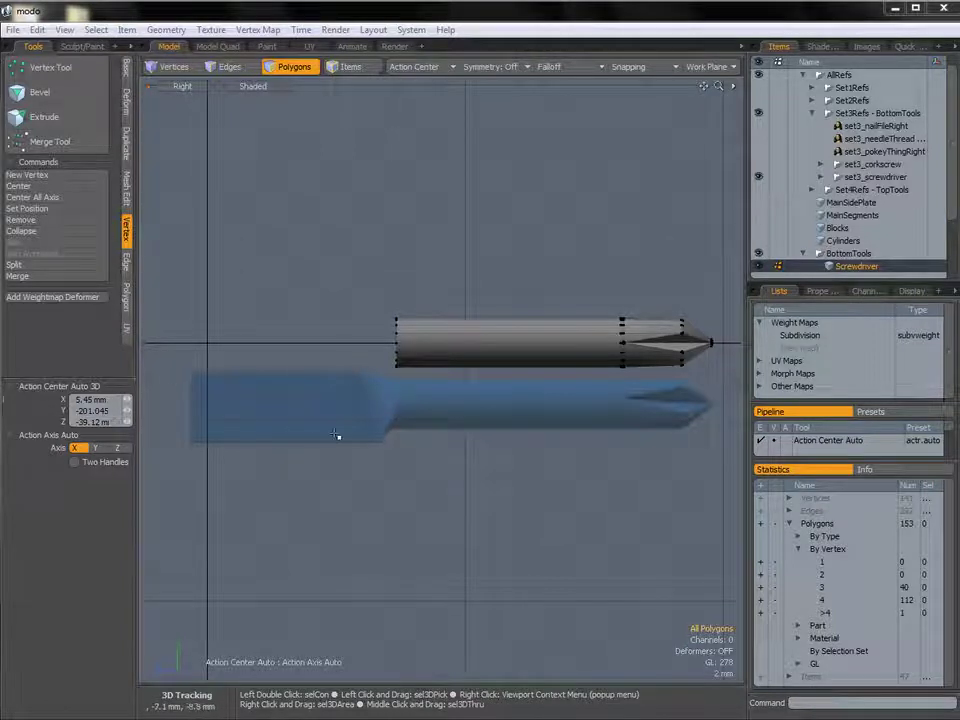
left_click(126, 71)
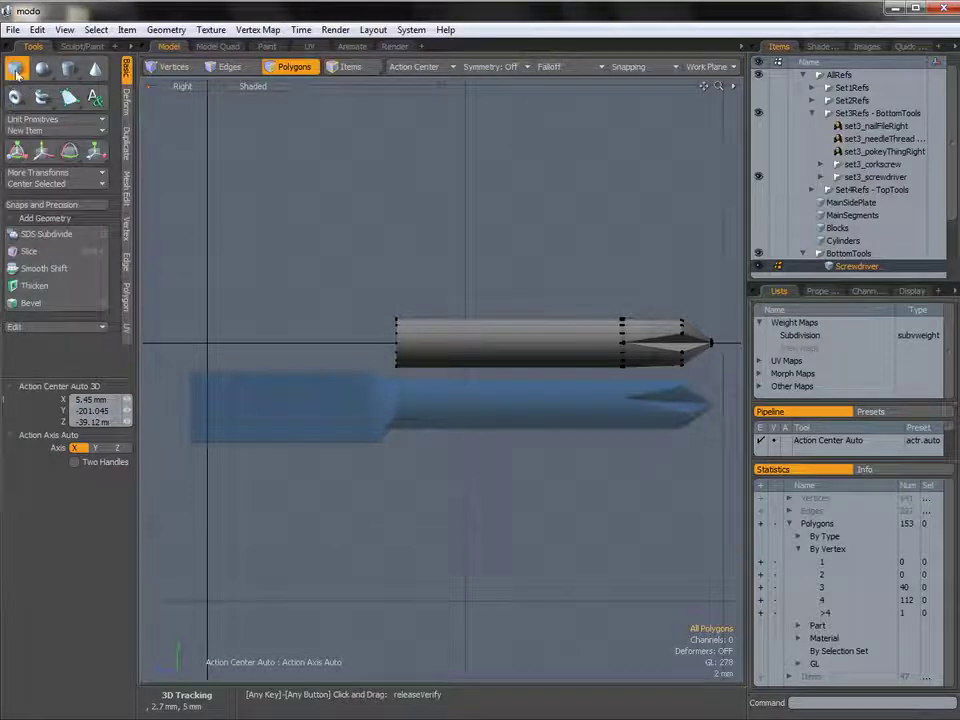
left_click(17, 75)
left_click_drag(249, 328, 290, 342, "alt+shift")
left_click(210, 330)
left_click_drag(210, 330, 442, 420)
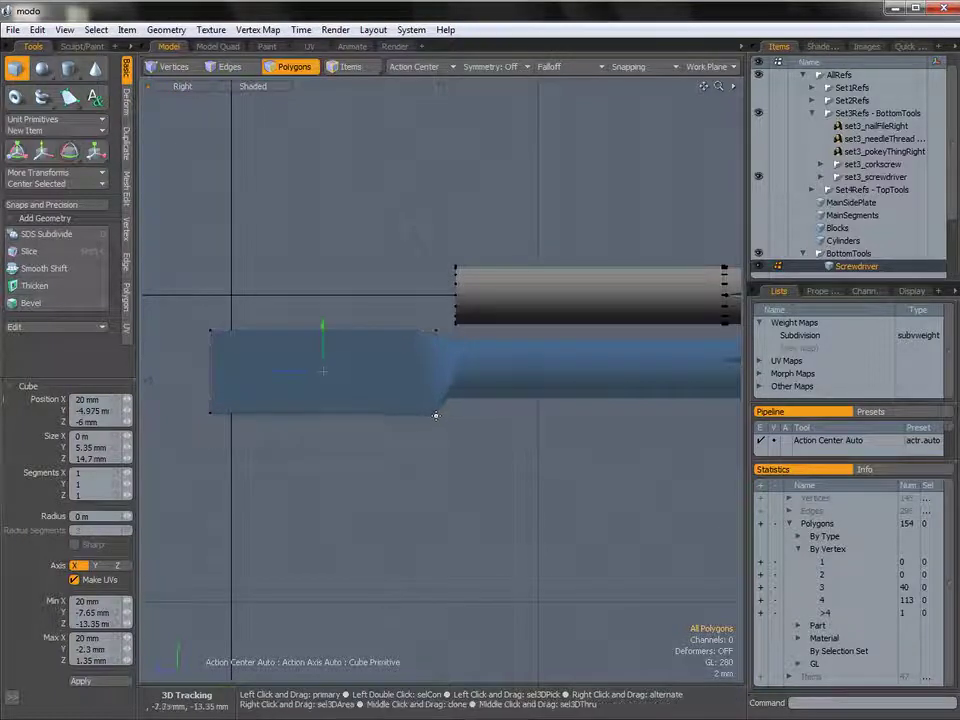
Step: Align the cube with the reference base in the Bottom view, spanning 3.8 to 5.4 mm in X for a 1.6 mm thickness
key("ctrl+space")
left_click(407, 407)
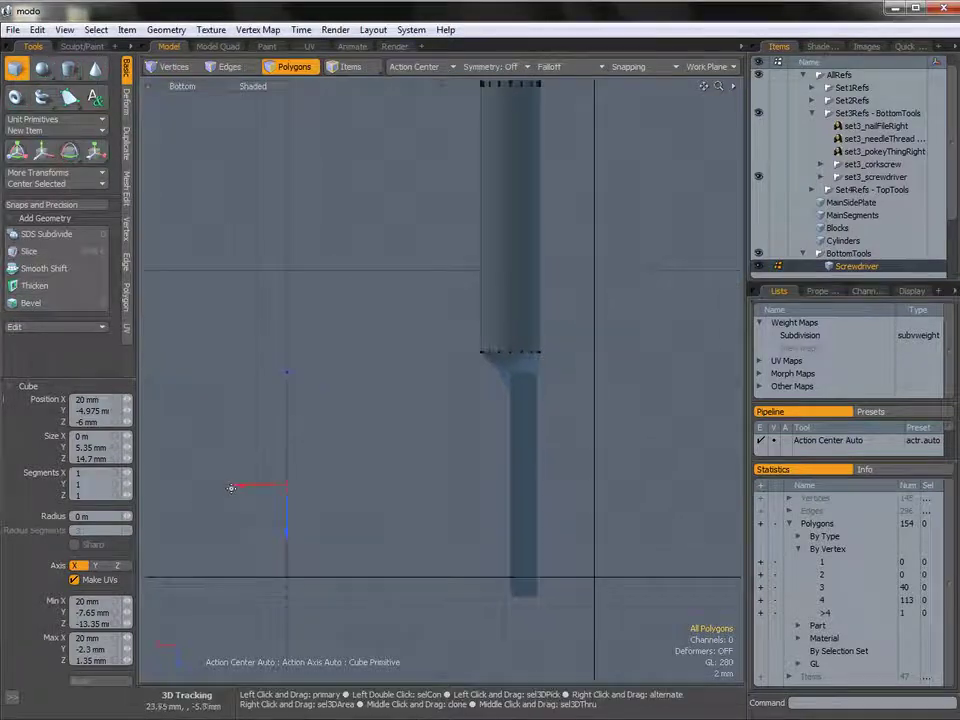
left_click_drag(457, 485, 461, 485)
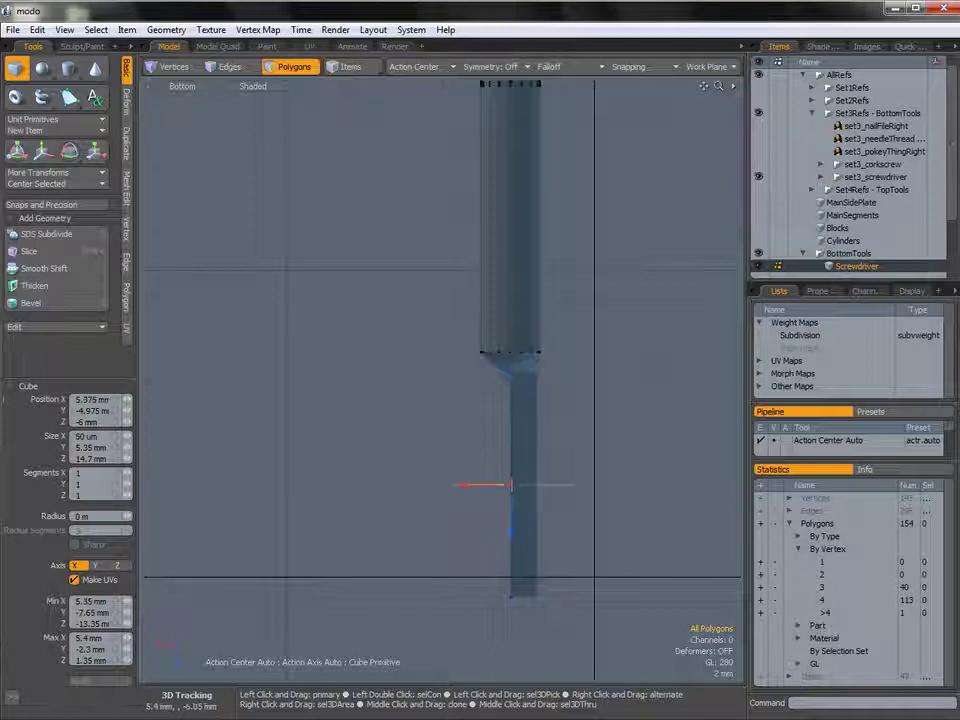
left_click_drag(533, 486, 538, 486)
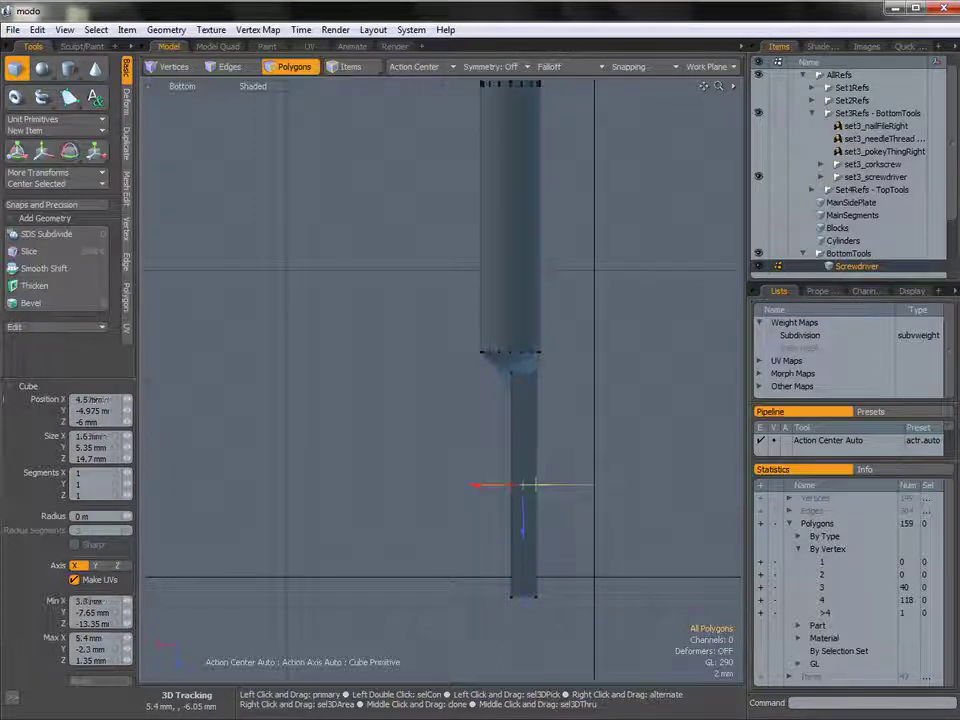
key("ctrl+space")
left_click(546, 434)
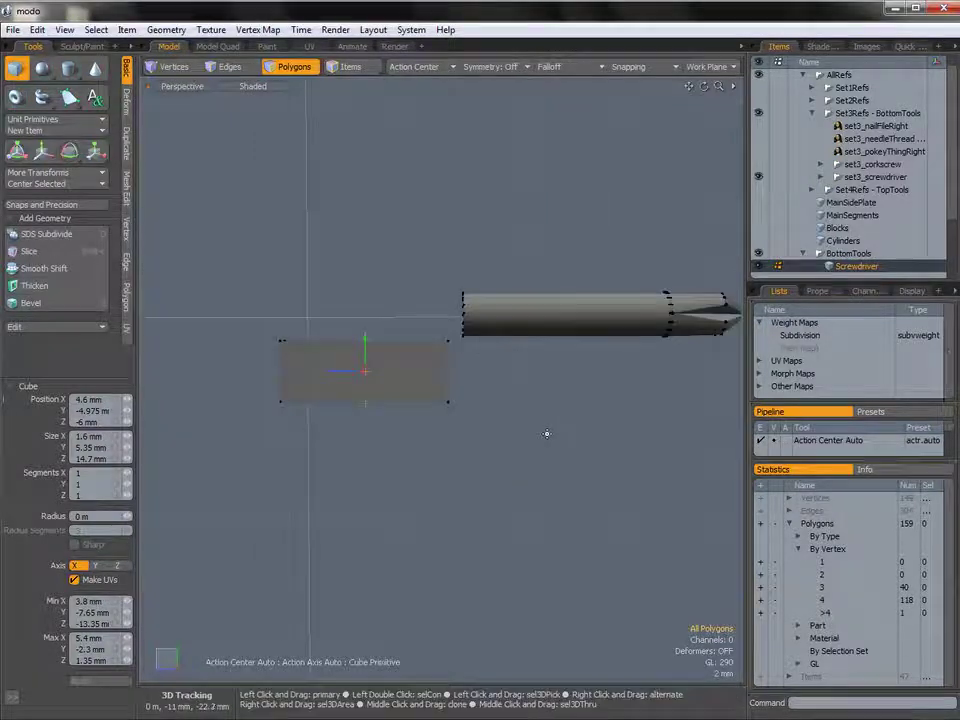
key("space")
Step: Select the whole screwdriver shaft and move it about -4.9 mm in Y onto its reference
key("ctrl+space")
left_click(583, 411)
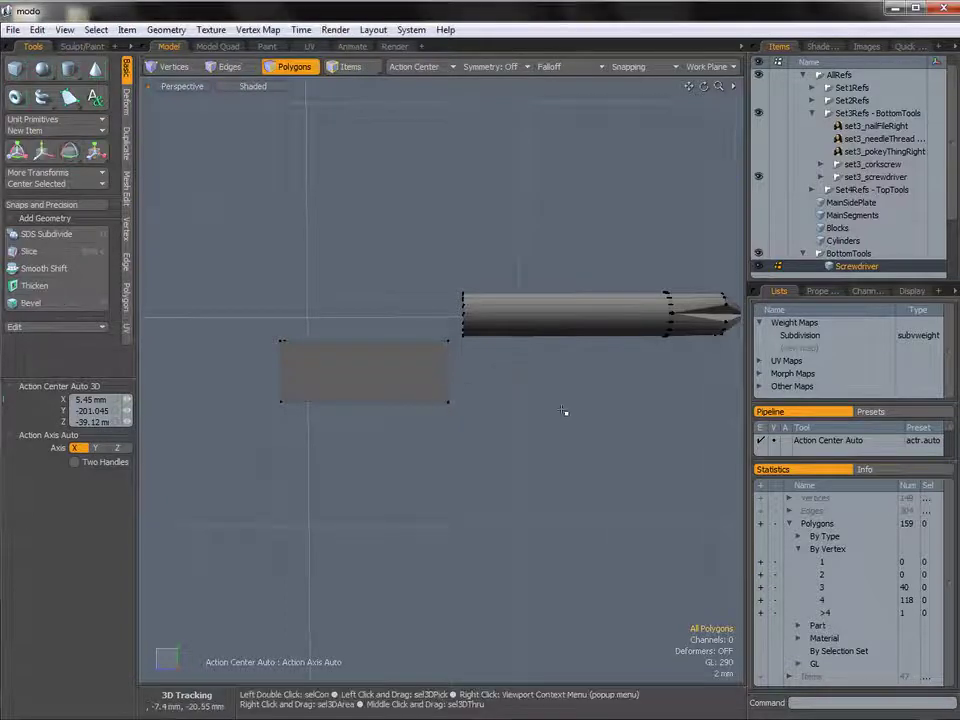
double_click(565, 298)
key("shift+a")
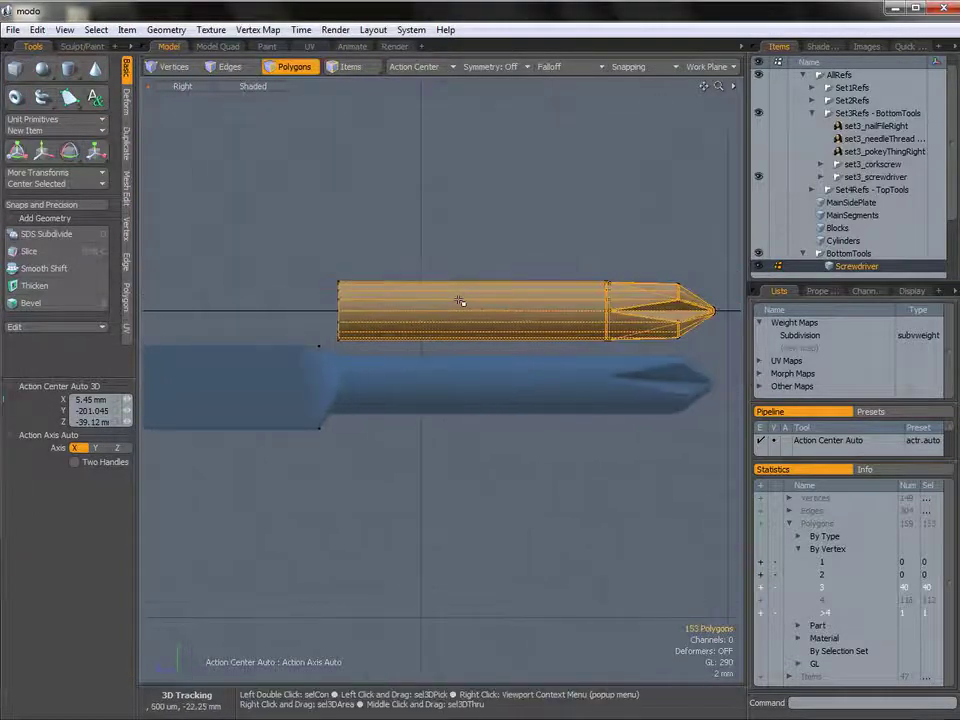
key("w")
left_click_drag(524, 245, 522, 345)
Step: Slice the shaft diagonally near its base end and delete the leftover polygons beyond the cut
left_click_drag(358, 375, 409, 369, "alt")
left_click_drag(409, 369, 441, 371, "ctrl+alt")
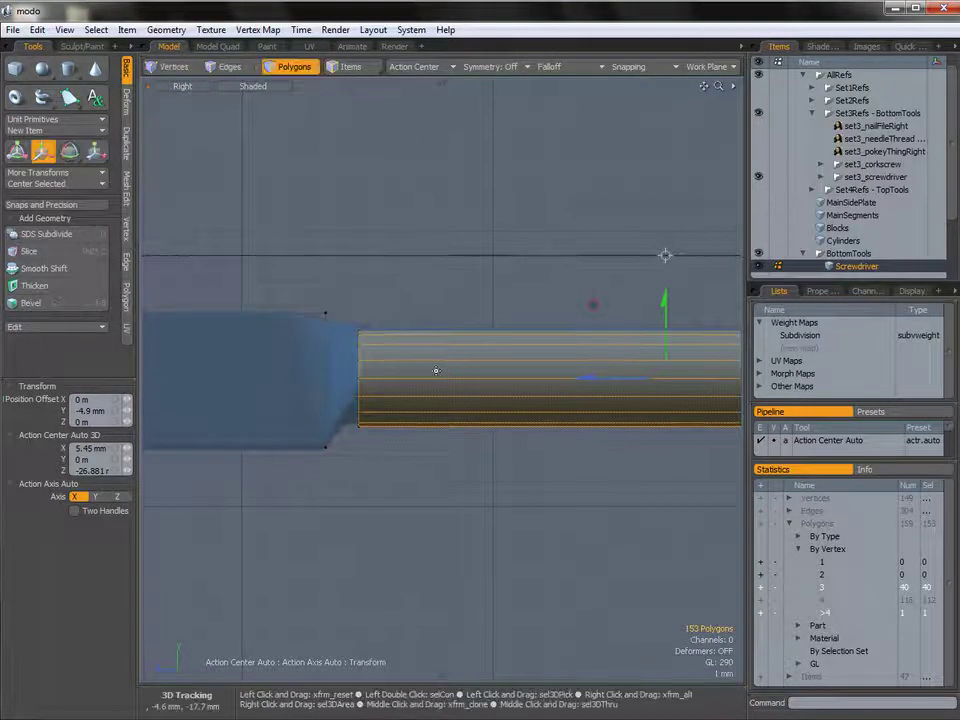
key("c")
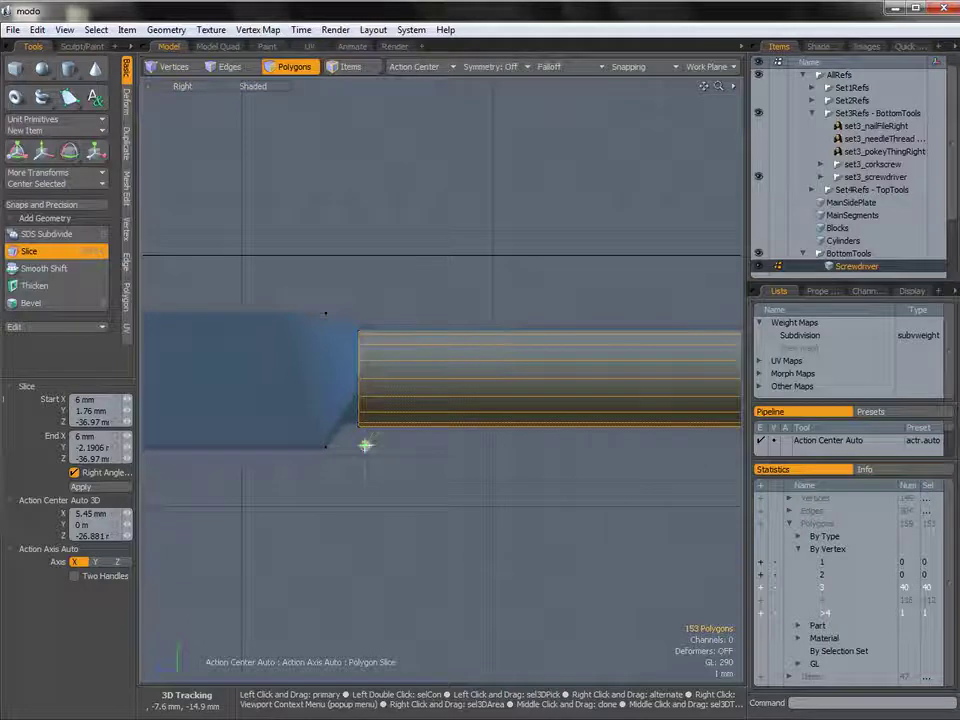
left_click_drag(365, 446, 447, 316)
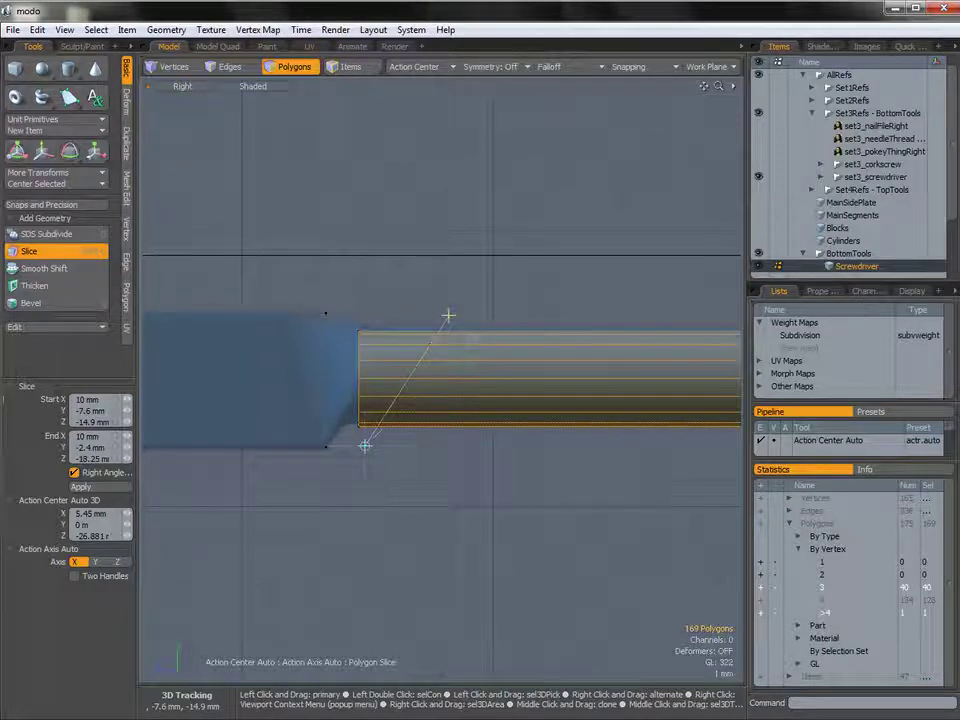
key("space")
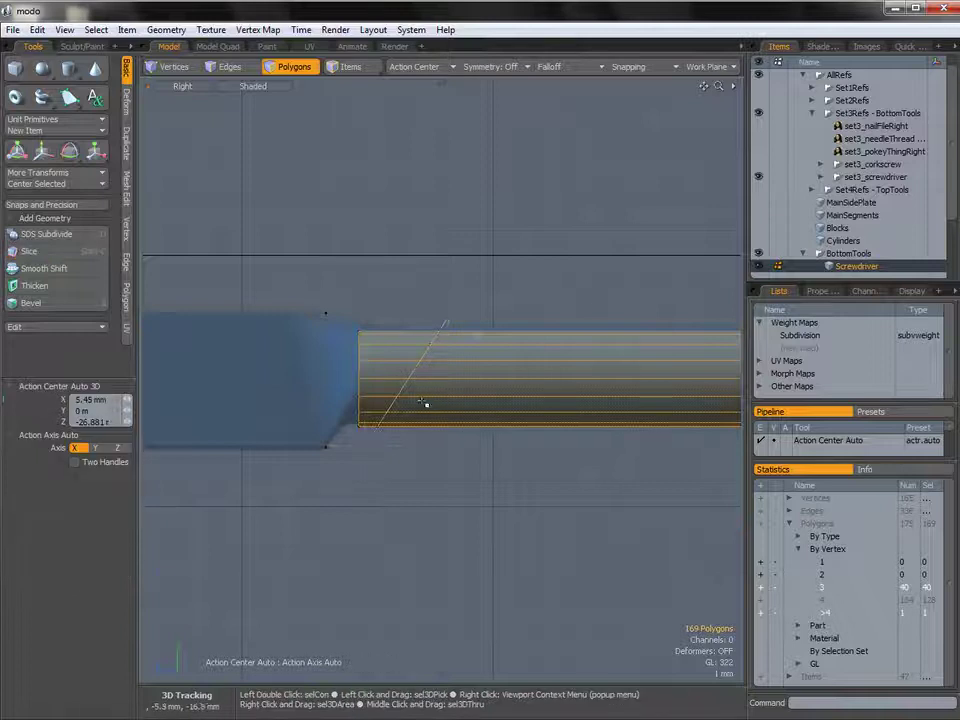
mouse_move(408, 286)
right_mouse_down()
mouse_move(469, 368)
mouse_move(470, 400)
right_mouse_up()
key("Delete")
left_click_drag(348, 409, 414, 405, "alt+shift")
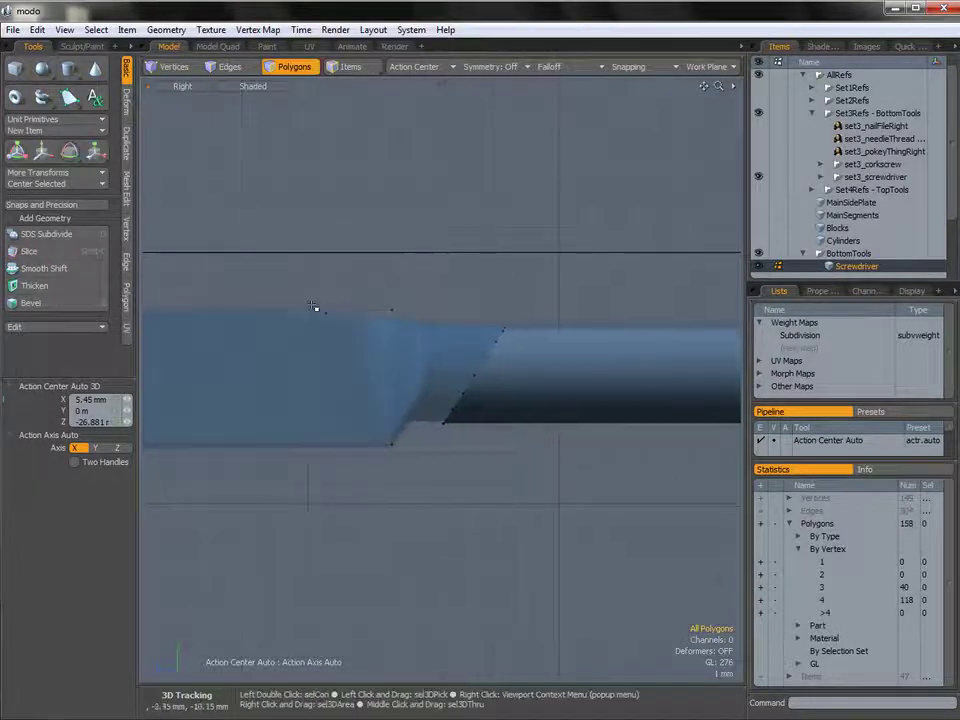
Step: Slant the block's shaft-side end to match the reference by moving its upper vertices back, and shift all four end vertices back about 150 um
key("1")
right_click_drag(409, 329, 406, 322)
key("w")
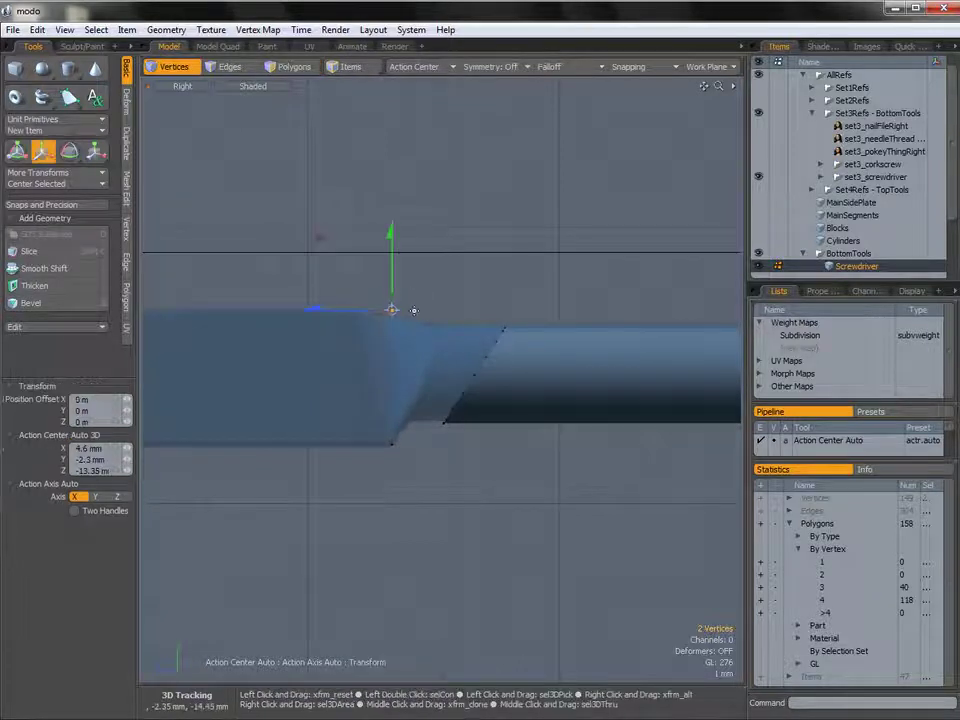
left_click_drag(360, 314, 327, 314)
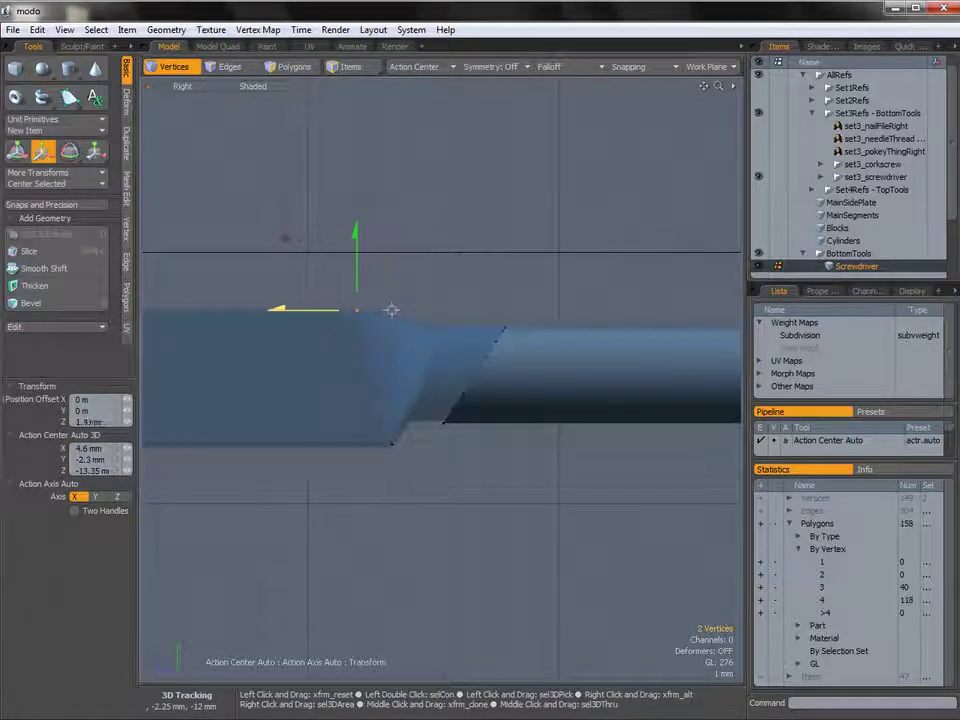
key("space")
right_click_drag(349, 267, 348, 270)
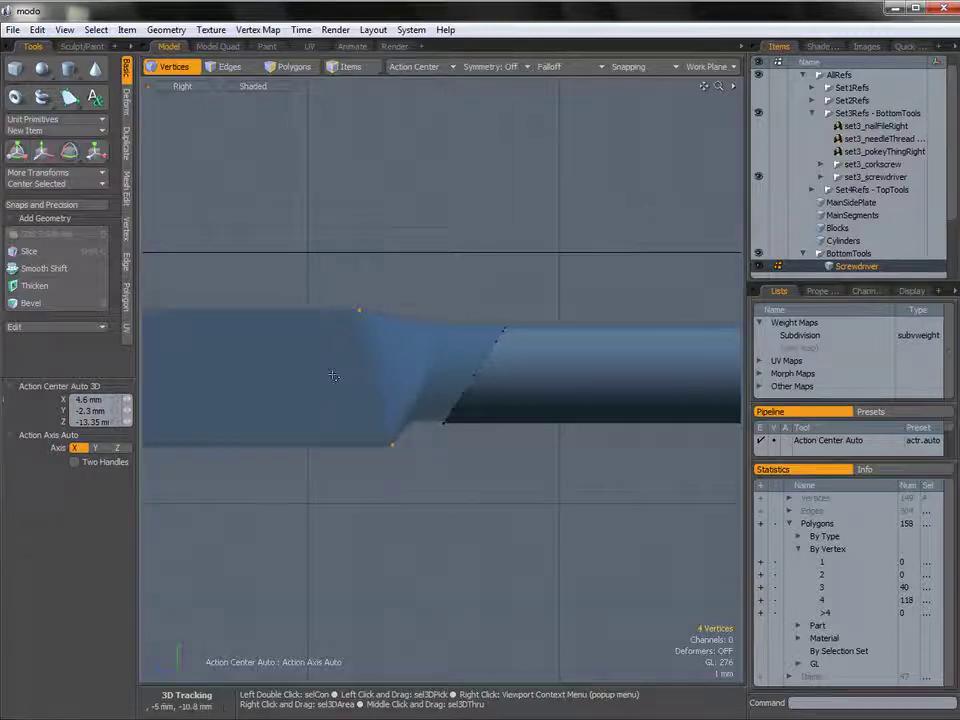
key("w")
left_click_drag(339, 377, 336, 377)
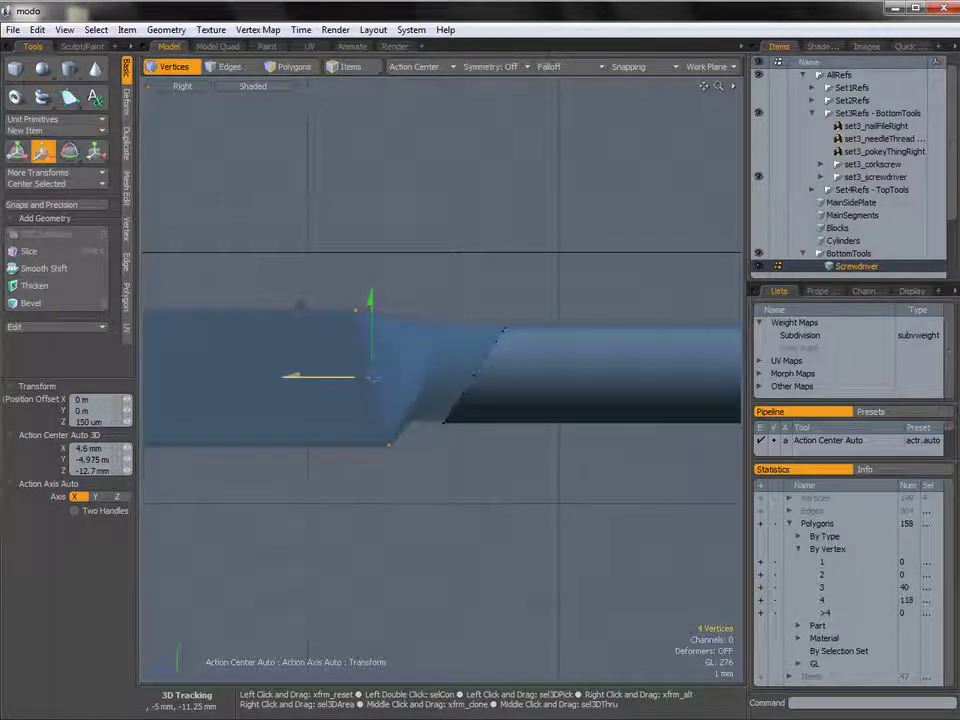
key("space")
Step: Move the vertices of the shaft's slanted end about 1.7 mm in Z toward the block to match the reference
left_click(461, 446)
middle_click_drag(499, 291, 505, 440)
key("w")
left_click_drag(435, 377, 403, 376)
left_click_drag(474, 374, 474, 375)
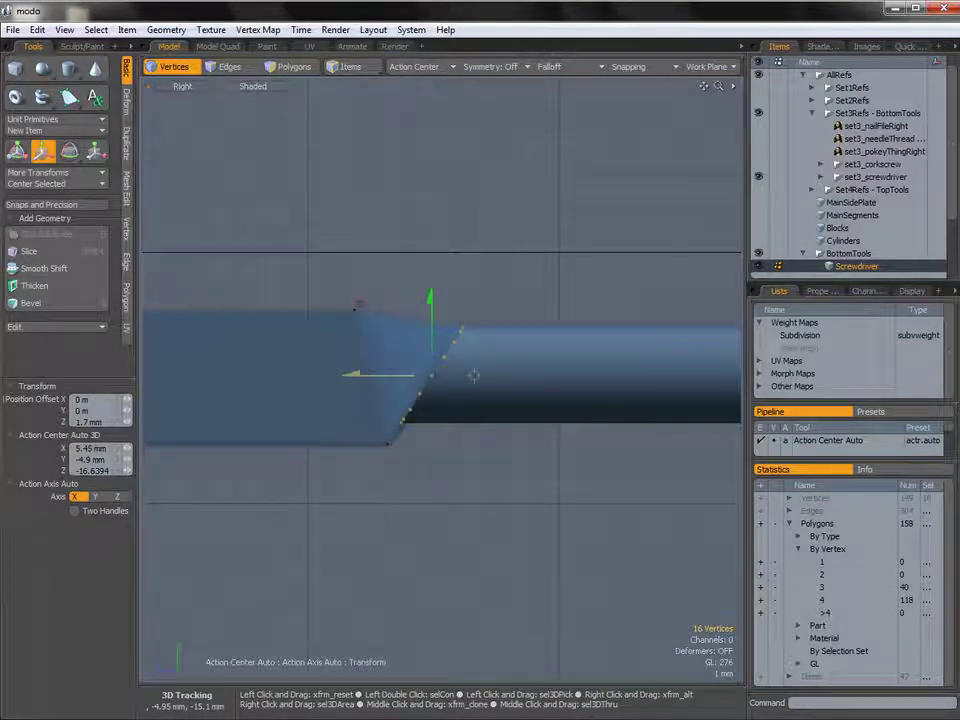
key("space")
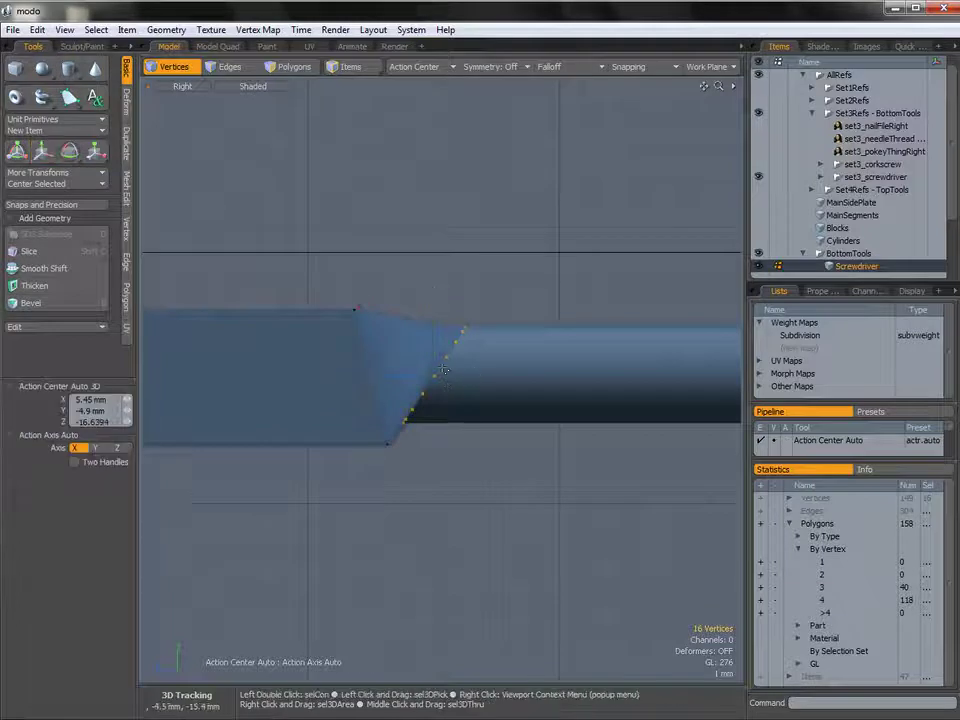
Step: Select the open edge loop at the shaft's slanted end to check its edge count
key("ctrl+space")
left_click(480, 343)
key("alt")
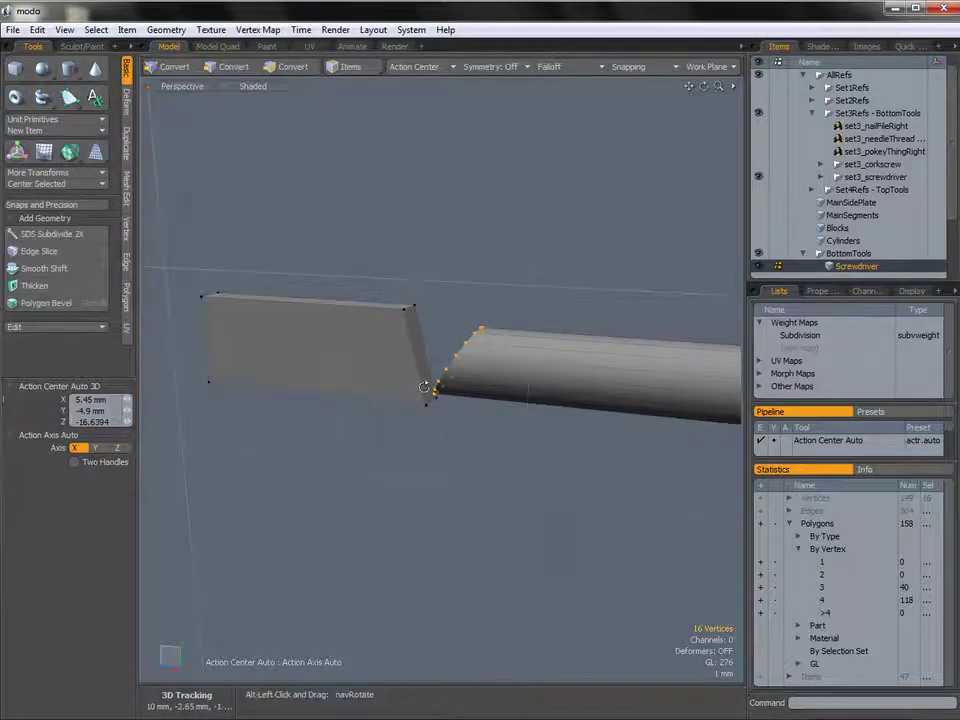
left_click_drag(422, 366, 422, 336, "alt")
scroll(469, 361, "up", 3, "alt")
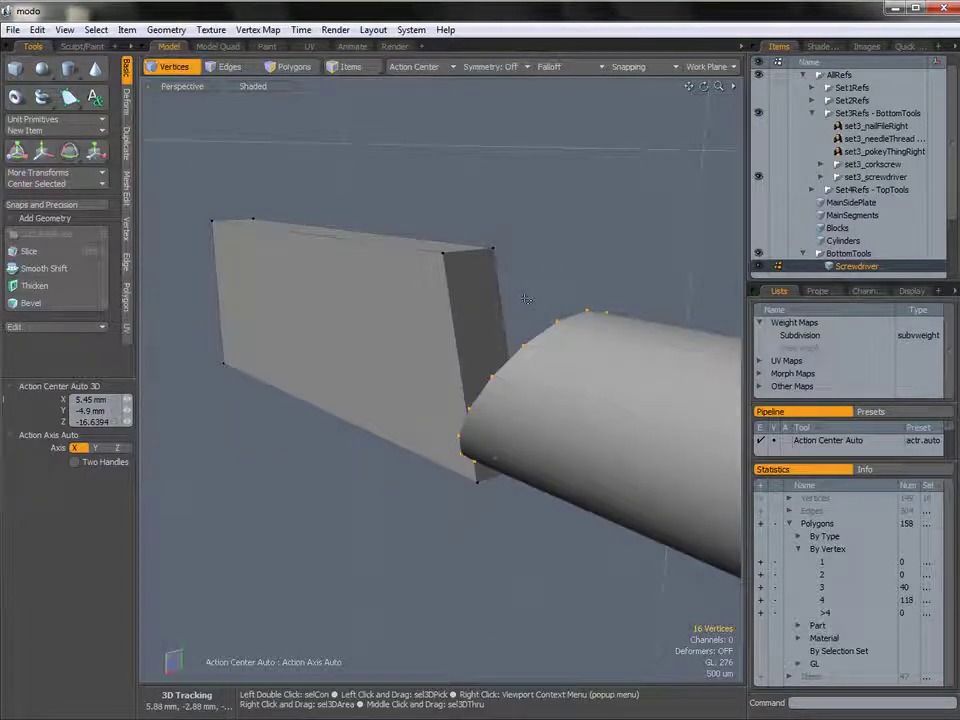
key("2")
left_click_drag(534, 300, 537, 344, "alt")
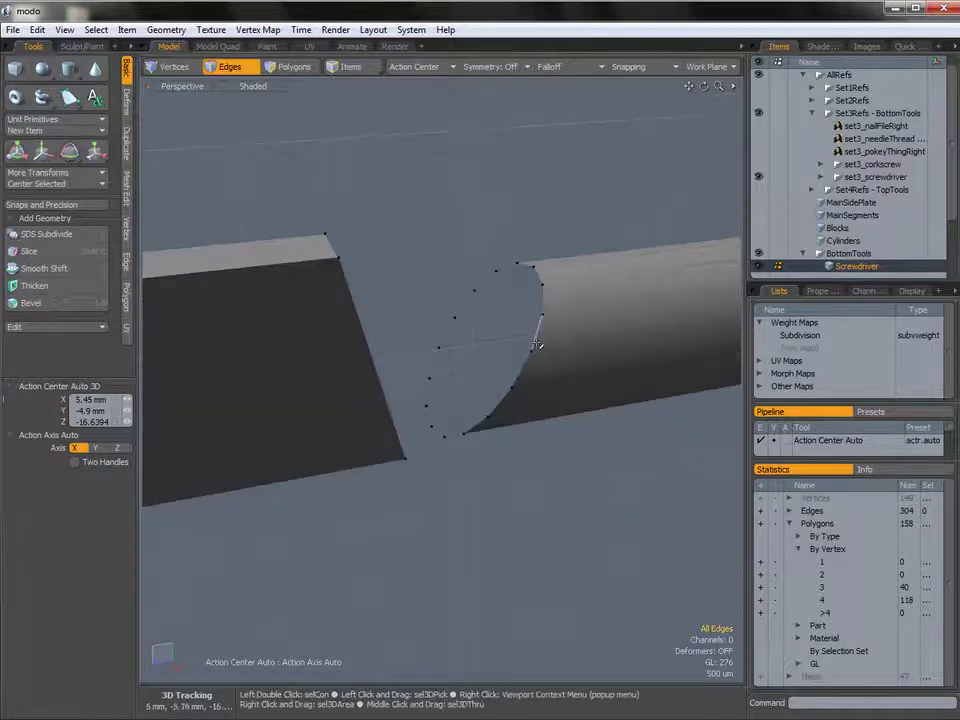
double_click(535, 343)
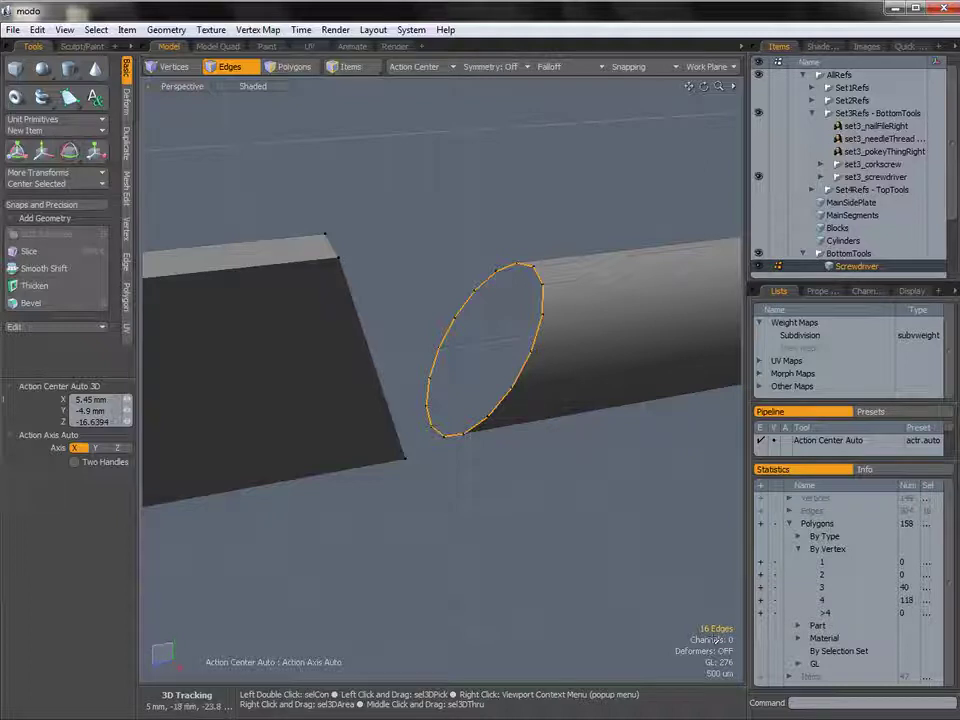
Step: Delete the block's slanted end polygon facing the shaft, check the opening's edge loop, and clear the selection
left_click_drag(534, 348, 445, 328, "alt")
left_click(449, 333)
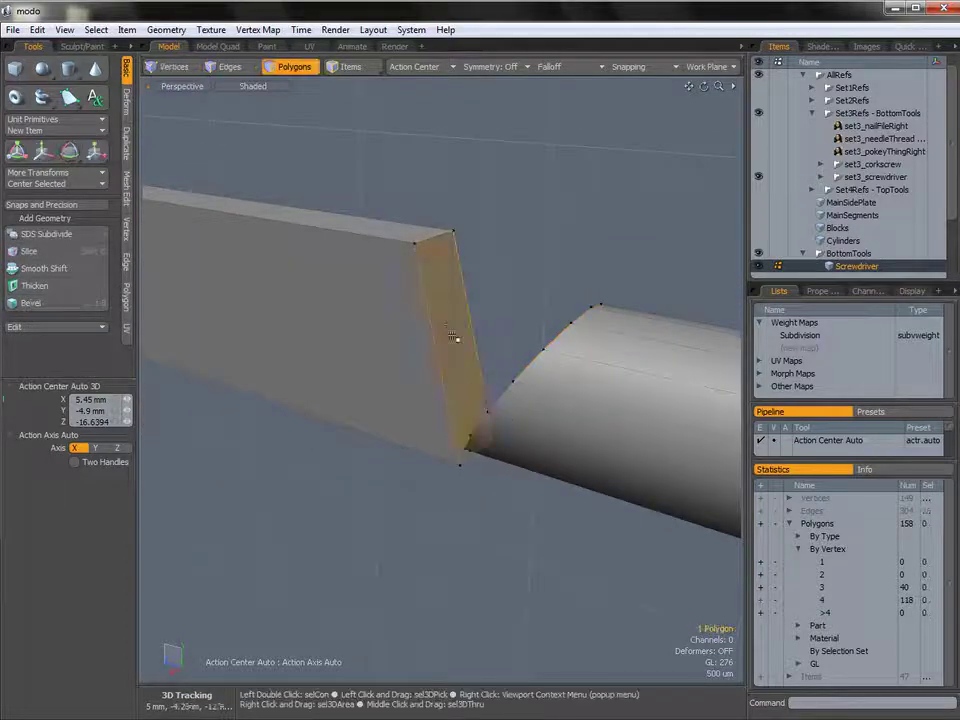
key("Delete")
key("2")
double_click(465, 322)
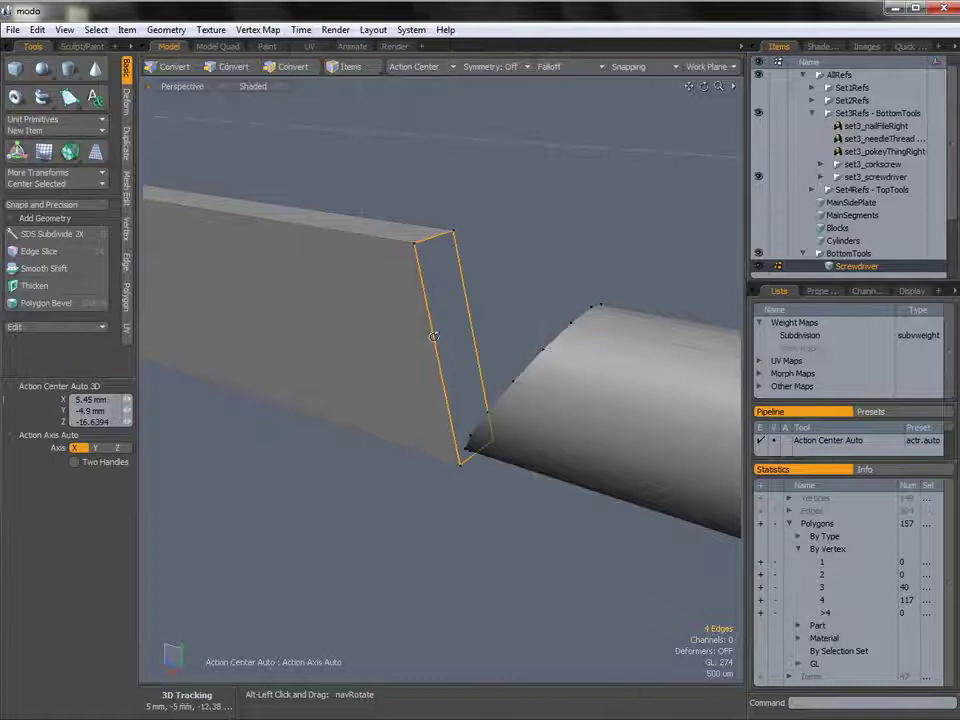
left_click_drag(481, 311, 395, 249, "alt")
left_click_drag(275, 337, 379, 323, "alt")
left_click(345, 310)
Step: Convert the block's polygon selection to edges and bevel them with an inset of about 134 um
left_click_drag(300, 300, 360, 280, "alt")
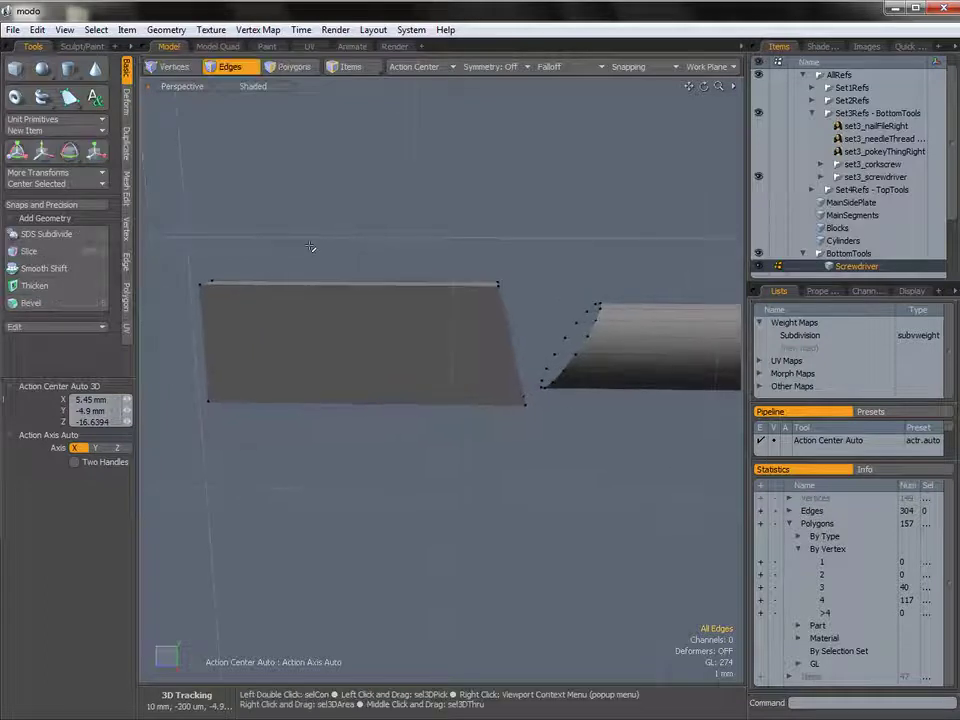
key("3")
double_click(324, 375)
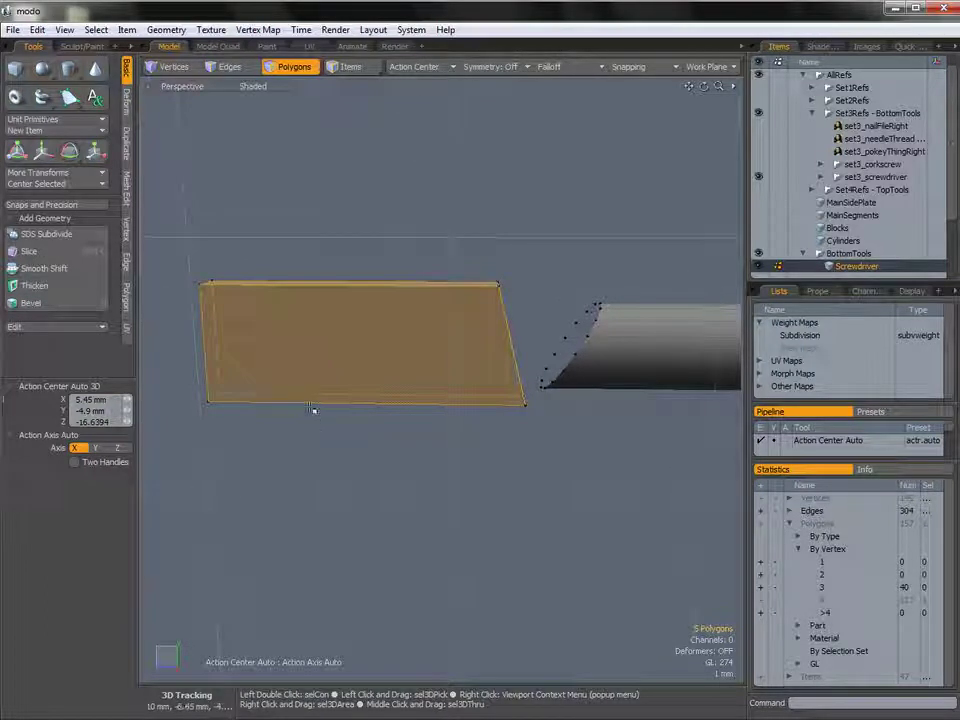
key("shift")
key("alt")
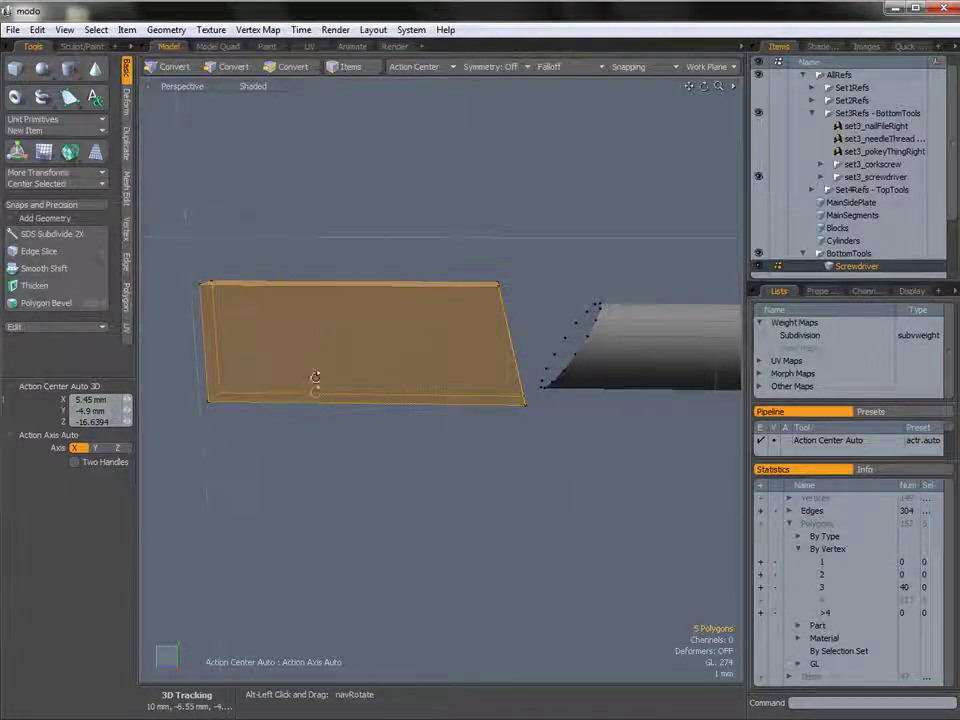
left_click(224, 70, "alt")
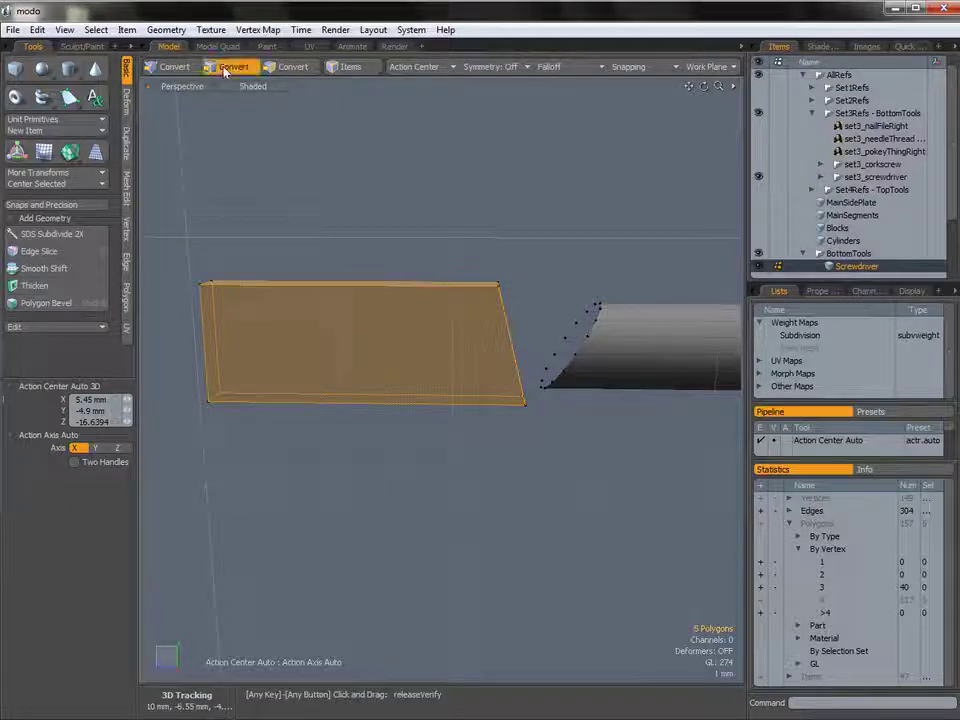
key("b")
left_click_drag(489, 311, 447, 344, "alt")
left_click_drag(355, 316, 528, 332)
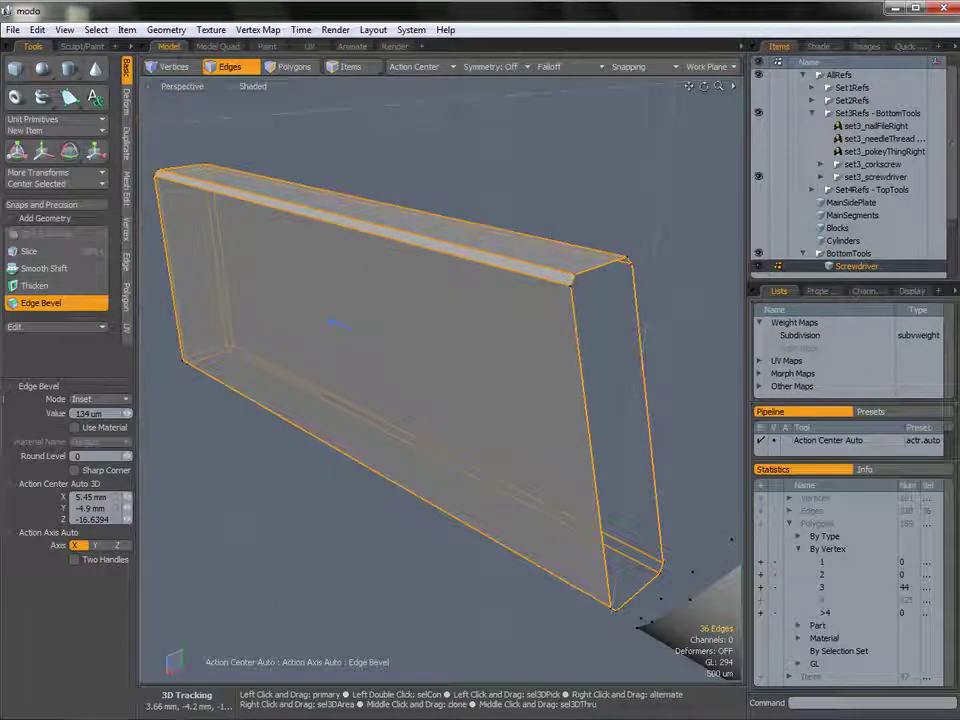
key("Escape")
key("Escape")
Step: Select the edge loop around the beveled block's open end facing the shaft
double_click(643, 345)
left_click_drag(619, 341, 563, 321, "alt+shift")
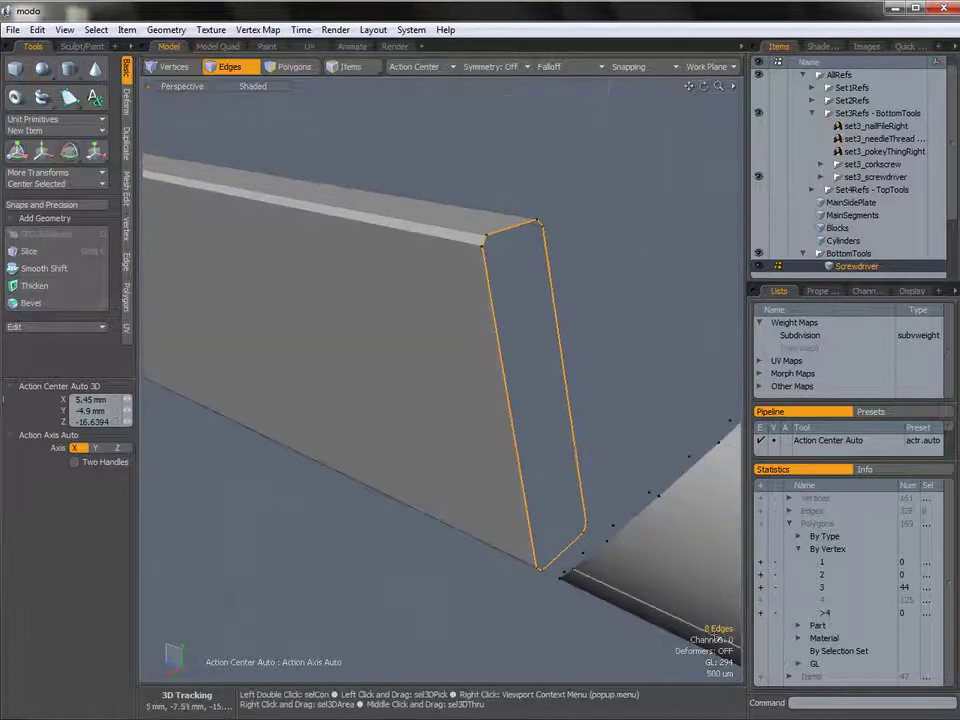
left_click_drag(596, 463, 548, 420, "ctrl+alt")
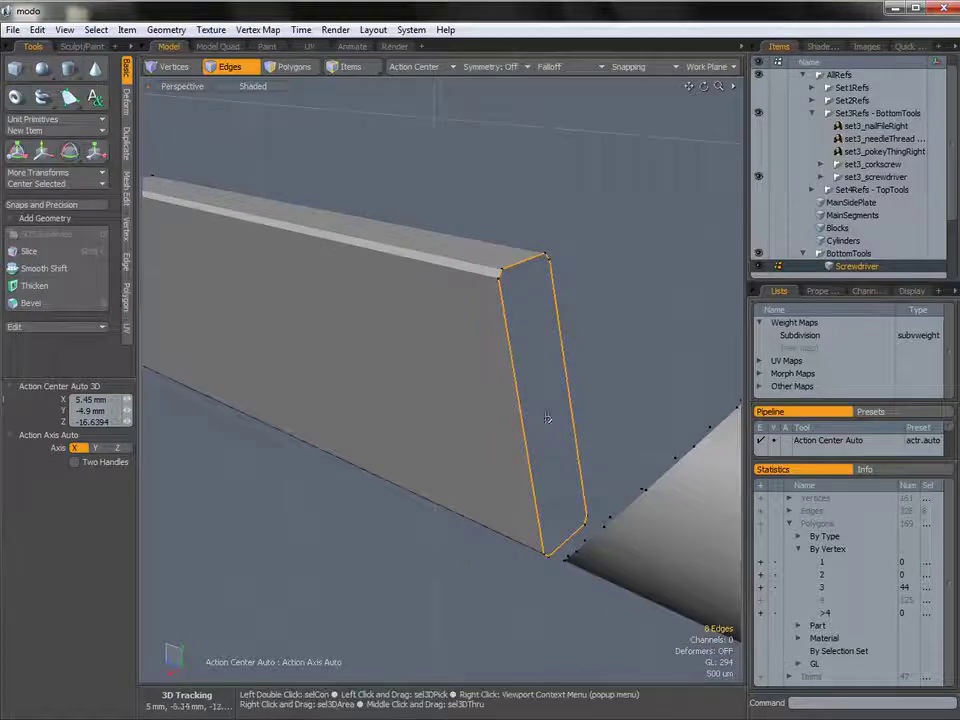
left_click_drag(556, 353, 561, 333, "alt")
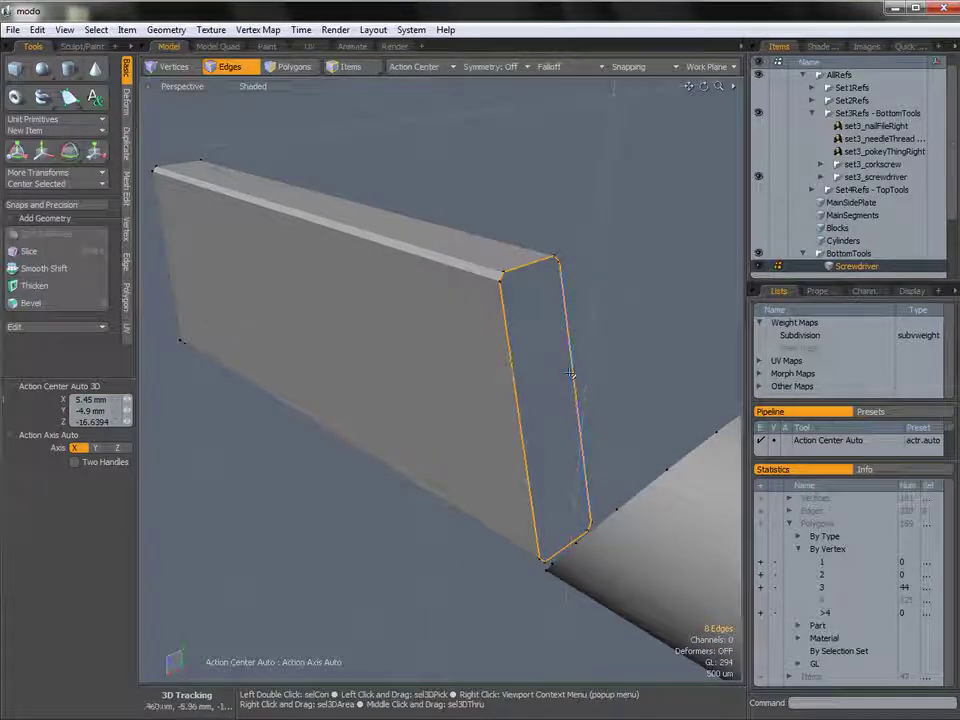
Step: Loop Slice the block lengthwise through one short top edge and one vertical edge of its closed end, with a count of 2
left_click(600, 369)
left_click_drag(527, 381, 455, 410, "alt")
left_click_drag(455, 410, 370, 411, "ctrl+alt")
left_click_drag(300, 411, 439, 403, "alt+shift")
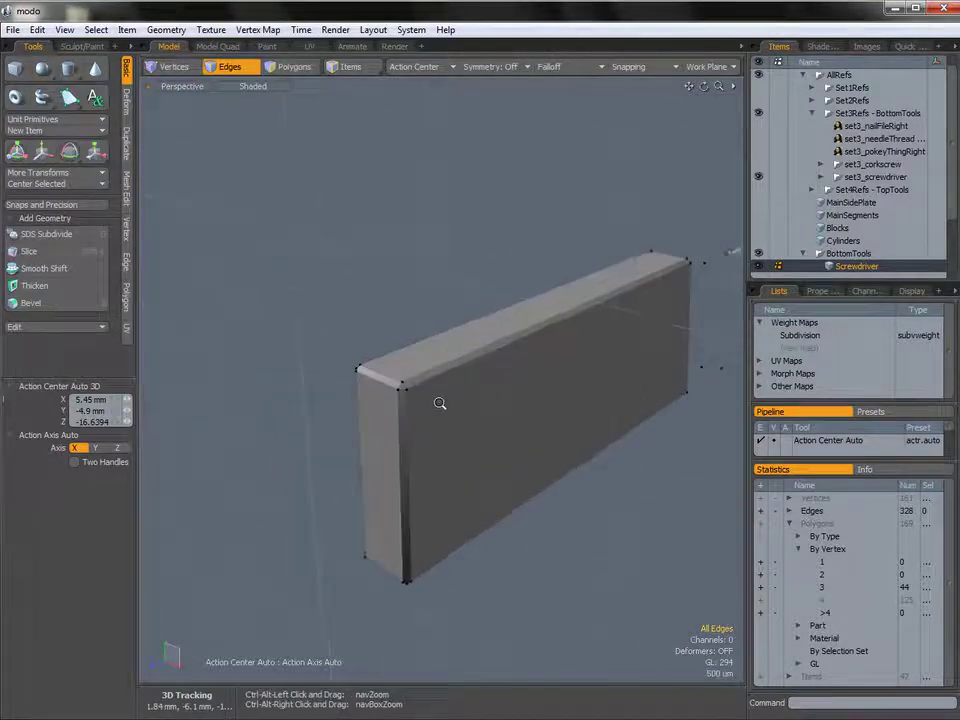
left_click(386, 379)
left_click(389, 377)
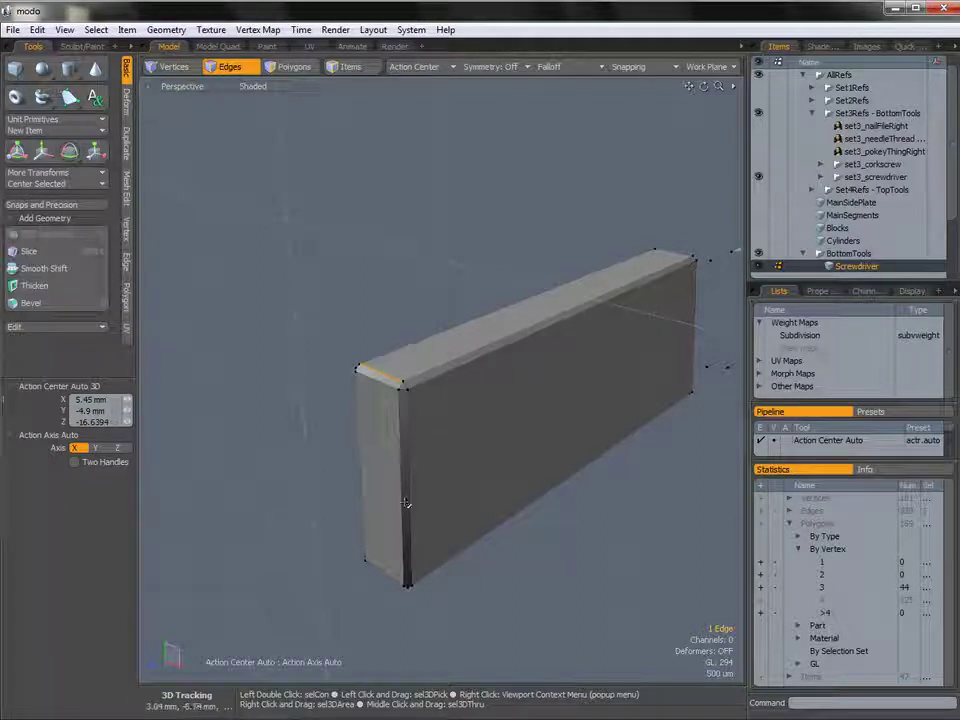
left_click(406, 503, "shift")
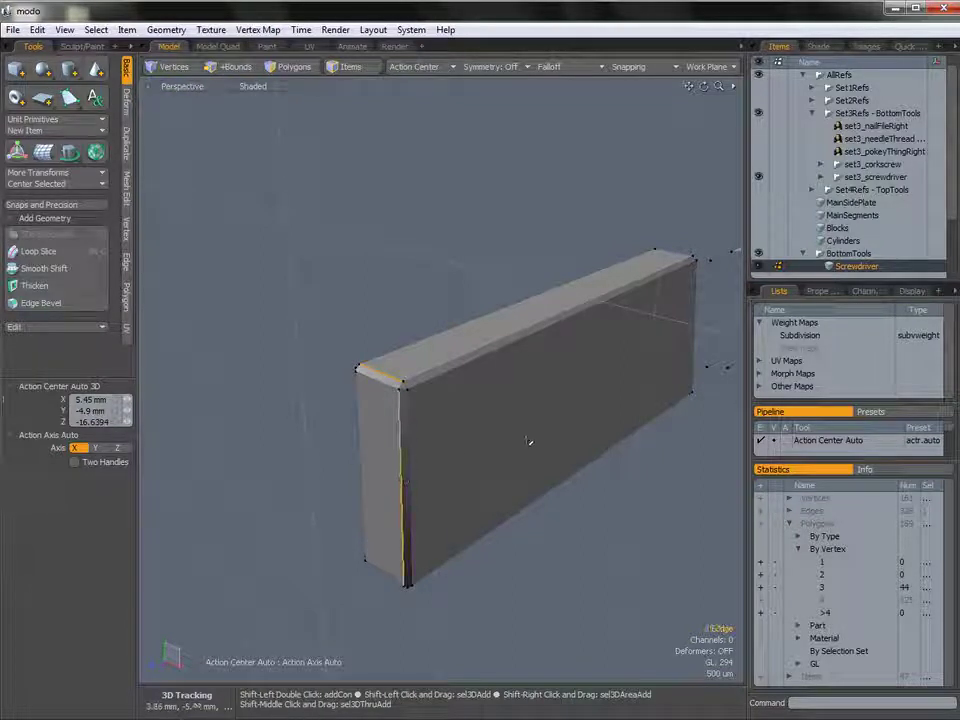
key("2")
key("alt+c")
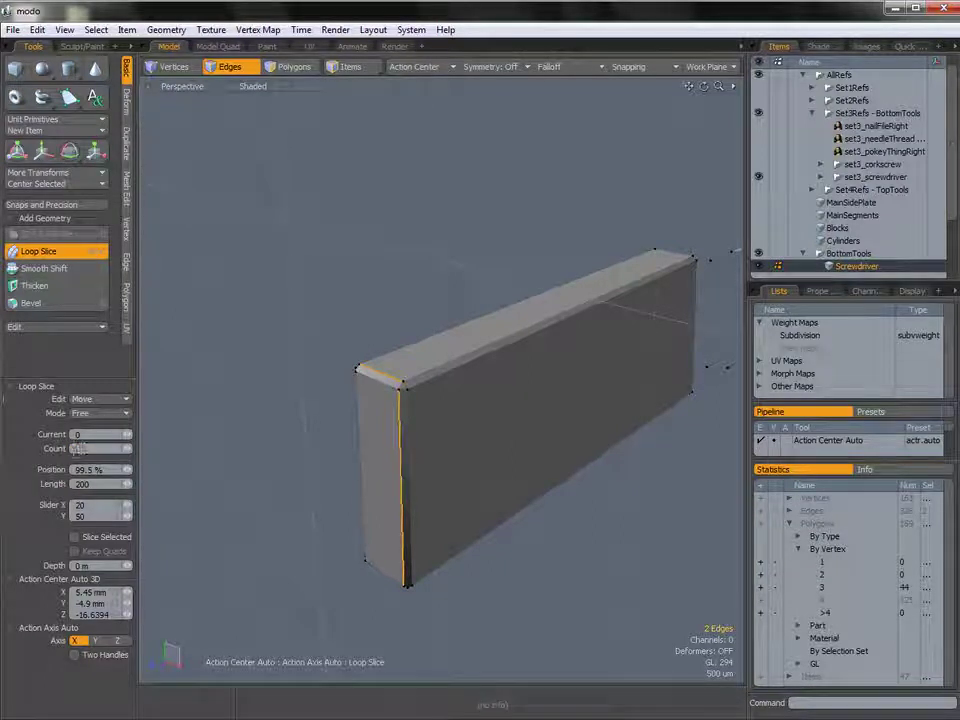
left_click(422, 465)
scroll(544, 418, "up", 5)
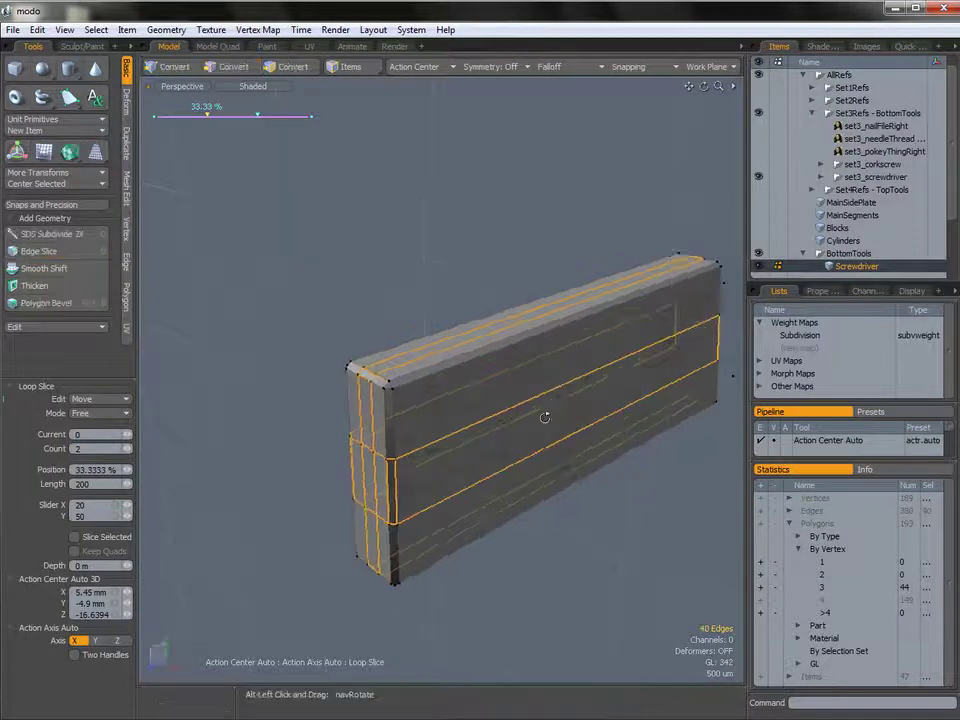
left_click_drag(543, 403, 288, 325, "alt")
left_click_drag(438, 463, 422, 375, "alt")
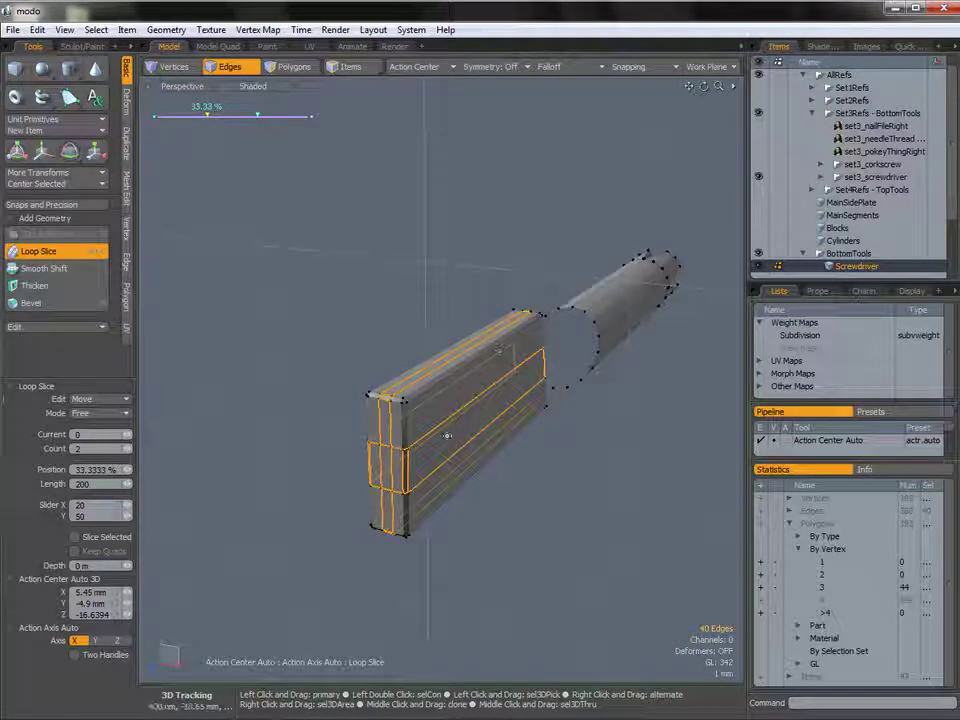
Step: Select the block's open end loop together with the shaft's slanted end loop and bridge the two openings
left_click_drag(447, 436, 553, 381, "alt")
key("2")
left_click_drag(508, 398, 444, 352, "ctrl+alt")
double_click(465, 402)
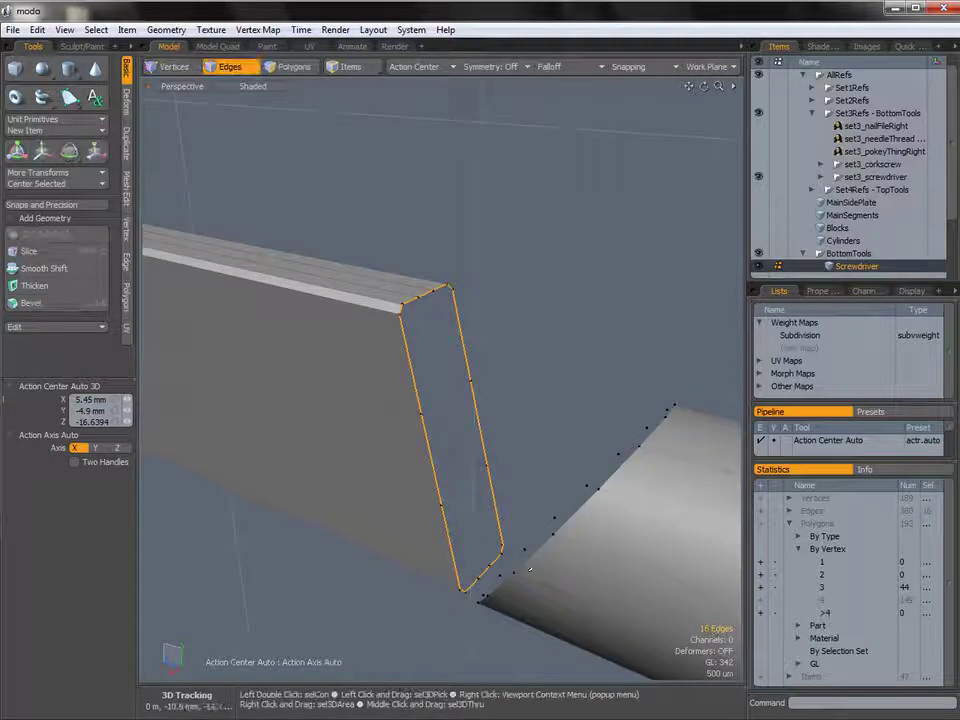
left_click_drag(485, 447, 469, 343, "alt")
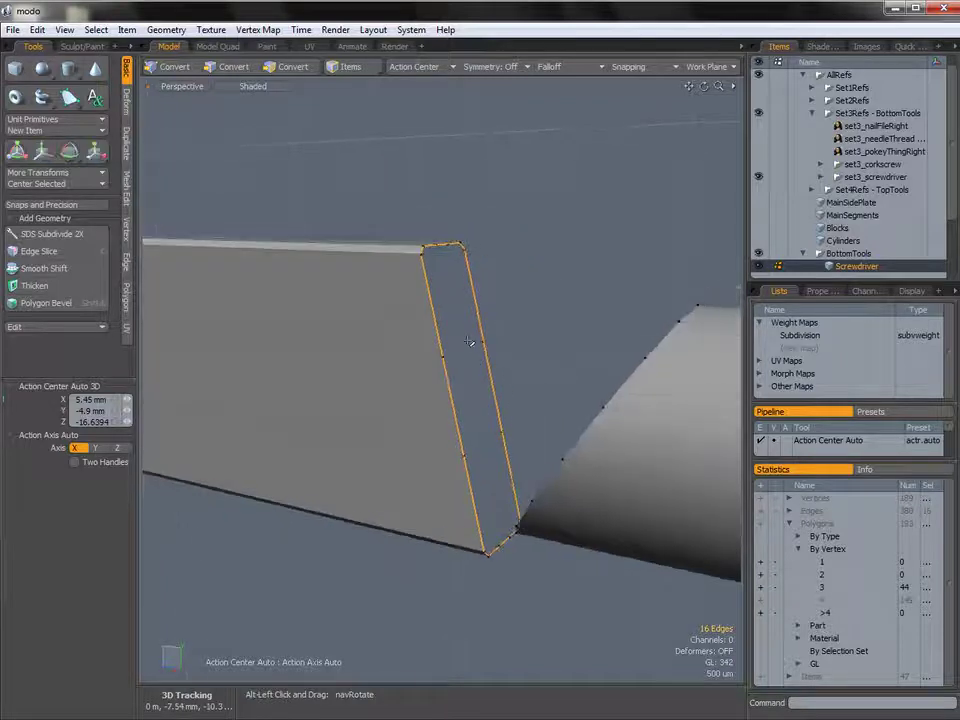
left_click_drag(656, 386, 392, 381, "alt")
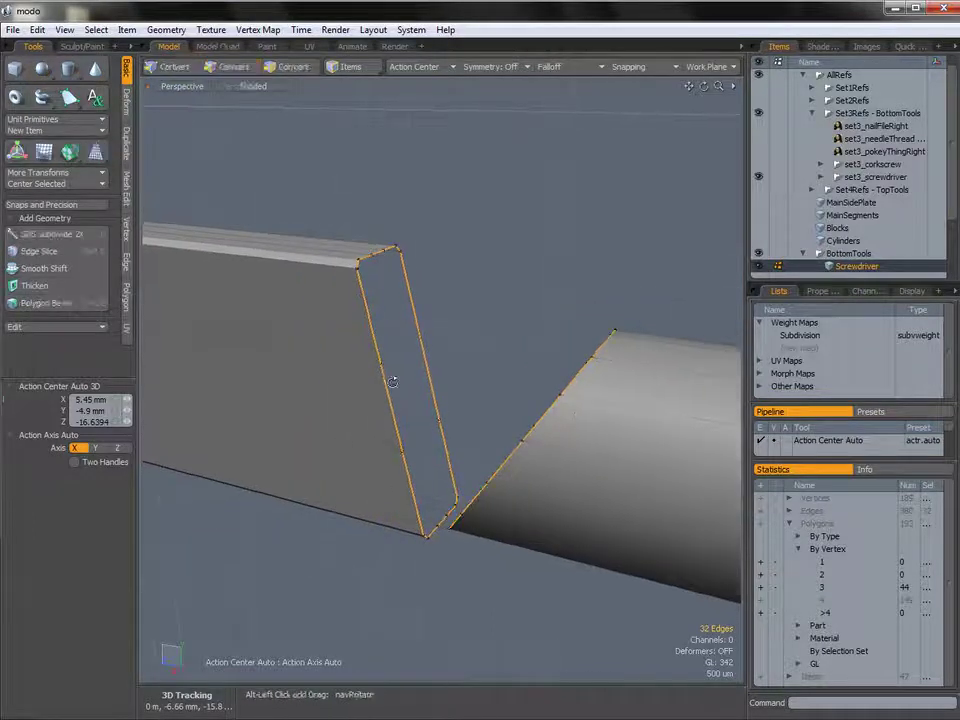
left_click(127, 264)
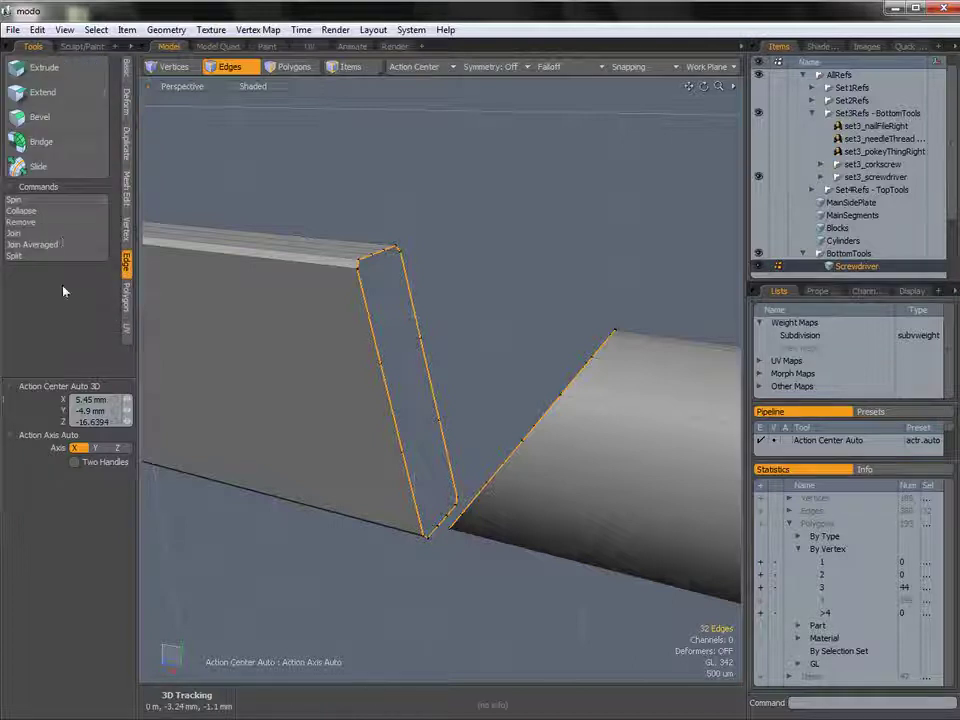
left_click(45, 142)
left_click(501, 333)
left_click_drag(497, 336, 557, 421, "alt")
left_click_drag(509, 352, 502, 399, "alt")
Step: Bevel the bridged transition's selected edges with an inset of 90 um and clear the selection
key("b")
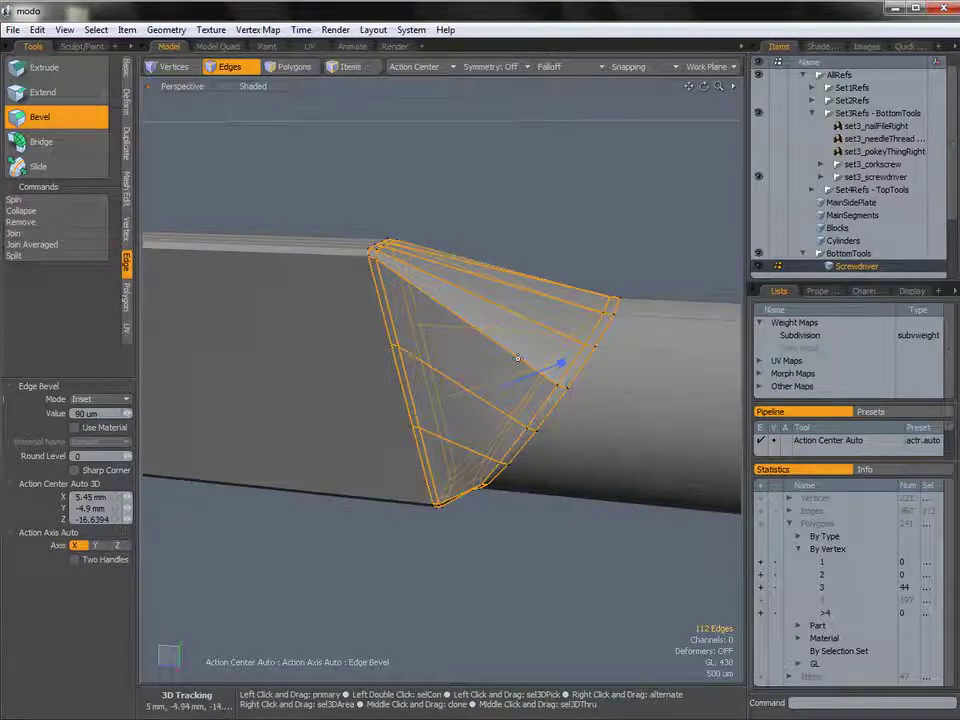
key("space")
left_click(591, 251)
Step: Add a single loop slice around the block close to where it meets the bridged transition
left_click_drag(548, 366, 597, 390, "alt")
left_click_drag(597, 390, 484, 388, "ctrl+alt")
left_click_drag(484, 388, 482, 447, "alt+shift")
left_click(484, 449)
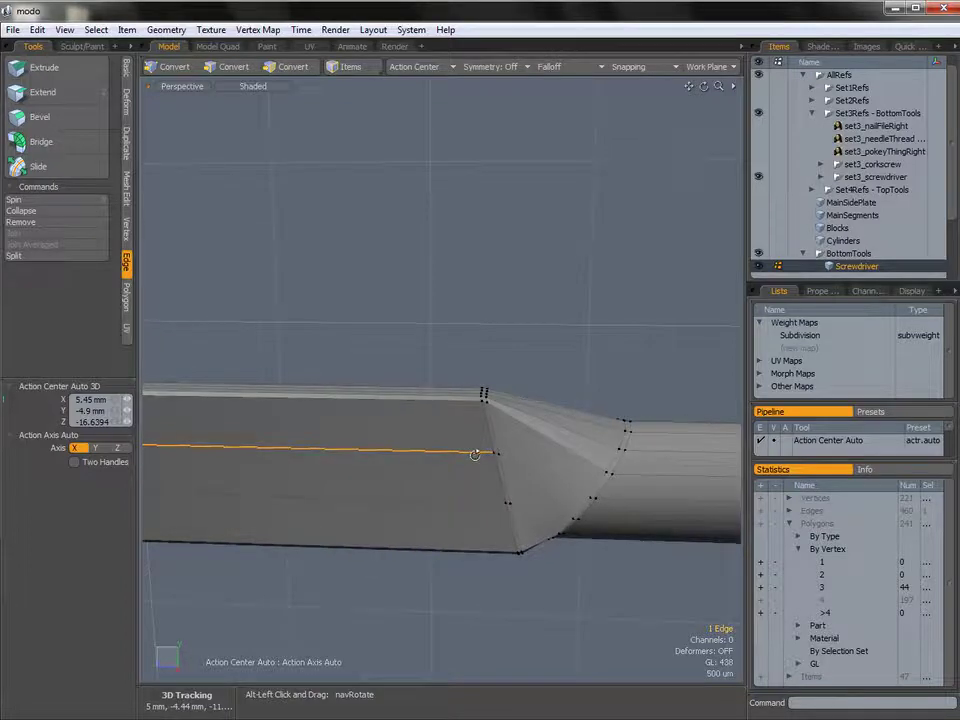
key("alt+c")
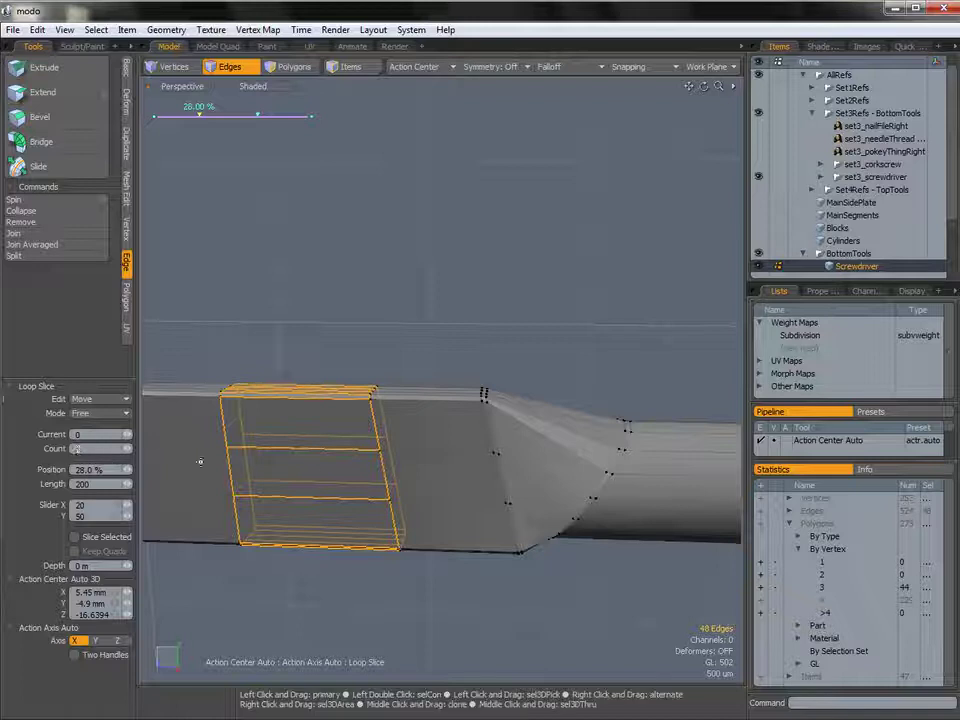
left_click_drag(313, 468, 506, 486)
left_click_drag(421, 437, 456, 412, "alt")
key("space")
Step: Add a single loop slice around the shaft at 99% position, right beside the bridged transition
left_click(562, 440)
key("alt+c")
left_click(583, 439)
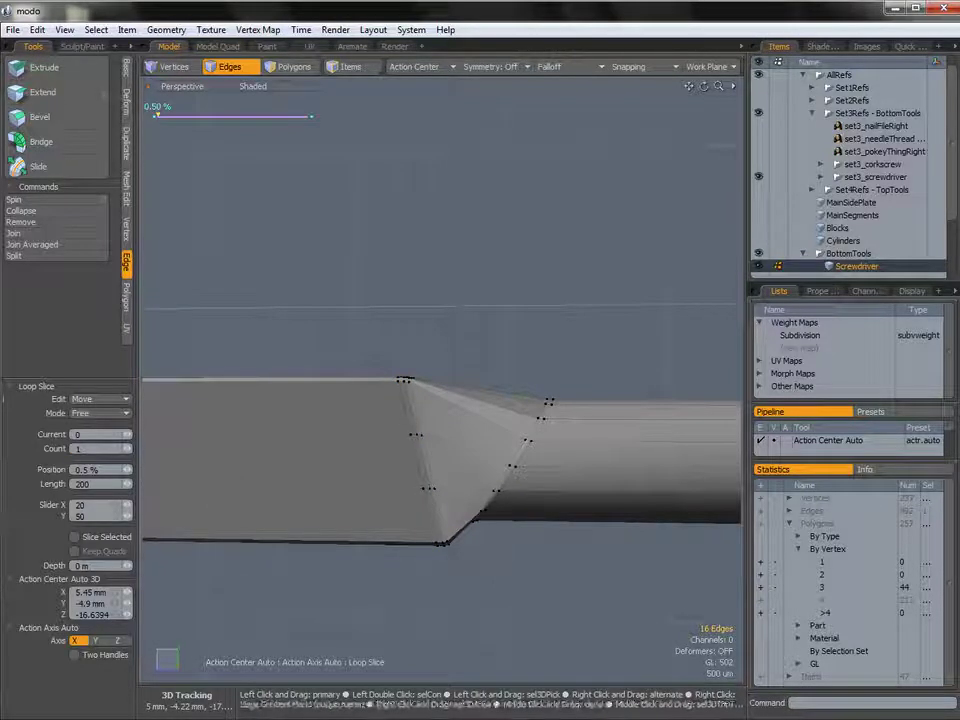
left_click_drag(157, 116, 300, 115)
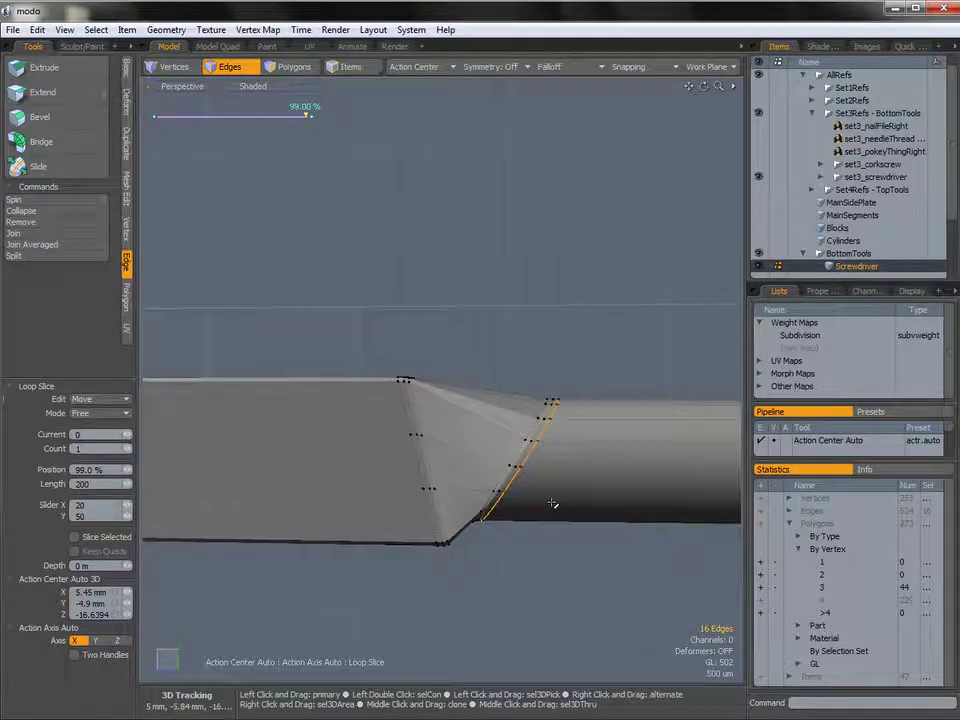
key("space")
Step: Clear the selection and examine the finished screwdriver from the right, from below and in perspective
left_click(544, 555)
left_click_drag(546, 548, 604, 461, "alt")
scroll(571, 451, "down", 4)
left_click_drag(690, 470, 537, 471, "alt+shift")
key("ctrl+space")
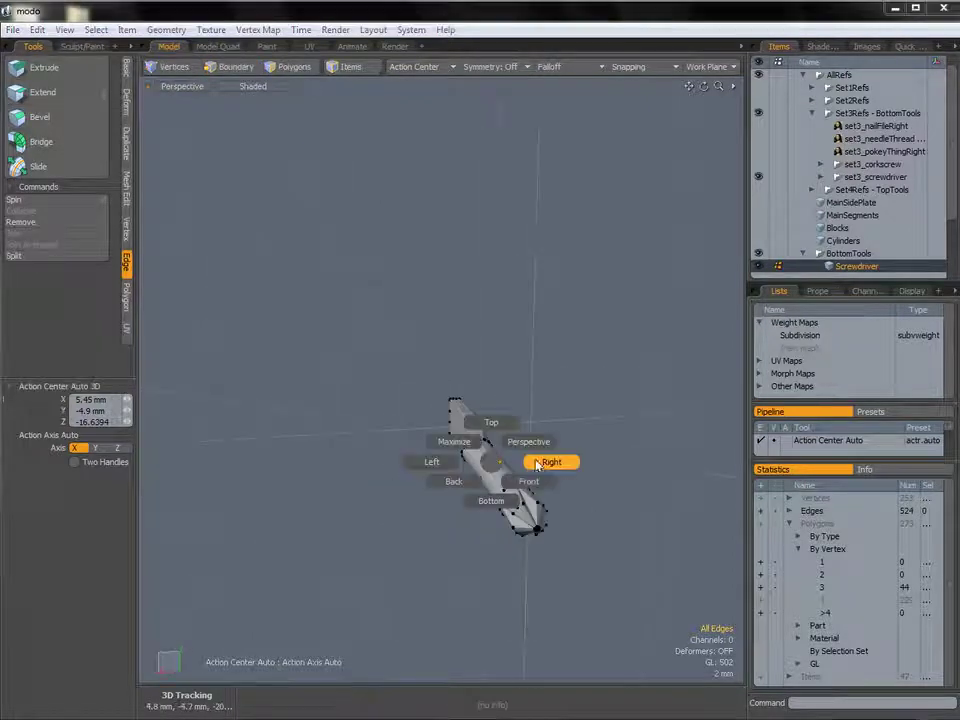
left_click(553, 459)
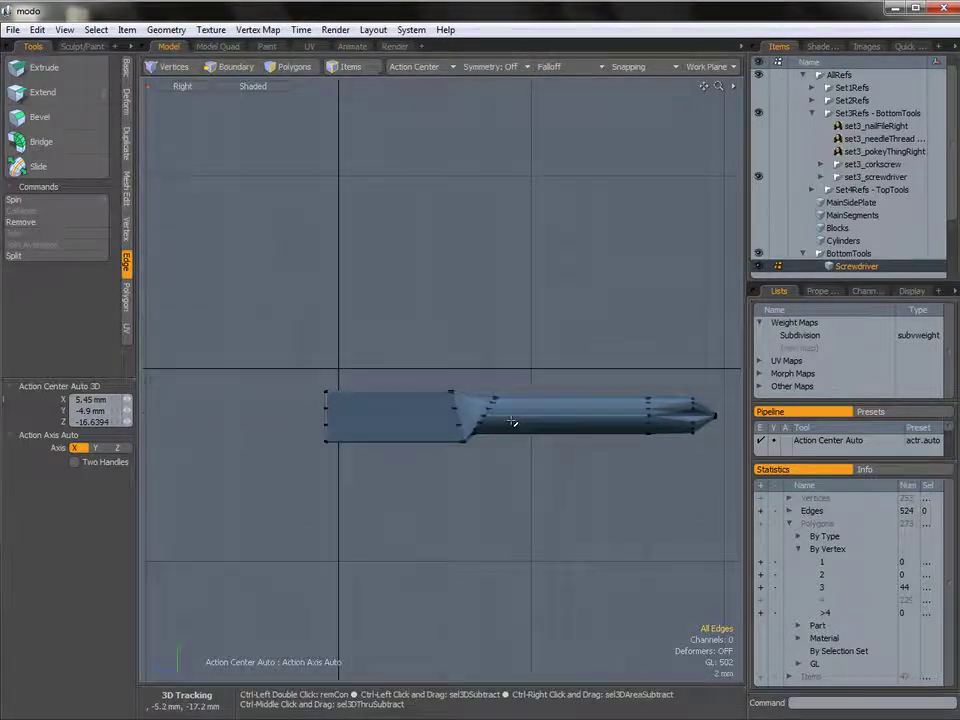
key("ctrl+space")
left_click(536, 455)
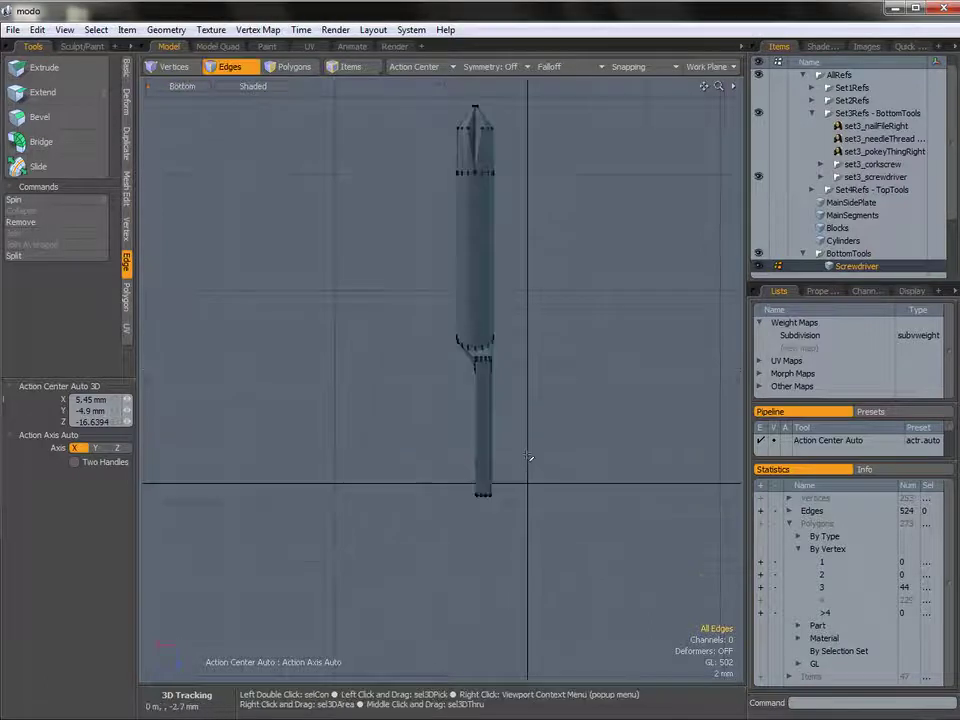
left_click_drag(512, 352, 516, 427, "alt+shift")
key("ctrl+space")
left_click(516, 405)
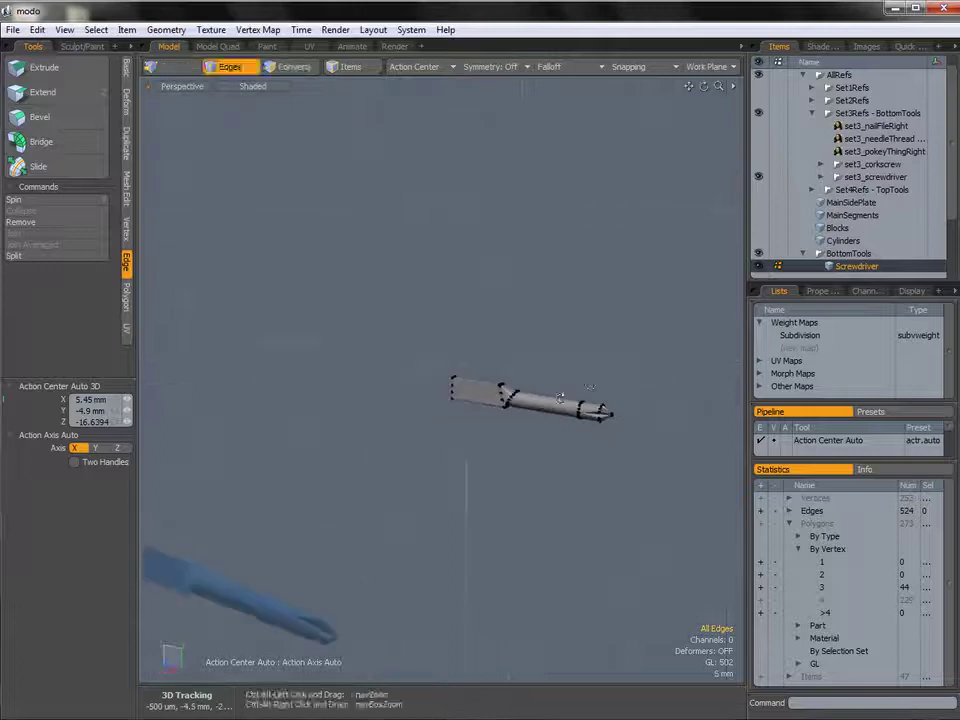
Step: Show the other bottom tools plus MainSidePlate, MainSegments and Blocks, and examine how the screwdriver fits among them
left_click_drag(953, 209, 953, 262)
left_click(762, 216)
left_click_drag(690, 360, 545, 420, "alt")
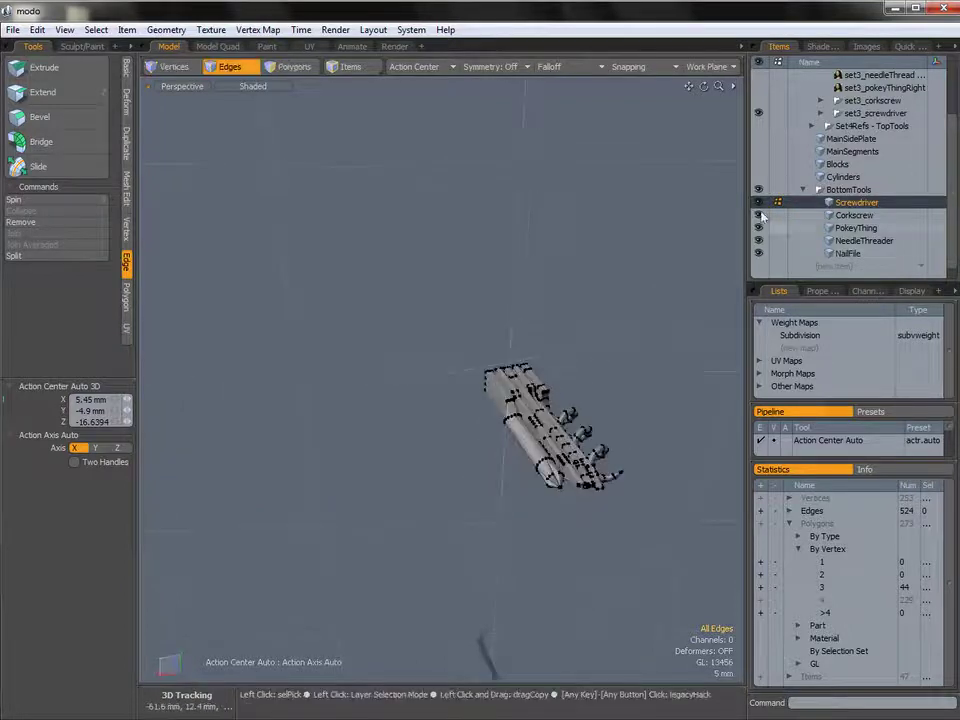
left_click_drag(760, 165, 760, 139)
left_click_drag(648, 298, 557, 418, "alt")
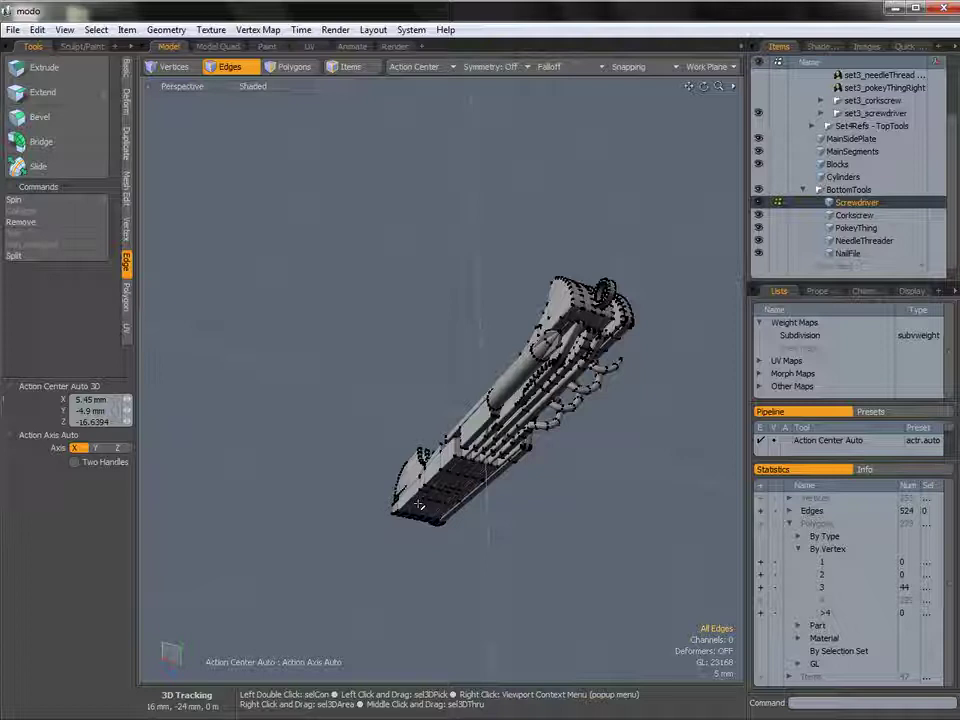
left_click_drag(559, 337, 528, 346, "alt")
left_click_drag(528, 346, 462, 380, "ctrl+alt")
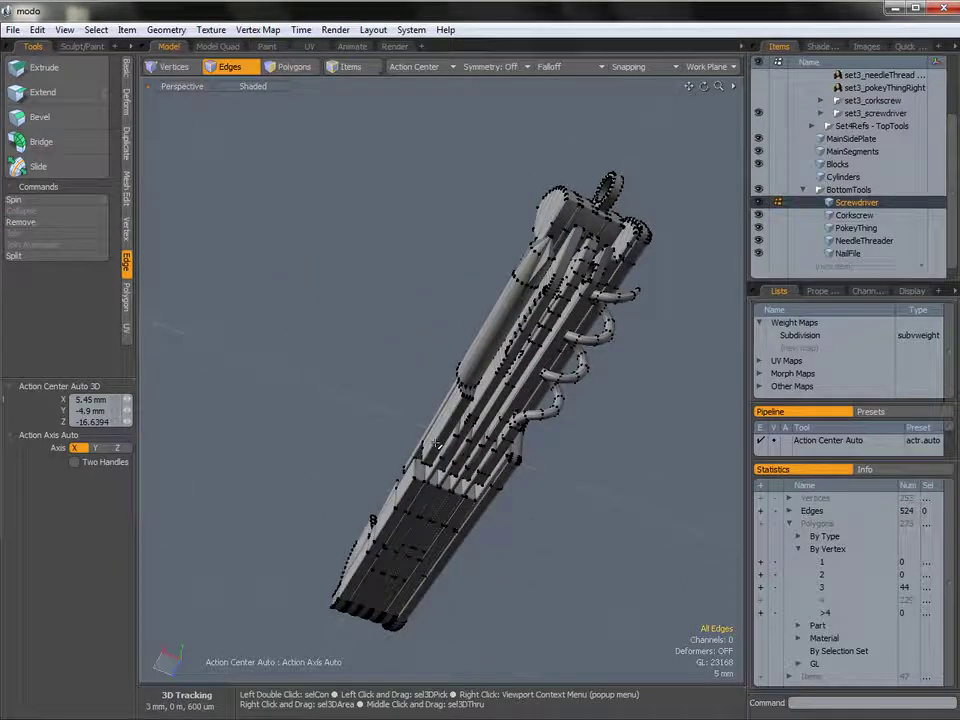
left_click_drag(548, 424, 441, 401, "alt")
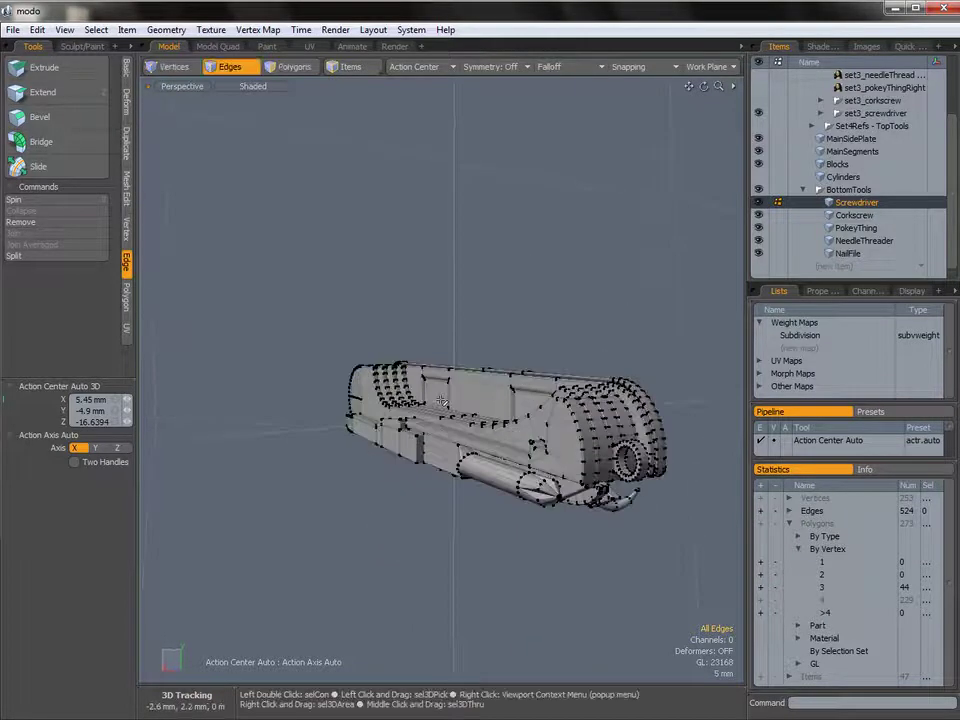
left_click_drag(529, 421, 515, 465, "alt")
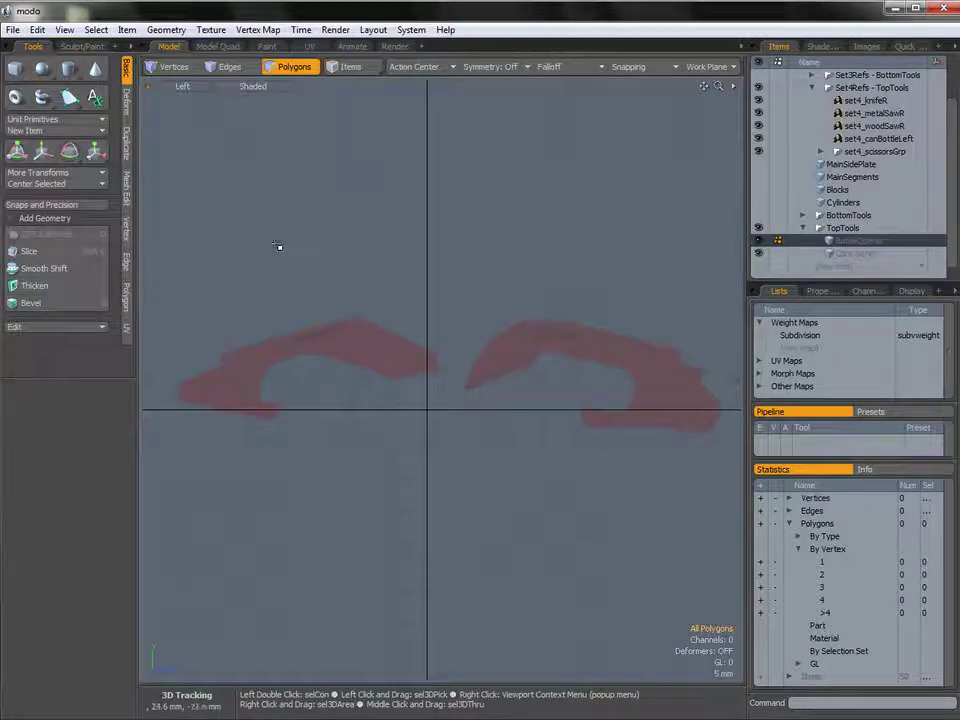
Step: Start a Pen polygon for the BottleOpener in the left view, tracing the reference's upper edge, pivot end, curved cutout and hook
left_click_drag(306, 314, 422, 291, "alt+shift")
left_click(69, 97)
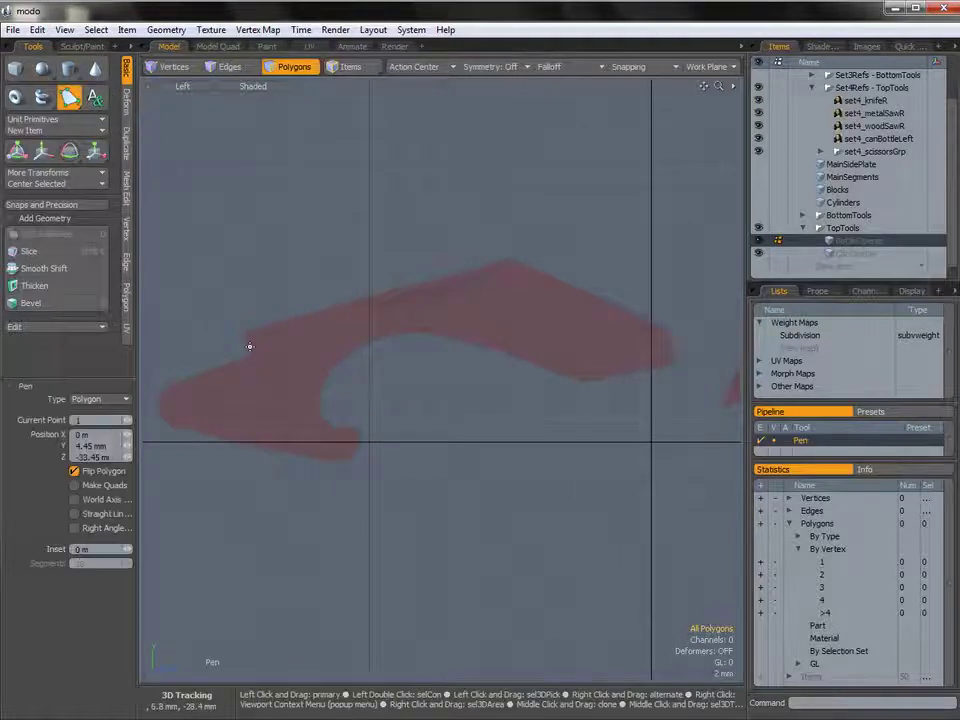
left_click(249, 358)
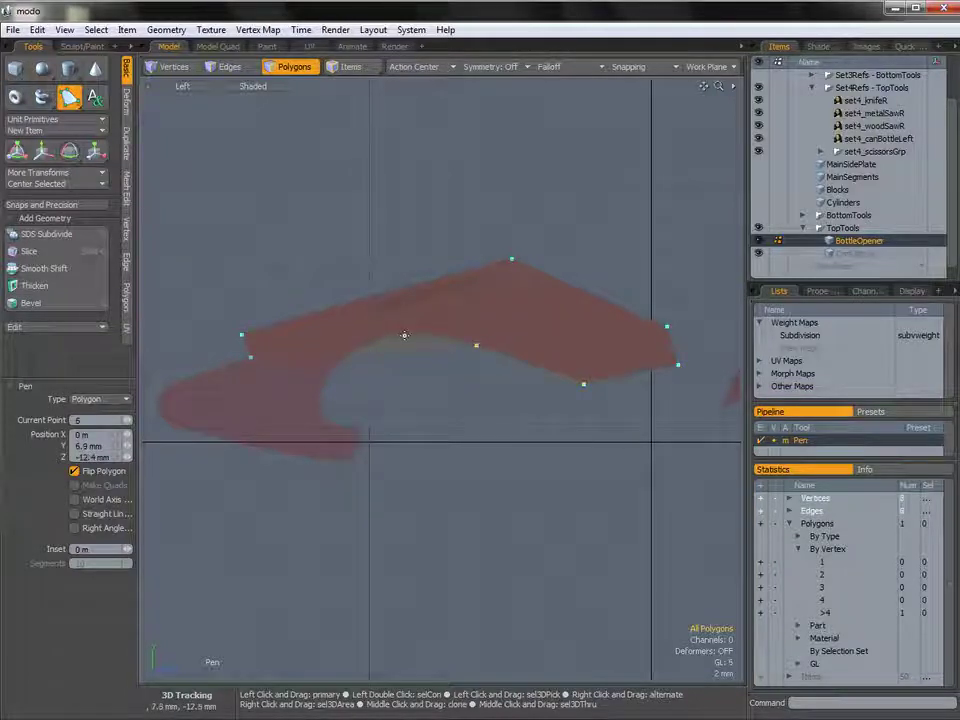
left_click(322, 388)
left_click_drag(316, 409, 346, 418, "ctrl+alt")
left_click(326, 421)
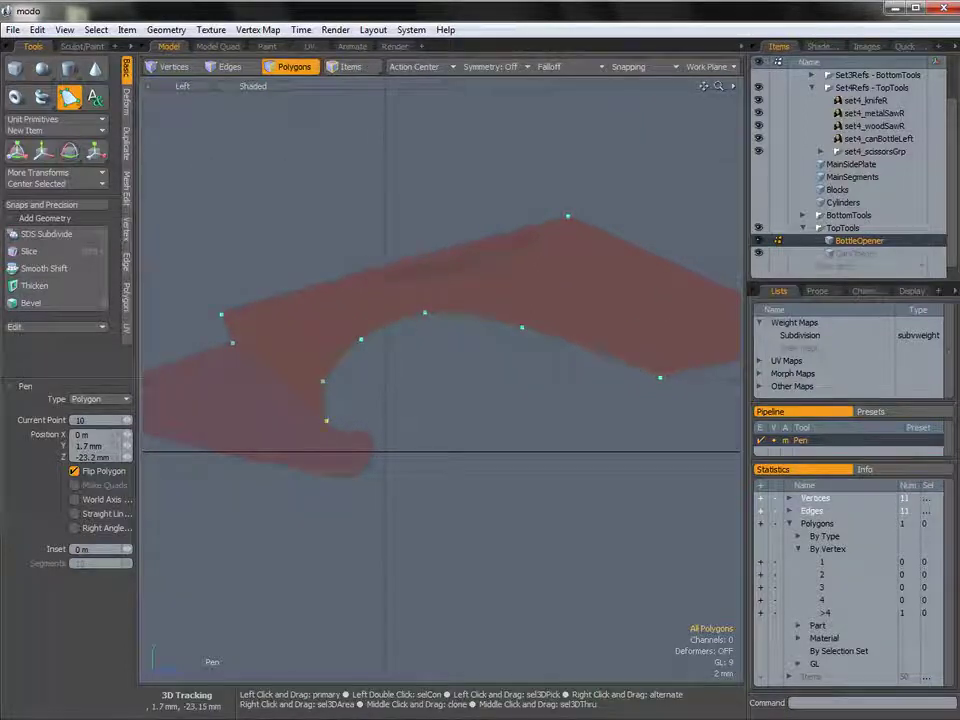
left_click(370, 433)
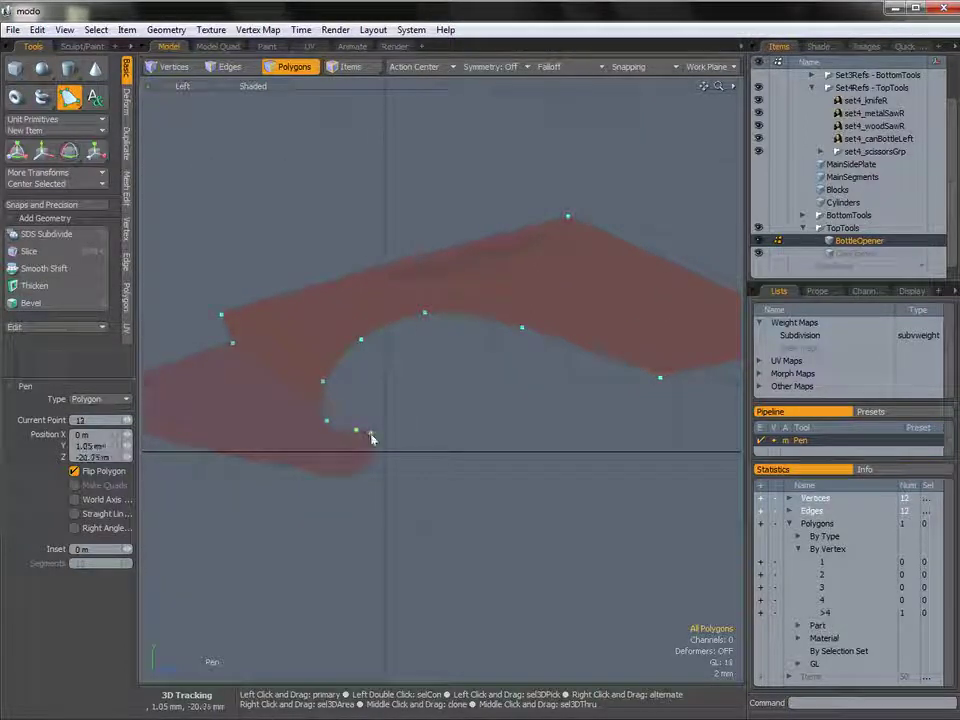
left_click(343, 479)
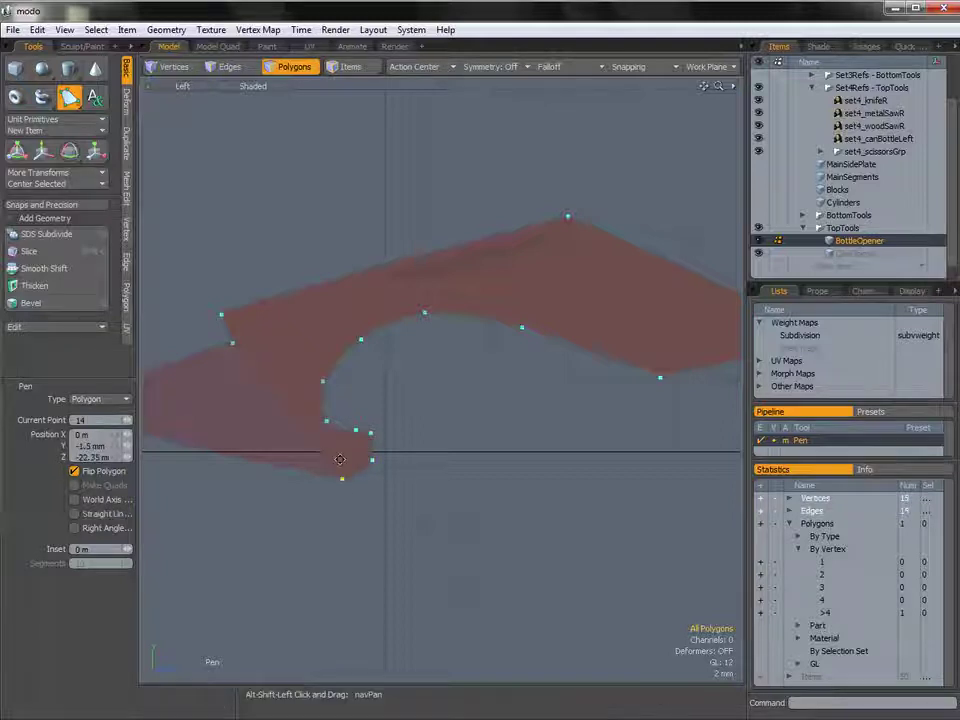
Step: Complete the BottleOpener polygon by tracing the lower edge and rounded nose back to the starting notch
left_click_drag(339, 459, 488, 440, "alt+shift")
left_click(303, 419)
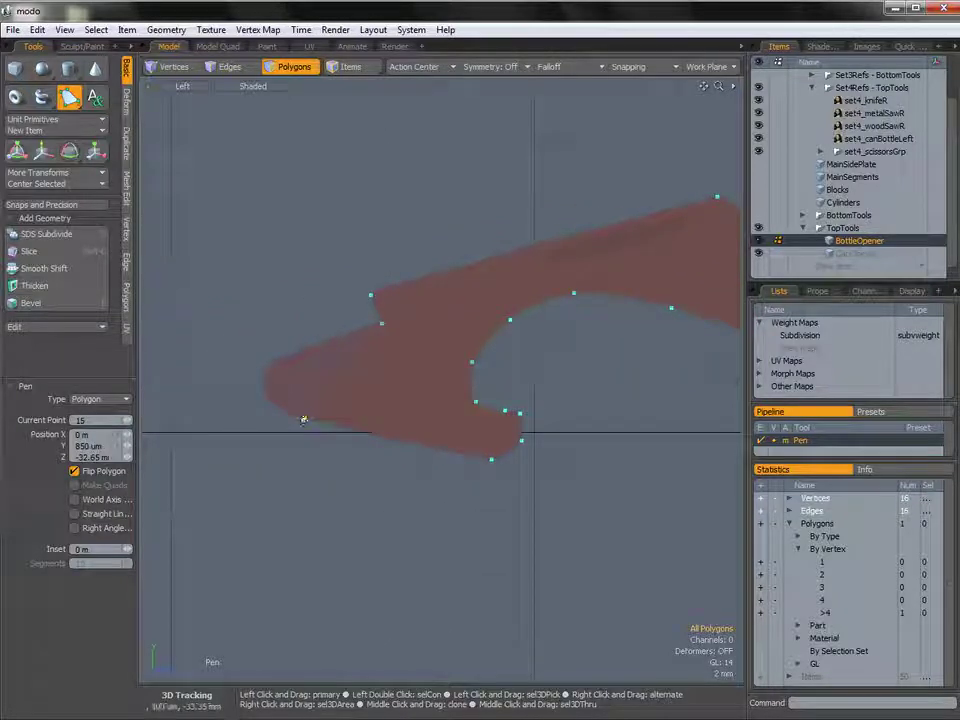
left_click(263, 379)
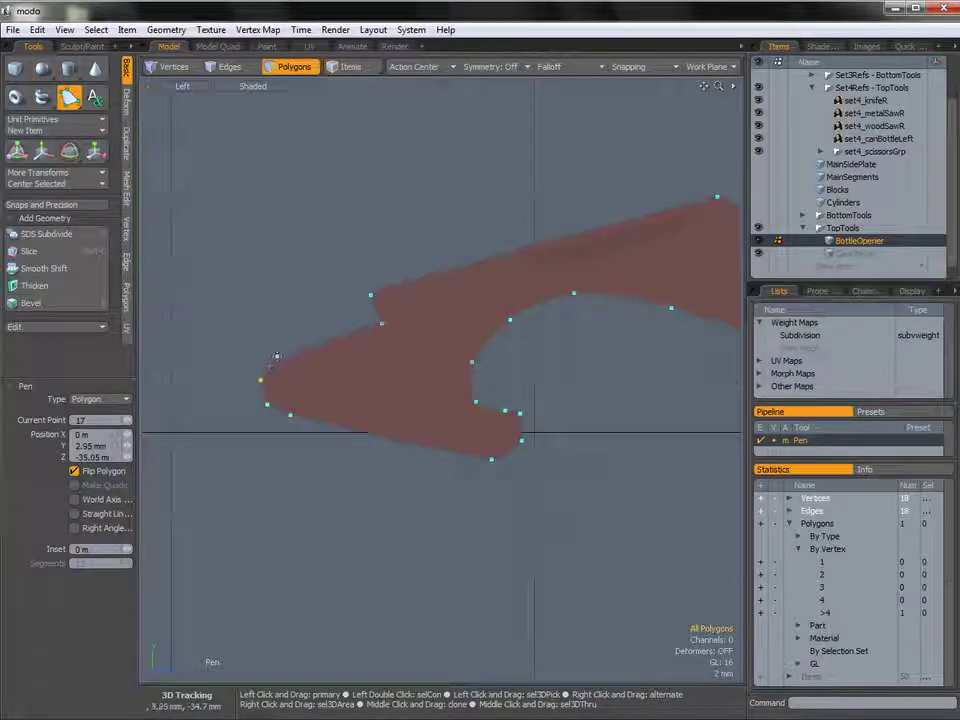
left_click(278, 357)
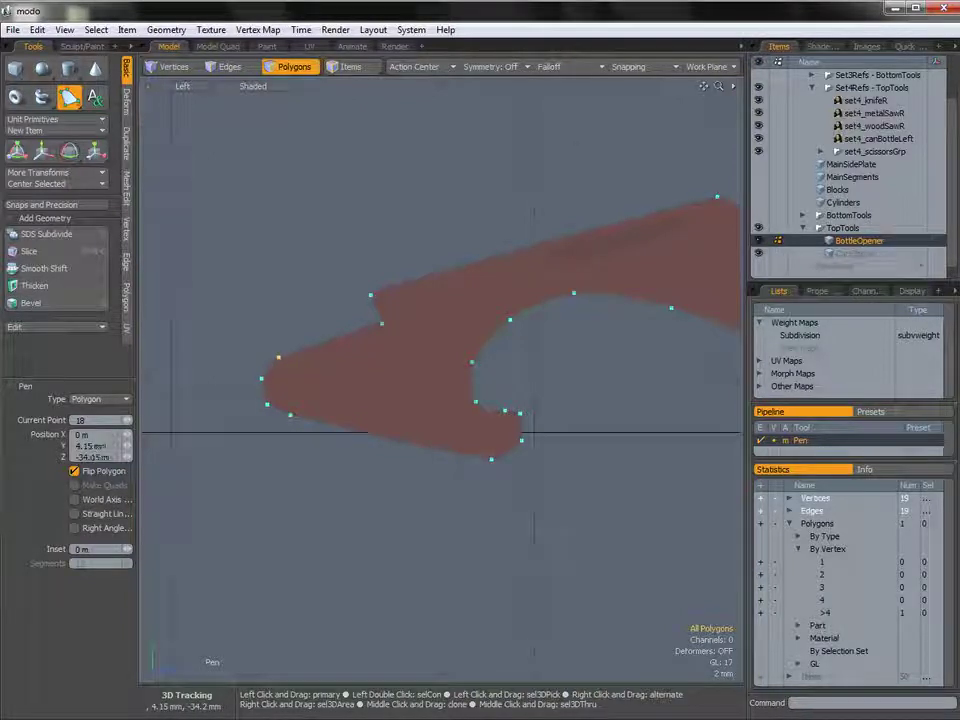
key("space")
Step: Examine the traced BottleOpener outline against the reference, particularly around the curved cutout and hook
left_click_drag(367, 336, 287, 333, "alt+shift")
left_click_drag(508, 294, 476, 293, "ctrl+alt")
left_click_drag(476, 293, 437, 300, "alt+shift")
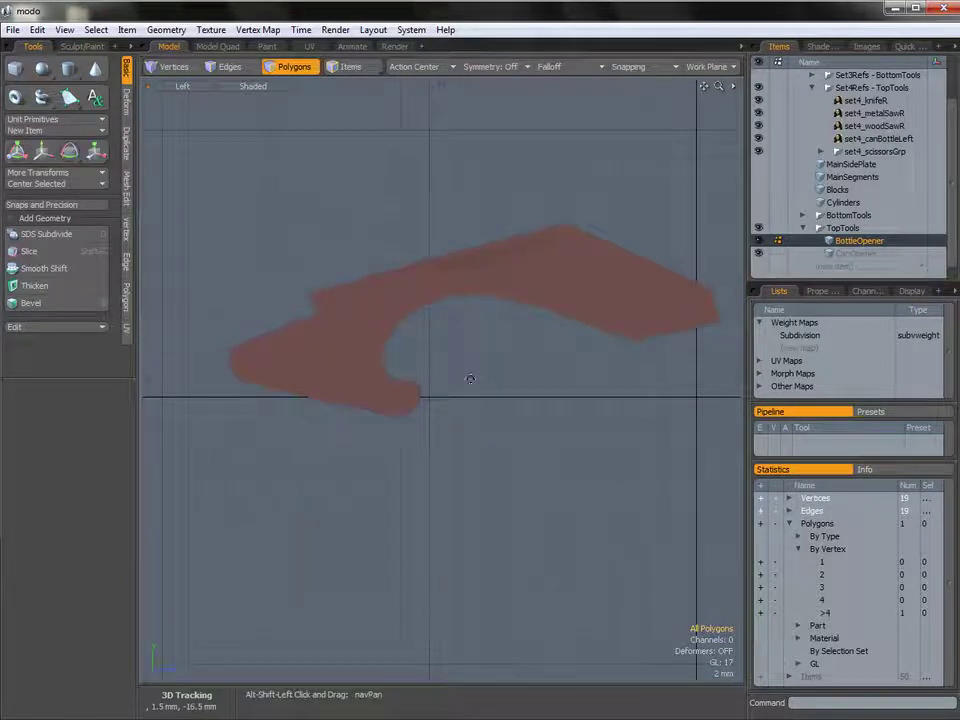
left_click_drag(471, 377, 448, 388, "alt+shift")
left_click_drag(501, 446, 465, 358, "alt+shift")
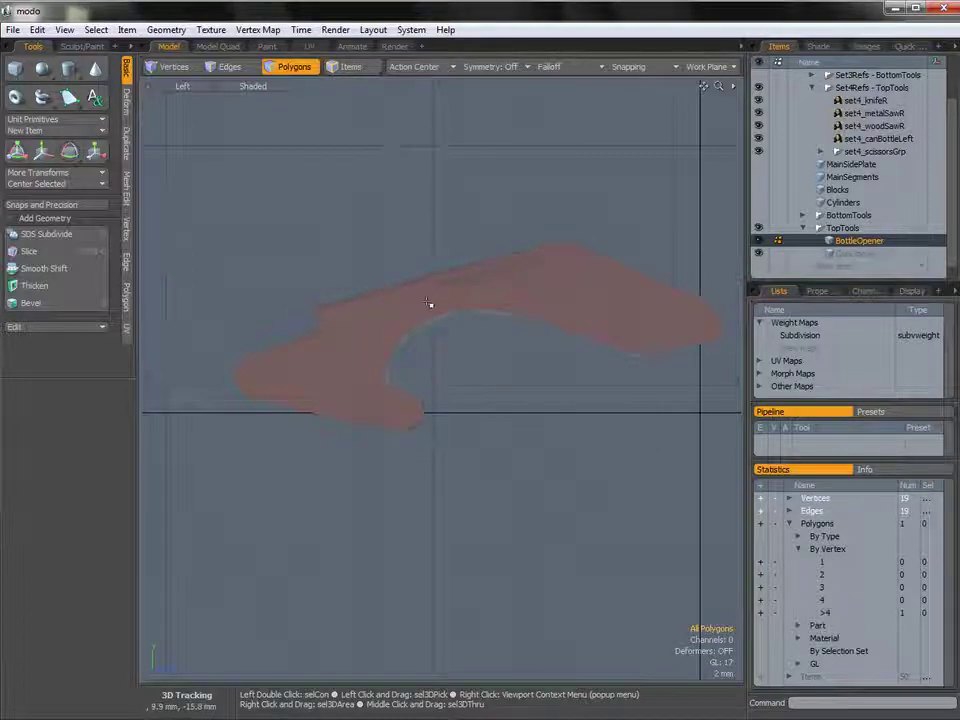
left_click_drag(426, 360, 487, 387, "alt+shift")
left_click_drag(422, 373, 435, 379, "ctrl+alt")
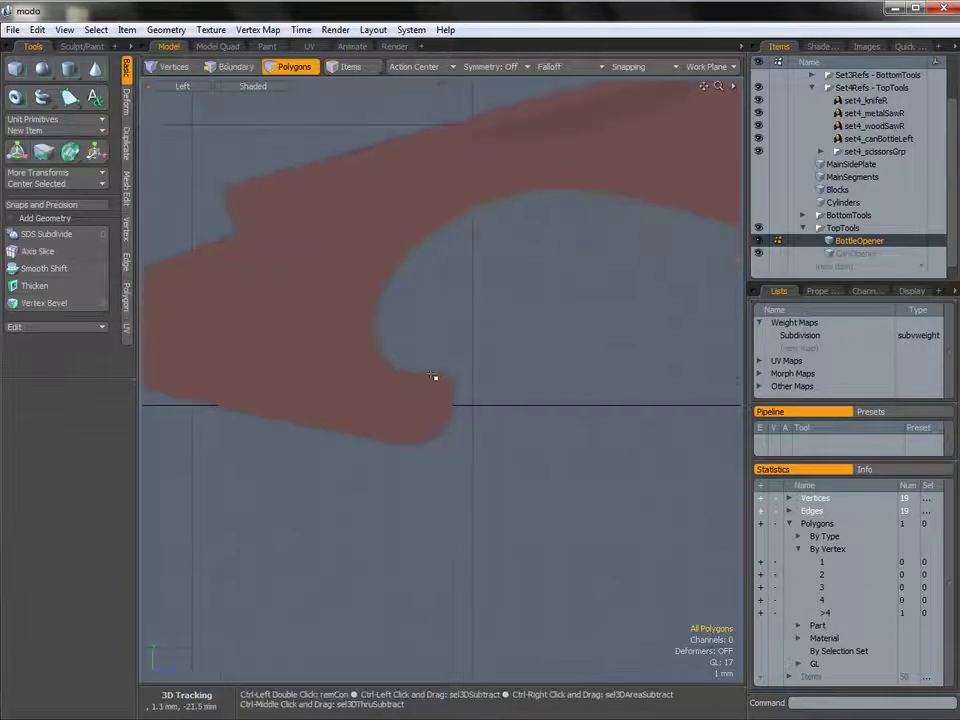
Step: Use Edge Slice to cut the BottleOpener polygon across the hook and the rounded nose, linking the cutout with the lower edge
key("c")
left_click(414, 366)
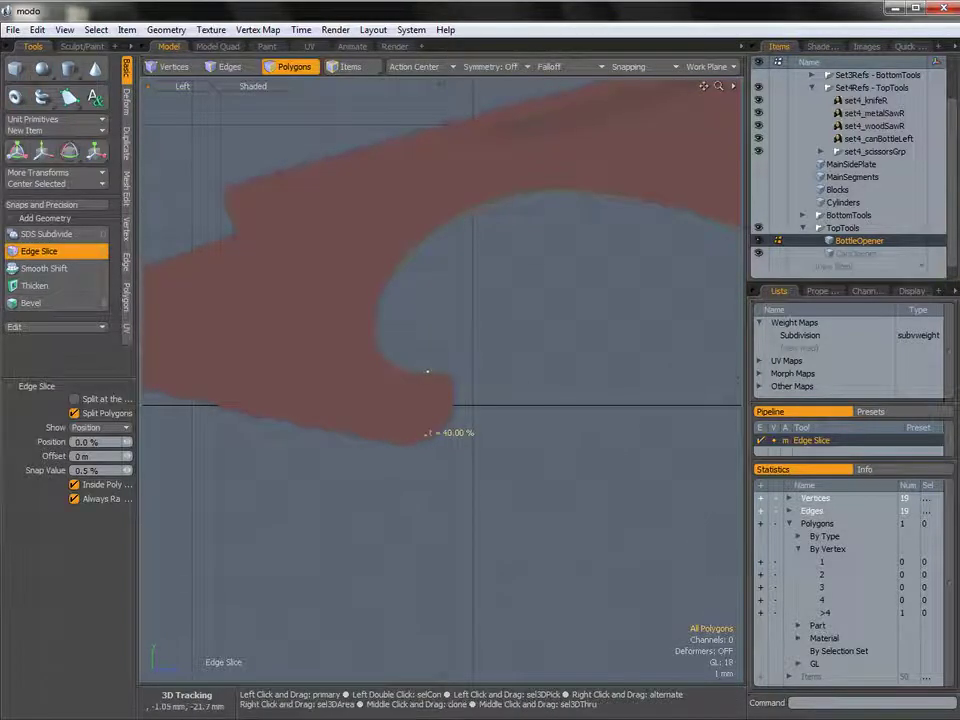
left_click_drag(425, 434, 405, 443)
left_click_drag(281, 363, 359, 364, "alt+shift")
left_click_drag(183, 367, 275, 378, "alt+shift")
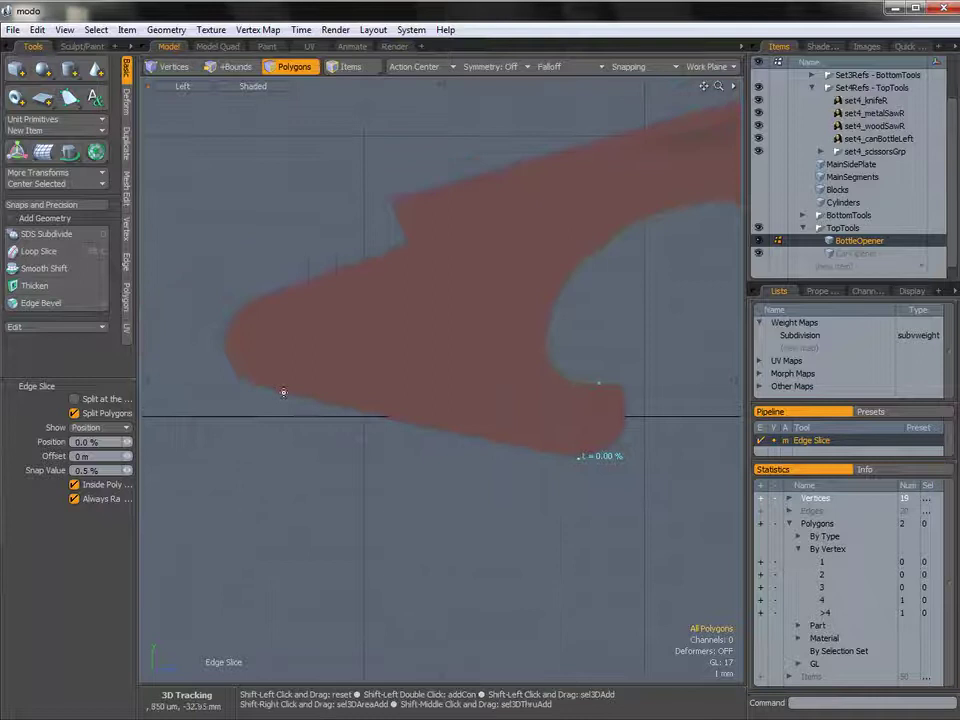
left_click(317, 395, "shift")
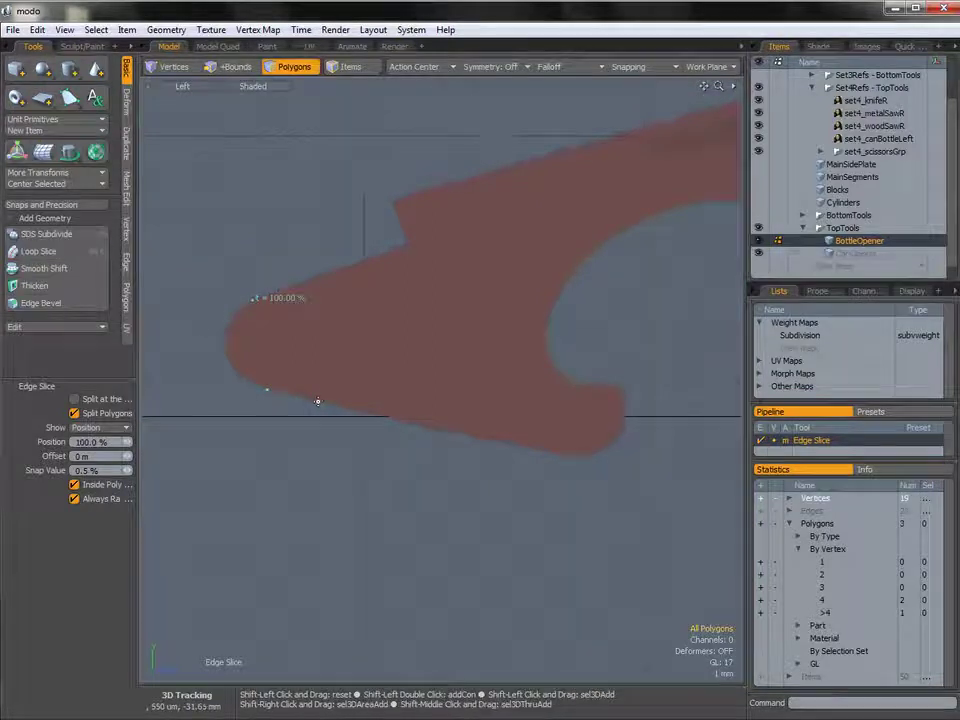
left_click_drag(568, 453, 530, 446)
left_click(550, 363, "shift")
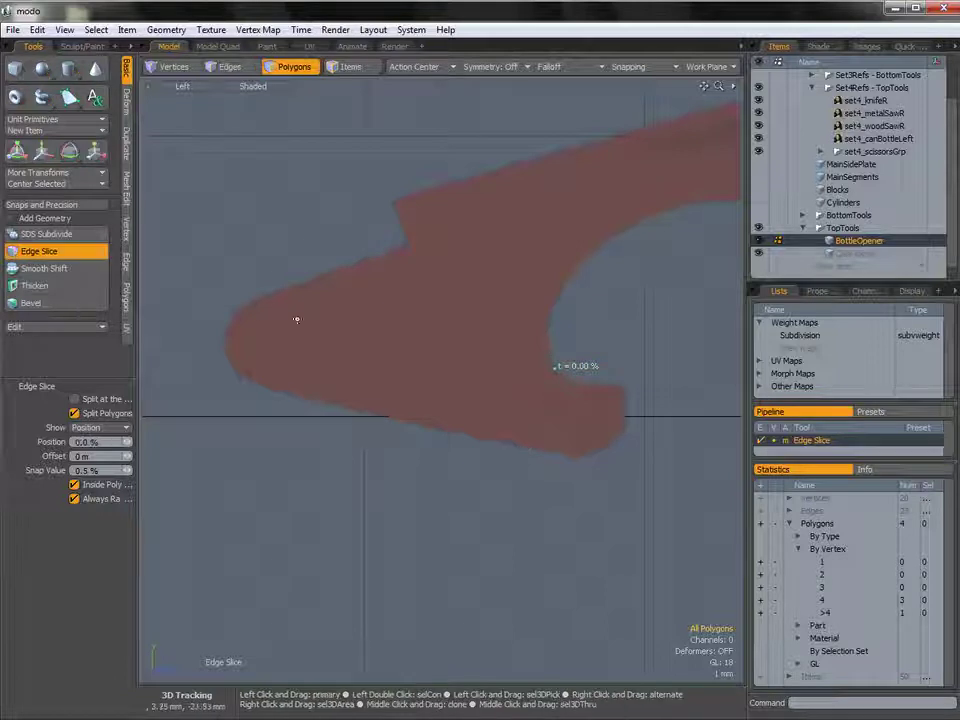
Step: Slice the BottleOpener from the curved cutout to the nose's upper edge and to both corners of the notch
left_click_drag(258, 326, 252, 298)
left_click(548, 308, "shift")
left_click(409, 247)
left_click_drag(512, 274, 434, 329, "alt+shift")
left_click(515, 314, "shift")
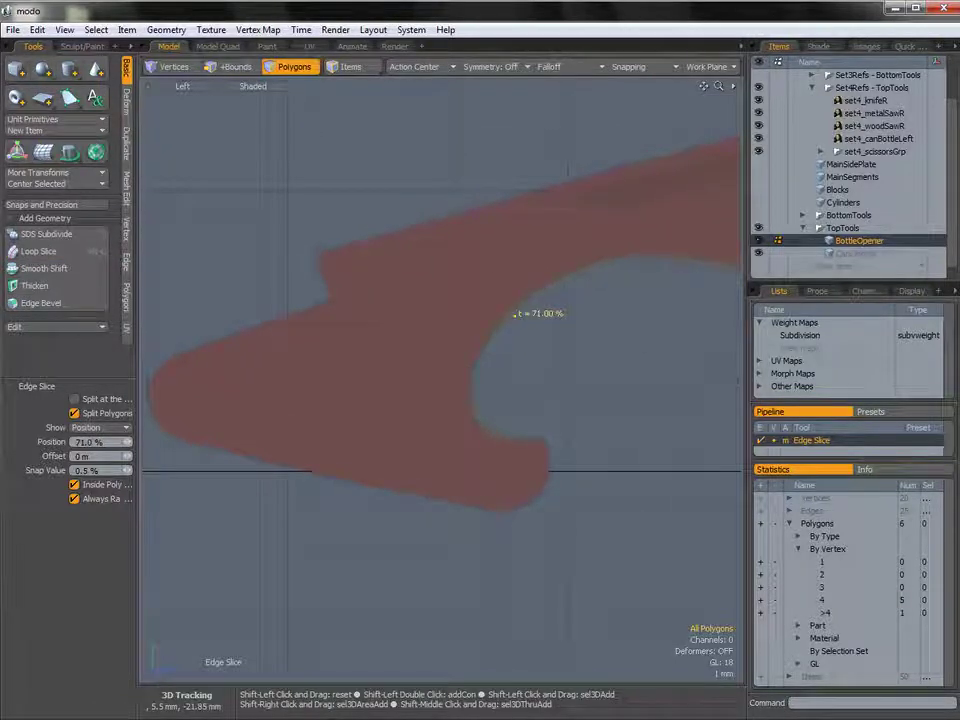
left_click_drag(325, 286, 321, 255)
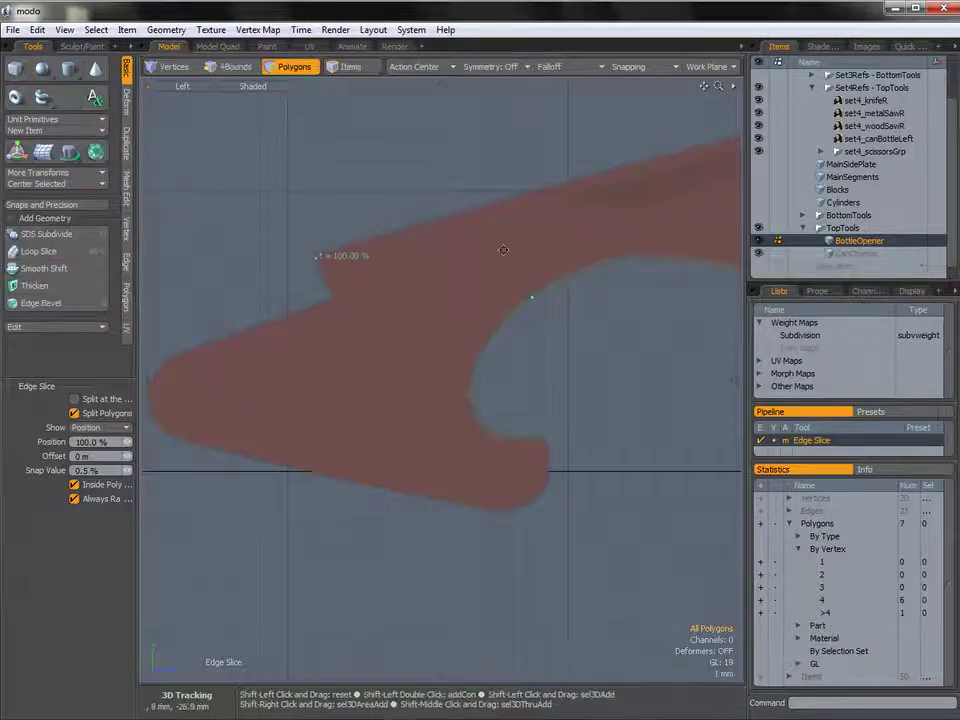
Step: Slice across the BottleOpener's long arm at the upper peak and near the angular end to split it into quads
left_click_drag(619, 269, 540, 291, "alt+shift")
left_click_drag(615, 239, 471, 336, "alt+shift")
left_click_drag(534, 182, 649, 148)
left_click_drag(608, 323, 454, 319, "alt+shift")
left_click(542, 410)
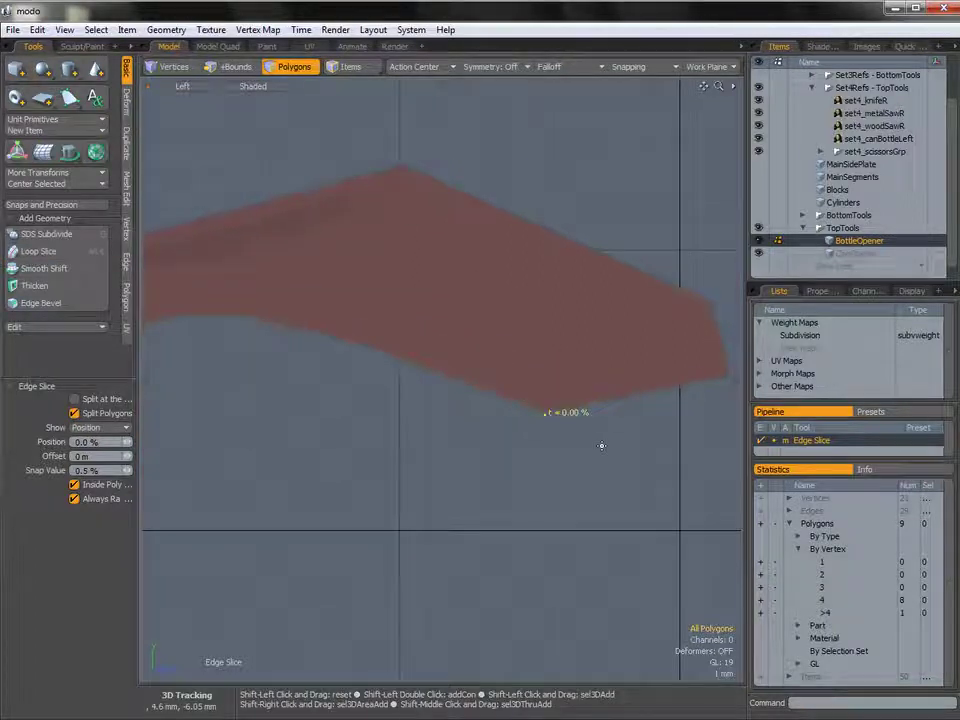
left_click_drag(627, 262, 619, 225)
key("q")
Step: Start a Pen polygon for the CanOpener in the left view, tracing from the blade tip along the upper edge to the stepped notch
left_click_drag(496, 307, 559, 318, "alt+shift")
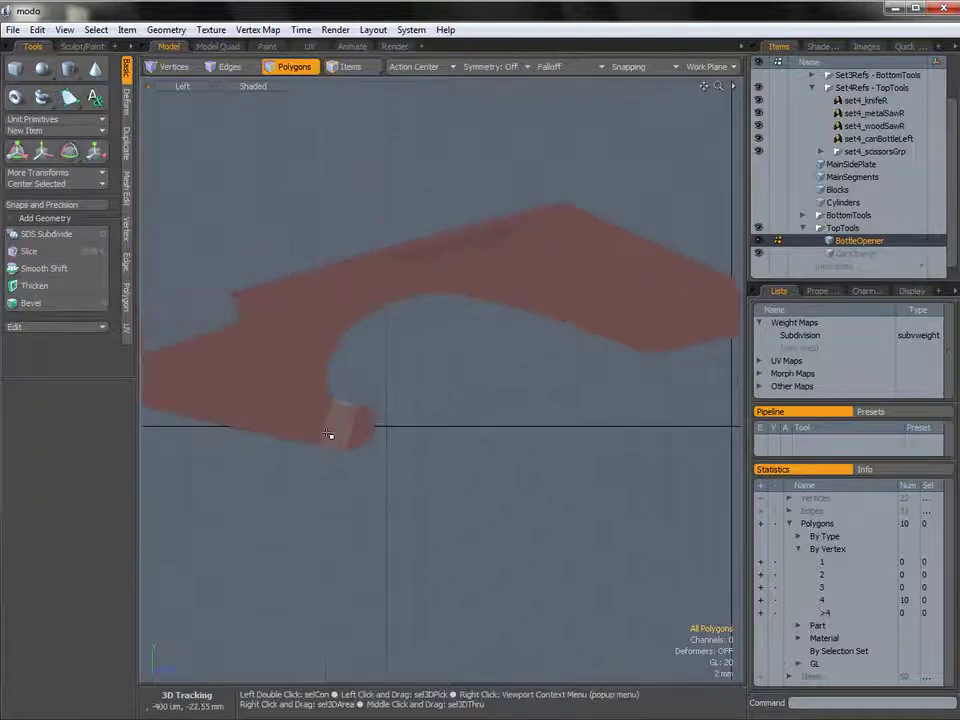
left_click_drag(616, 270, 567, 276, "ctrl+alt")
left_click_drag(468, 366, 477, 401, "ctrl+alt")
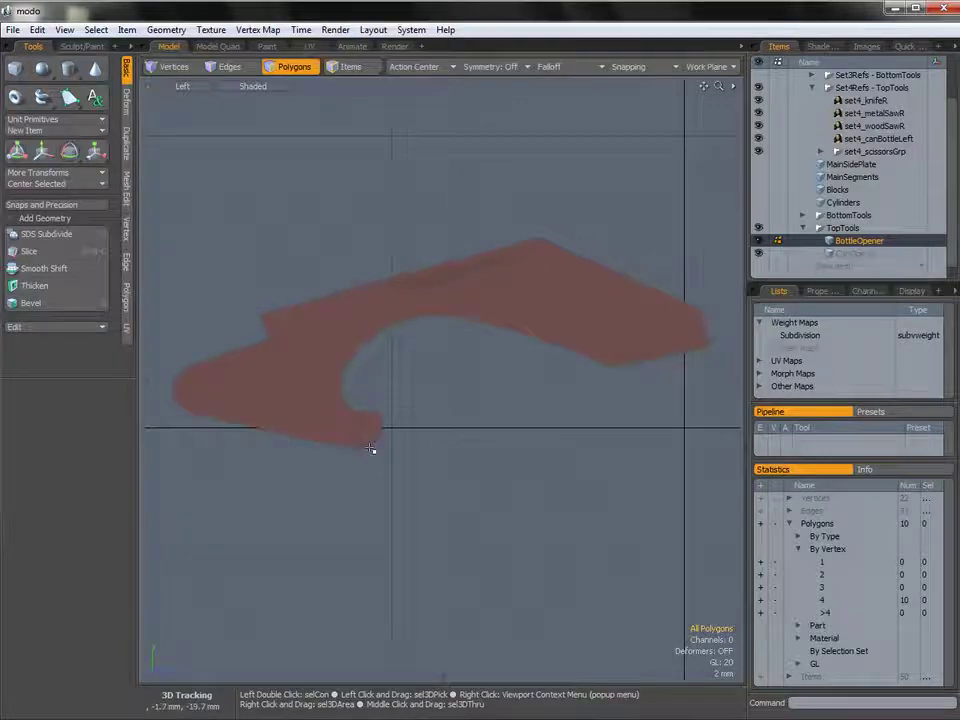
left_click_drag(432, 342, 394, 337, "alt+shift")
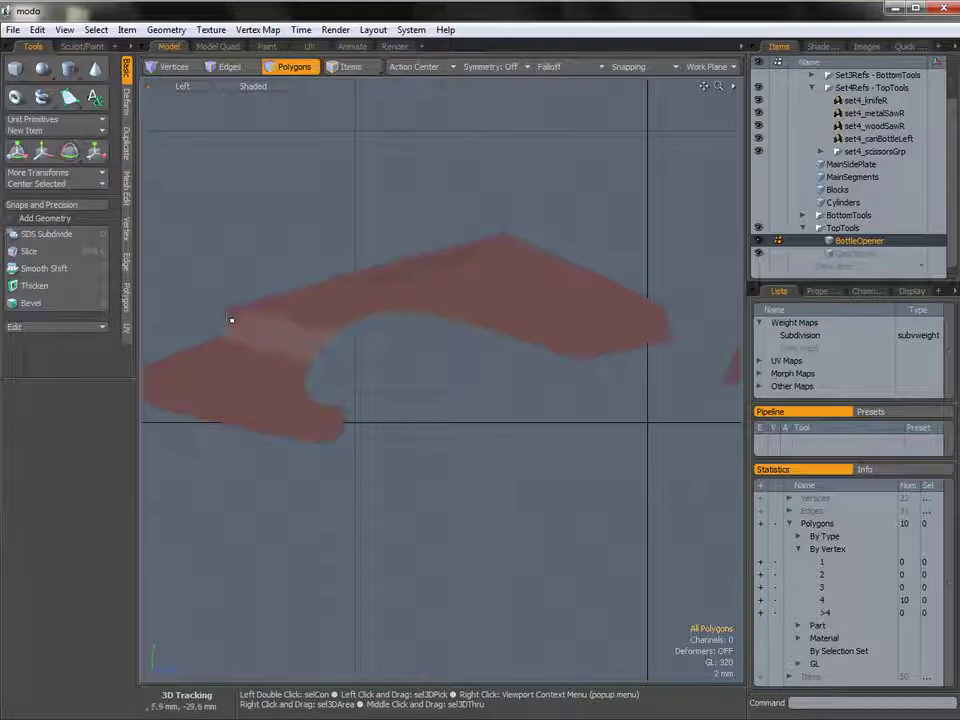
left_click_drag(370, 341, 425, 341, "alt+shift")
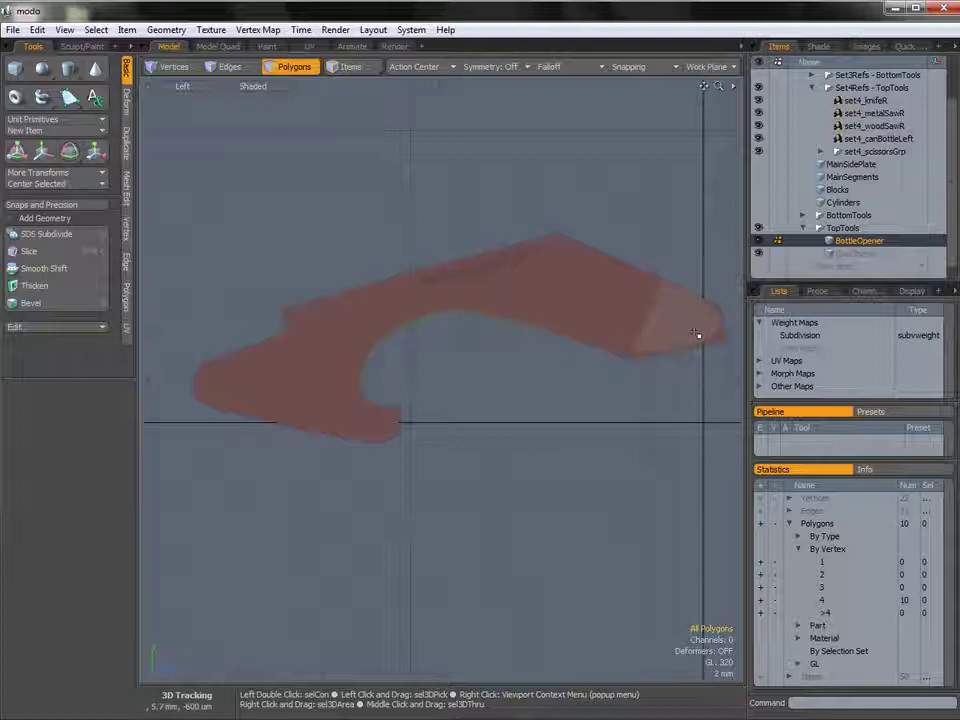
left_click_drag(606, 385, 421, 379, "alt+shift")
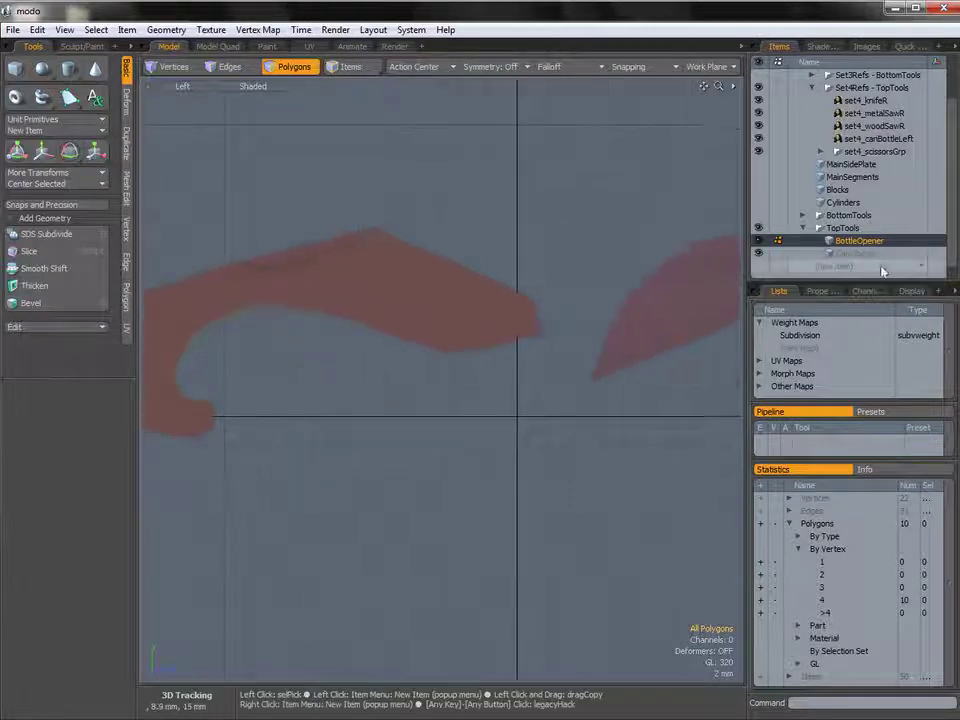
left_click(868, 254)
left_click_drag(633, 380, 290, 310, "alt")
left_click(69, 97)
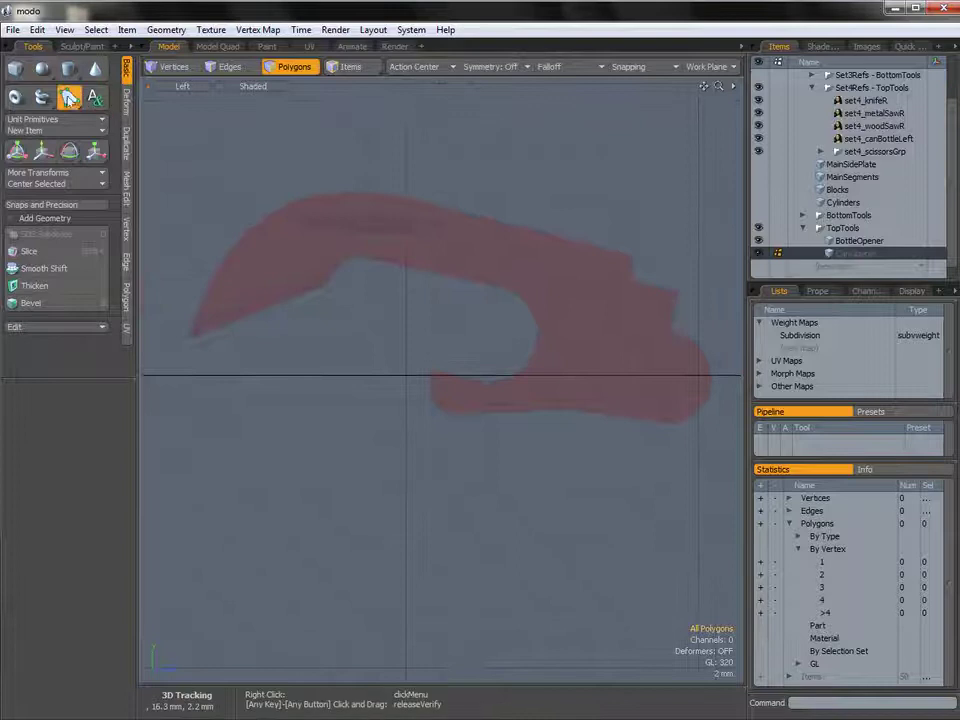
left_click(187, 340)
left_click(217, 267)
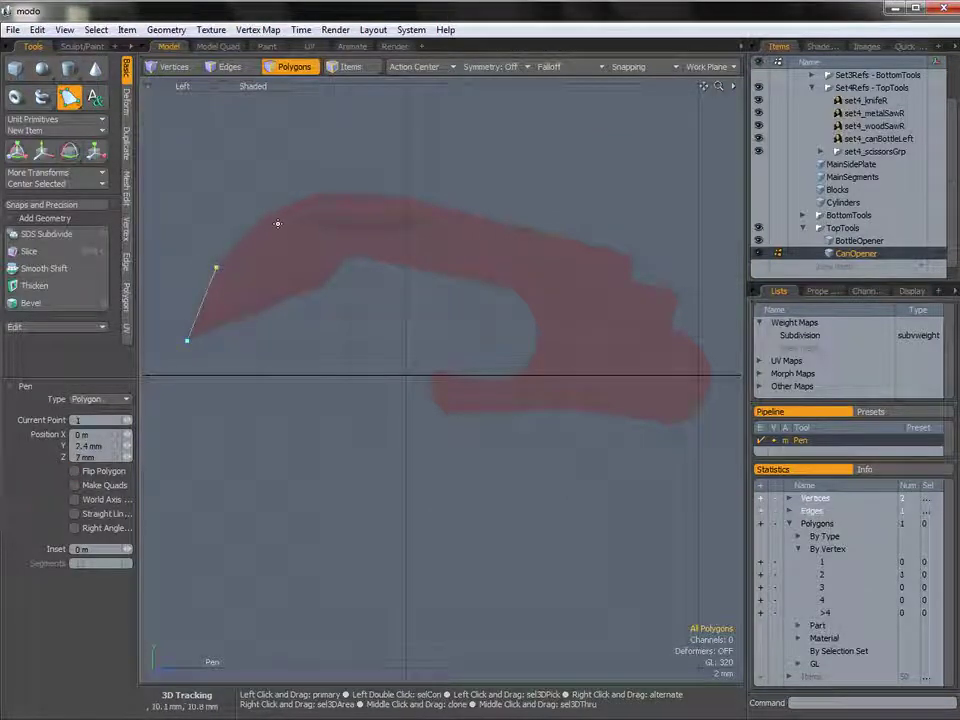
left_click(381, 193)
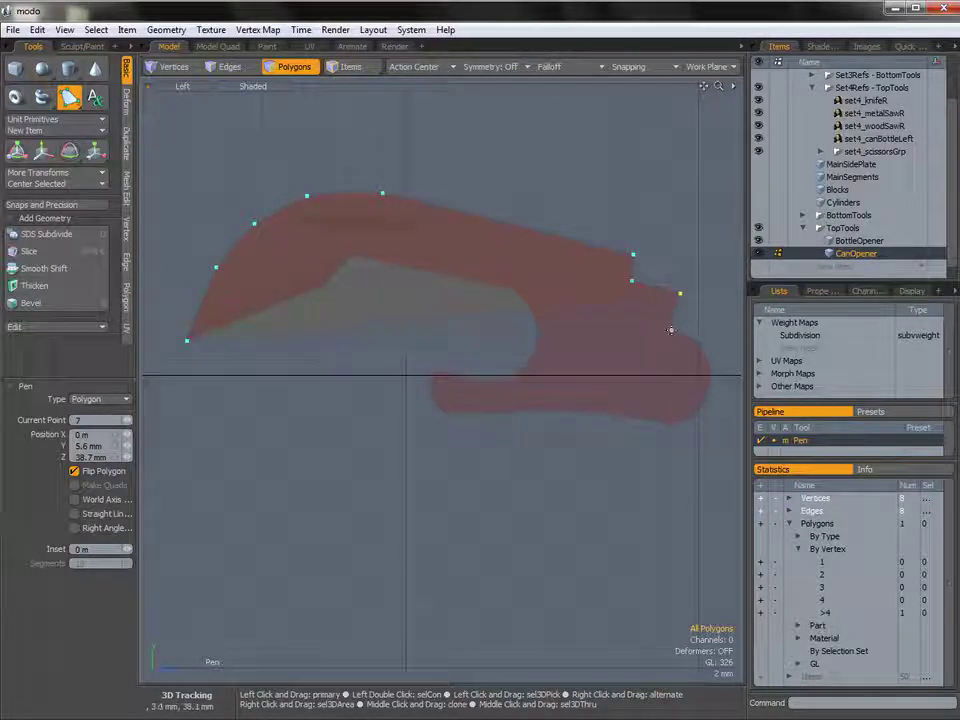
Step: Continue the CanOpener polygon around the rounded pivot end and along the lower edge to the hook's tip
left_click_drag(652, 341, 629, 326, "alt+shift")
left_click(678, 334)
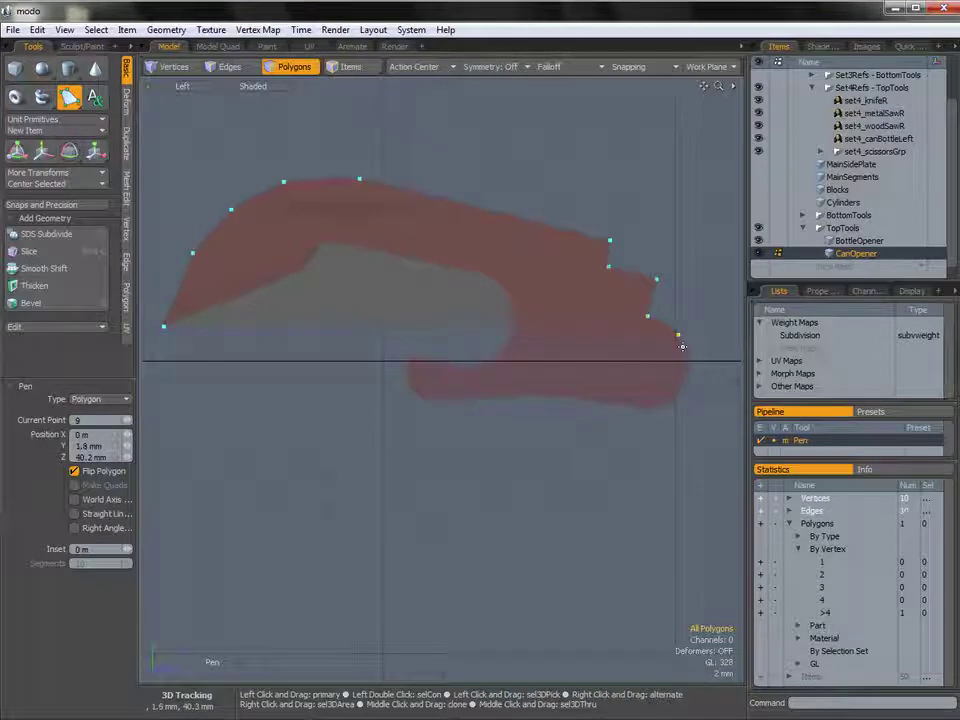
left_click(669, 404)
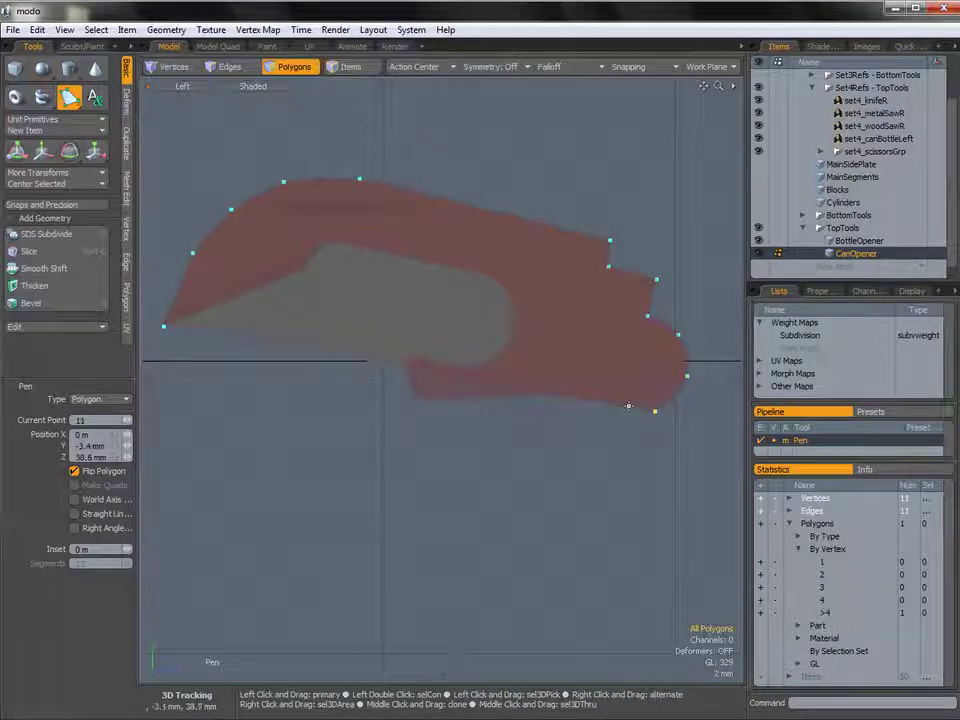
left_click(550, 395)
left_click(428, 400)
left_click(409, 385)
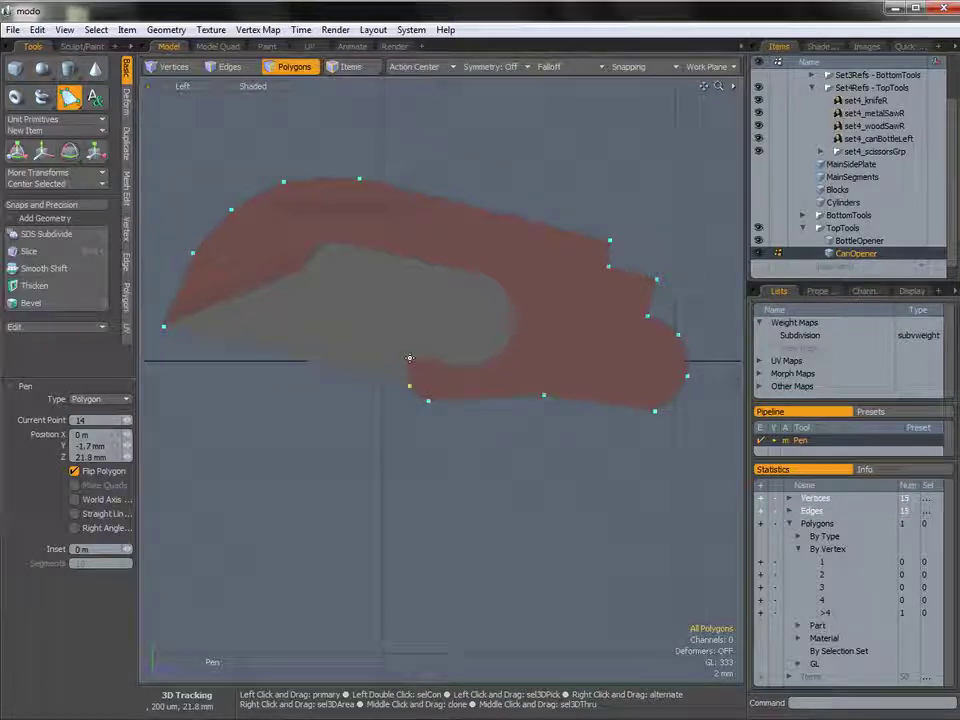
Step: Complete the CanOpener polygon by tracing the hook's inner edge, the curved cutout and the blade's lower corner
left_click(459, 367)
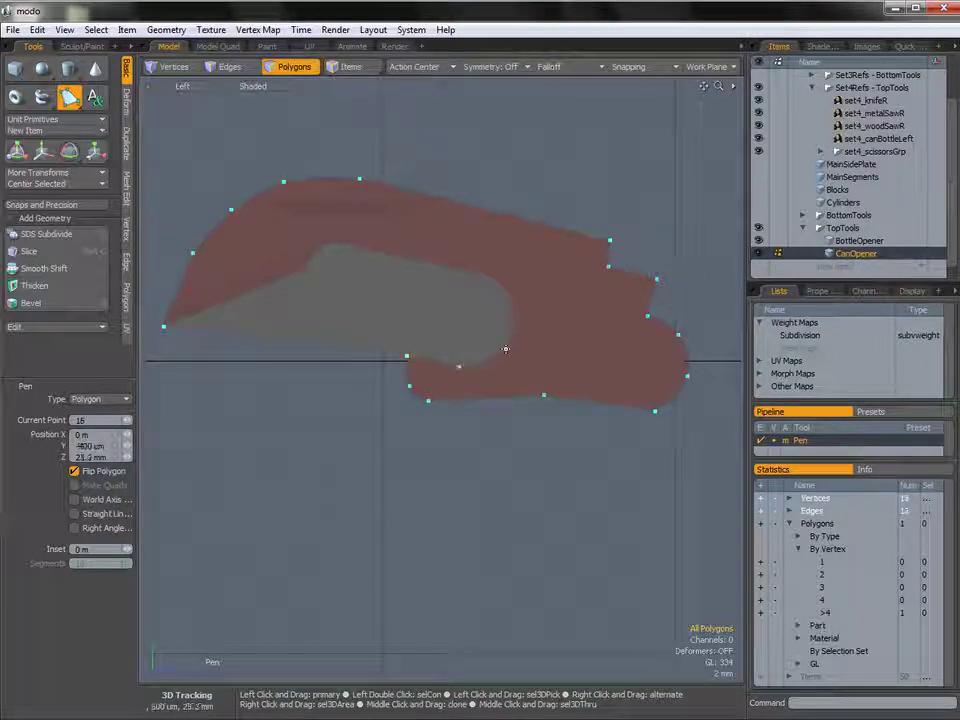
left_click(514, 311)
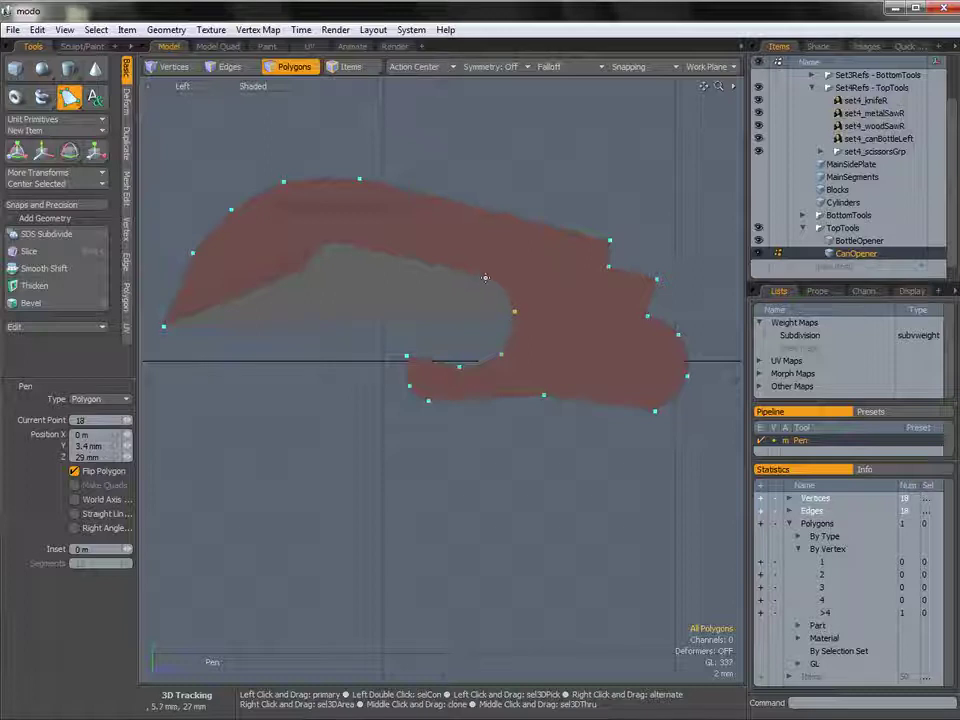
left_click(486, 275)
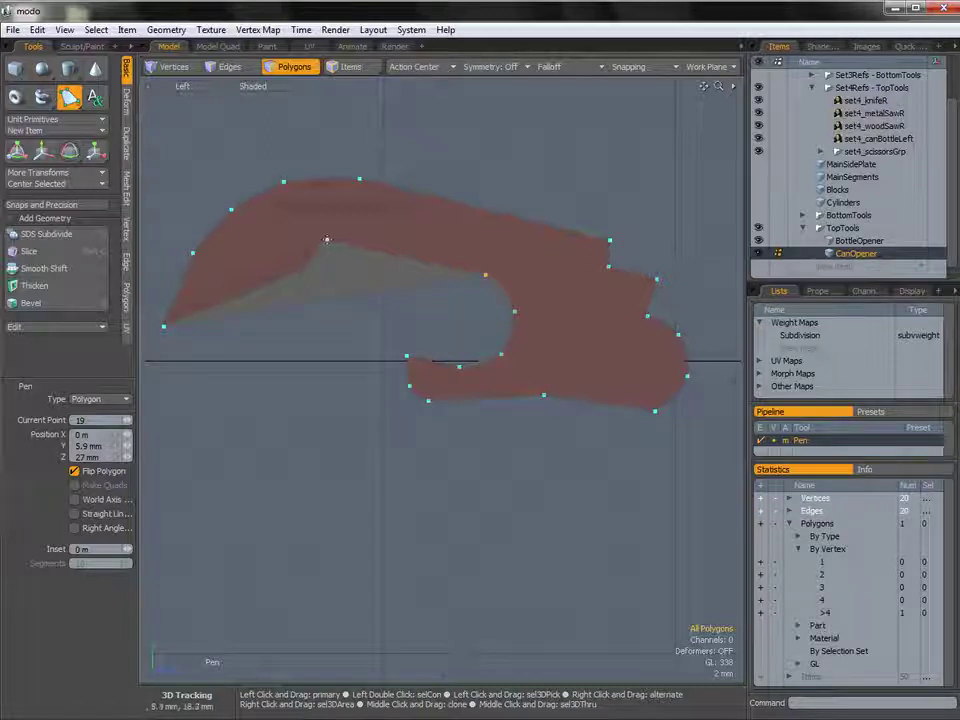
left_click(303, 271)
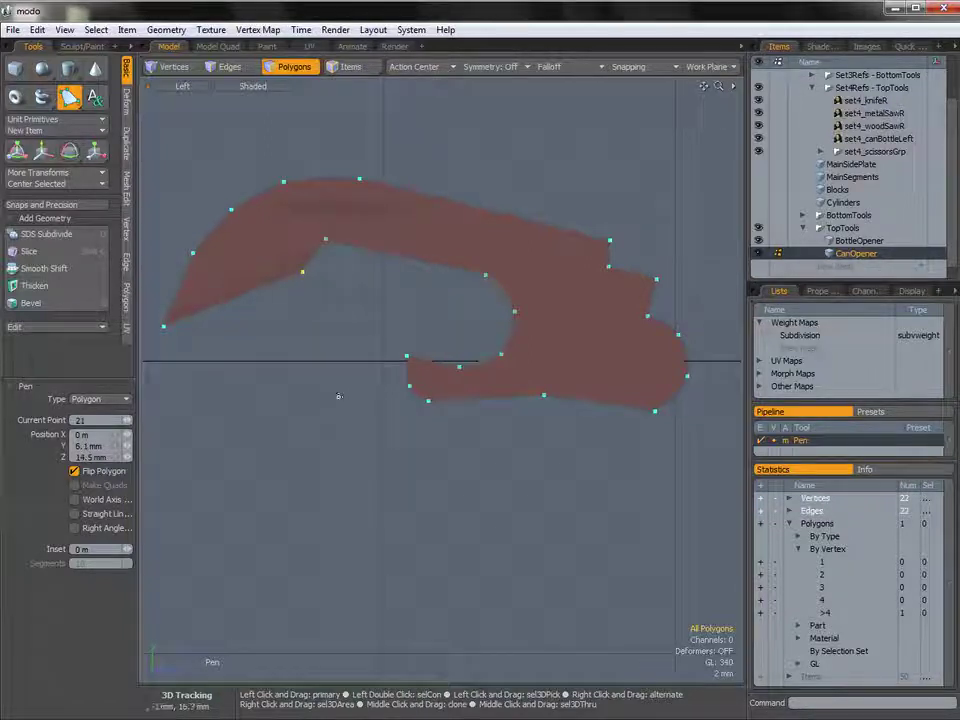
key("q")
Step: Edge-slice the CanOpener across the blade and at the start of the curved cutout up to the upper edge
left_click_drag(414, 331, 520, 354, "alt+shift")
left_click_drag(400, 284, 435, 276, "ctrl+alt")
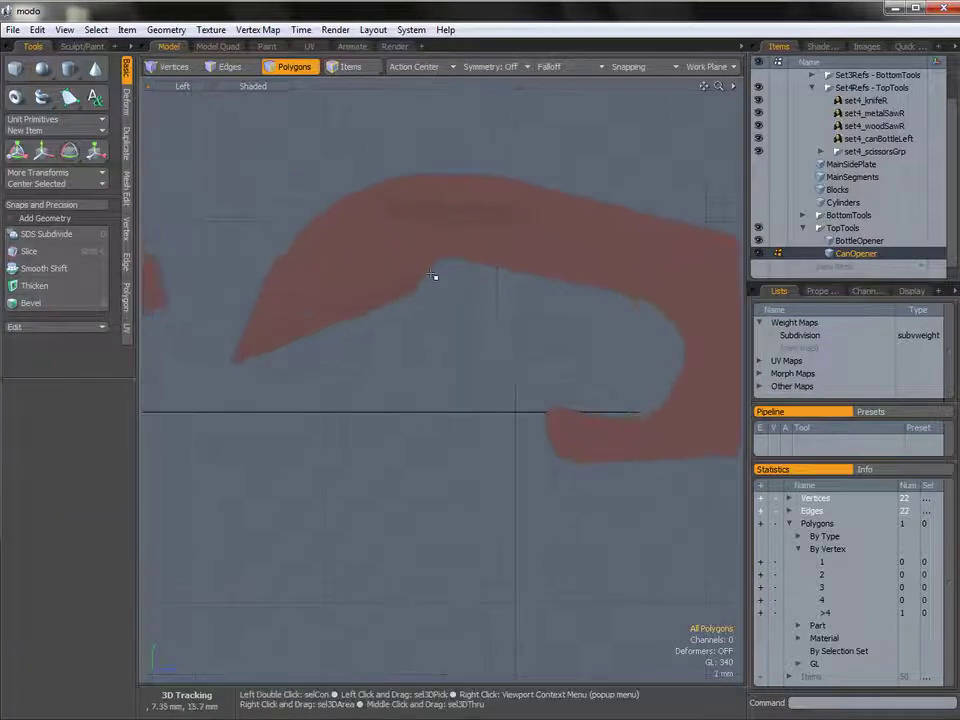
key("c")
left_click(438, 257)
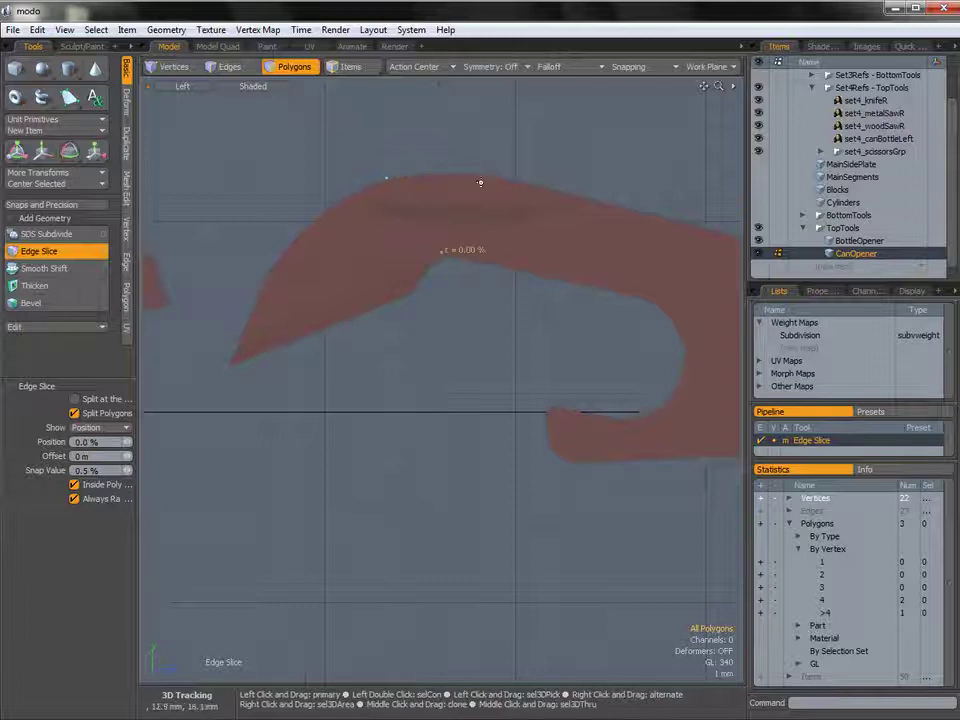
left_click_drag(596, 220, 438, 183, "alt+shift")
left_click(484, 260, "shift")
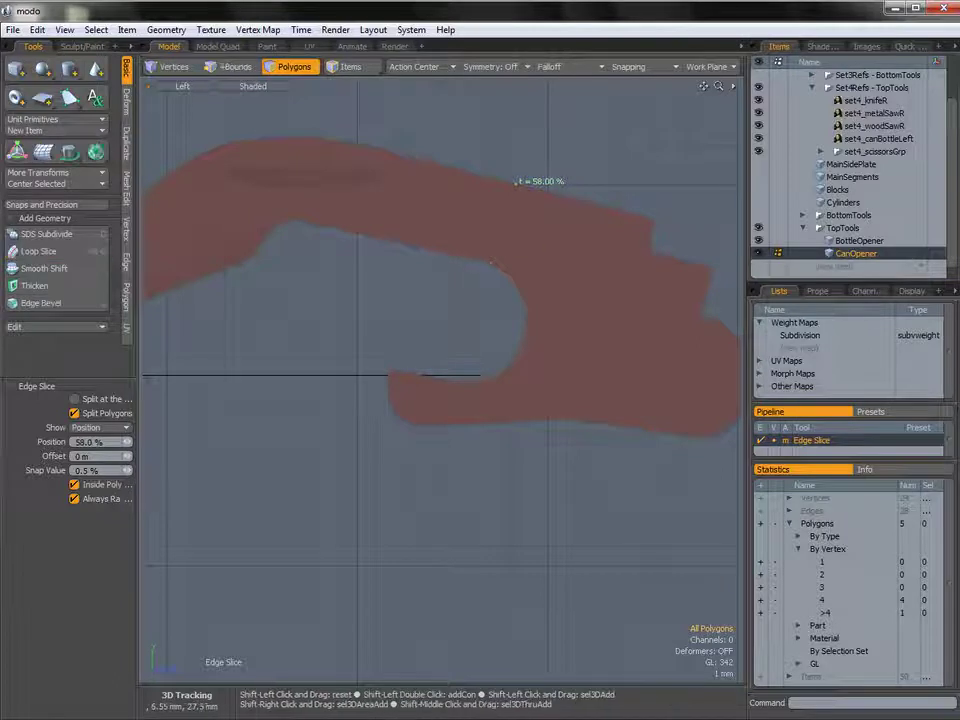
Step: Slice the CanOpener from the curved cutout to the stepped notch corners, and cut across its rounded pivot end
left_click_drag(563, 297, 527, 287, "alt+shift")
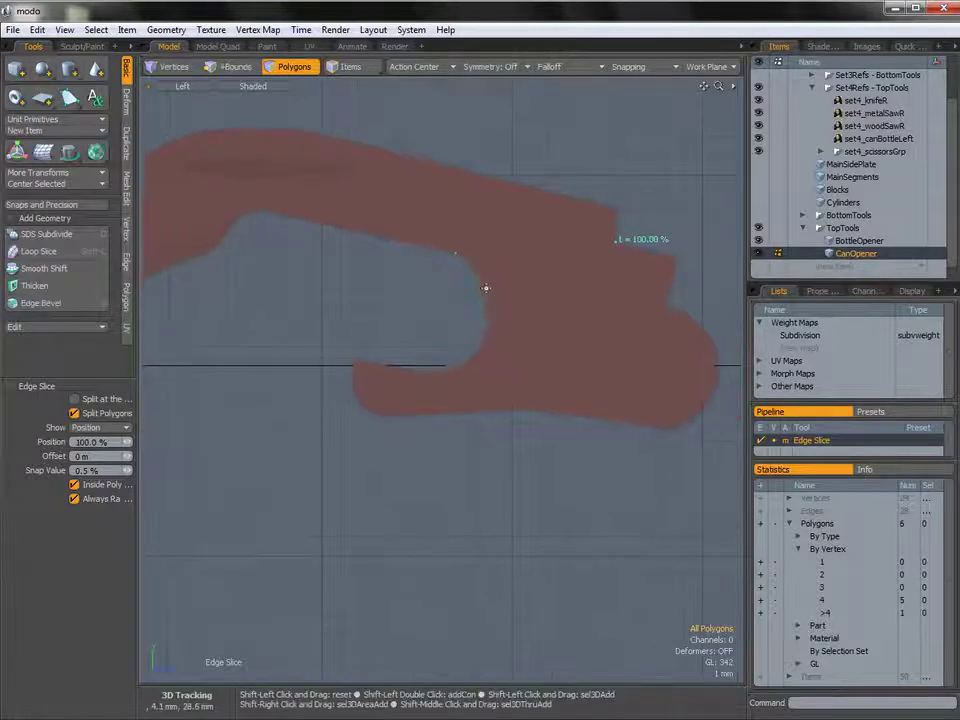
left_click(491, 297, "shift")
left_click(675, 259)
left_click_drag(598, 318, 550, 307, "alt+shift")
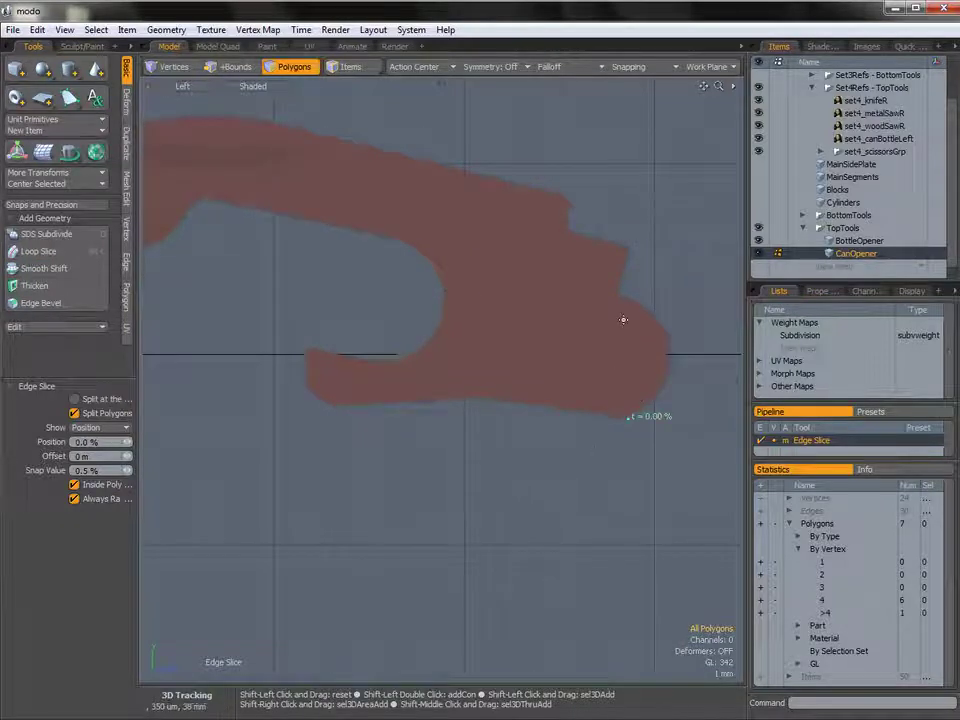
left_click(625, 414)
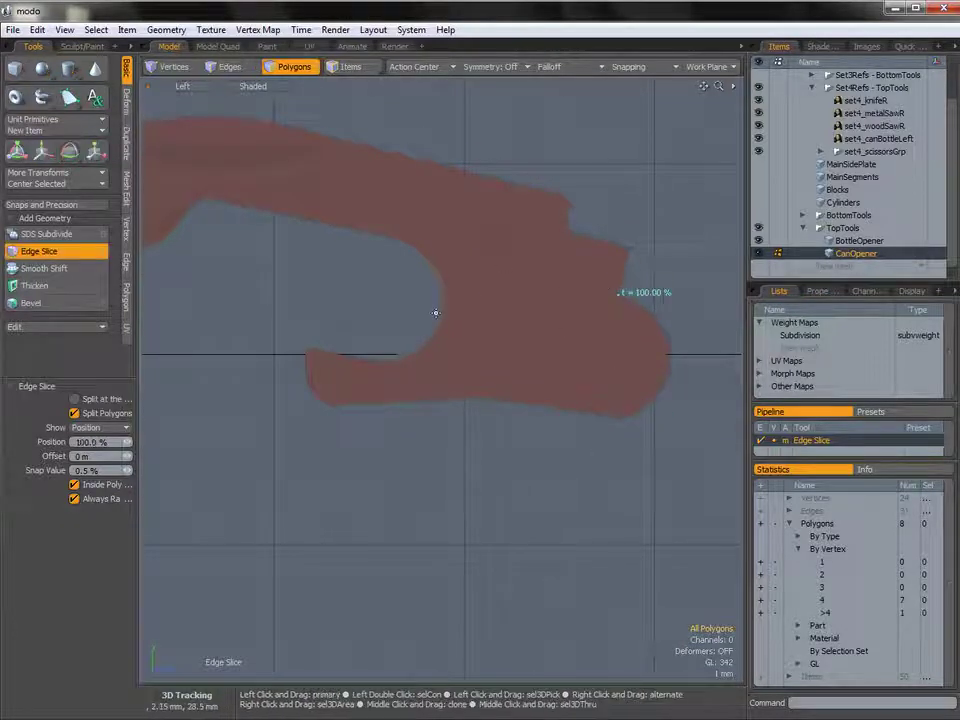
Step: Slice the CanOpener from the cutout to the lower edge and across the hook so that only quads remain
left_click(430, 346, "shift")
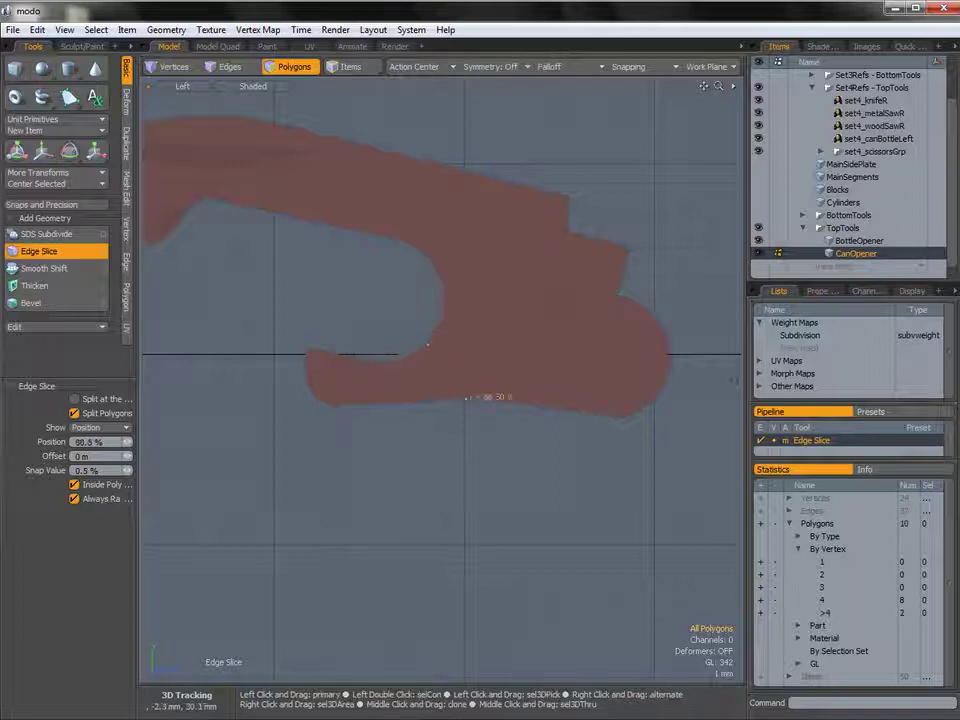
left_click_drag(375, 373, 434, 391, "ctrl+alt")
left_click(303, 421, "shift")
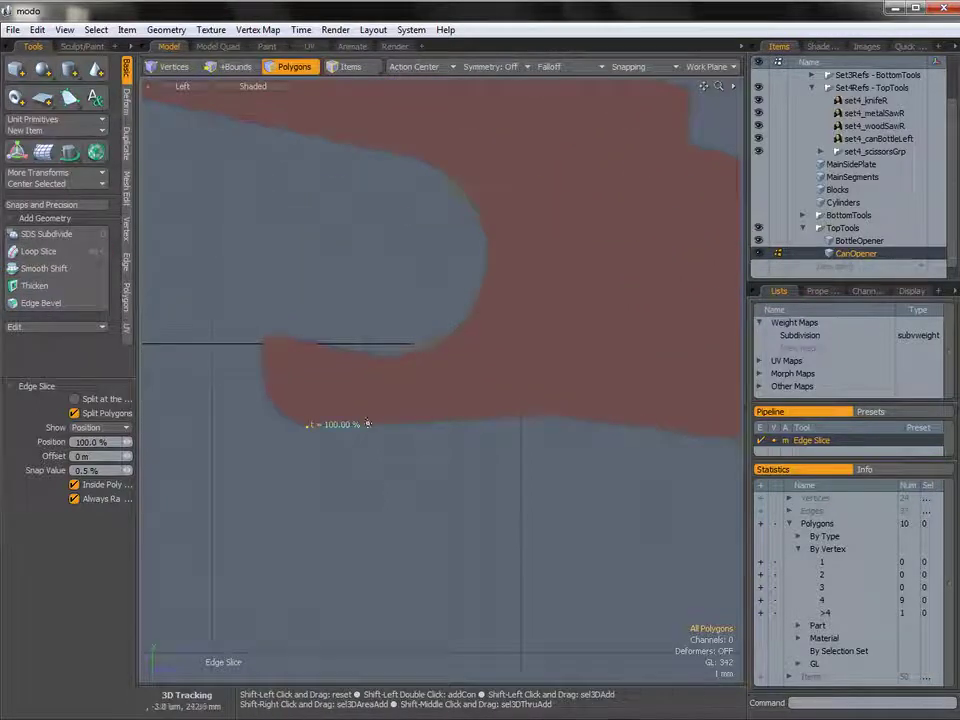
left_click(390, 352)
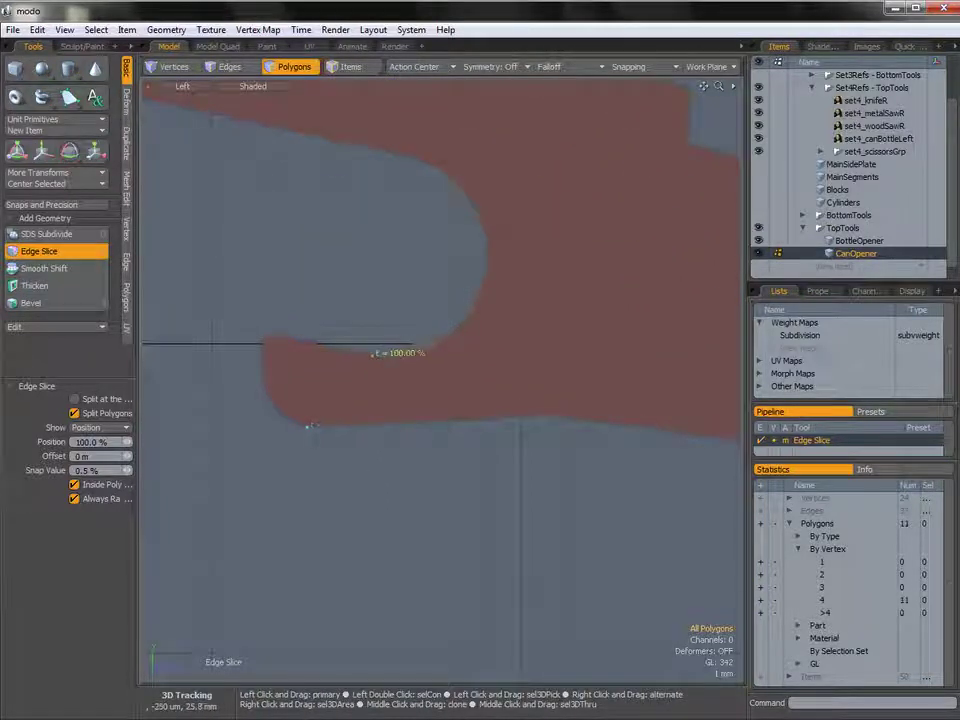
key("space")
Step: Select the lower corner vertex at the BottleOpener's tip and move it slightly inward
left_click_drag(510, 432, 397, 440, "ctrl+alt")
left_click_drag(444, 337, 462, 338, "alt+shift")
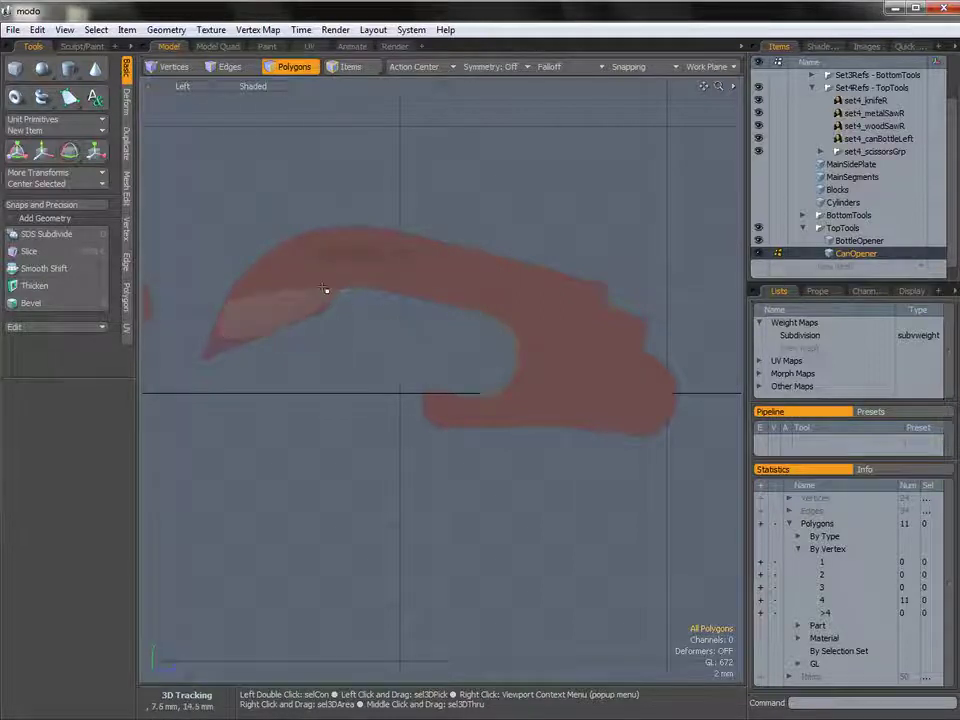
left_click_drag(541, 344, 461, 369, "ctrl+alt")
left_click_drag(461, 369, 594, 371, "alt+shift")
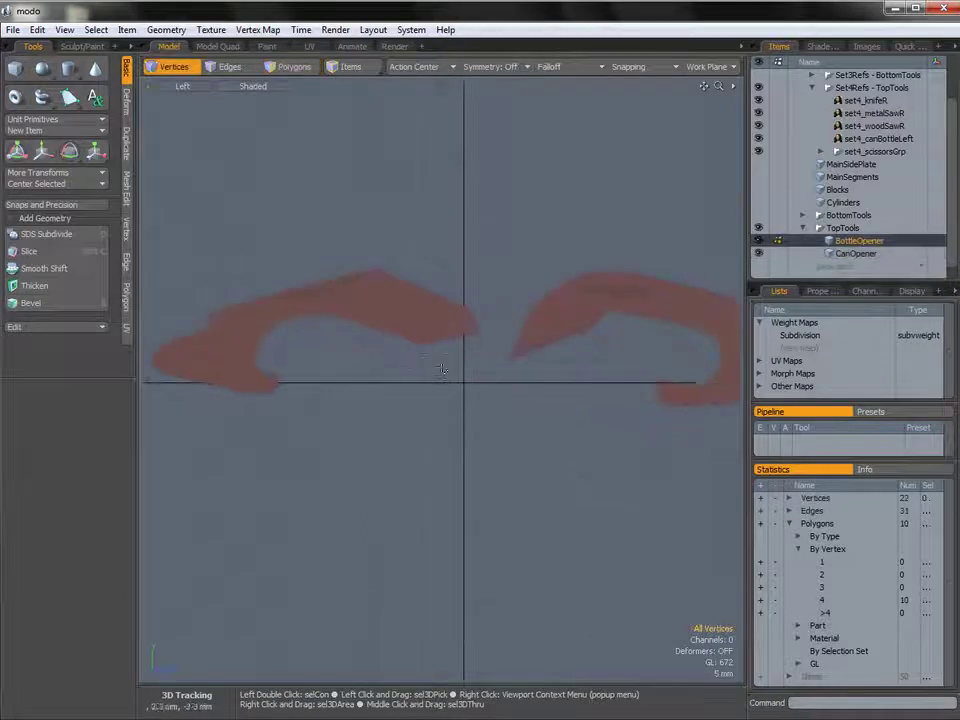
left_click_drag(429, 360, 448, 324, "ctrl+alt")
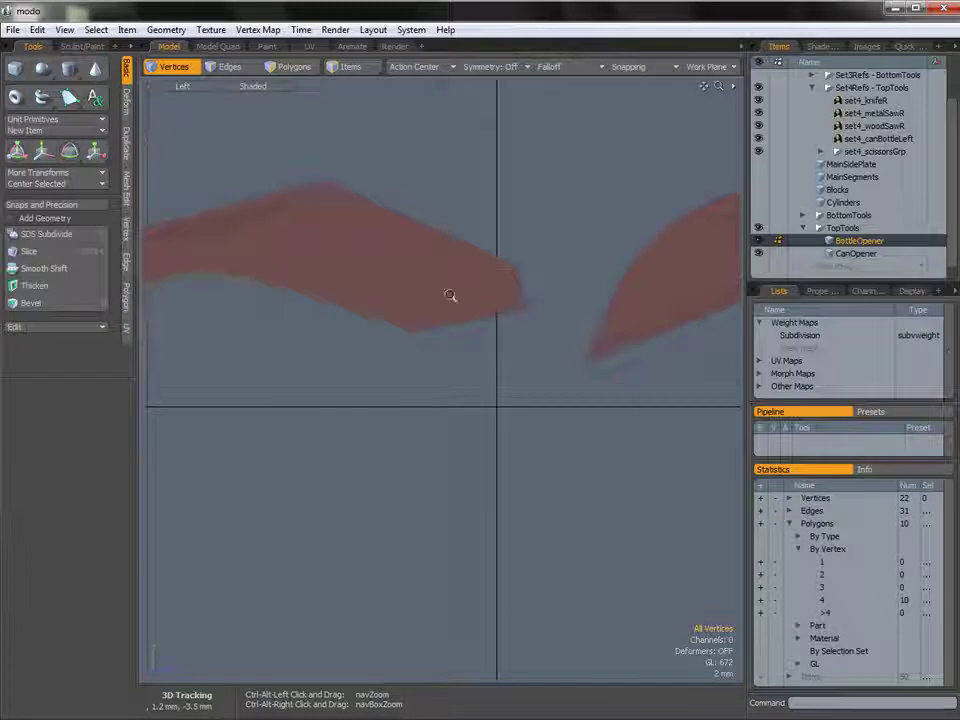
left_click_drag(498, 271, 588, 322, "ctrl+alt")
right_click_drag(579, 345, 583, 343)
key("w")
left_click_drag(581, 358, 576, 357)
key("q")
Step: Adjust the BottleOpener's outline by nudging the tip's upper corner vertex, the neighbouring upper-edge vertex and the blade's lower corner vertex
right_click_drag(550, 203, 546, 234)
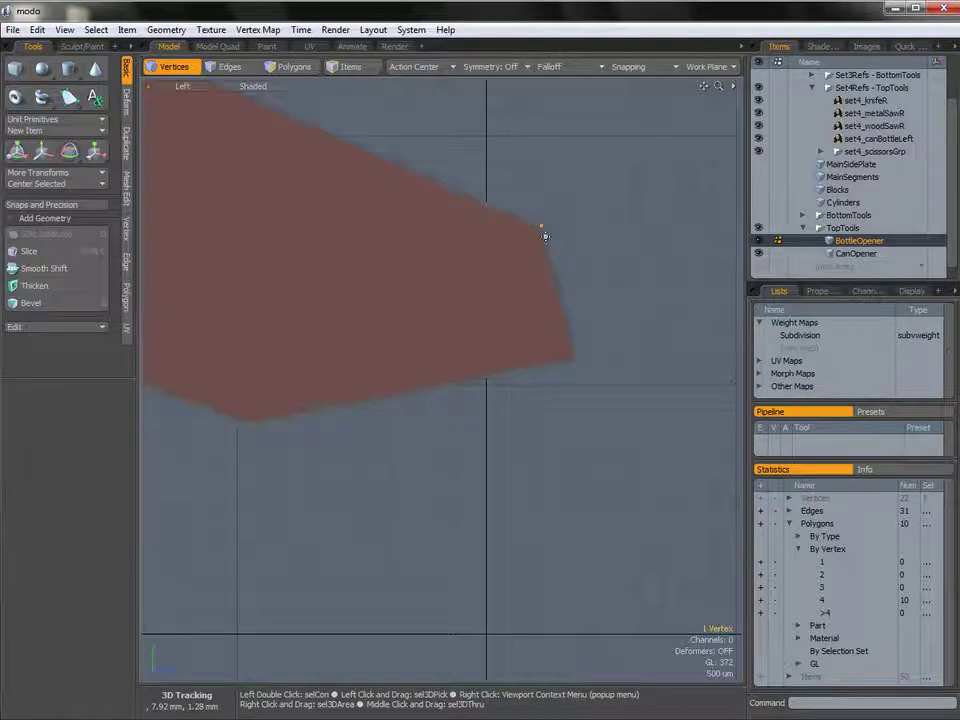
key("w")
key("q")
mouse_move(410, 148)
right_mouse_down()
mouse_move(402, 178)
mouse_move(413, 168)
right_mouse_up()
key("w")
left_click_drag(399, 163, 399, 167)
key("q")
right_click_drag(247, 417, 275, 421)
key("w")
left_click(254, 434)
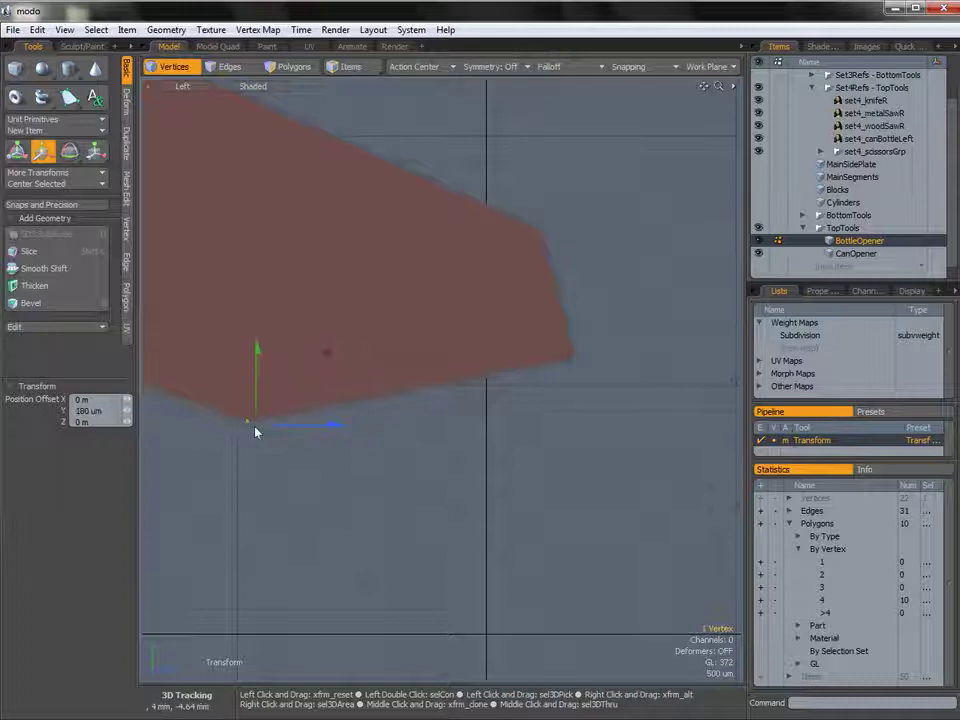
Step: Edge-slice the BottleOpener's tip with cuts close to its upper and lower corners to tighten them
key("c")
scroll(535, 222, "up", 2)
left_click(538, 217)
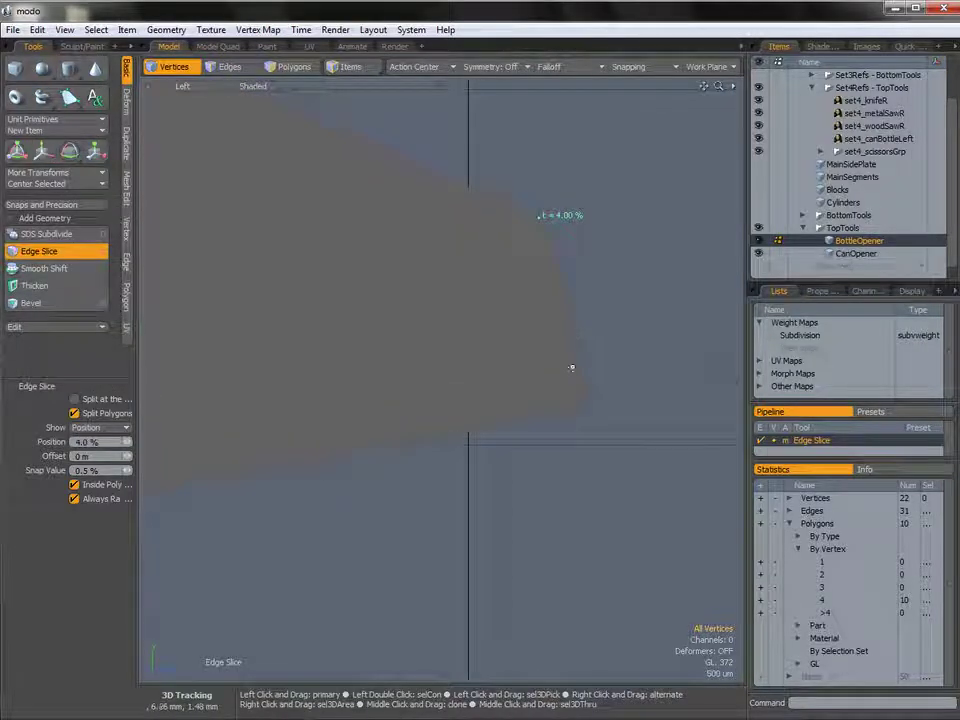
left_click_drag(593, 405, 584, 407)
key("ctrl+z")
left_click(584, 407)
key("shift")
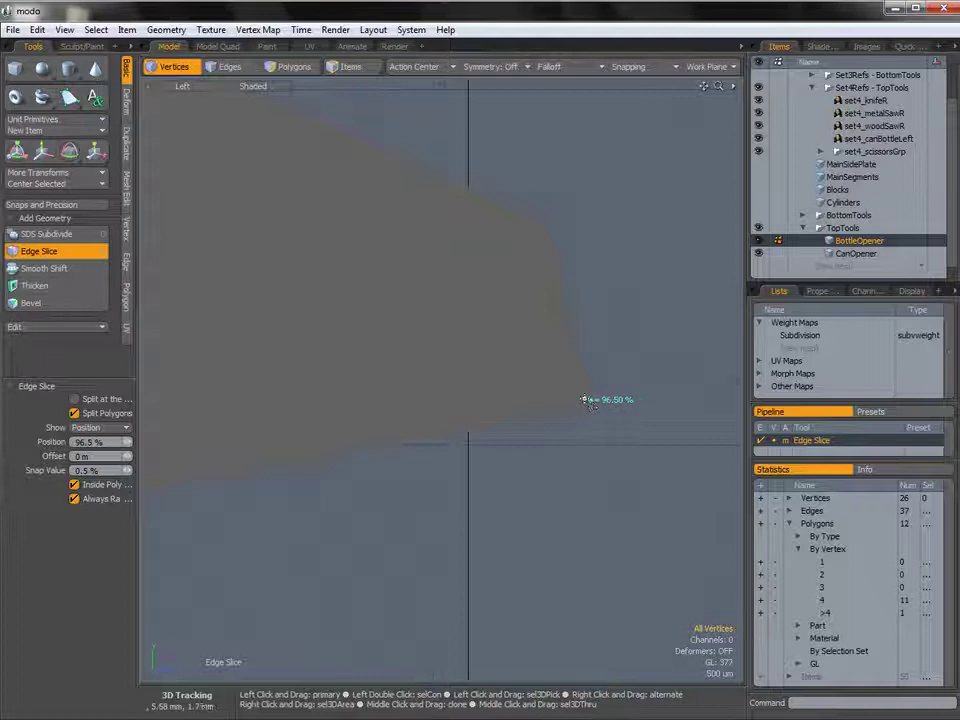
key("shift")
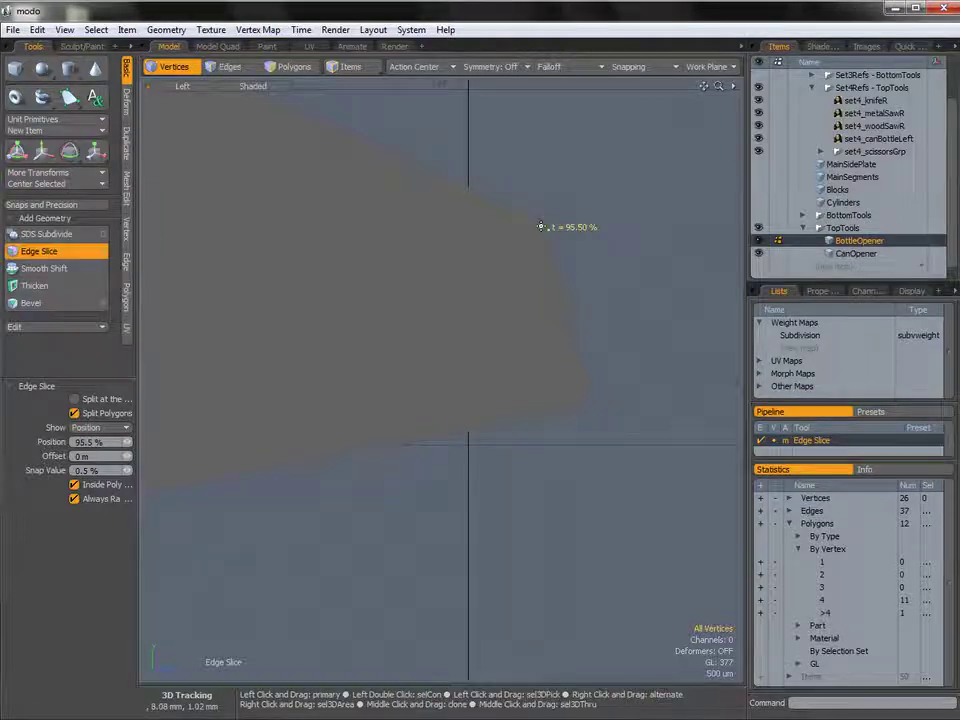
left_click(545, 222)
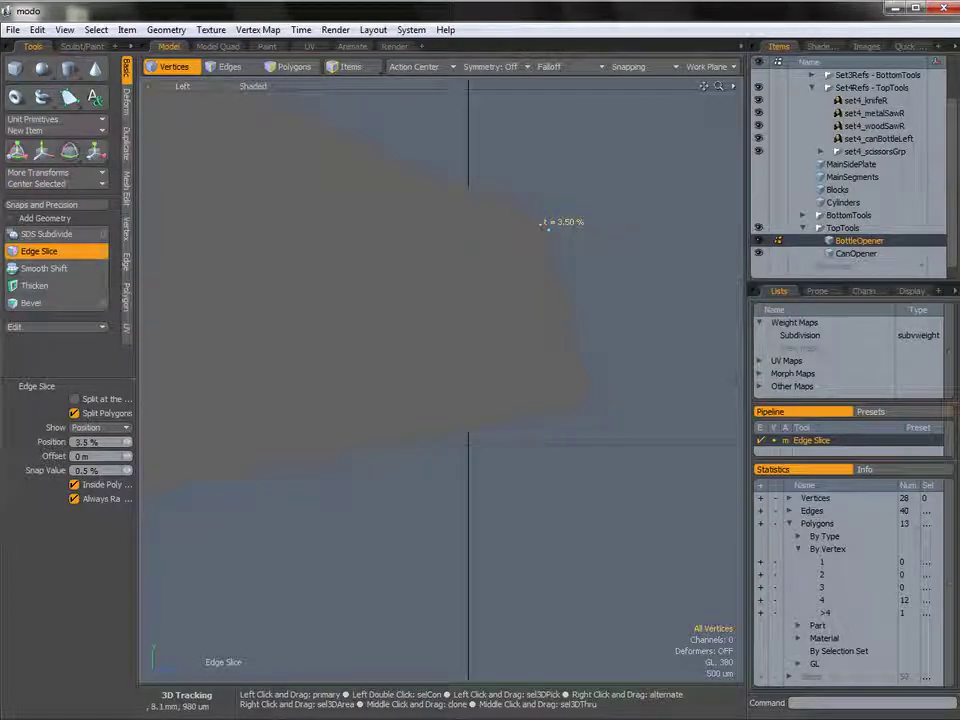
Step: Examine the small corner polygons at the BottleOpener's tip and preview the tip with subdivision smoothing
left_click_drag(452, 416, 688, 369, "alt+shift")
left_click_drag(362, 451, 408, 450, "ctrl+alt")
left_click_drag(498, 390, 352, 420, "alt+shift")
left_click_drag(722, 276, 634, 309, "alt+shift")
key("space")
left_click_drag(603, 267, 648, 262, "ctrl+alt")
key("3")
left_click(580, 209)
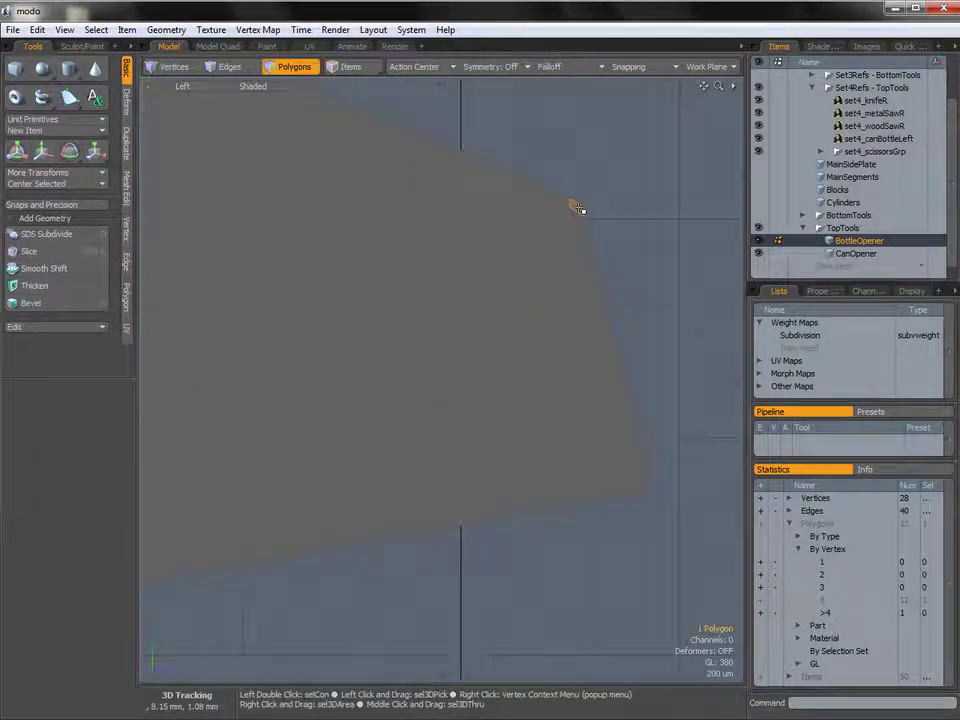
left_click(648, 488, "shift")
left_click(653, 551)
left_click_drag(656, 491, 540, 491, "ctrl+alt")
left_click_drag(633, 370, 607, 360, "alt+shift")
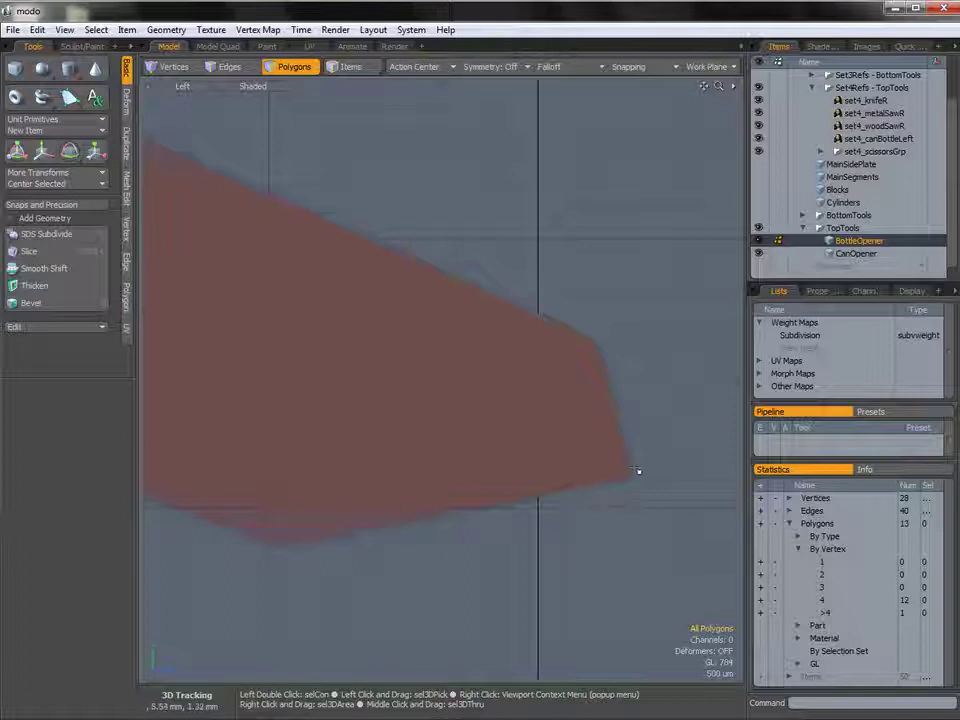
Step: Edge-slice the BottleOpener close to both sides of the edge running from the blade's lower corner to the upper edge
left_click_drag(426, 433, 611, 315, "alt+shift")
left_click_drag(472, 438, 409, 506, "ctrl+alt")
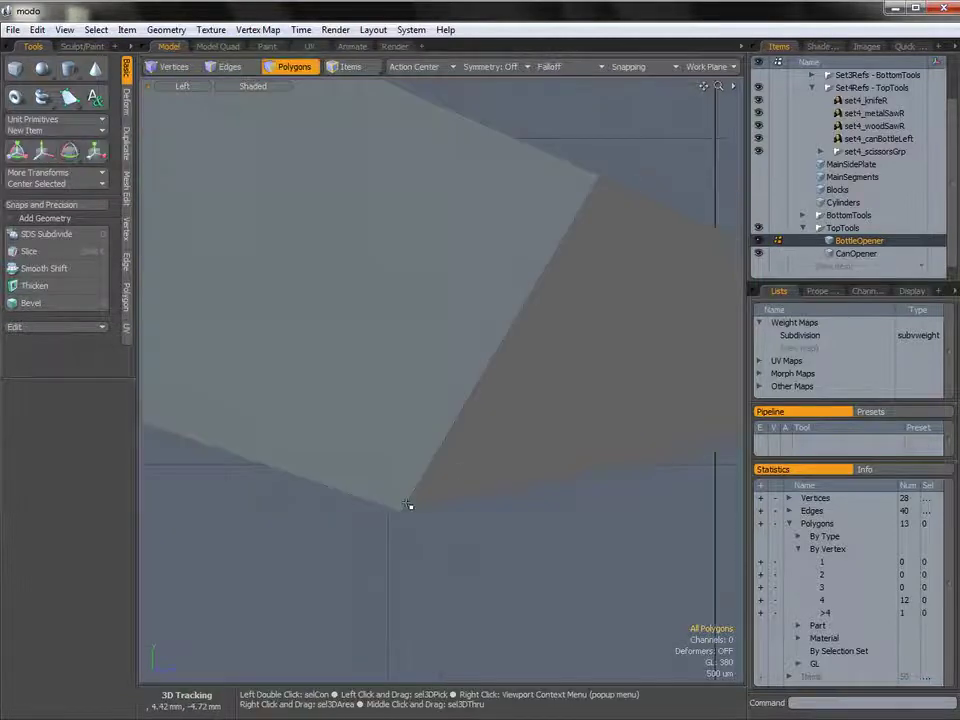
left_click_drag(467, 464, 484, 463, "ctrl+alt")
mouse_move(371, 392)
left_mouse_down("ctrl+alt")
mouse_move(480, 474)
mouse_move(401, 544)
left_mouse_up("ctrl+alt")
key("c")
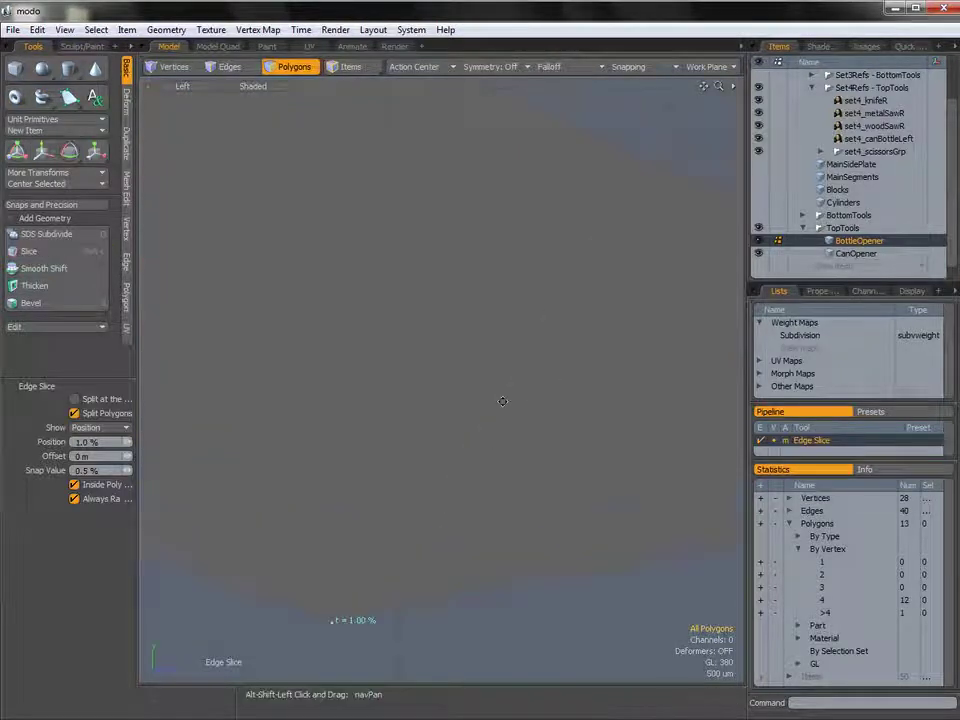
left_click(618, 145)
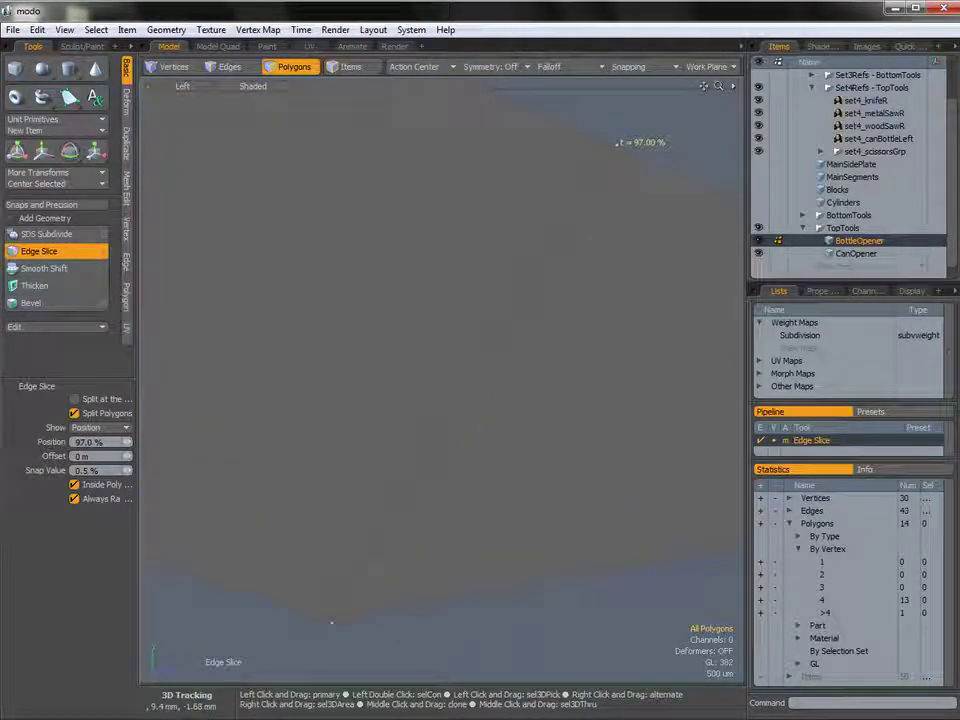
left_click_drag(618, 145, 604, 138)
left_click(602, 138, "shift")
left_click(321, 621)
key("space")
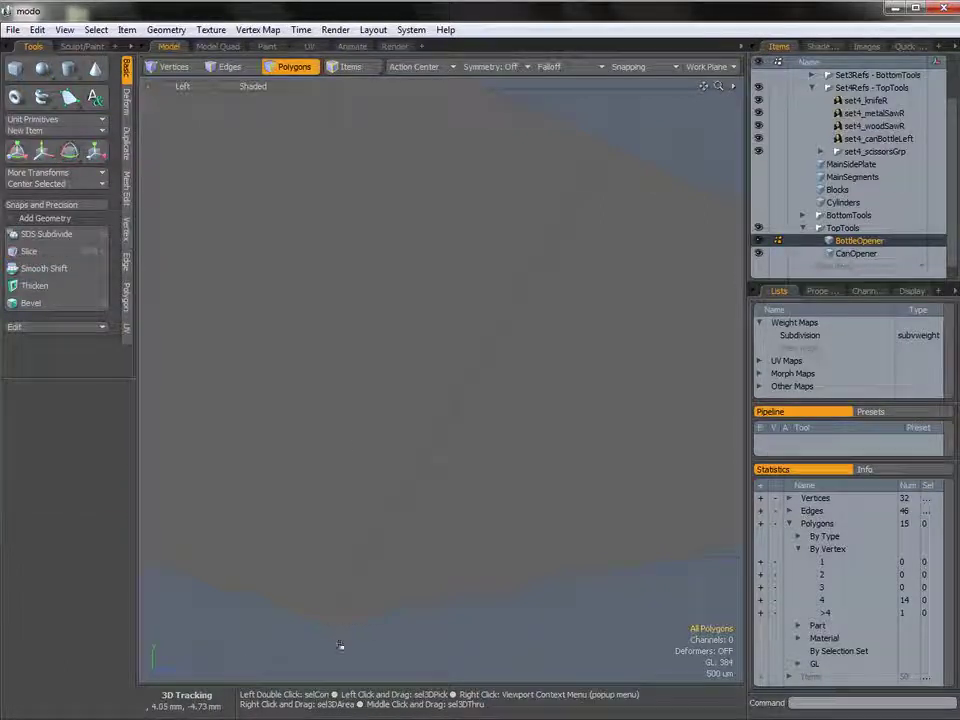
Step: Edge-slice the BottleOpener just beside its upper peak on the pivot side, down to the curved underside
left_click_drag(424, 587, 392, 591, "ctrl+alt")
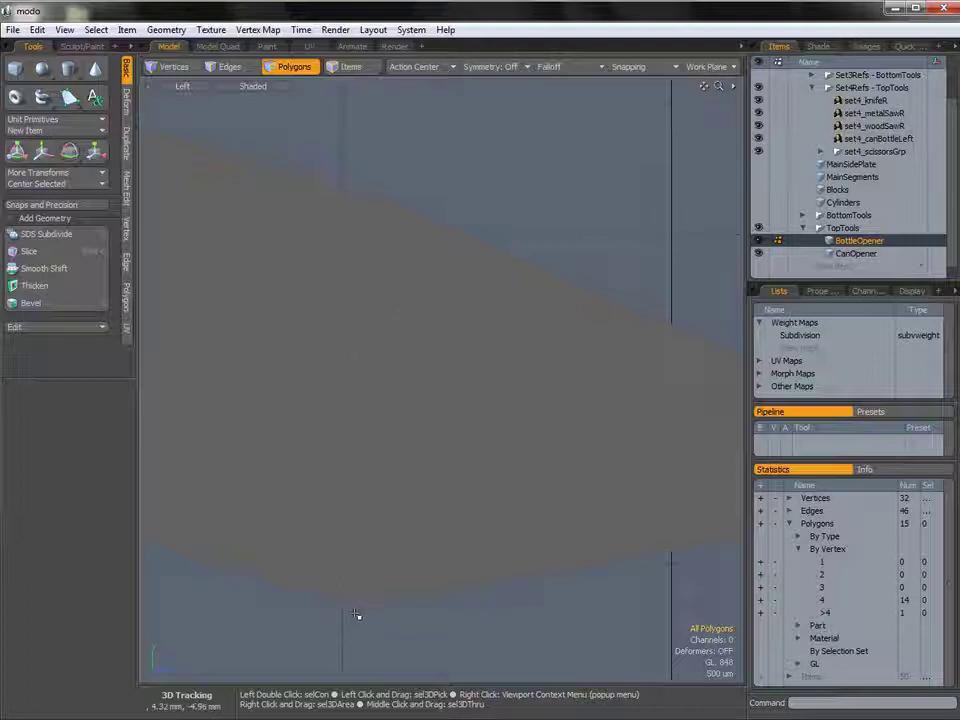
mouse_move(342, 537)
left_mouse_down("ctrl+alt")
mouse_move(324, 531)
mouse_move(581, 528)
left_mouse_up("ctrl+alt")
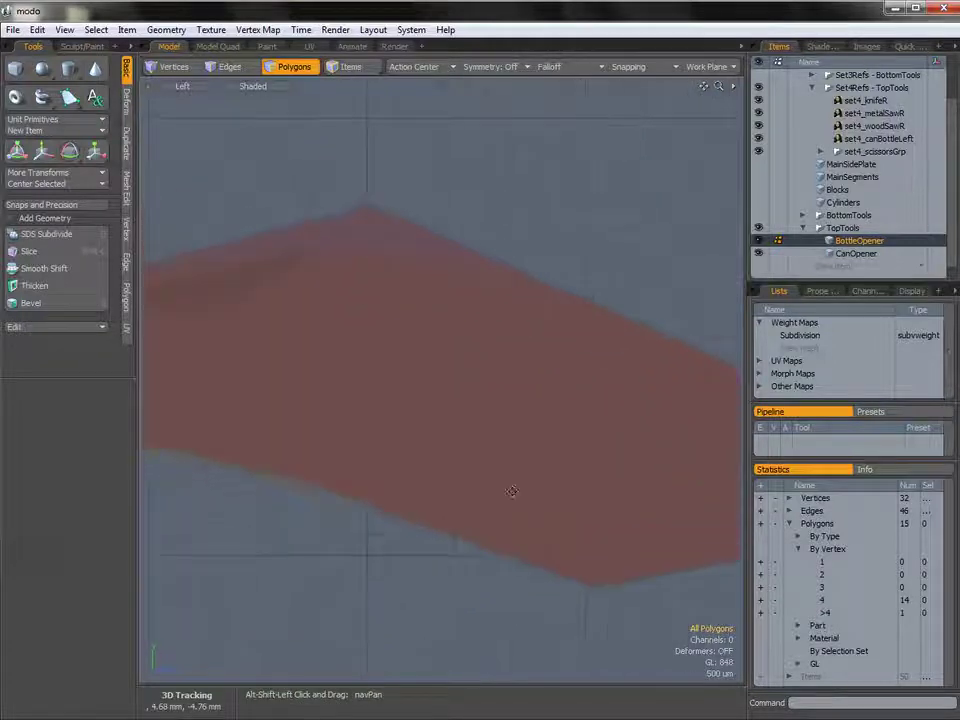
left_click_drag(455, 370, 514, 407, "alt+shift")
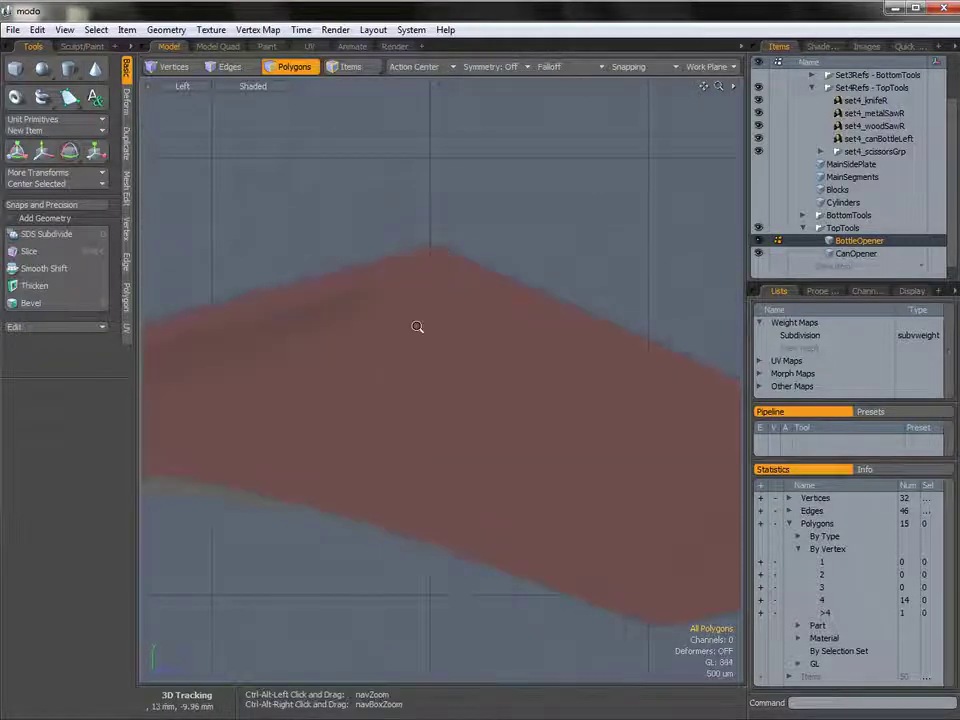
left_click_drag(418, 326, 437, 322, "ctrl+alt")
left_click_drag(422, 253, 436, 247, "ctrl+alt")
key("alt+c")
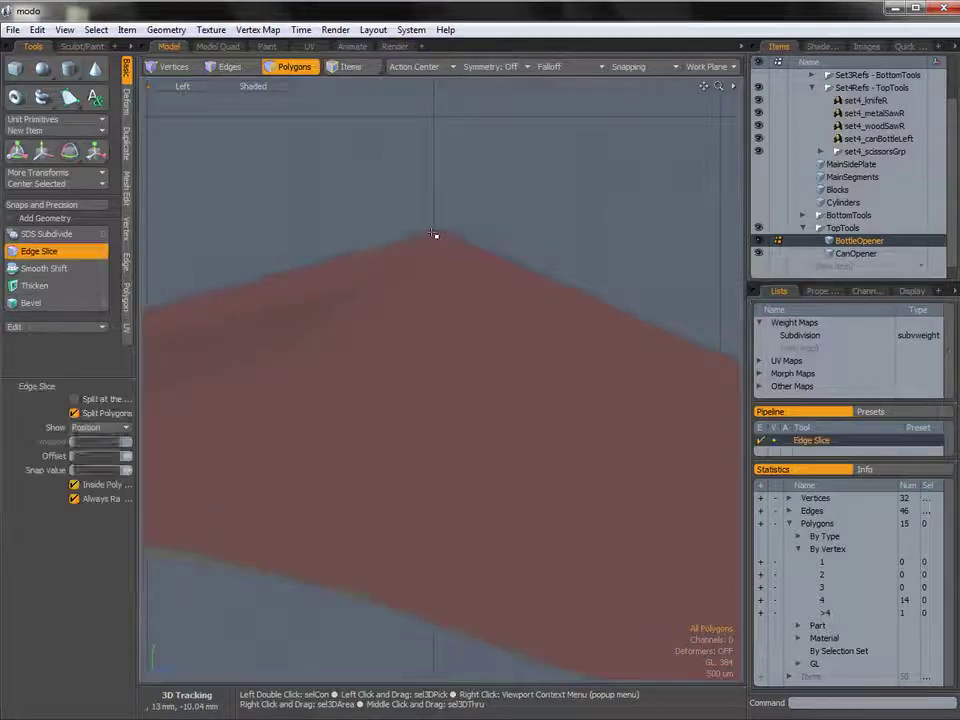
left_click(438, 231)
left_click_drag(308, 510, 460, 523, "alt+shift")
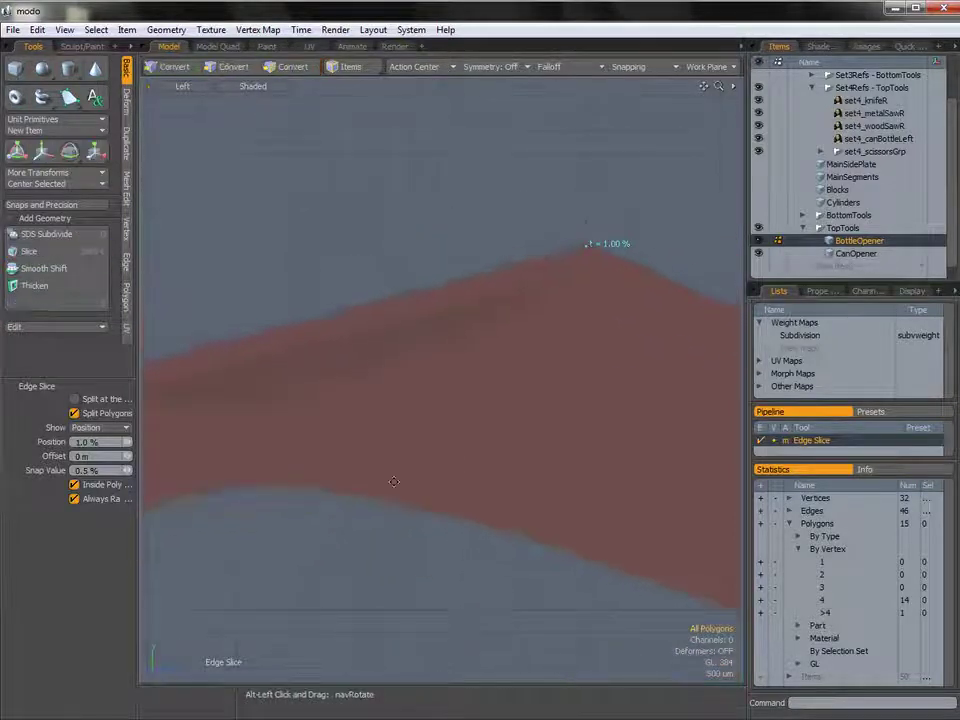
left_click(344, 499)
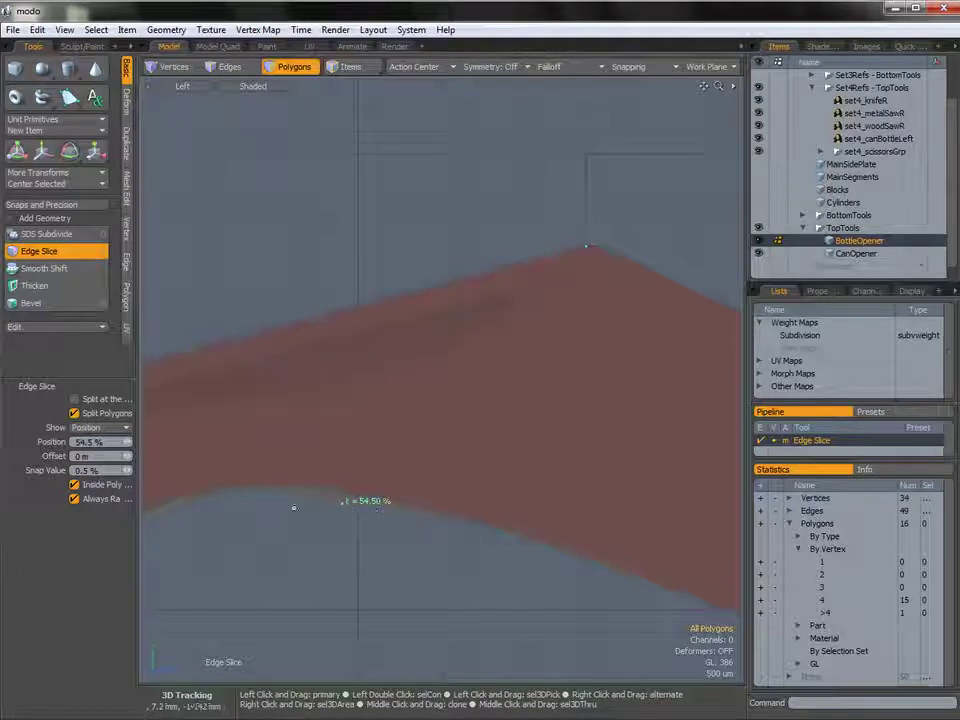
left_click_drag(293, 508, 207, 489, "alt+shift")
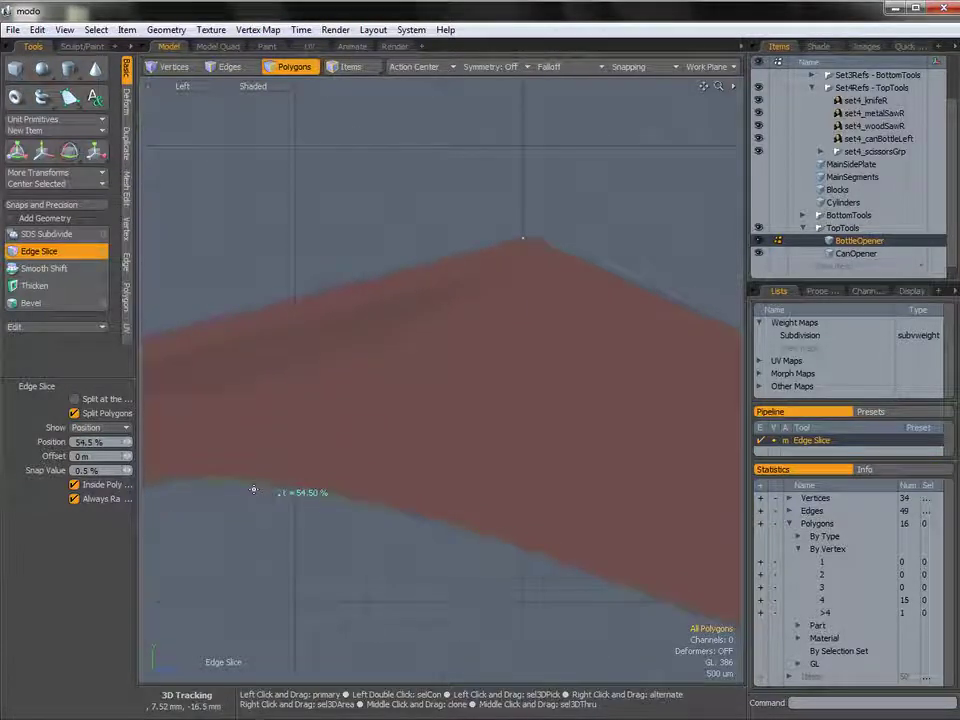
Step: Edge-slice the BottleOpener just beside its upper peak on the tip side, down to the underside
left_click_drag(431, 490, 346, 464, "alt+shift")
left_click(455, 216, "shift")
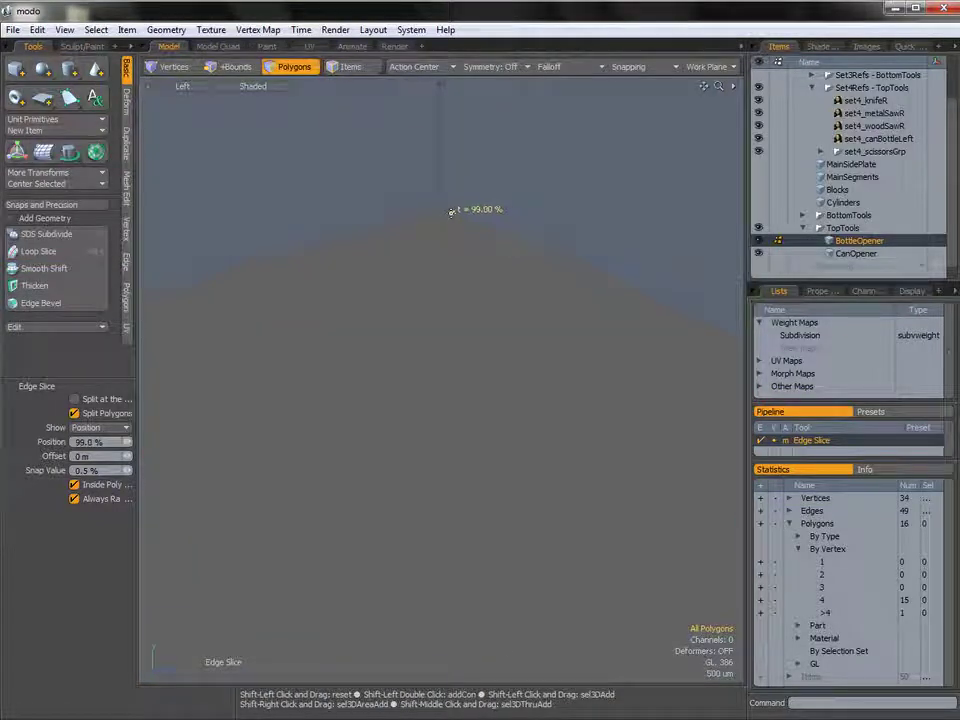
left_click_drag(447, 520, 408, 496, "alt")
left_click(480, 494)
left_click_drag(489, 467, 547, 455, "alt+shift")
key("space")
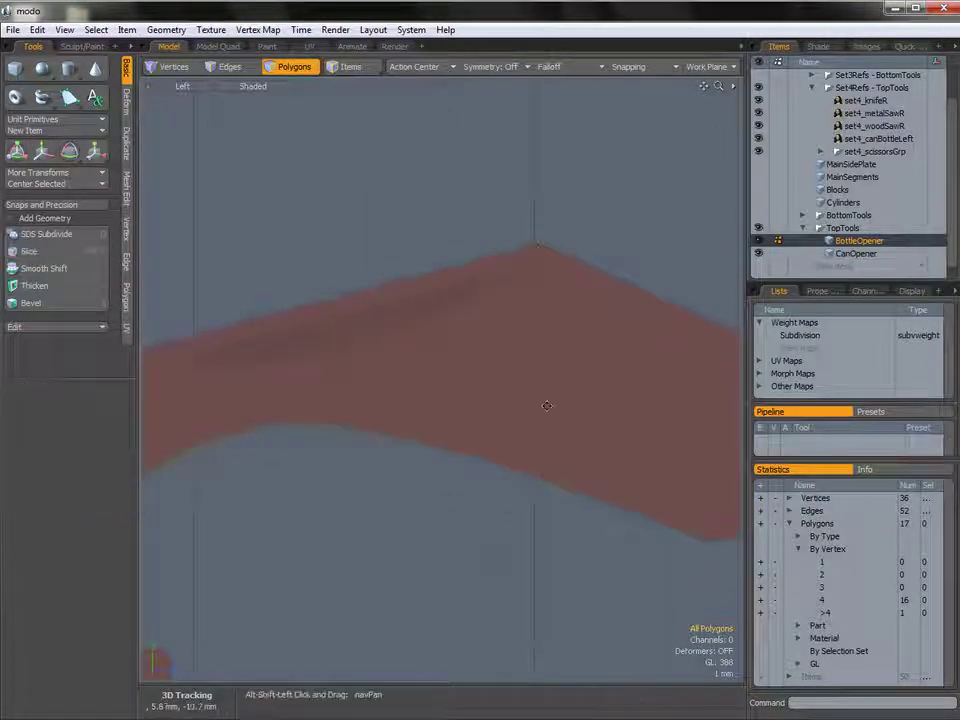
Step: With subdivision smoothing on, raise the underside edge at the top of the BottleOpener's curved cutout slightly
left_click_drag(546, 405, 452, 422, "alt+shift")
left_click_drag(448, 313, 480, 310, "ctrl+alt")
left_click_drag(428, 253, 401, 229, "alt+shift")
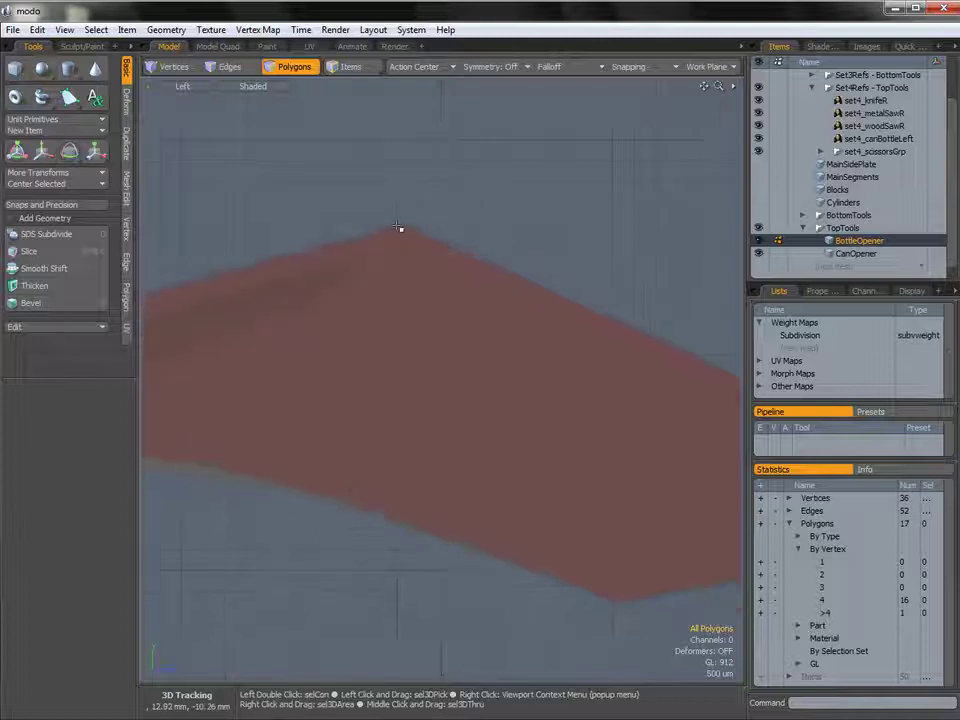
left_click_drag(438, 362, 561, 356, "ctrl+alt")
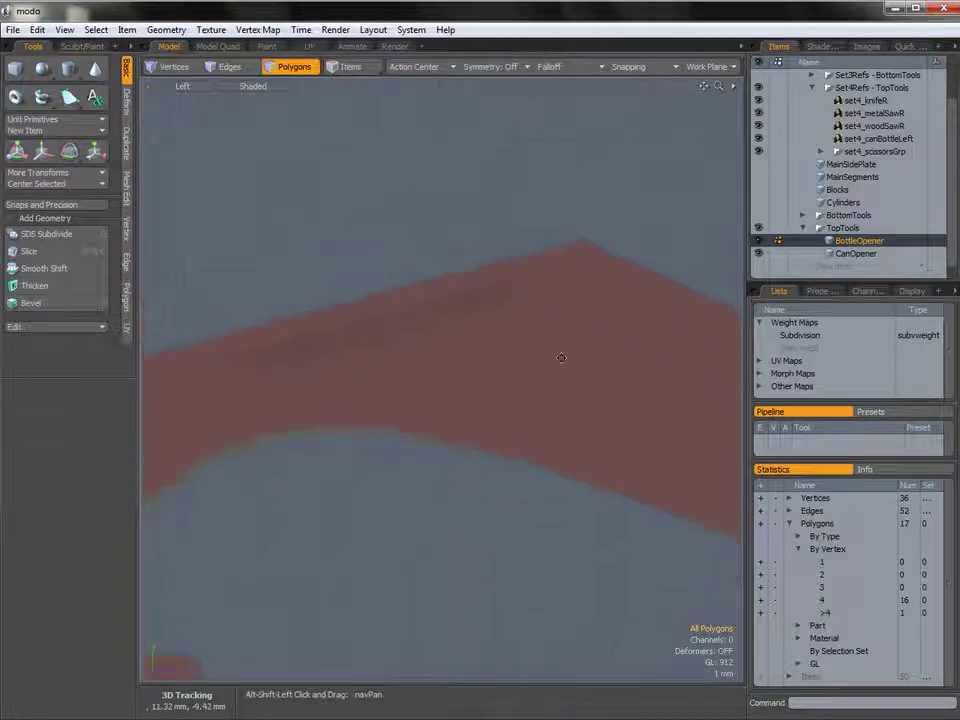
left_click_drag(463, 476, 448, 485, "alt+shift")
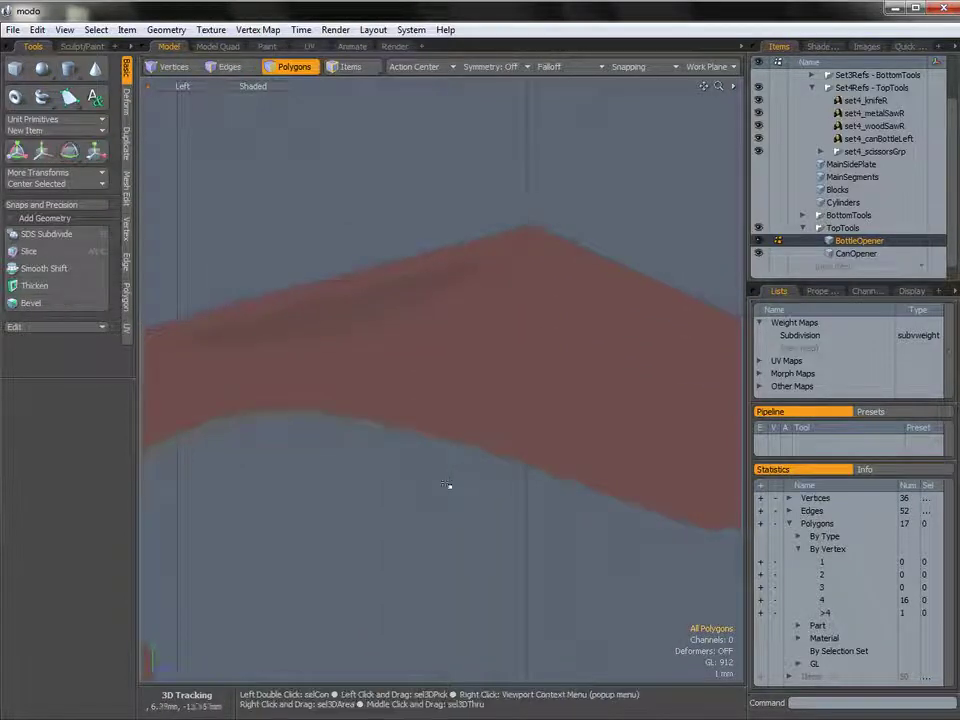
key("2")
left_click(285, 420)
key("w")
left_click_drag(285, 420, 283, 411)
key("space")
Step: Nudge the two underside edges between the BottleOpener's curved cutout and the blade's lower corner into a smoother line
left_click(404, 438)
key("w")
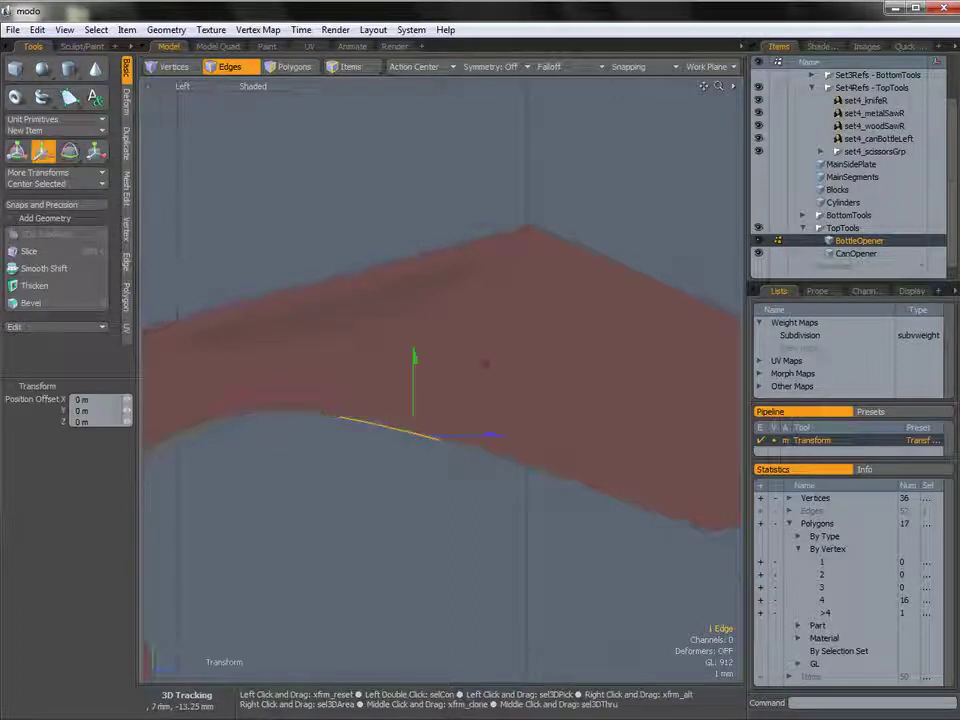
left_click_drag(413, 438, 414, 440)
key("space")
left_click(511, 467)
key("w")
left_click_drag(507, 468, 508, 466)
key("space")
left_click(426, 470)
Step: Examine the smoothed BottleOpener outline along the blade, the curved cutout and the notch
left_click_drag(424, 465, 414, 437, "alt+shift")
left_click_drag(587, 443, 561, 436, "ctrl+alt")
mouse_move(404, 362)
left_mouse_down()
mouse_move(506, 369)
mouse_move(711, 429)
left_mouse_up()
left_click(633, 409)
mouse_move(632, 424)
left_mouse_down("alt+shift")
mouse_move(517, 422)
mouse_move(636, 443)
mouse_move(495, 437)
left_mouse_up("alt+shift")
left_click(279, 427)
mouse_move(179, 410)
left_mouse_down("alt+shift")
mouse_move(447, 381)
mouse_move(510, 384)
left_mouse_up("alt+shift")
left_click_drag(477, 313, 430, 316, "ctrl+alt")
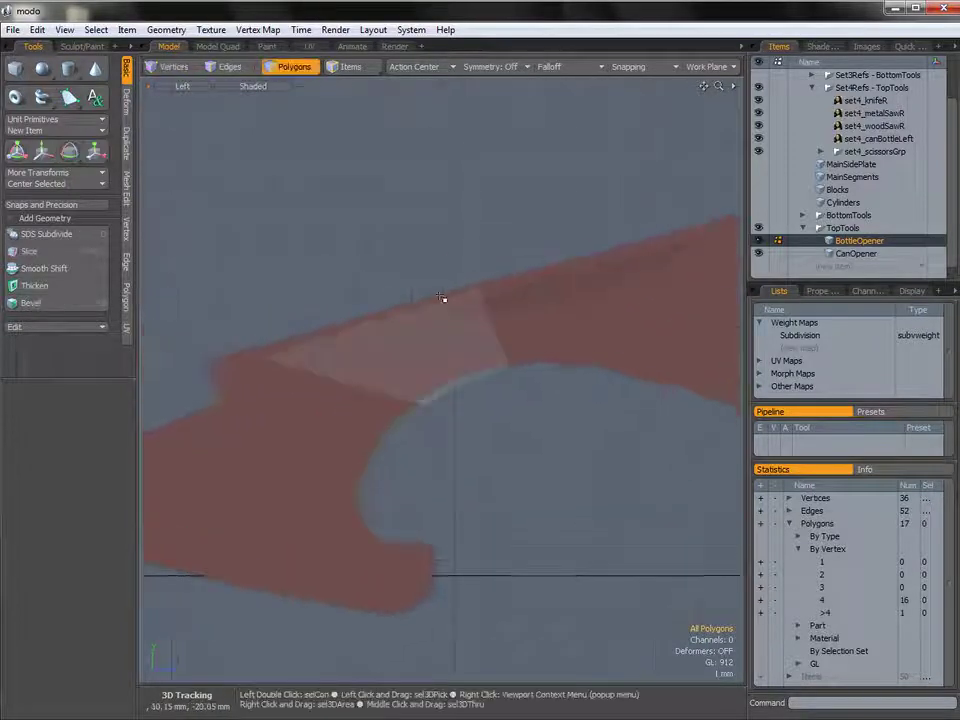
Step: Turn off subdivision smoothing and lower the long upper edge beside the BottleOpener's notch slightly
key("2")
left_click(420, 314)
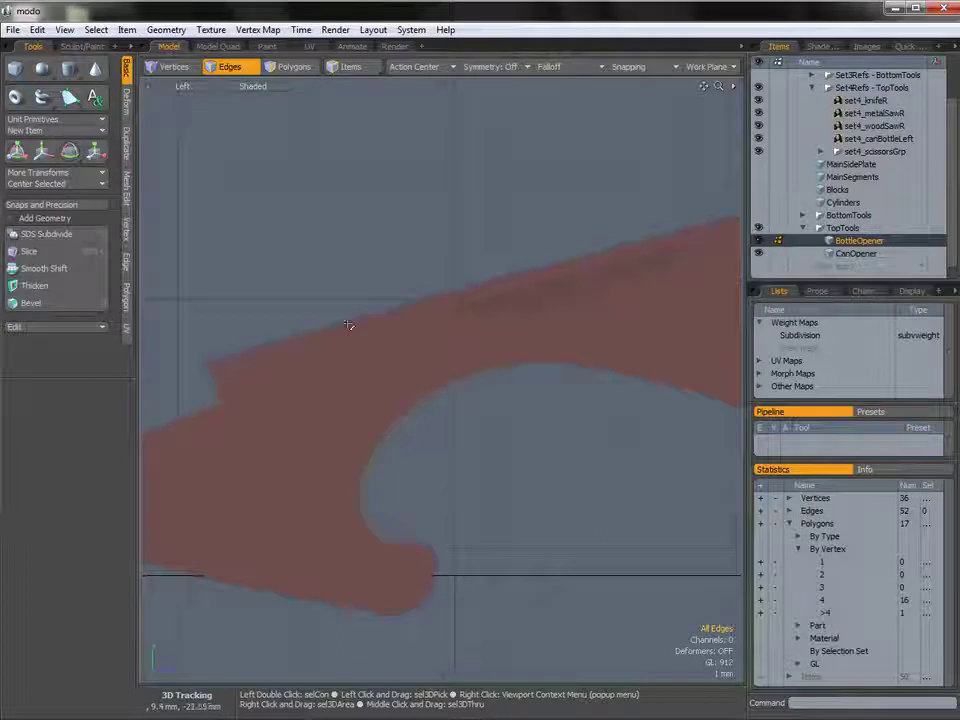
left_click_drag(459, 452, 540, 437, "alt+shift")
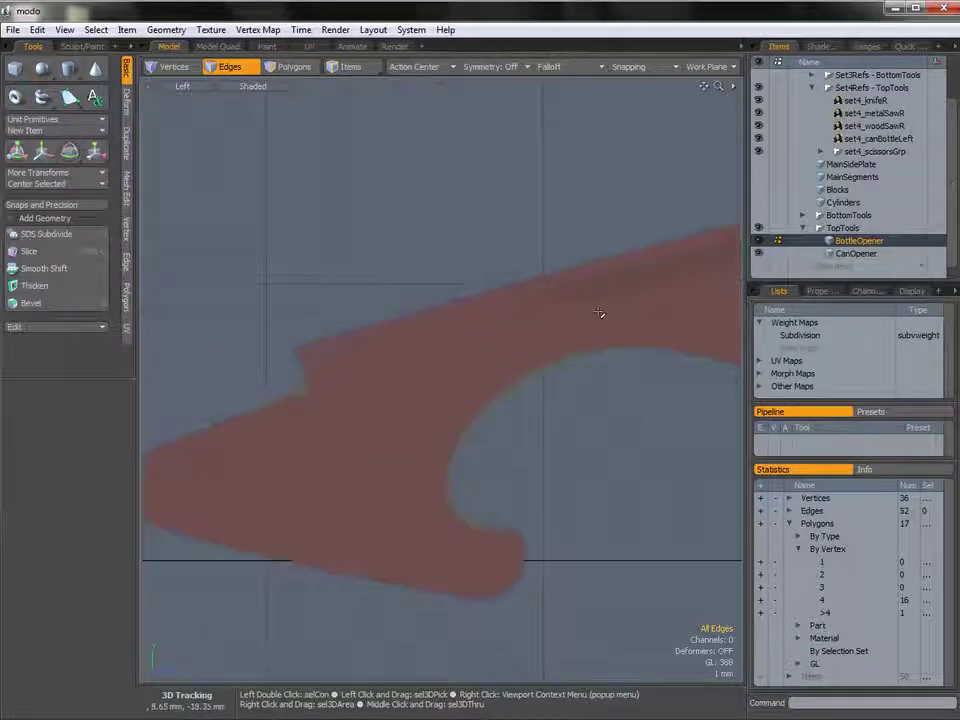
left_click_drag(594, 308, 489, 319, "alt+shift")
left_click(454, 290)
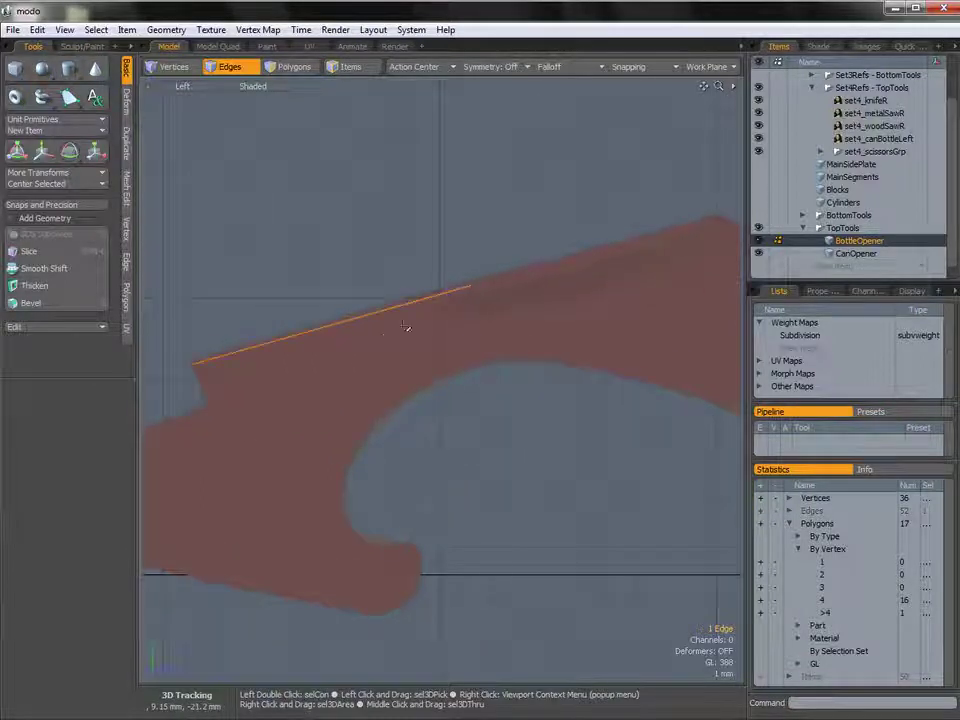
key("w")
left_click_drag(332, 241, 332, 243)
key("q")
Step: Edge-slice the BottleOpener with two cuts from beside the notch's upper corner to the curved cutout, and restore subdivision smoothing
left_click(286, 303)
left_click_drag(342, 346, 380, 343, "alt+shift")
key("c")
left_click(326, 335)
left_click_drag(559, 394, 419, 369, "alt+shift")
left_click(592, 460)
scroll(594, 456, "down", 5)
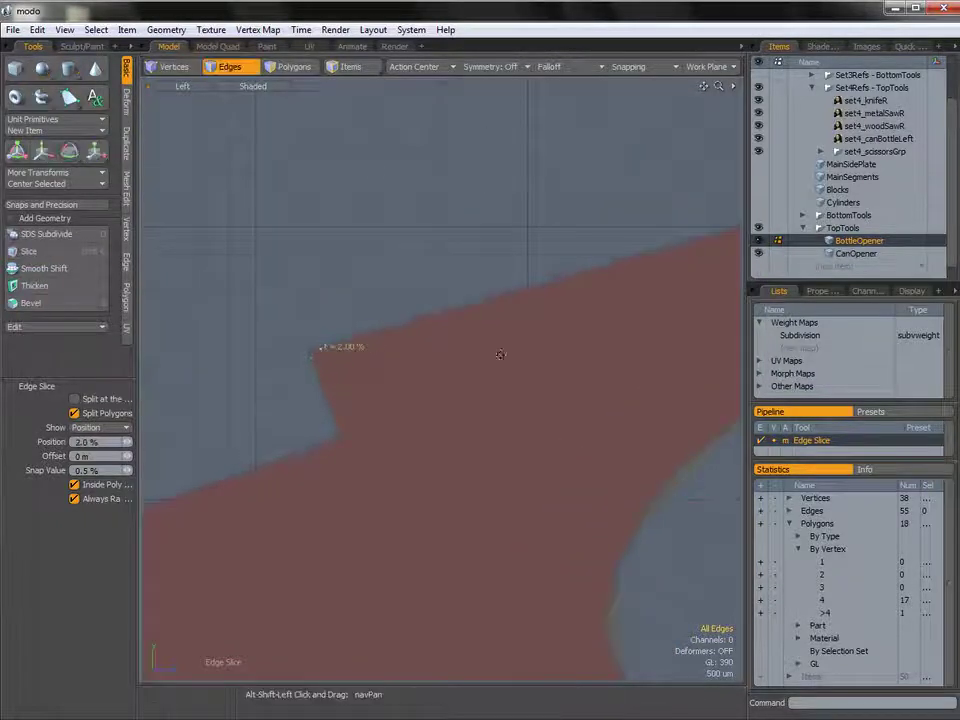
left_click_drag(730, 380, 519, 386, "alt+shift")
scroll(519, 386, "down", 1)
left_click(598, 390)
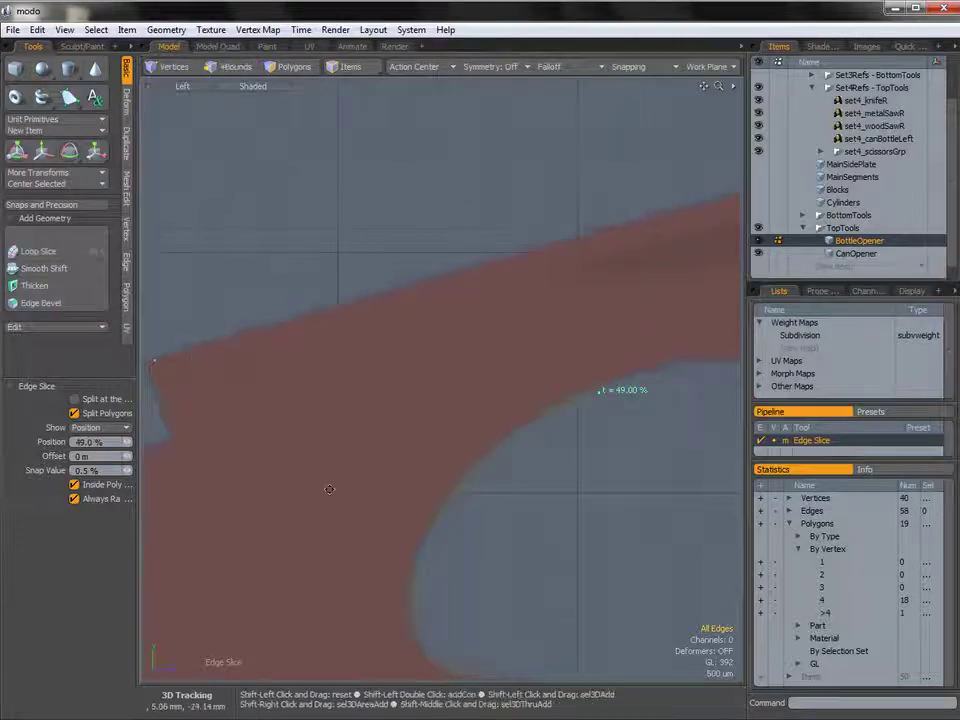
left_click_drag(332, 486, 471, 424, "alt+shift")
key("space")
left_click_drag(600, 379, 464, 400, "alt+shift")
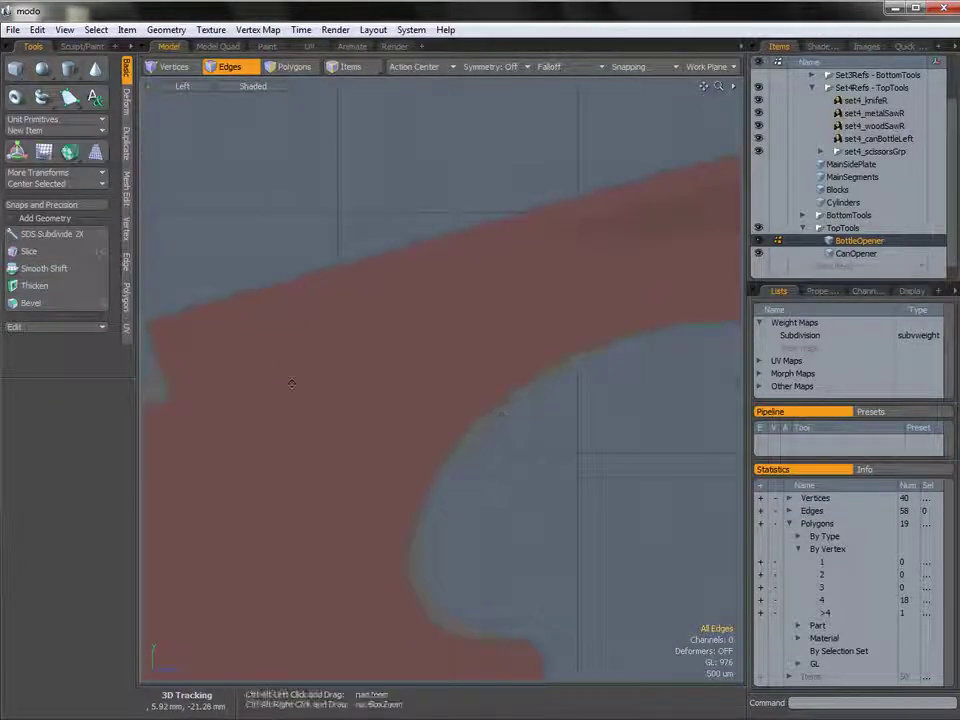
Step: Nudge three edges along the inner side of the BottleOpener's curved cutout to even out its arc
left_click_drag(292, 383, 389, 371, "alt+shift")
left_click(588, 378)
key("w")
key("space")
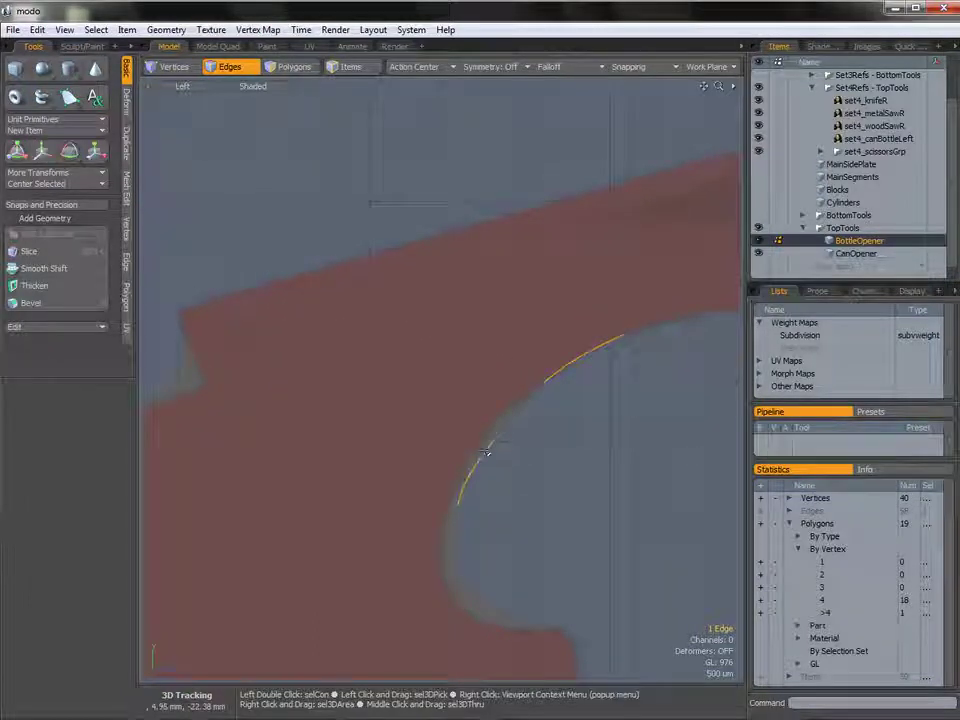
key("w")
key("space")
left_click(450, 540)
key("w")
left_click_drag(465, 577, 458, 585)
key("space")
Step: Edge-slice the BottleOpener around the notch's inner corner and into the blade, with slice points at 7.5 %, 1.5 % and 41.5 %
key("1")
left_click_drag(246, 419, 427, 380, "alt+shift")
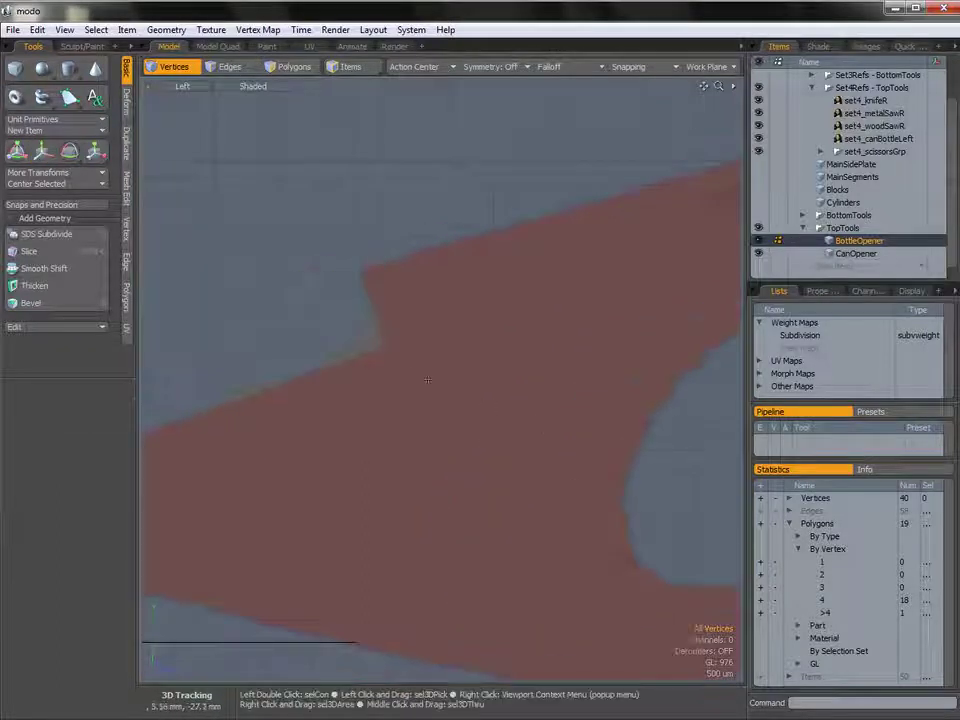
key("alt+c")
left_click(386, 348)
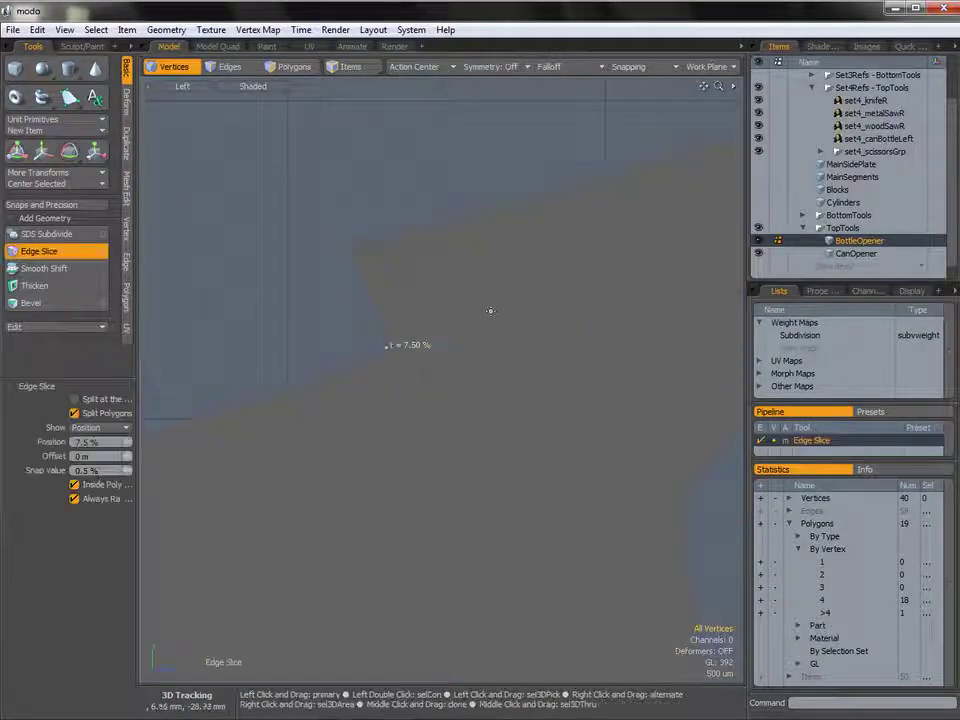
left_click(385, 356)
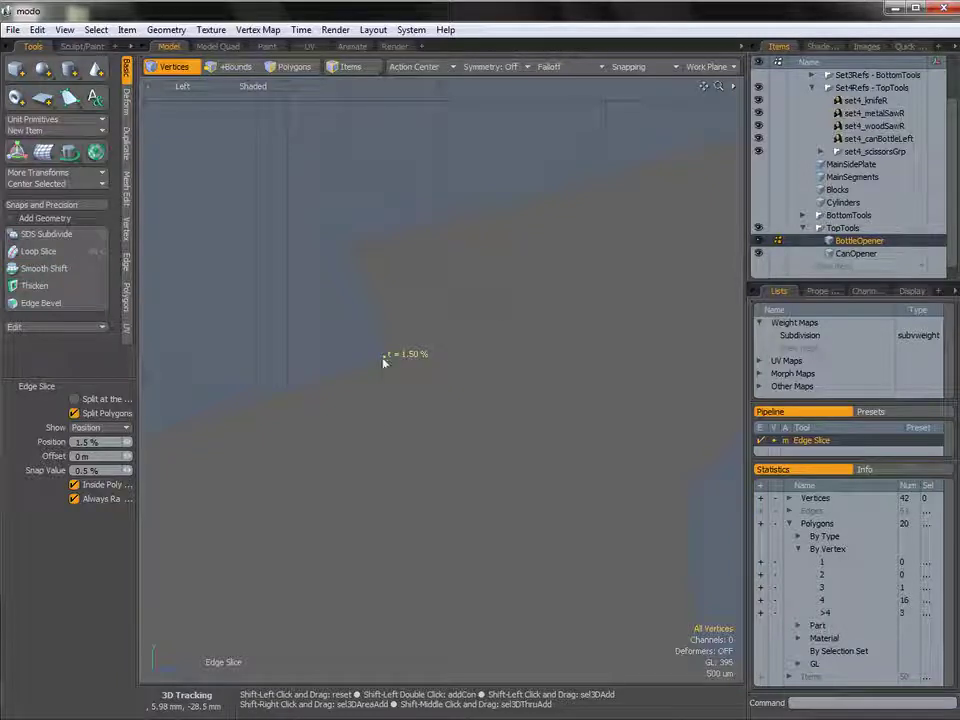
left_click_drag(530, 497, 476, 510, "ctrl+alt")
left_click_drag(502, 464, 420, 388, "alt+shift")
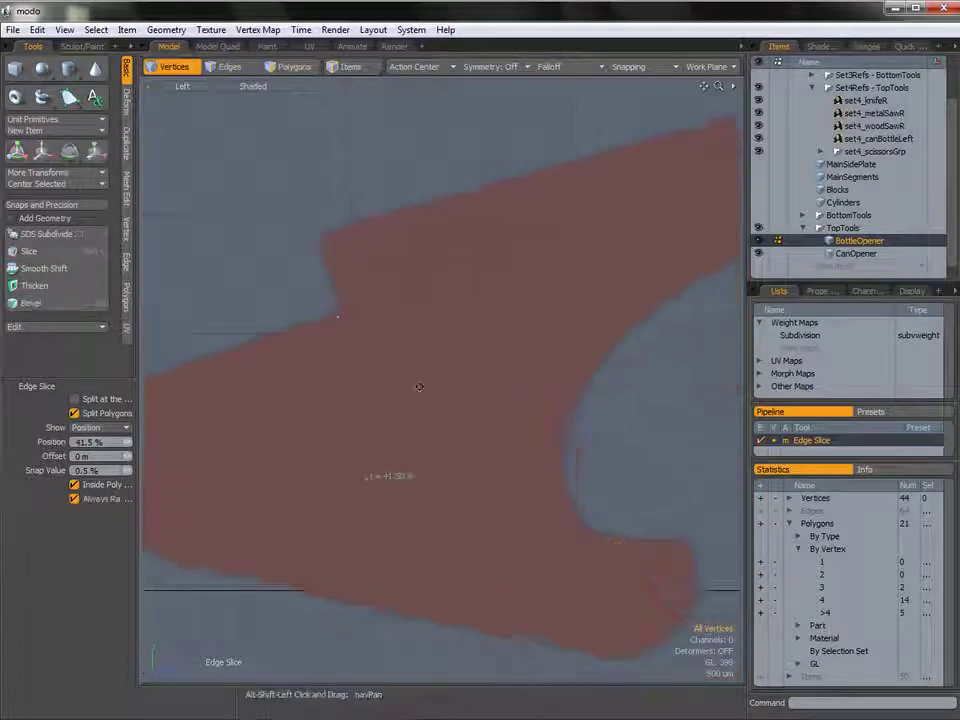
left_click_drag(578, 394, 622, 343, "ctrl+alt")
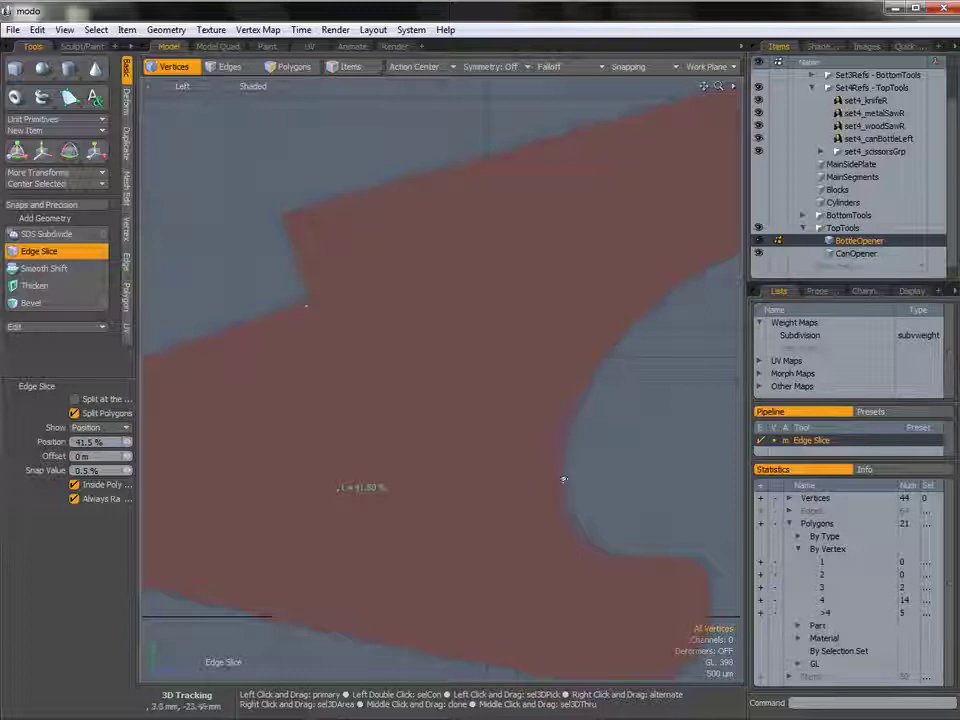
left_click_drag(546, 459, 629, 462, "alt+shift")
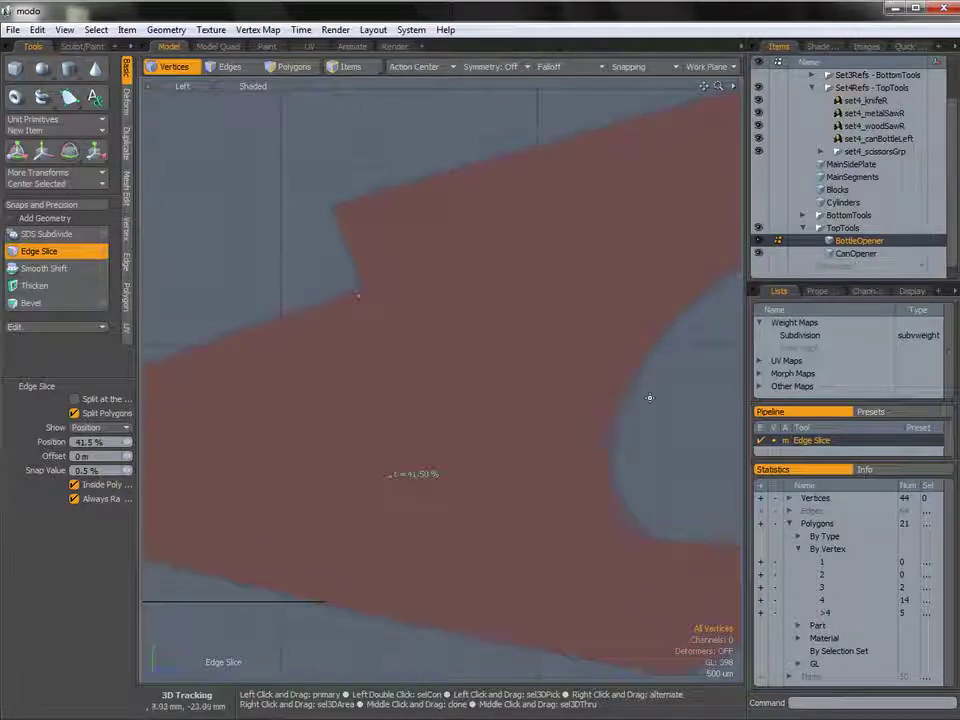
key("q")
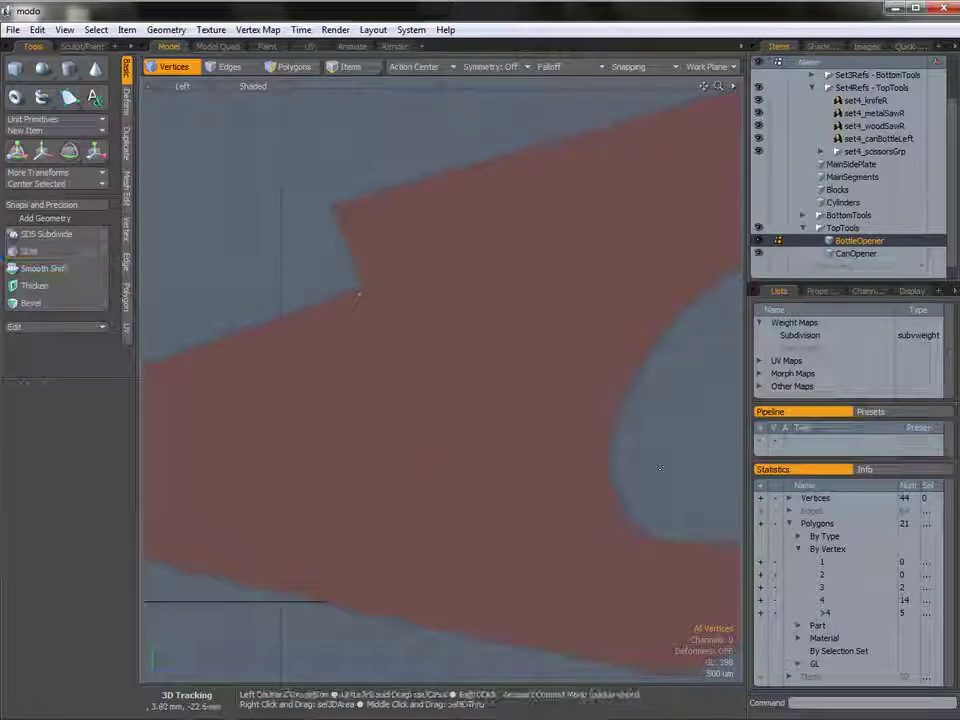
Step: Raise the three vertices around the notch's inner corner by about 180 um
left_click_drag(367, 309, 445, 320, "alt+shift")
right_click_drag(458, 314, 375, 334)
key("w")
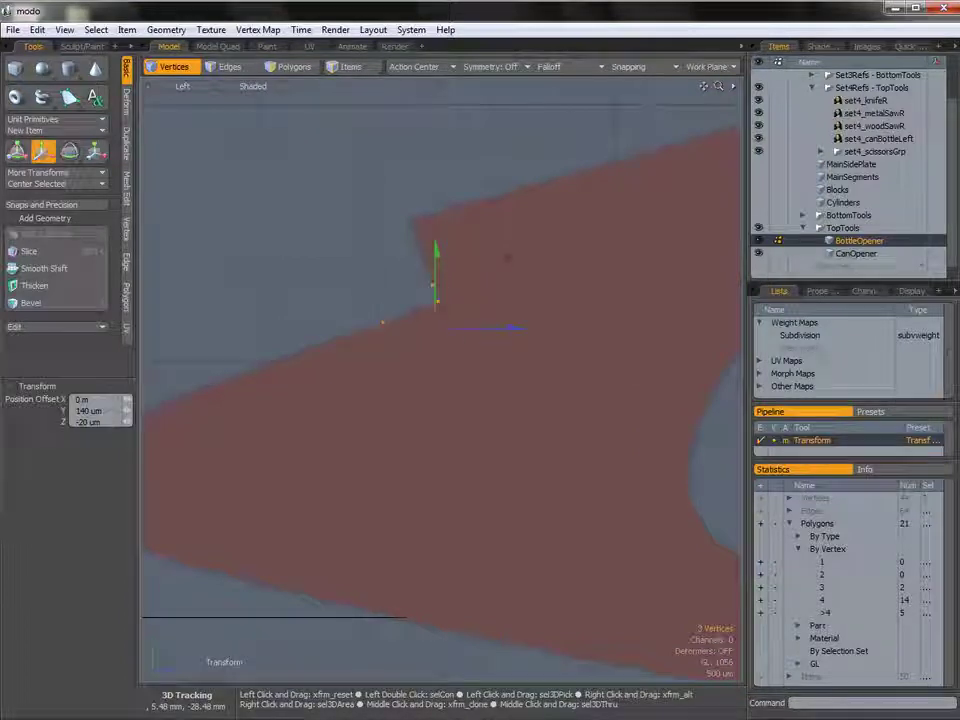
left_click_drag(508, 258, 512, 260)
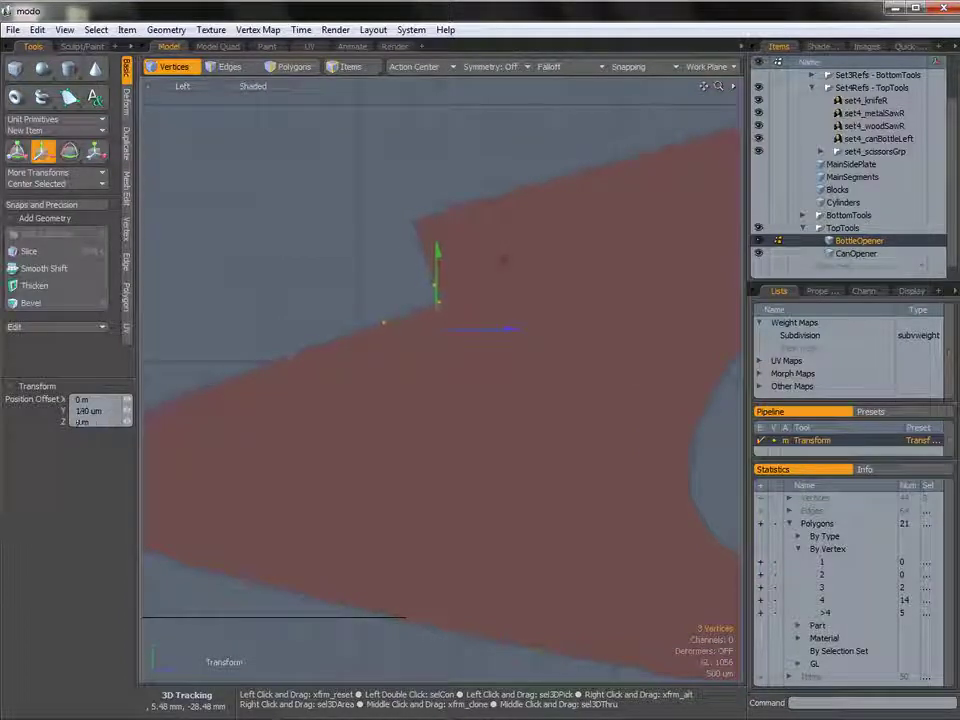
key("q")
key("Escape")
Step: Lower the vertex on the blade side of the curved cutout about 60 um and nudge the one just below it
left_click_drag(534, 388, 500, 375, "ctrl+alt")
left_click_drag(545, 366, 492, 357, "alt+shift")
key("w")
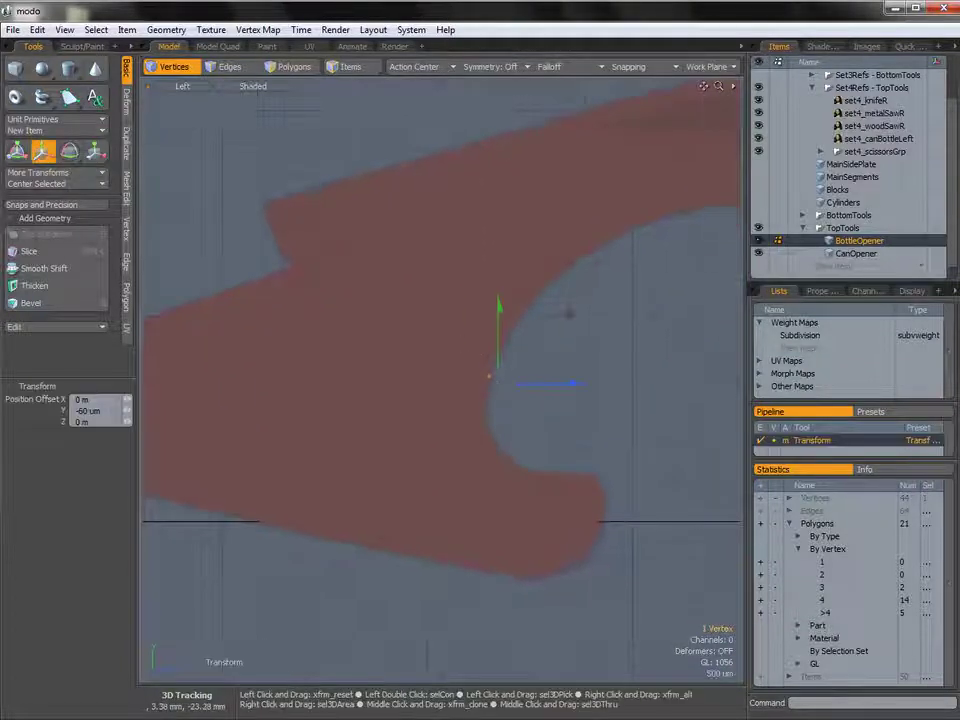
key("q")
mouse_move(502, 424)
right_mouse_down()
mouse_move(501, 453)
mouse_move(507, 438)
right_mouse_up()
key("w")
left_click_drag(507, 439, 508, 441)
key("q")
Step: Nudge the vertices along the upper part of the BottleOpener's curved cutout into a smoother arc
key("w")
left_click_drag(543, 311, 544, 314)
key("q")
right_click_drag(596, 245, 597, 279)
key("w")
left_click(583, 279)
key("q")
left_click(637, 329)
left_click_drag(637, 329, 450, 374, "ctrl+alt")
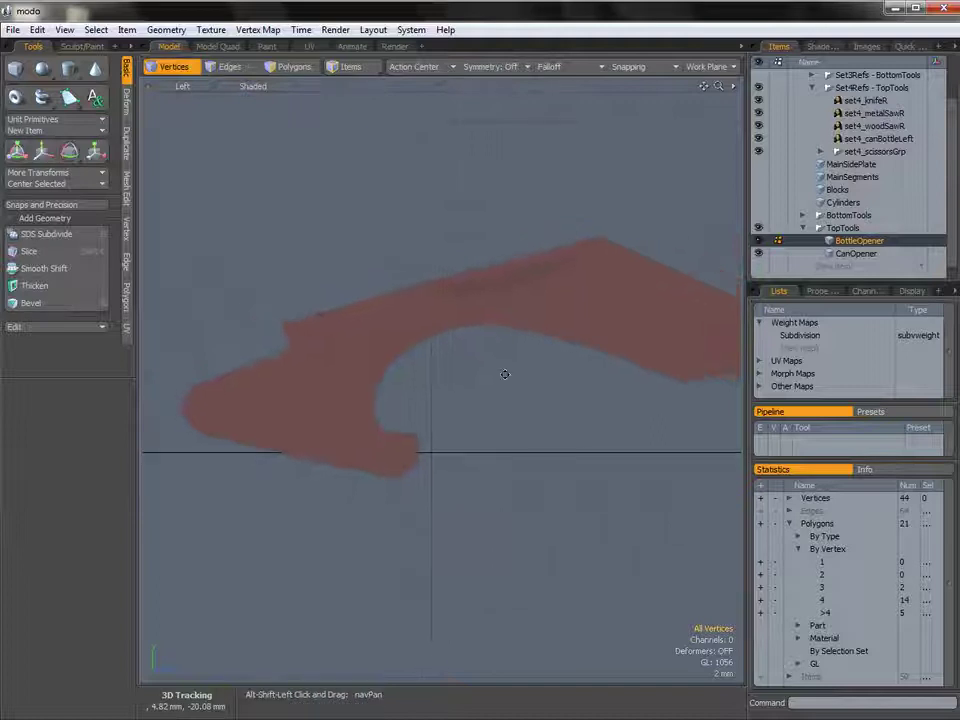